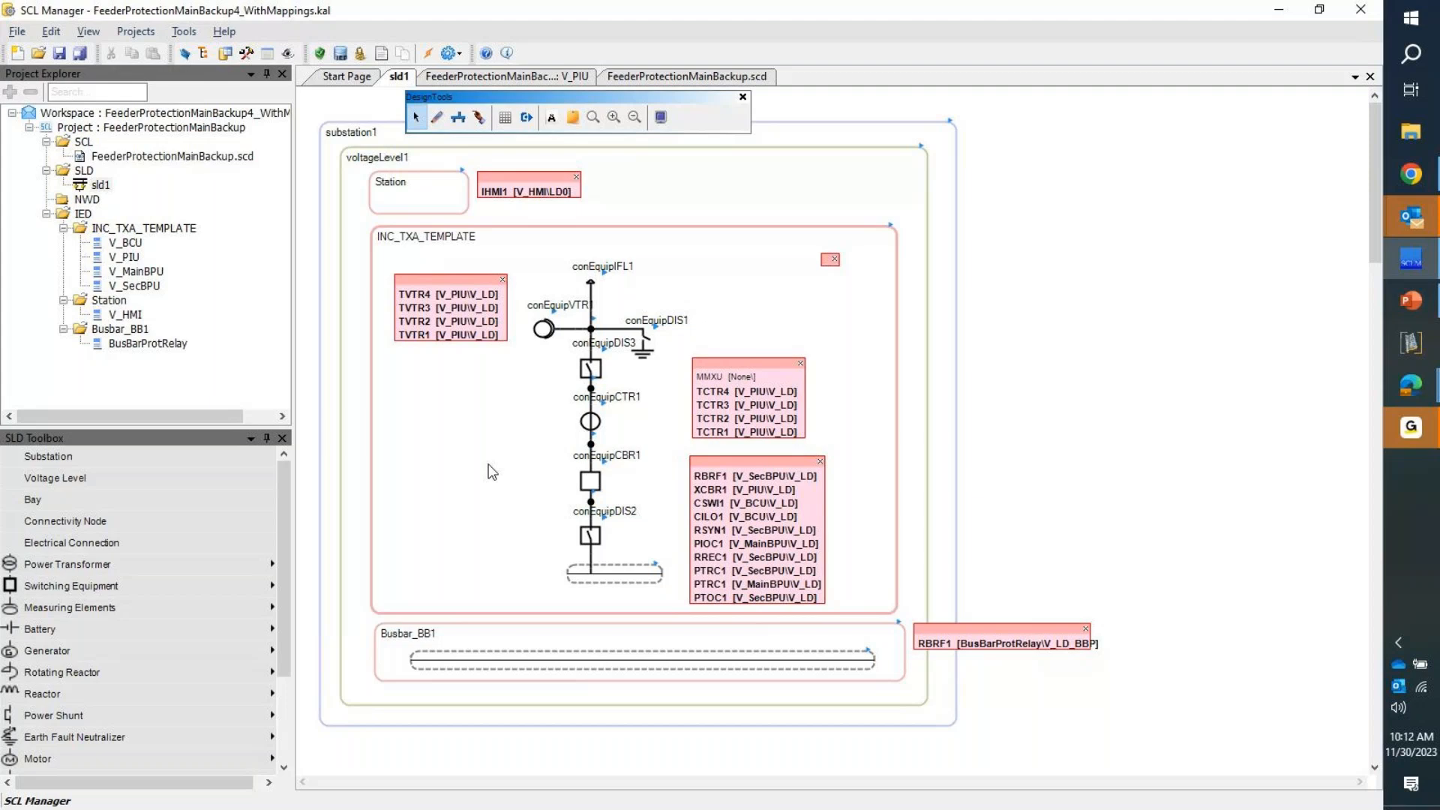
Step: Open the data model of the V_PIU IED and select the XCBR1 logical node to show its data objects
click(128, 258)
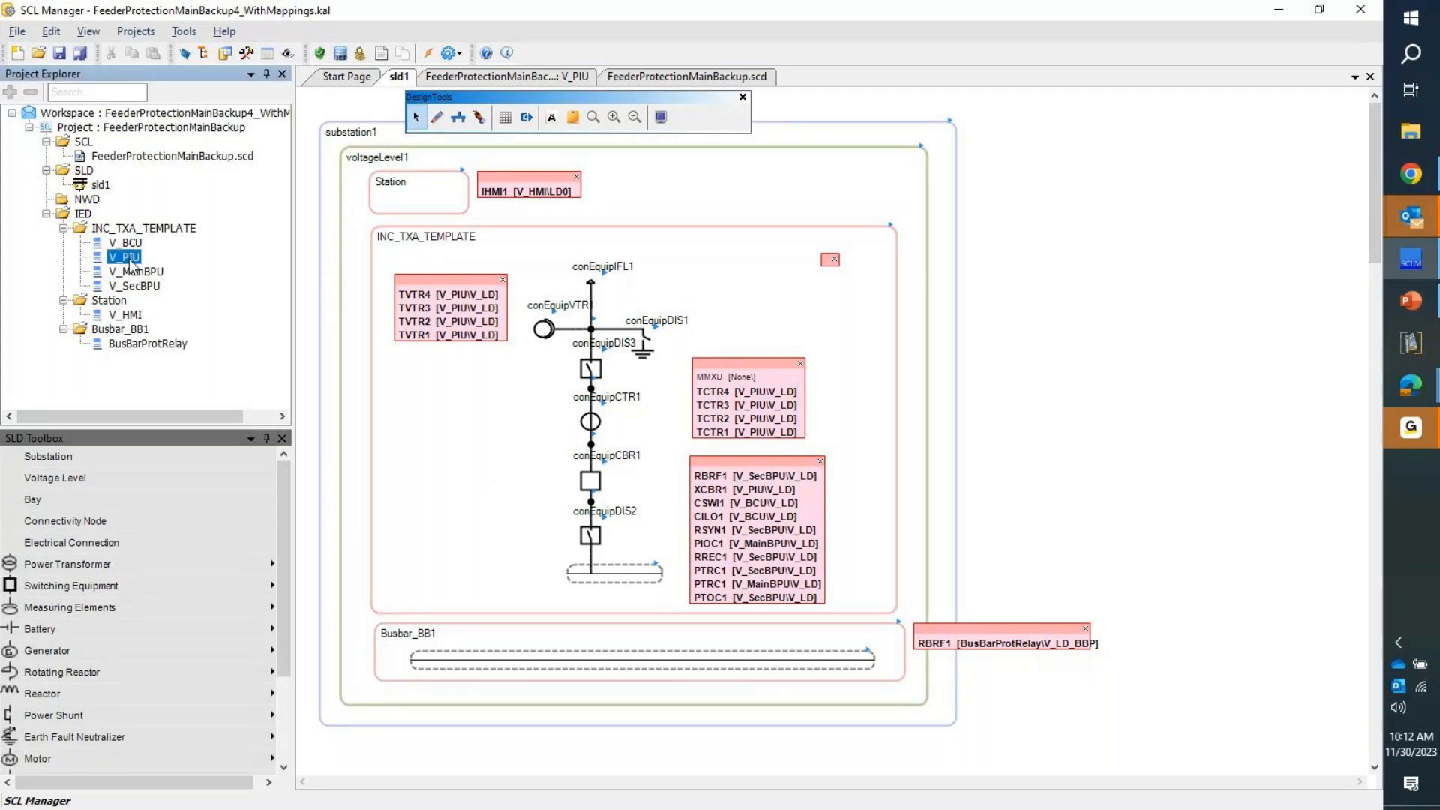
double_click(131, 261)
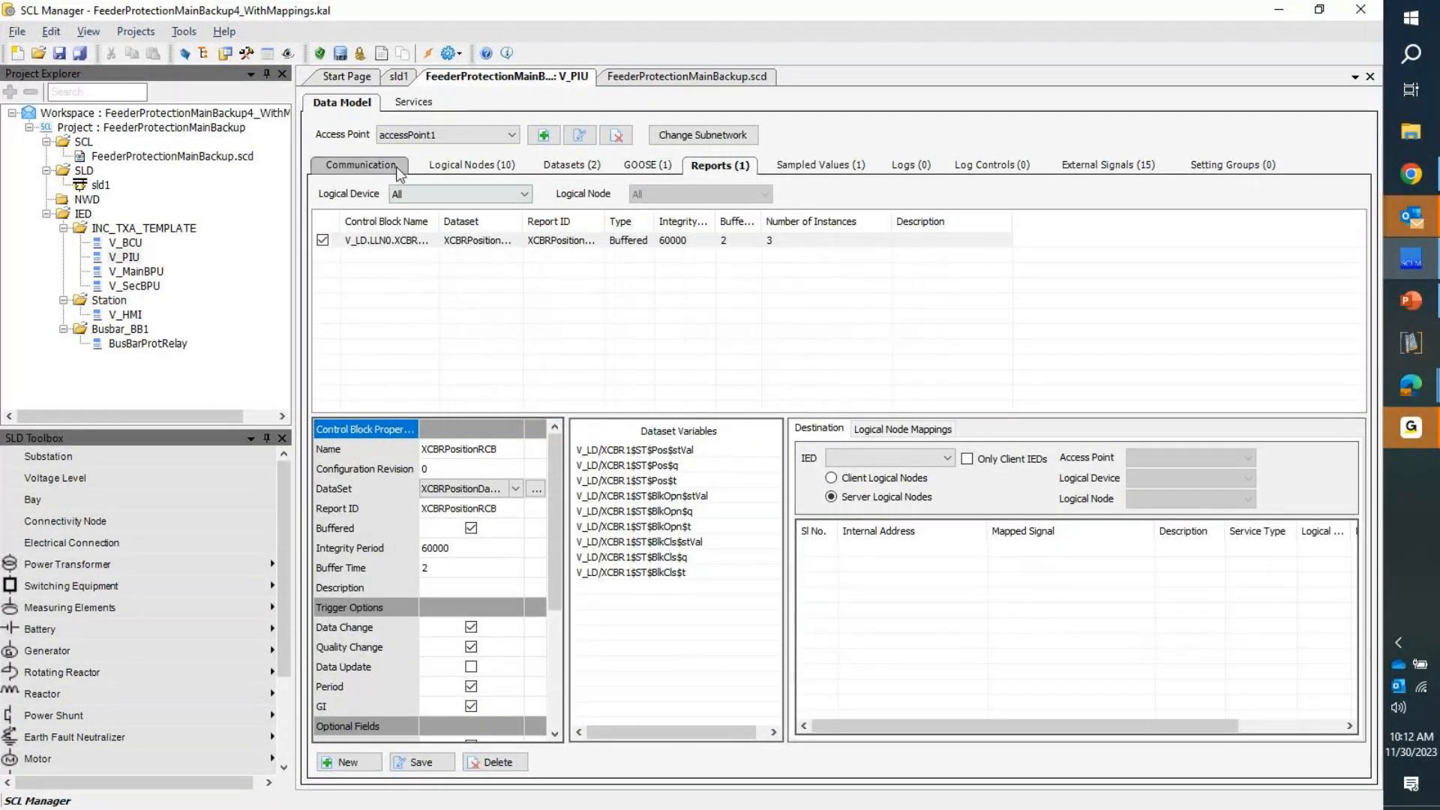
click(469, 165)
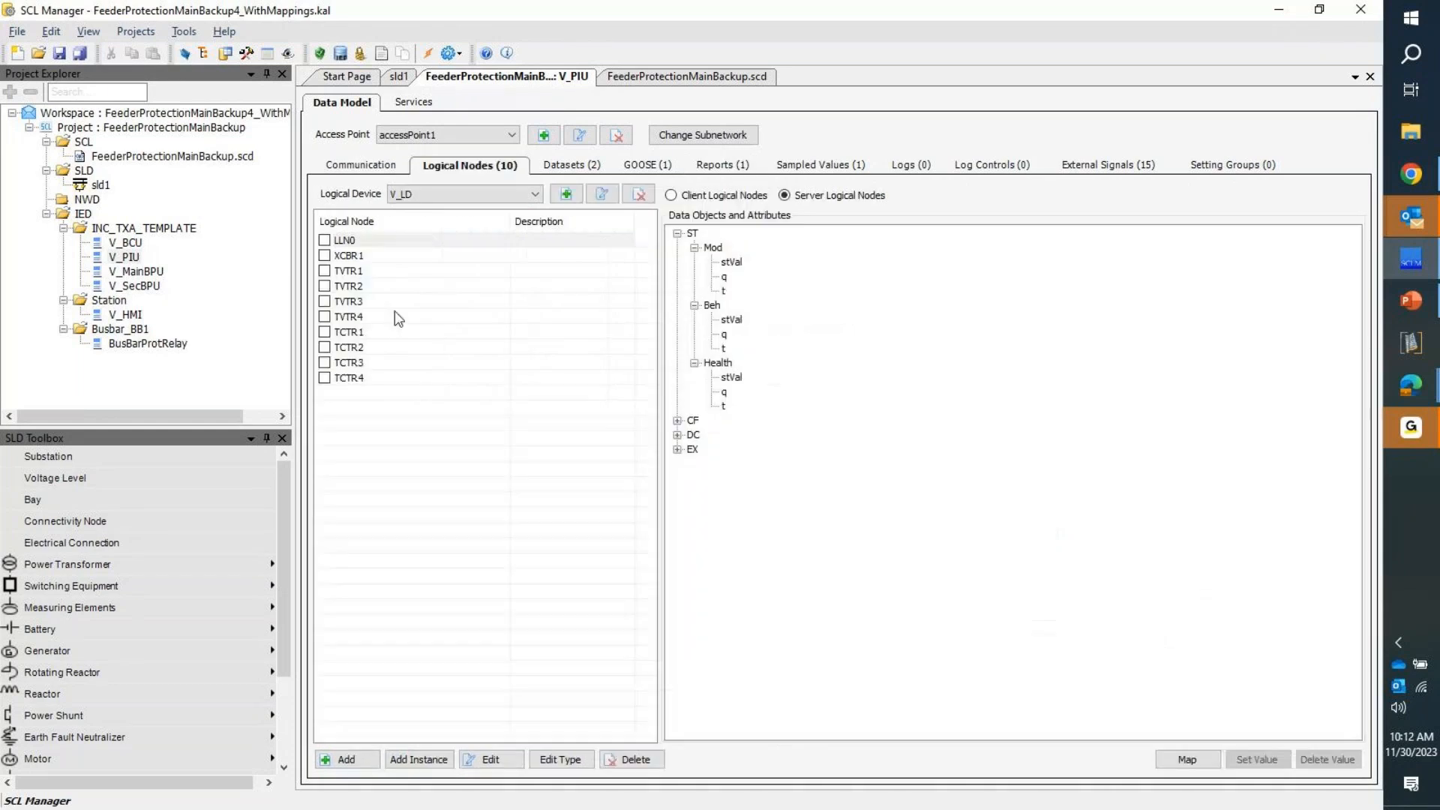
click(344, 255)
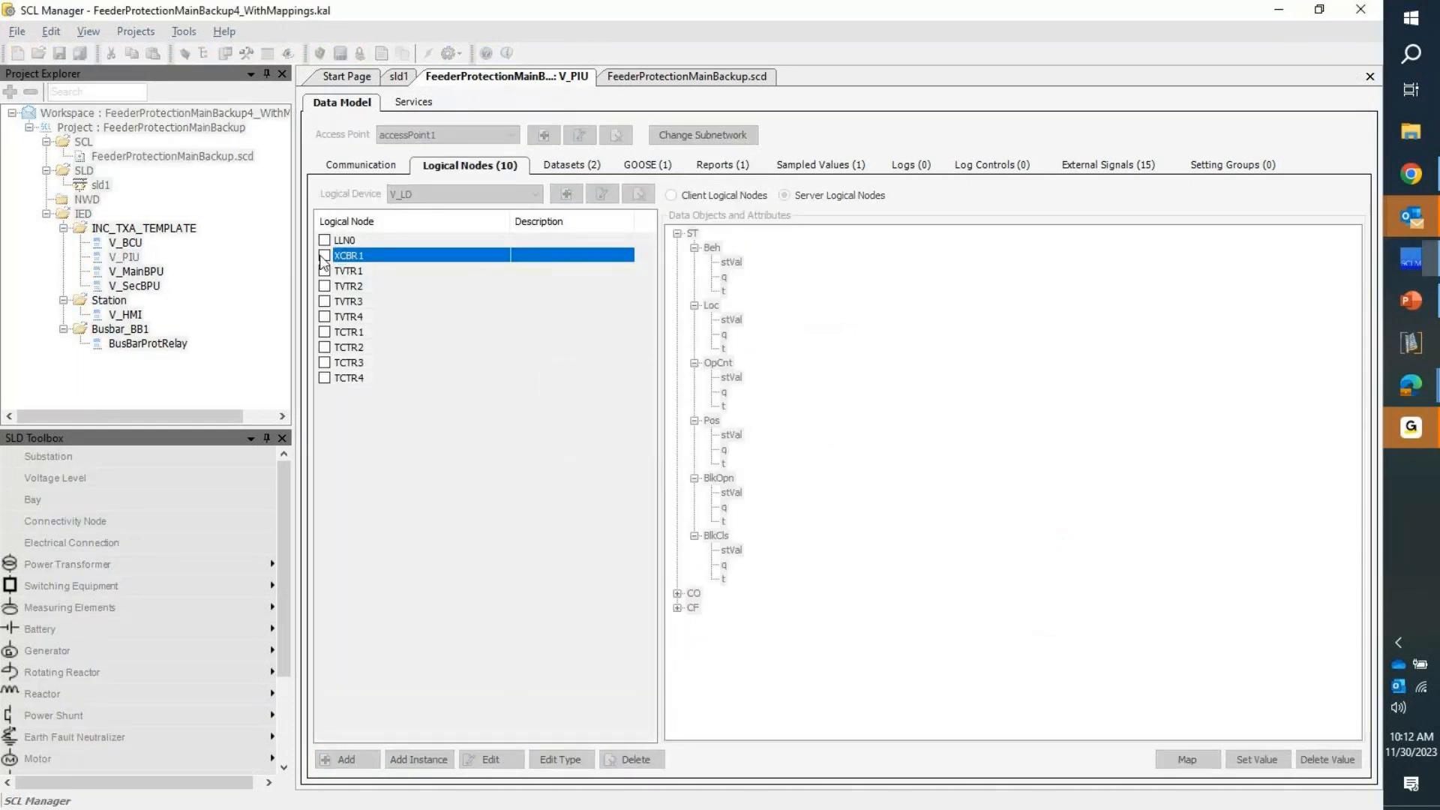
click(324, 256)
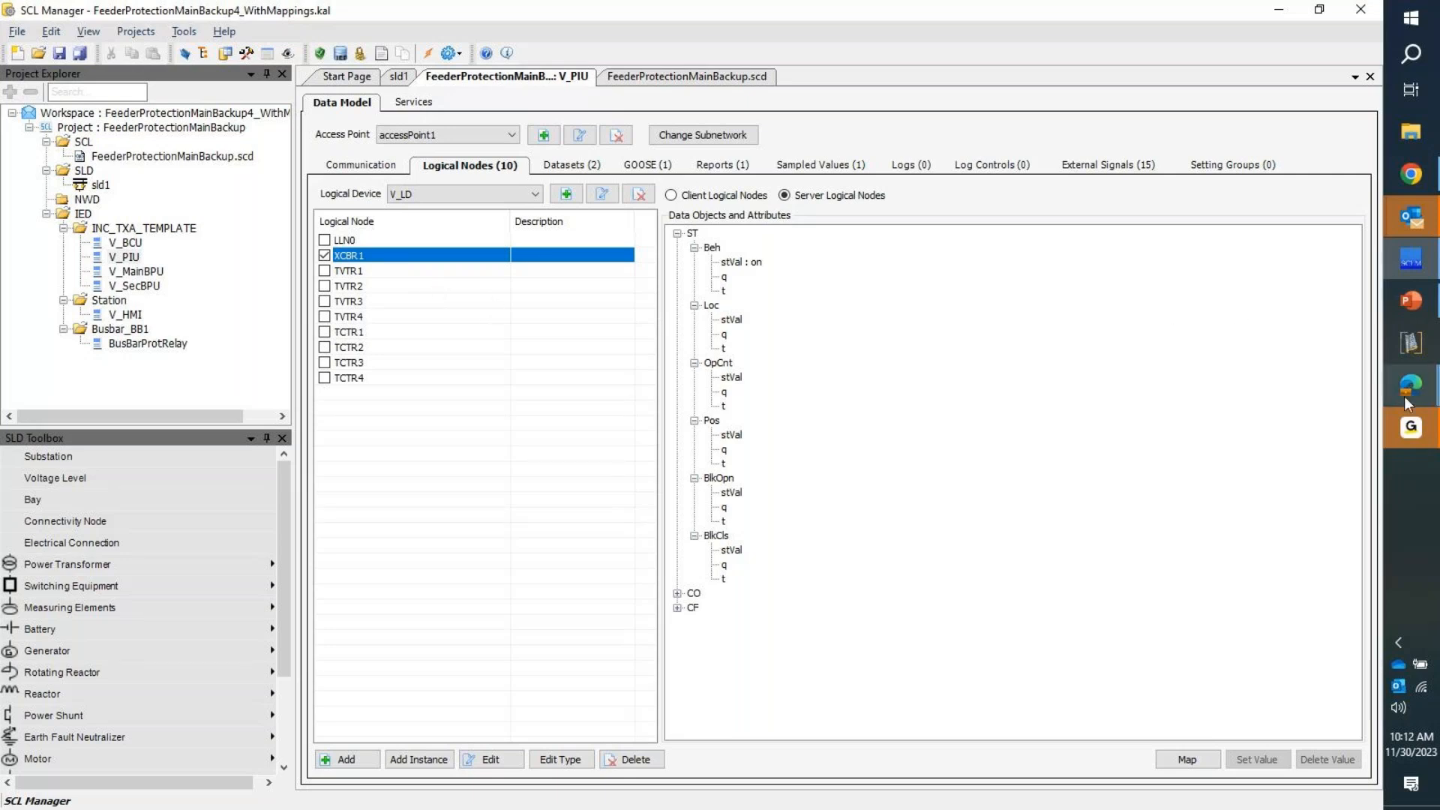
Step: Bring SCL Manager back to the front and view the sld1 single-line diagram
click(1399, 272)
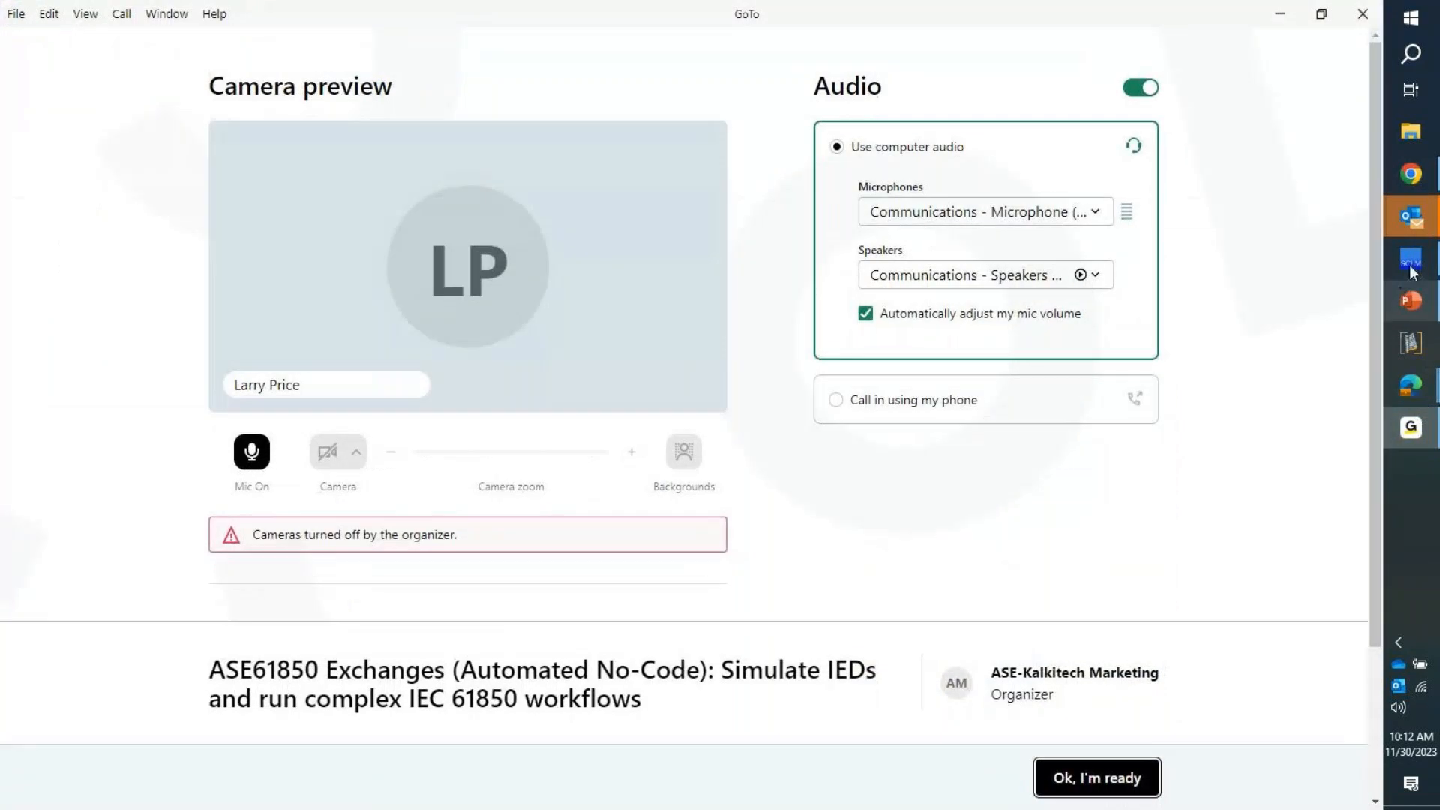
click(1411, 264)
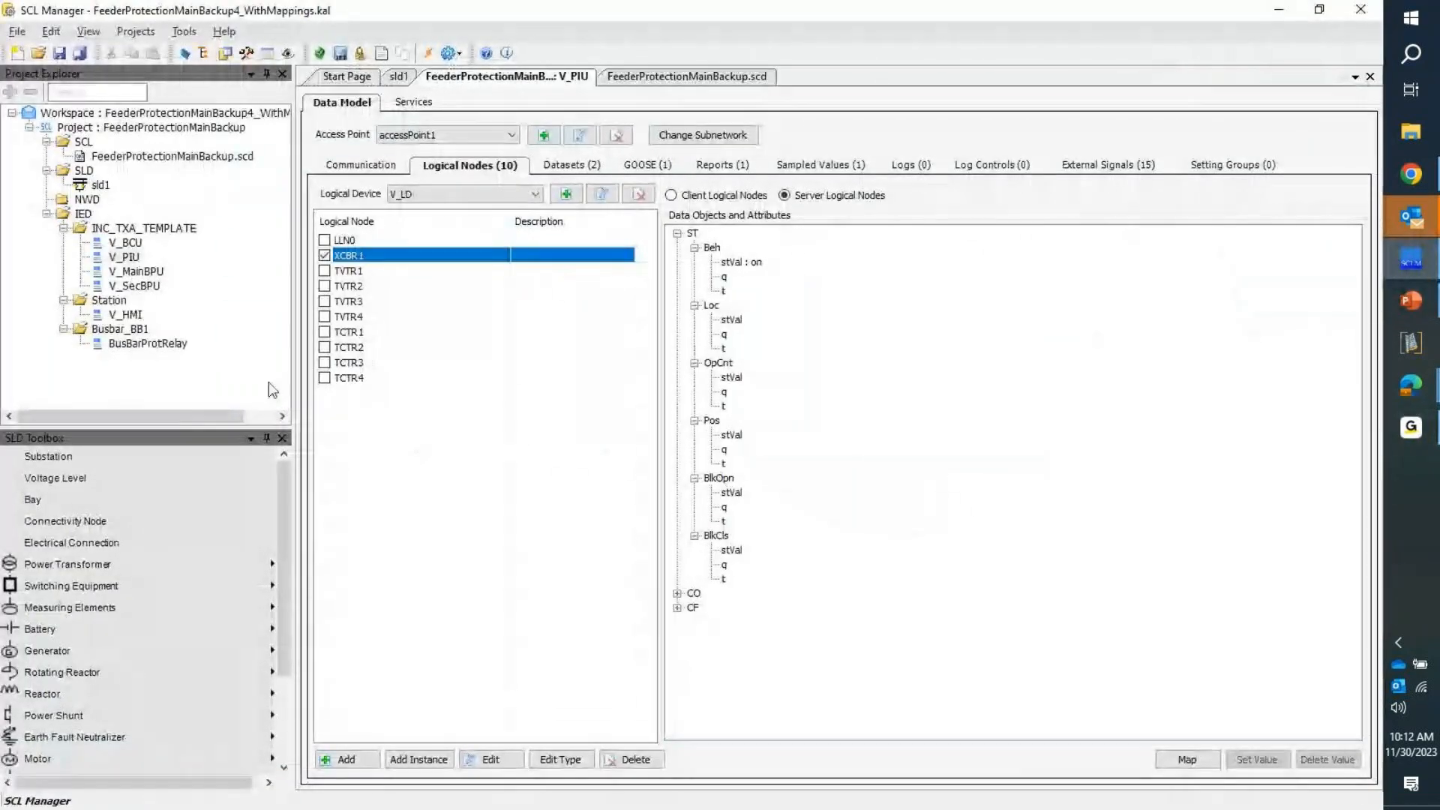
click(101, 187)
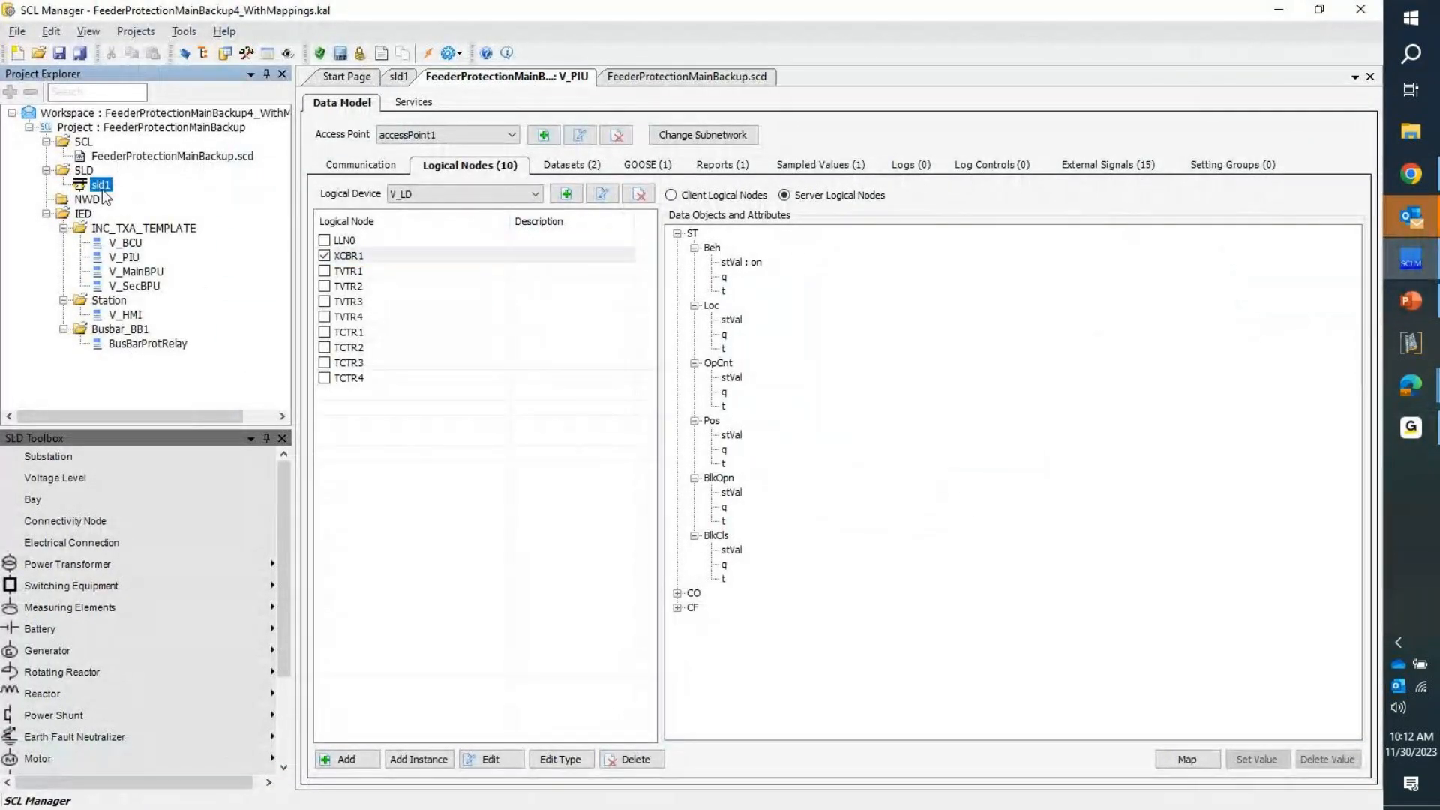
click(103, 188)
double_click(102, 188)
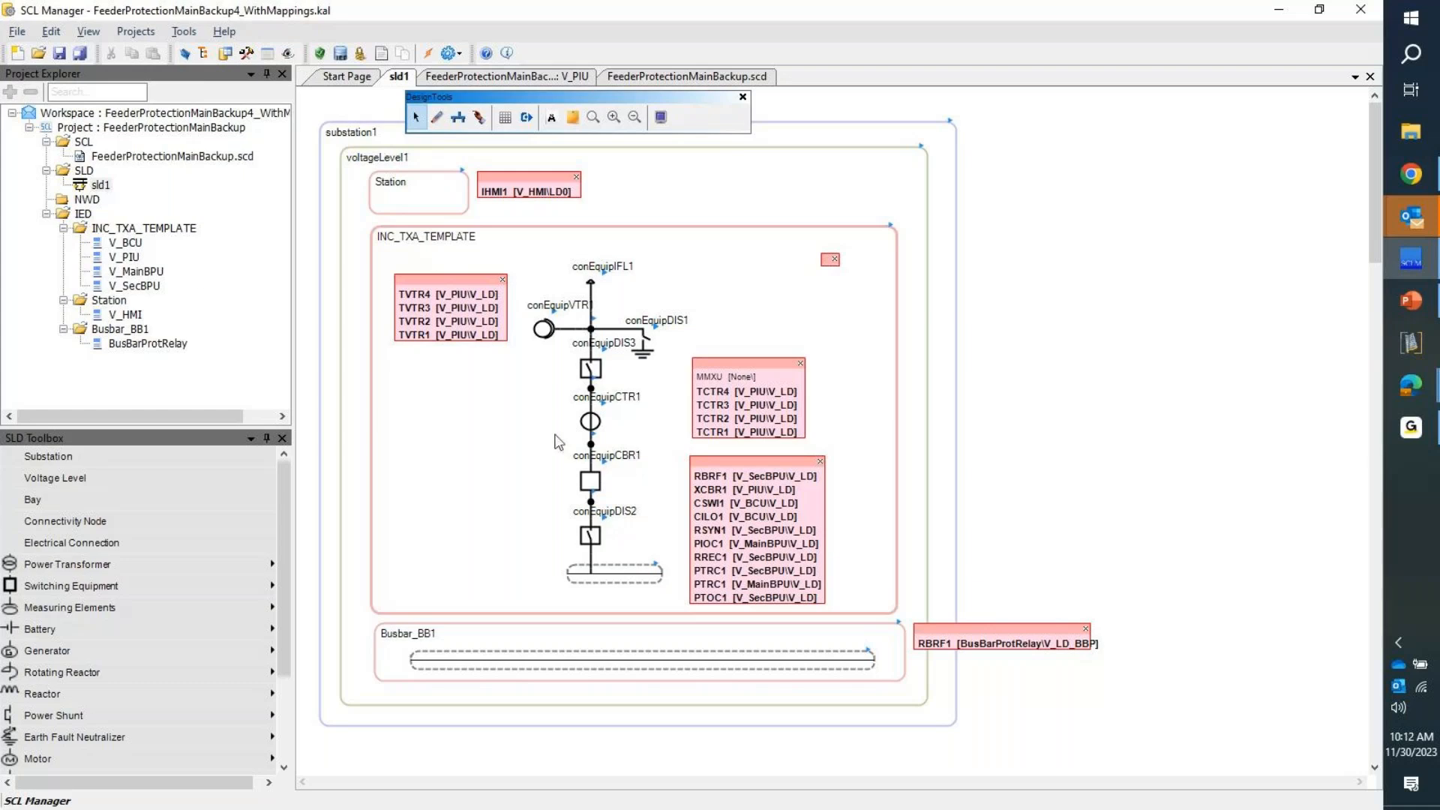
Step: Return to V_PIU and examine XCBR1's Pos control objects SBOw and Oper and its control model setting
double_click(128, 257)
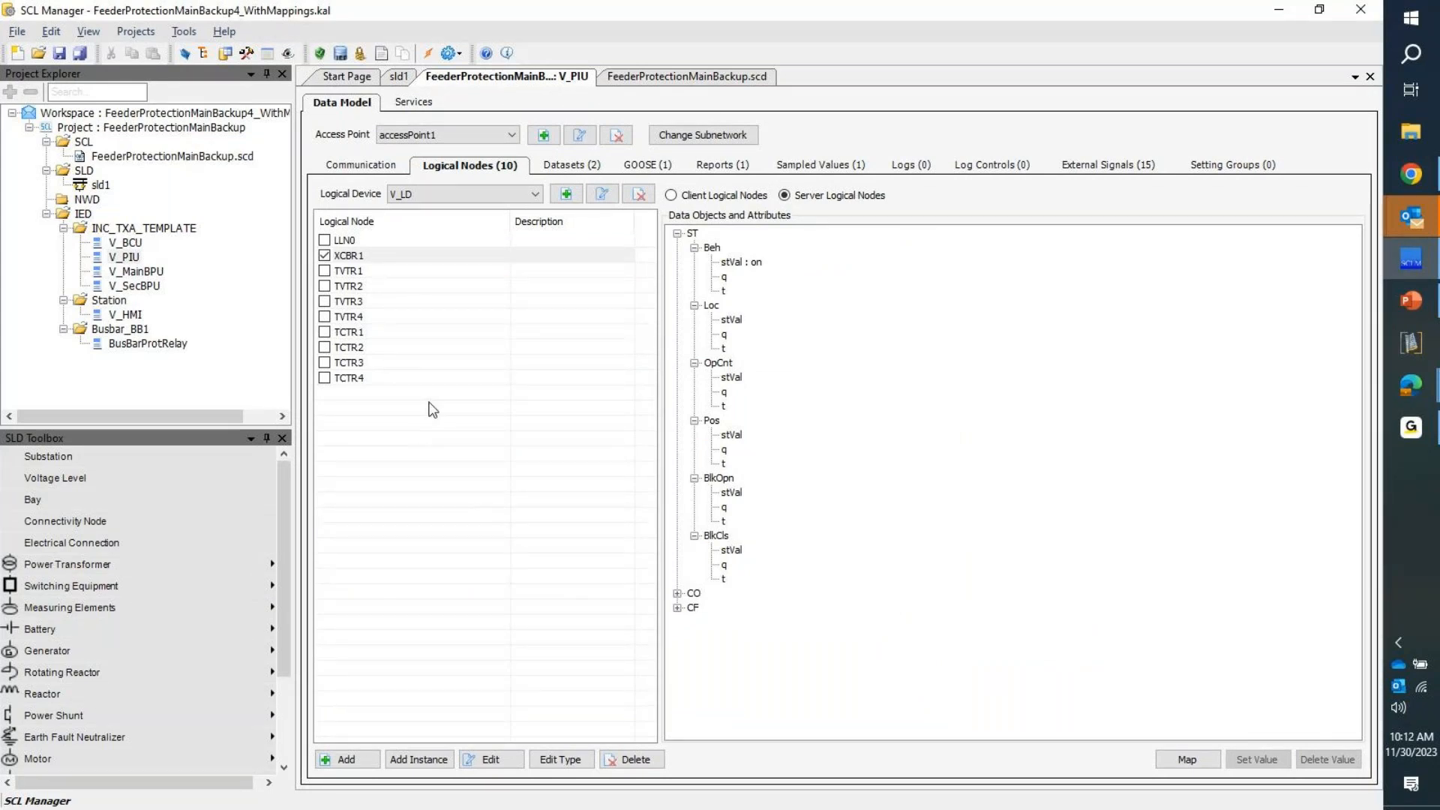
click(678, 593)
click(677, 665)
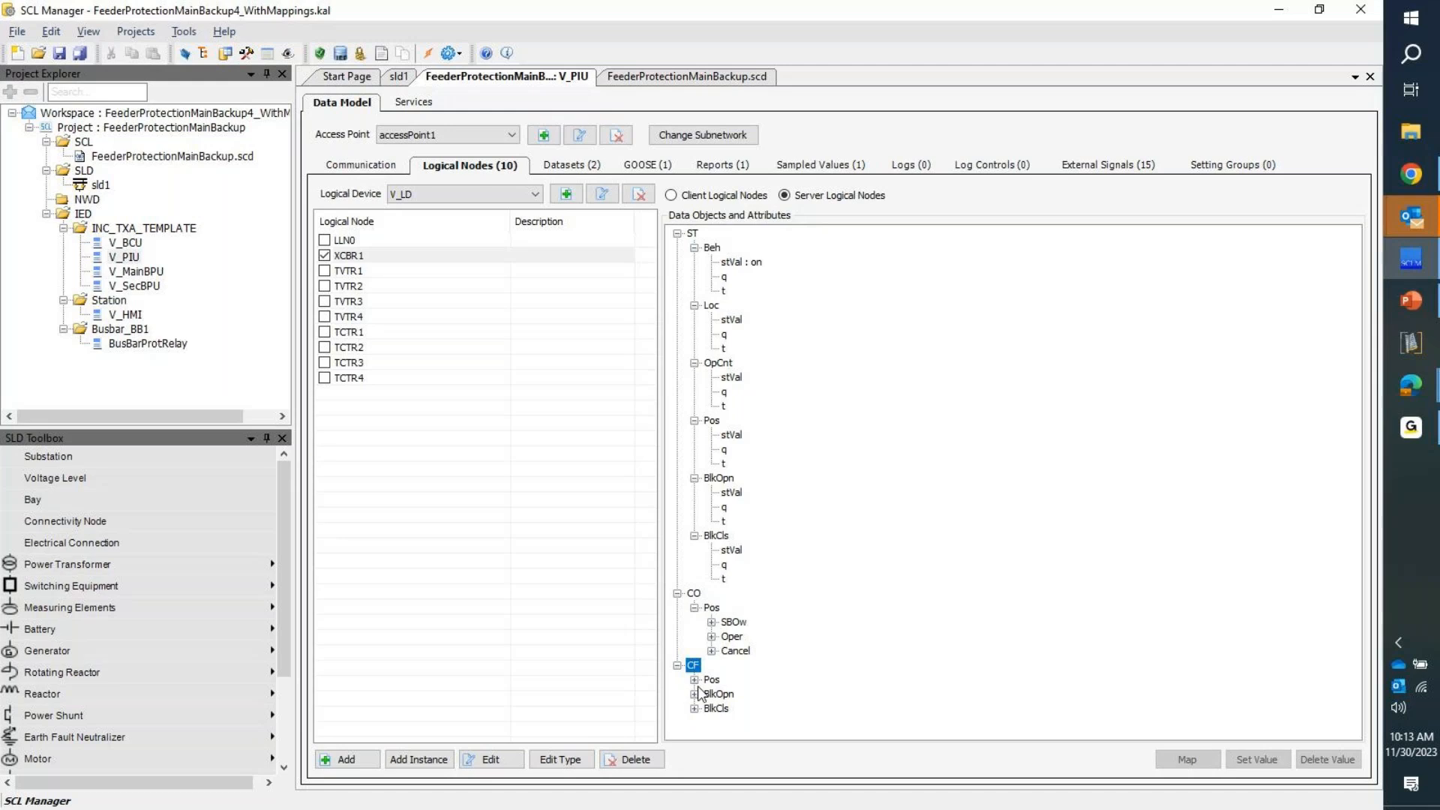
click(695, 679)
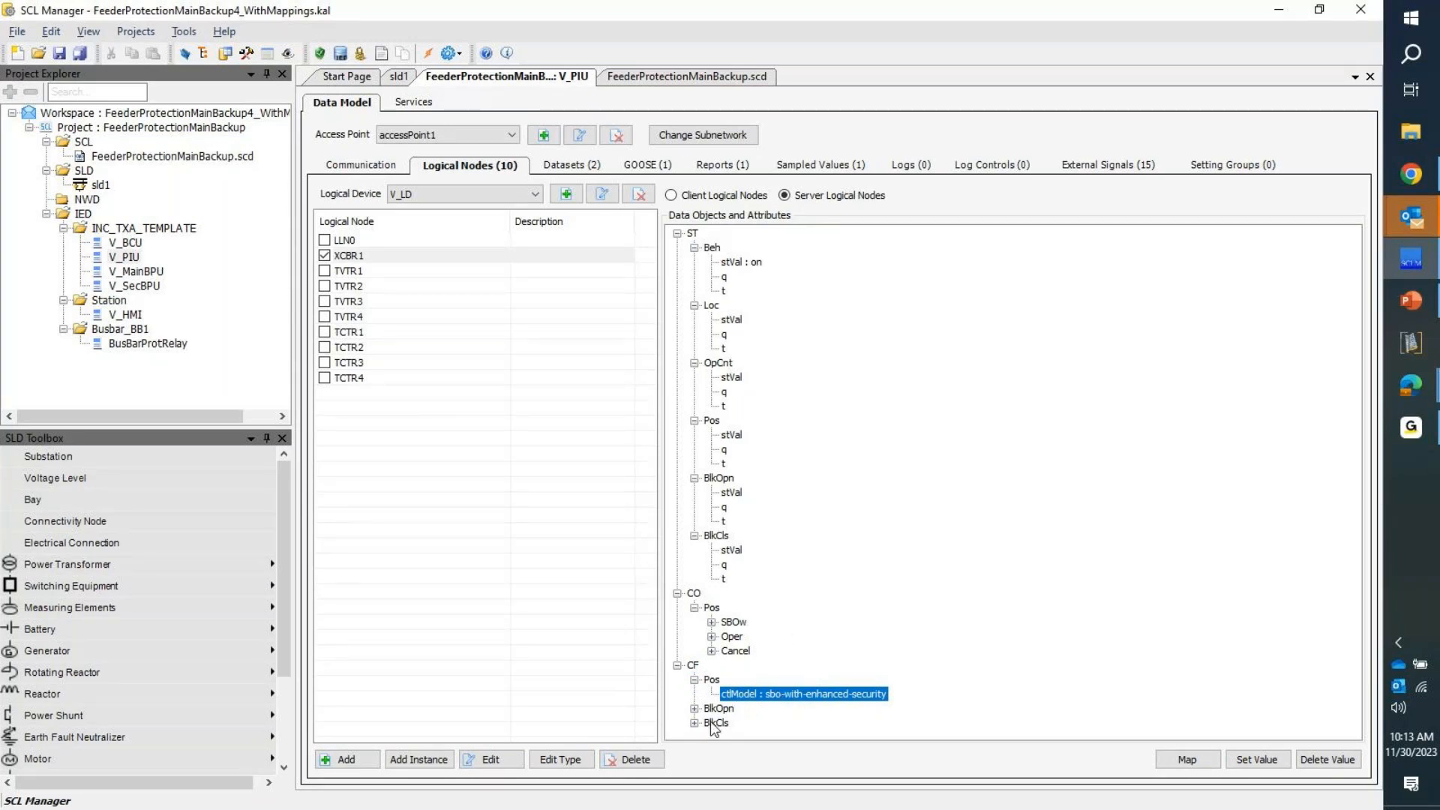
click(712, 622)
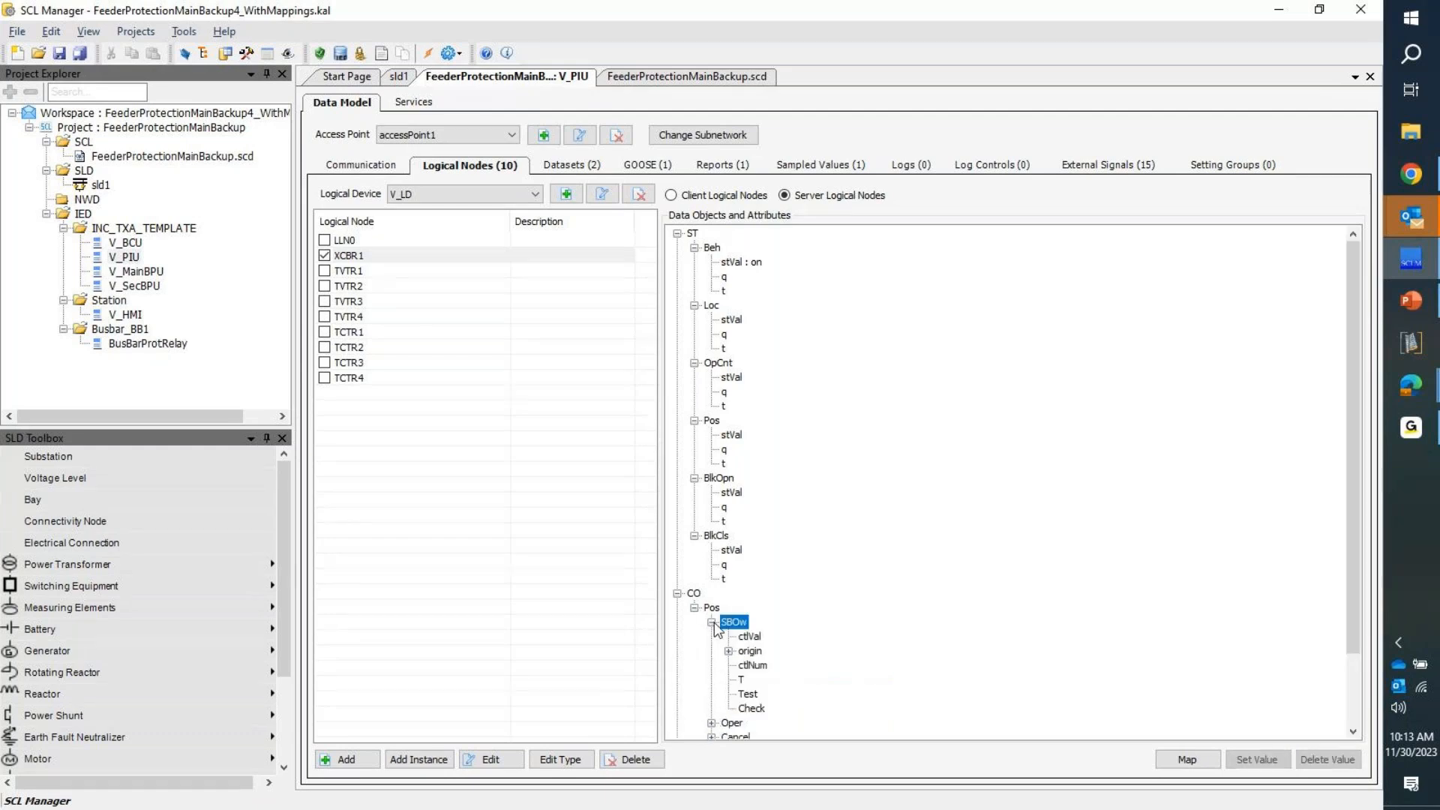
scroll(795, 610, down, 2)
click(710, 637)
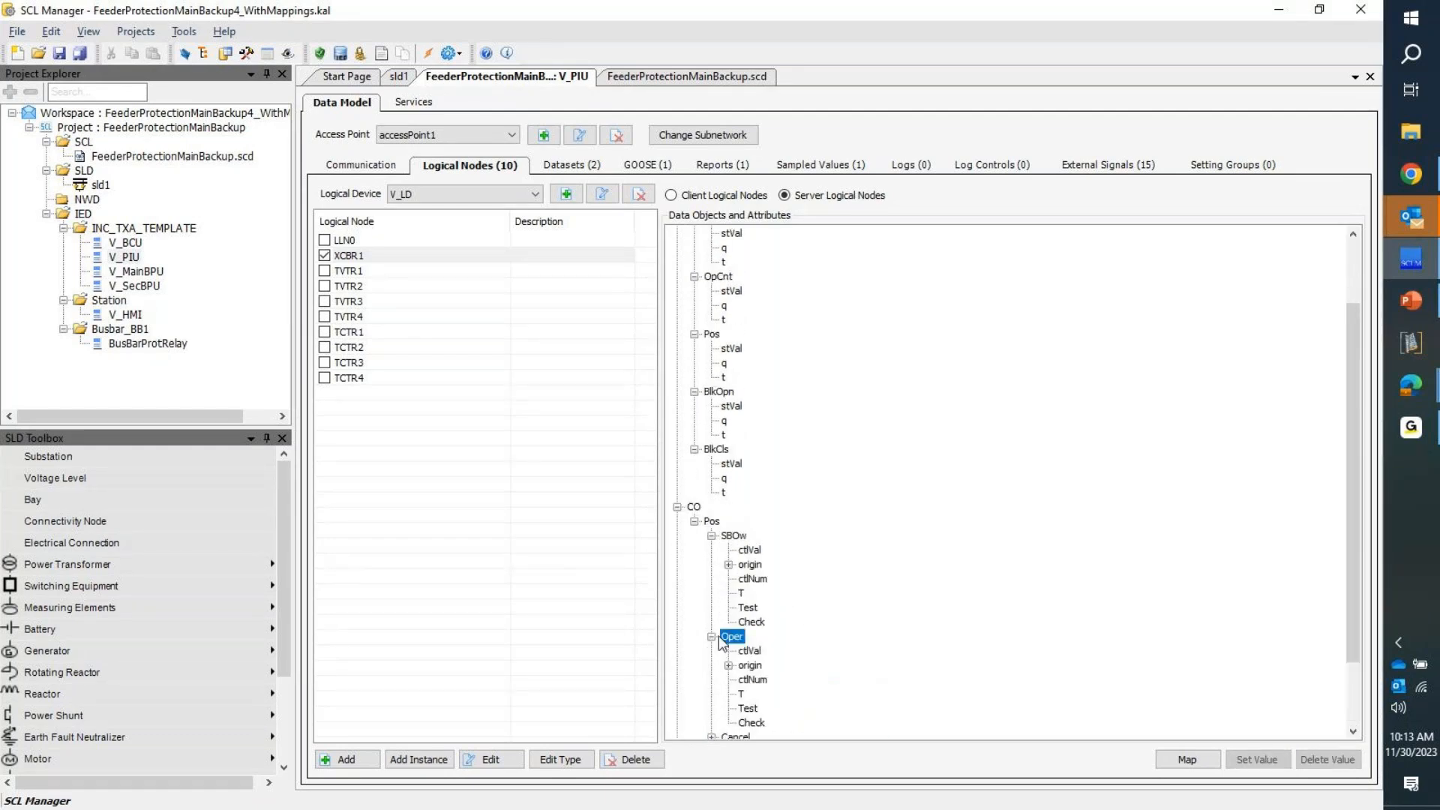
scroll(804, 621, down, 2)
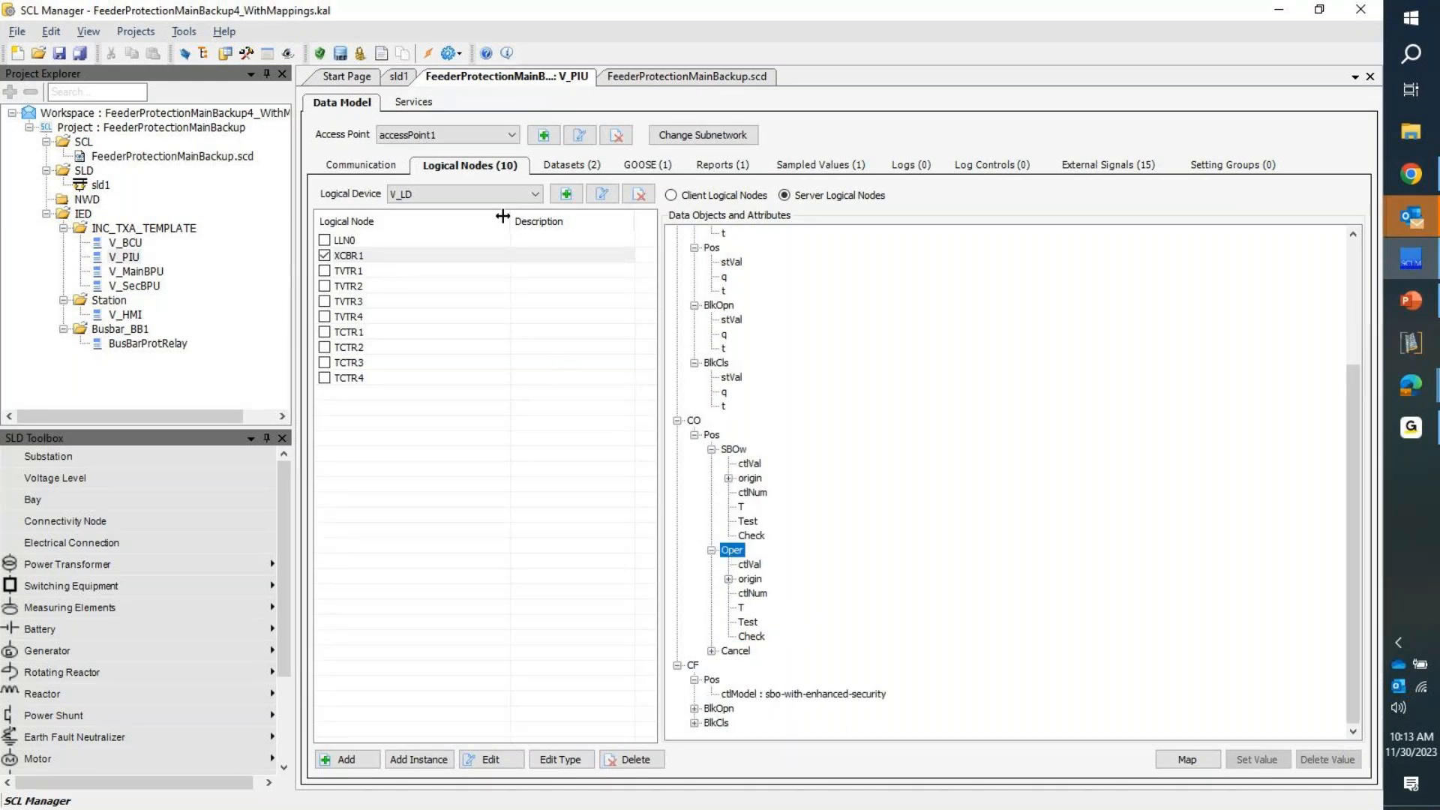
Step: Open XCBRPositionDataset, review its Pos, BlkOpn and BlkCls status variables, and close the dataset information
click(567, 164)
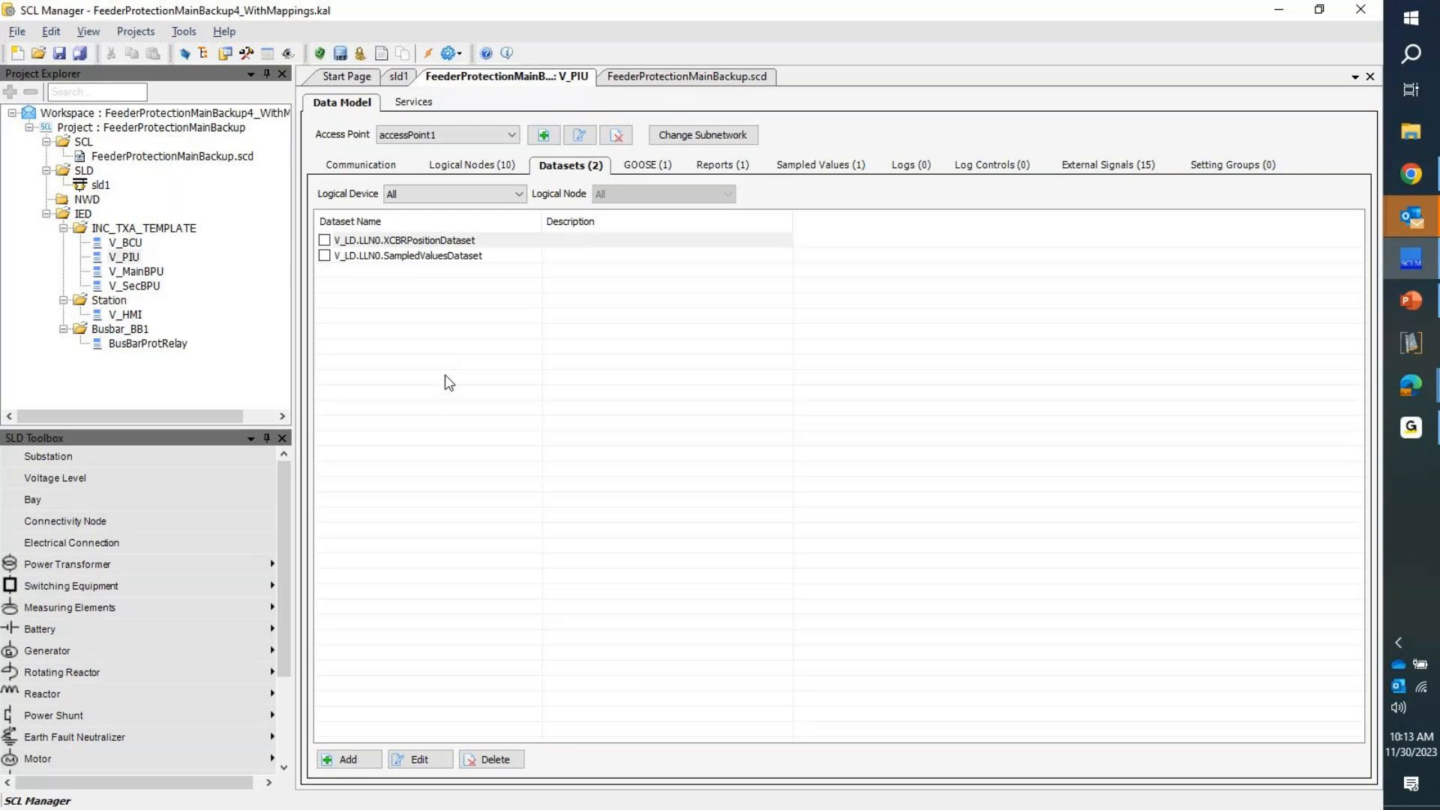
click(425, 241)
double_click(426, 241)
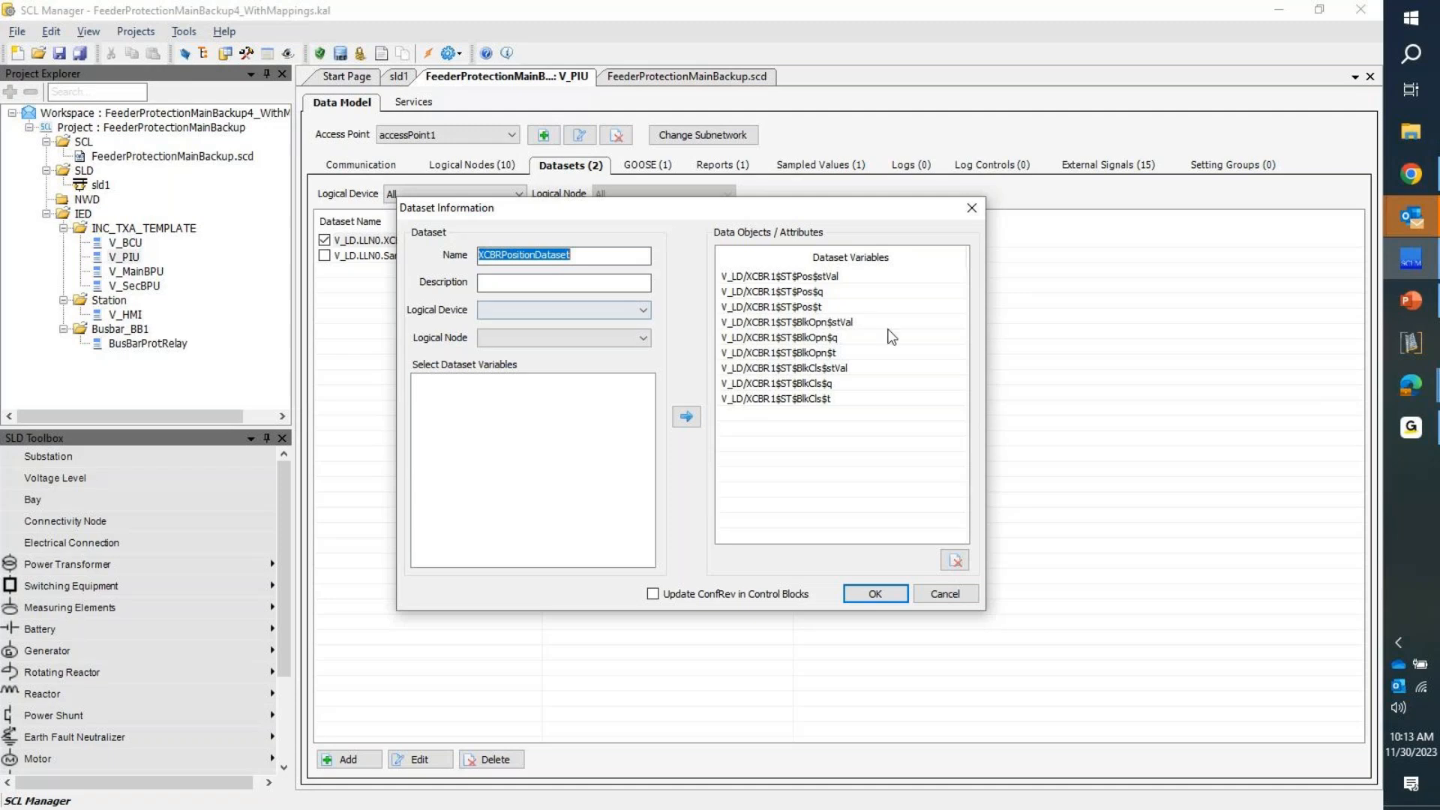
click(846, 278)
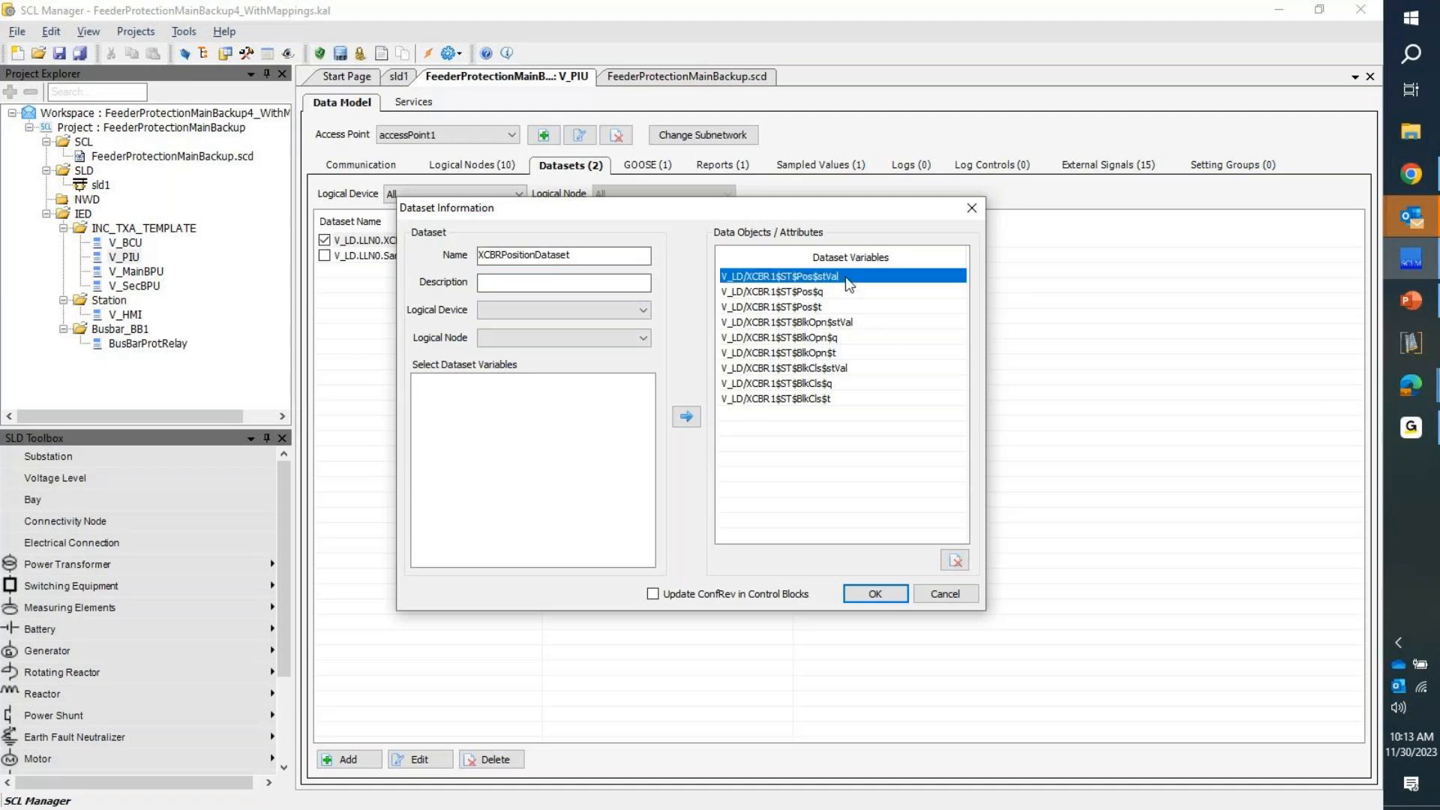
click(838, 325)
click(857, 369)
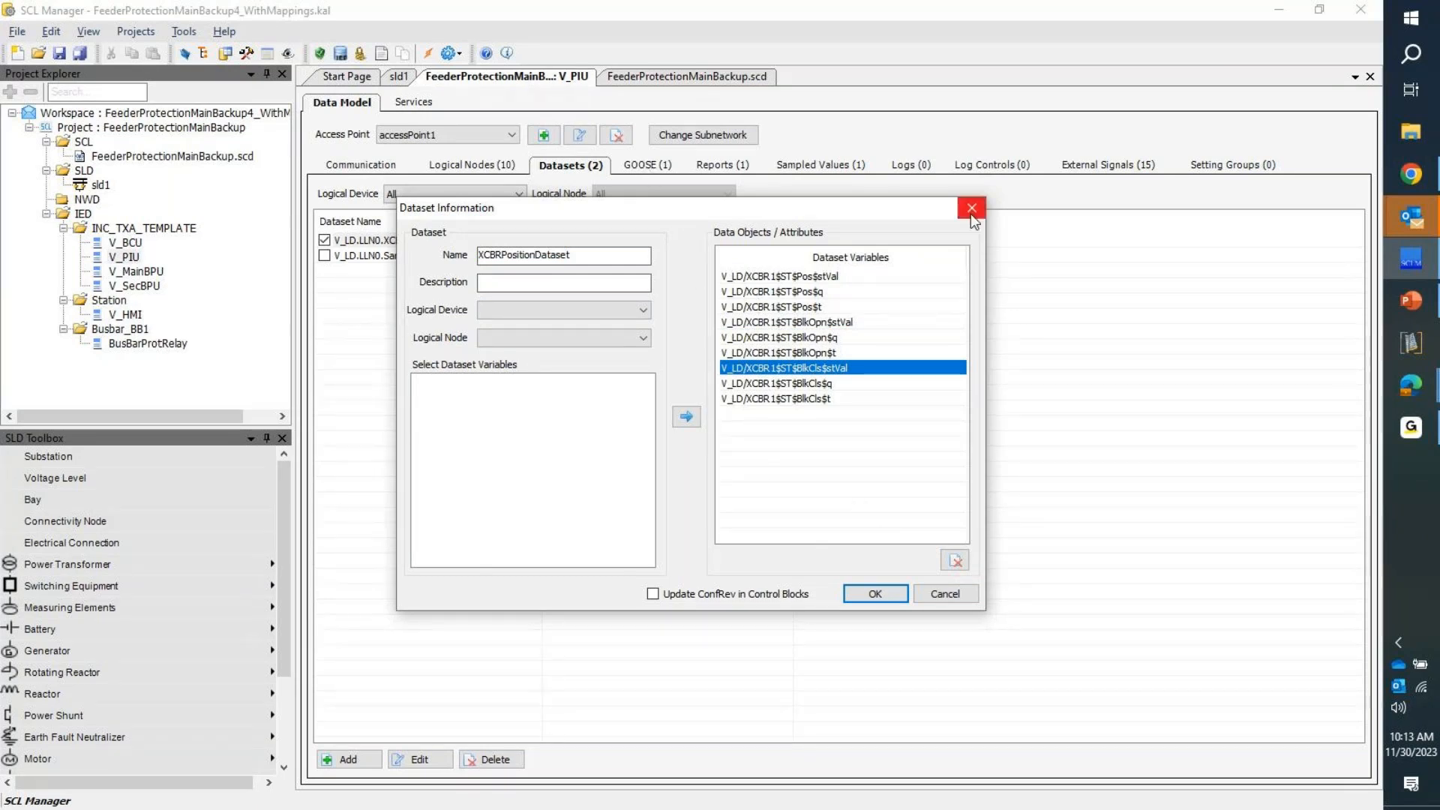
key(Return)
Step: Review the dataset variables of V_PIU's GOOSE control block and list the IEDs available as its destination
click(624, 164)
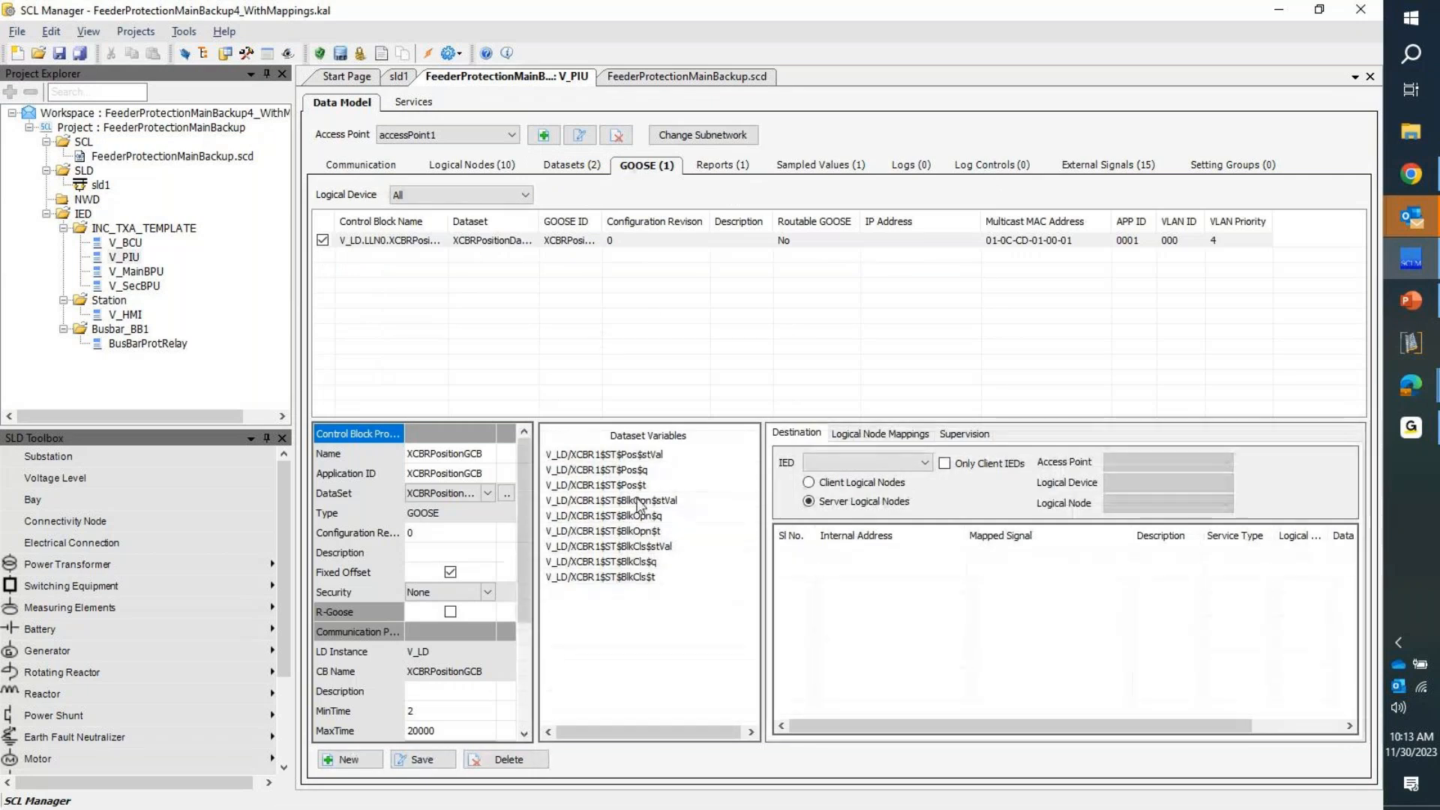
click(647, 456)
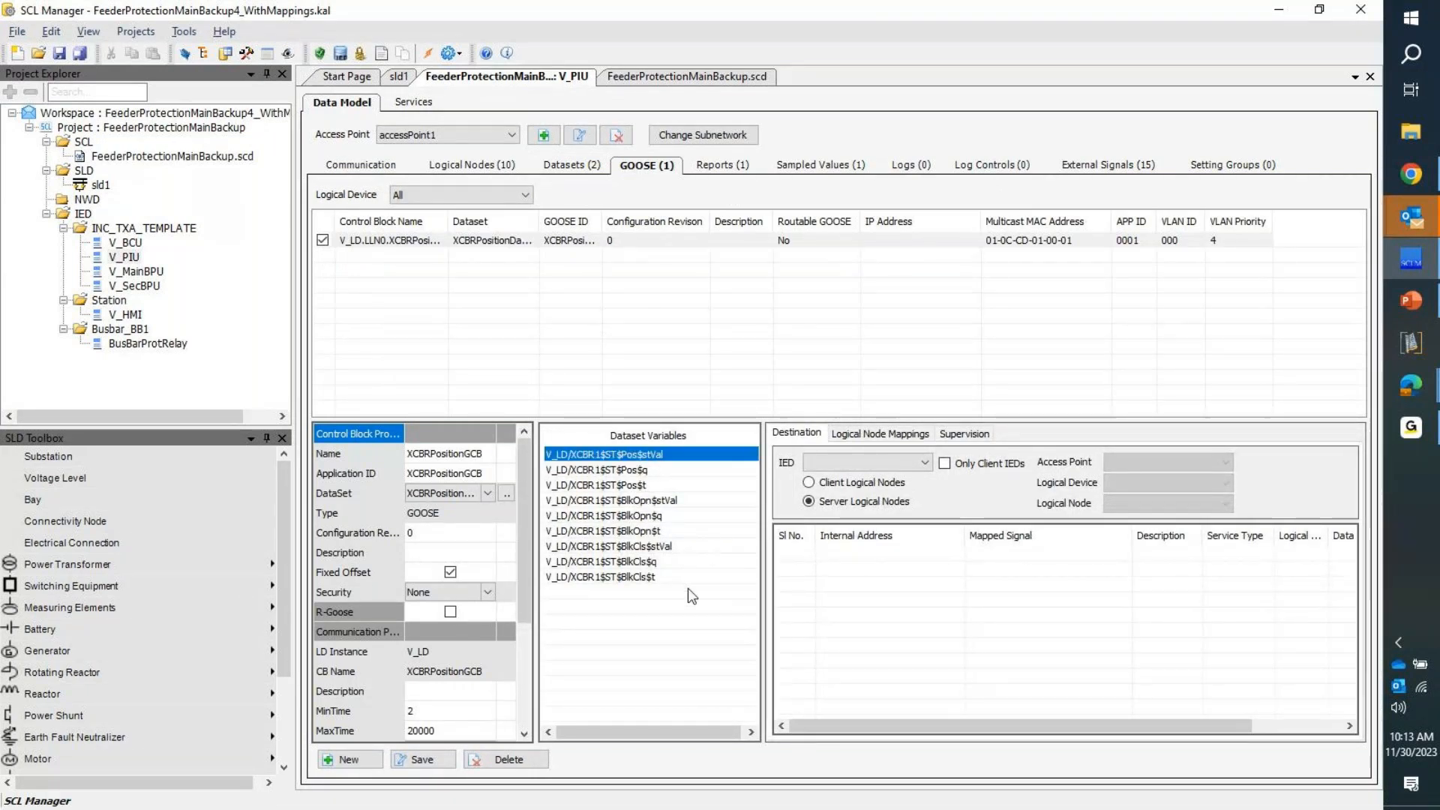
click(653, 501)
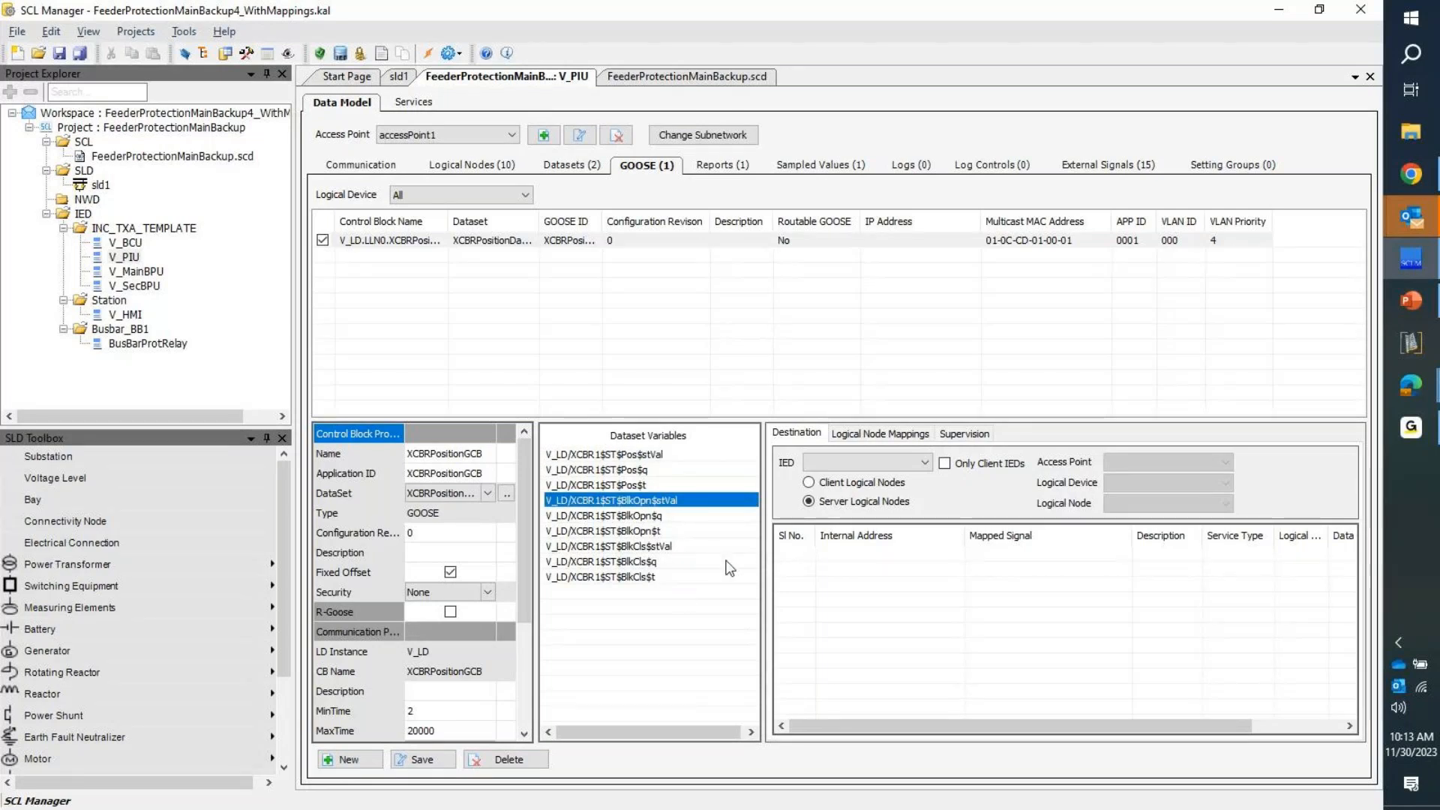
click(885, 462)
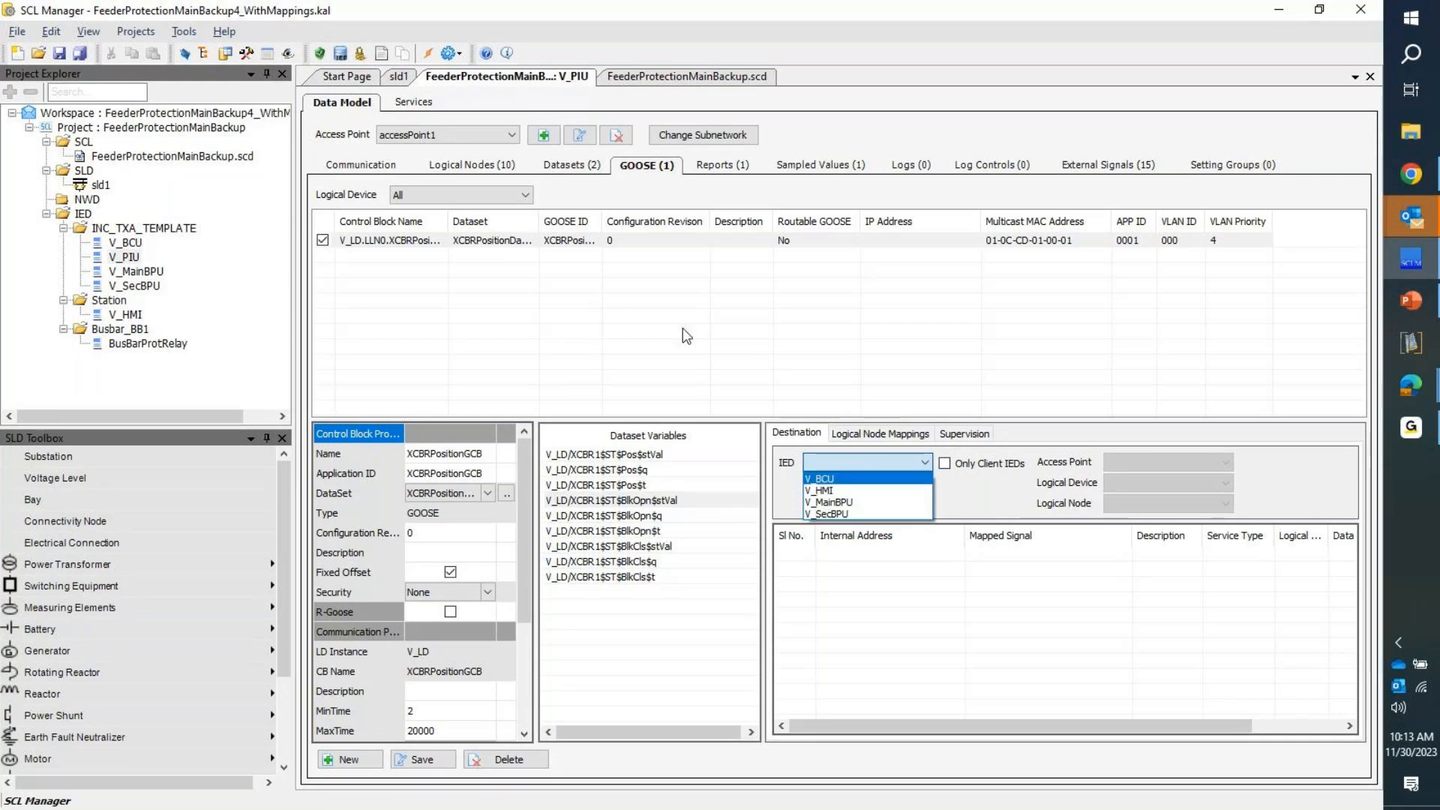
Step: Review V_PIU's XCBRPositionRCB report control block and list its available destination IEDs without choosing one
click(716, 165)
click(715, 167)
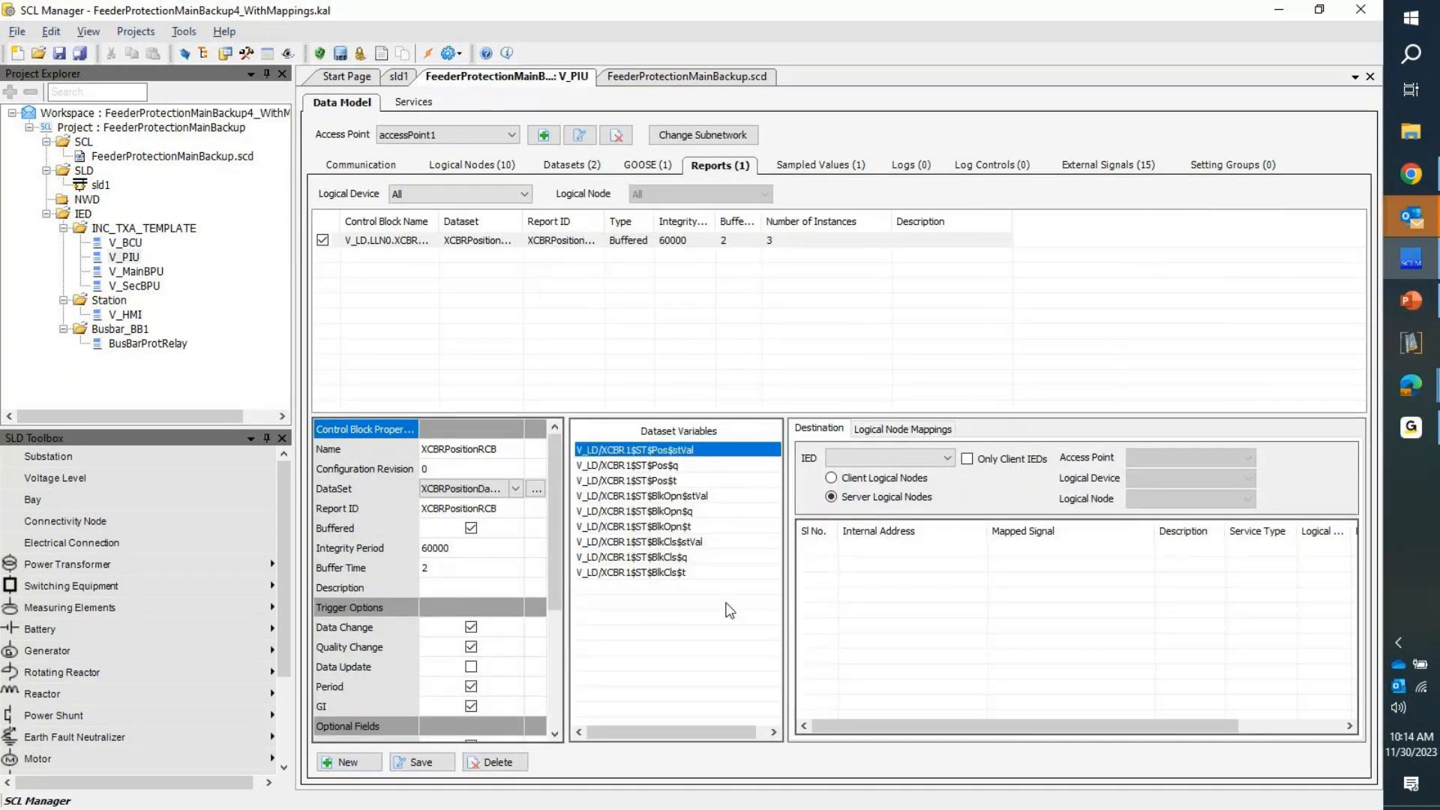
click(947, 457)
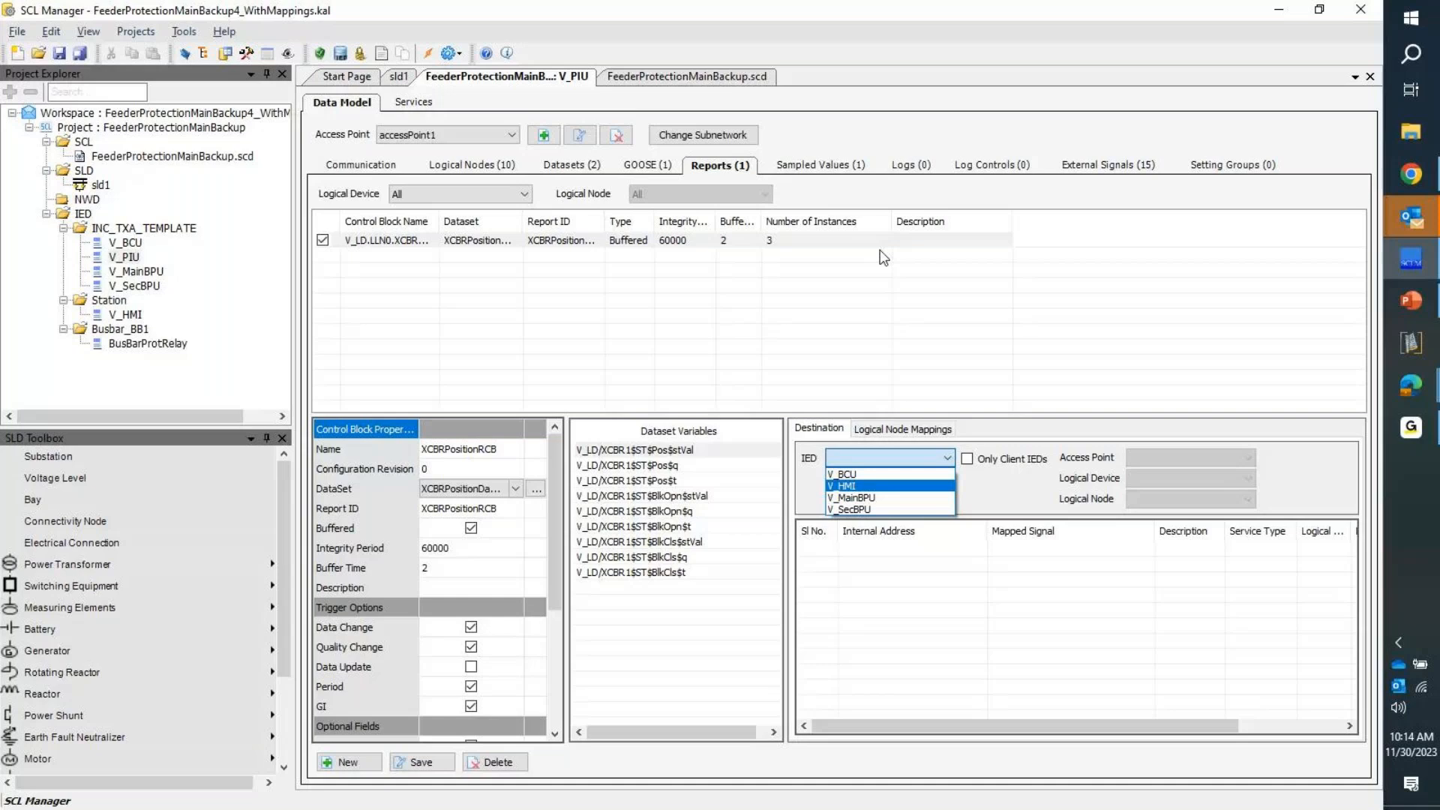
click(239, 153)
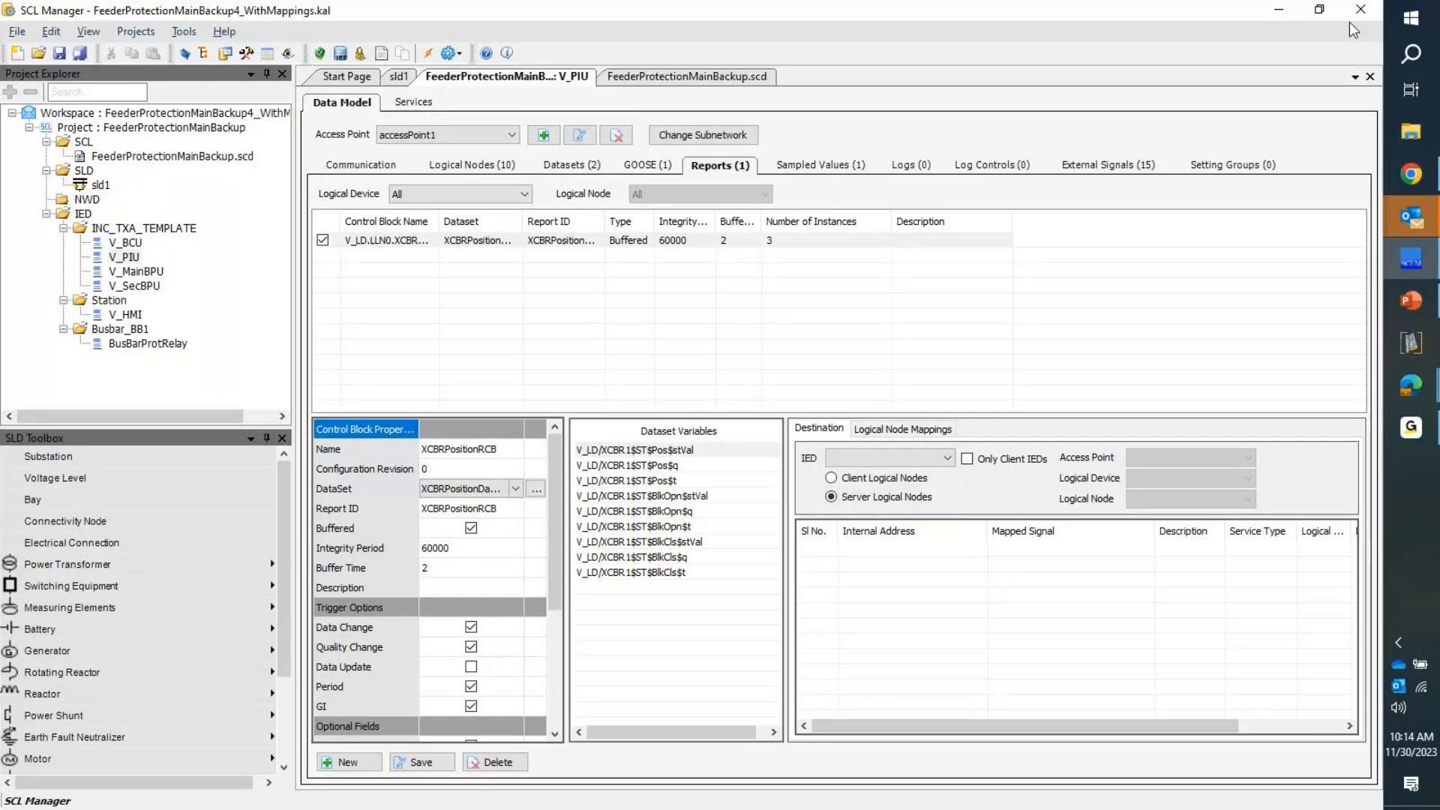
Step: Minimize SCL Manager and switch to the ASE61850 Test Set
click(1279, 10)
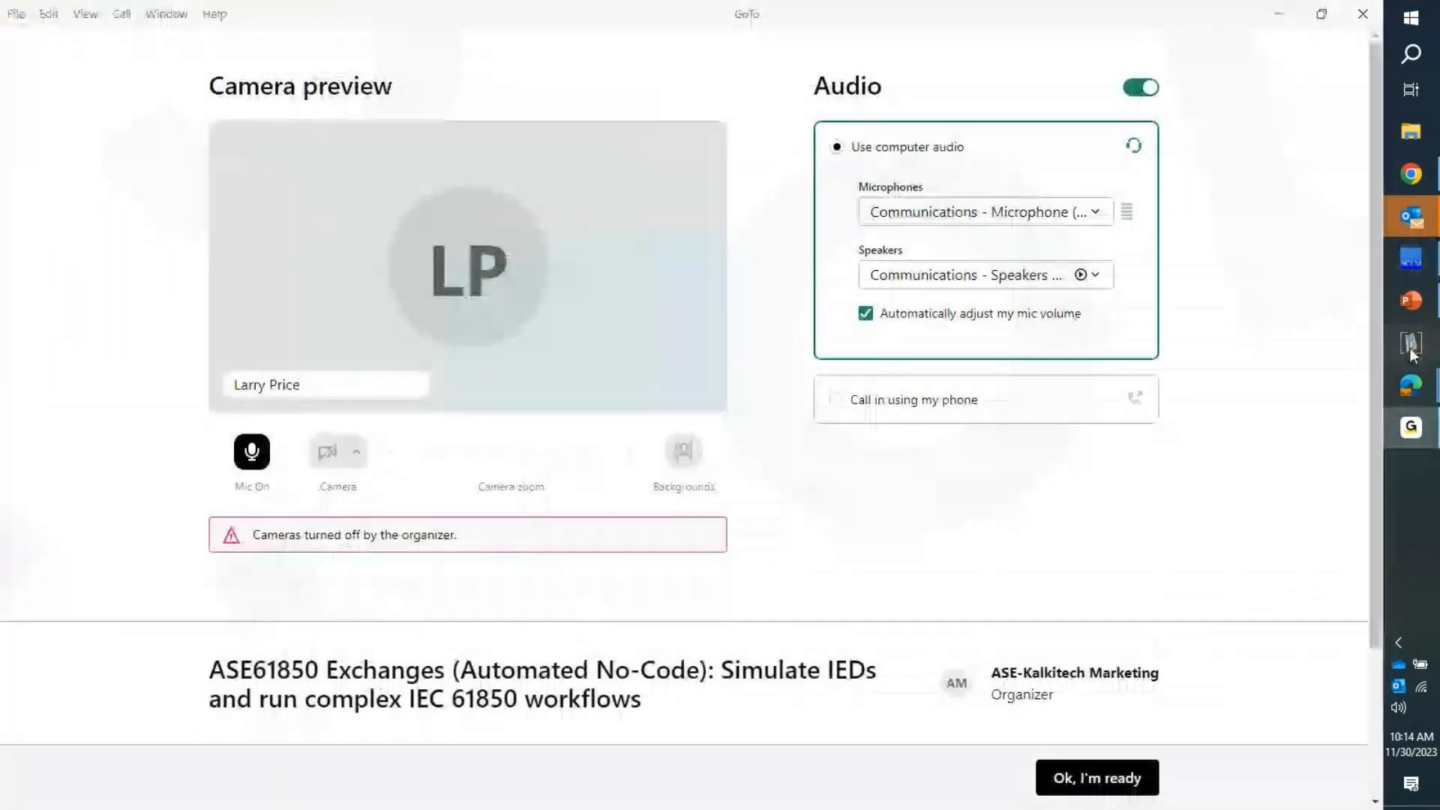
click(1411, 343)
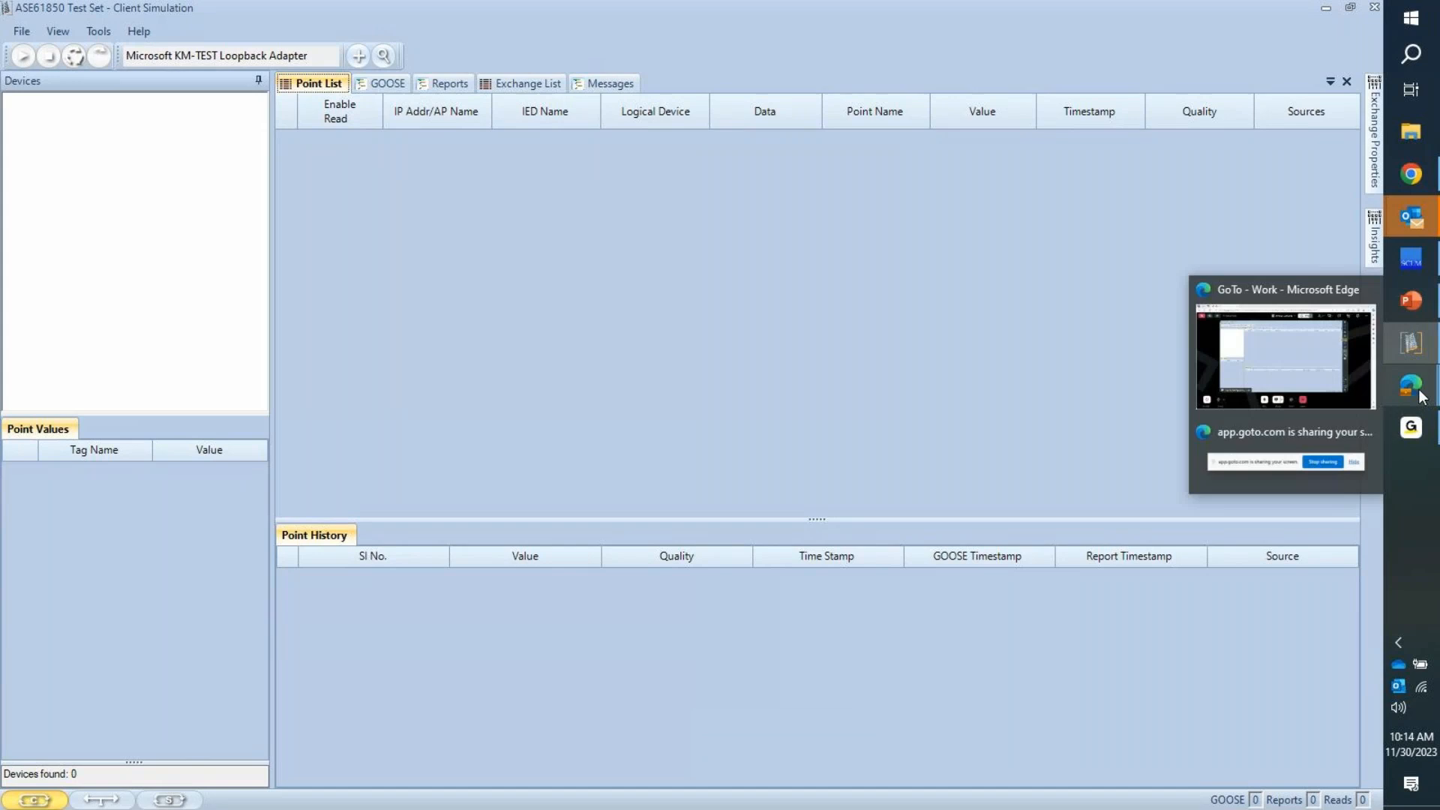
Step: Switch to Chrome and open the ASE website's Webinar page to look through the Featured Webinars section
mouse_move(1410, 174)
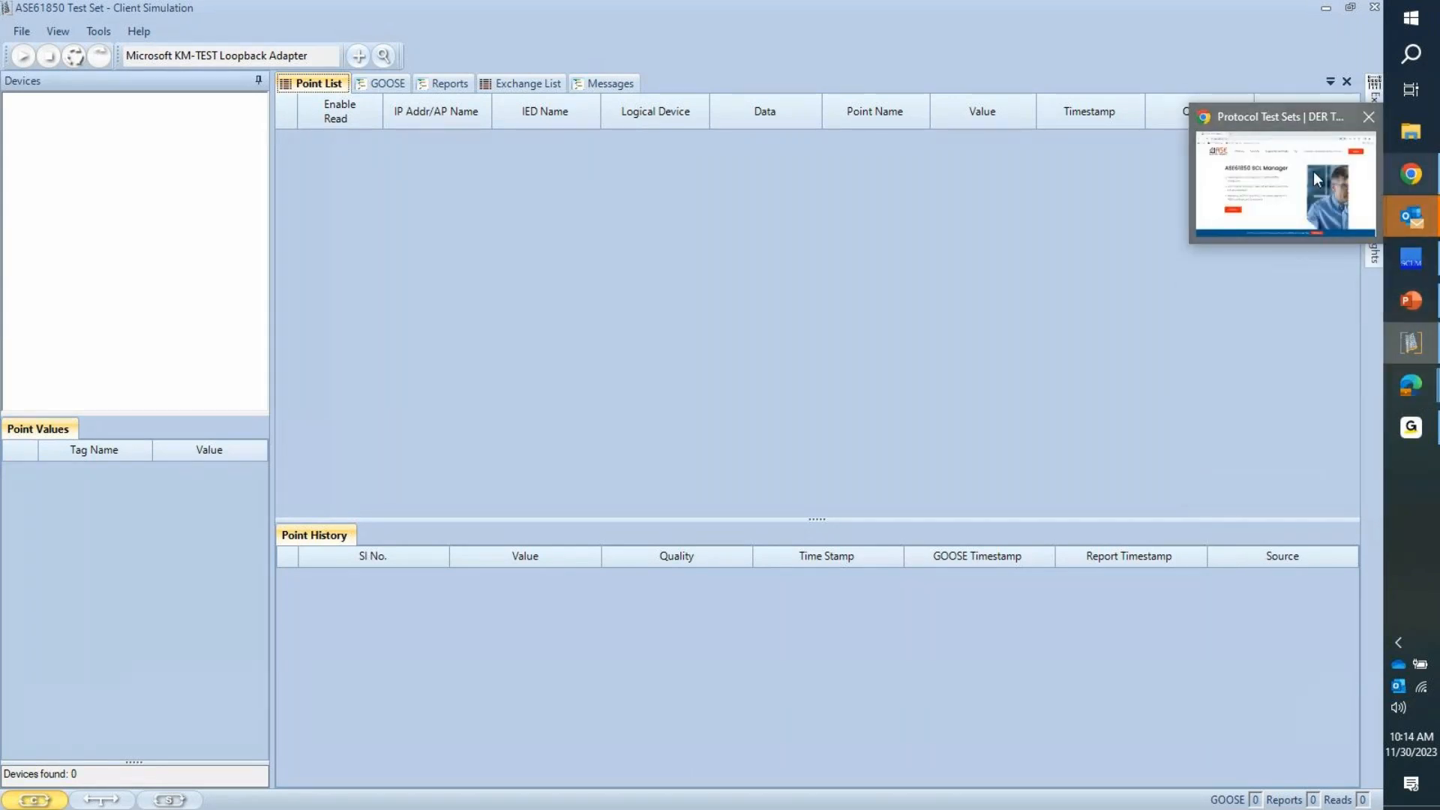
click(1335, 177)
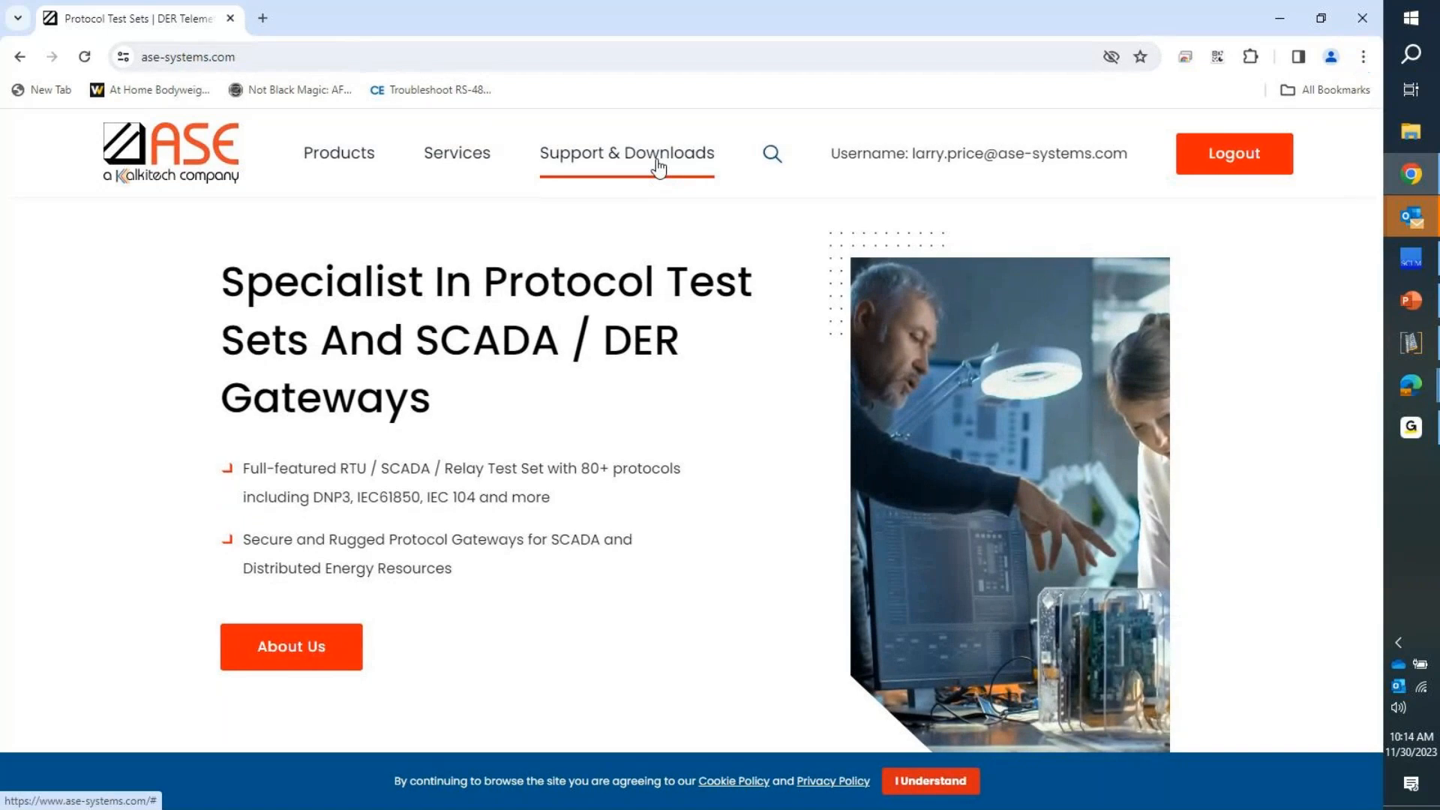
mouse_move(658, 167)
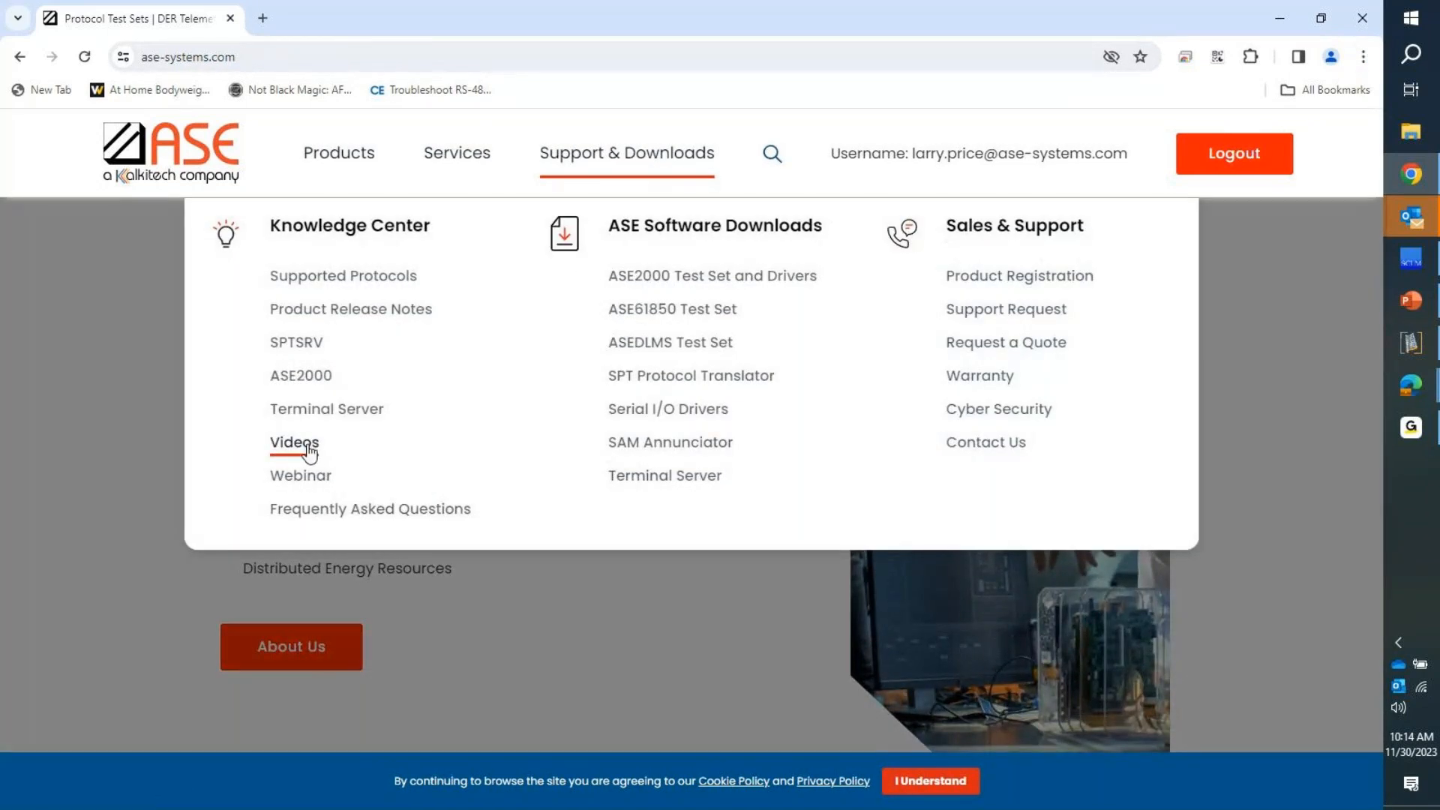
click(326, 483)
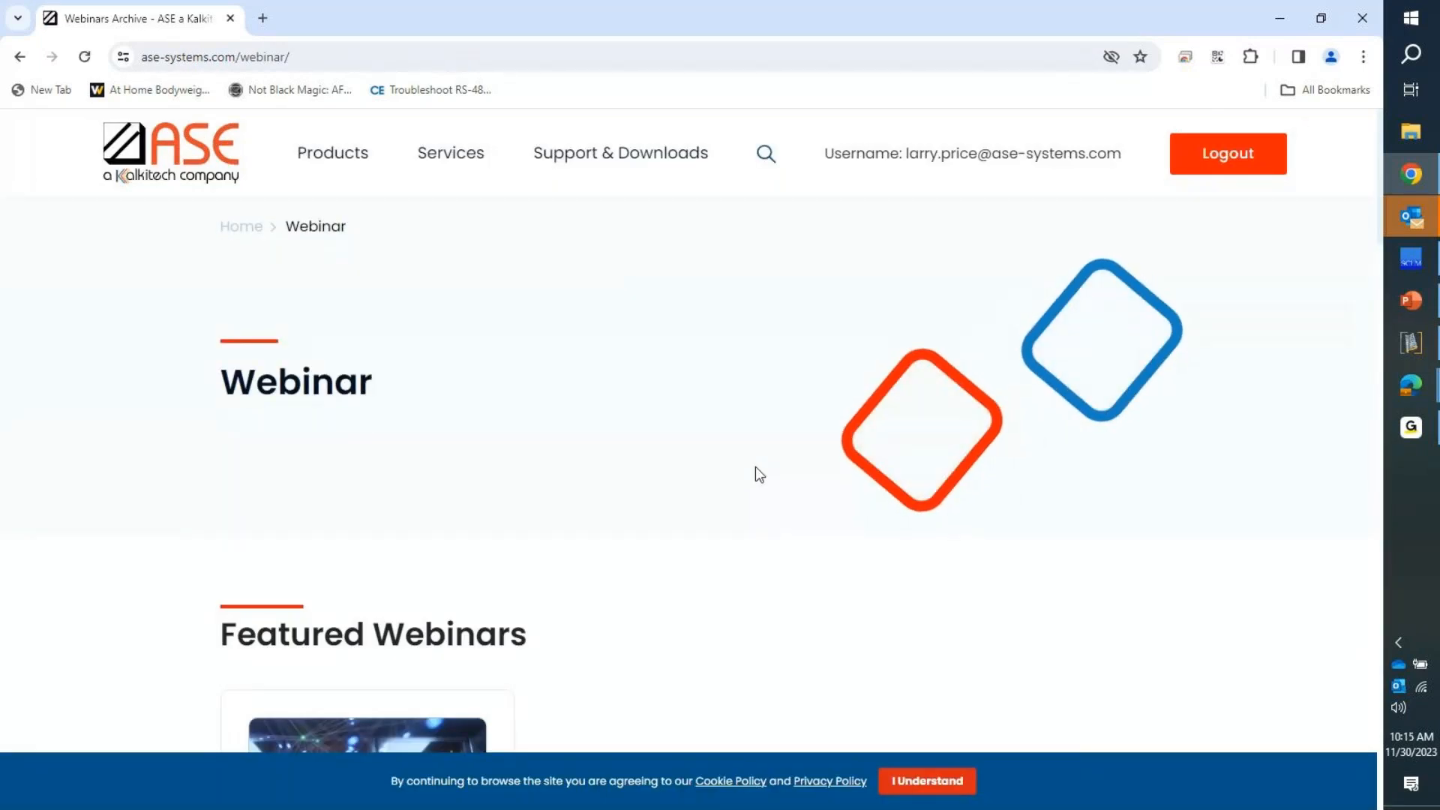
scroll(753, 473, down, 1)
scroll(752, 473, down, 4)
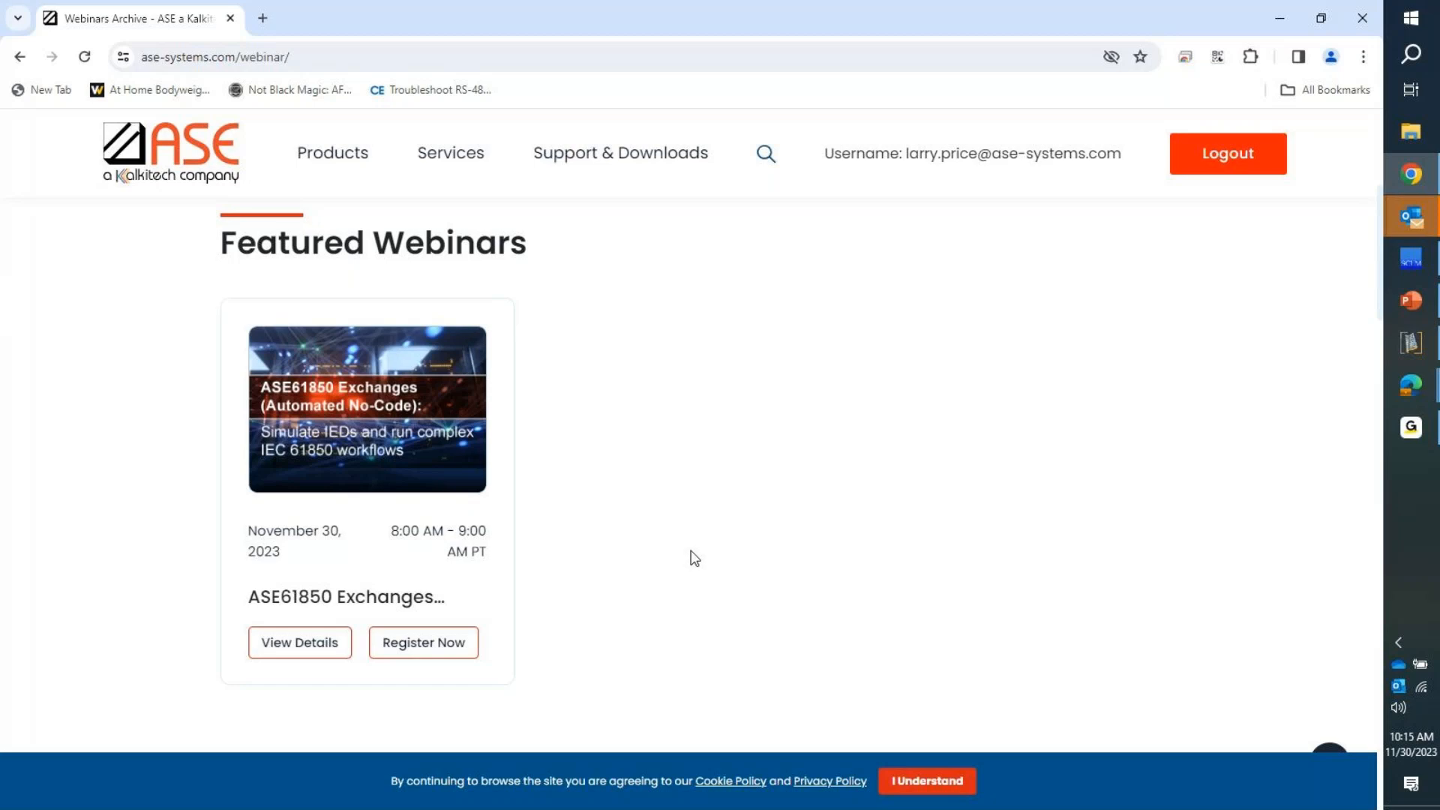
scroll(694, 558, up, 3)
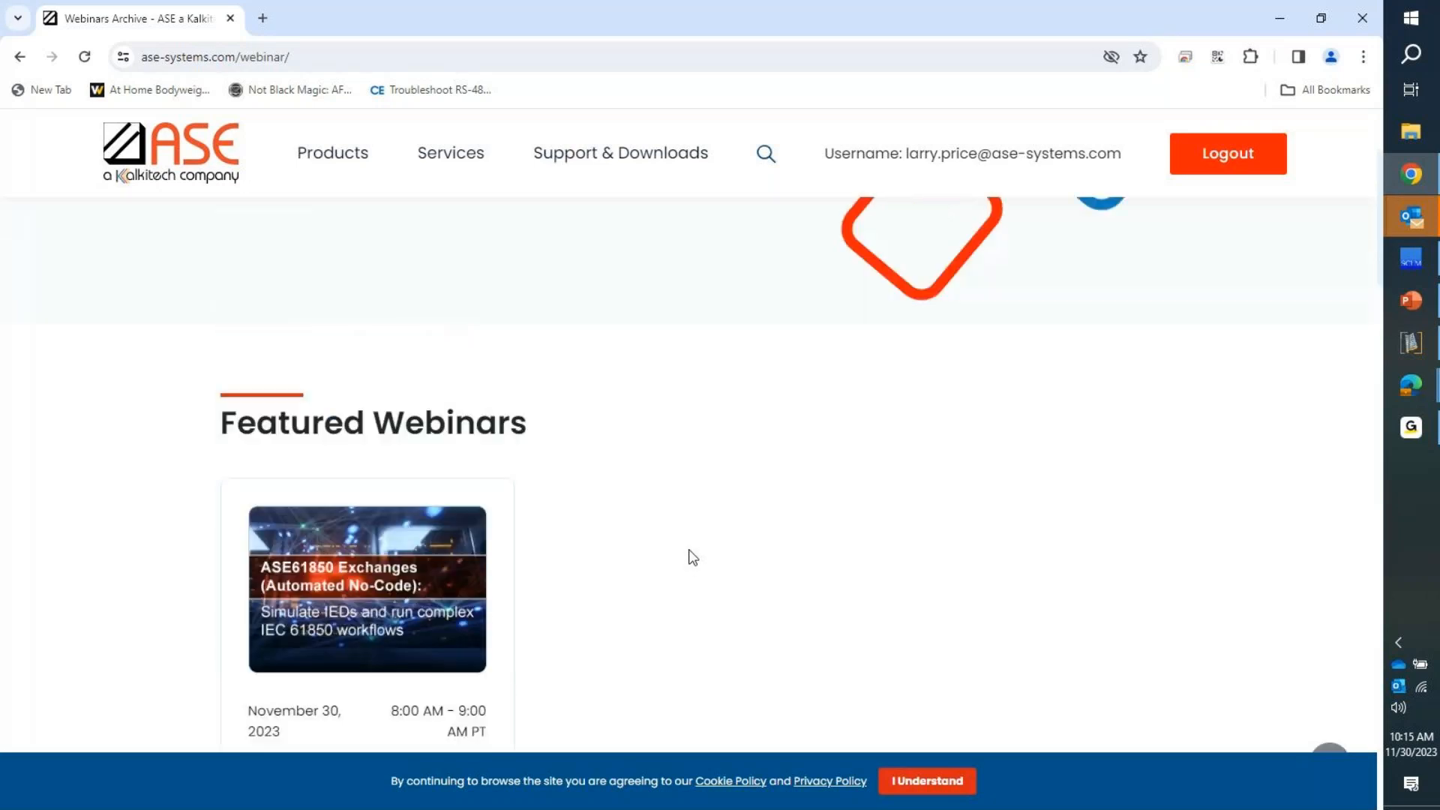
scroll(675, 568, up, 3)
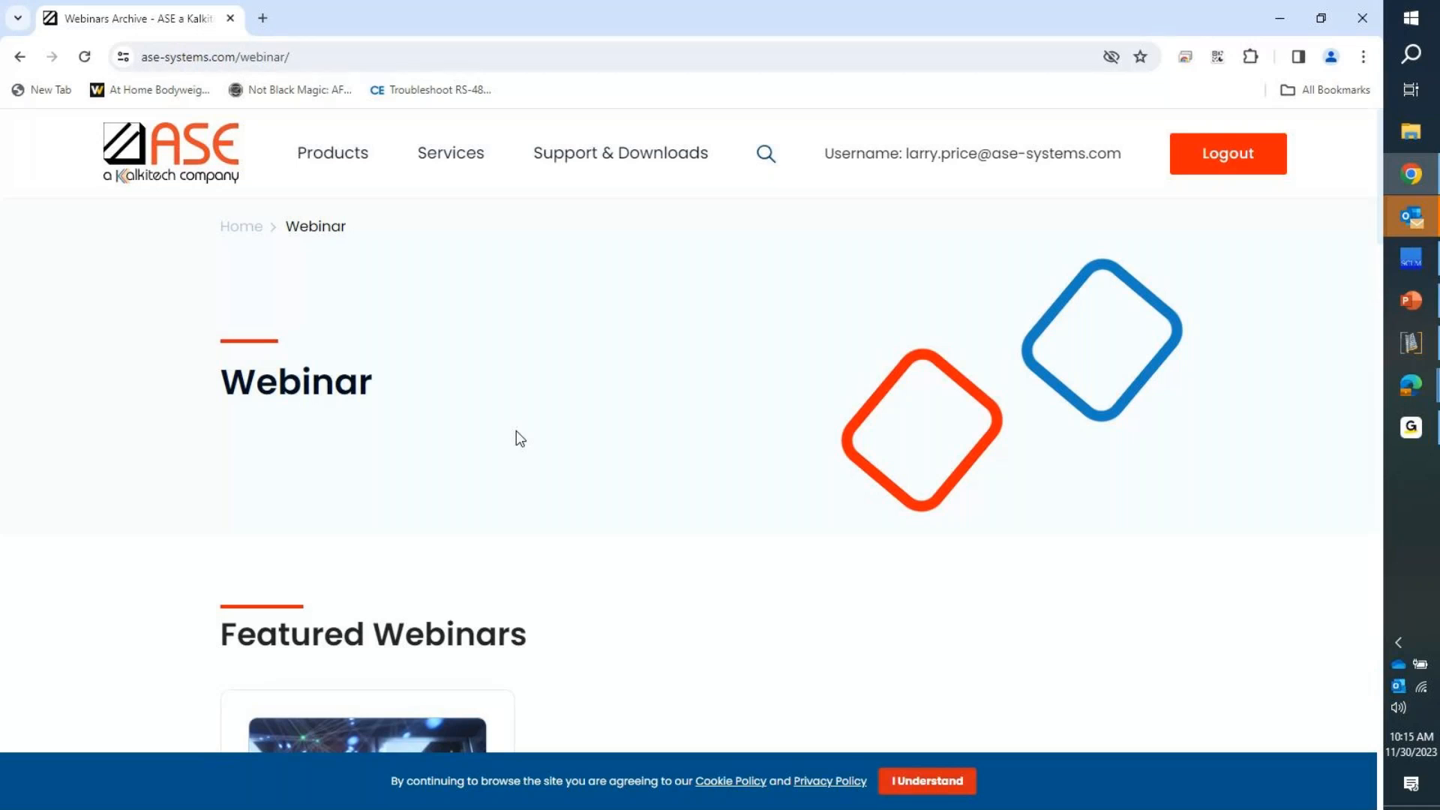
Step: Return from Chrome to the ASE61850 Test Set and switch it to server simulation
click(1272, 16)
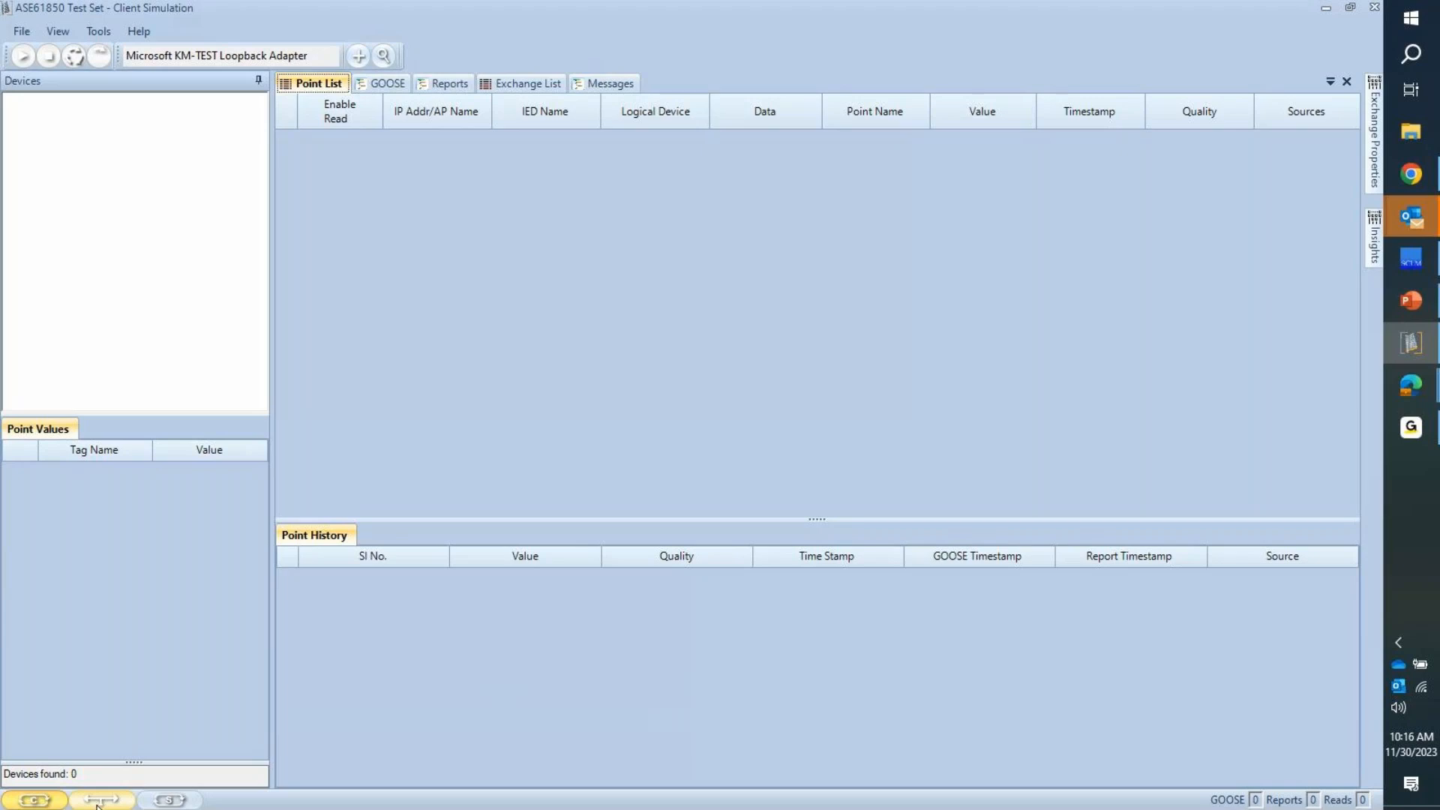
click(170, 801)
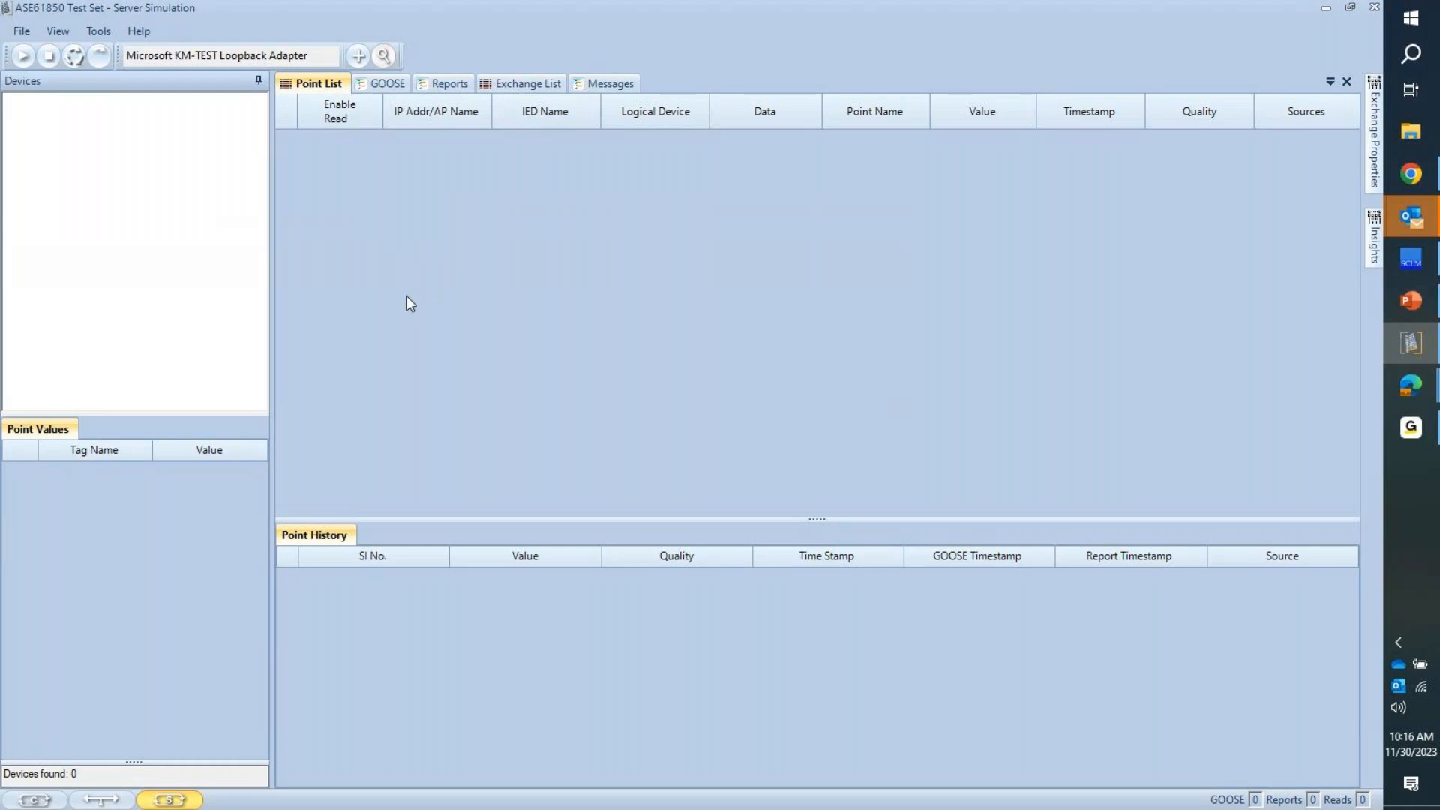
click(360, 59)
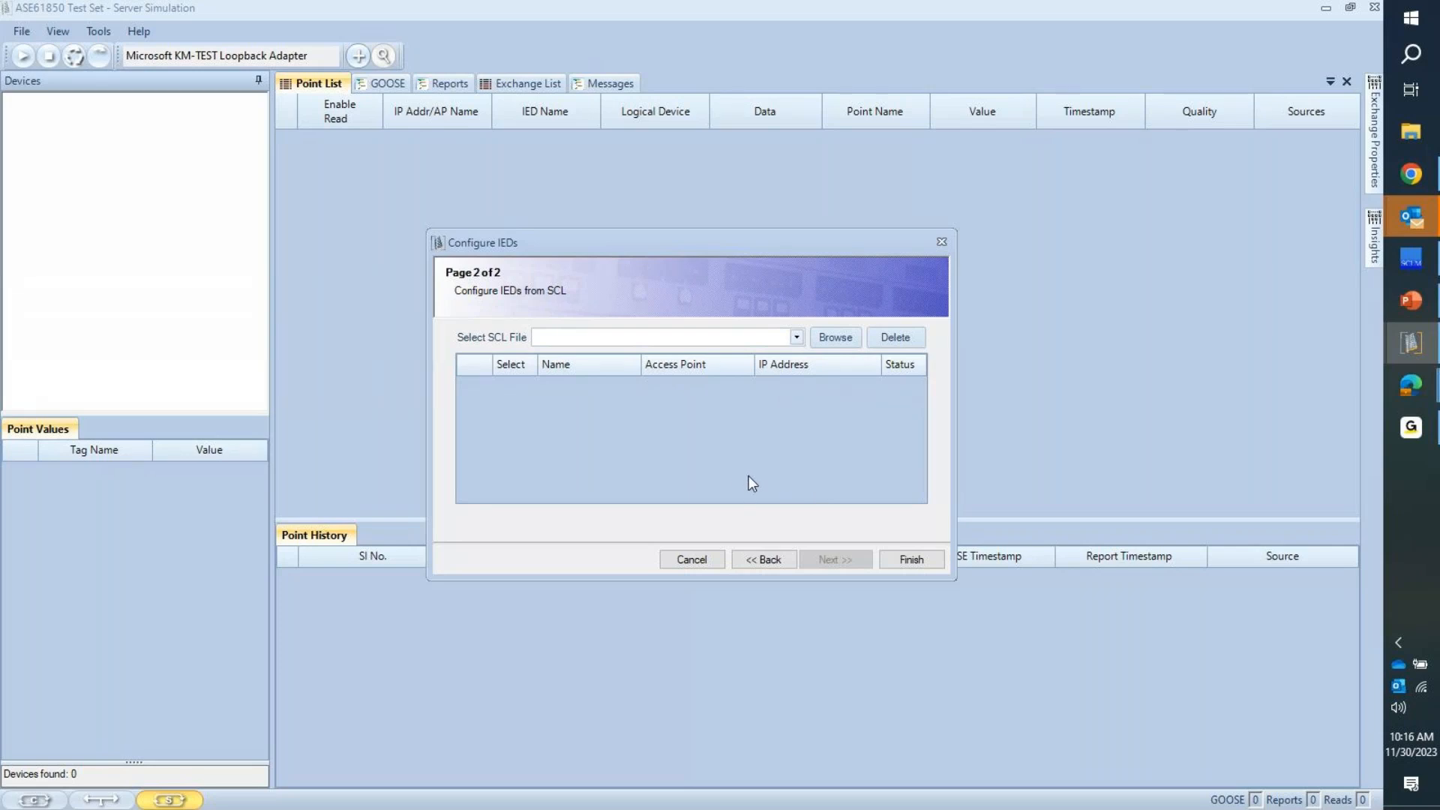
click(798, 339)
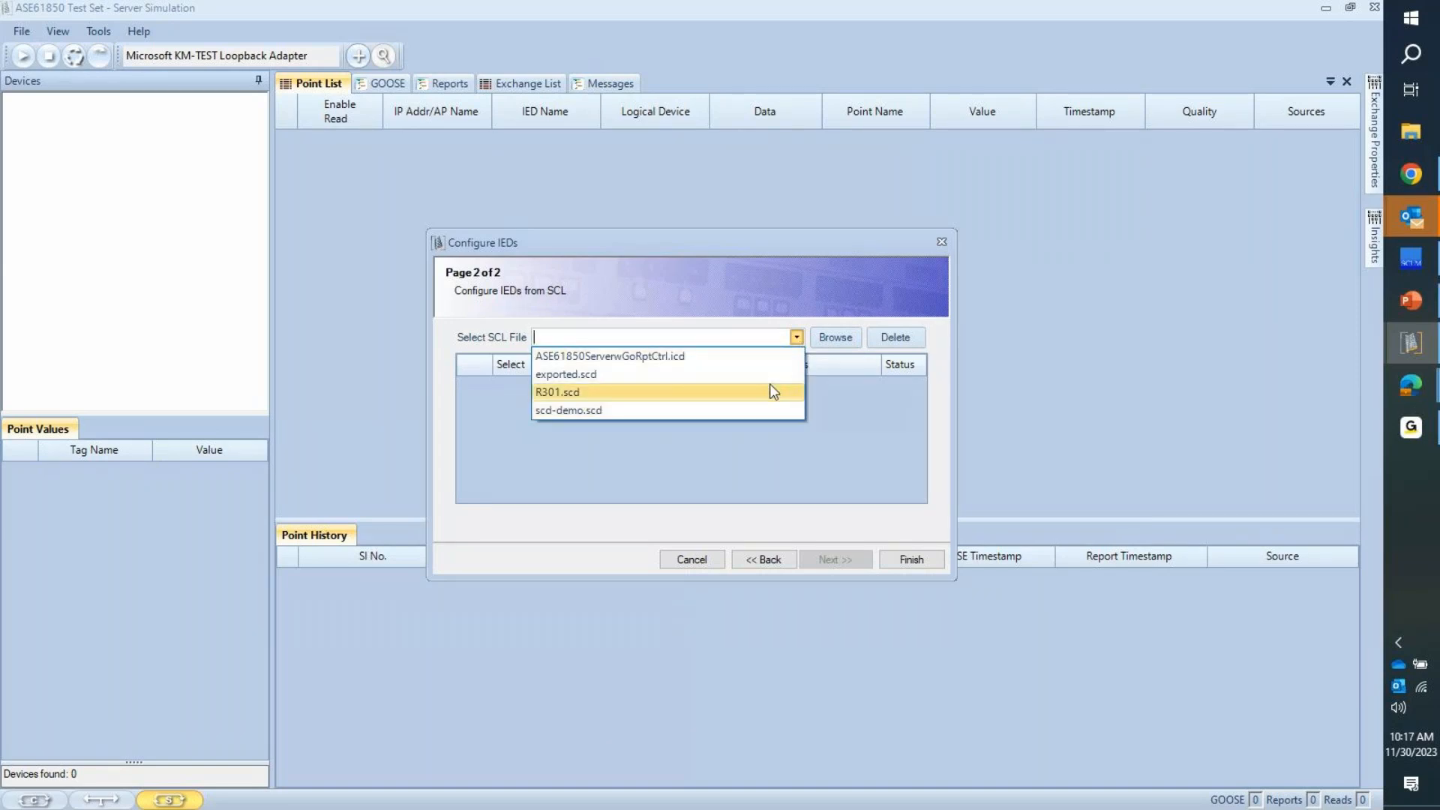
click(630, 373)
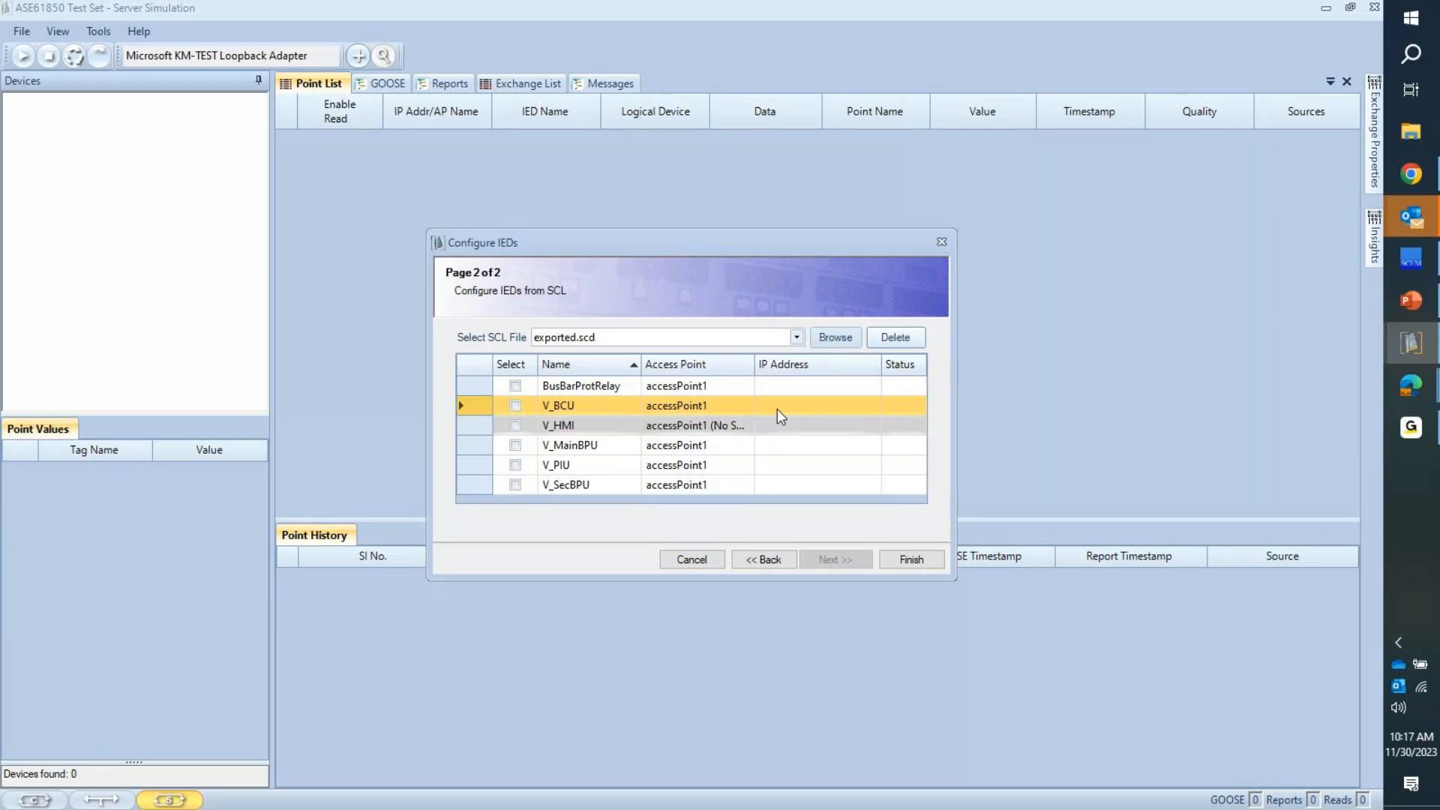
click(871, 405)
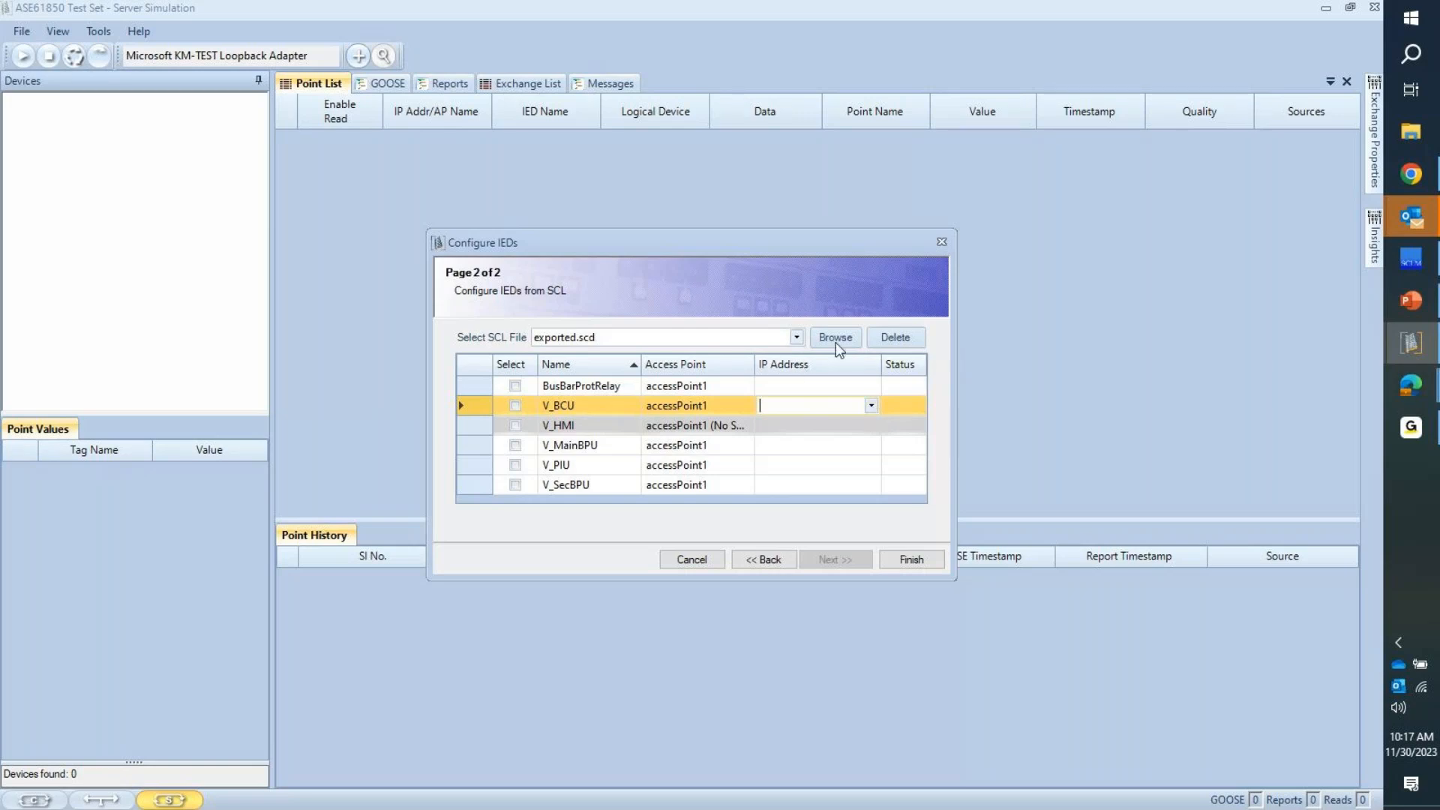
click(942, 242)
Step: Check the network adaptor selection and close it without changing it
click(328, 57)
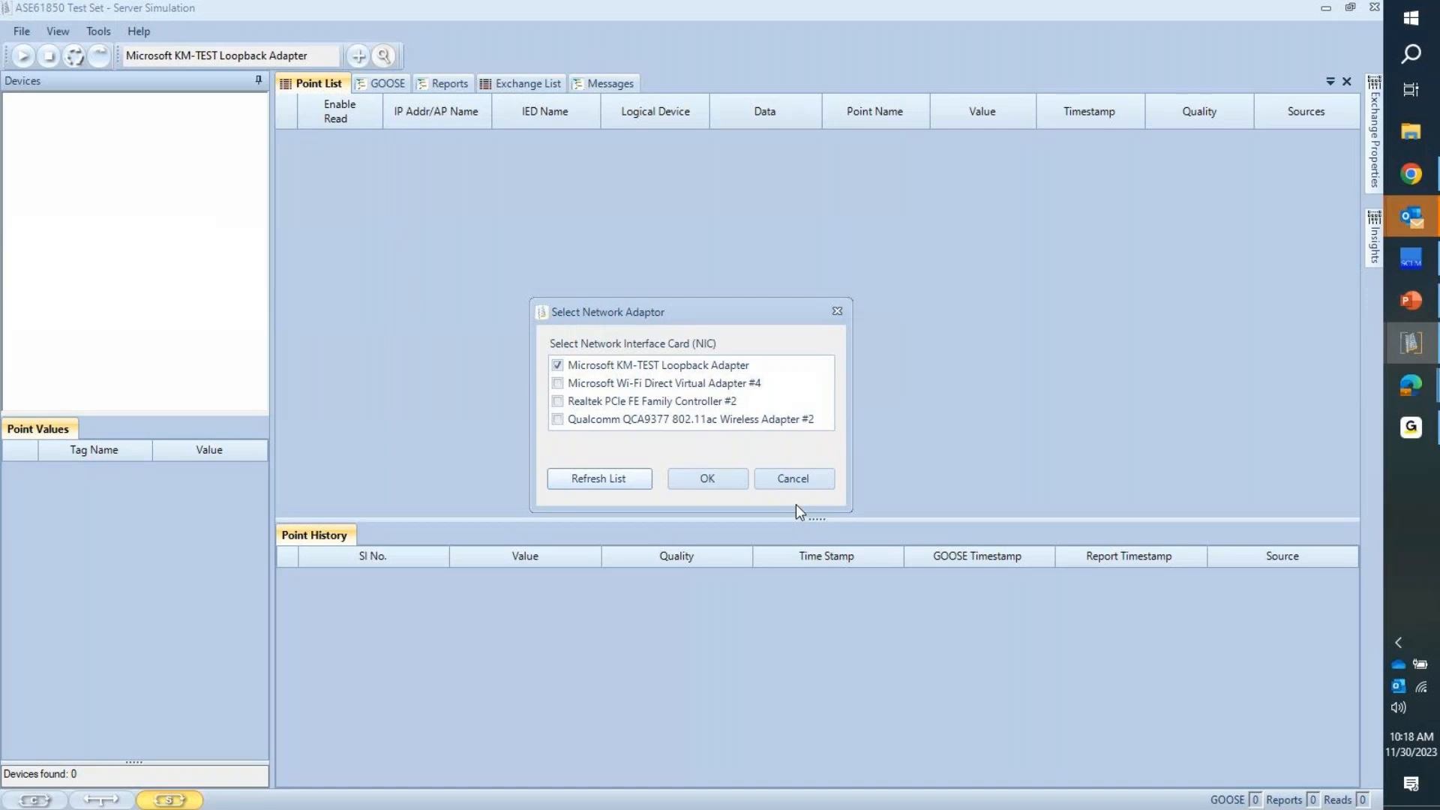
click(837, 311)
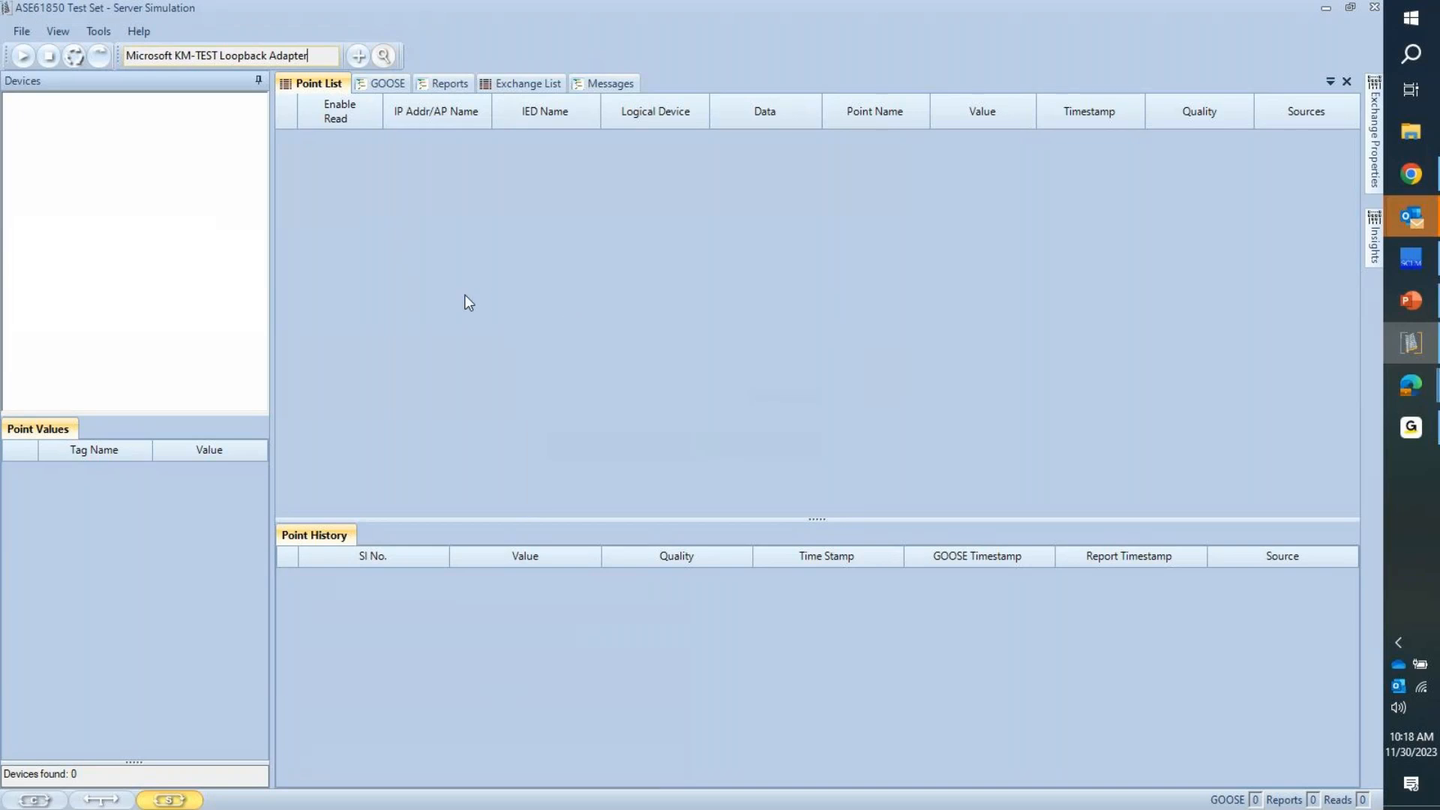
Step: Load exported.scd in the IED configuration and assign V_BCU the IP address 192.168.11.100
click(358, 60)
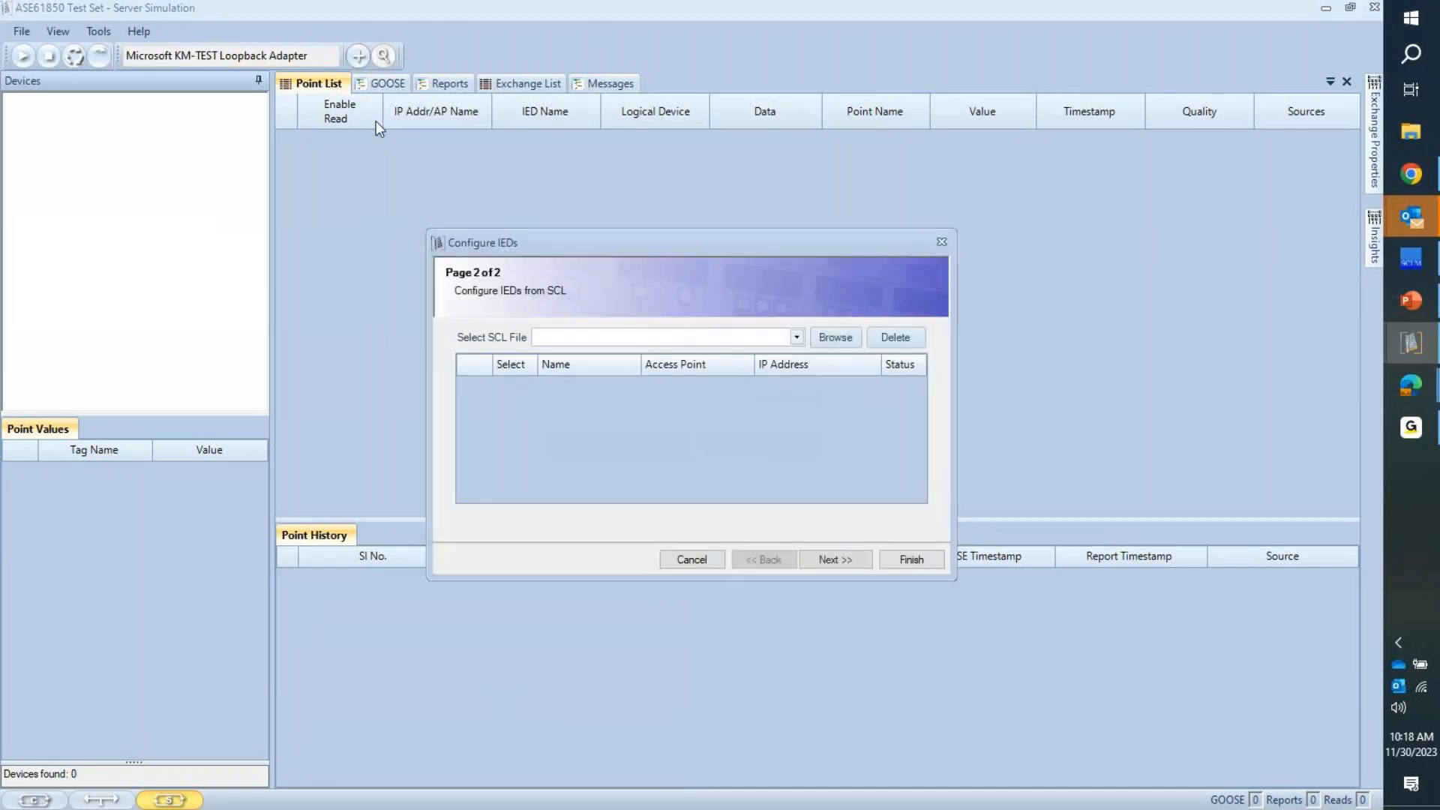
click(796, 338)
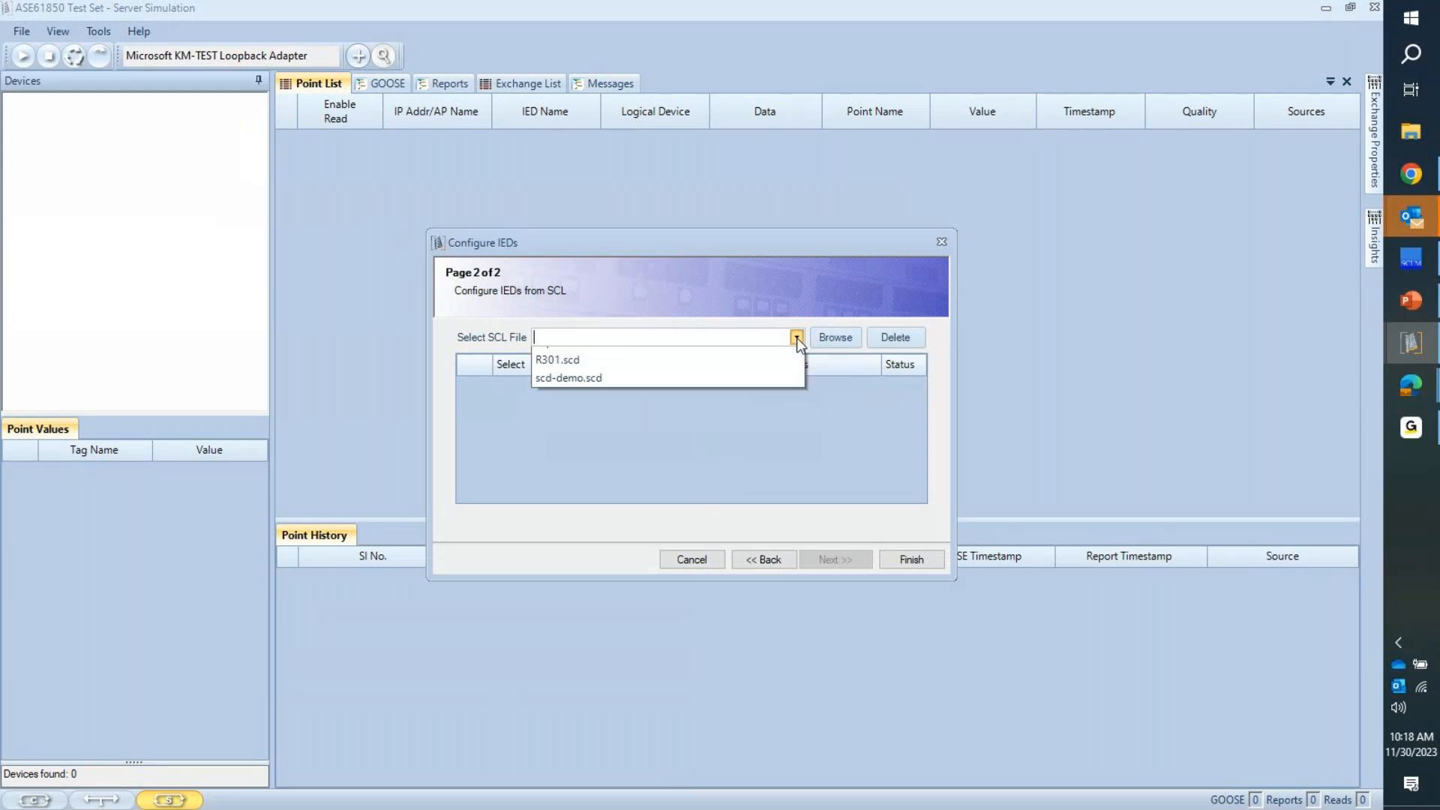
click(762, 382)
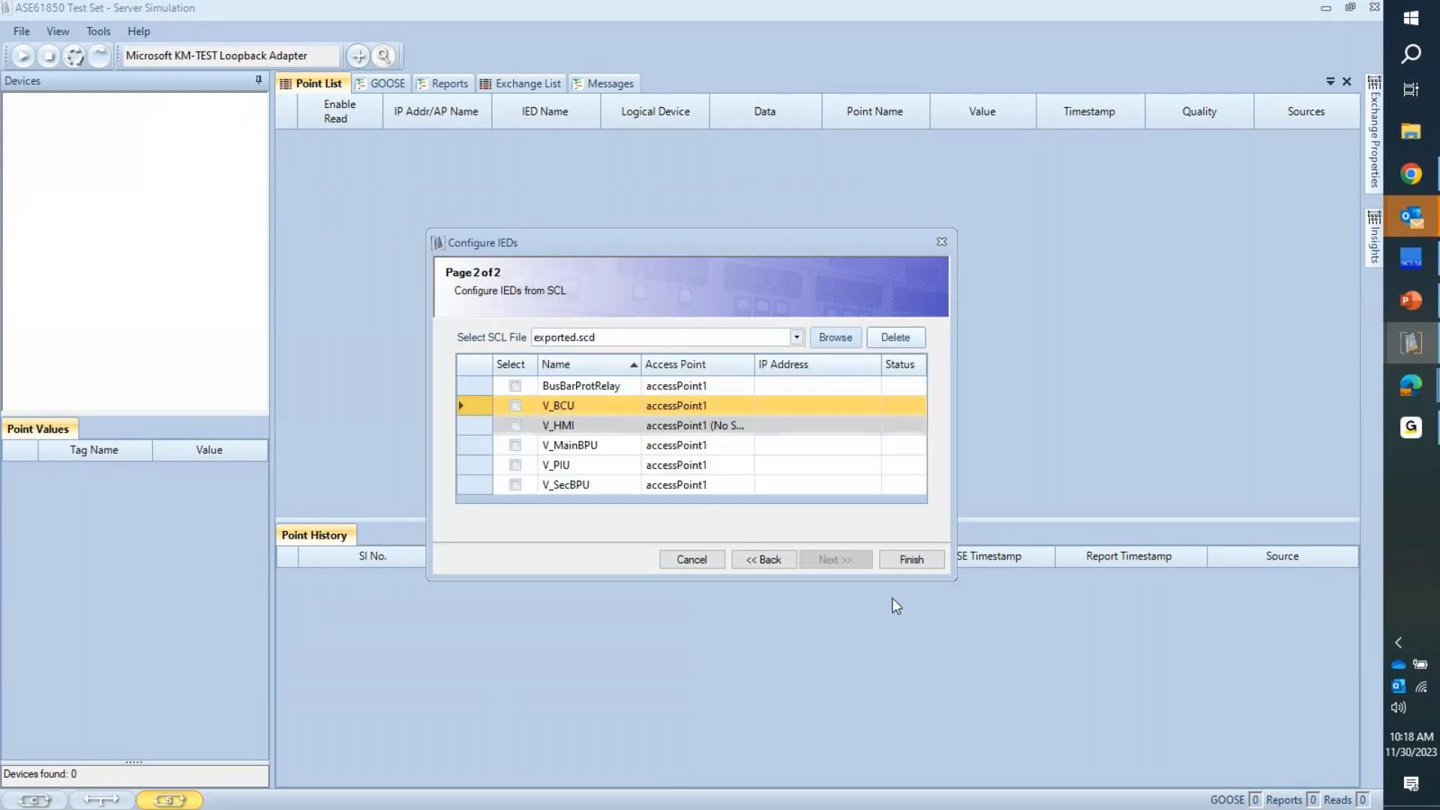
click(866, 406)
click(872, 406)
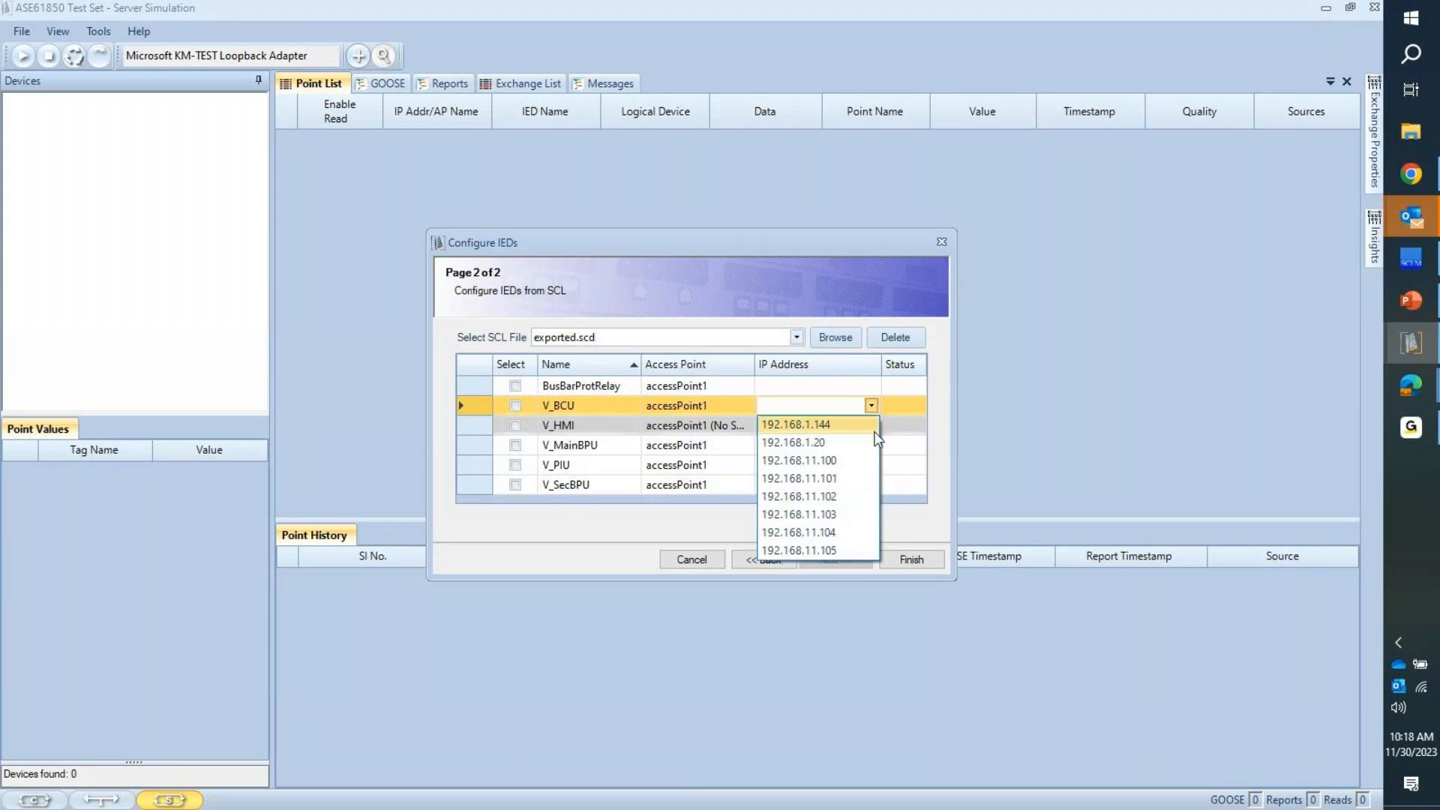
click(848, 465)
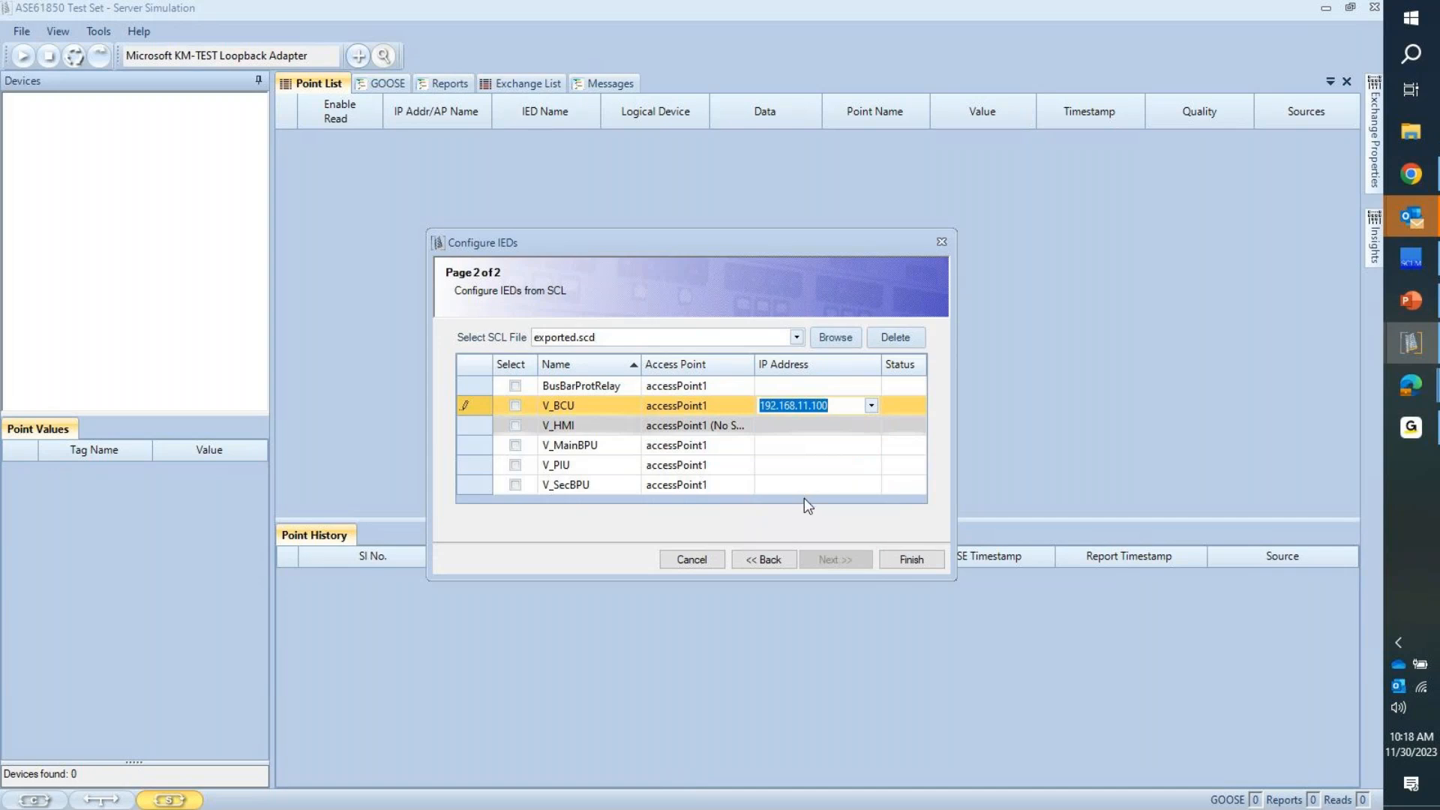
Step: Assign the IP address 192.168.11.101 to V_MainBPU and 192.168.11.102 to V_PIU
click(842, 447)
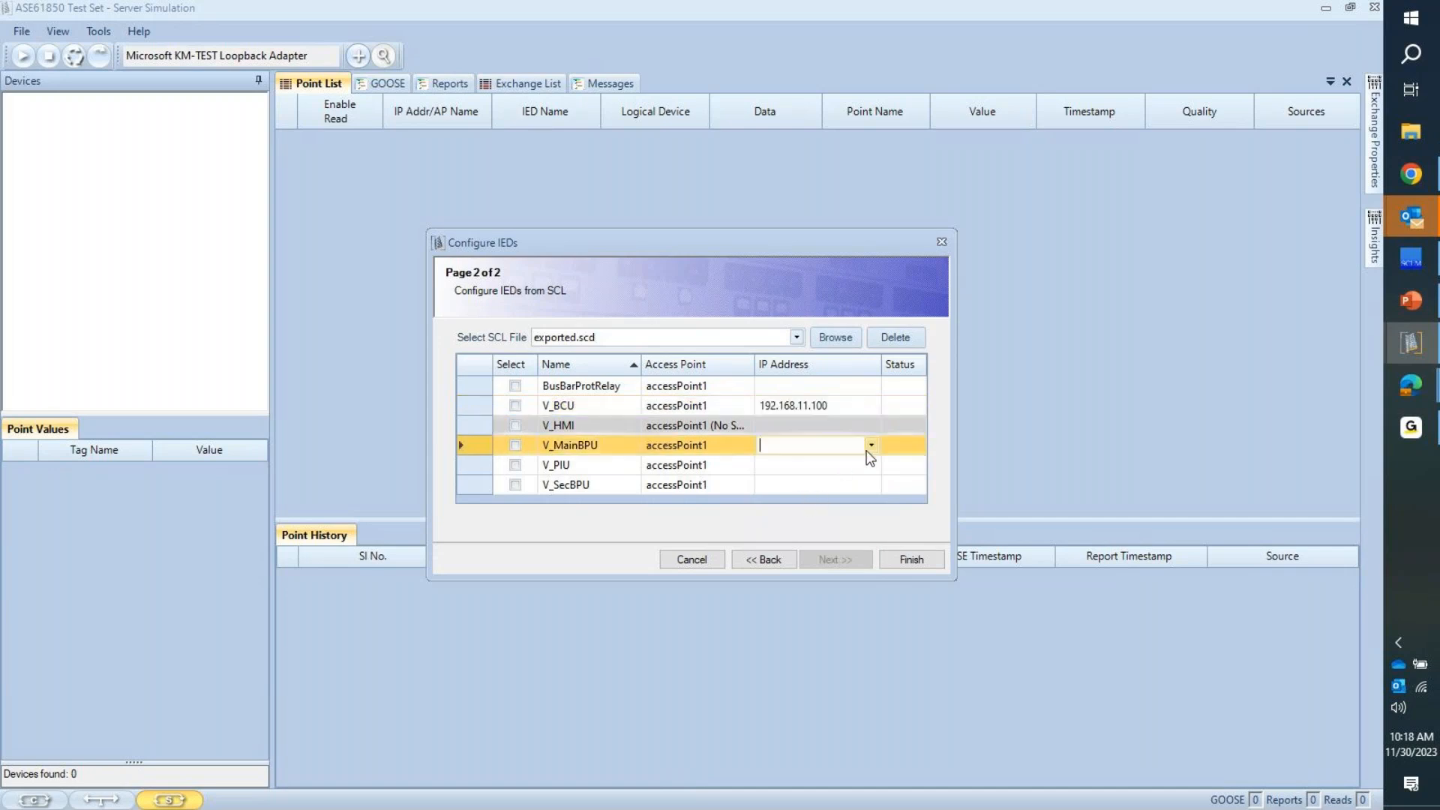
click(870, 445)
click(862, 521)
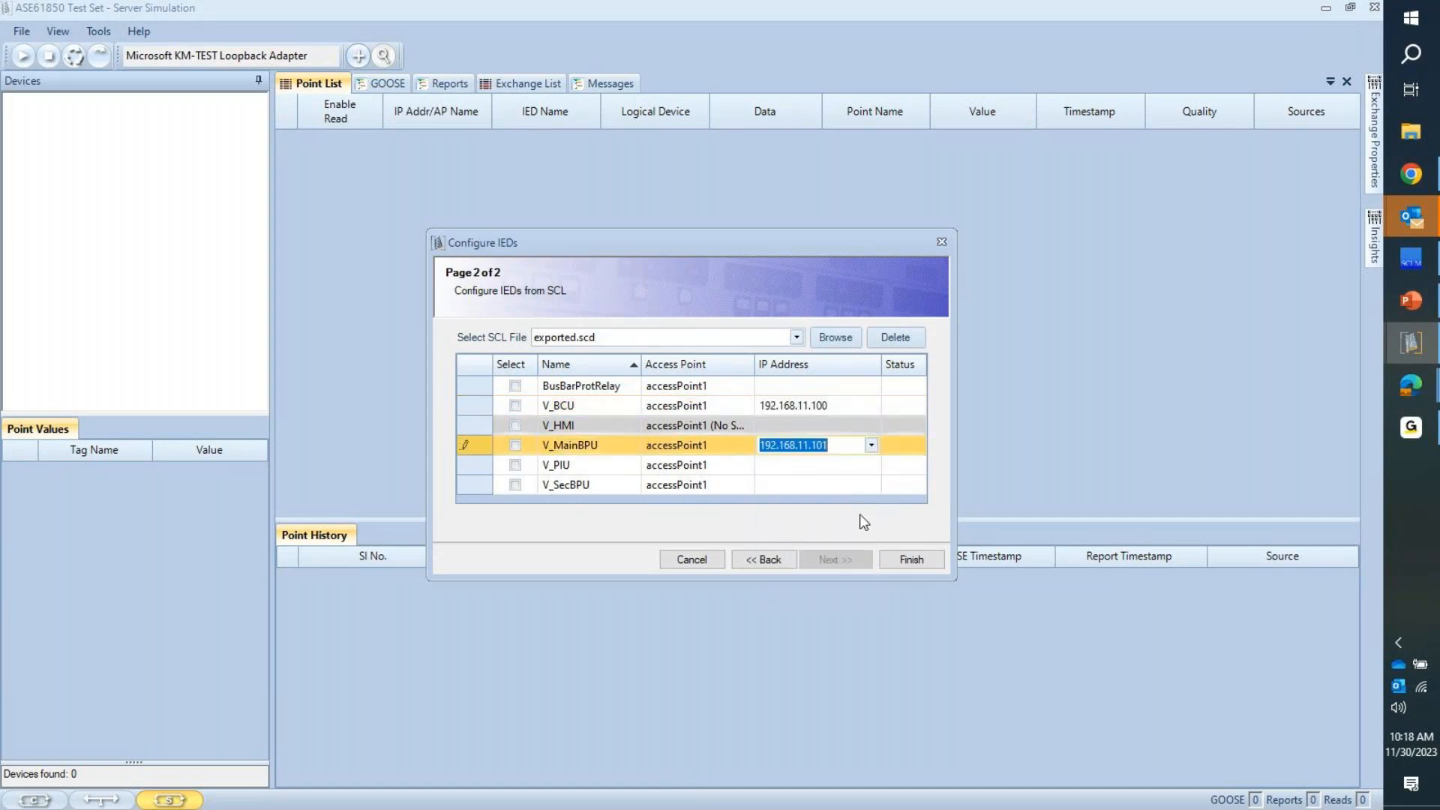
click(862, 468)
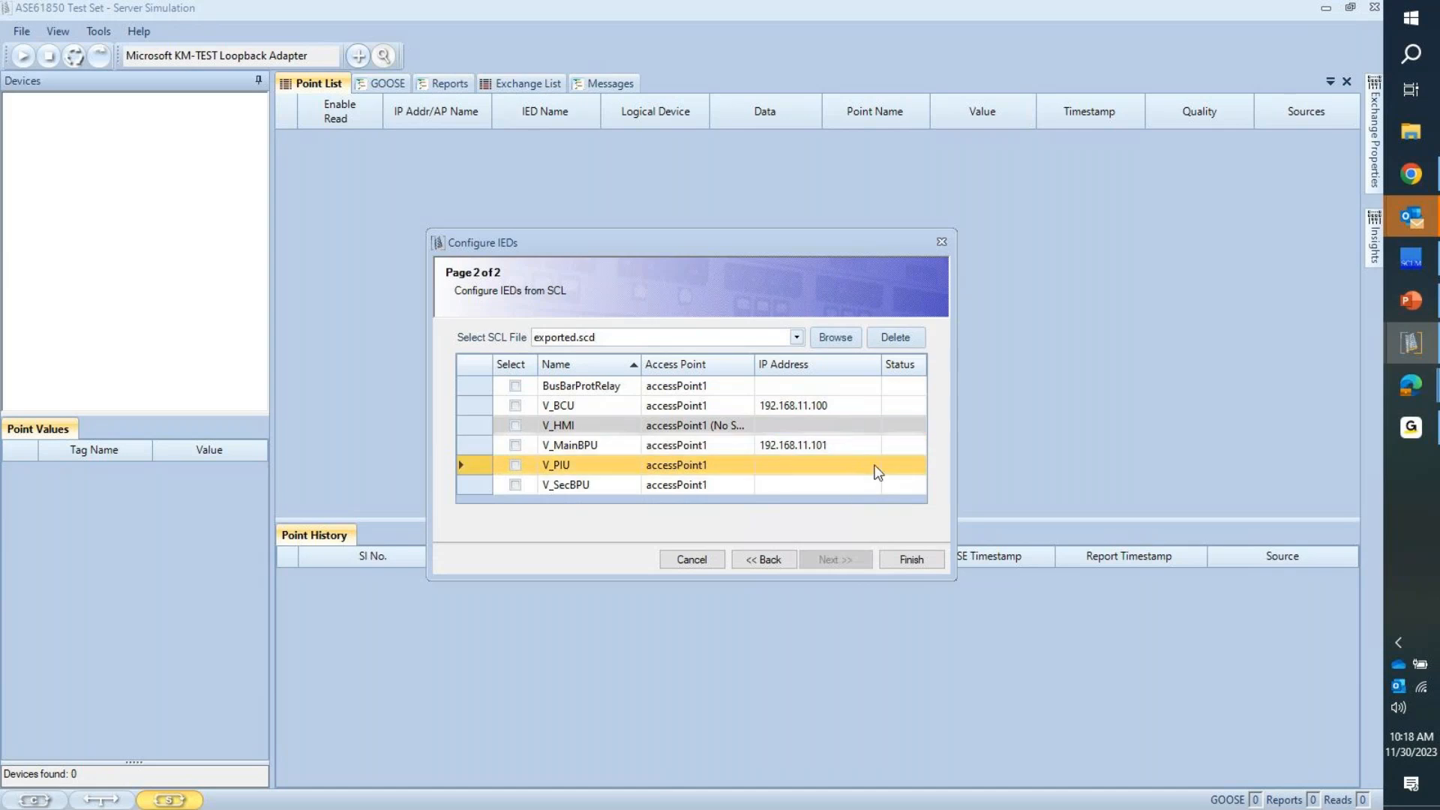
click(870, 465)
click(862, 556)
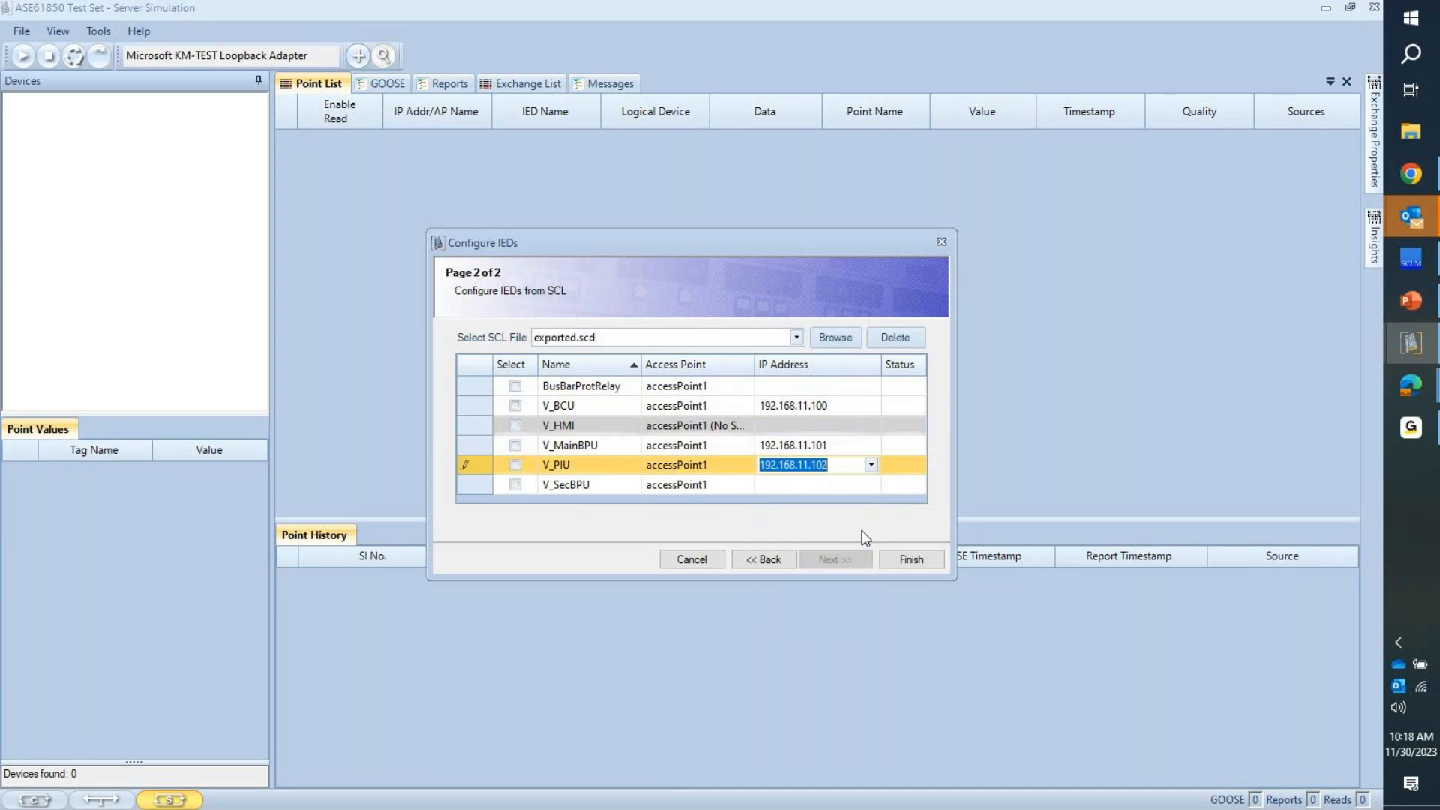
Step: Assign the IP address 192.168.11.103 to V_SecBPU
click(874, 482)
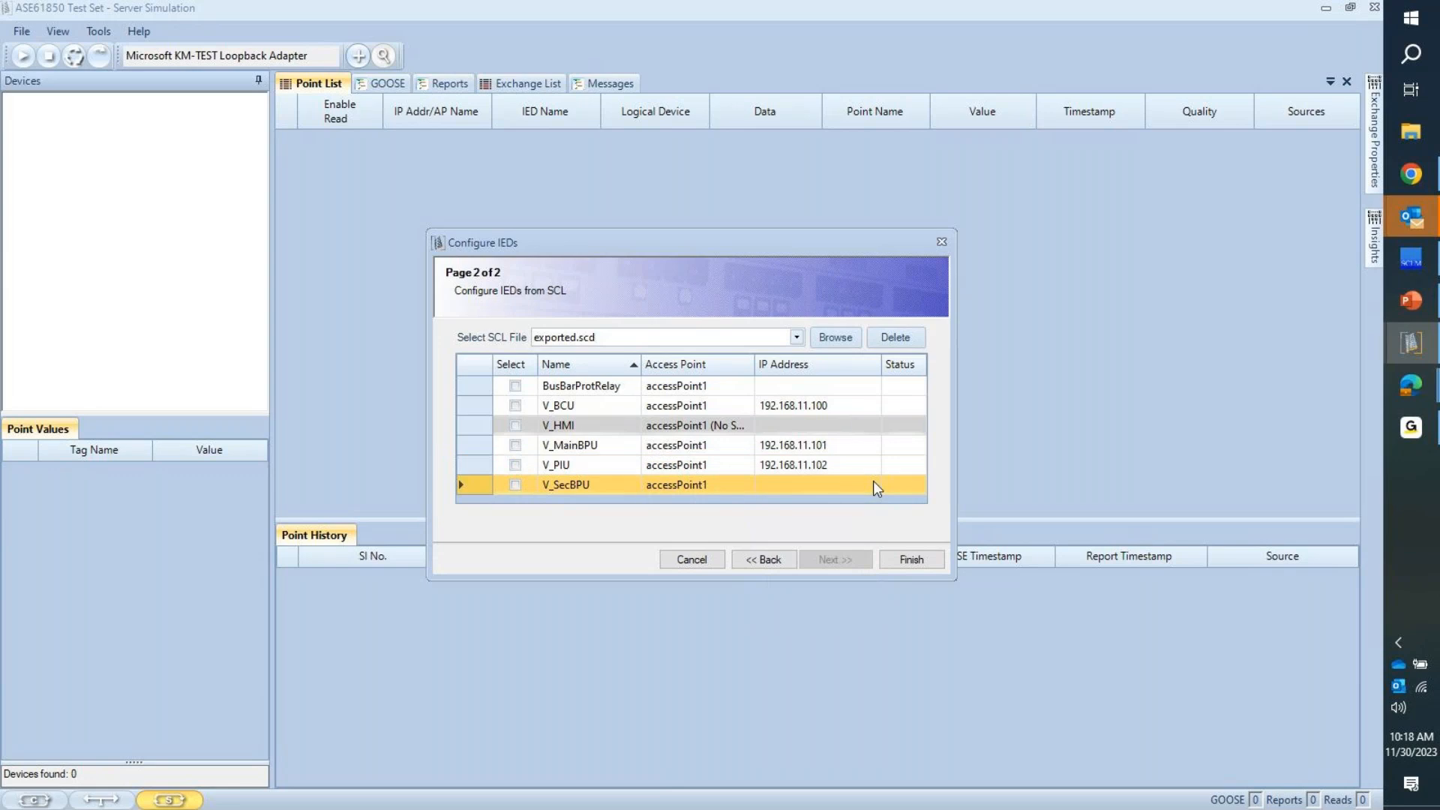
click(873, 480)
click(870, 483)
click(851, 598)
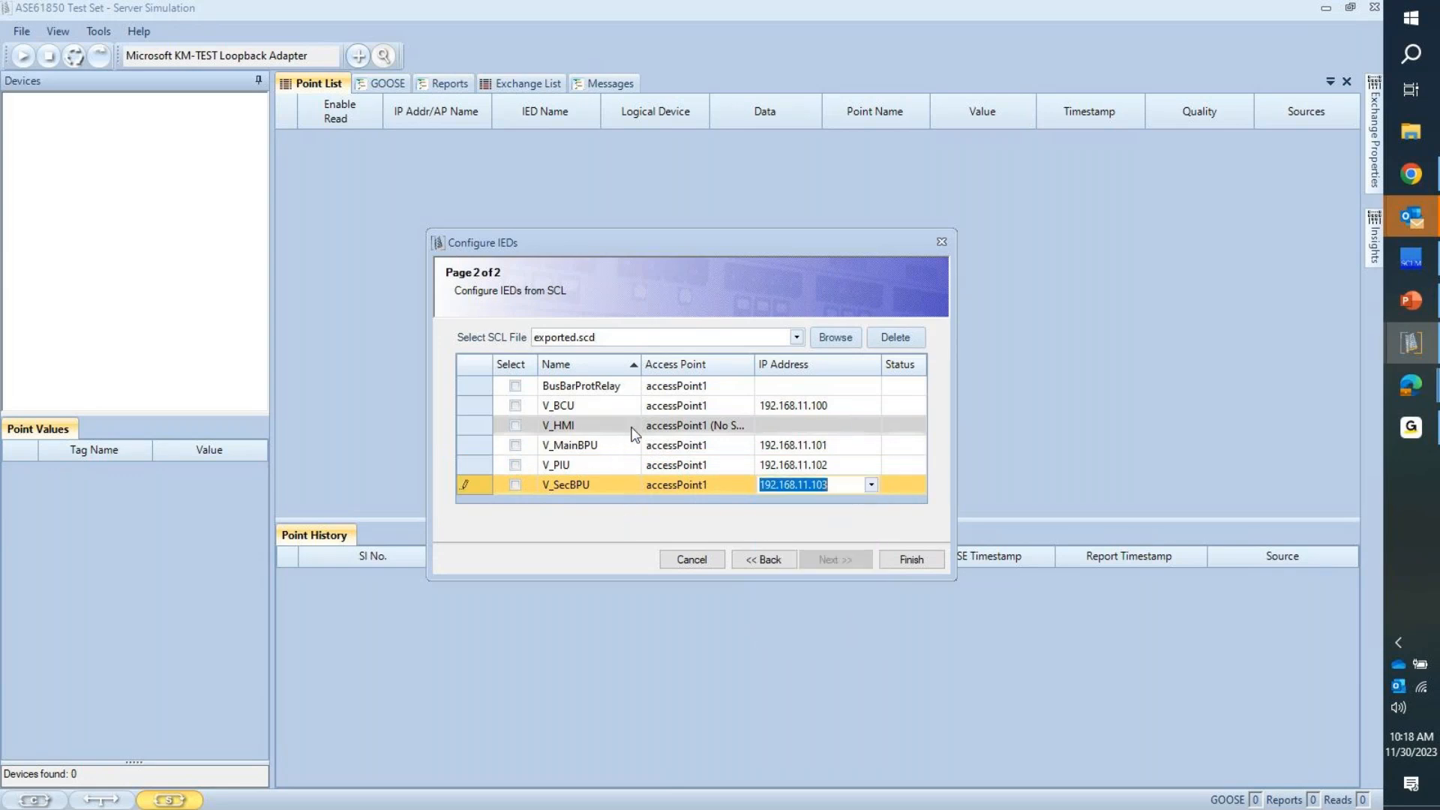
Step: Select V_BCU, V_MainBPU, V_PIU and V_SecBPU for simulation and finish the IED configuration
click(515, 405)
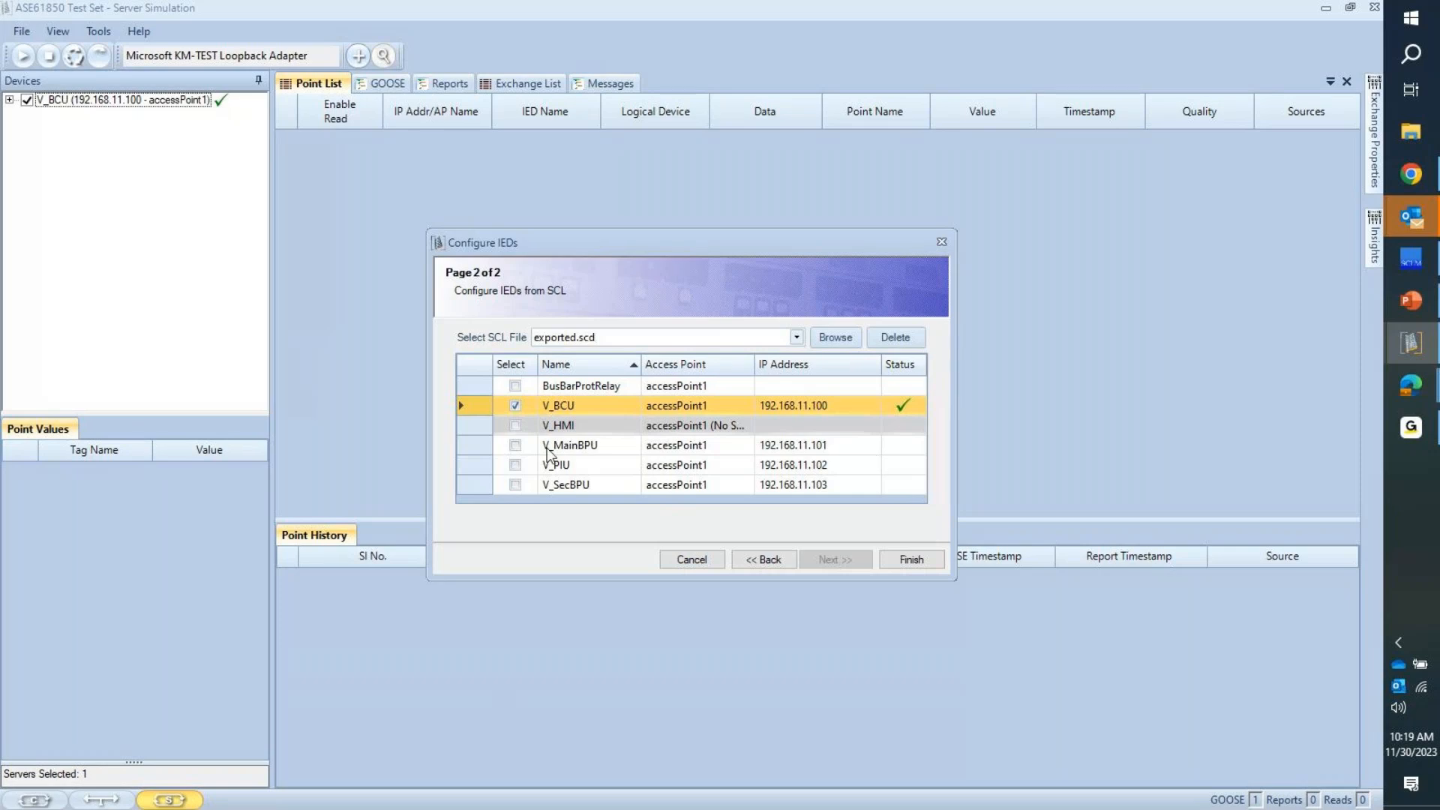
click(515, 446)
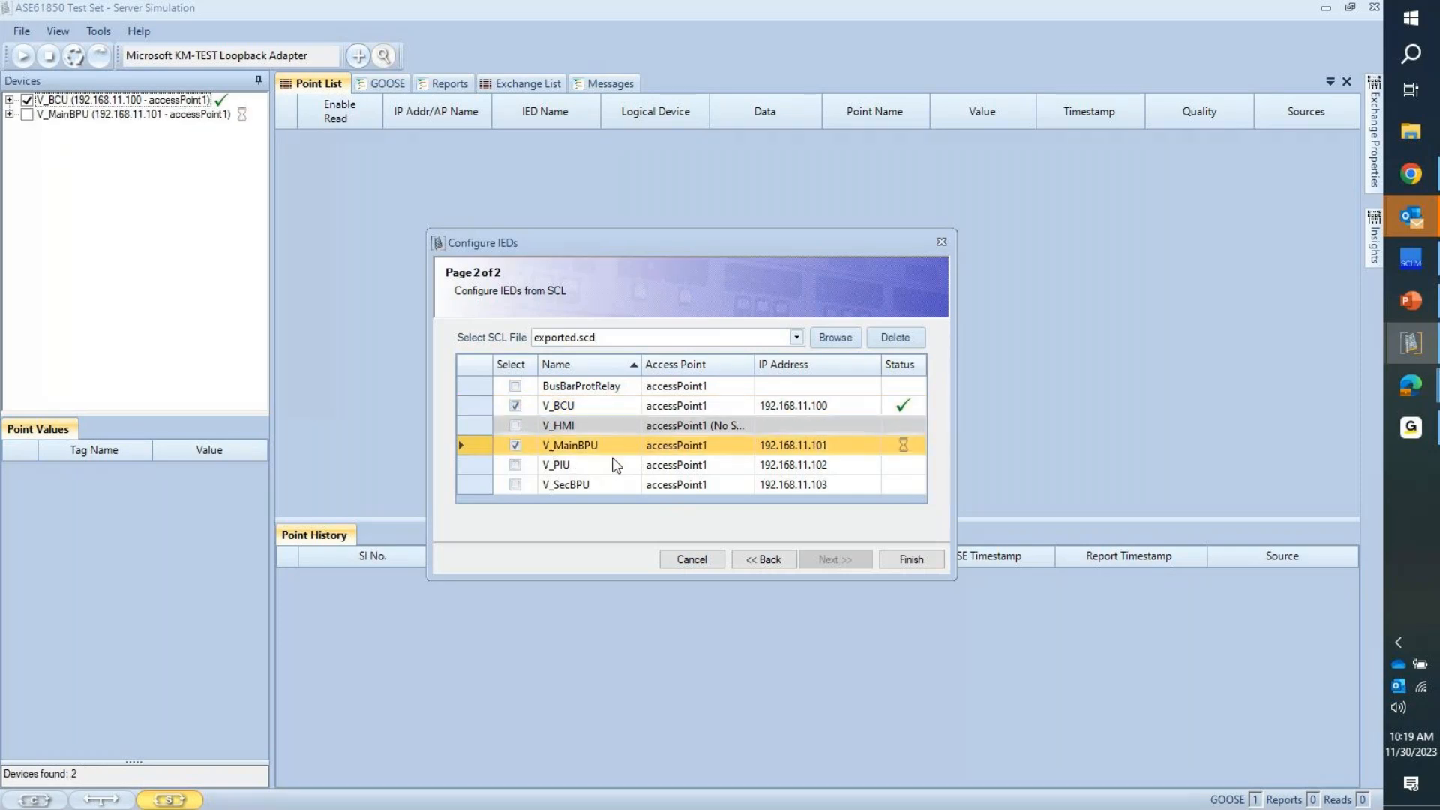
click(515, 466)
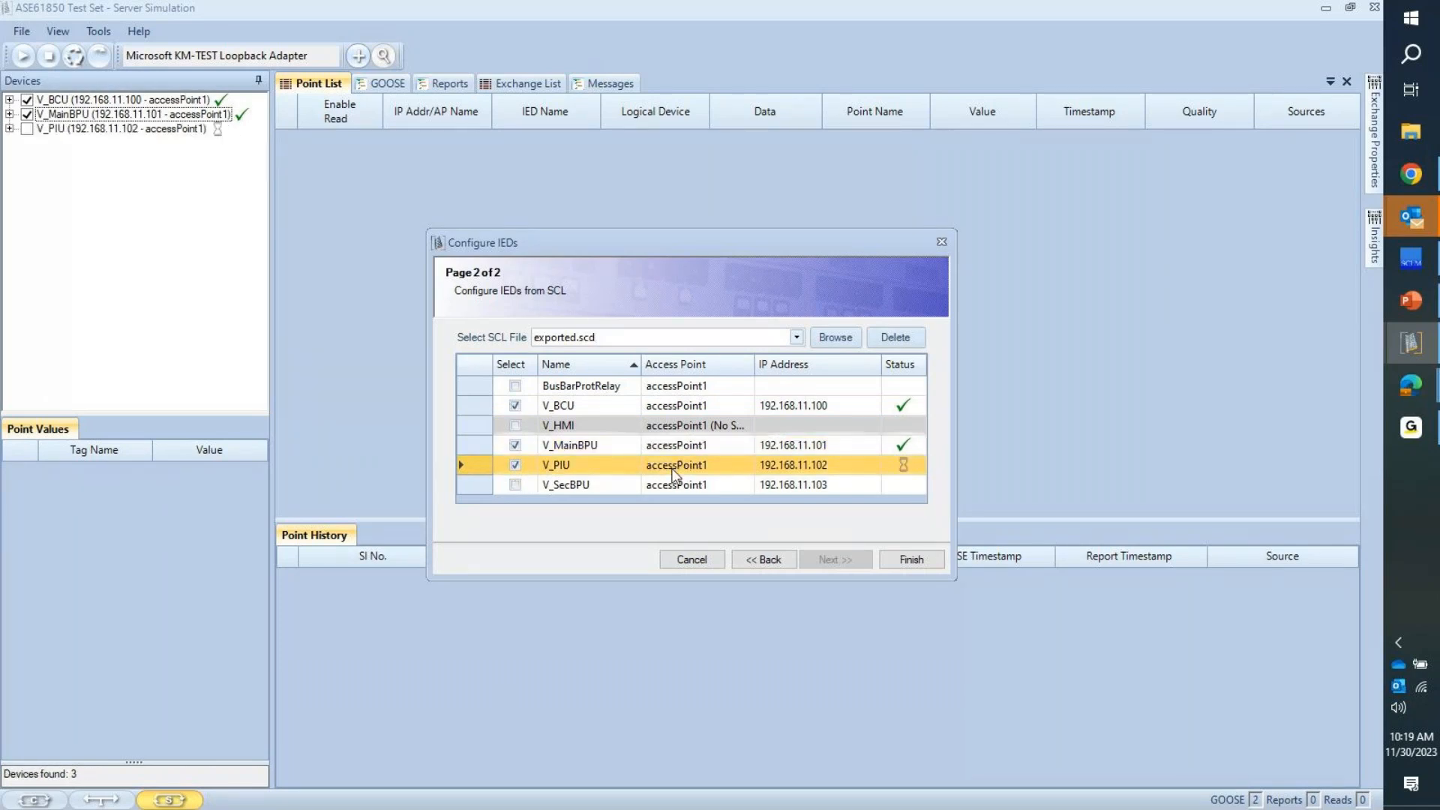
click(517, 485)
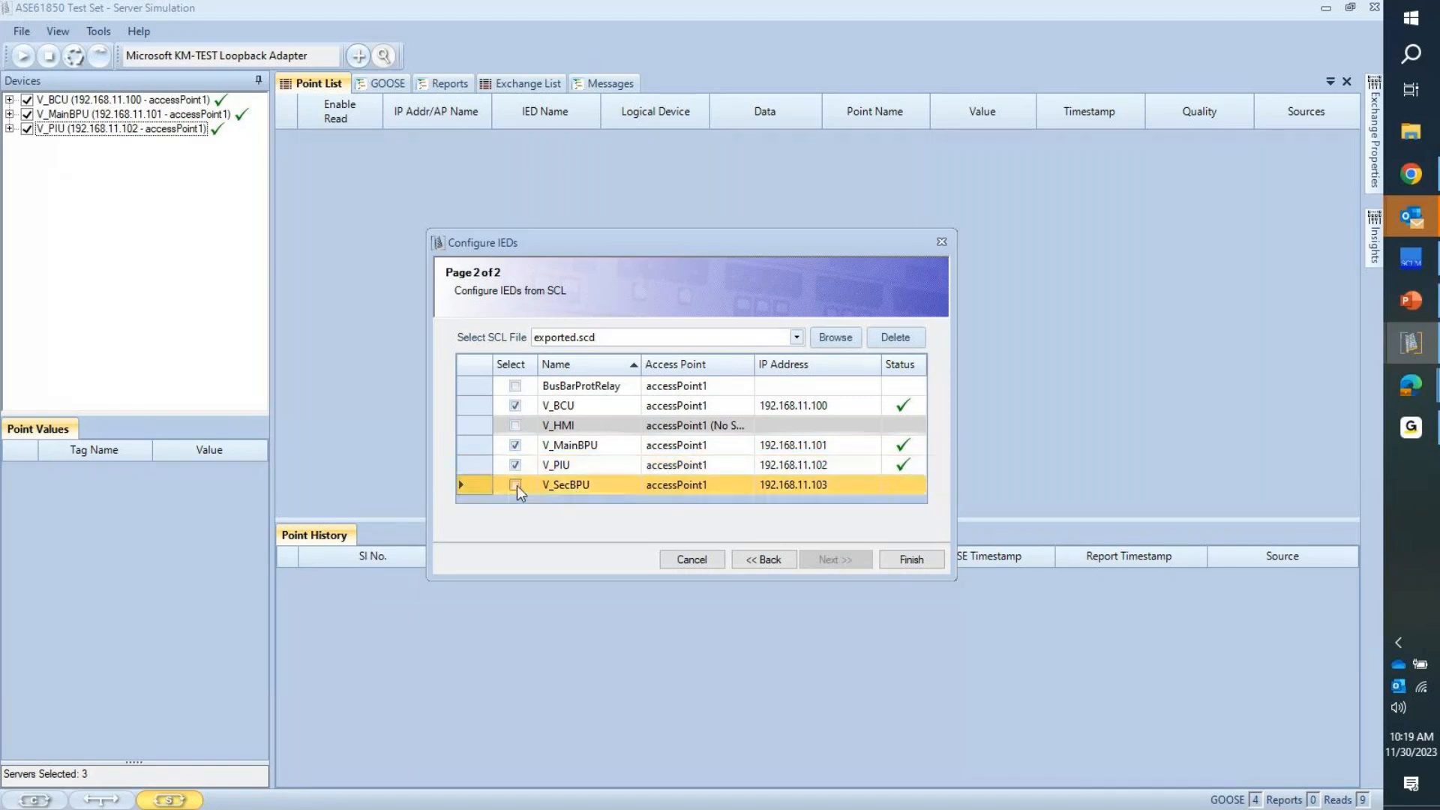
click(515, 485)
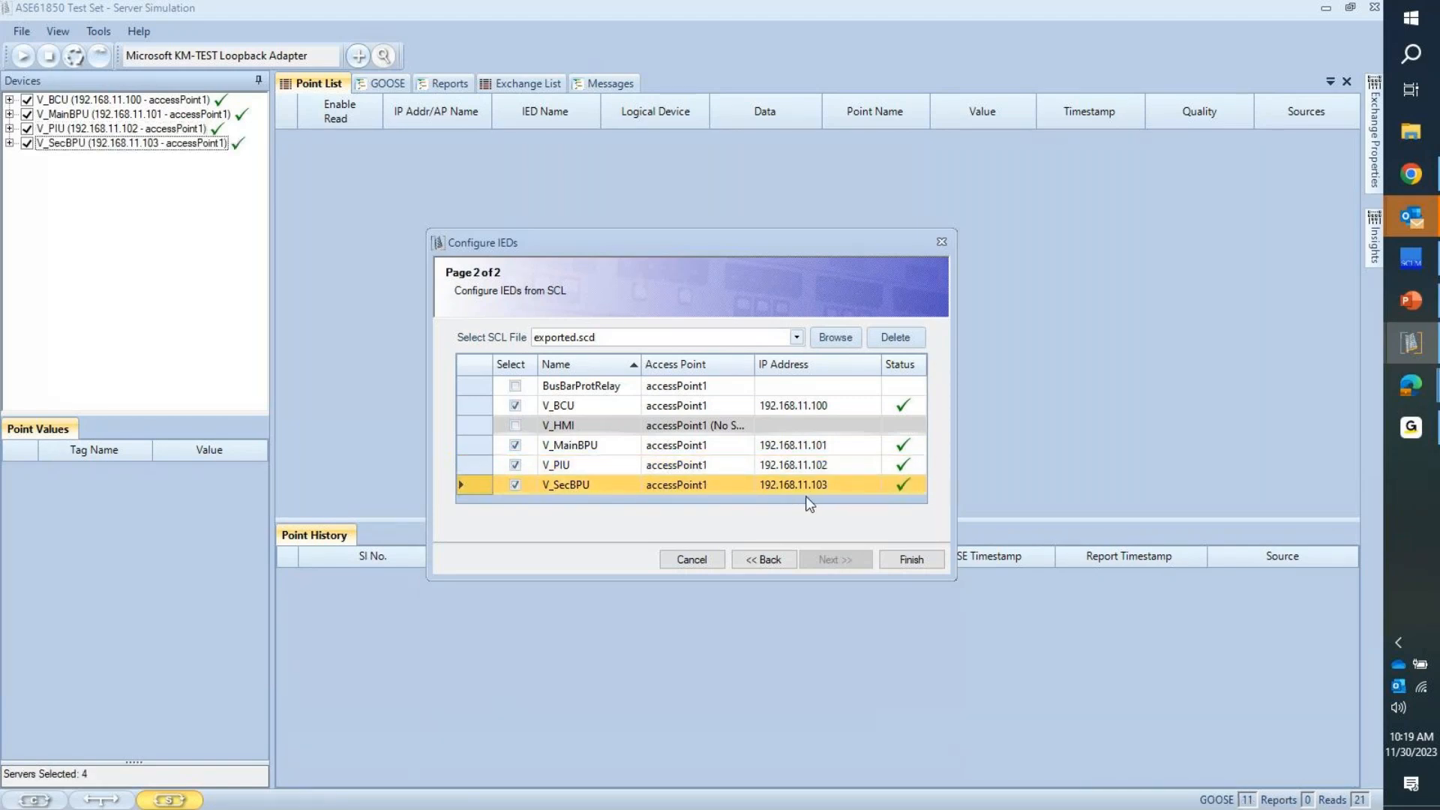
click(922, 556)
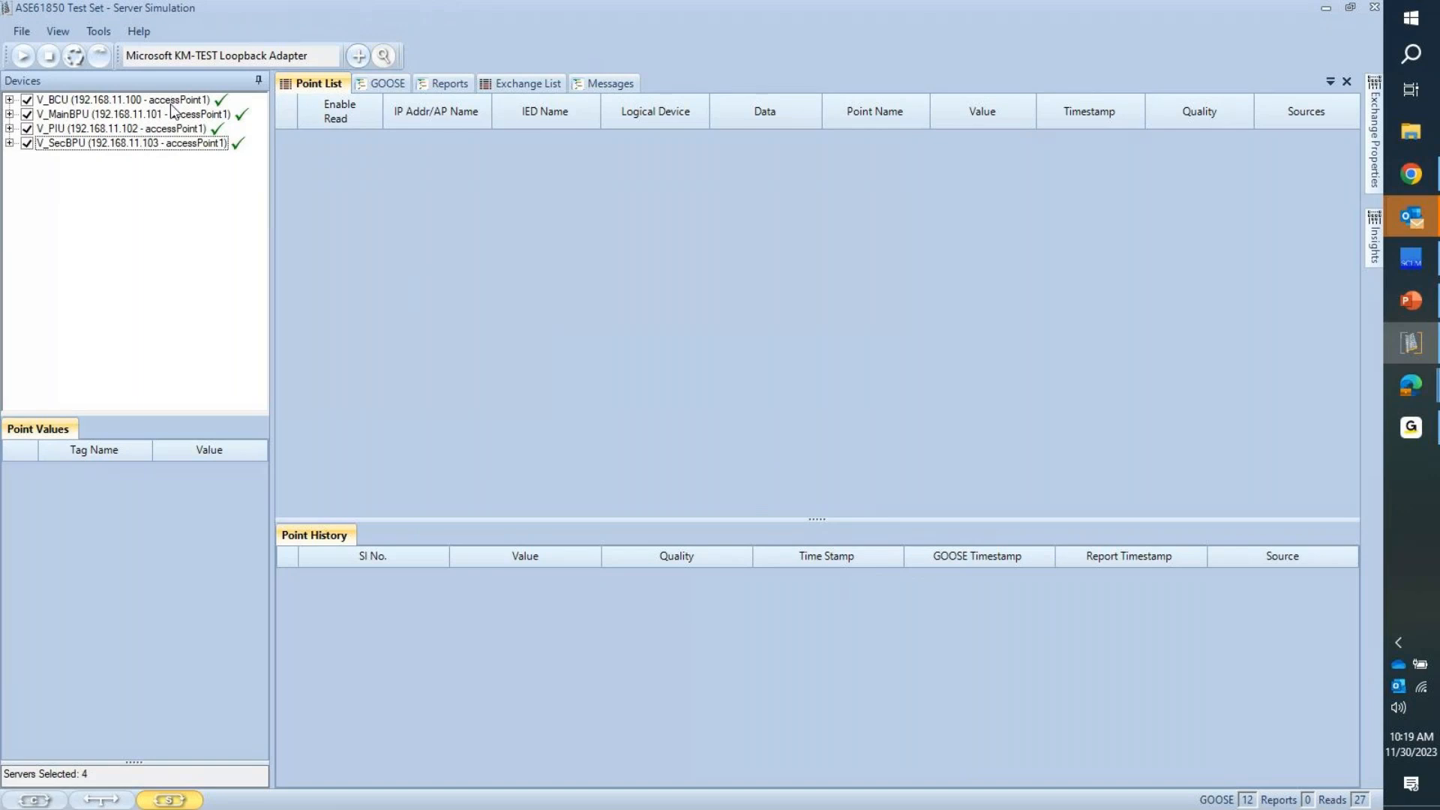
Step: Look at the simulated servers' reports view and GOOSE message history
click(447, 84)
click(403, 83)
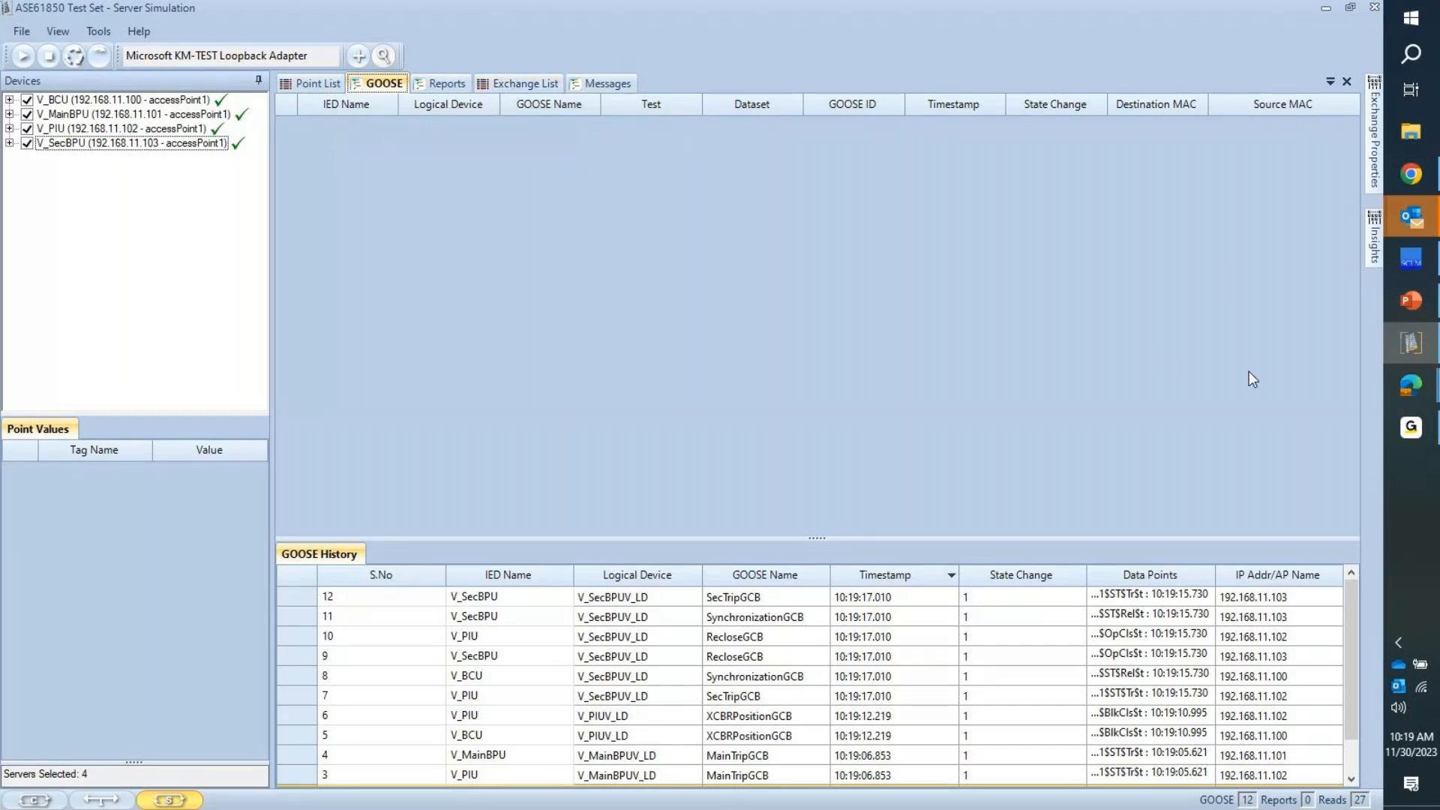
Step: Open another ASE61850 Test Set instance in client simulation and load exported.scd in its IED configuration
right_click(1432, 358)
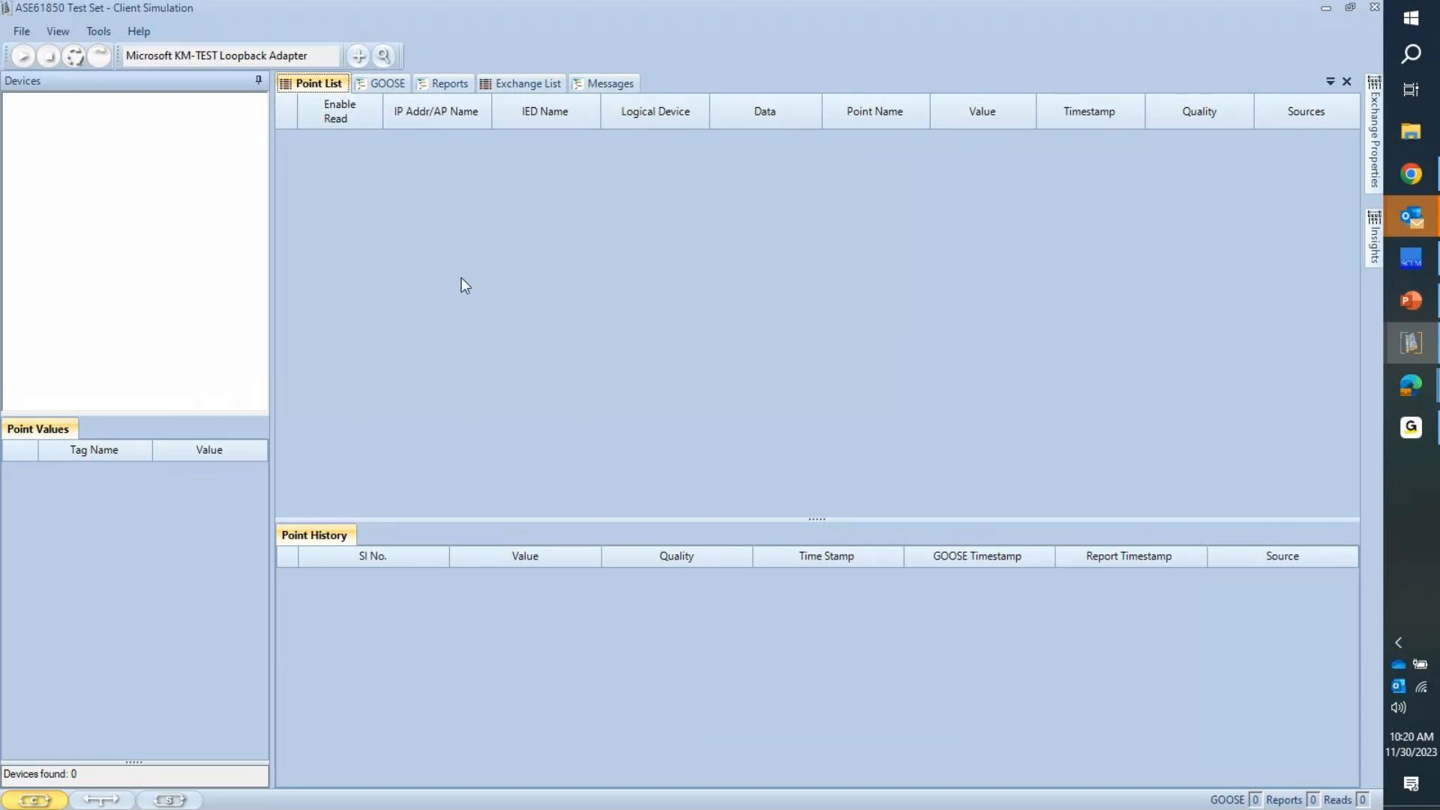
click(361, 56)
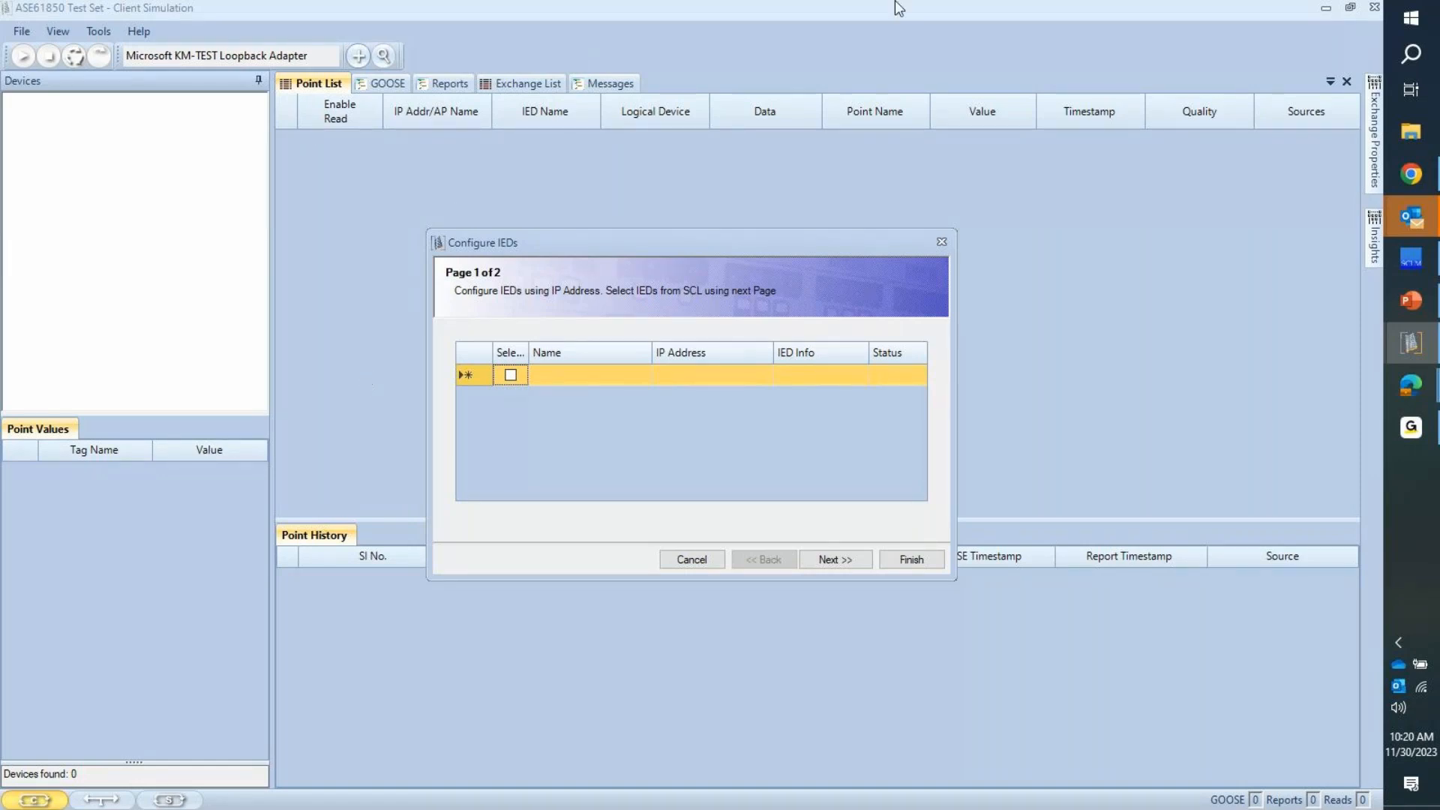
click(834, 558)
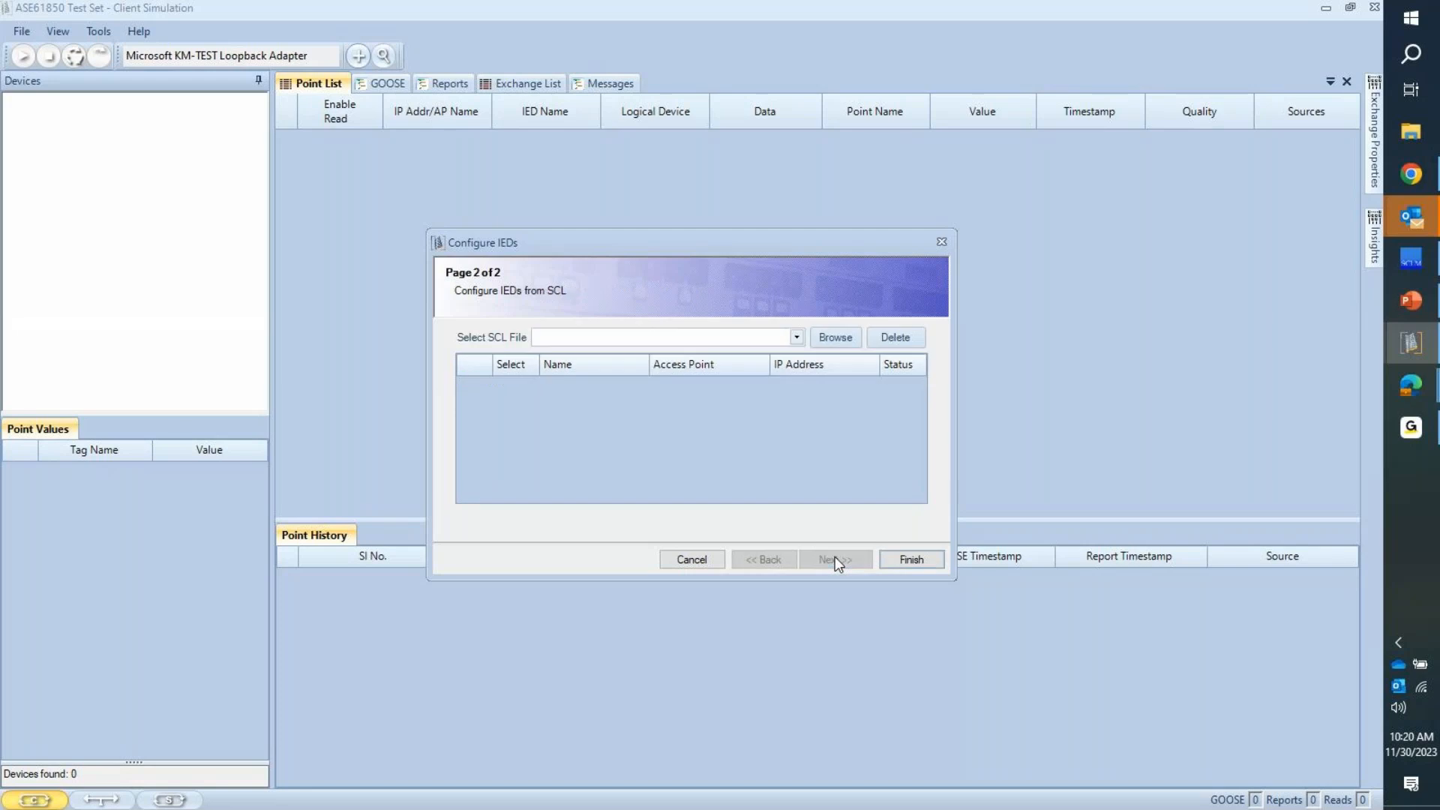
click(797, 338)
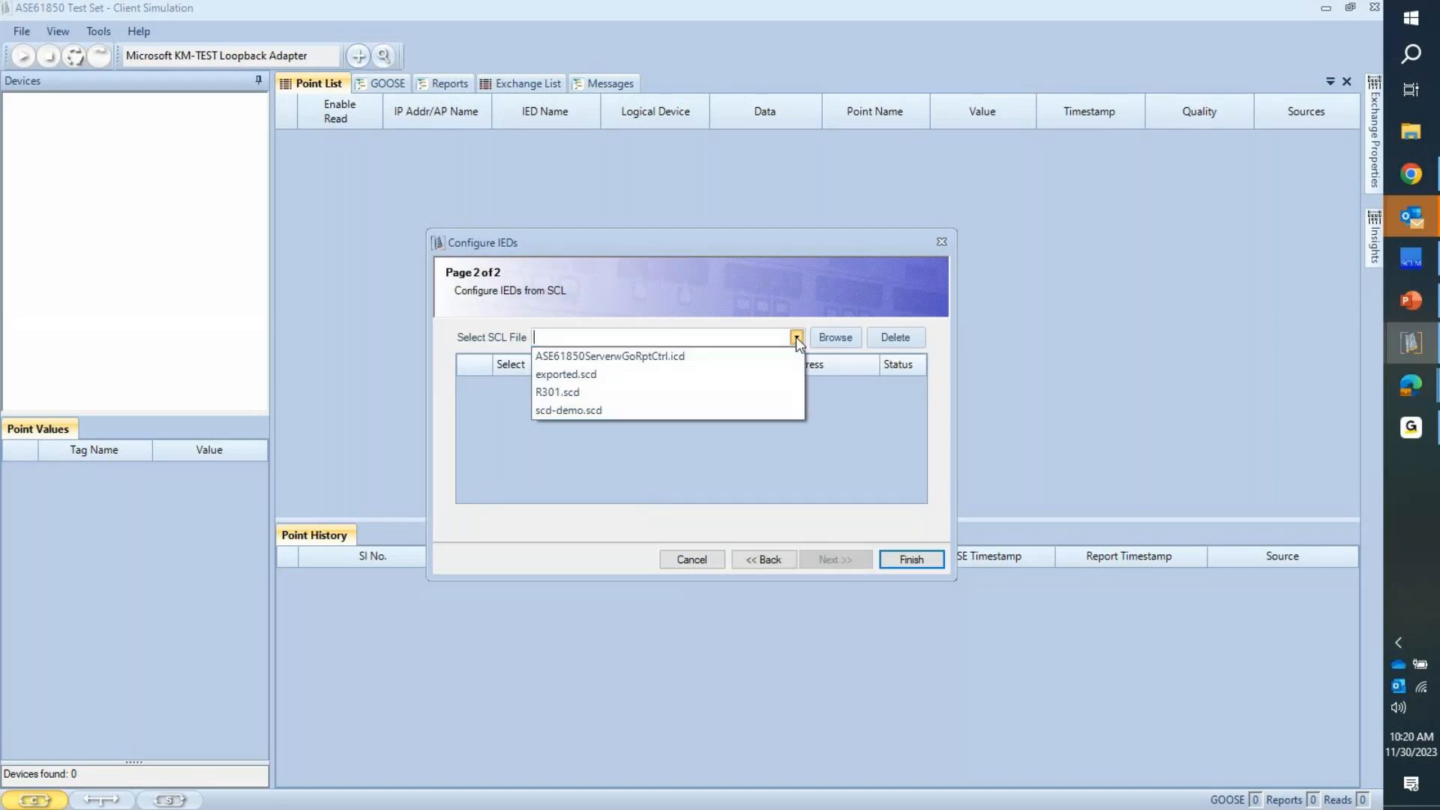
click(745, 373)
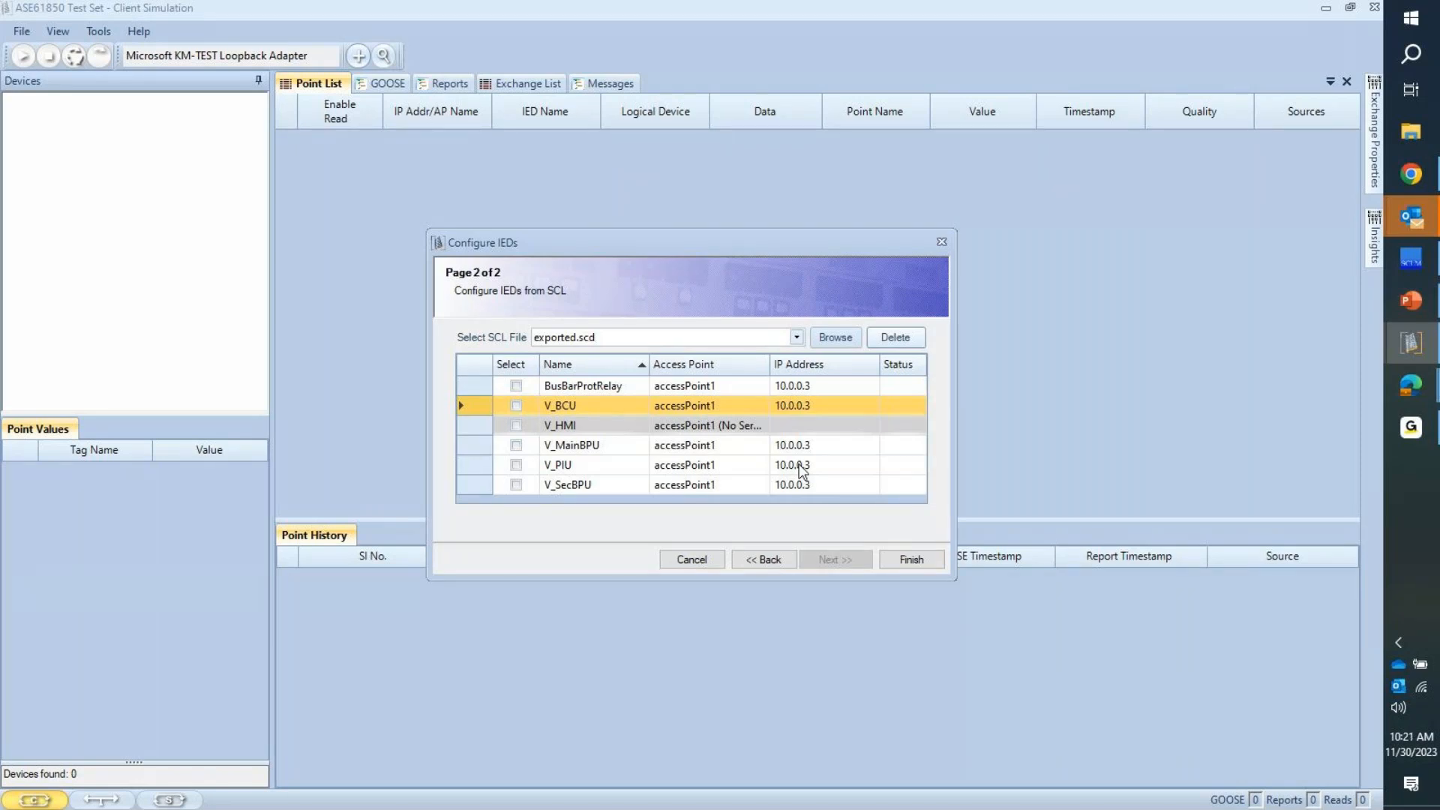
Step: Set the client-side IP addresses of V_BCU to 192.168.11.100 and V_MainBPU to 192.168.11.101
click(840, 408)
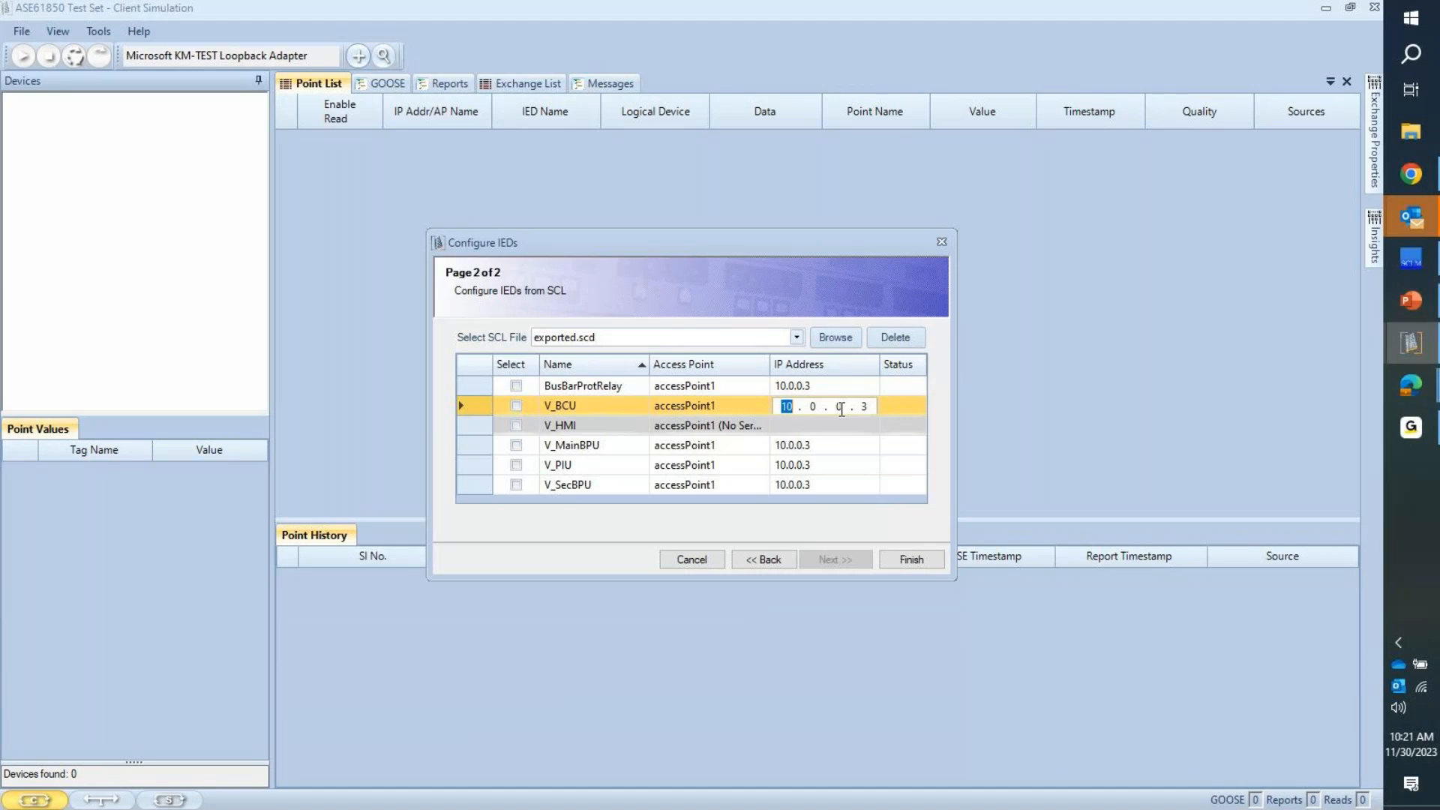
text(192.168.11.100)
click(787, 440)
click(789, 445)
text(192 . )
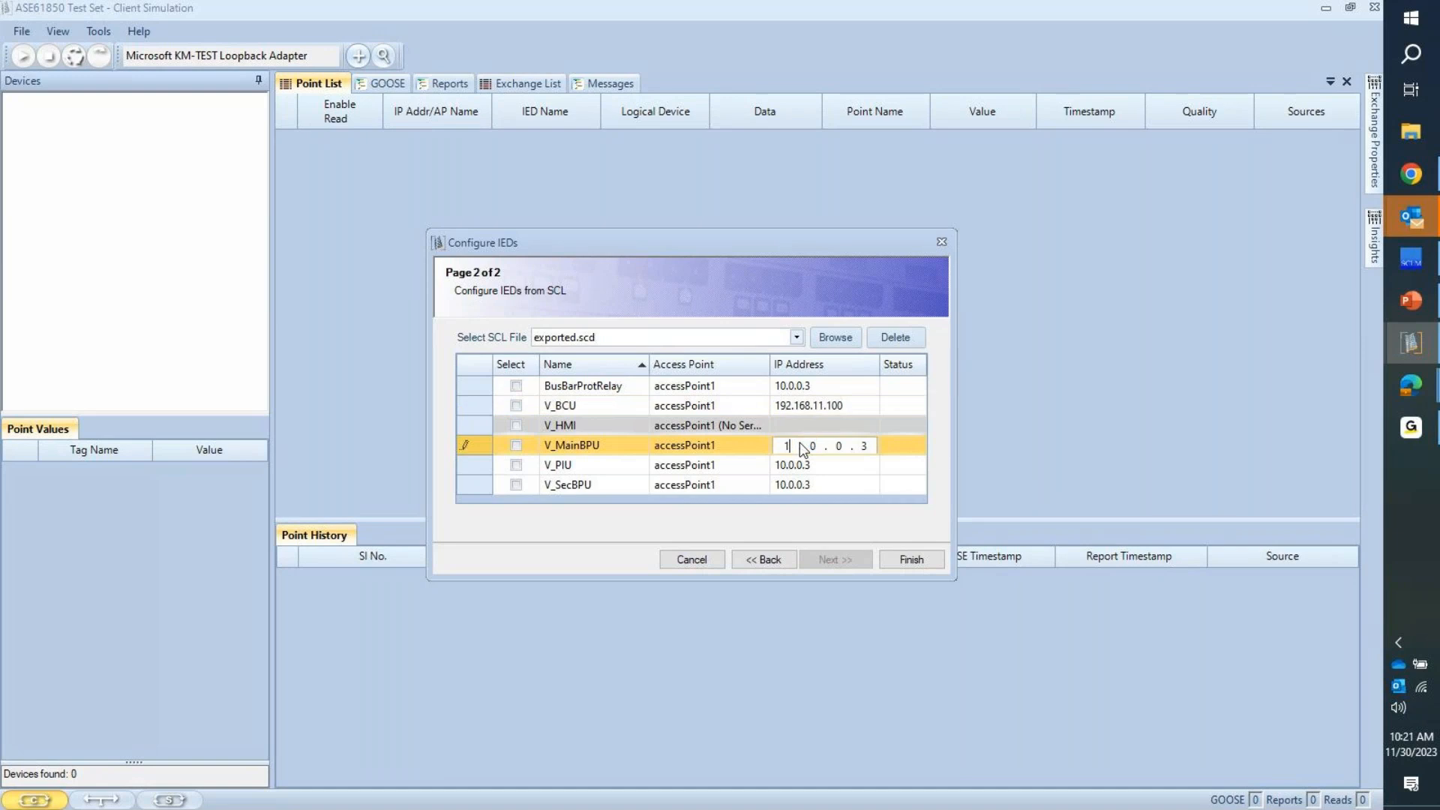
text(168 . 11 . 101)
Step: Set the client-side IP address of V_PIU to 192.168.11.102
click(799, 462)
click(822, 459)
text(192.)
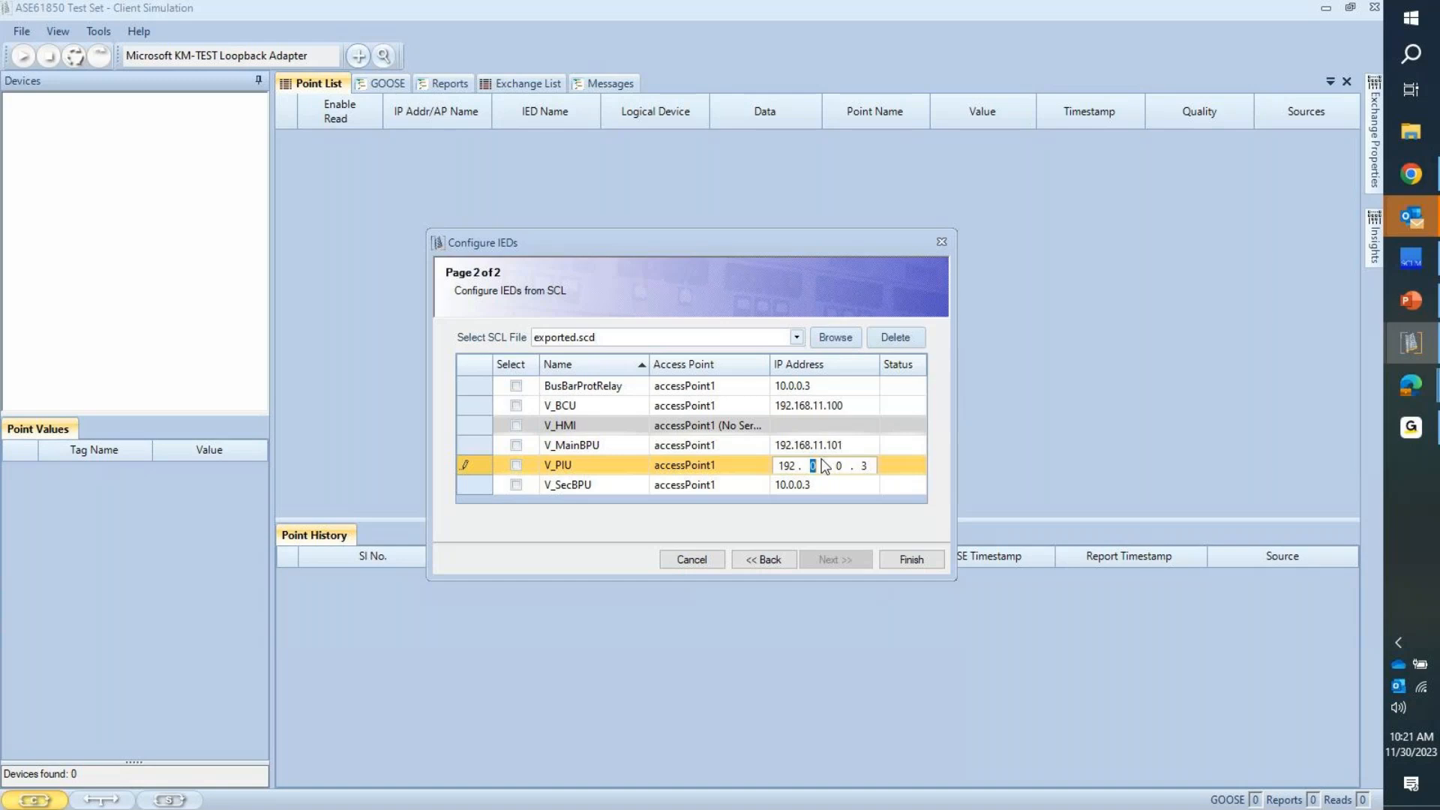
text(168.11.102)
click(816, 489)
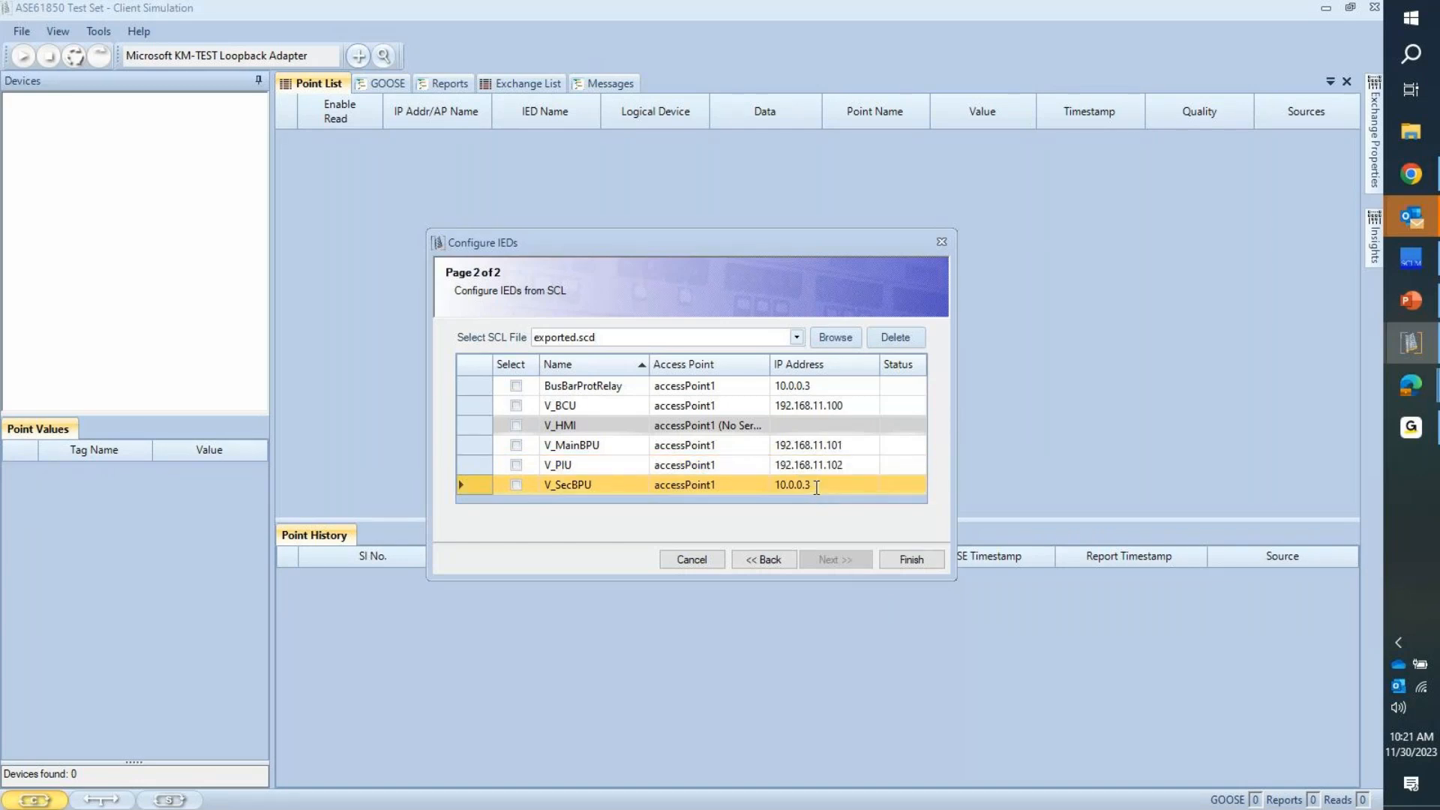
Step: Set V_SecBPU's IP address to 192.168.11.103 and select V_BCU, V_MainBPU, V_PIU and V_SecBPU for the client simulation
click(816, 487)
text(192.168.11.103)
click(516, 406)
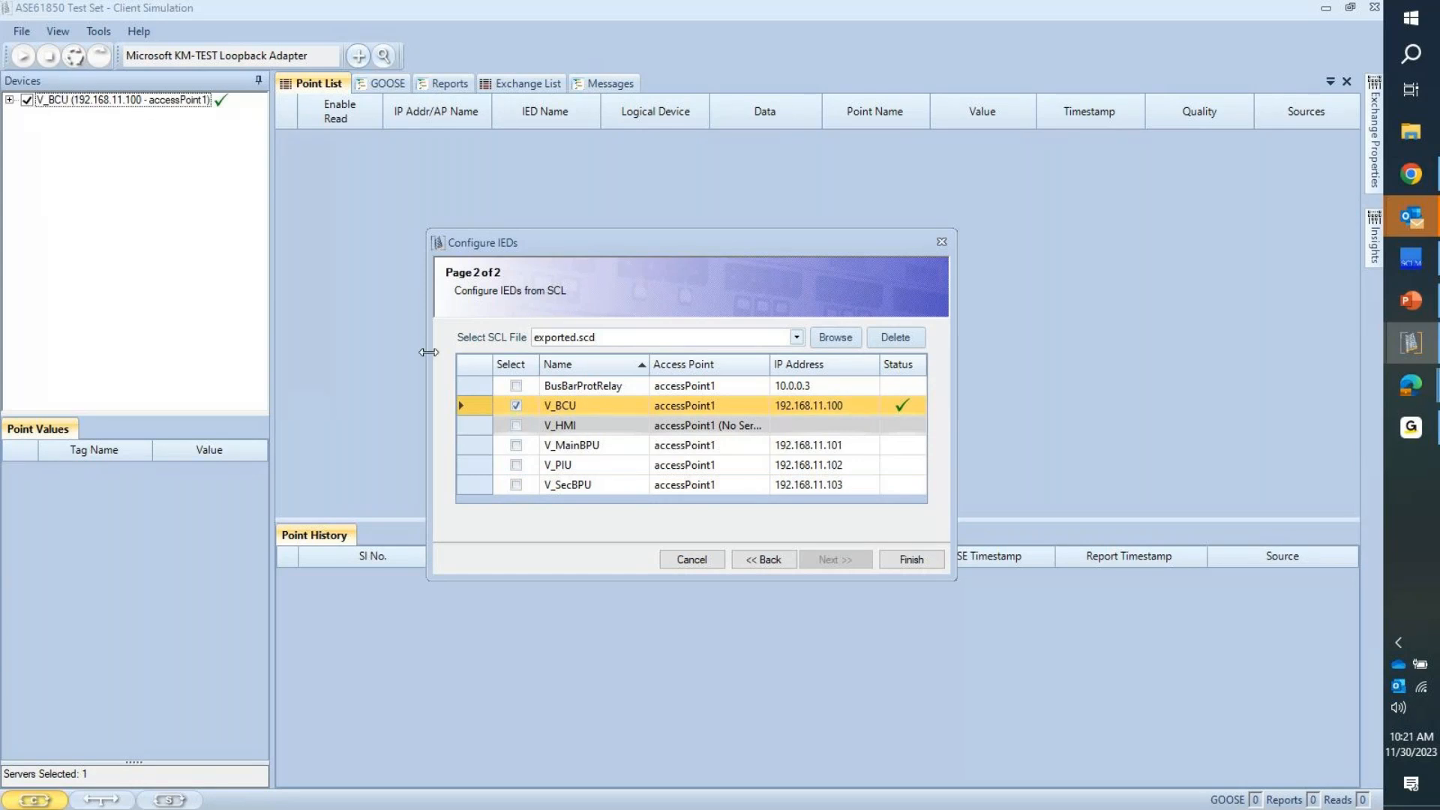
click(516, 448)
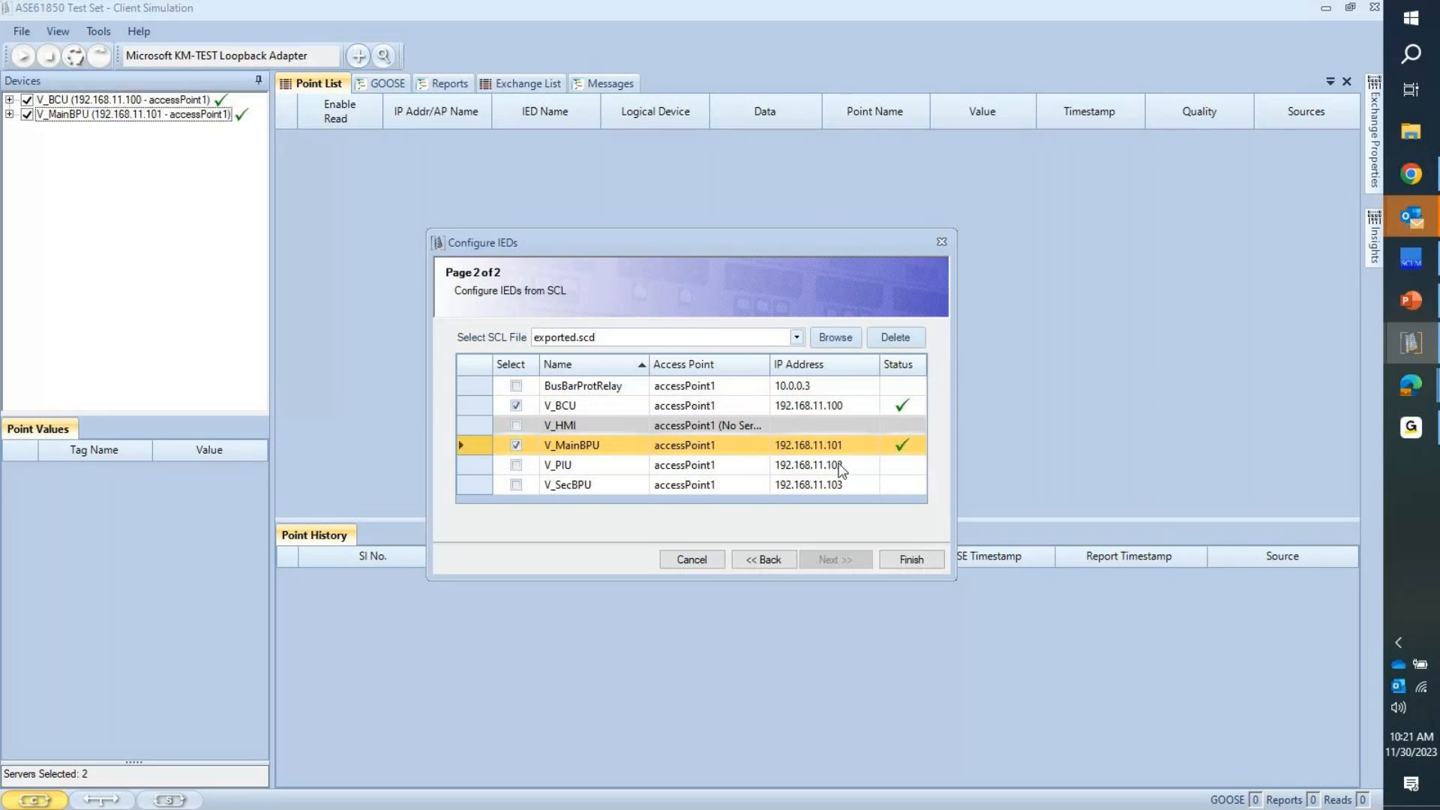
click(516, 465)
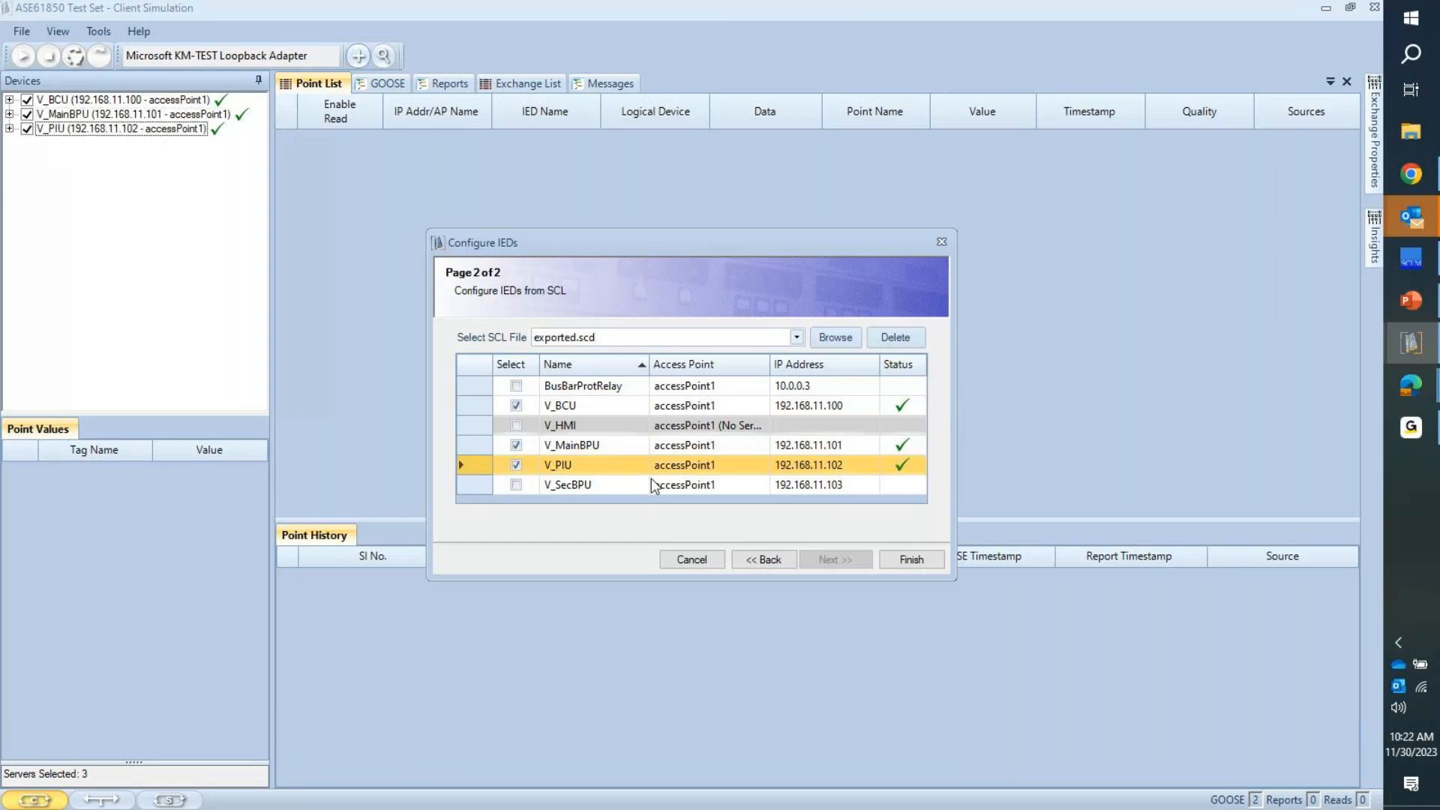
click(515, 484)
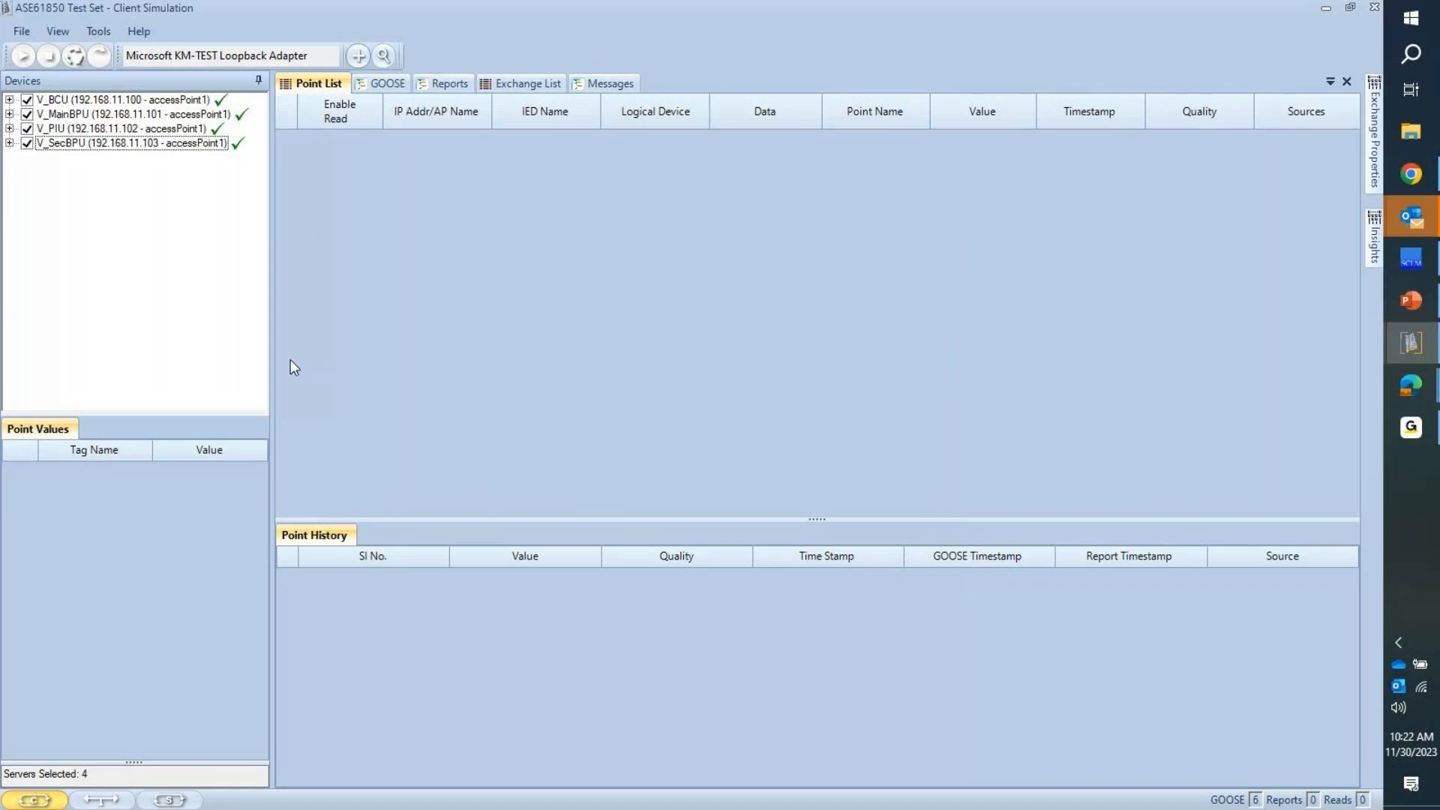
Step: Look through V_BCU's datasets, buffered reports, GOOSE and controls groups in the device tree, expanding its GOOSE control blocks
click(9, 99)
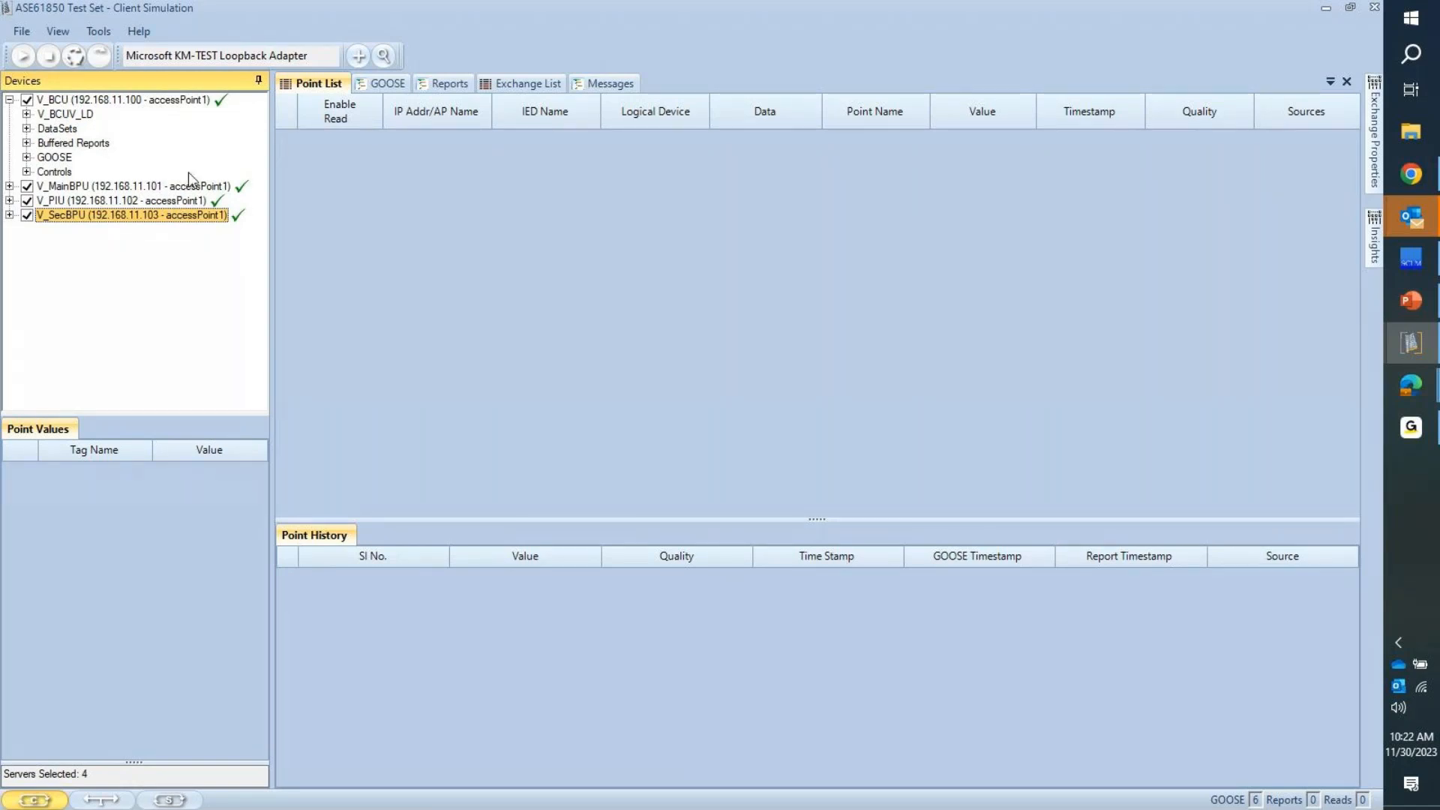
click(60, 128)
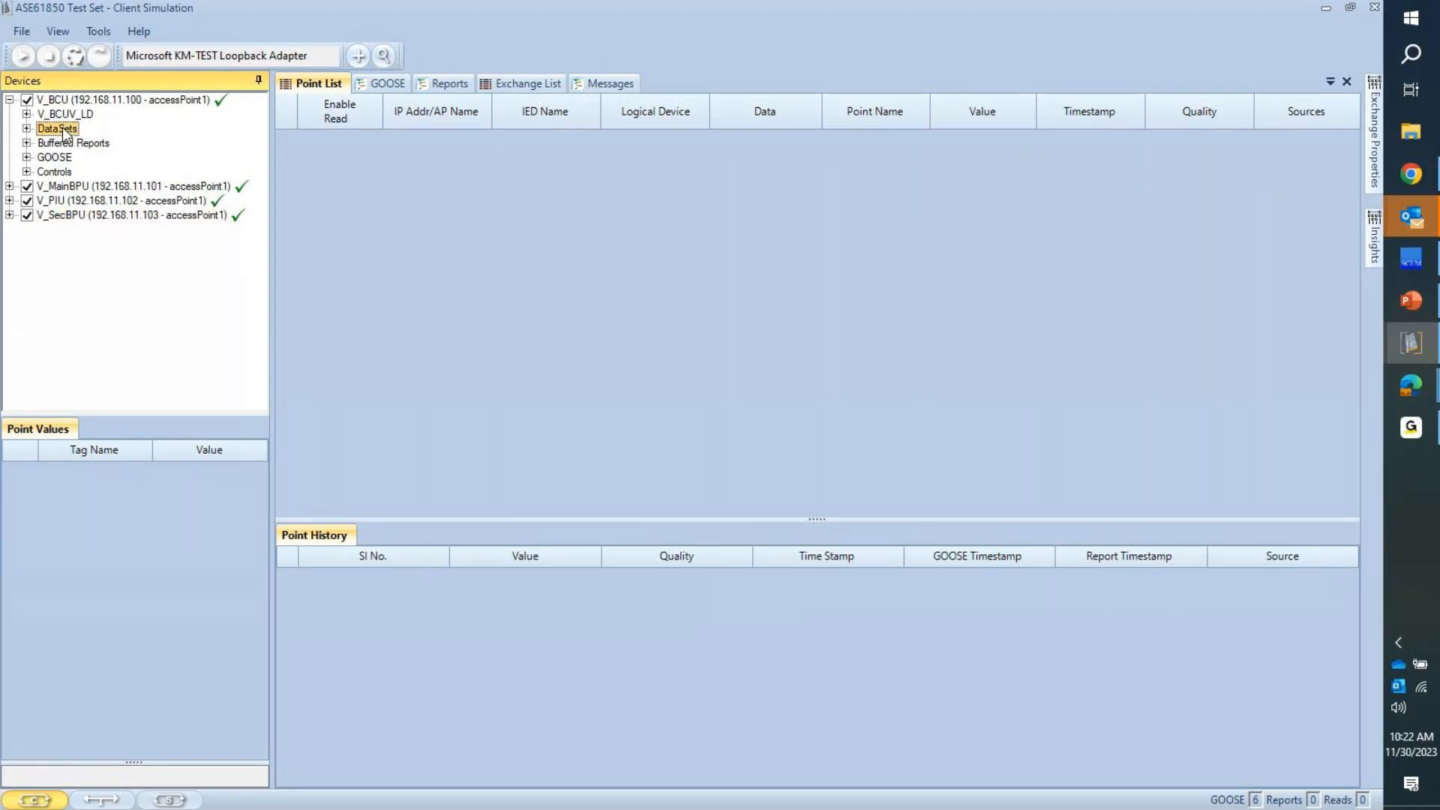
click(81, 144)
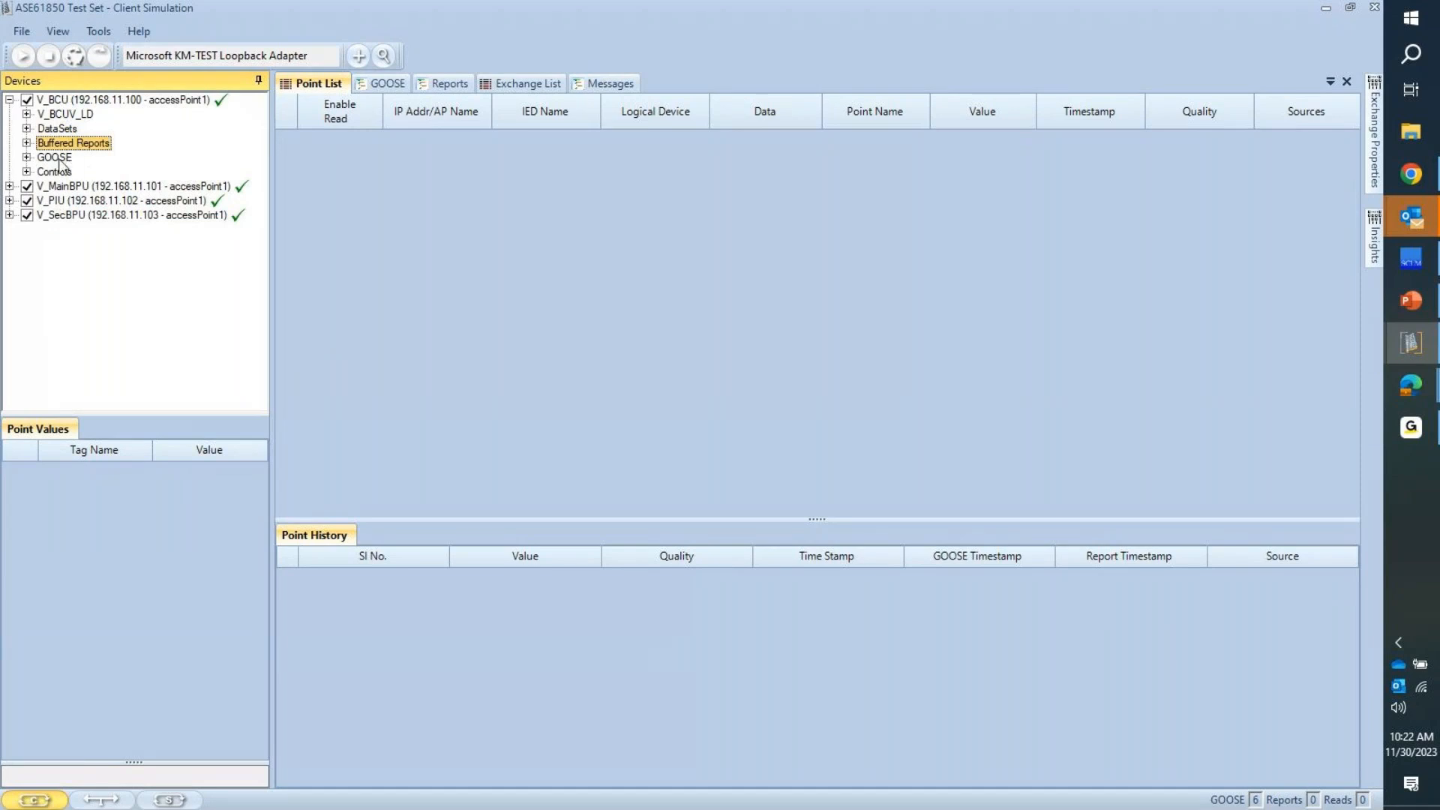
click(57, 158)
click(63, 172)
click(58, 158)
double_click(56, 158)
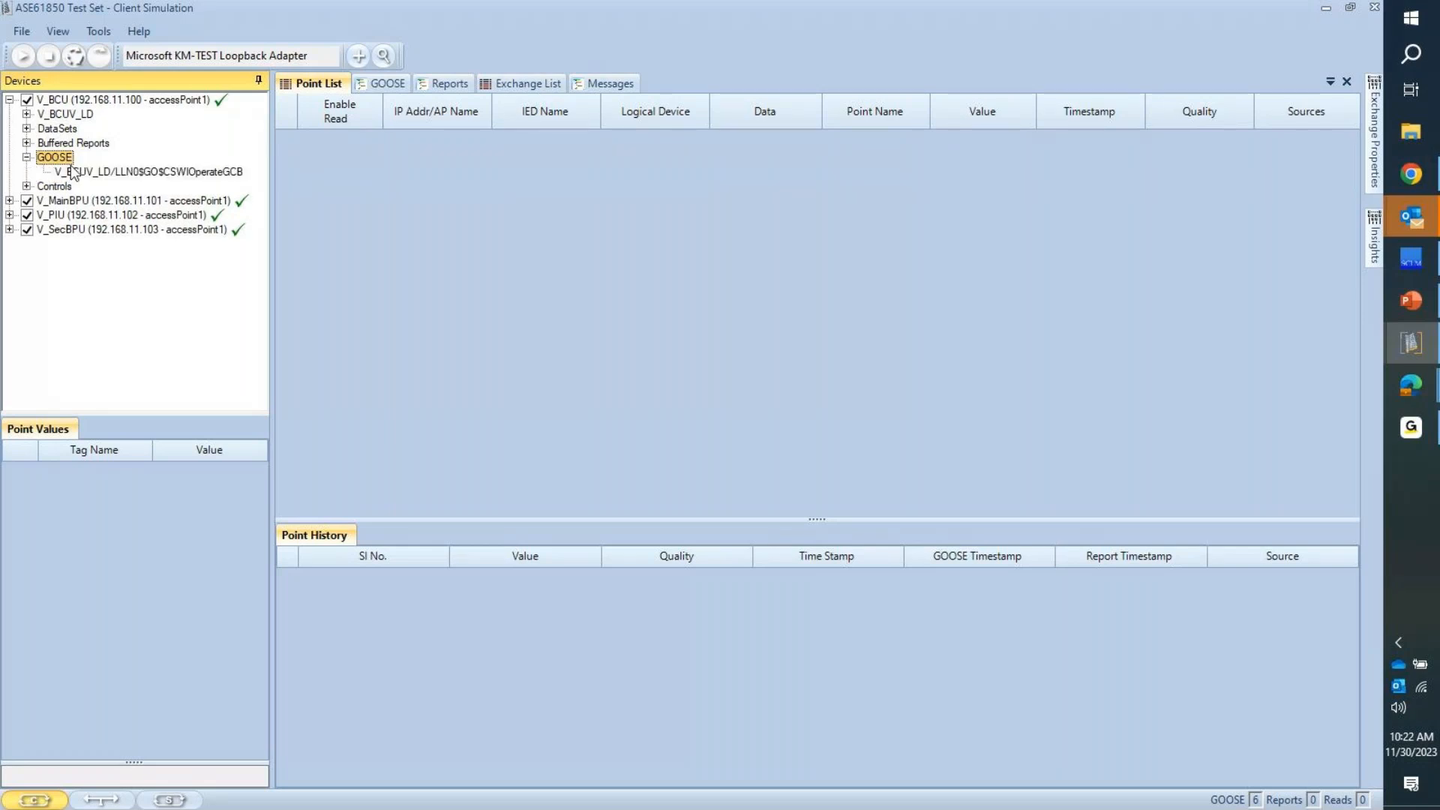
Step: Go to the dataset of V_BCU's CSWIOperateGCB GOOSE control block and read the OpCls$general point
click(78, 173)
right_click(80, 174)
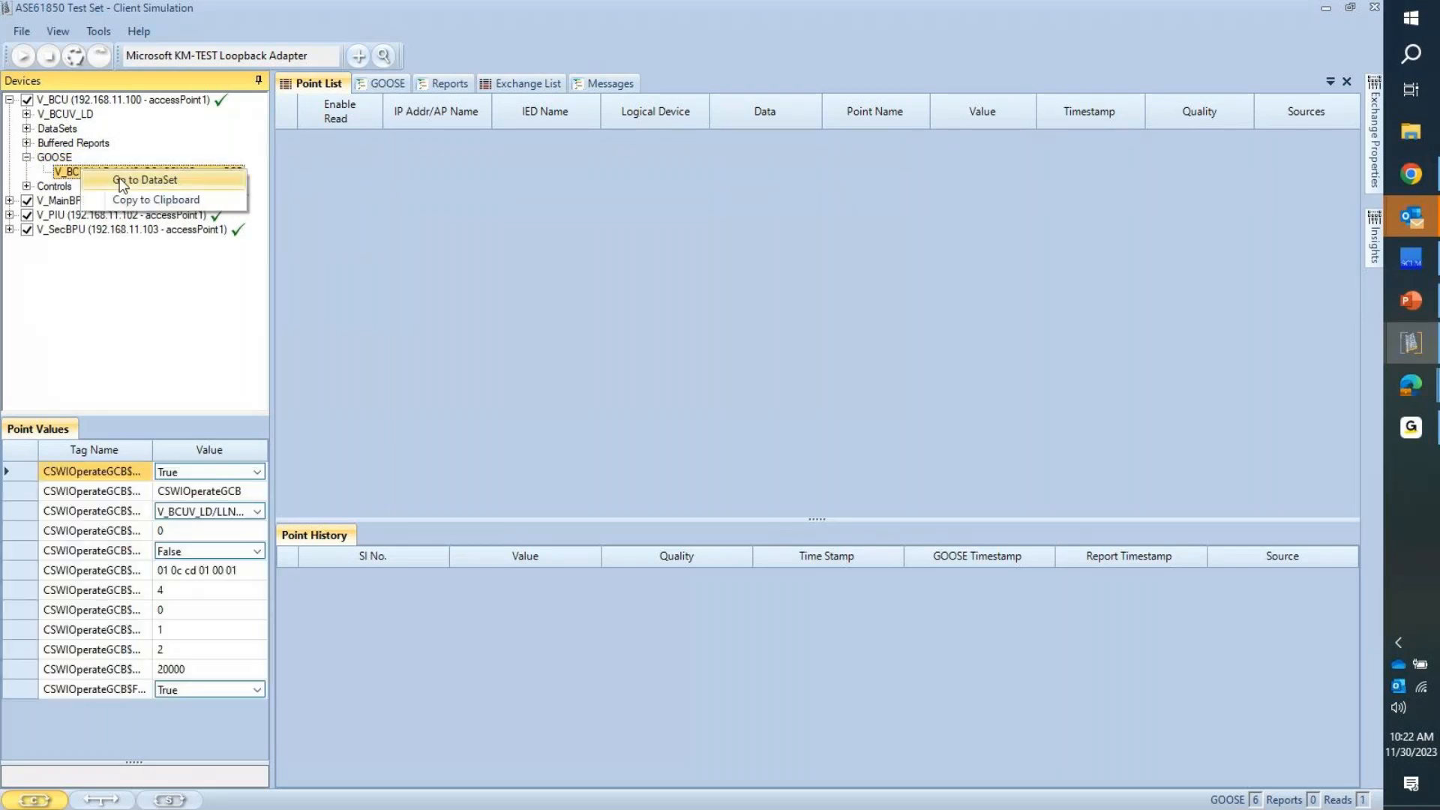
click(98, 179)
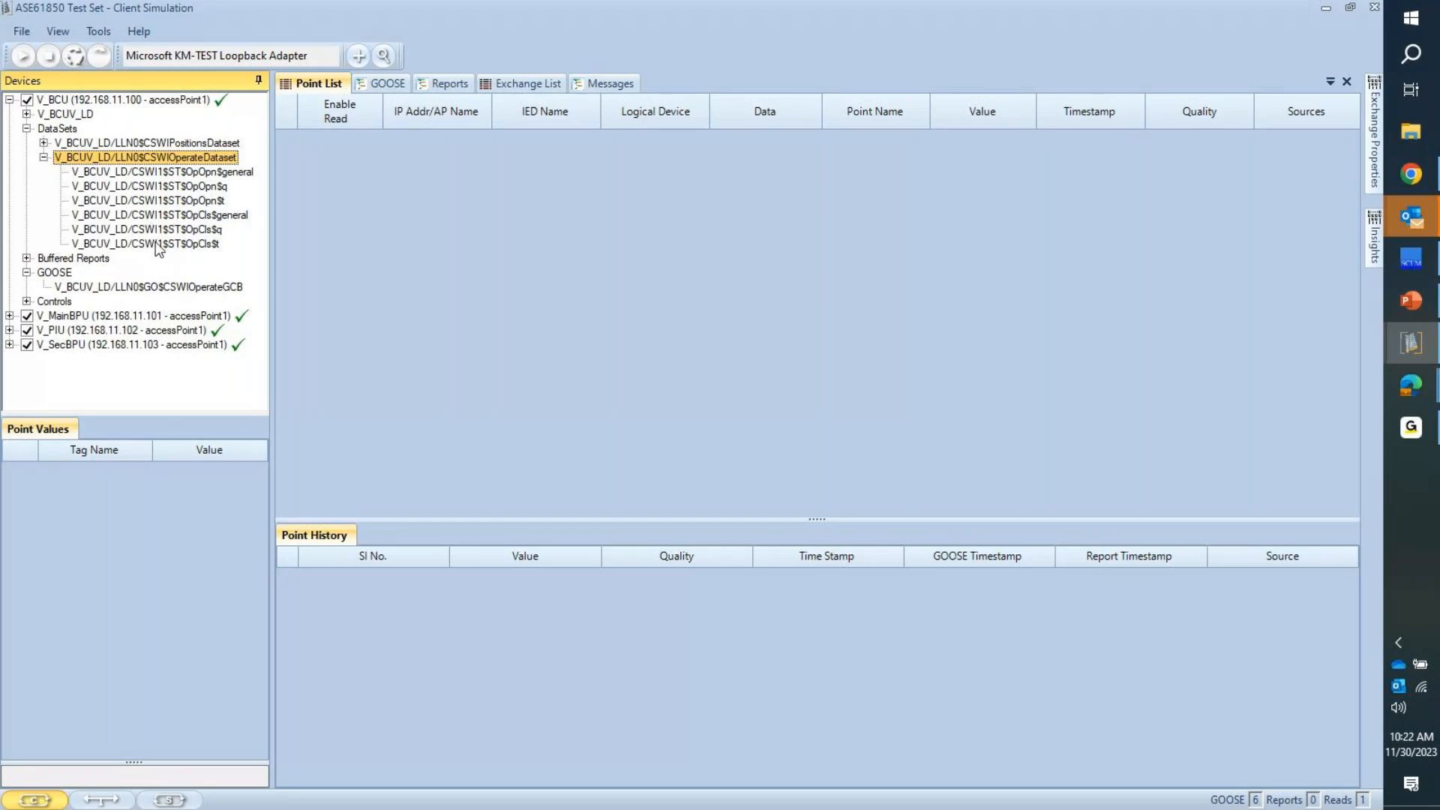
click(153, 216)
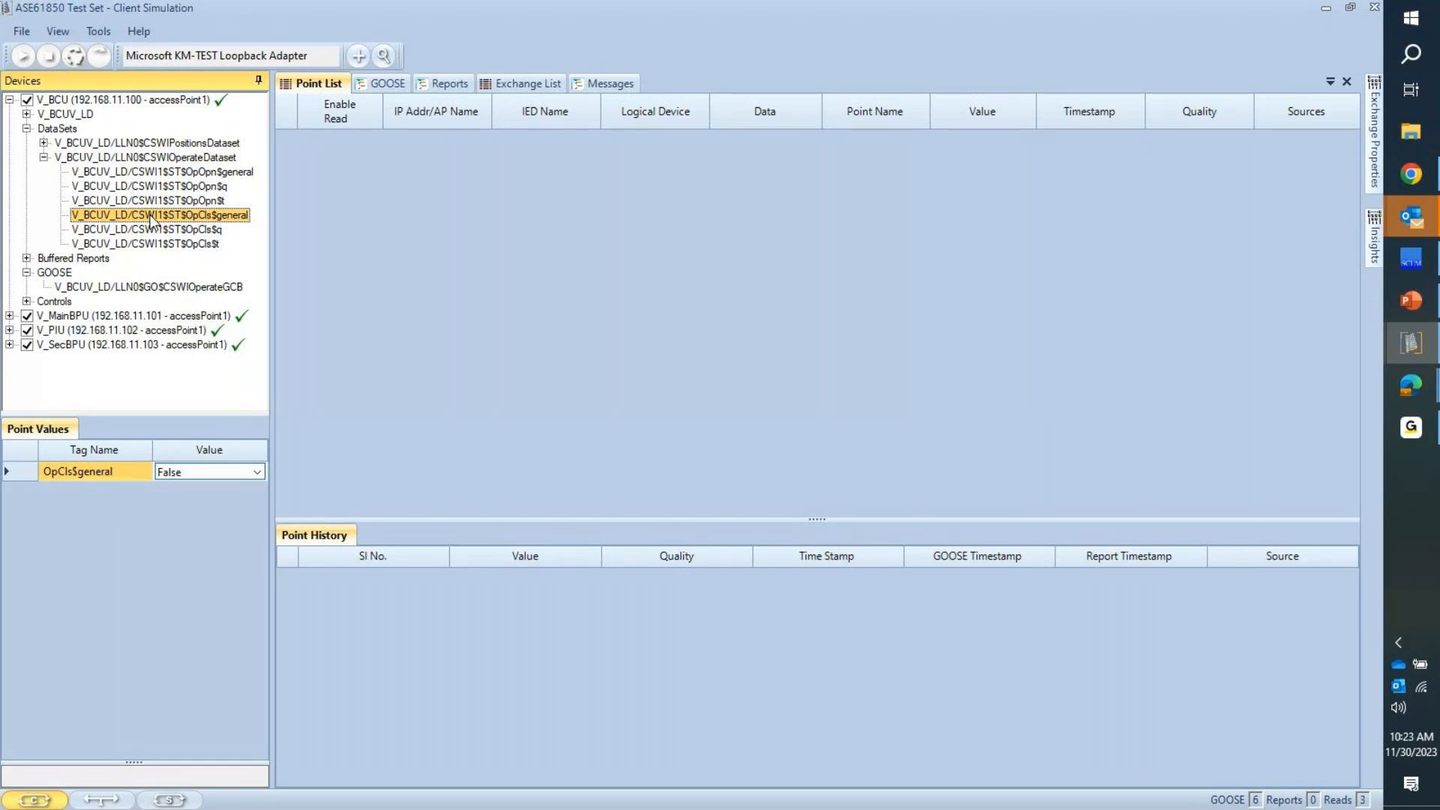
Step: Open the Exchange List, dismiss the chat notification and check the running applications in Task Manager
click(525, 84)
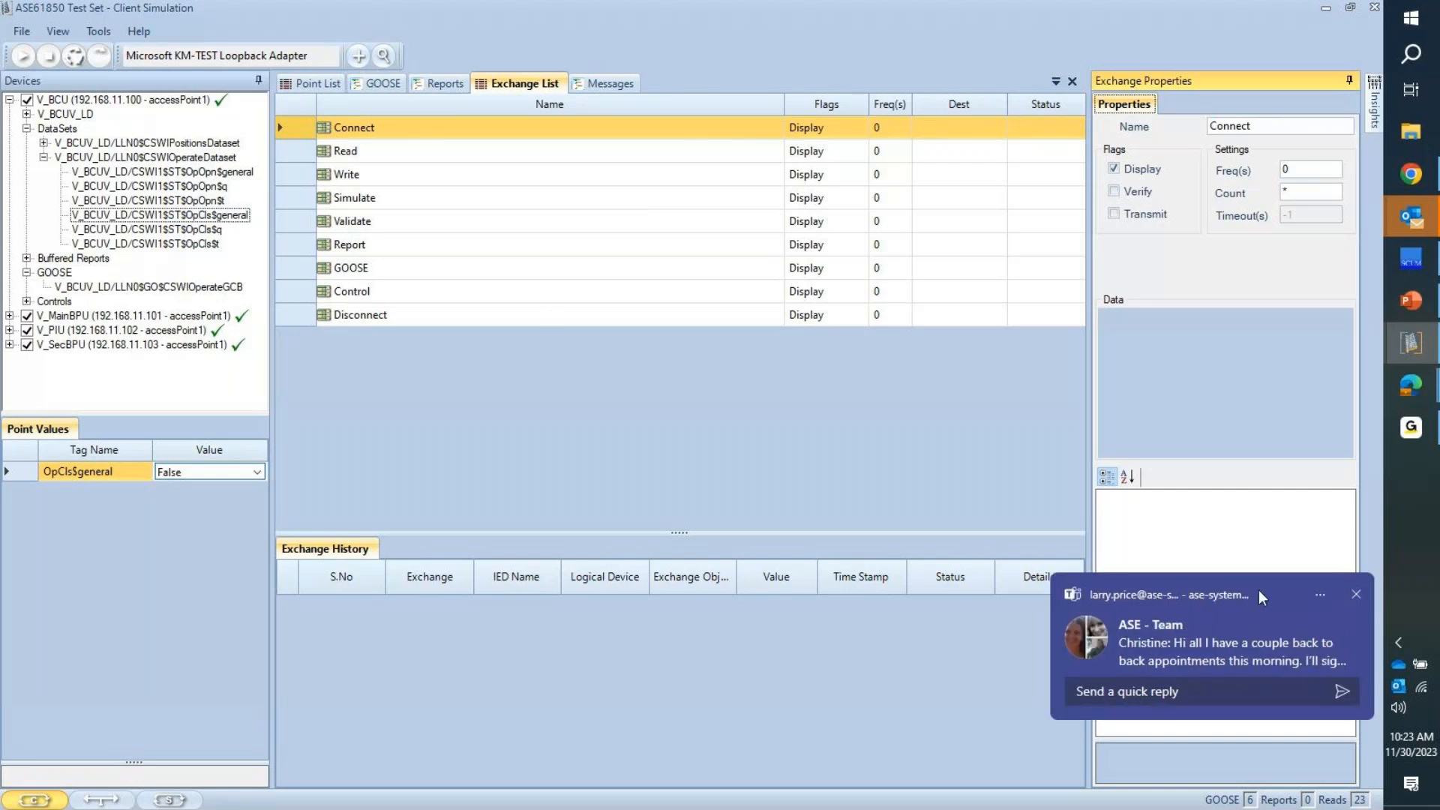
click(1355, 594)
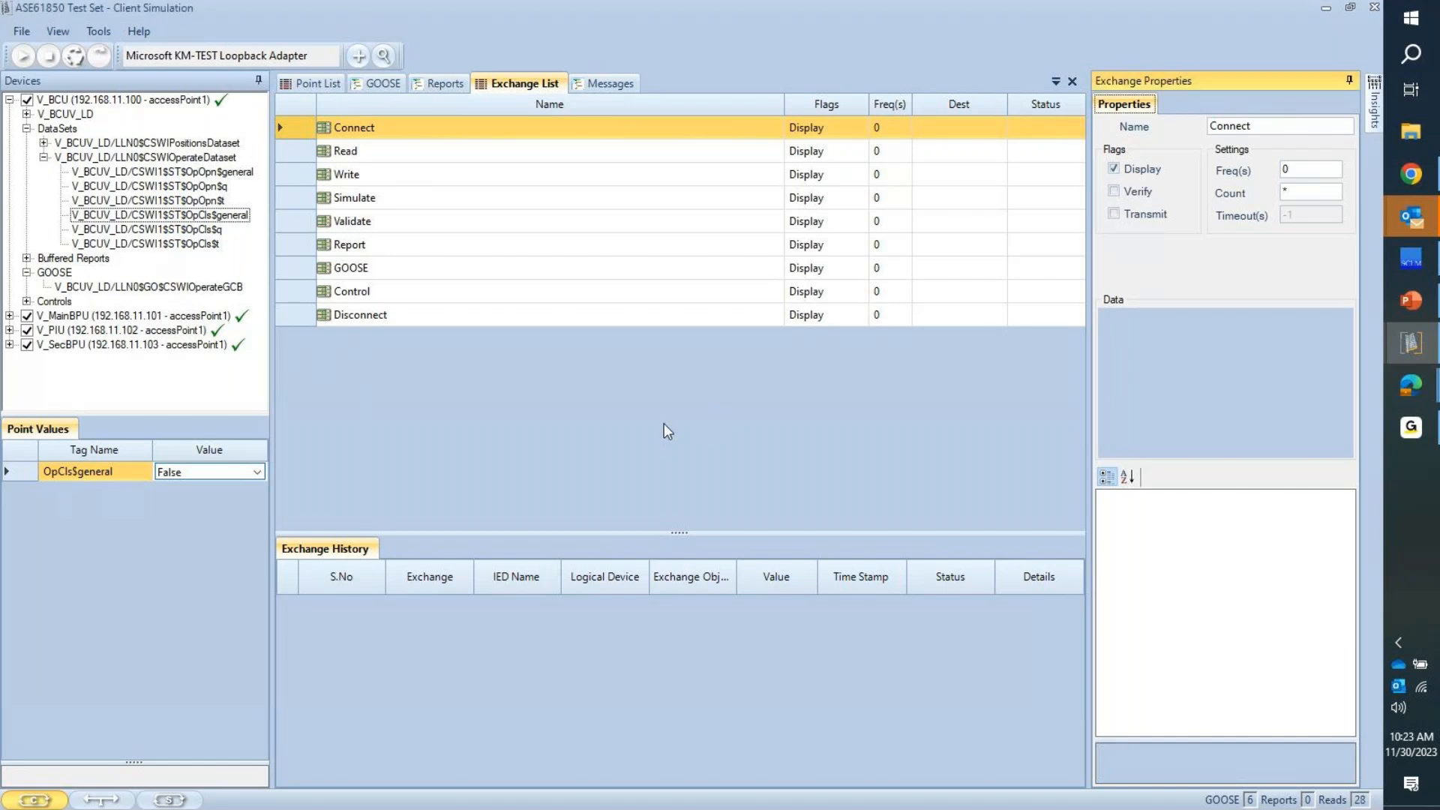
key(ctrl+shift+Escape)
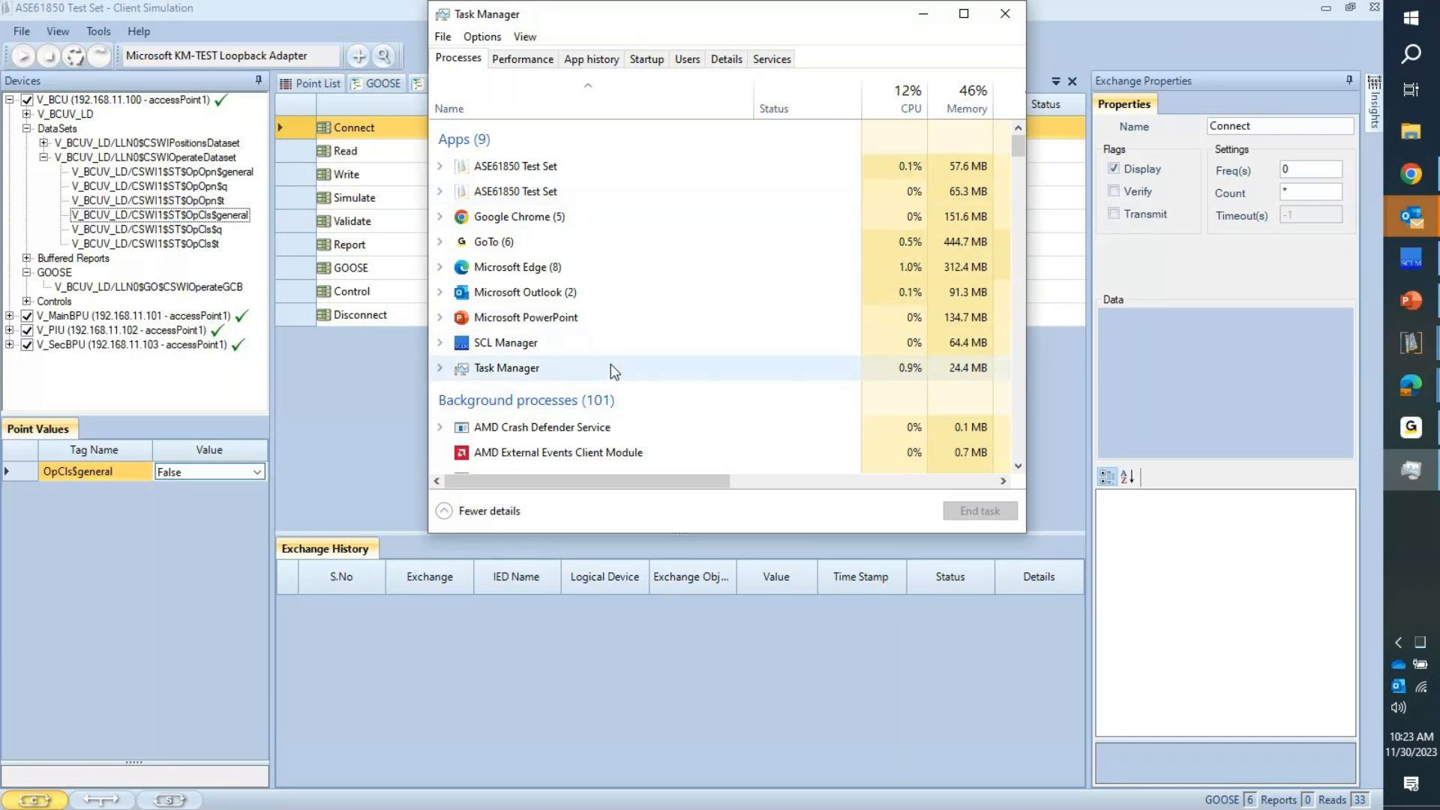
click(1004, 14)
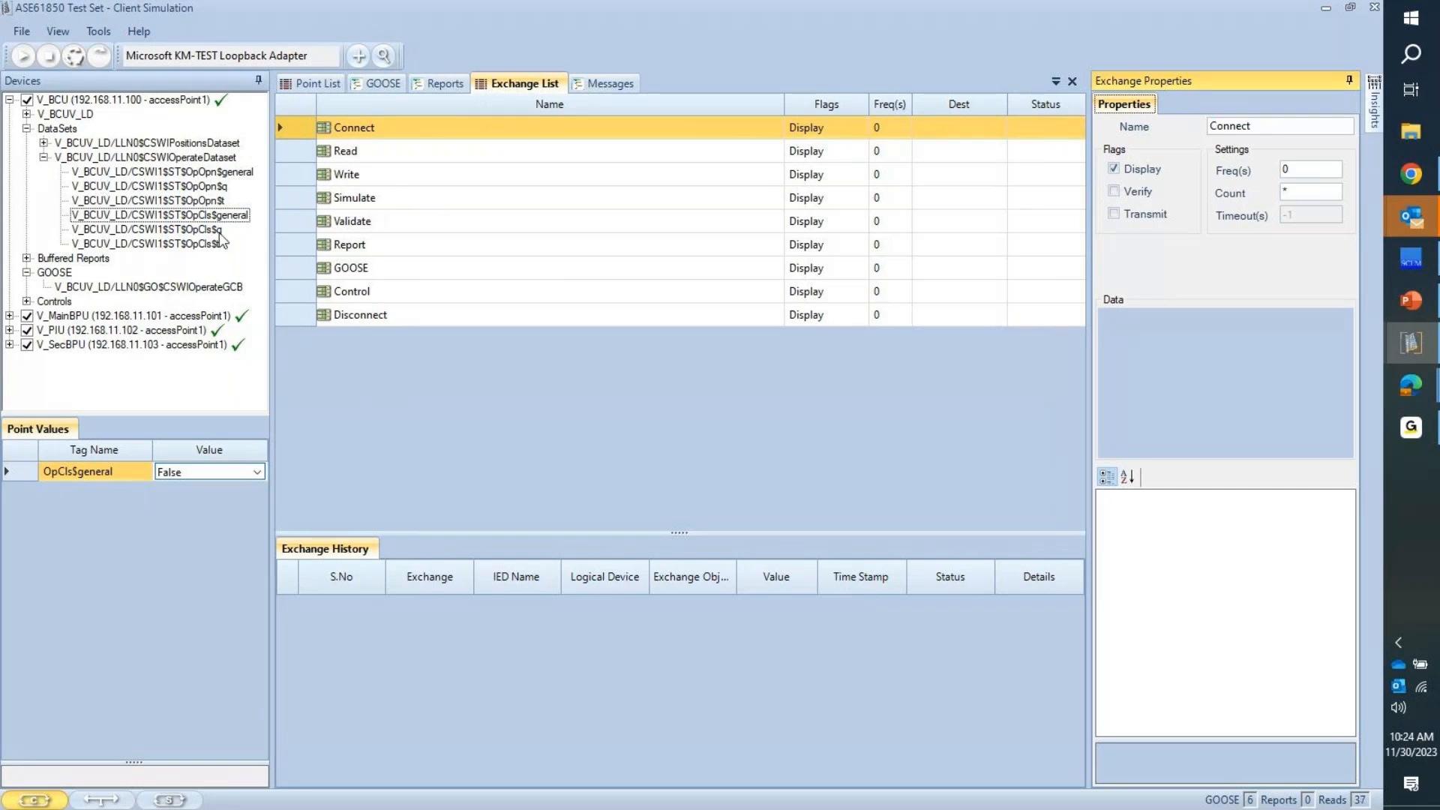
Step: Try to write True to the OpCls$general point in V_BCU's CSWIOperateDataset
click(208, 219)
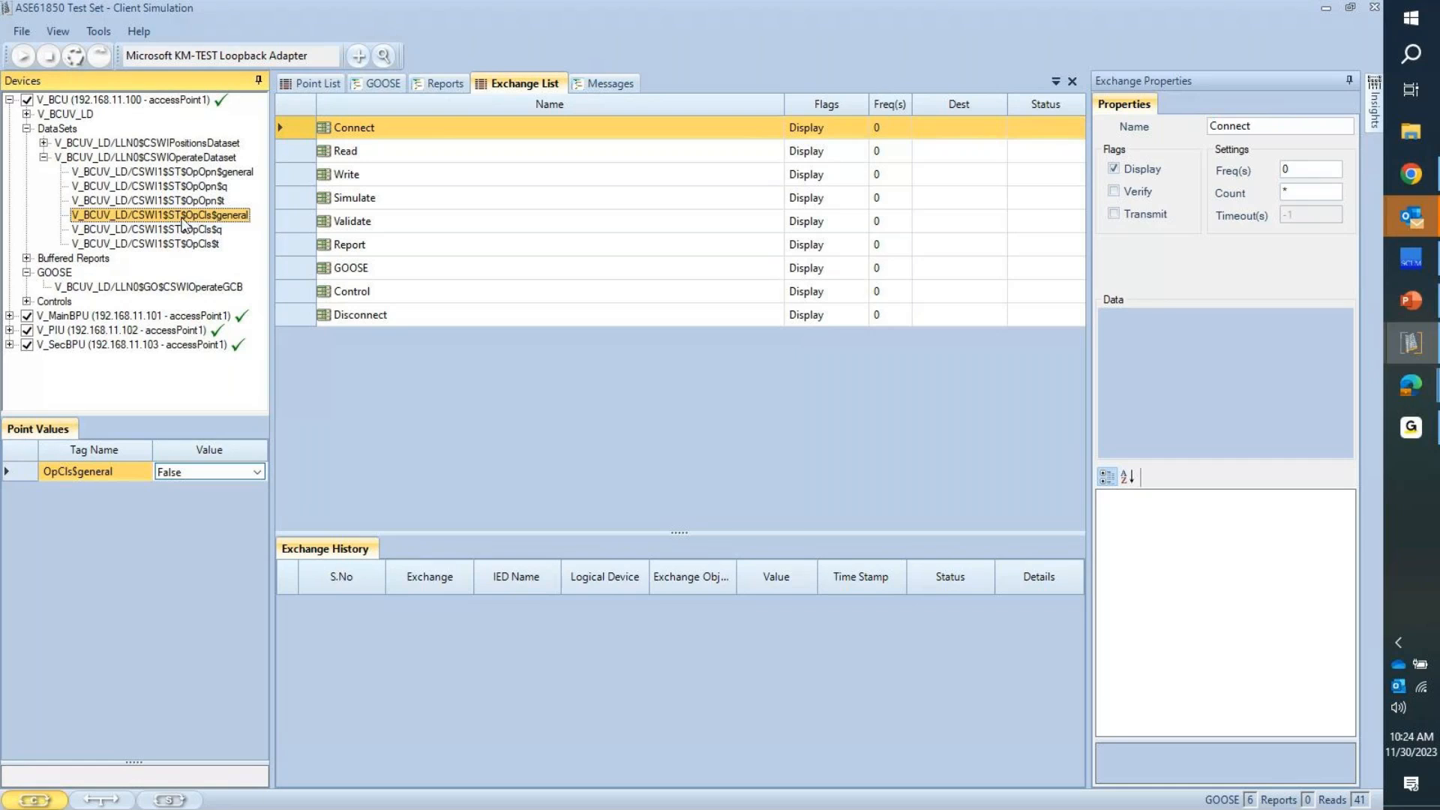
click(260, 472)
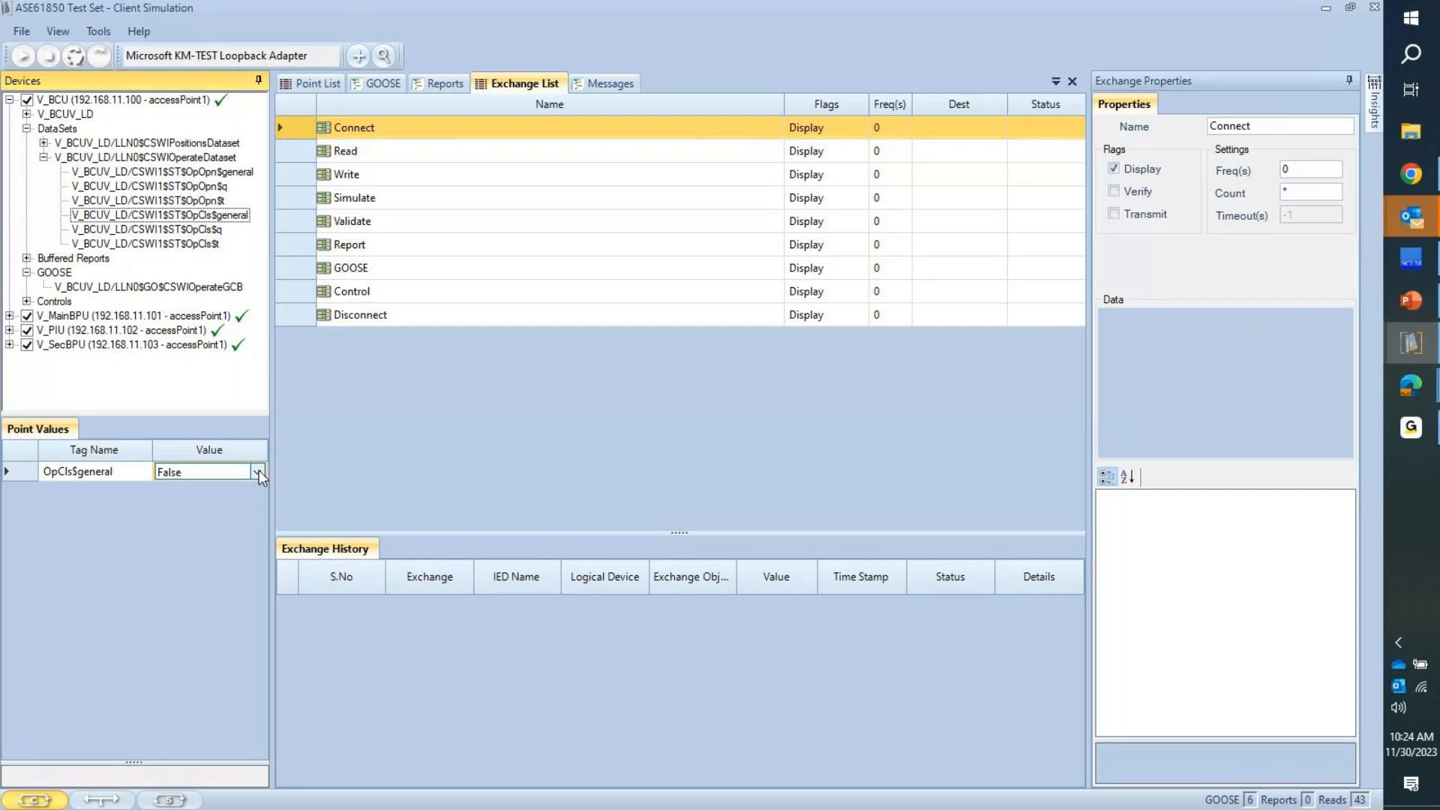
click(259, 470)
click(251, 486)
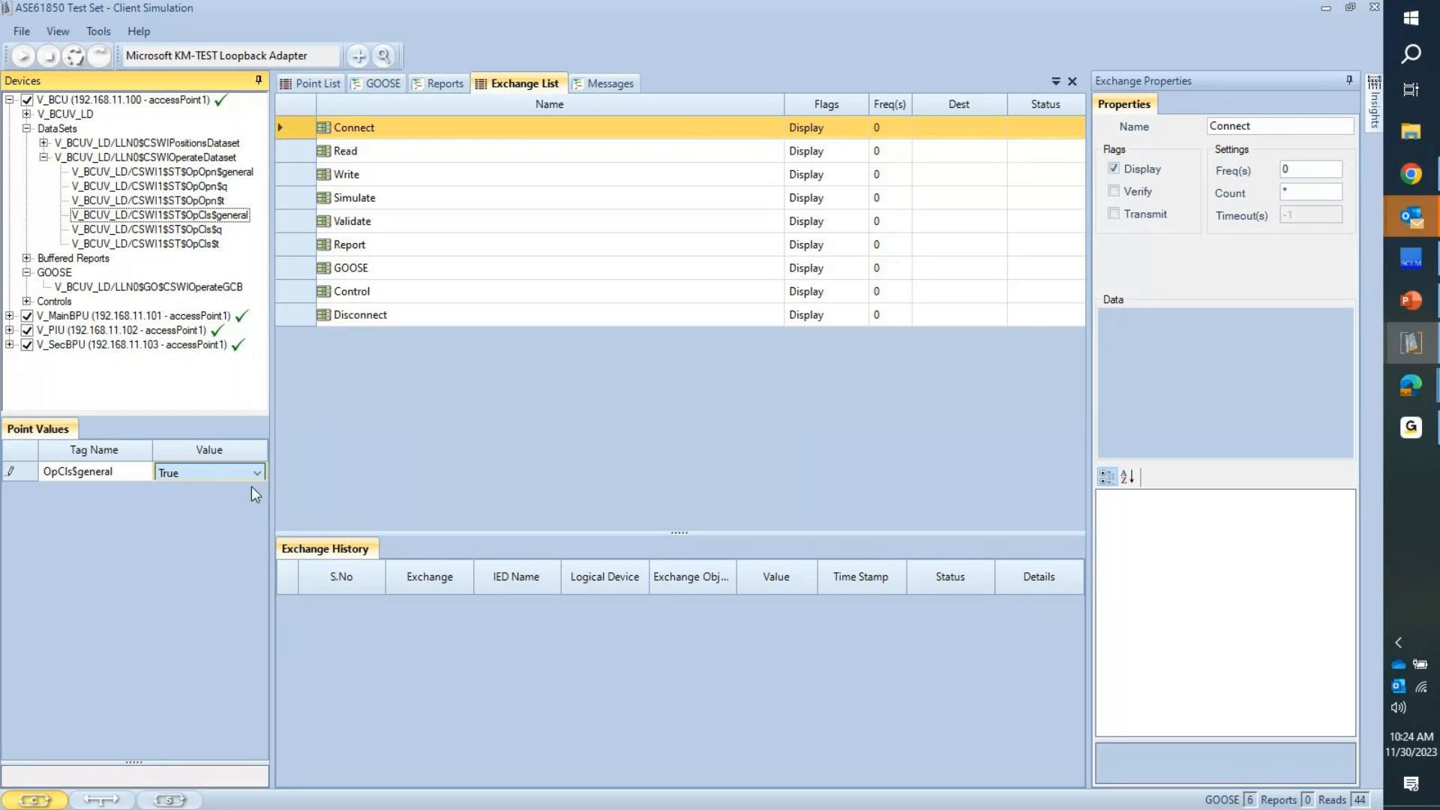
click(260, 439)
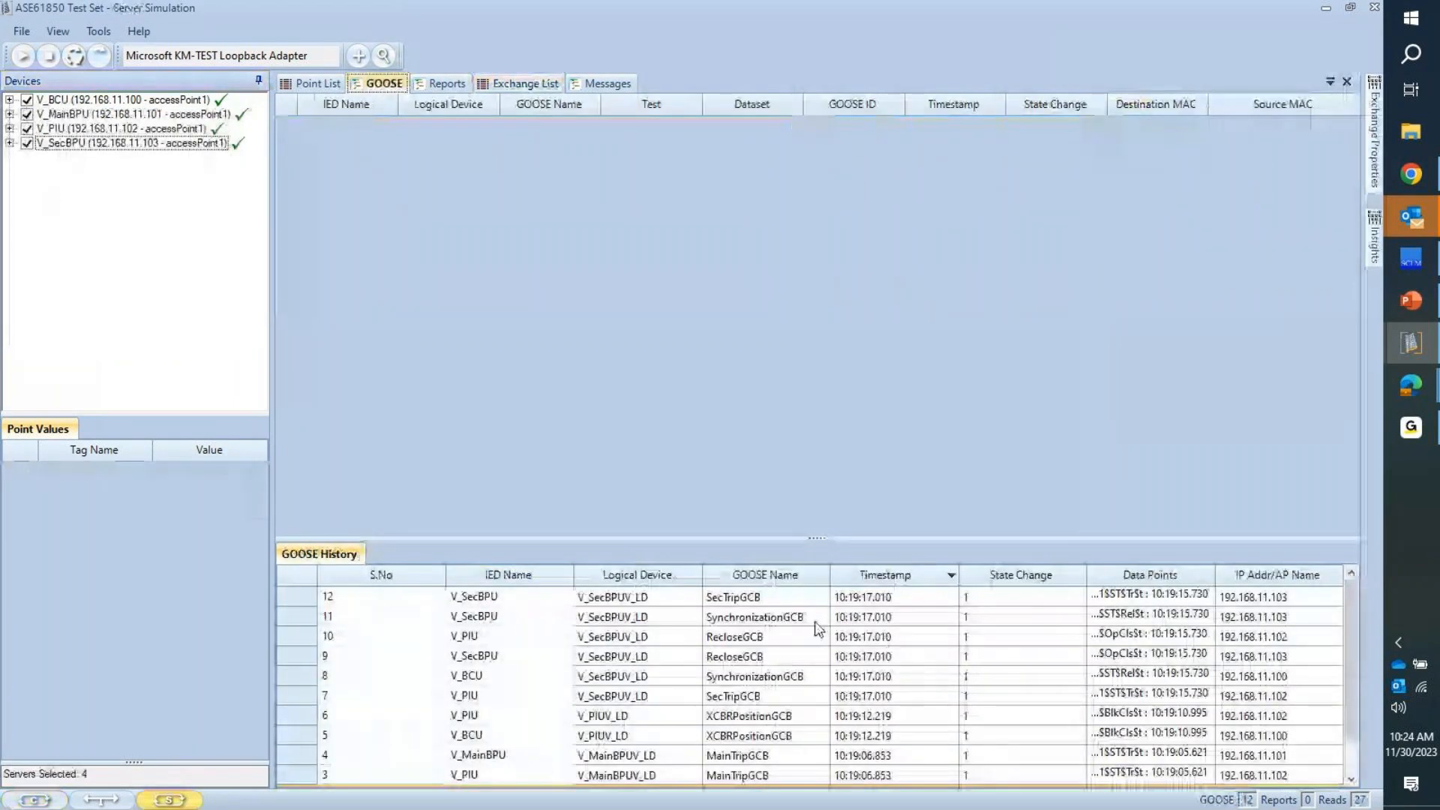
right_click(834, 613)
click(873, 630)
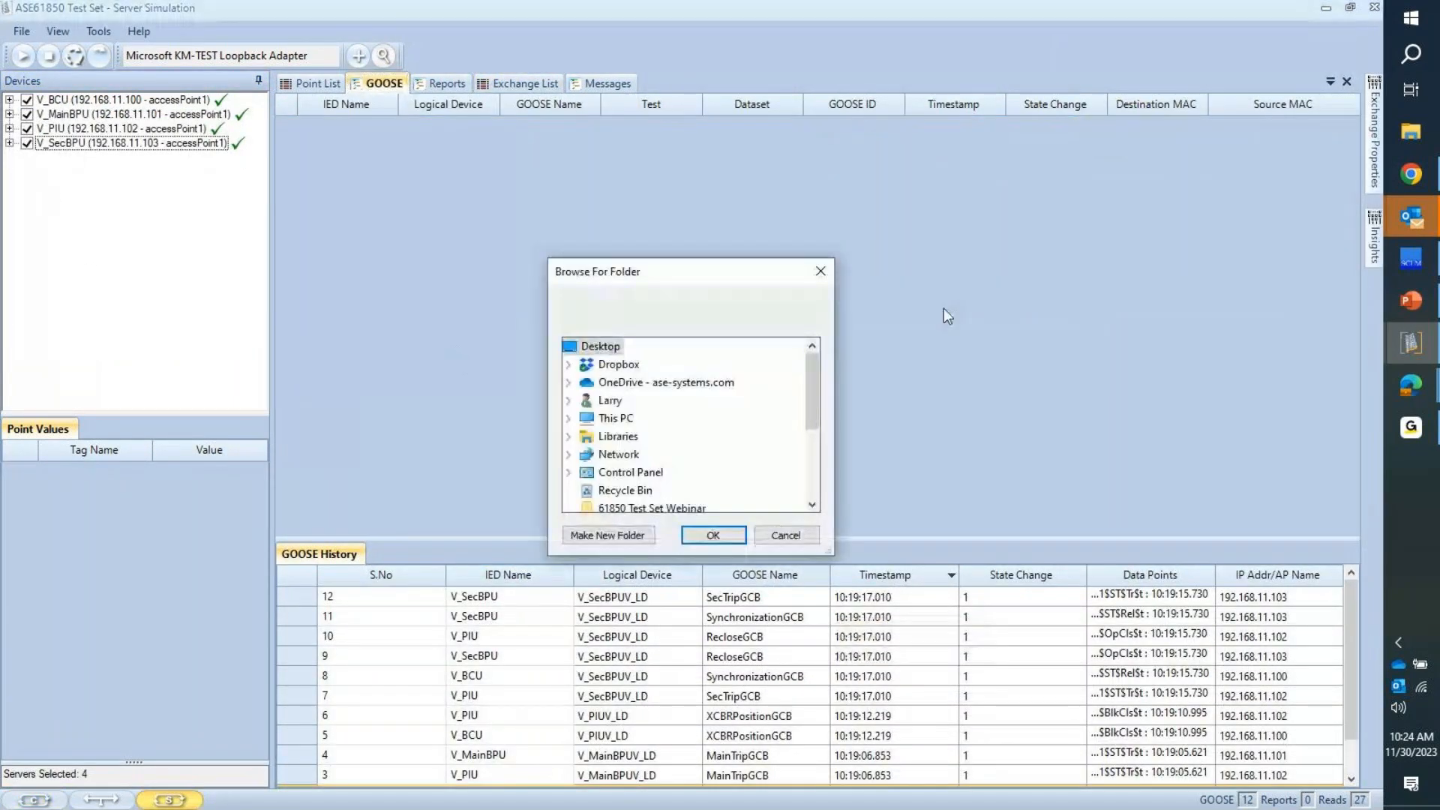
click(837, 275)
Step: Clear all GOOSE history in the server simulation and check its Reports and GOOSE views
right_click(693, 629)
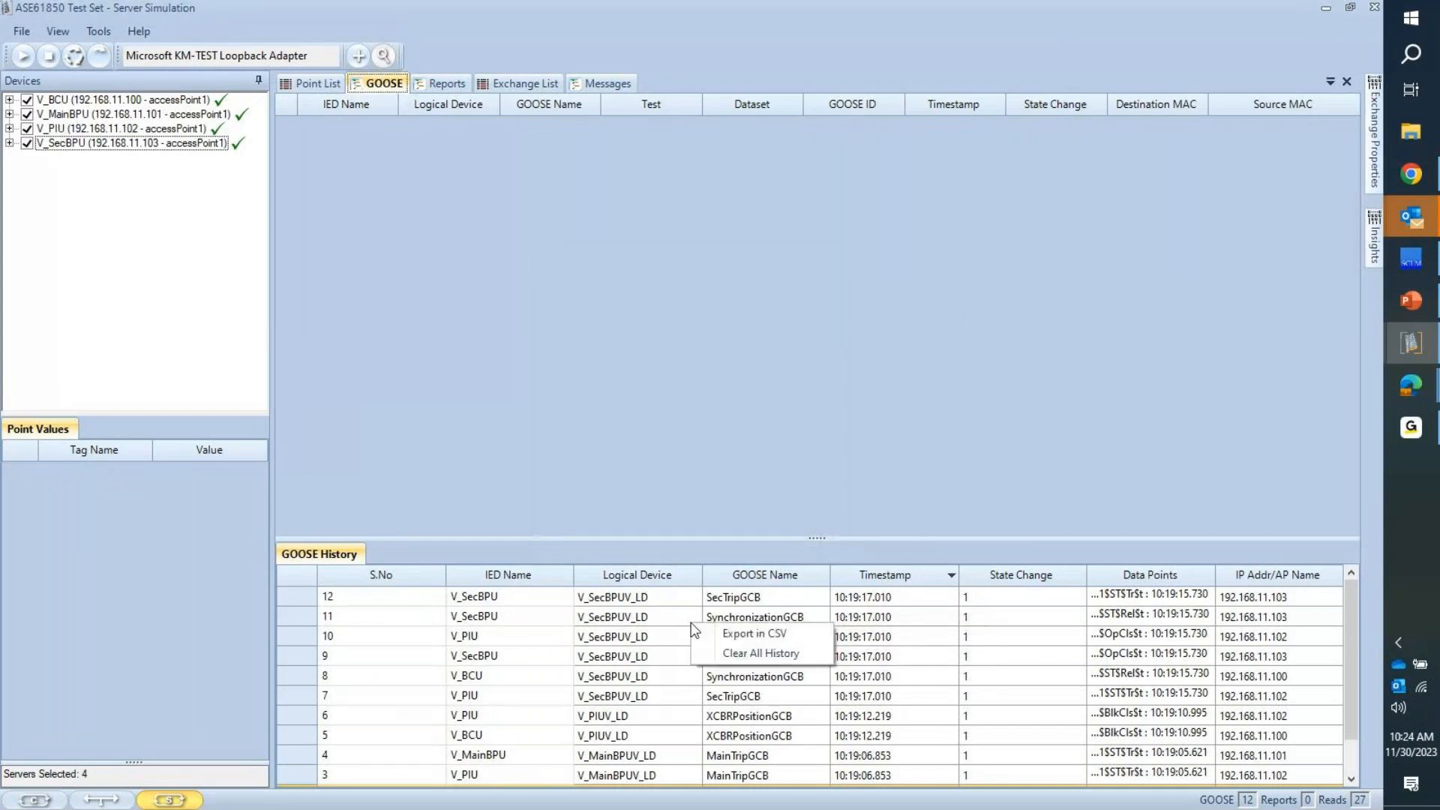
click(728, 655)
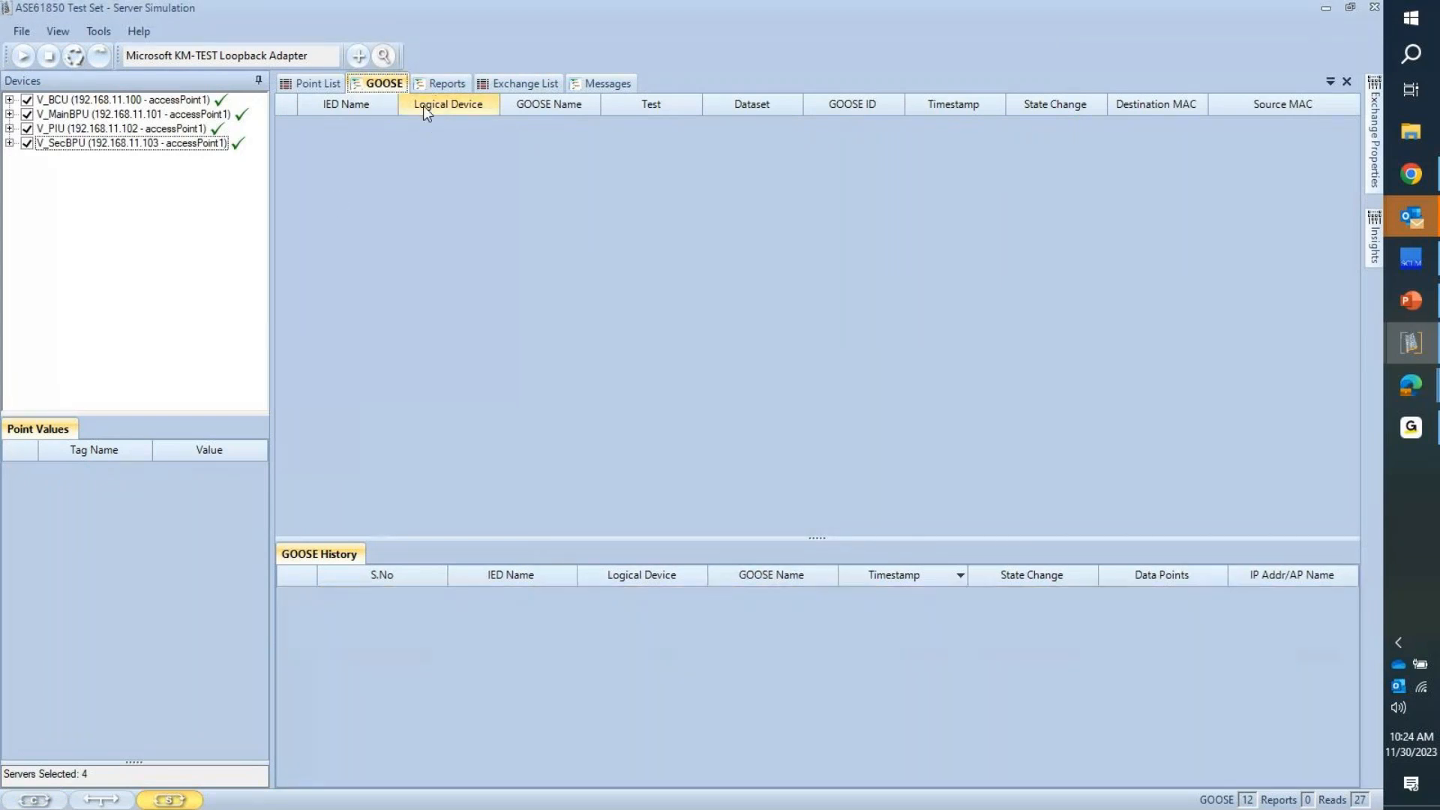
click(92, 100)
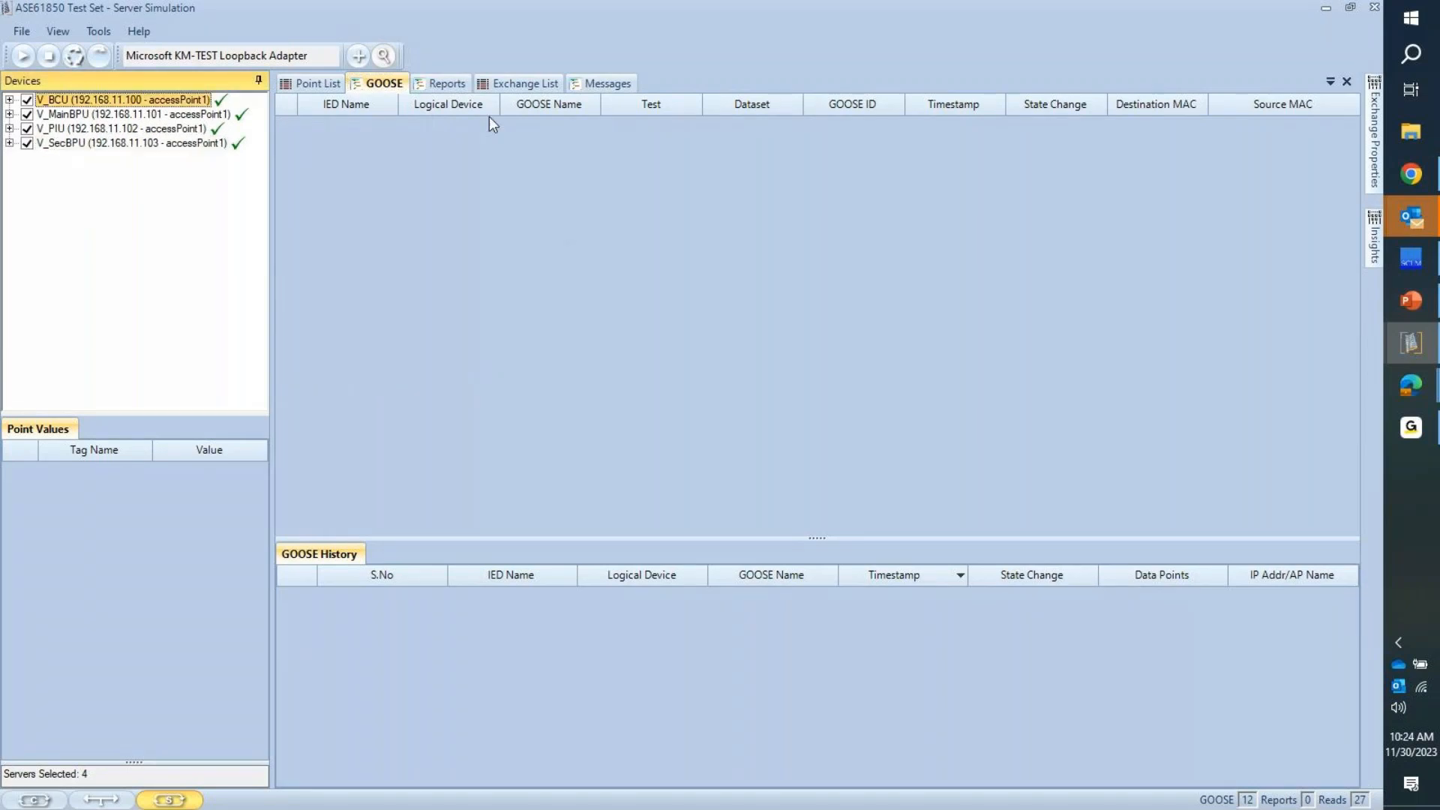
click(450, 85)
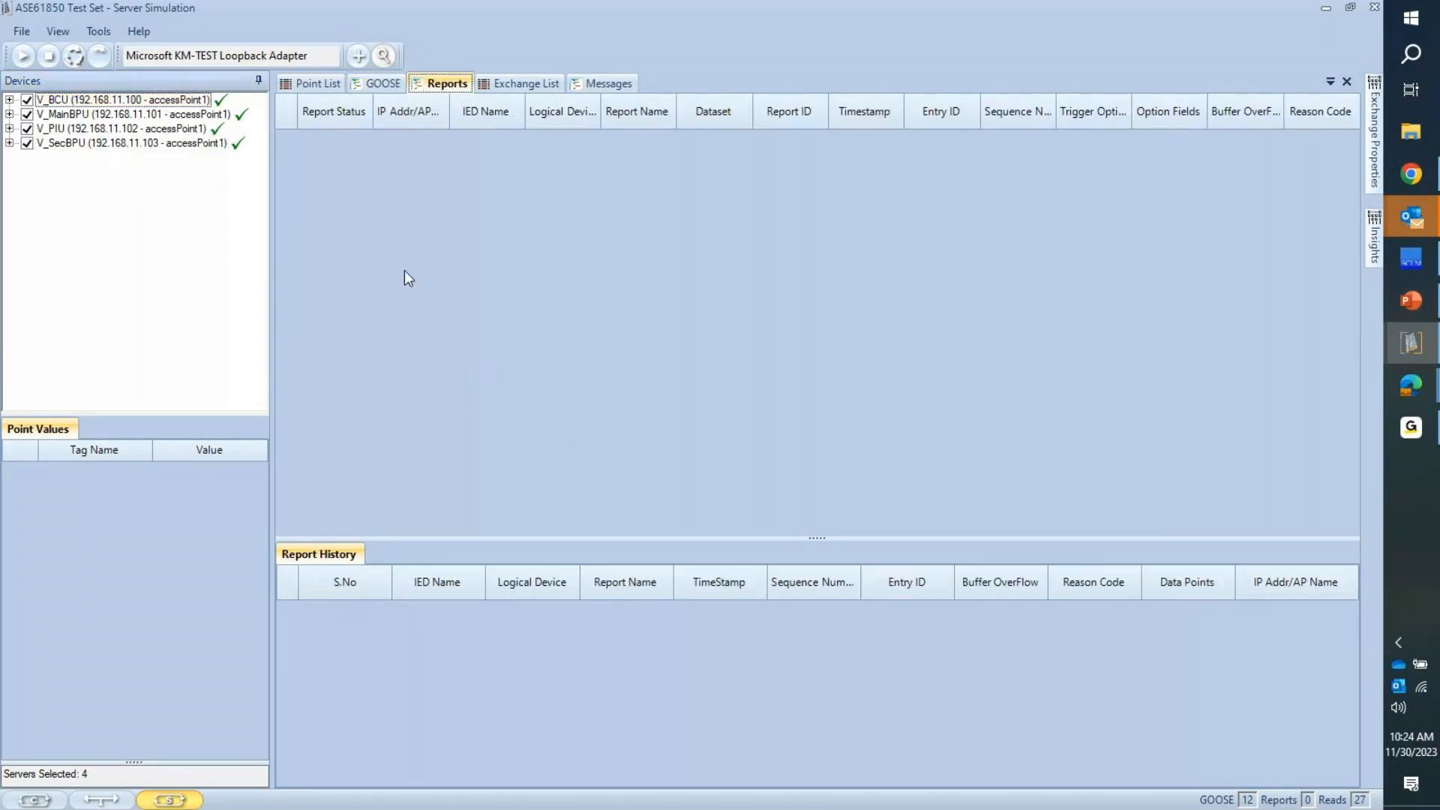
click(385, 87)
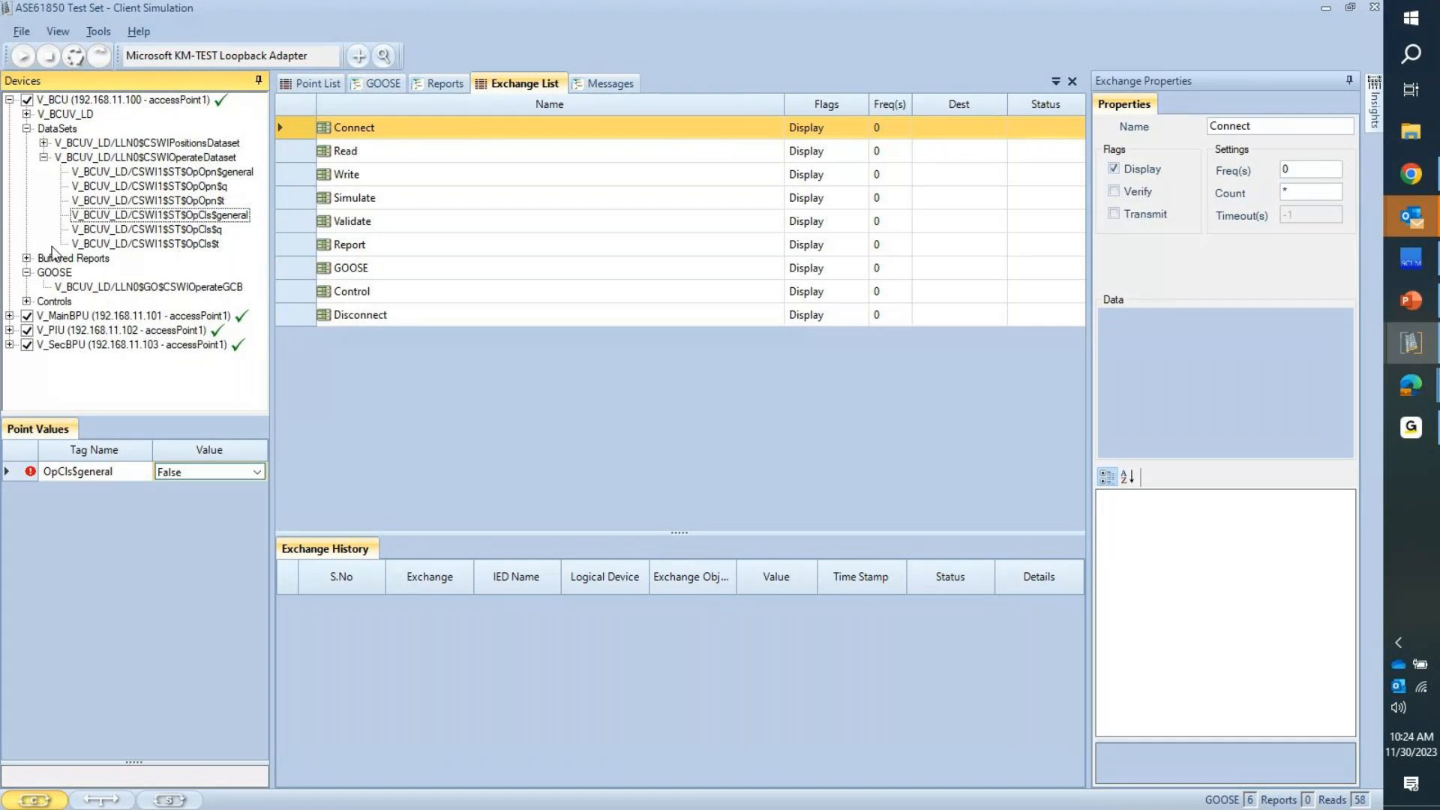
Step: Assign V_BCU to the Connect exchange in the client simulation's Exchange List
drag(67, 101, 369, 134)
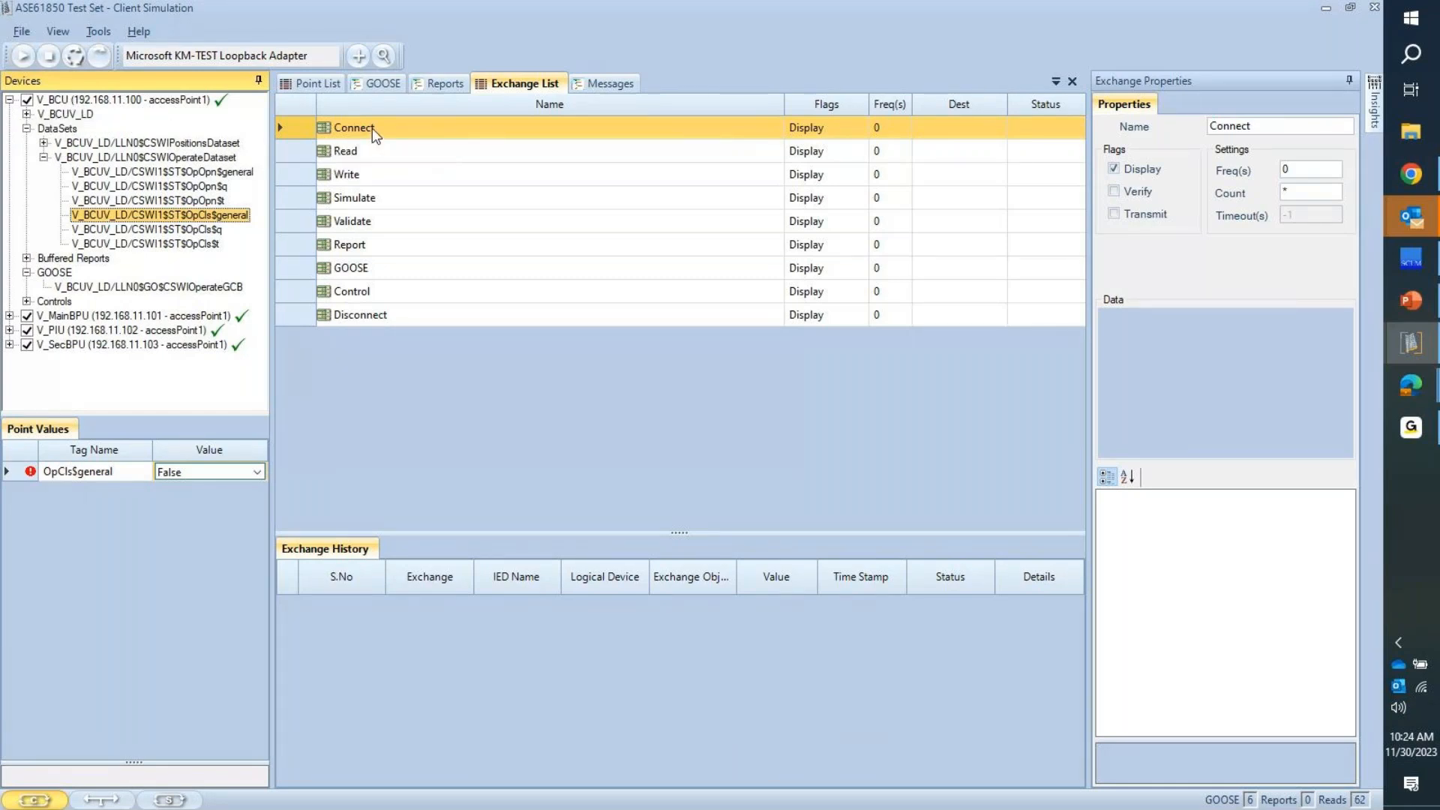
click(374, 127)
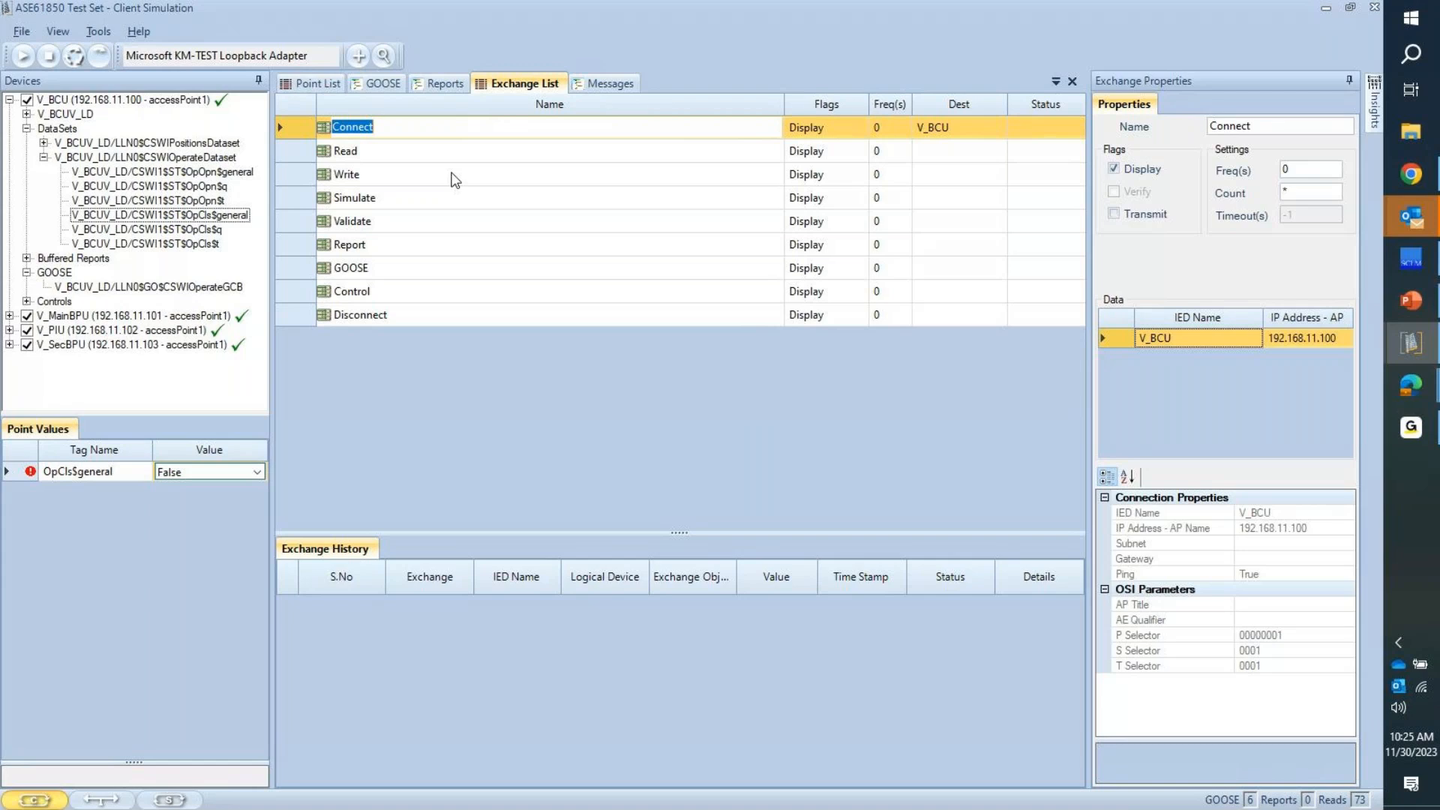
Step: Look through the properties of the Write, Read, Validate, Disconnect and Report exchanges
click(455, 180)
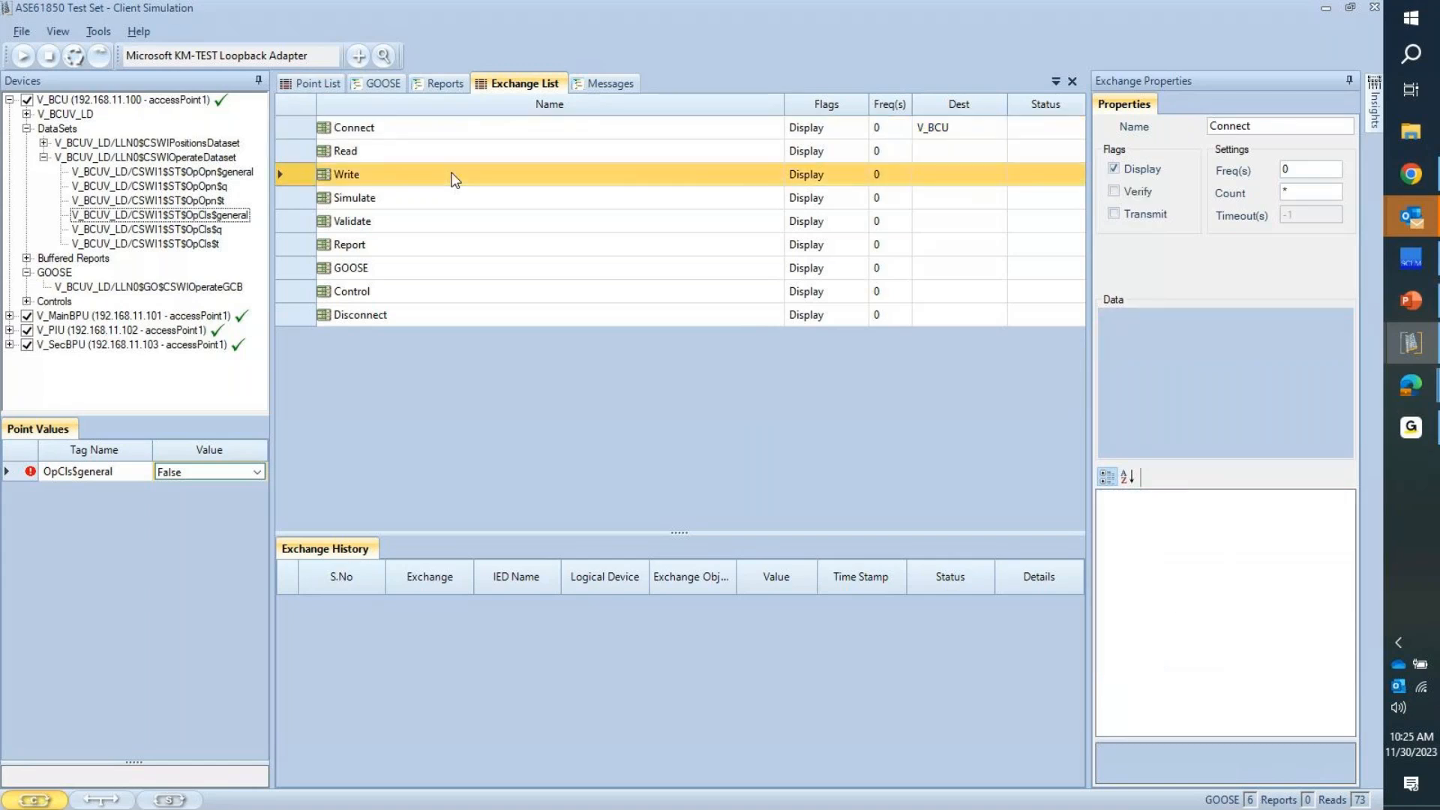
click(481, 152)
click(492, 221)
click(494, 313)
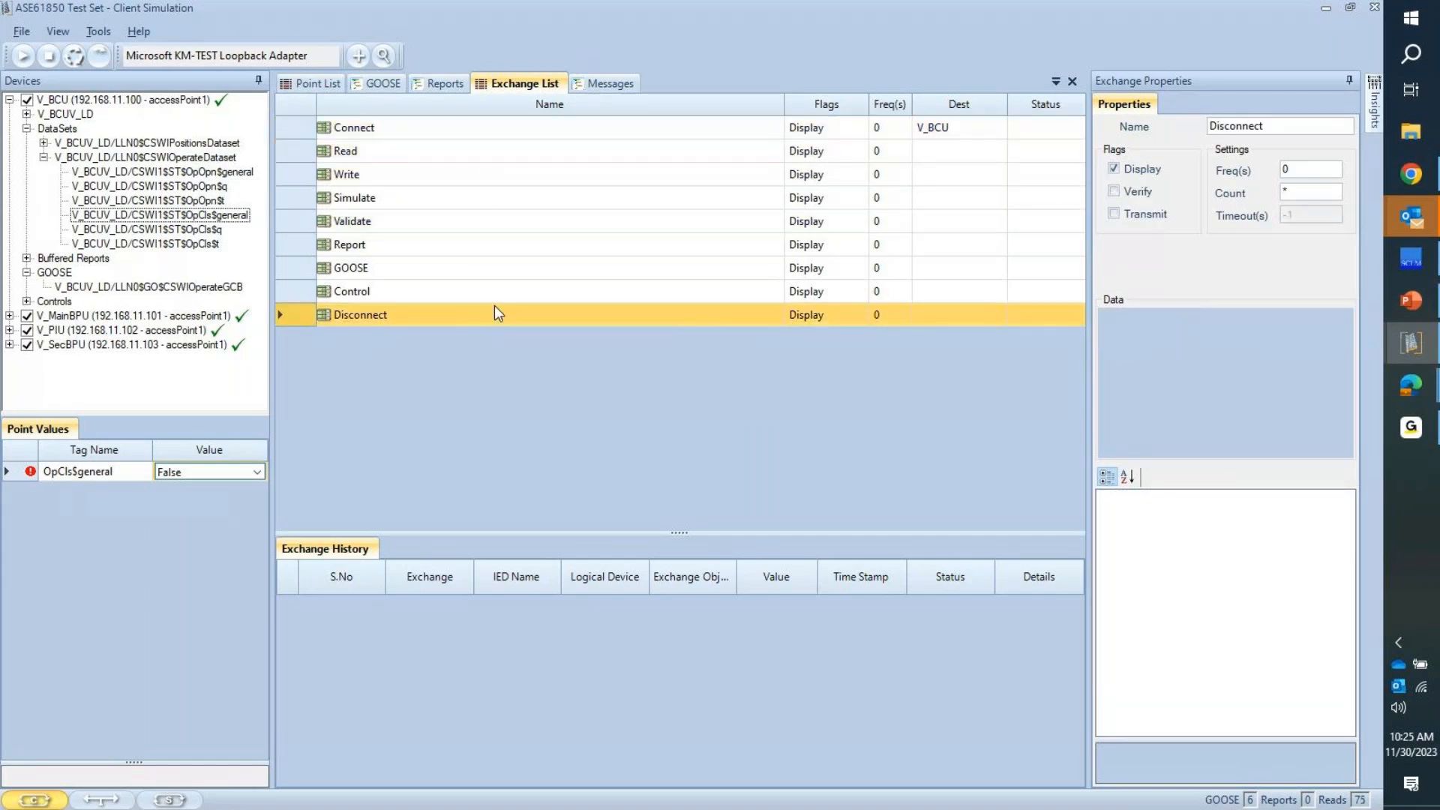
click(478, 240)
click(453, 153)
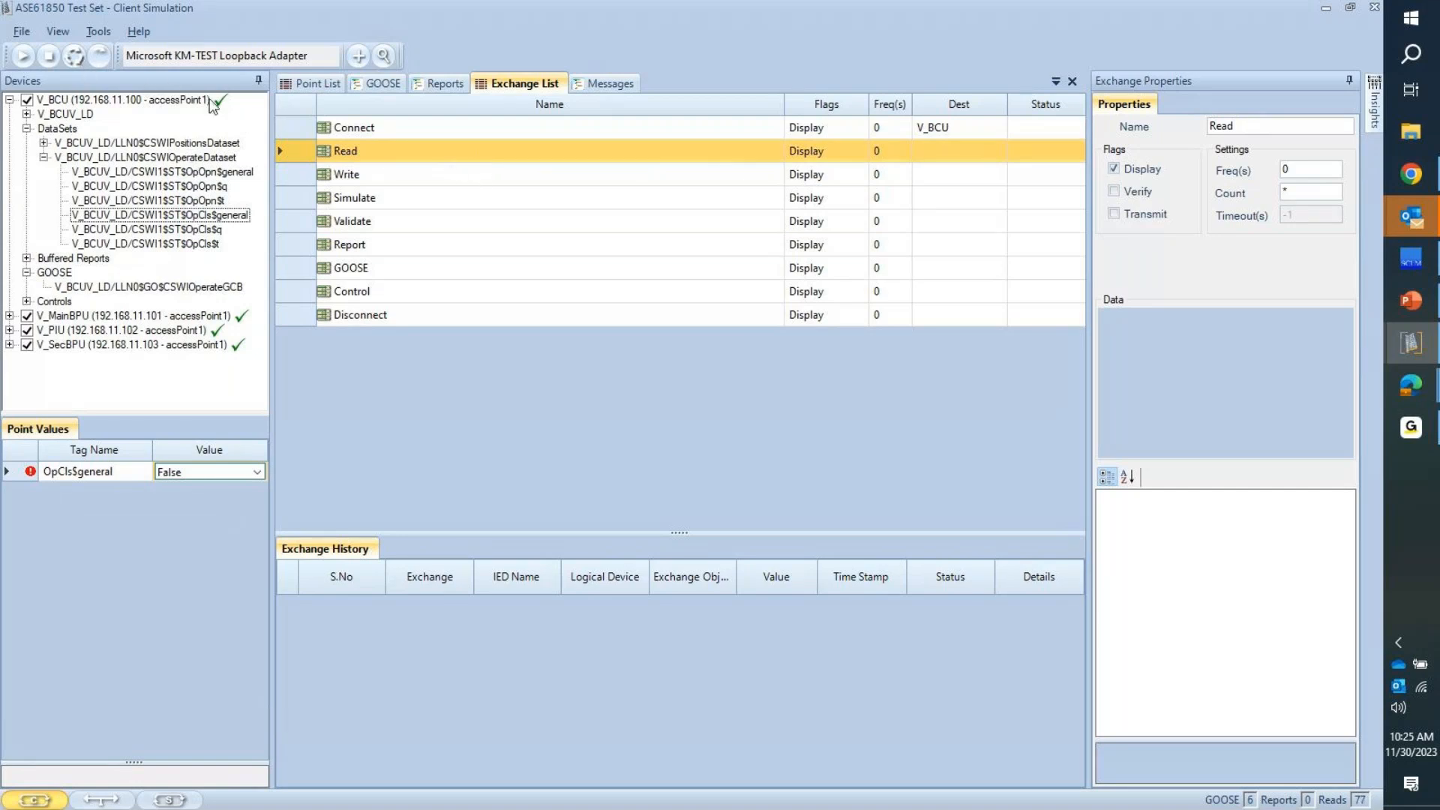
Step: Run the Connect exchange for V_BCU and view the details of its exchange history entry
click(358, 132)
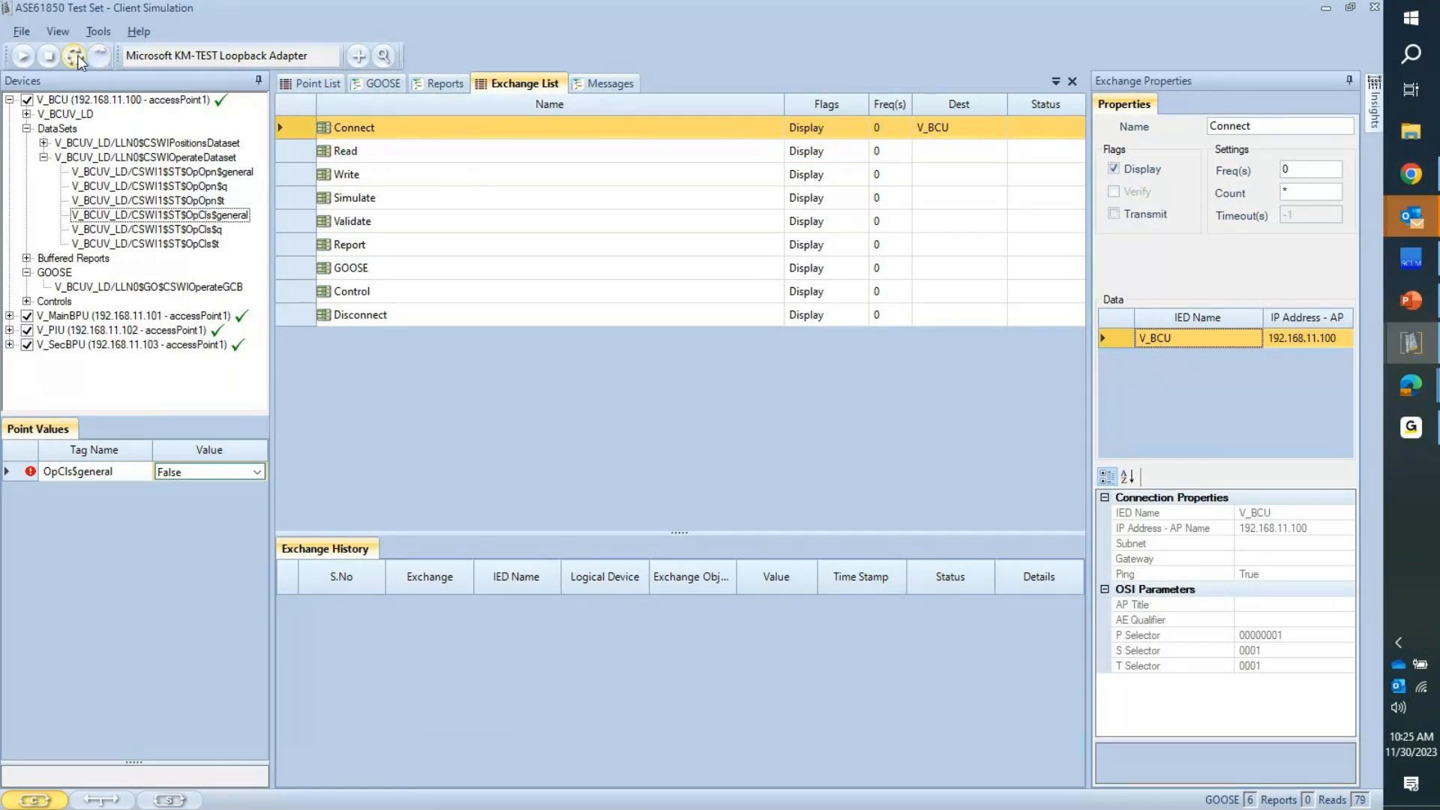
click(101, 59)
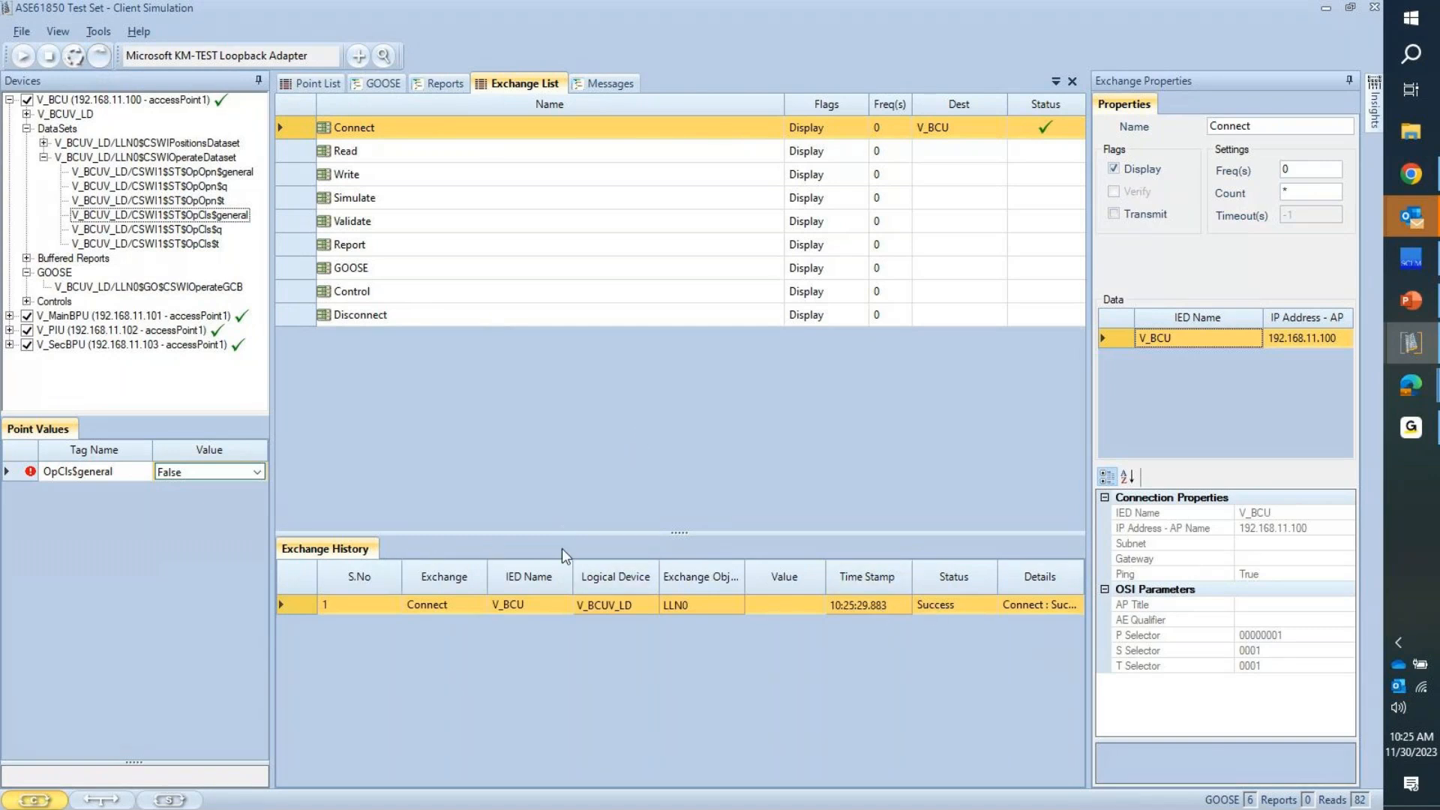
double_click(1021, 605)
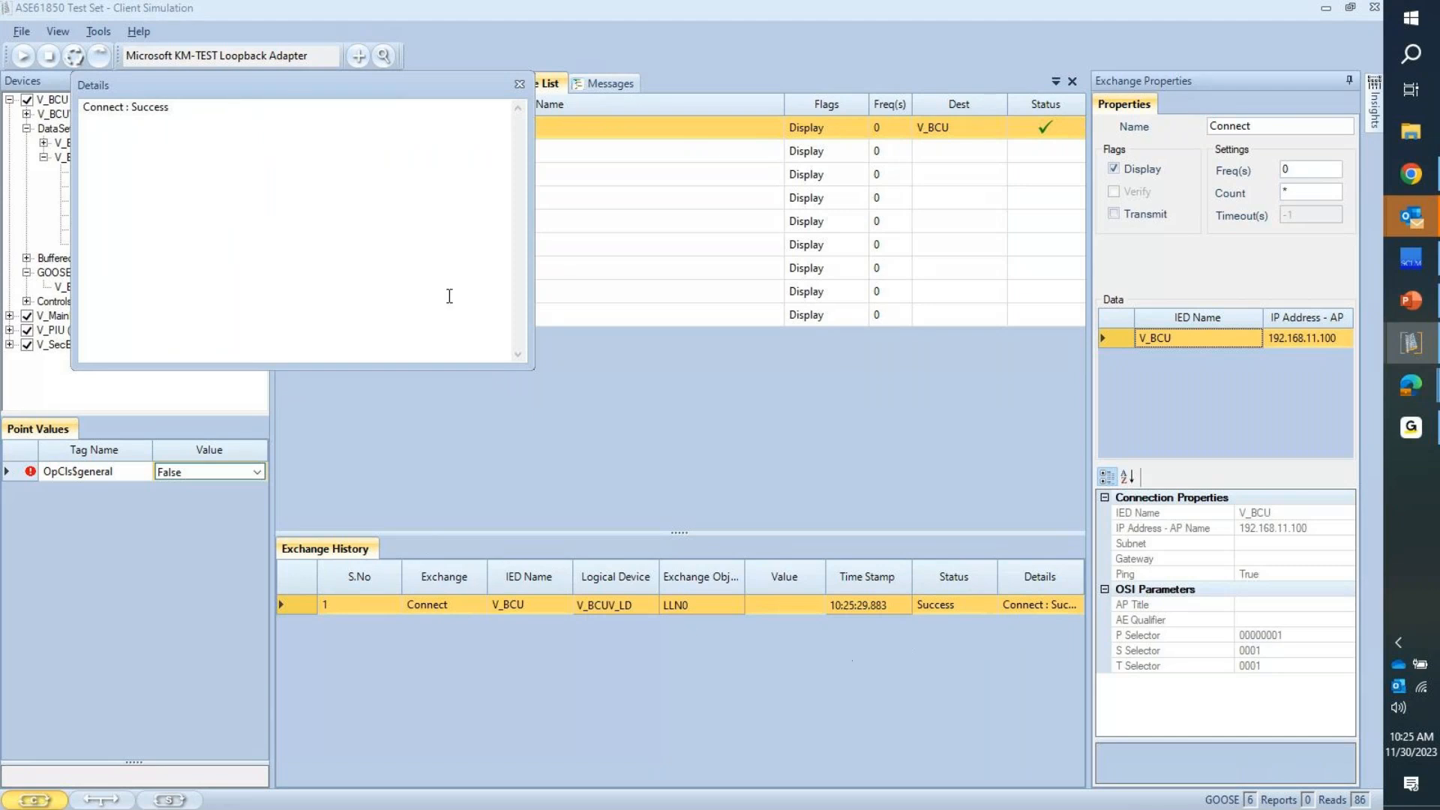
click(518, 84)
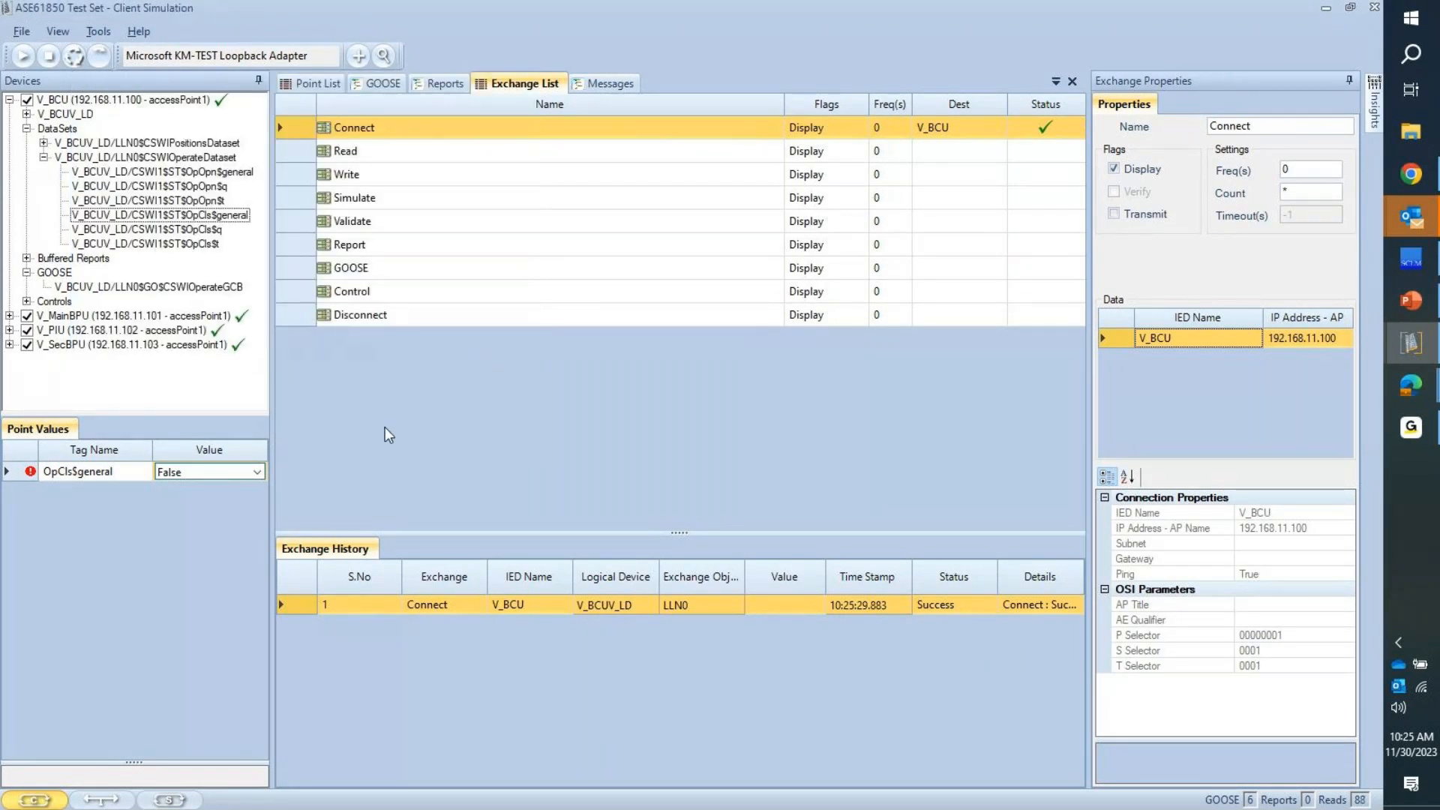
Step: Assign V_BCU to the Disconnect exchange in the Exchange List
click(394, 316)
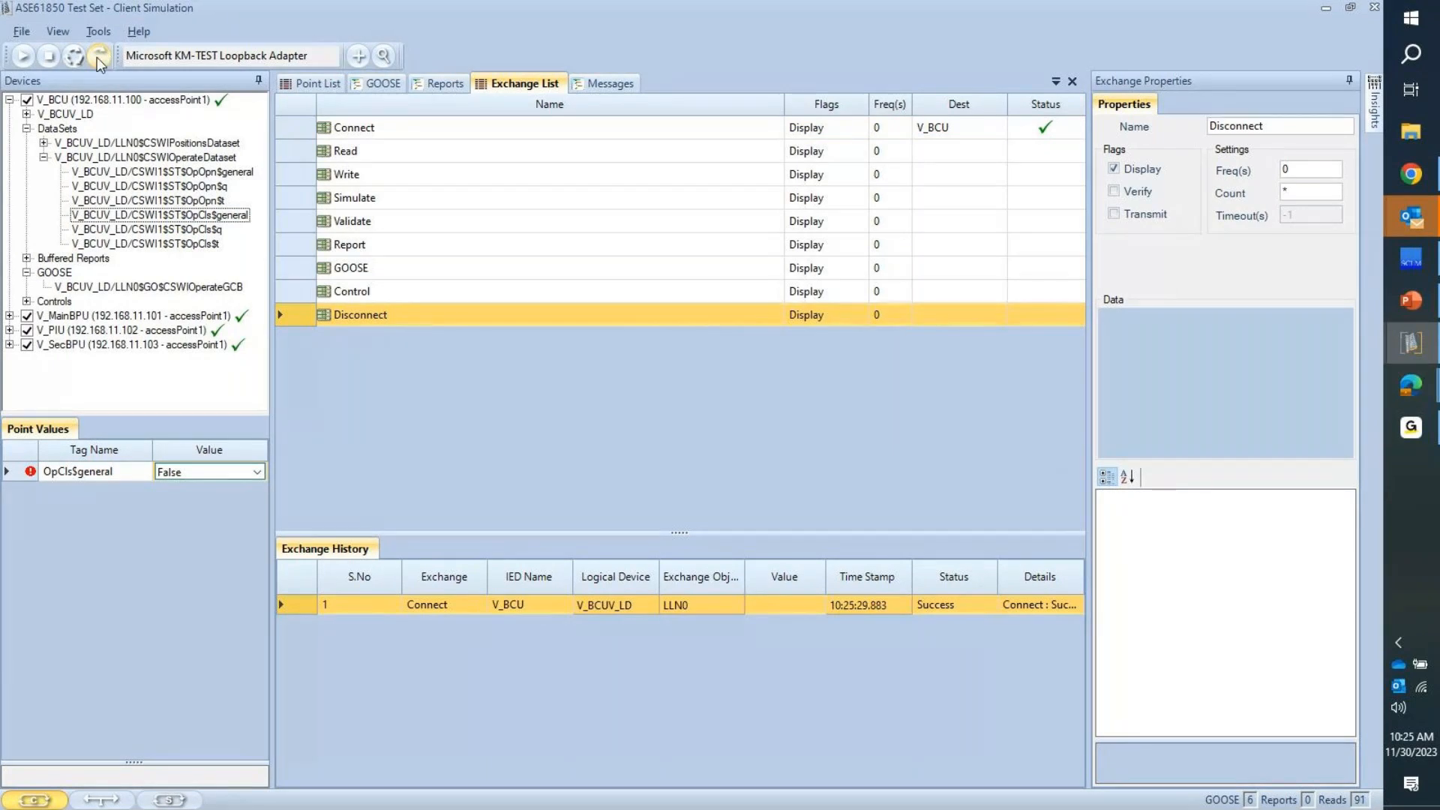
click(413, 320)
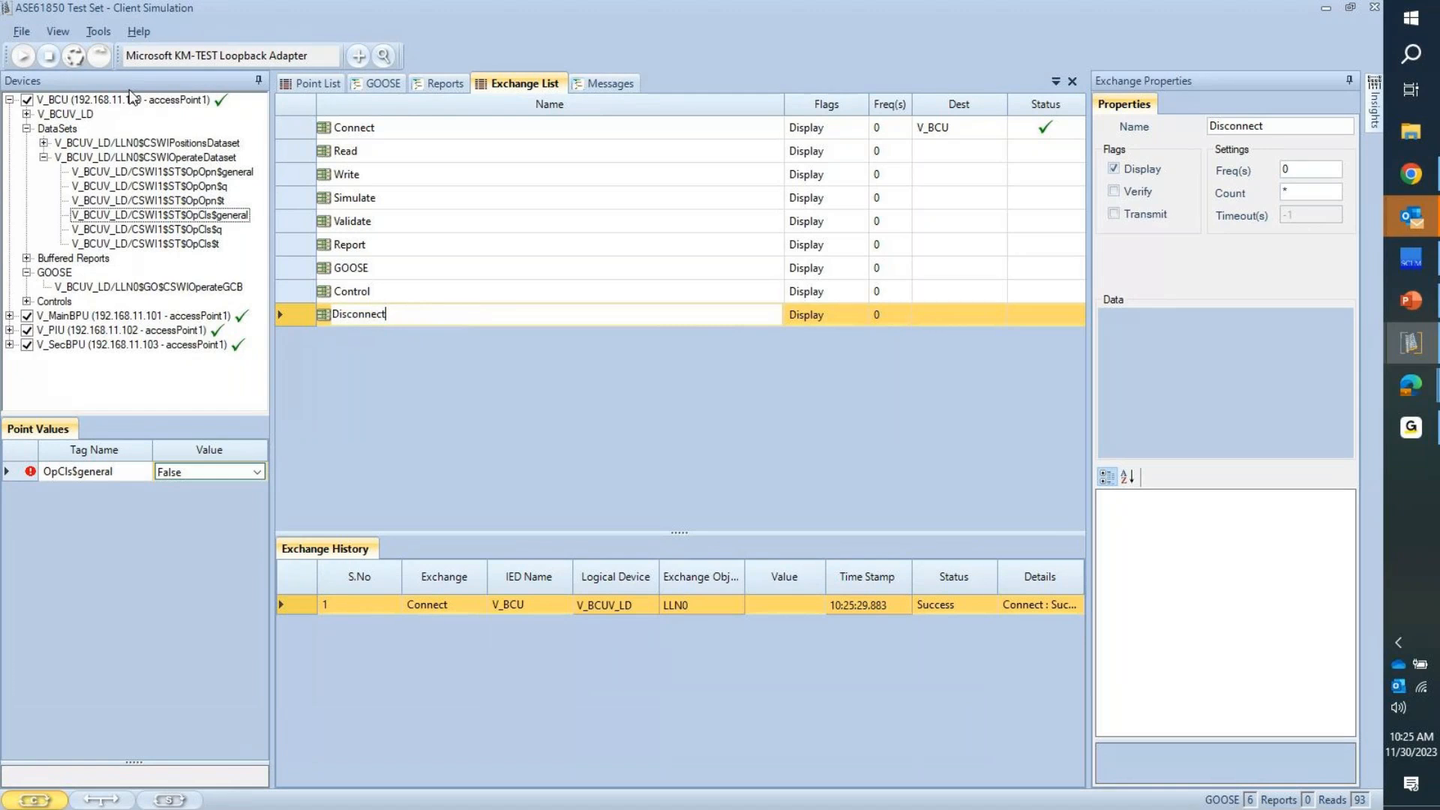
click(704, 292)
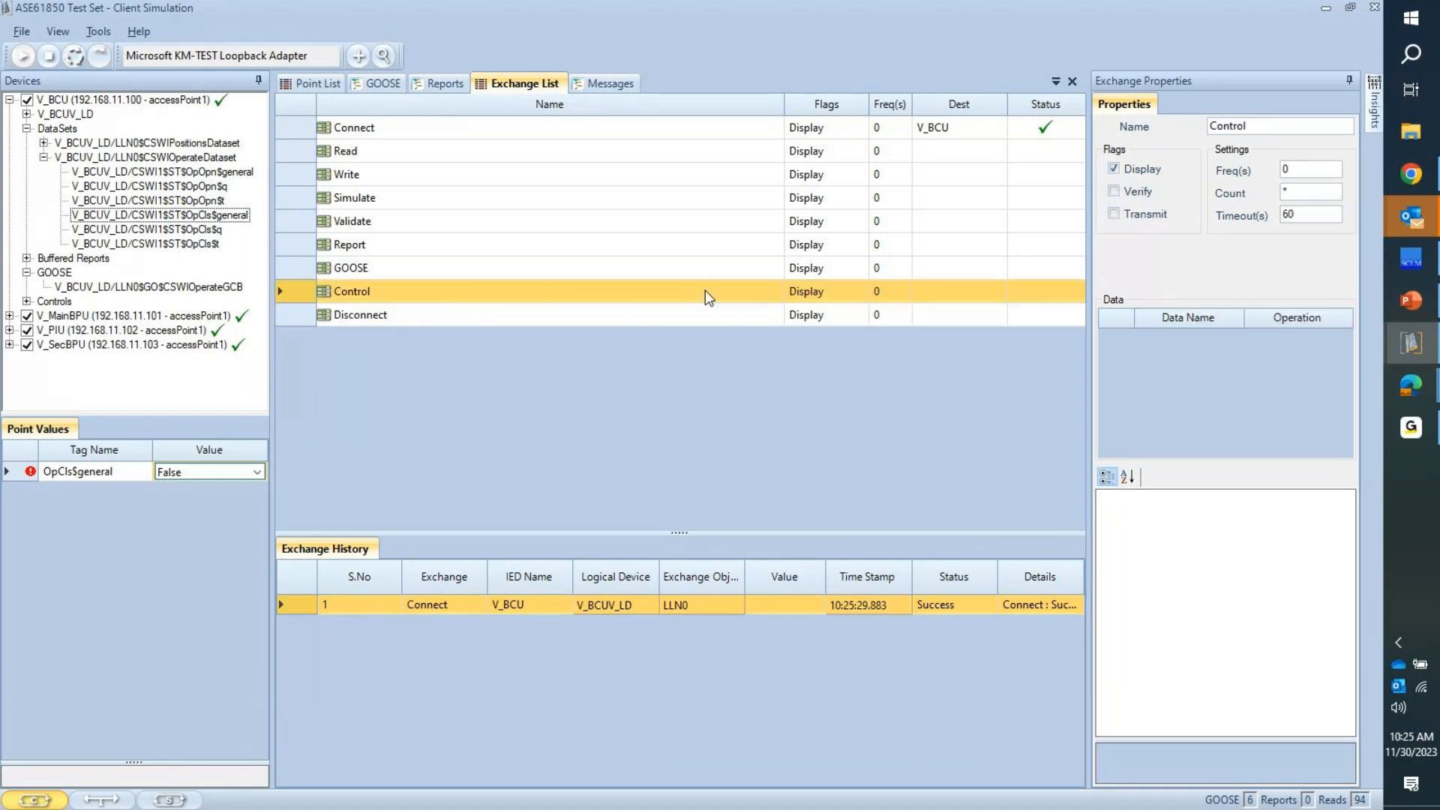
click(653, 314)
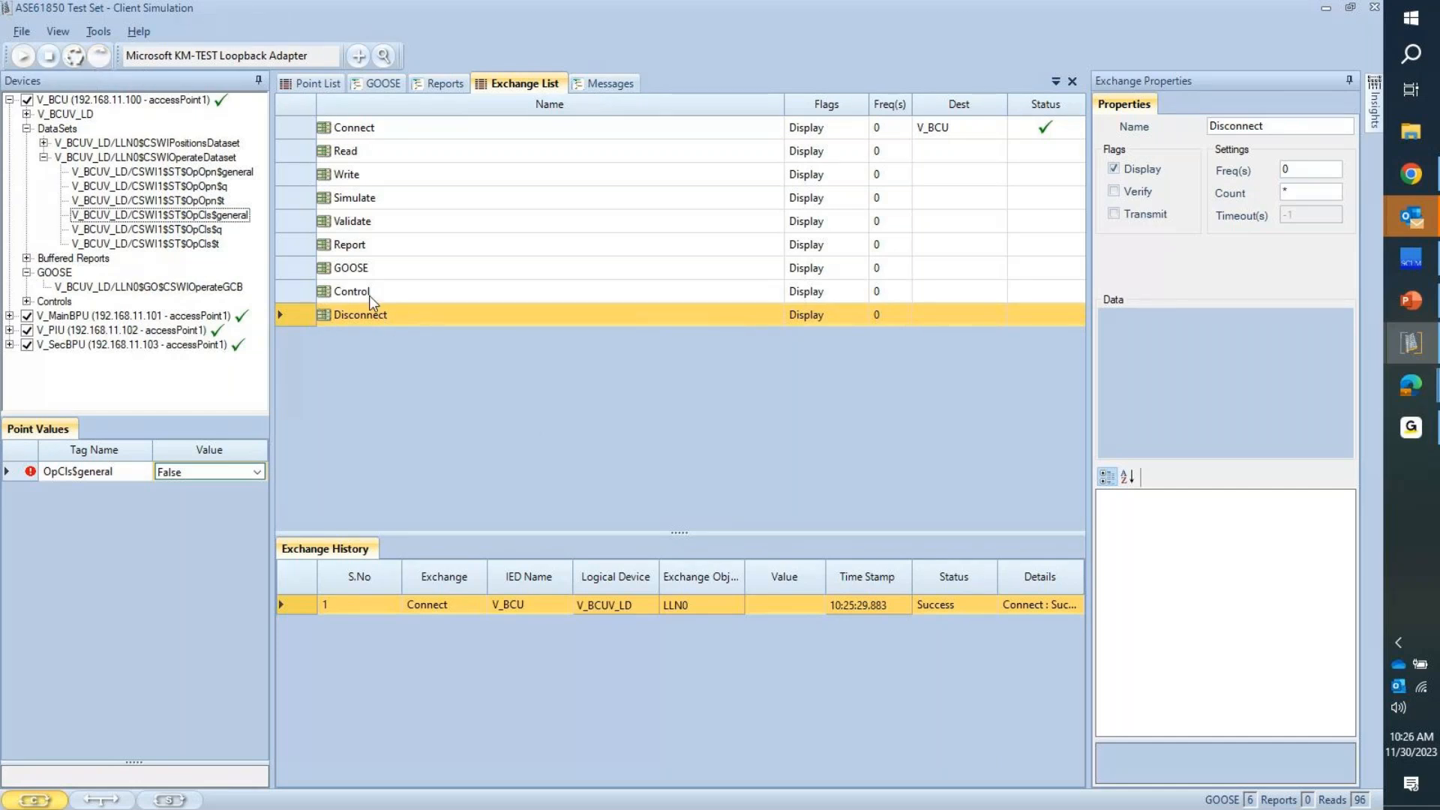
drag(160, 215, 405, 312)
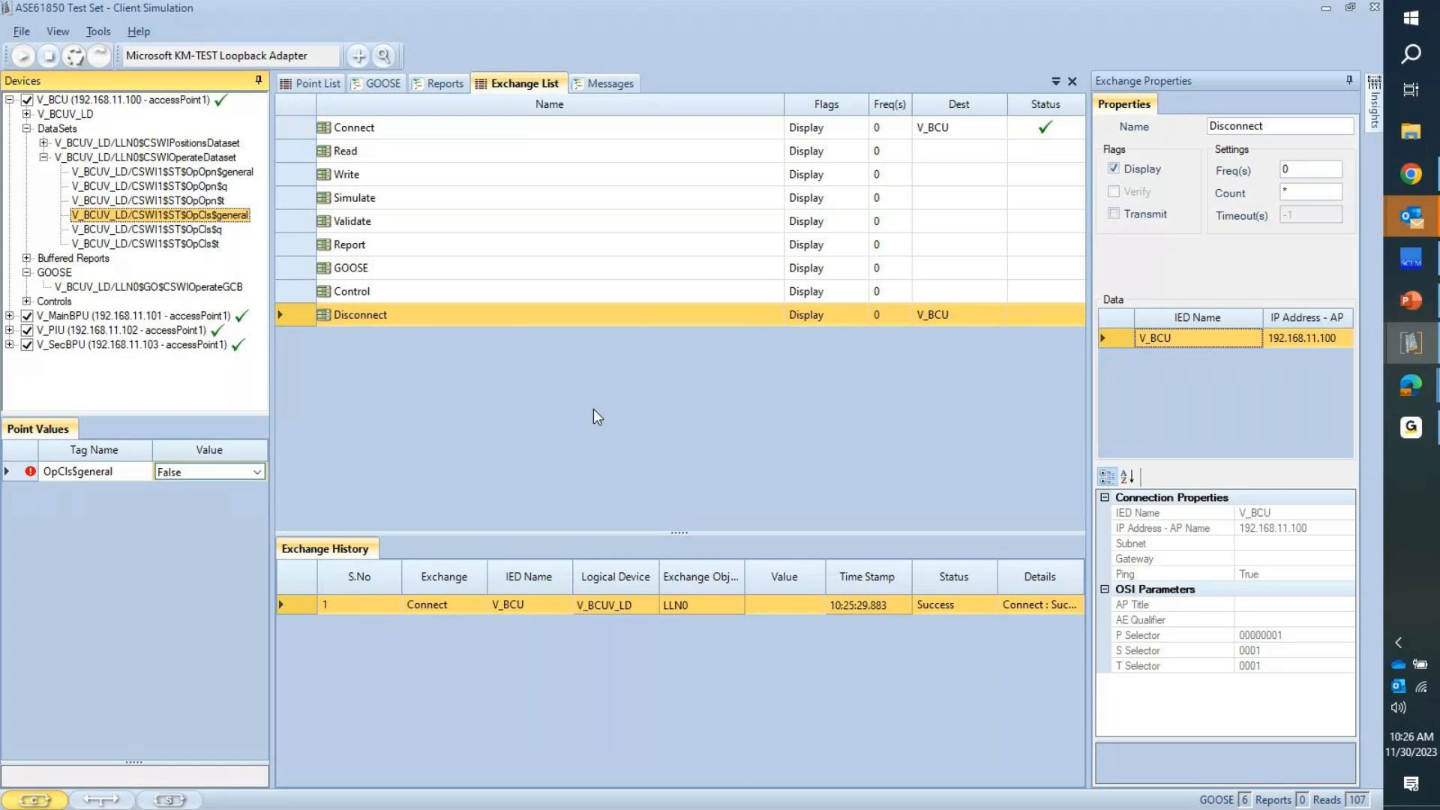
Step: Run the Disconnect exchange for V_BCU and re-enable V_BCU in the device list
click(444, 315)
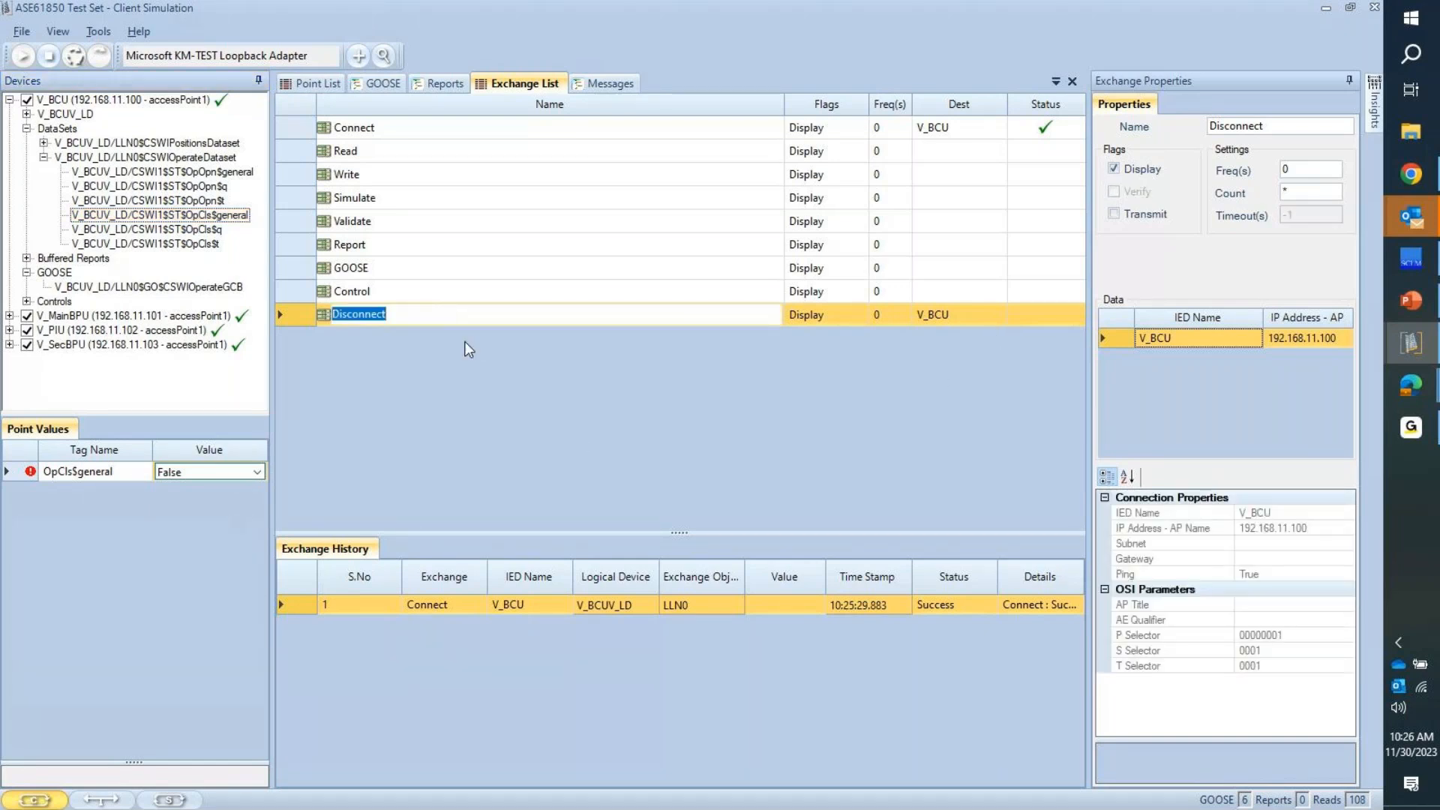
click(471, 296)
click(472, 312)
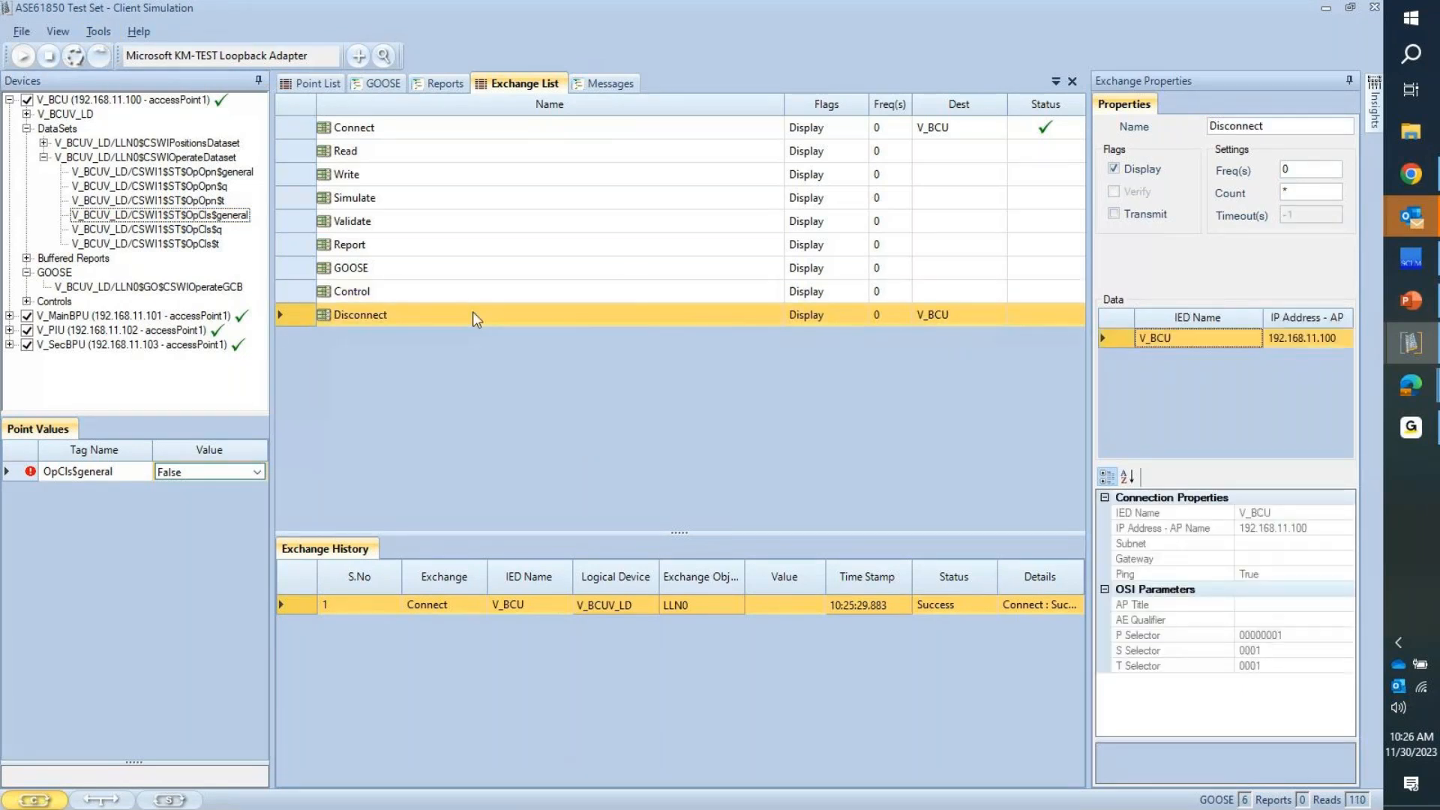
click(104, 61)
click(27, 100)
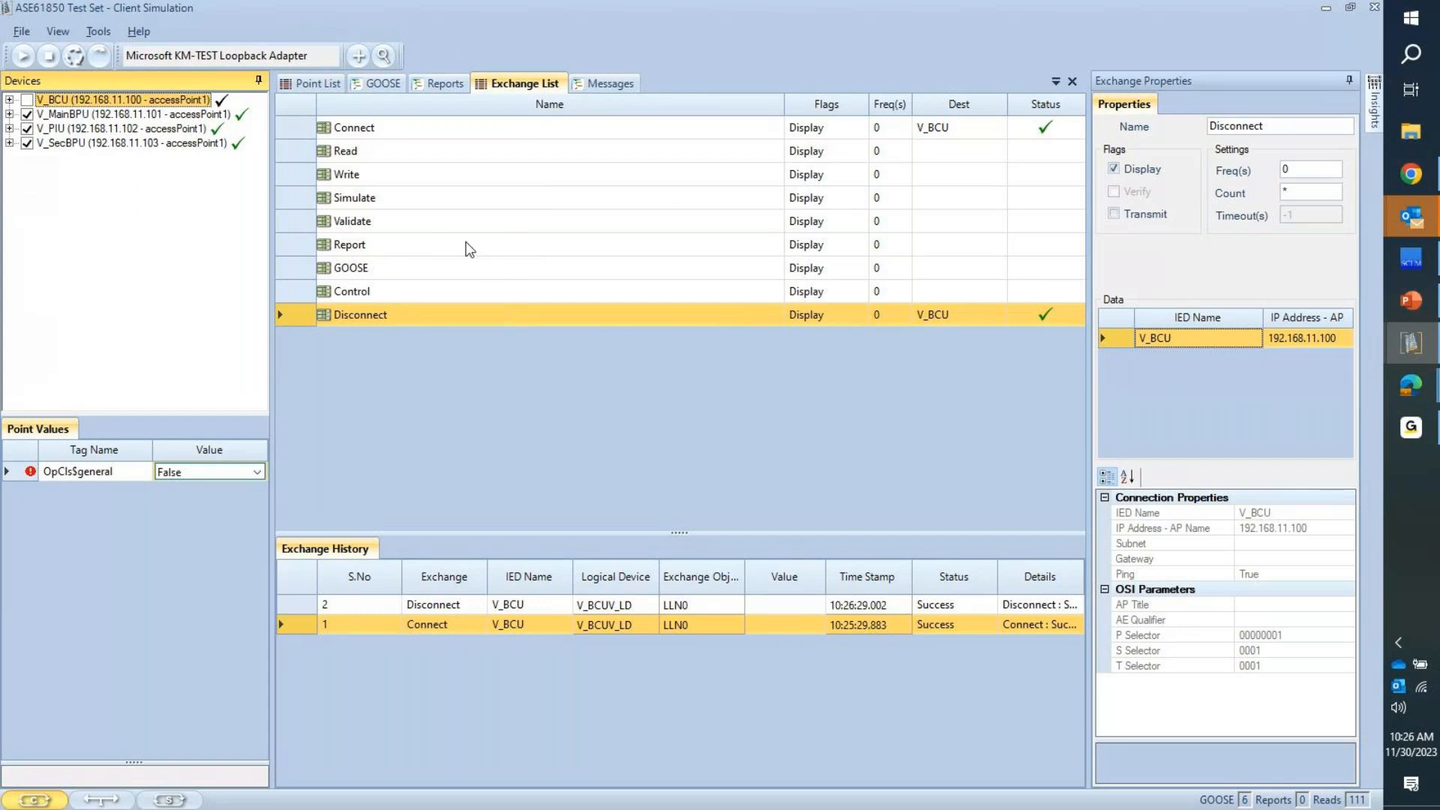
click(60, 127)
click(27, 100)
Step: Add the XCBR1$ST$Pos$stVal point from V_PIU's XCBRPositionDataset to the Read exchange
click(78, 128)
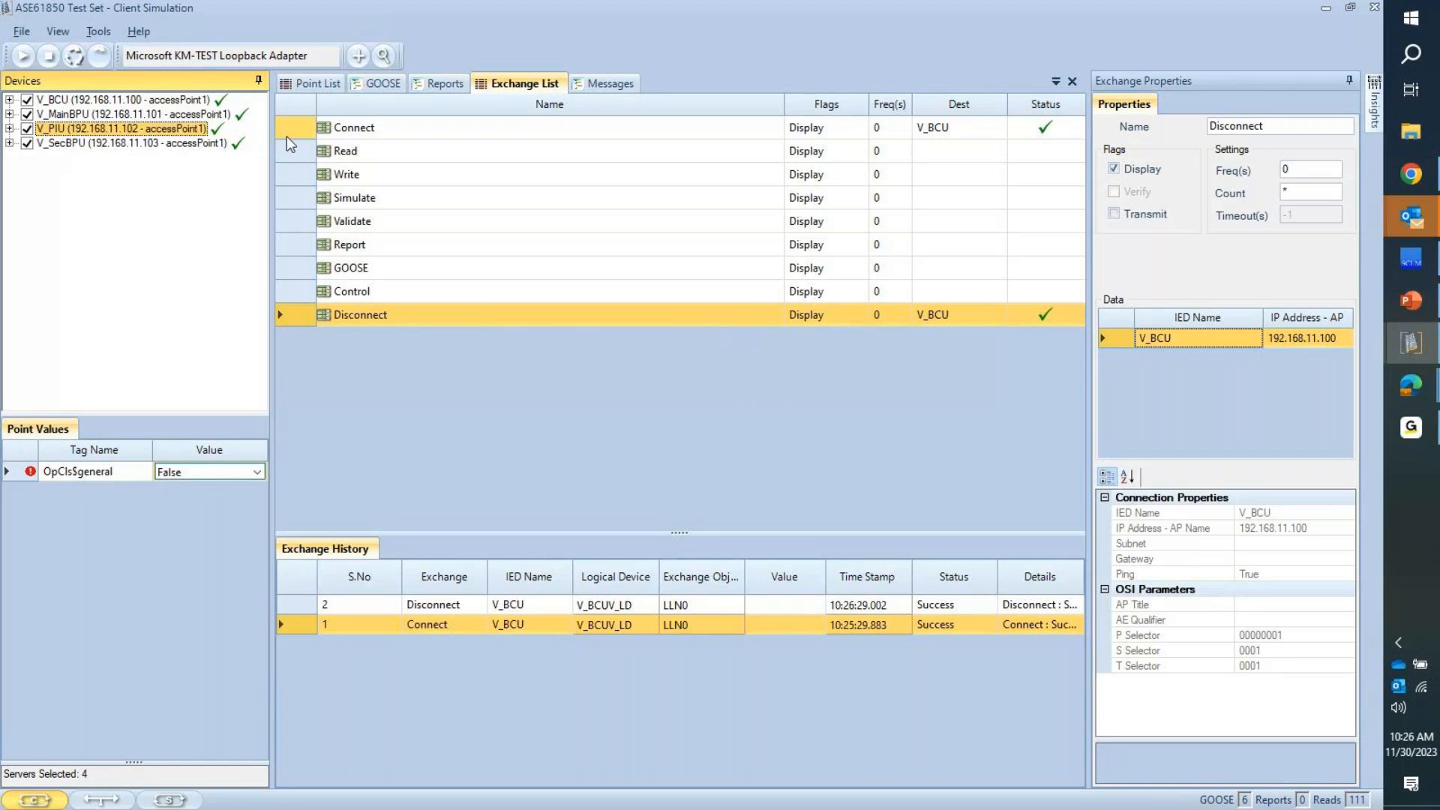
drag(75, 130, 144, 134)
click(10, 128)
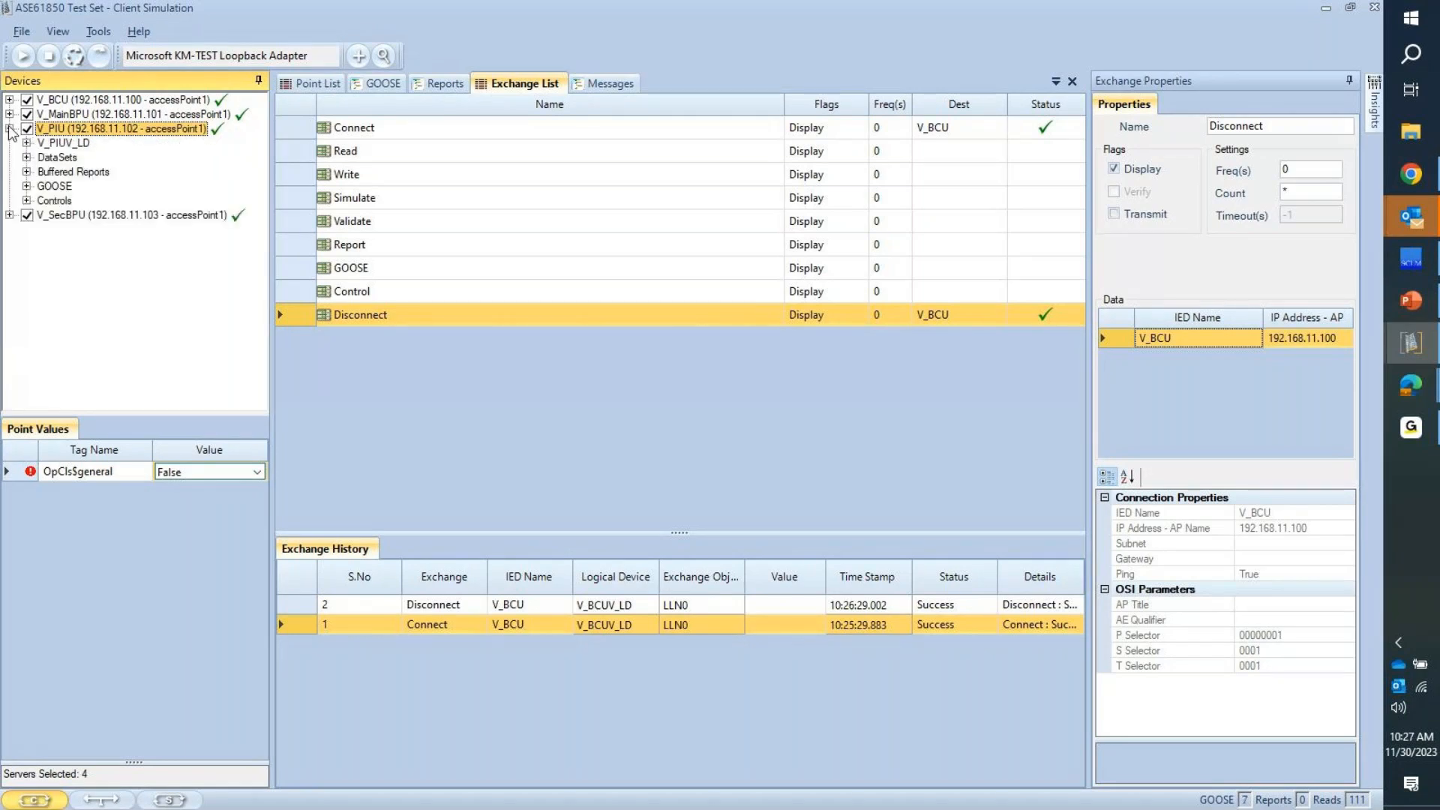
click(26, 158)
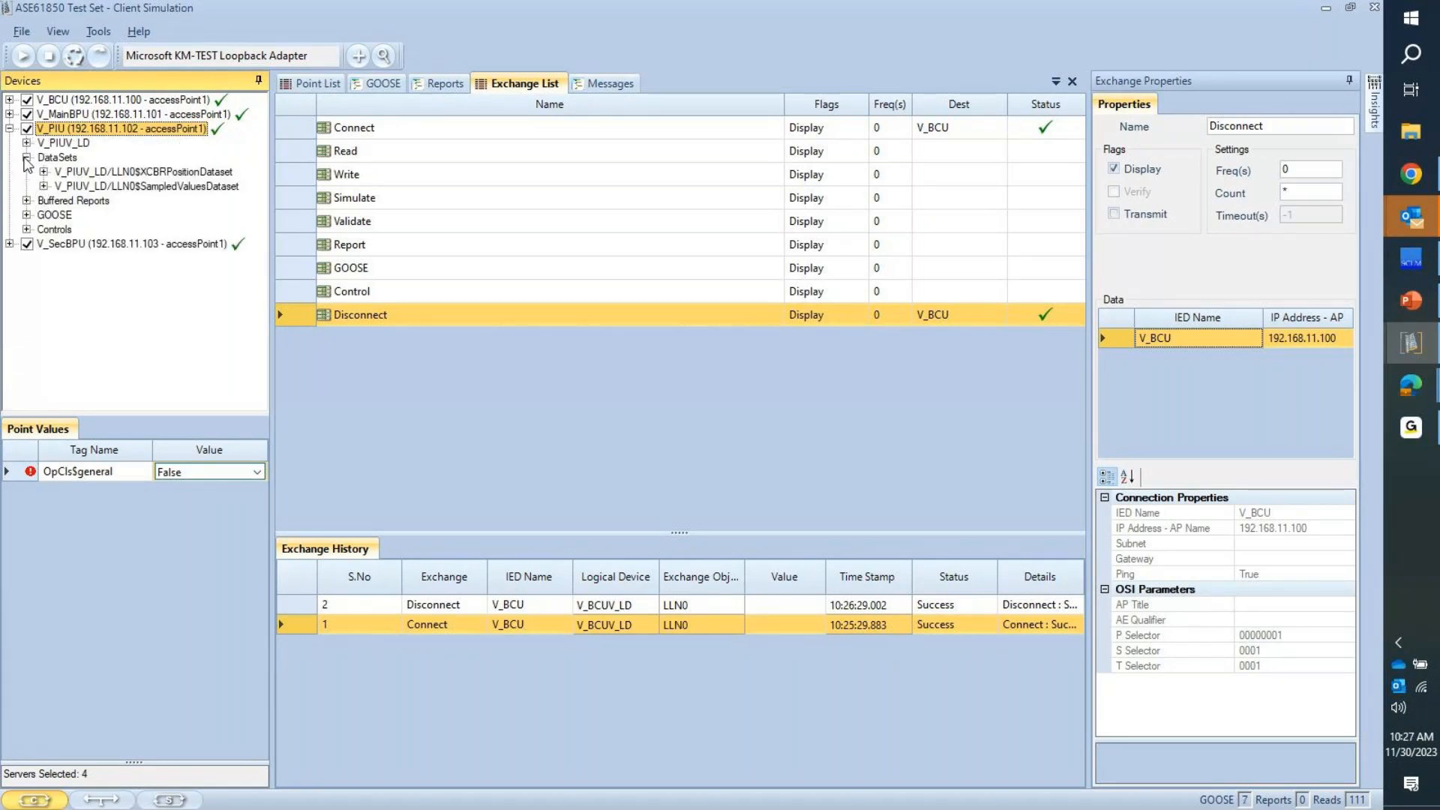
click(87, 172)
click(43, 172)
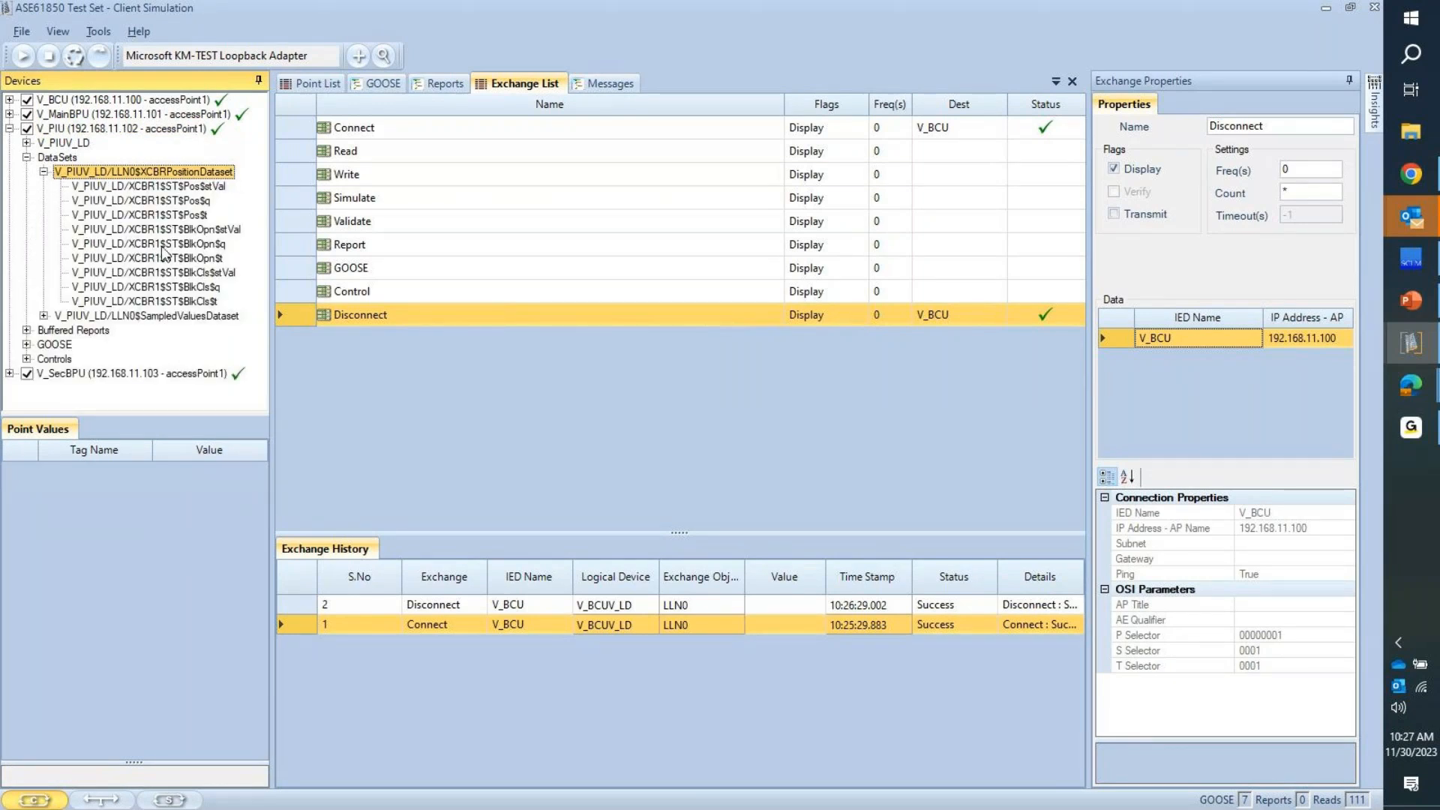
click(149, 187)
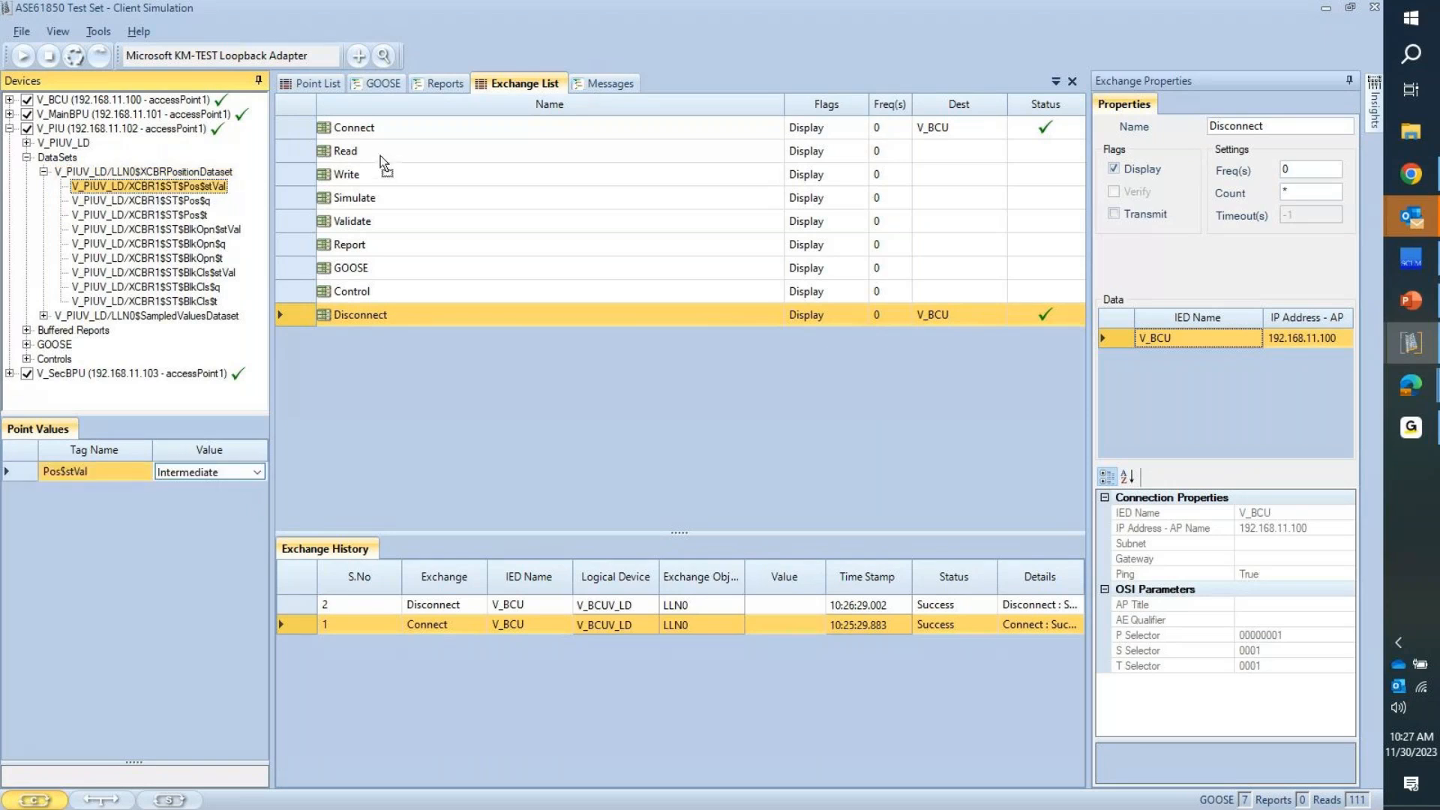
click(383, 160)
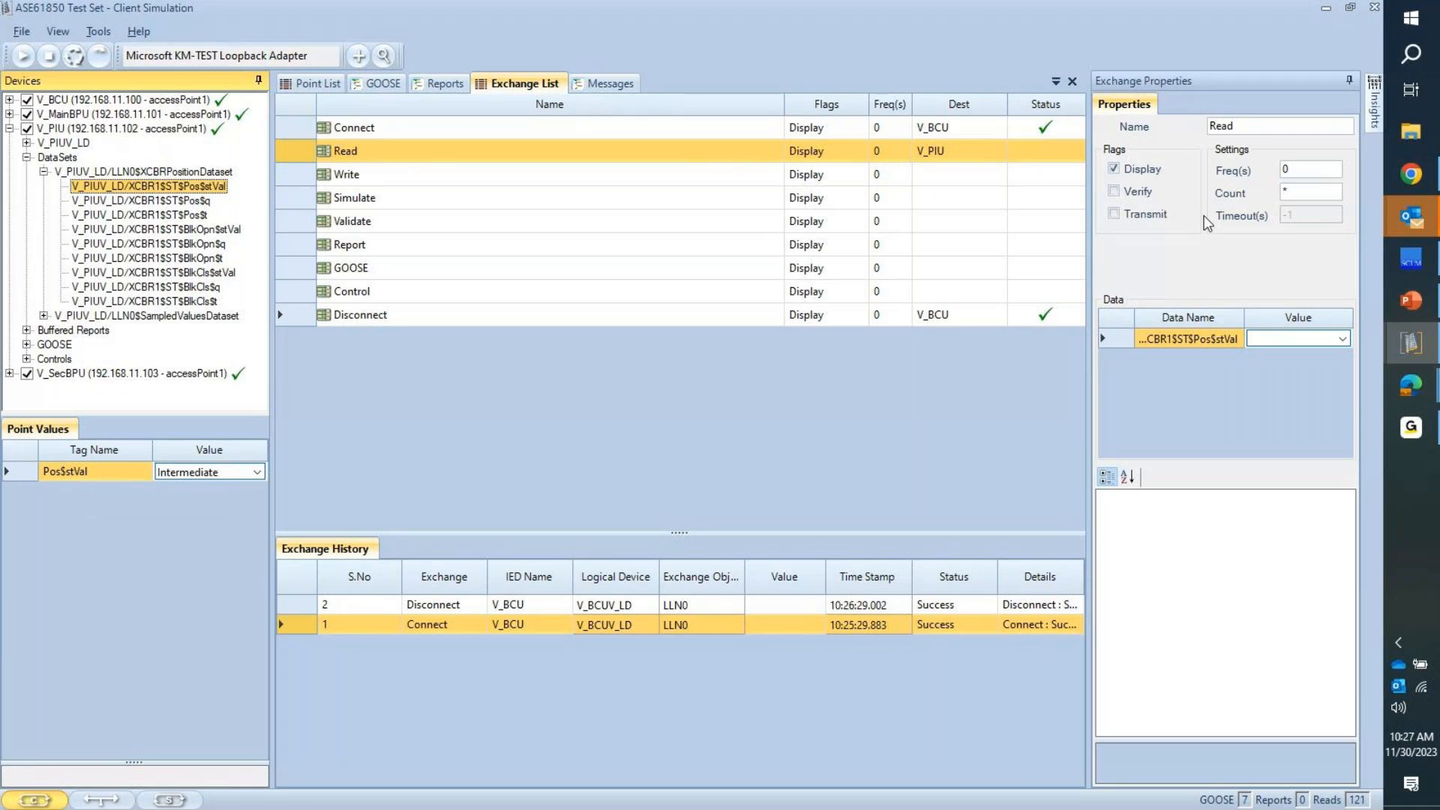
Step: Run the Read exchange for V_PIU and view the details of its exchange history entry
click(694, 225)
click(700, 272)
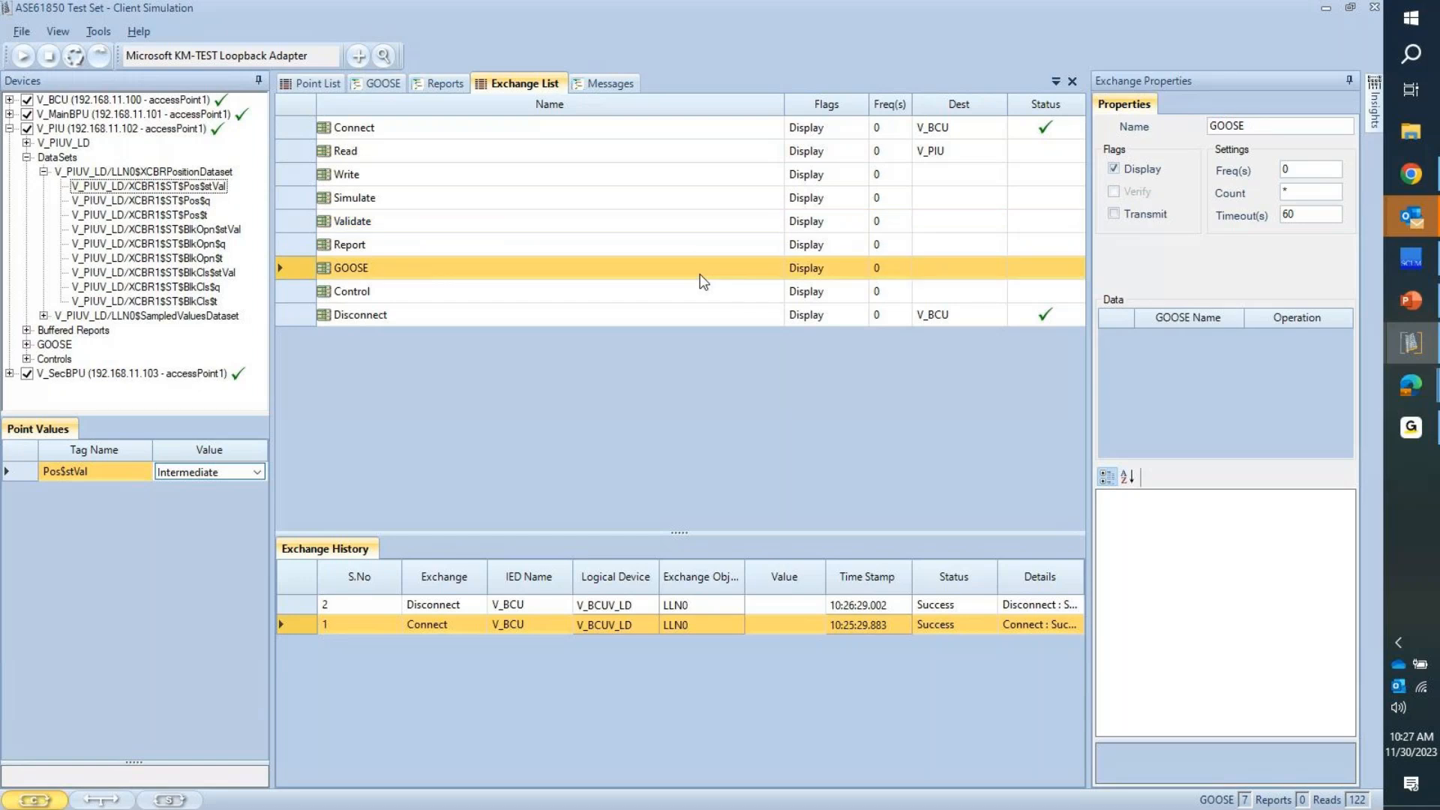
click(674, 153)
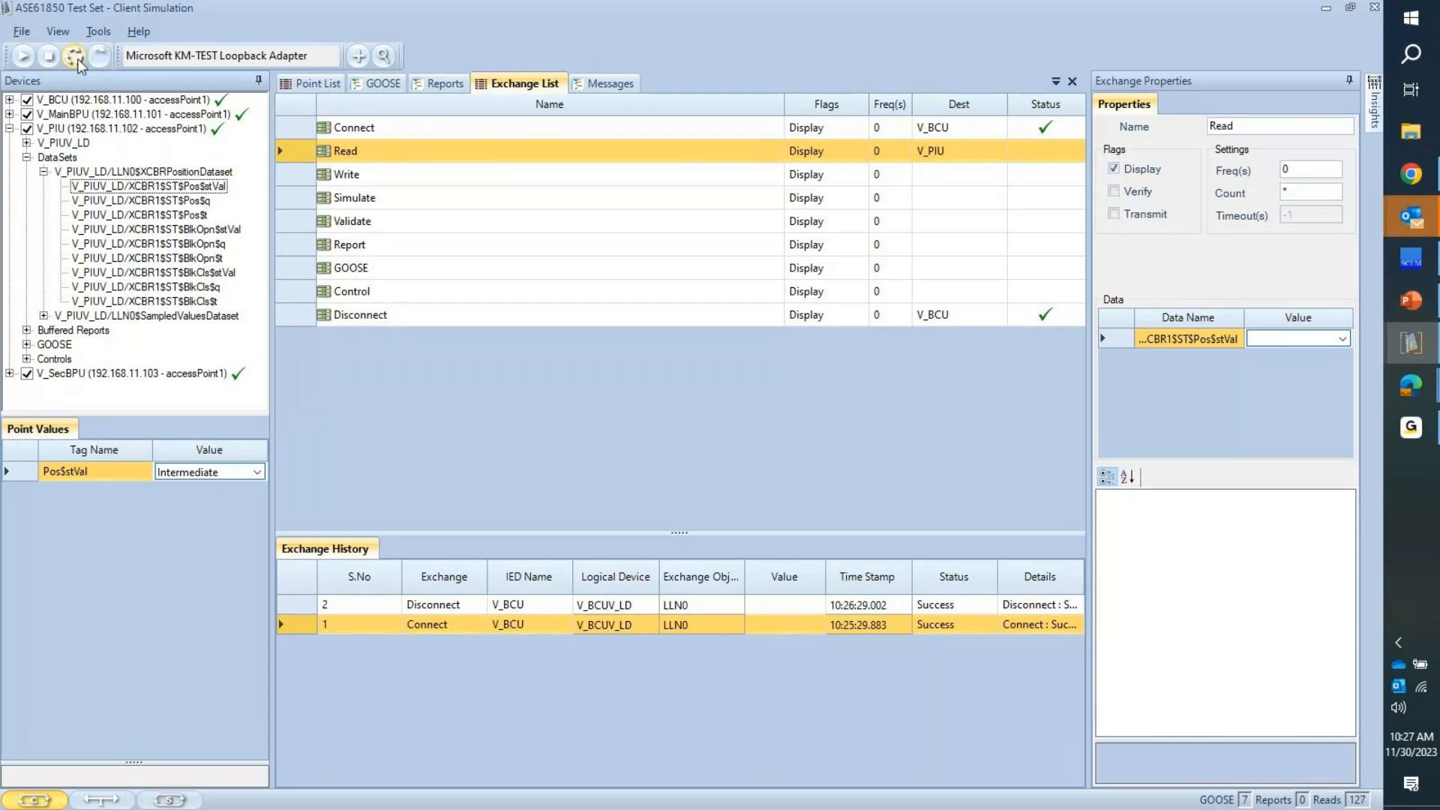
click(1285, 170)
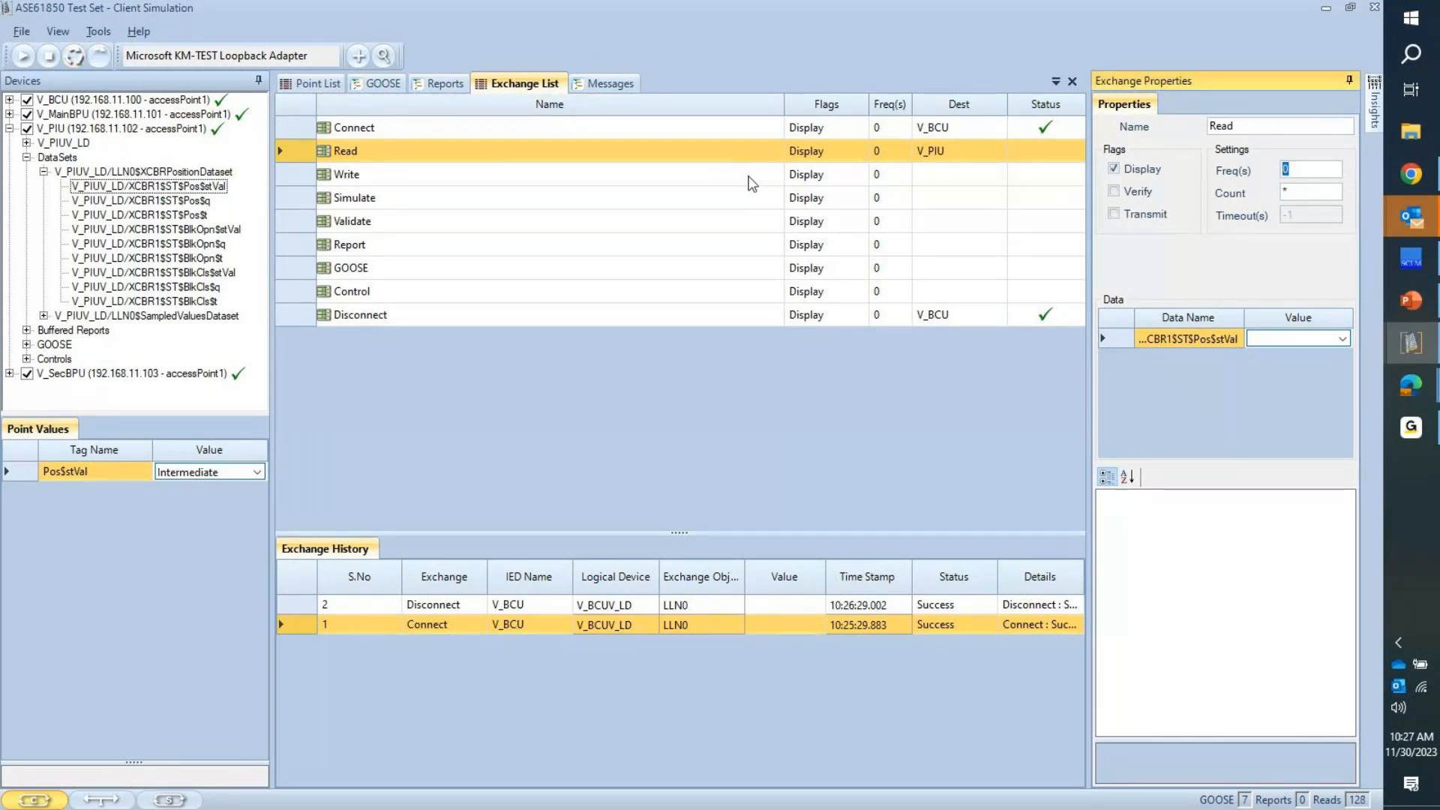
click(697, 152)
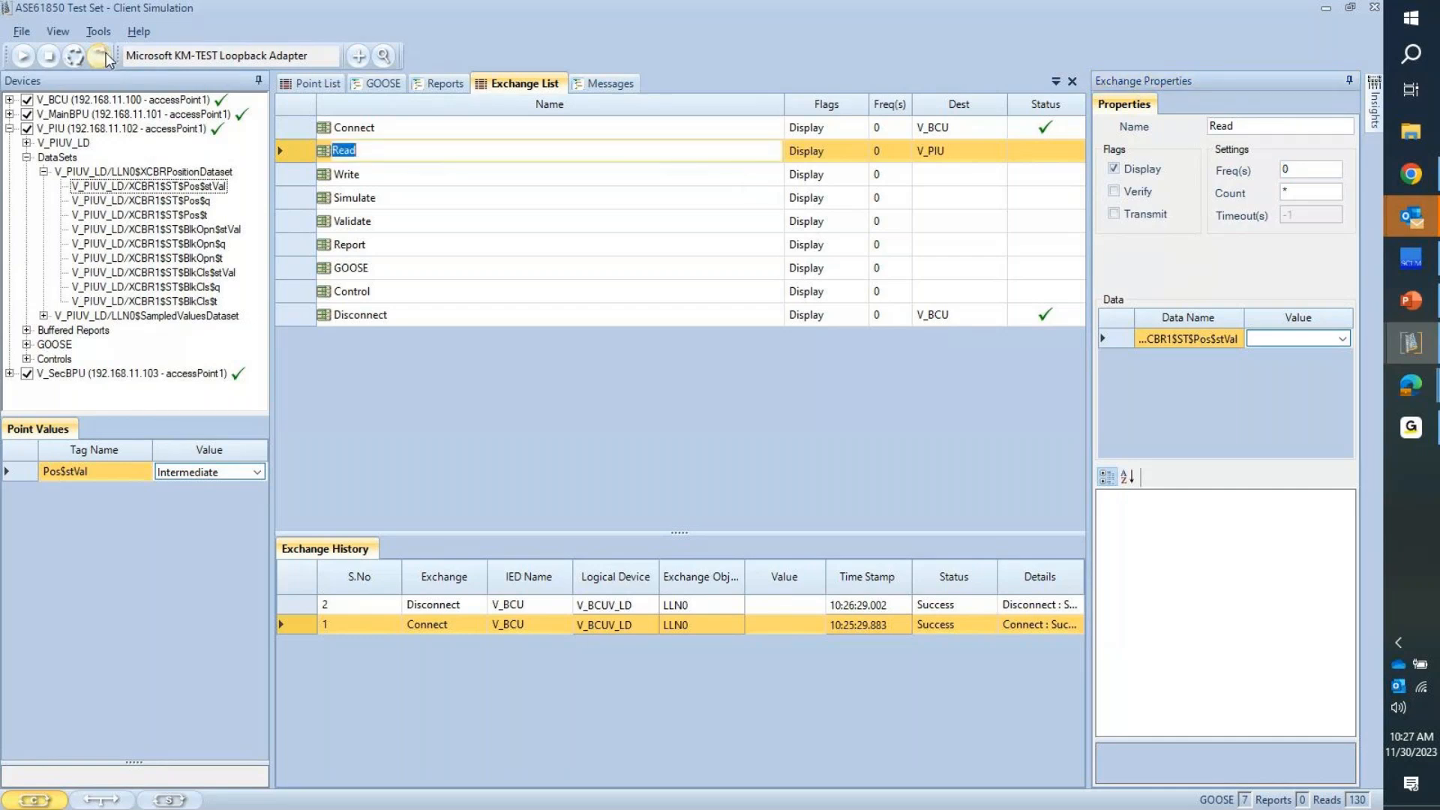
click(106, 55)
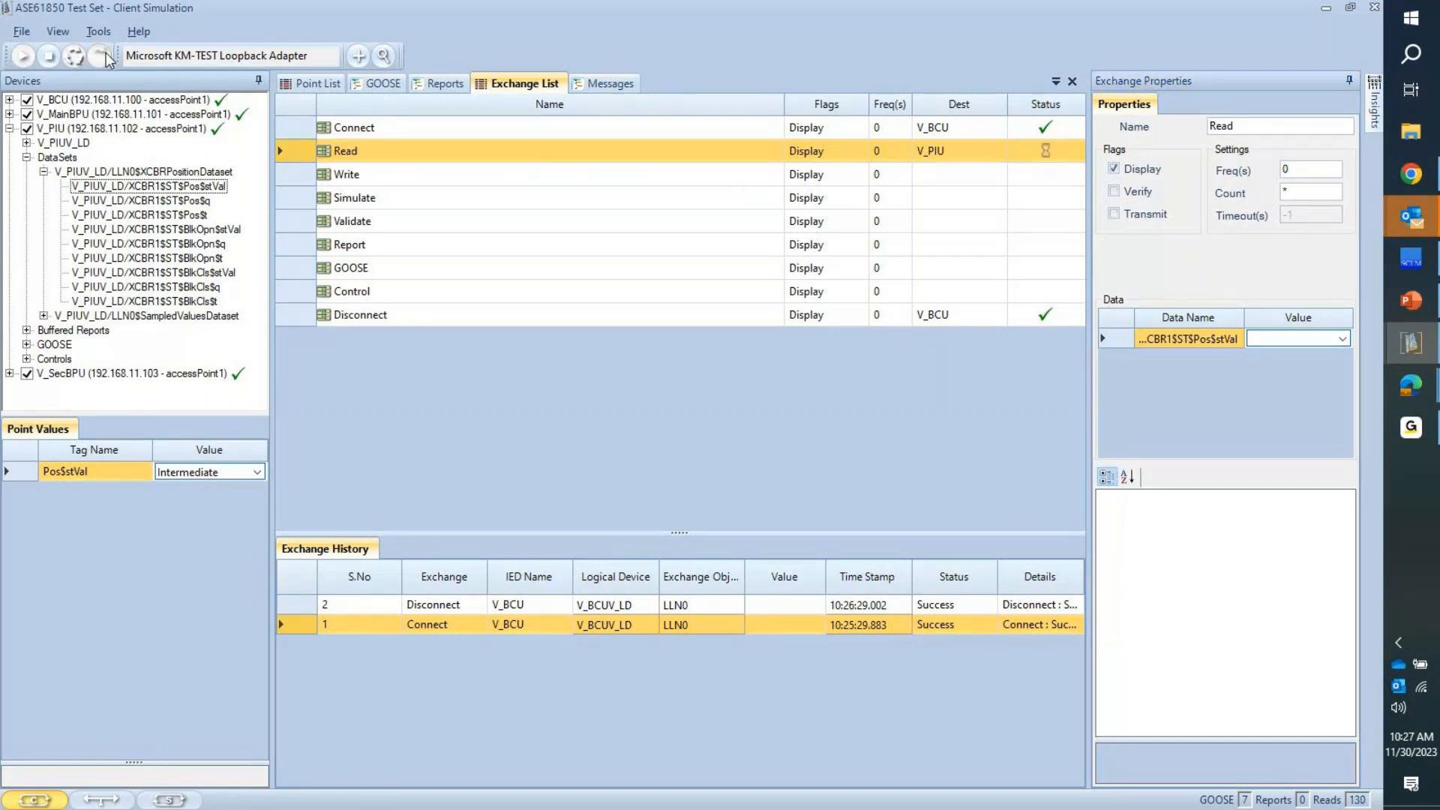
click(1031, 609)
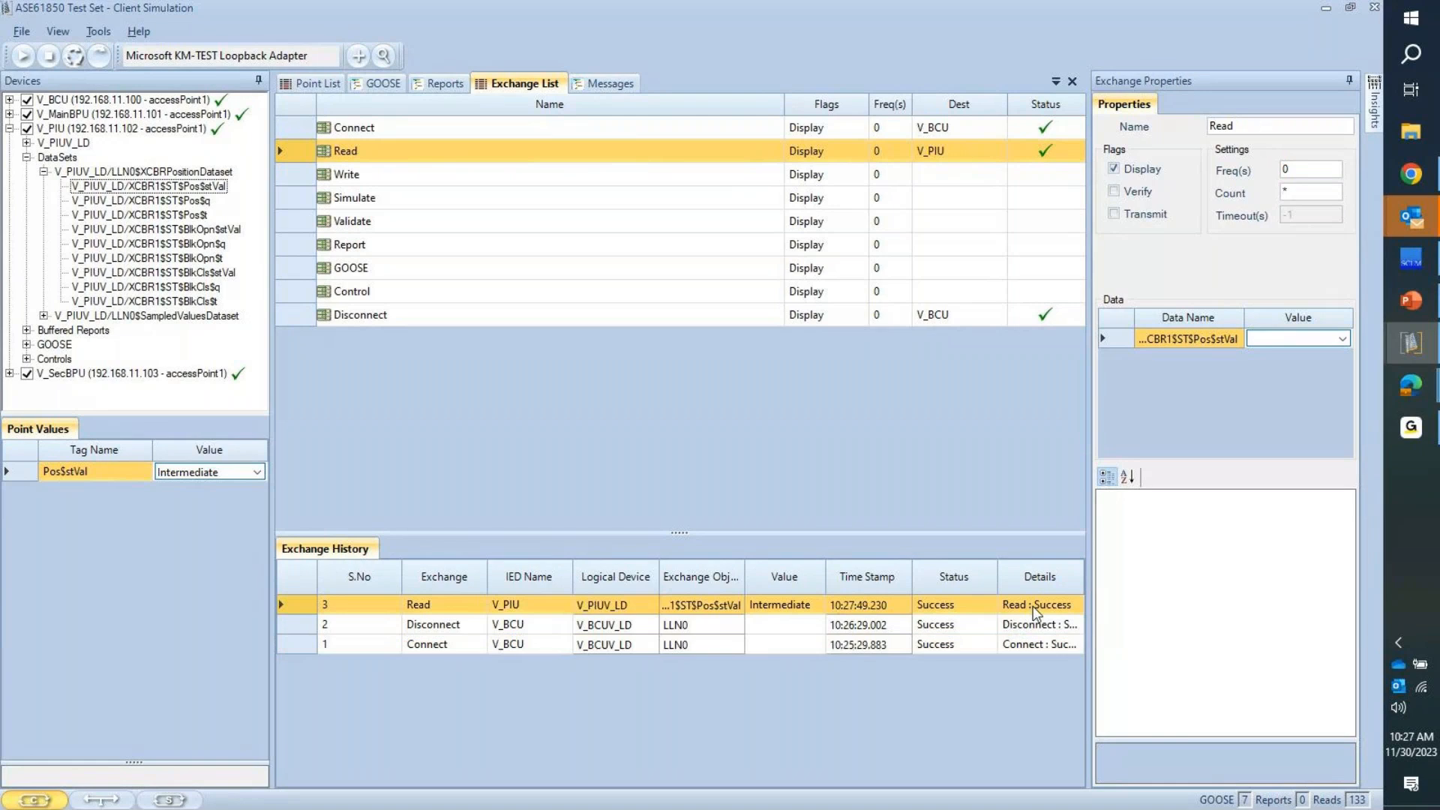
double_click(1032, 609)
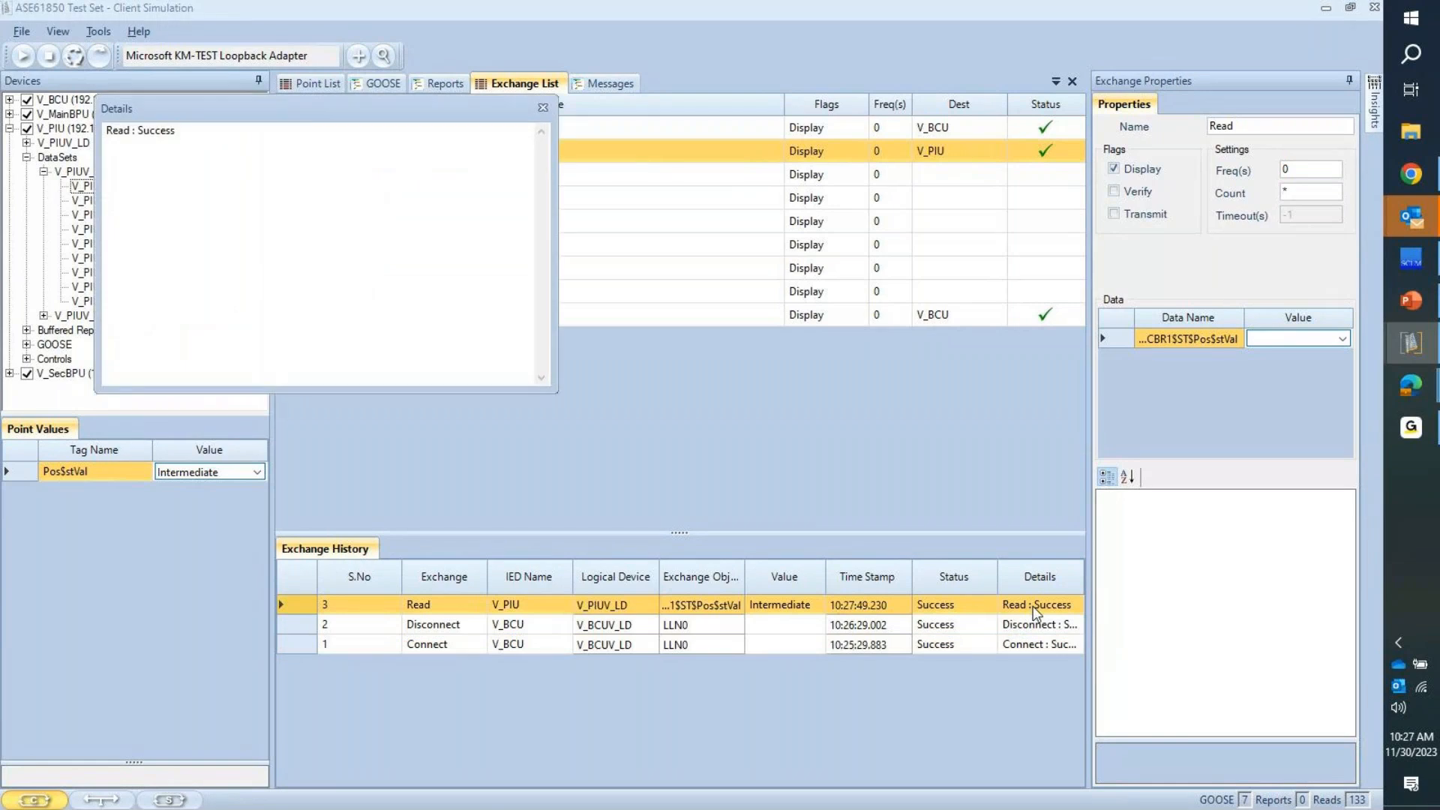
click(541, 109)
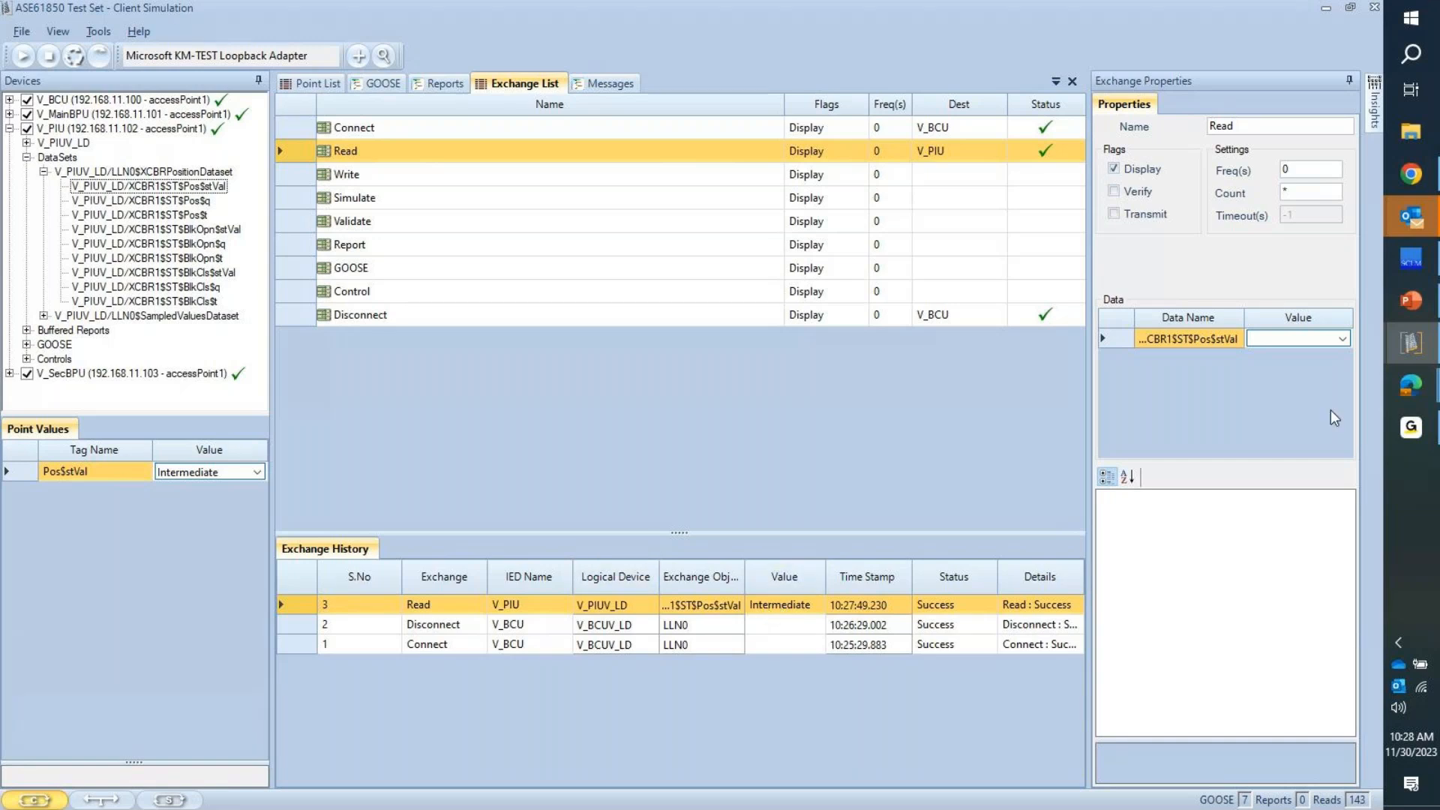
Step: Switch to the server simulation and set Pos$stVal in V_PIU's XCBRPositionDataset to Off / Open
mouse_move(1411, 362)
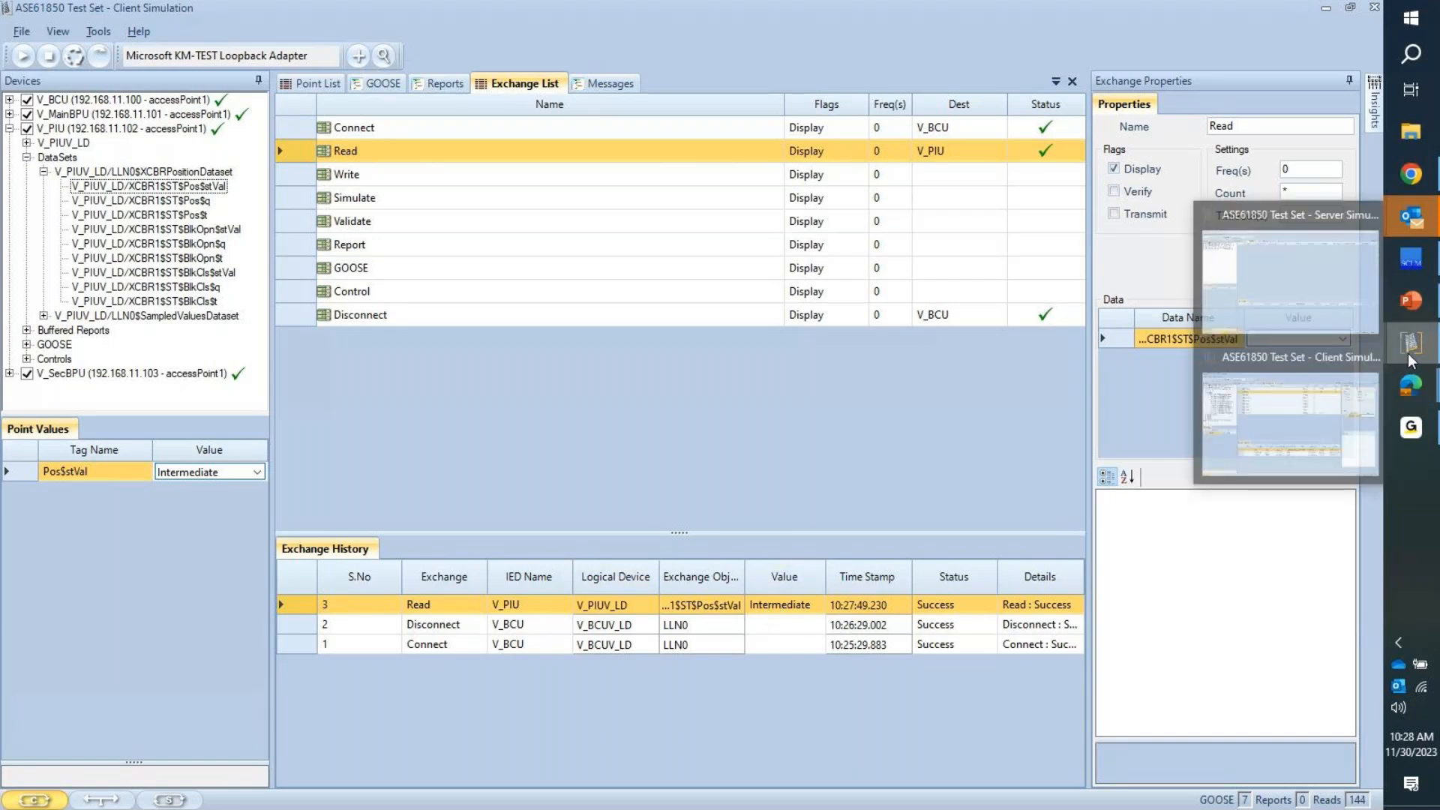
click(1290, 270)
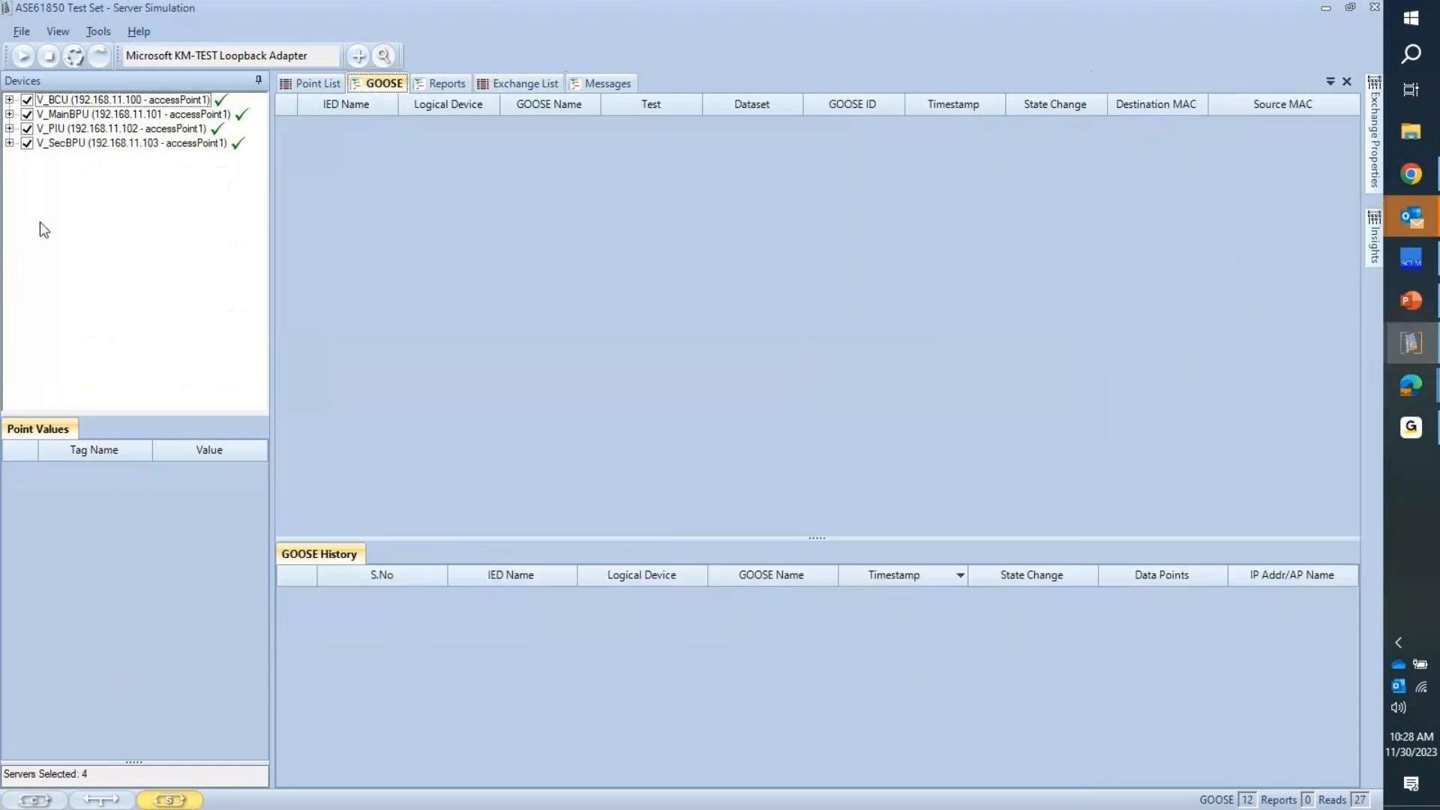
click(9, 128)
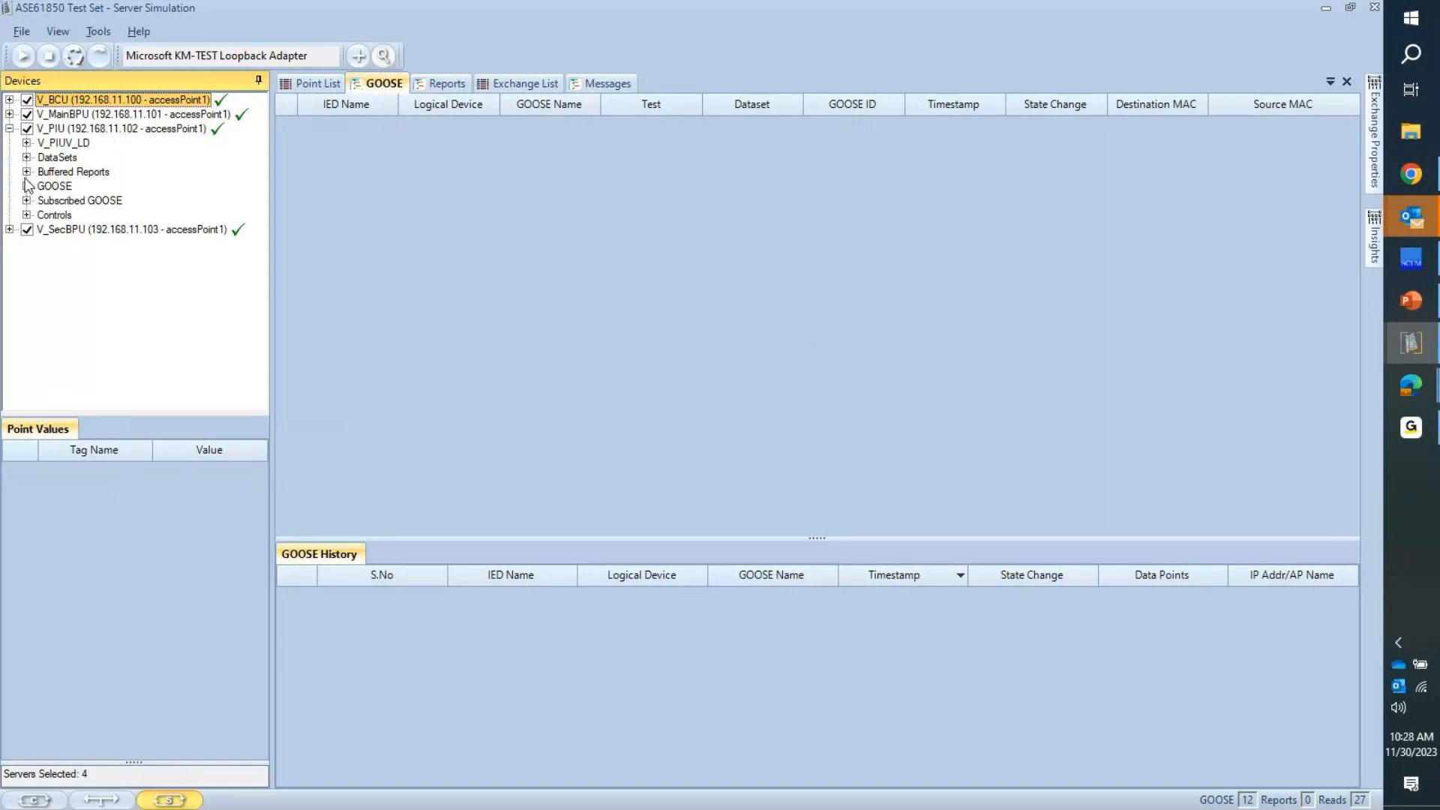
click(27, 157)
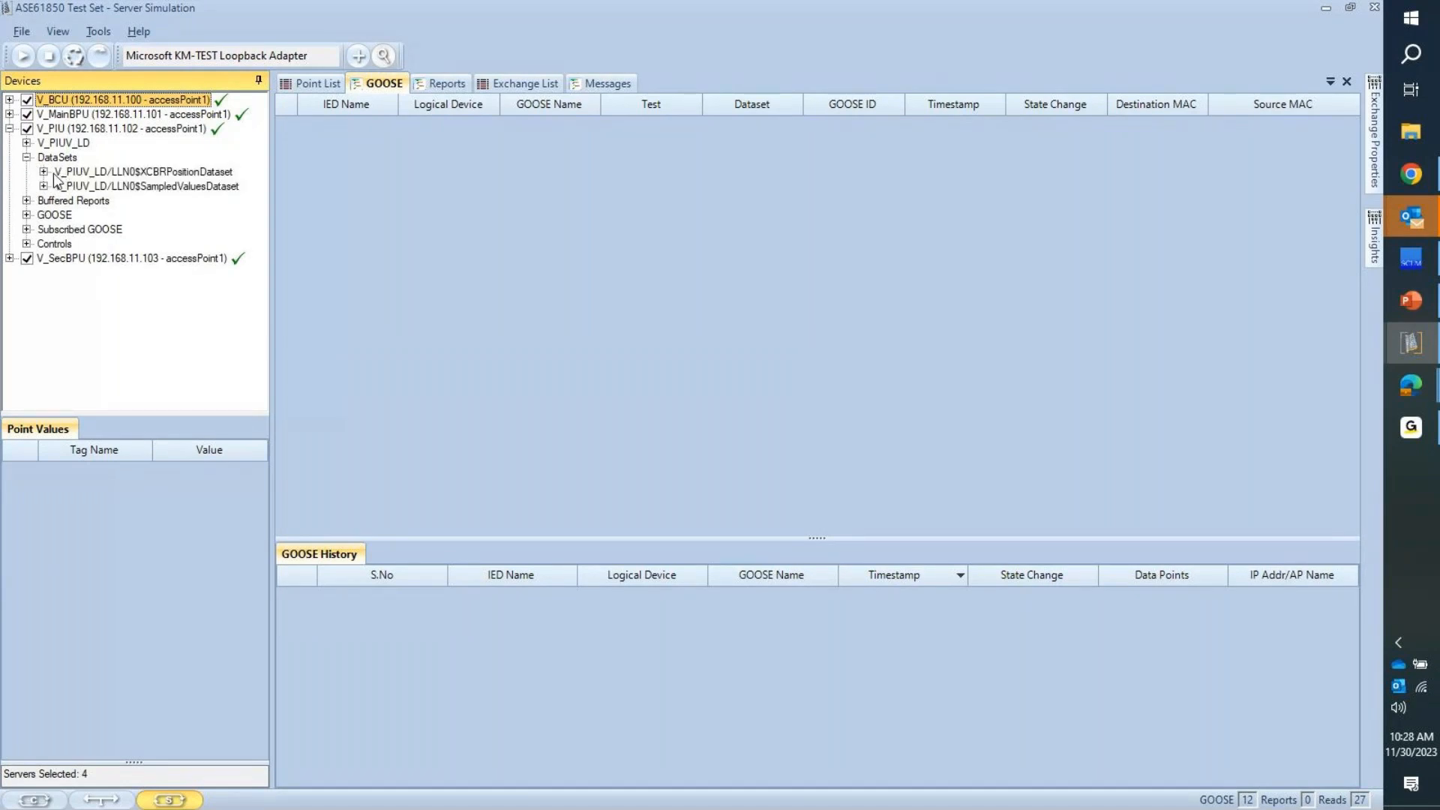
click(44, 172)
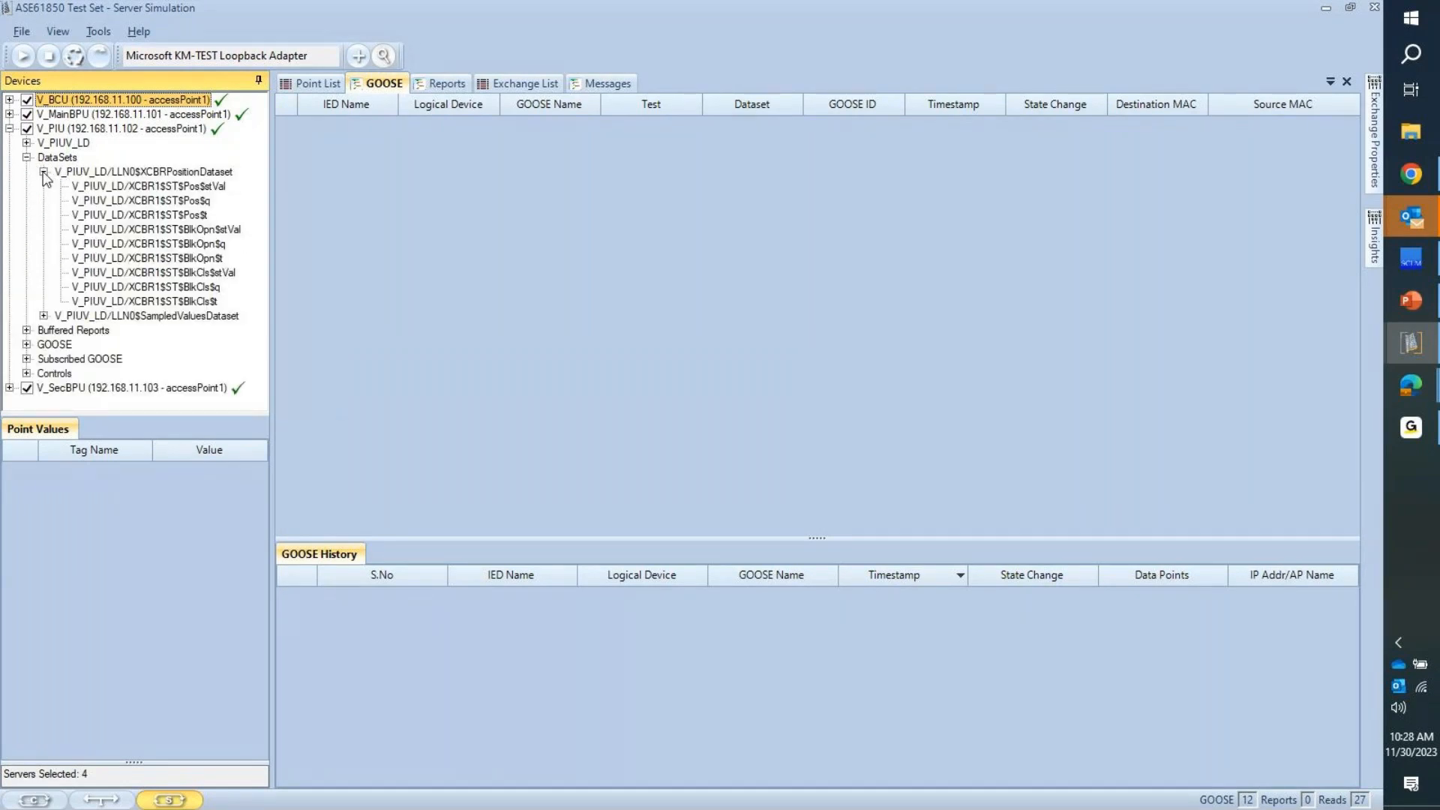
click(120, 186)
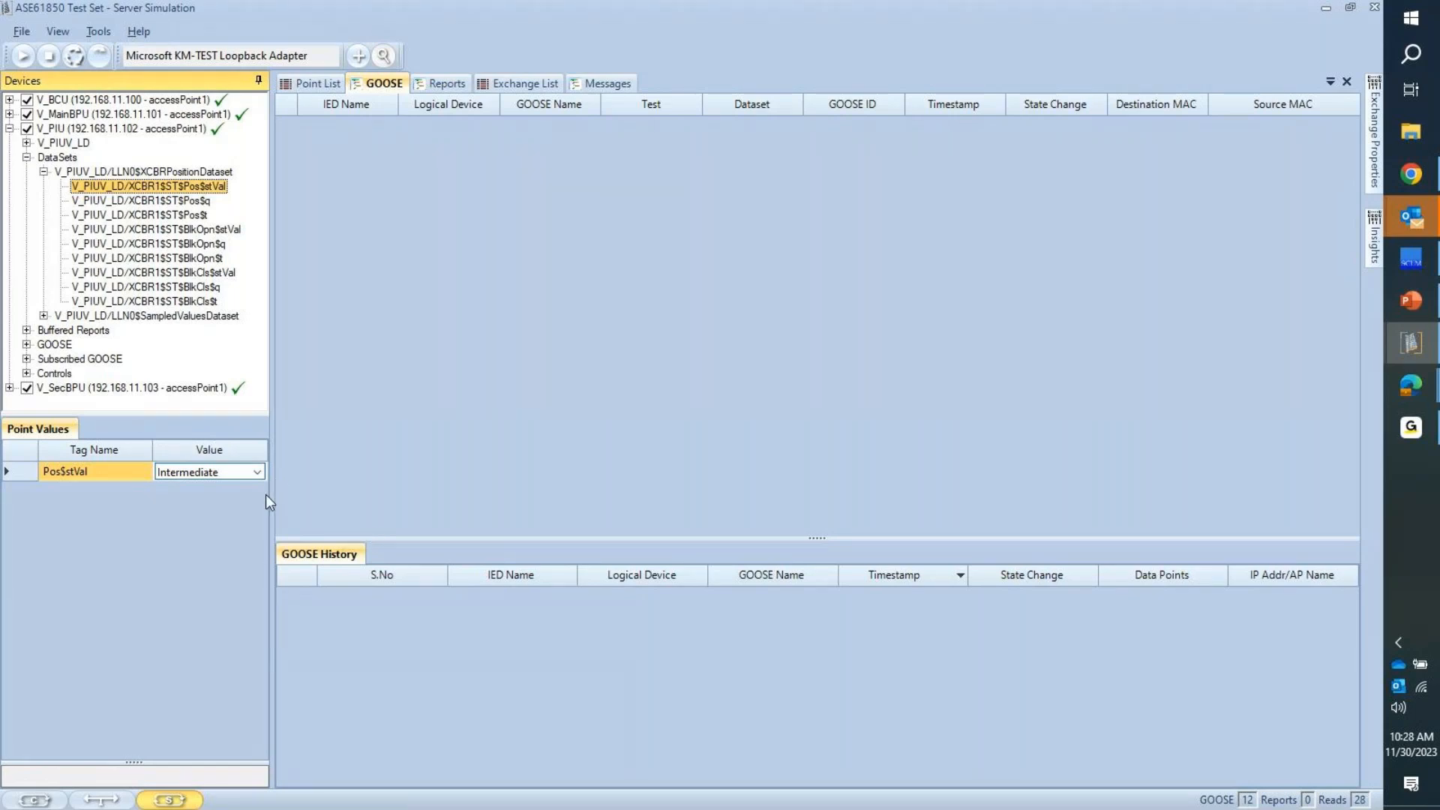
click(260, 474)
click(258, 473)
click(244, 504)
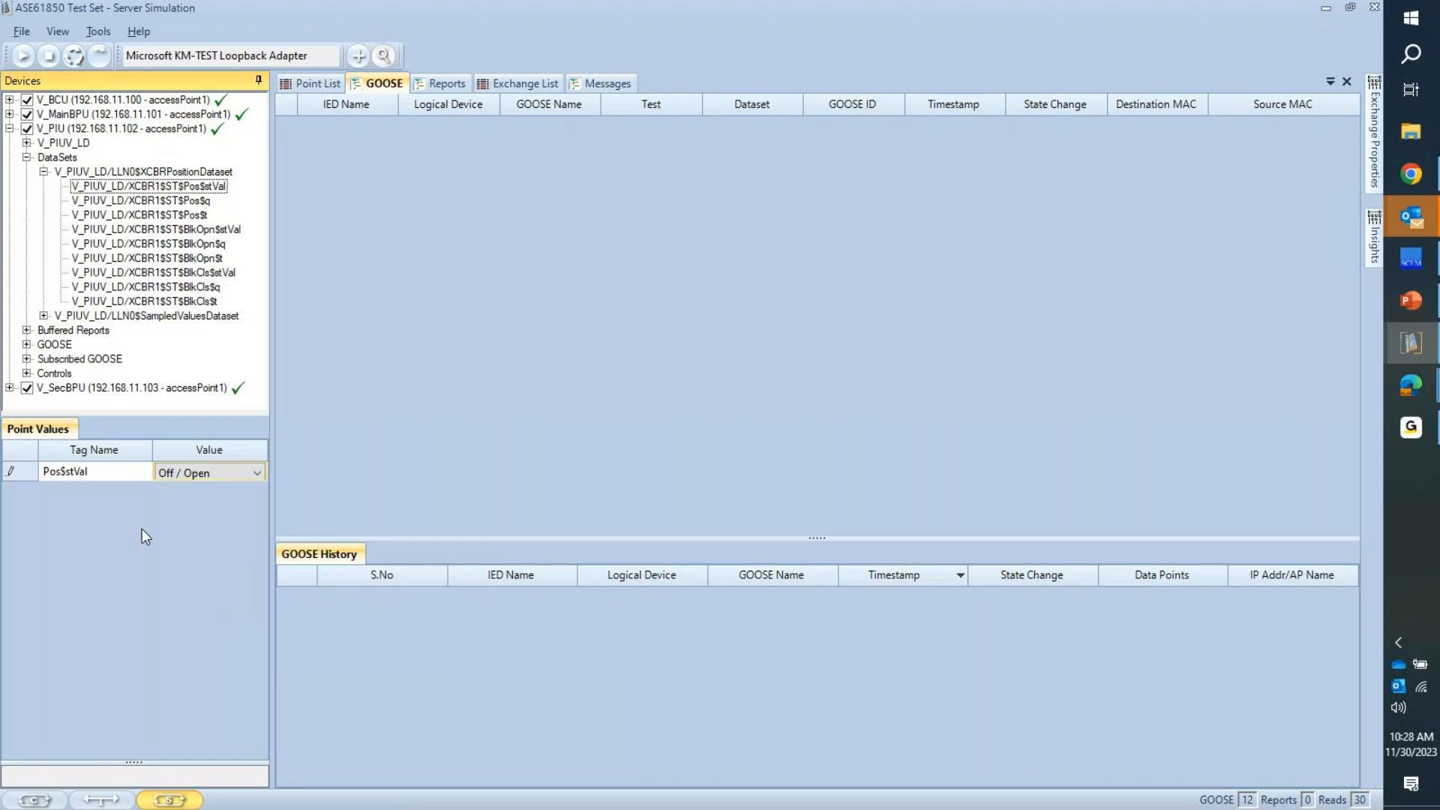
click(173, 539)
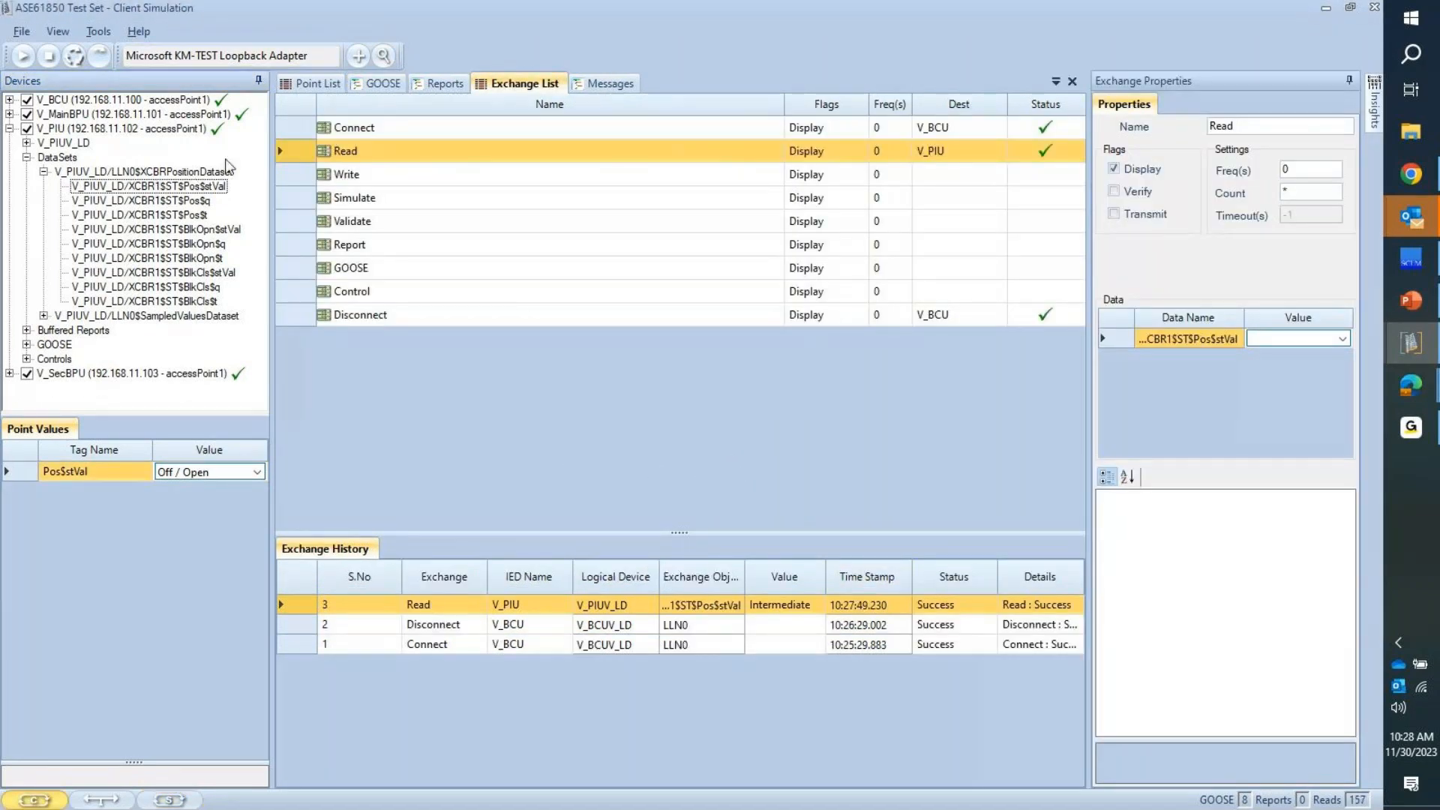
Step: Run the Read exchange for V_PIU's Pos$stVal again in the client simulation
click(449, 174)
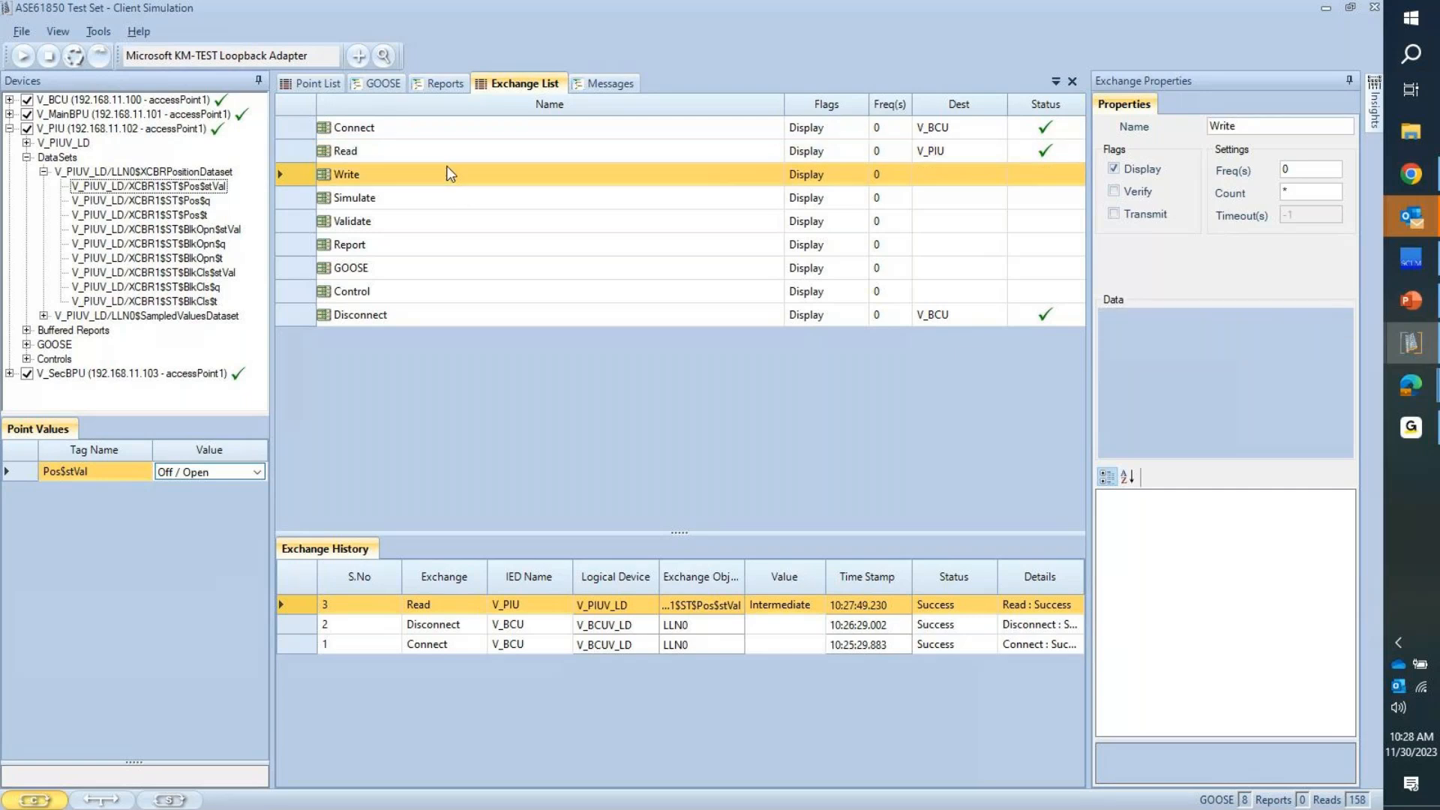
click(403, 150)
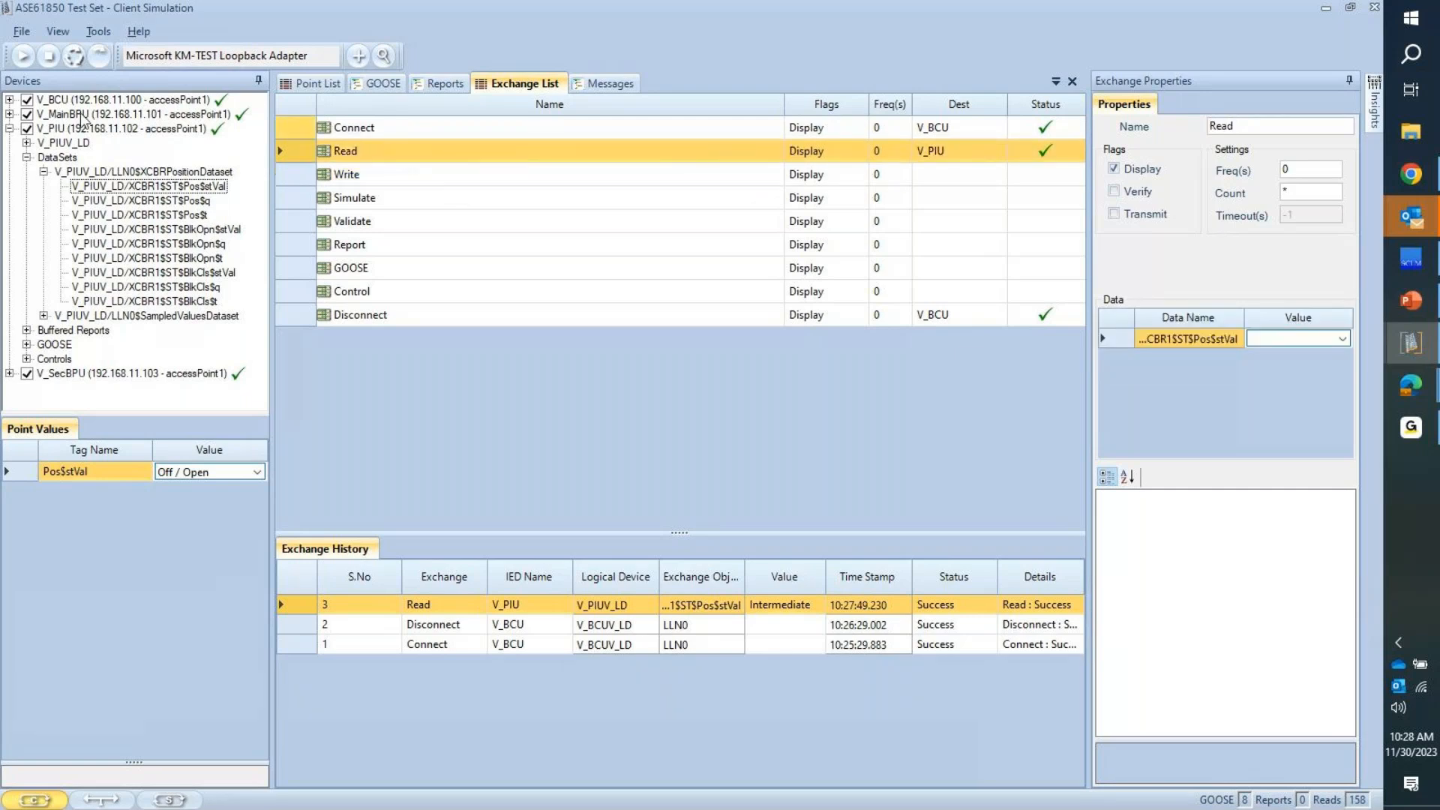
click(99, 57)
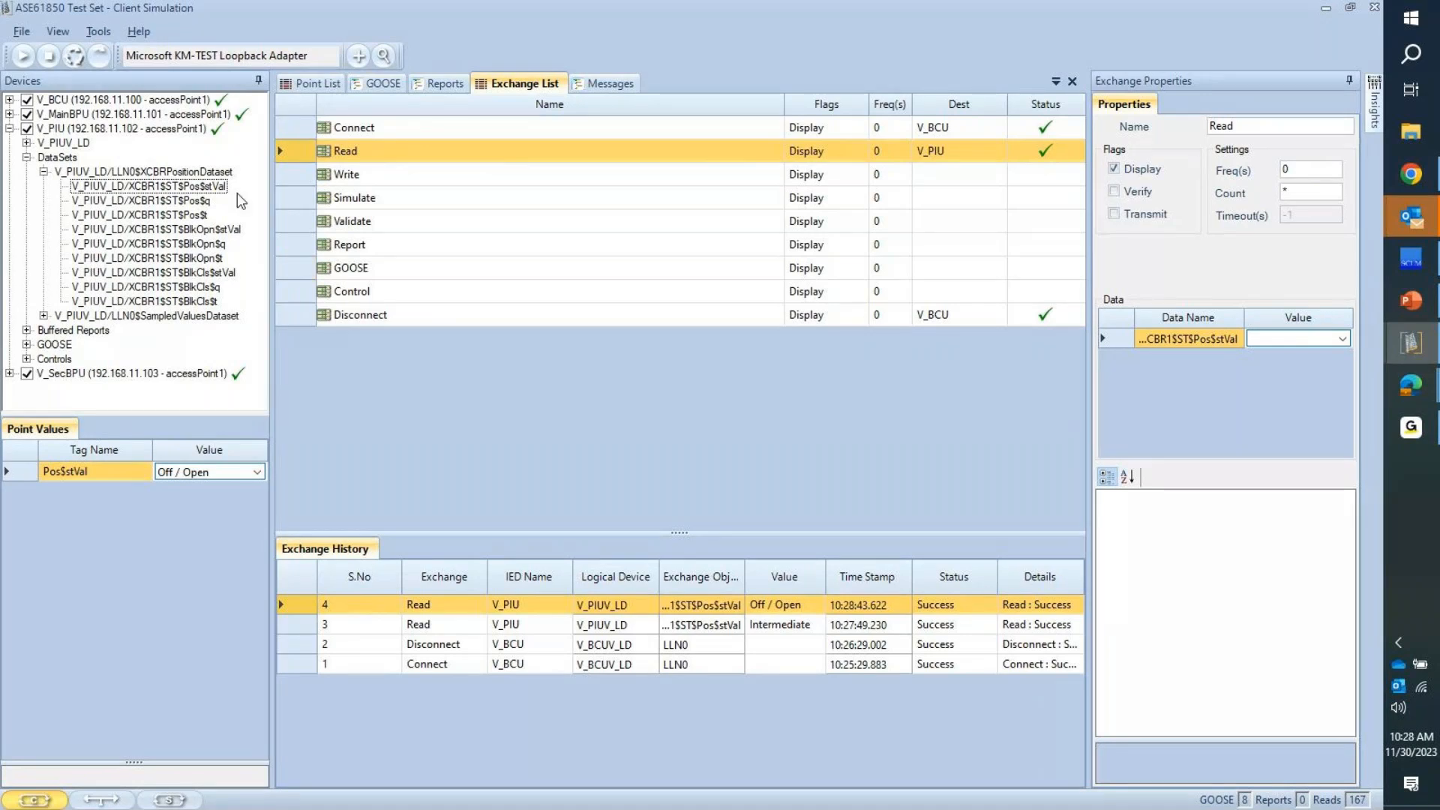
Step: Add V_PIU's XCBR1$ST$BlkOpn$stVal point to the Read exchange as a second data item
click(178, 231)
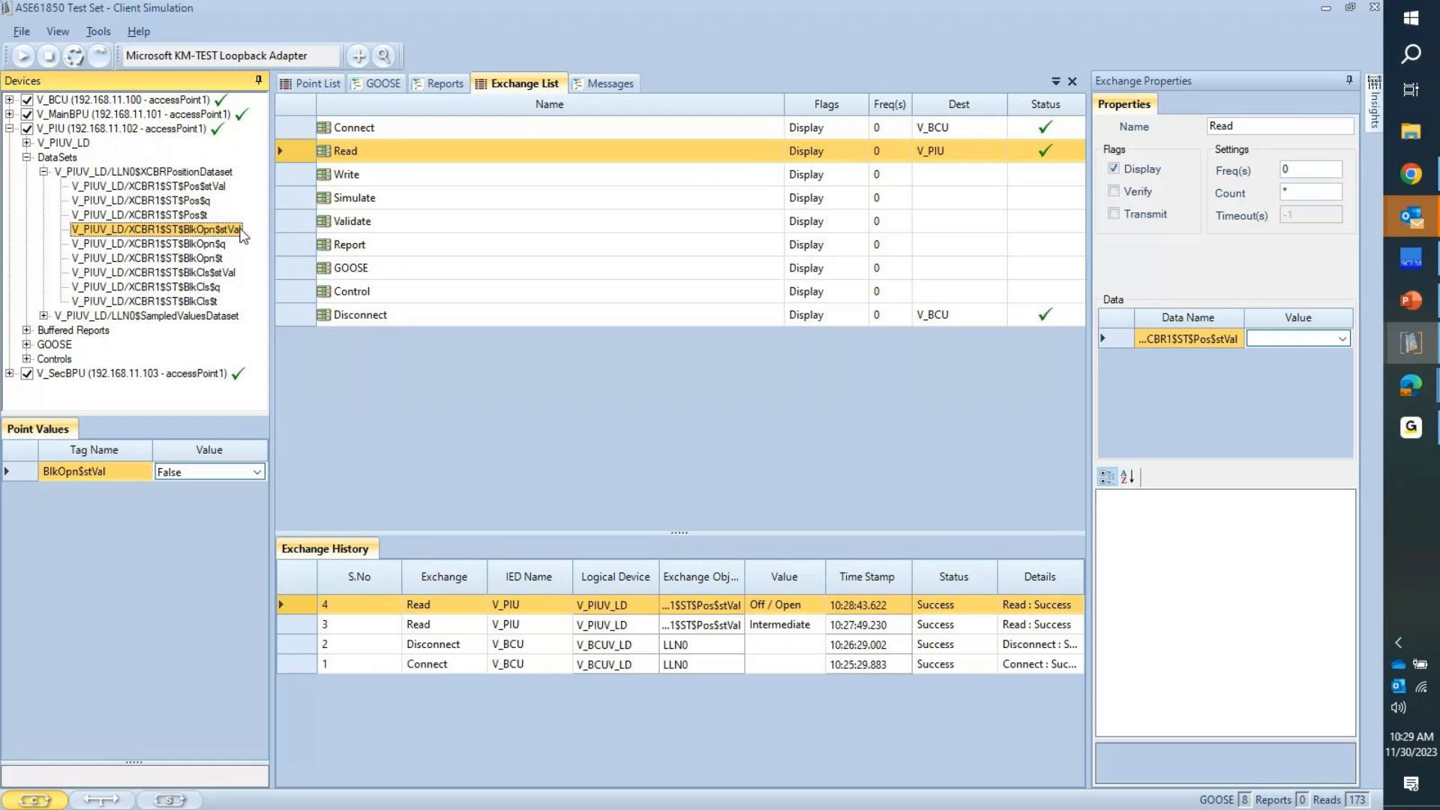
drag(407, 151, 407, 151)
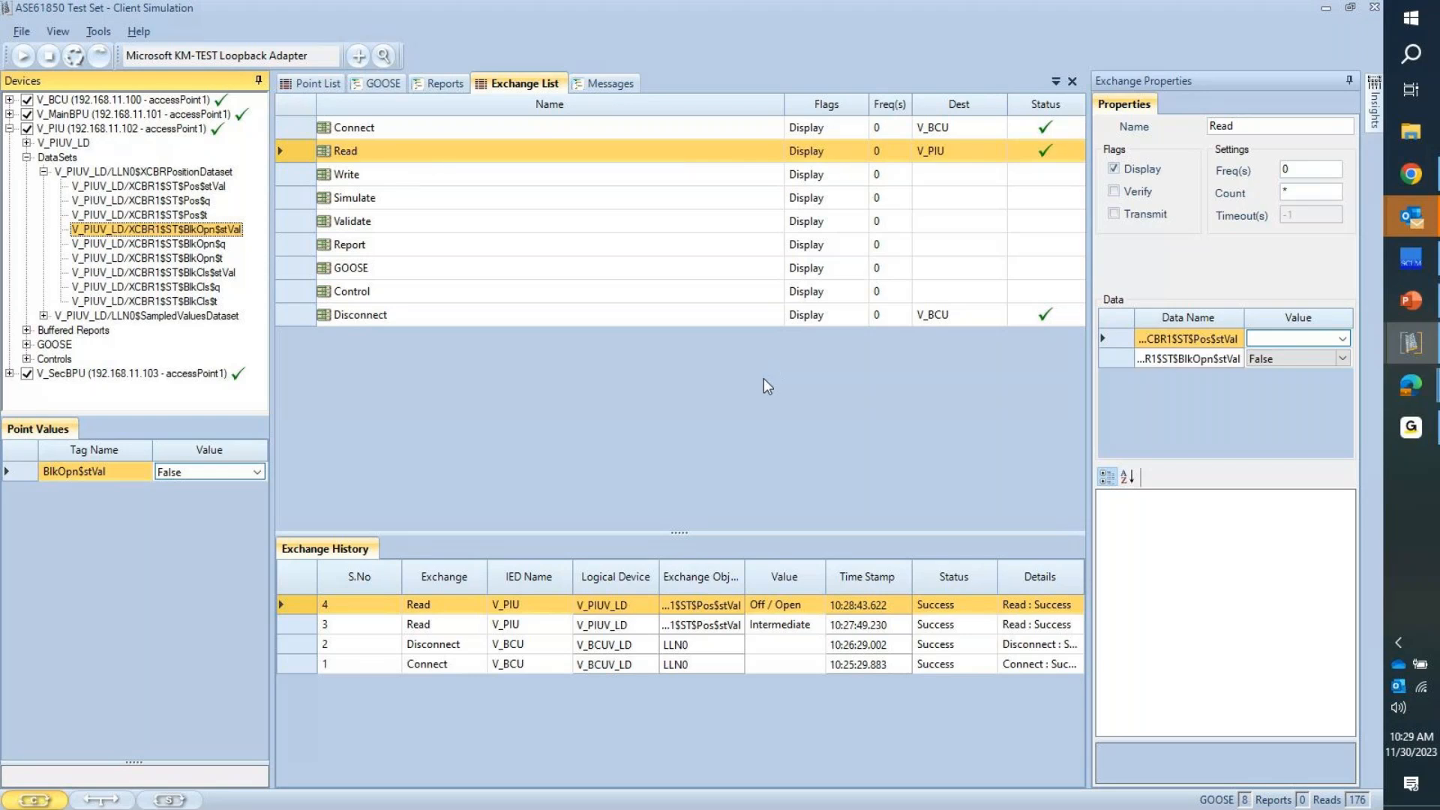
Step: Run the Read exchange for V_PIU's Pos$stVal and BlkOpn$stVal and select the new Pos$stVal entry in the exchange history
click(24, 56)
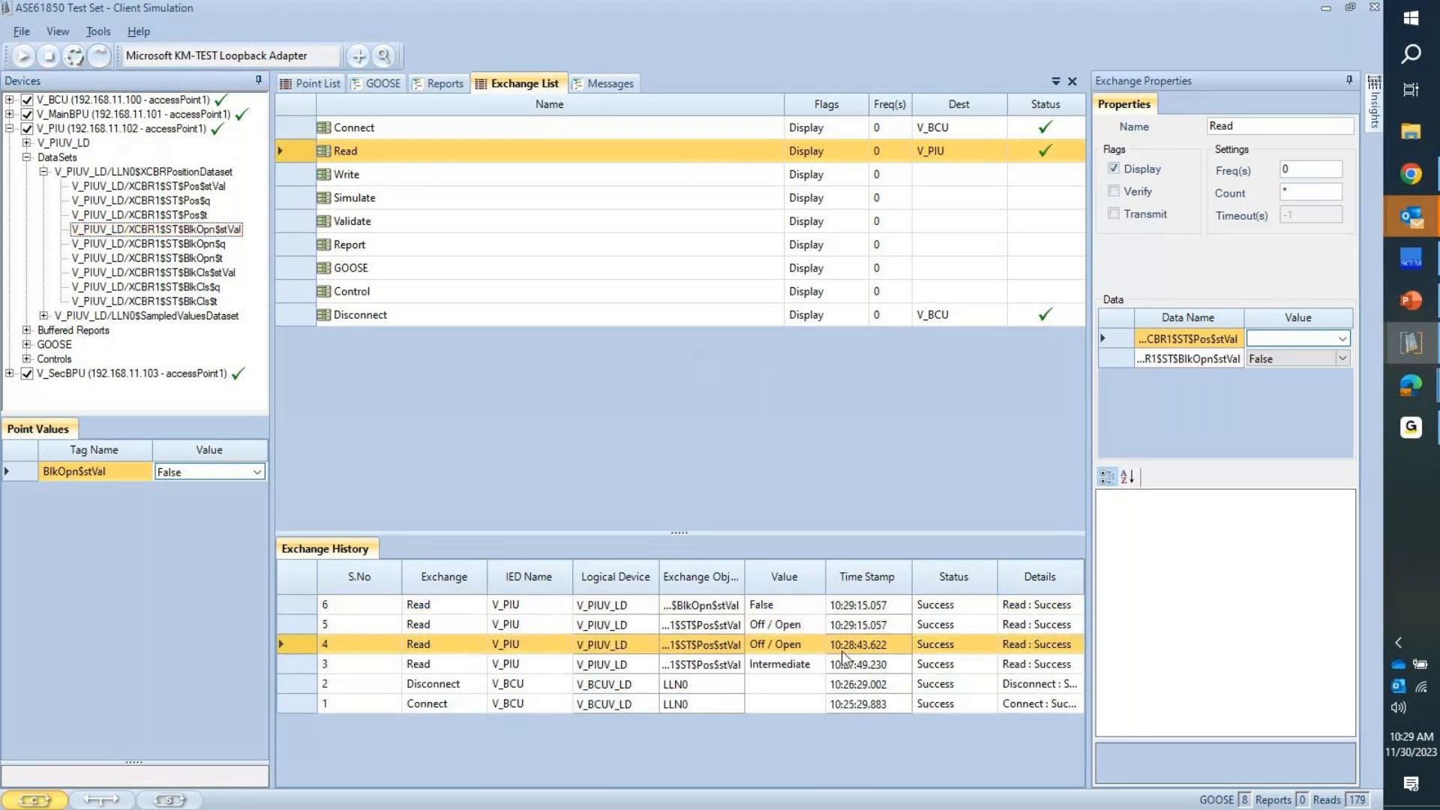
click(793, 628)
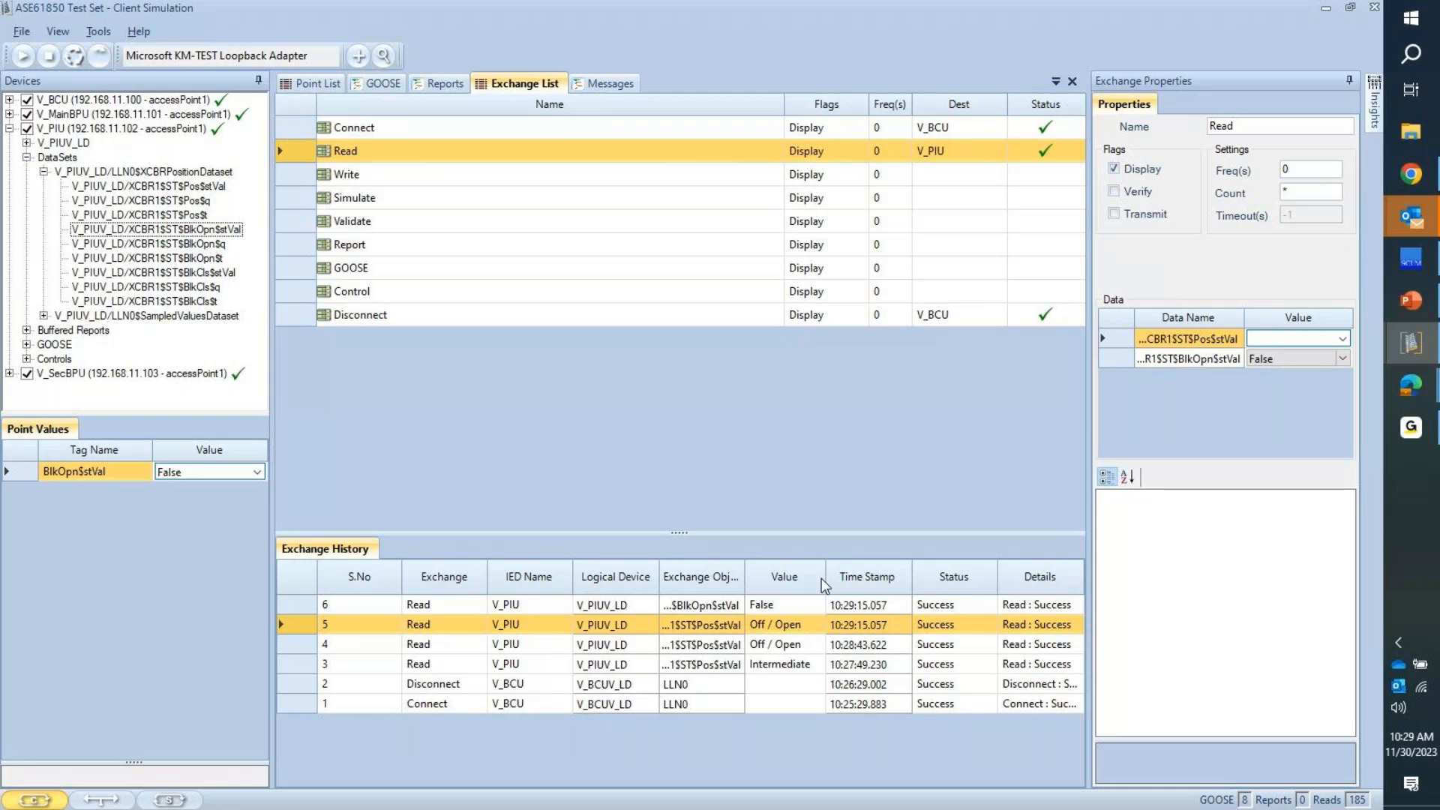
Step: Try to delete the BlkOpn$stVal data item from the Read exchange
click(1125, 358)
key(Delete)
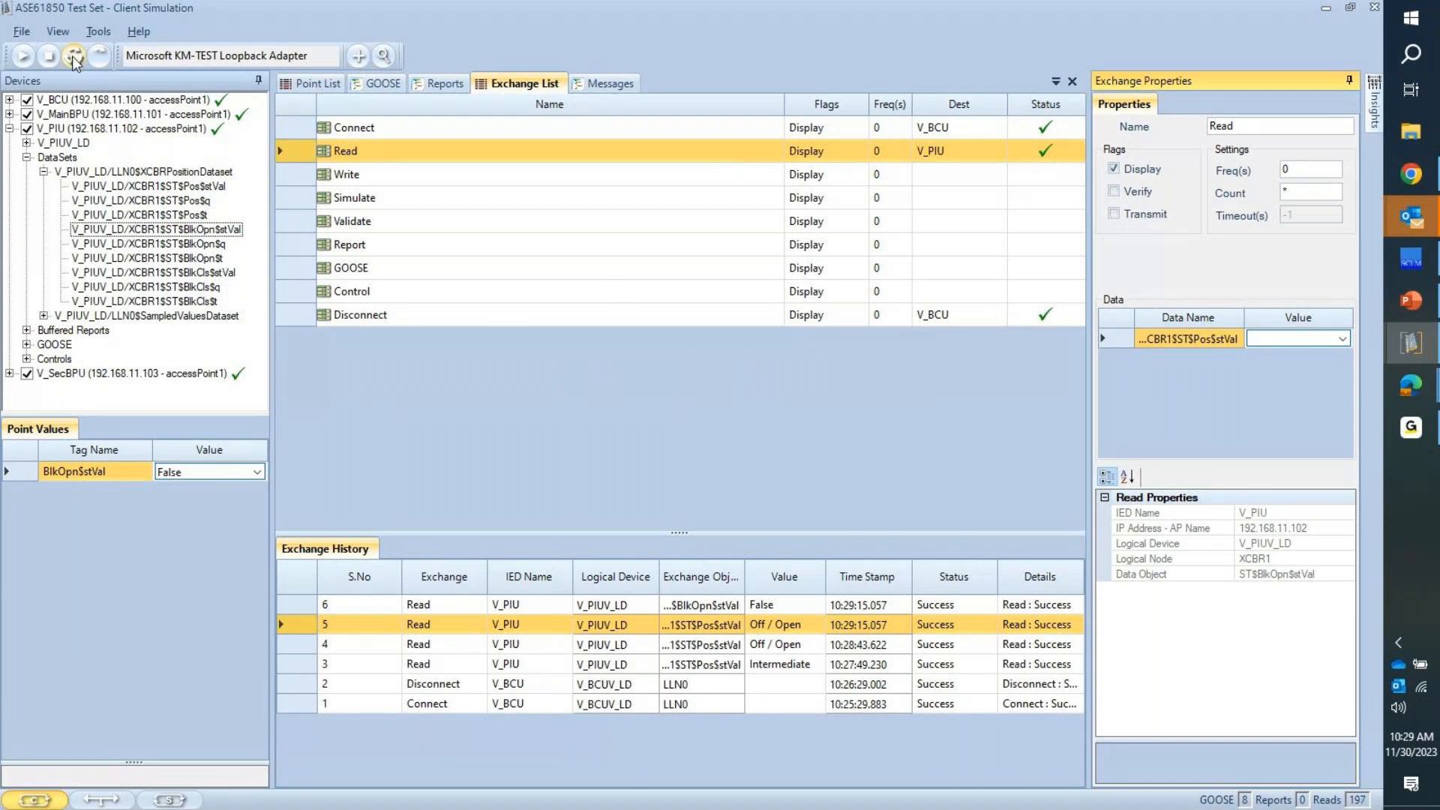
Step: Set the Read exchange's frequency to 5 s, start it and select its newest exchange history entry
double_click(1294, 173)
text(5)
click(74, 57)
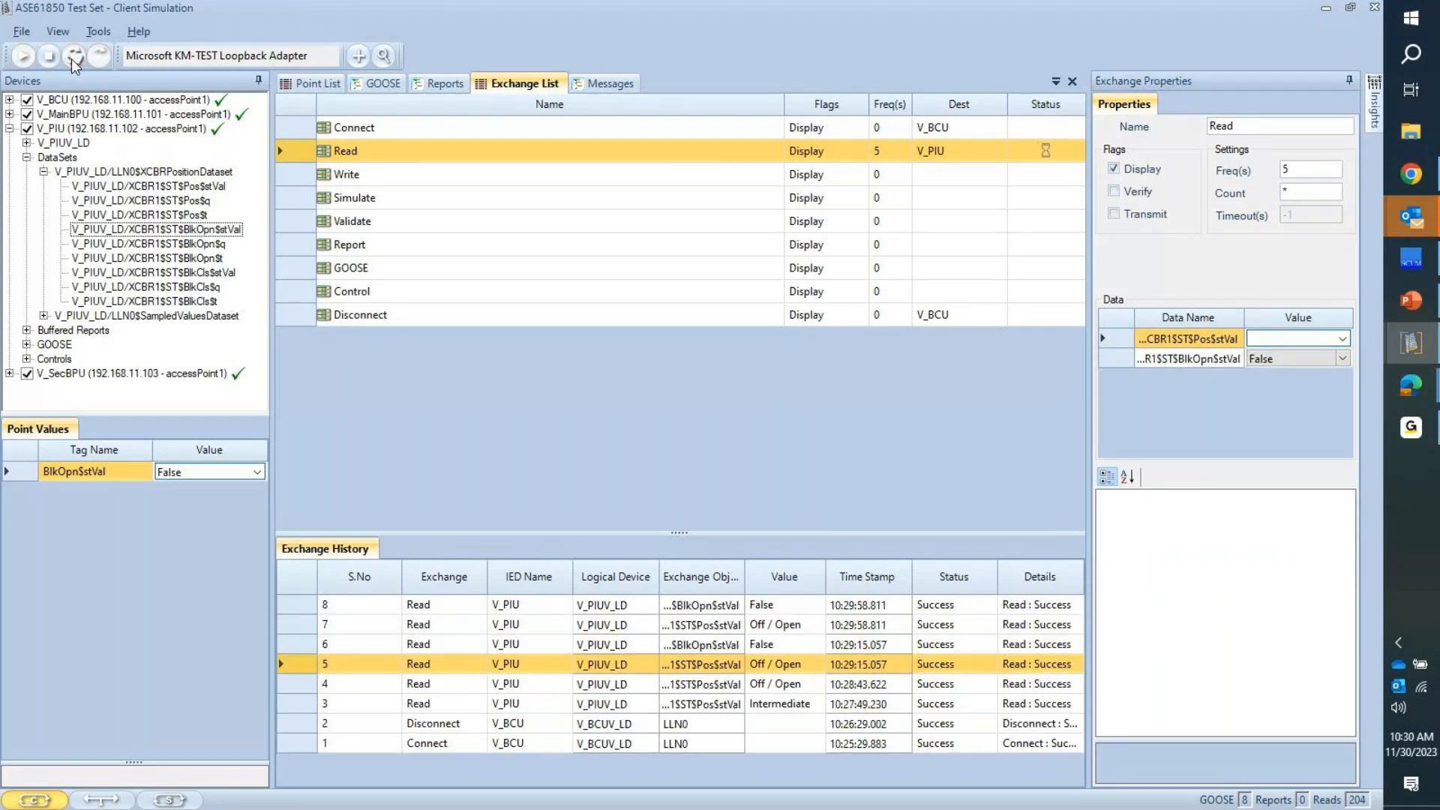
click(882, 627)
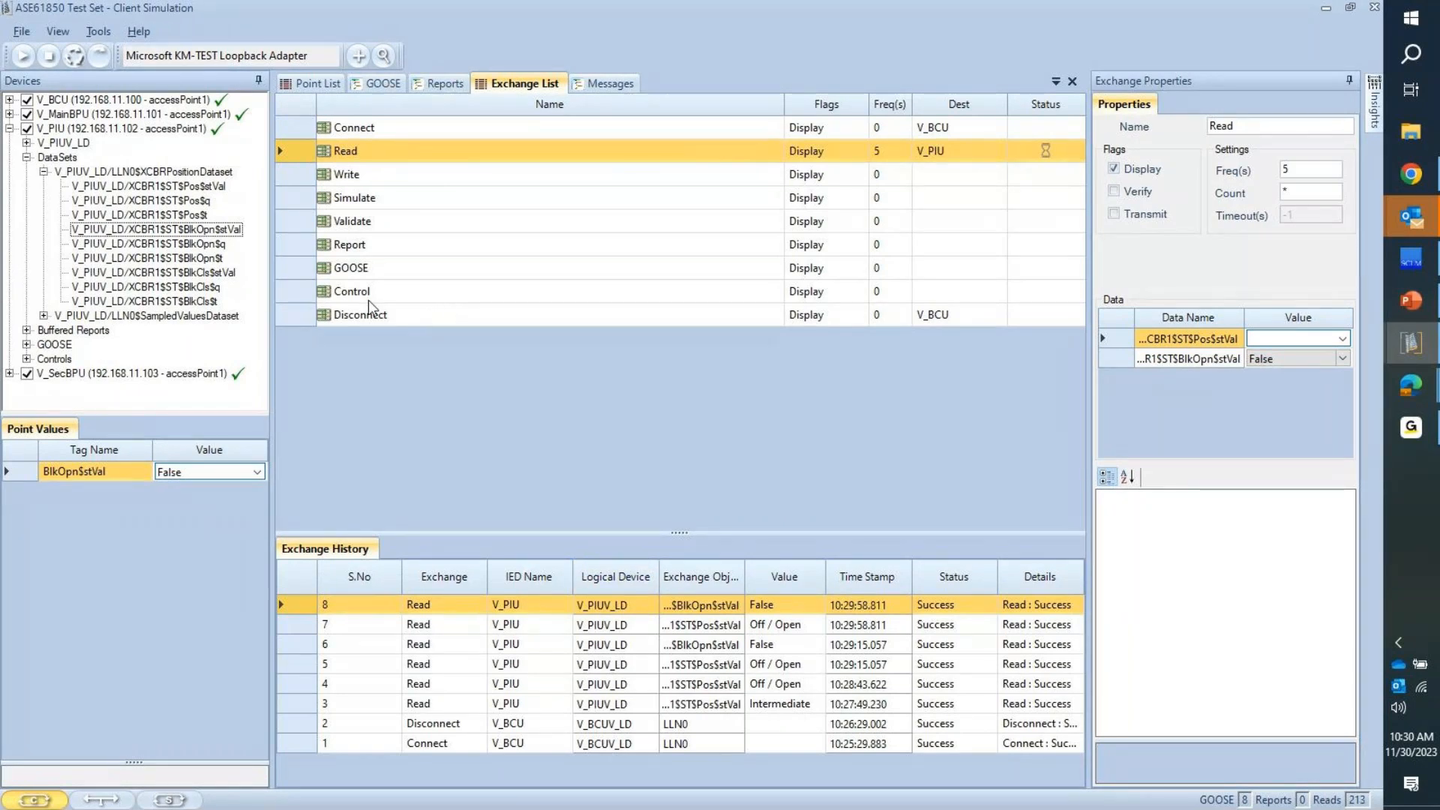
Step: Go to the report setting of V_PIU's buffered report XCBRPositionRCB01 and add its GI attribute to the Write exchange
click(26, 330)
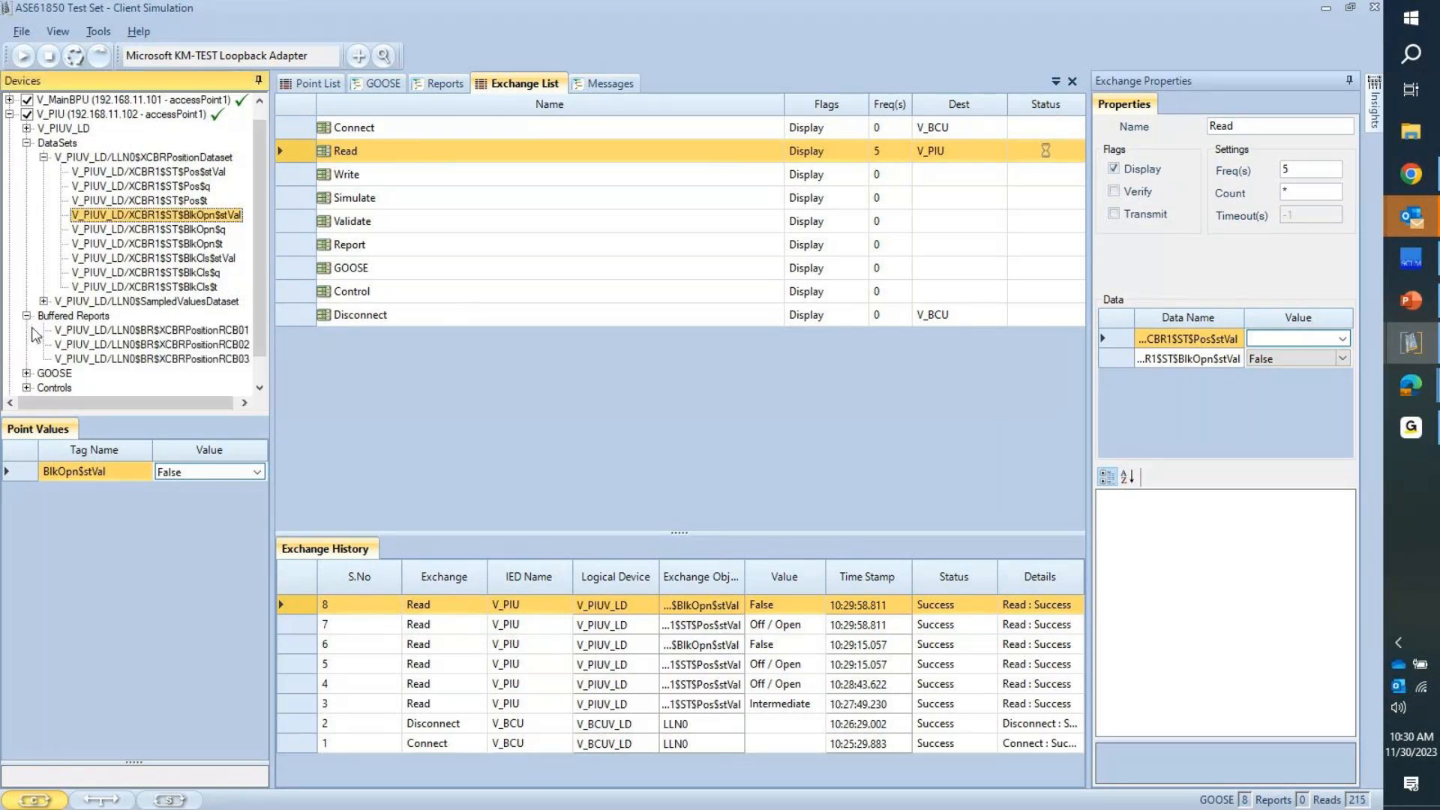
click(84, 331)
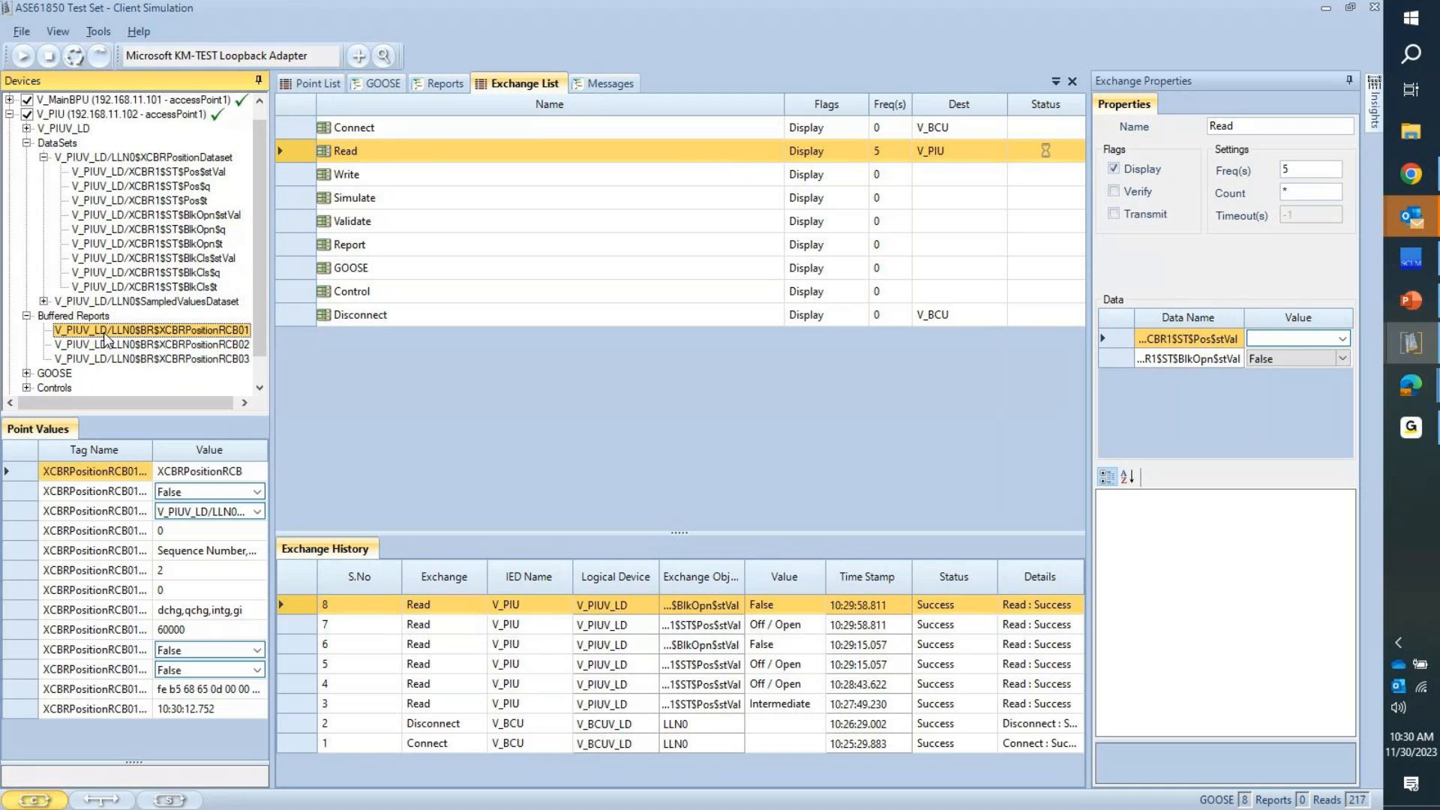
right_click(113, 333)
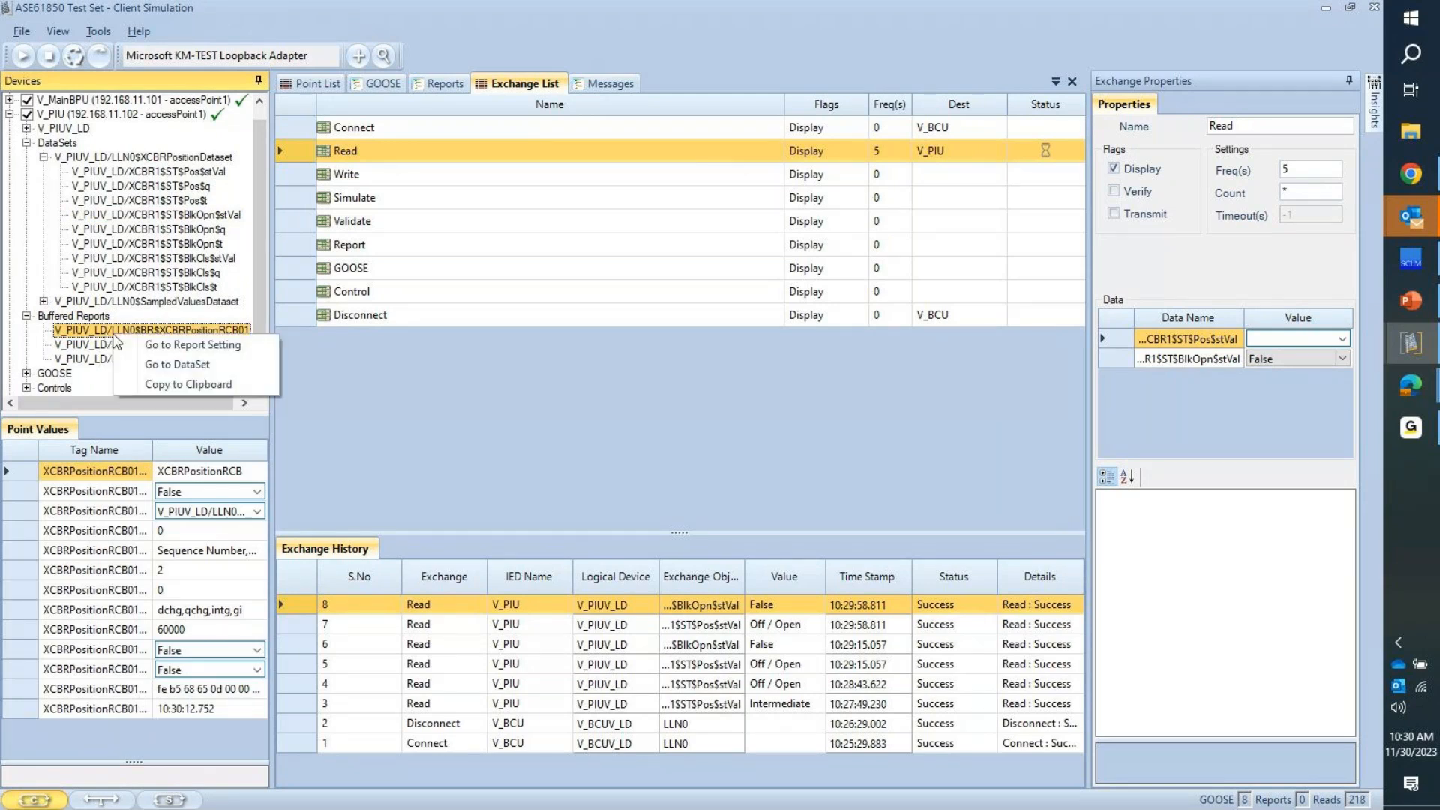
click(165, 343)
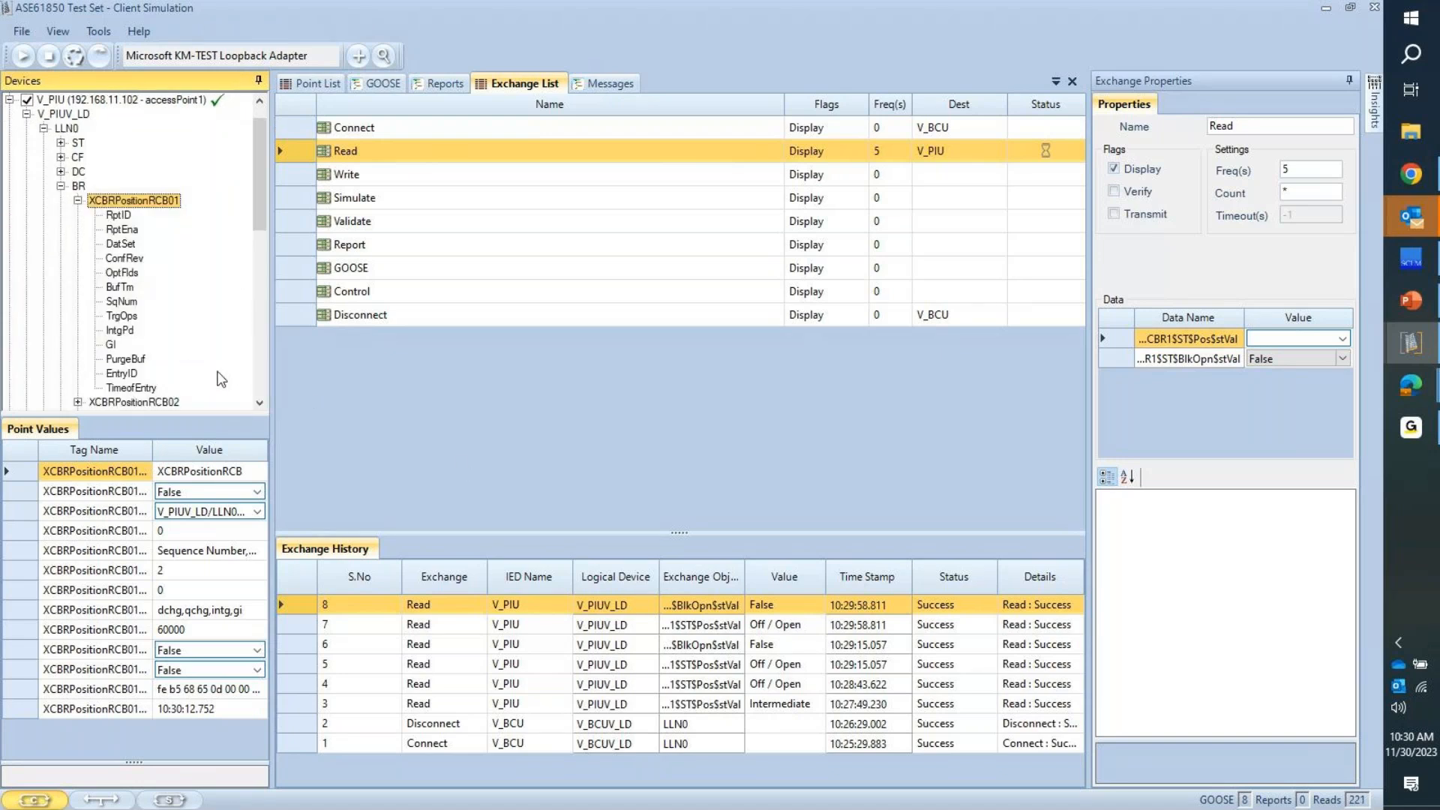
click(112, 345)
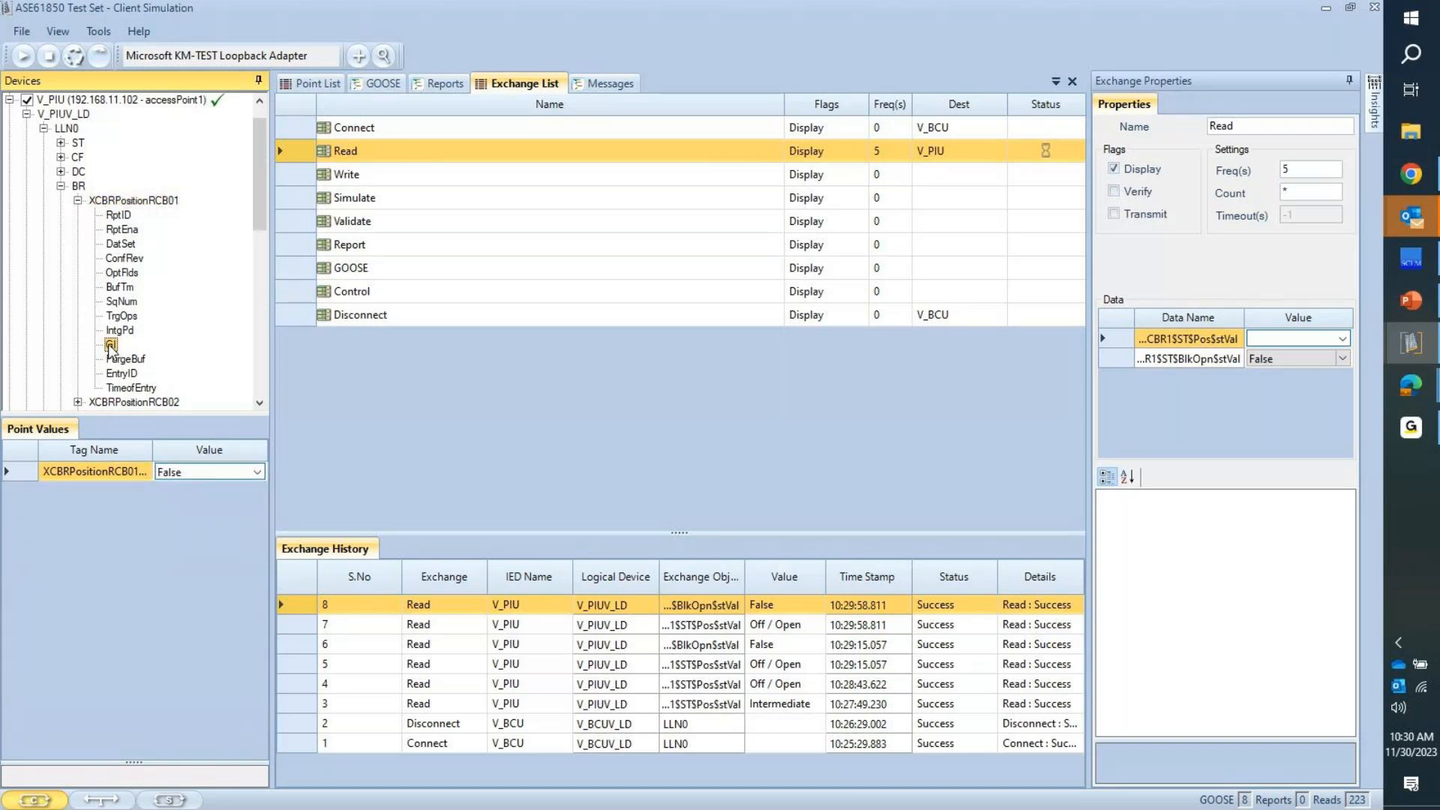
click(380, 173)
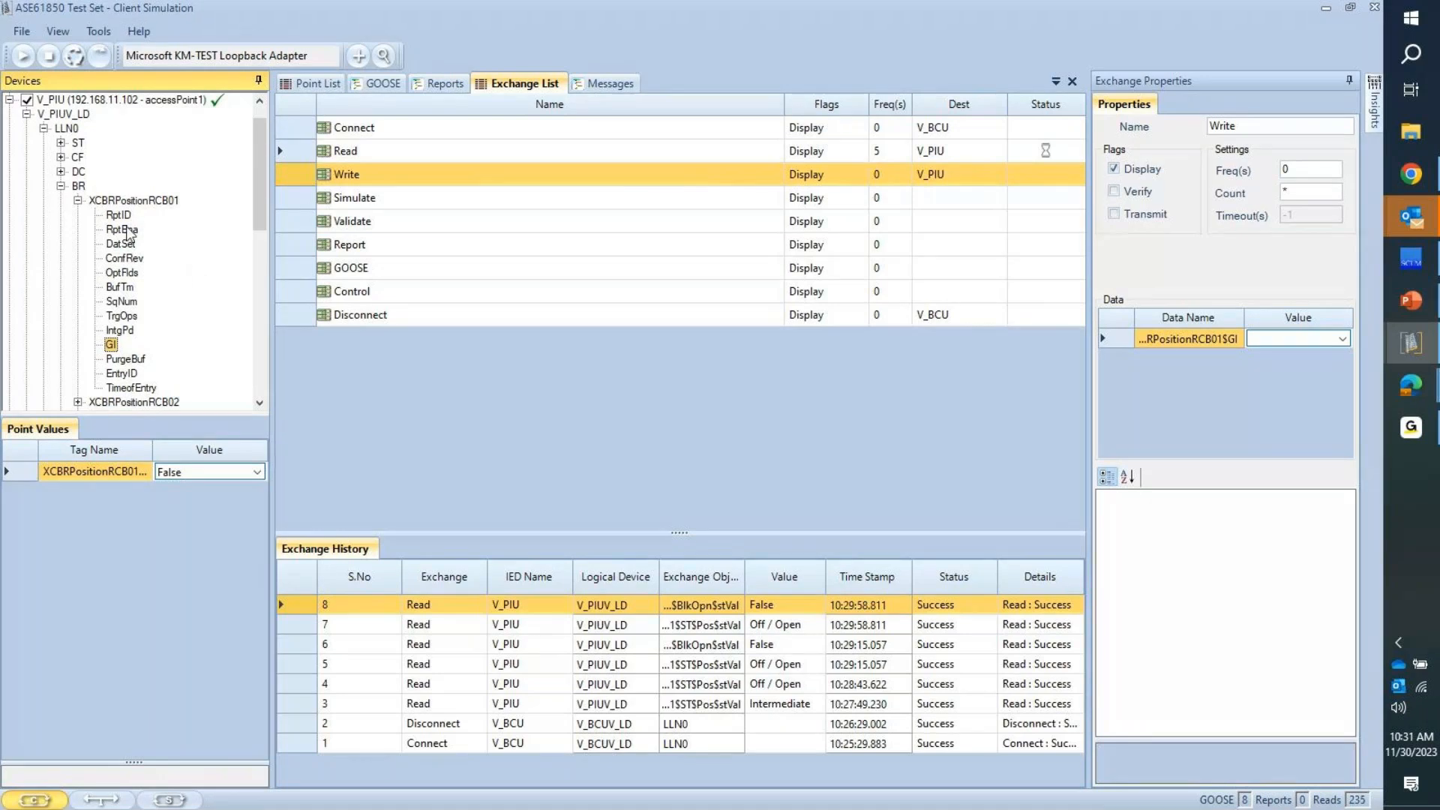
Step: Add V_PIU's XCBRPositionRCB01 report control block to the Report exchange and view the available report operations
scroll(131, 213, down, 2)
scroll(129, 248, down, 2)
scroll(109, 225, up, 4)
click(105, 201)
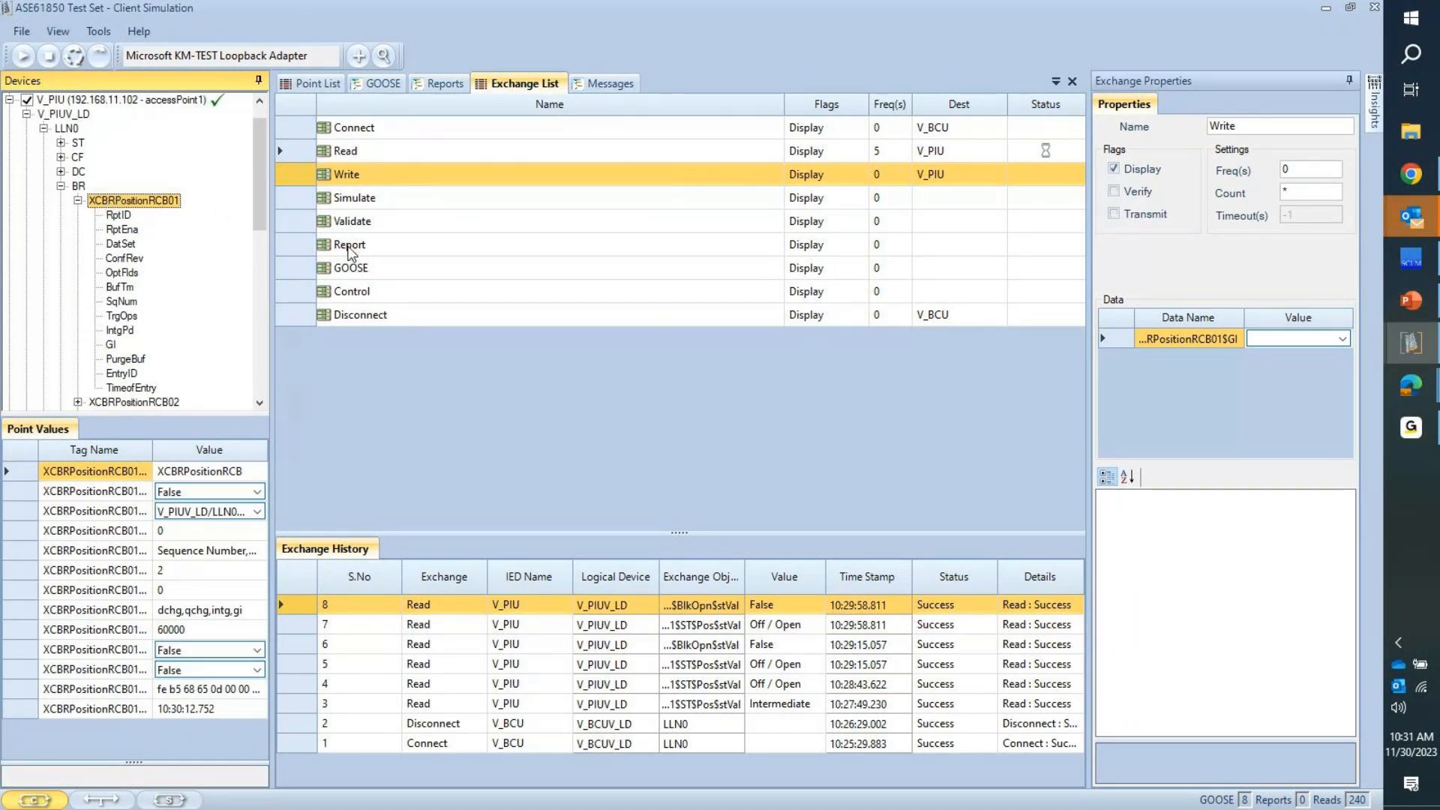
drag(134, 201, 348, 247)
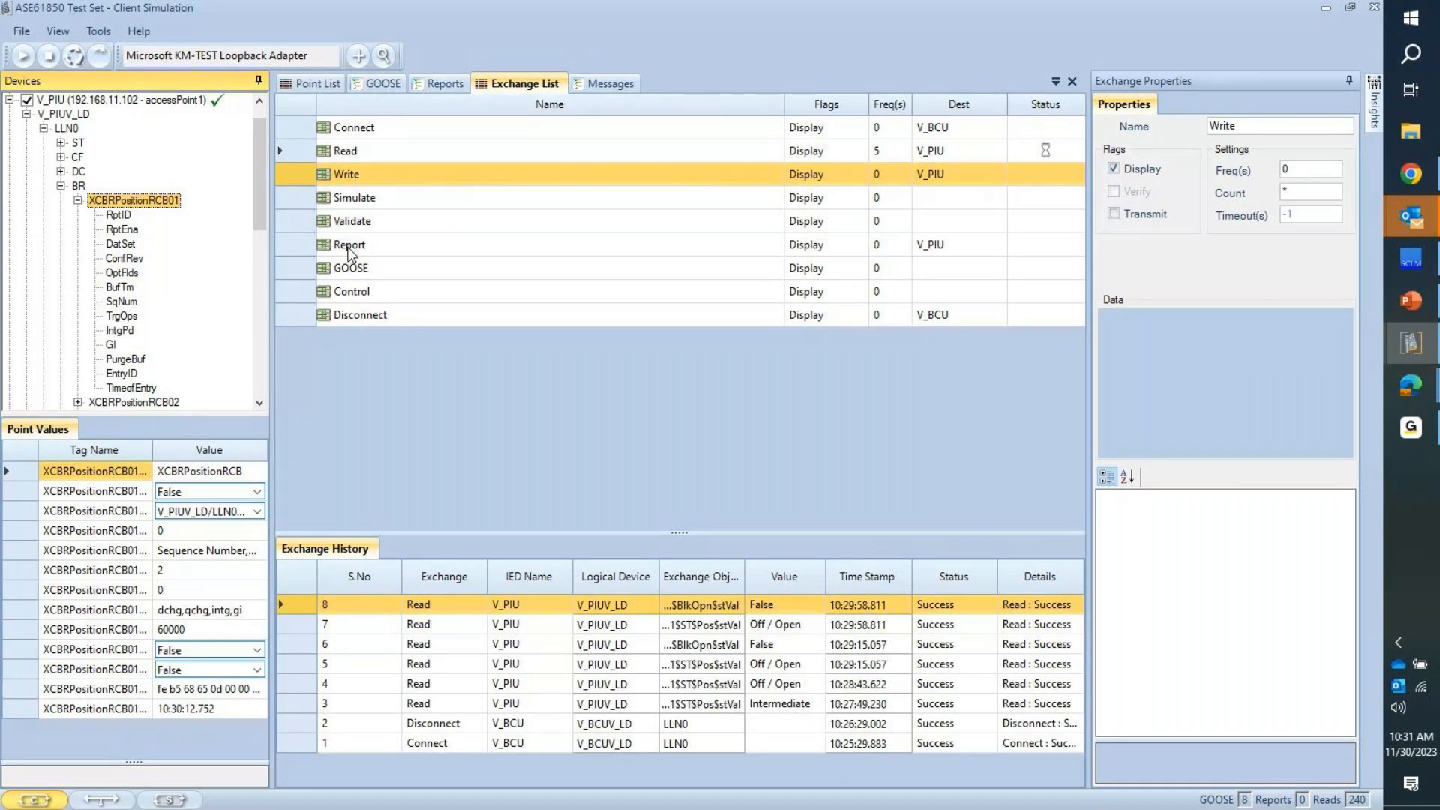
click(348, 247)
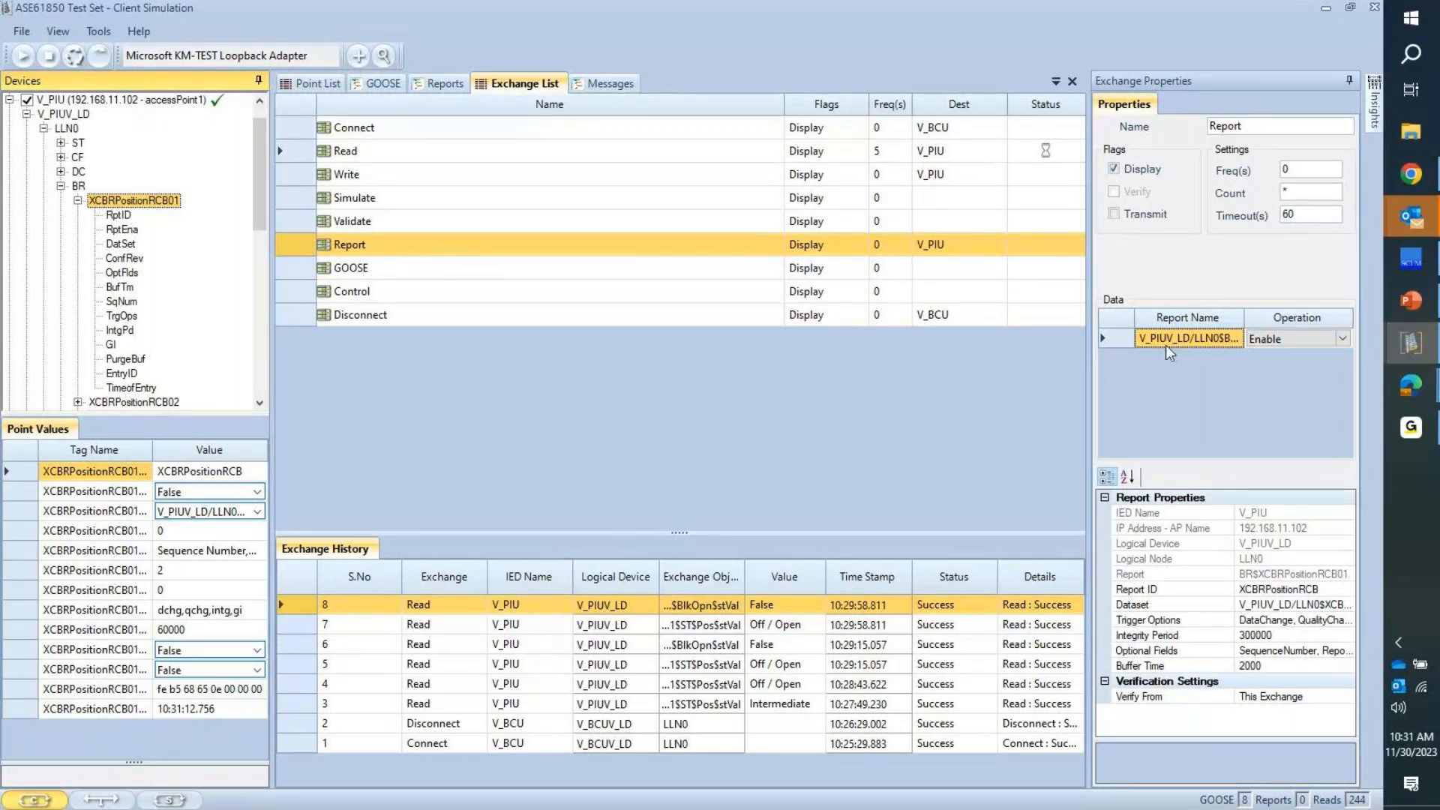
click(1341, 341)
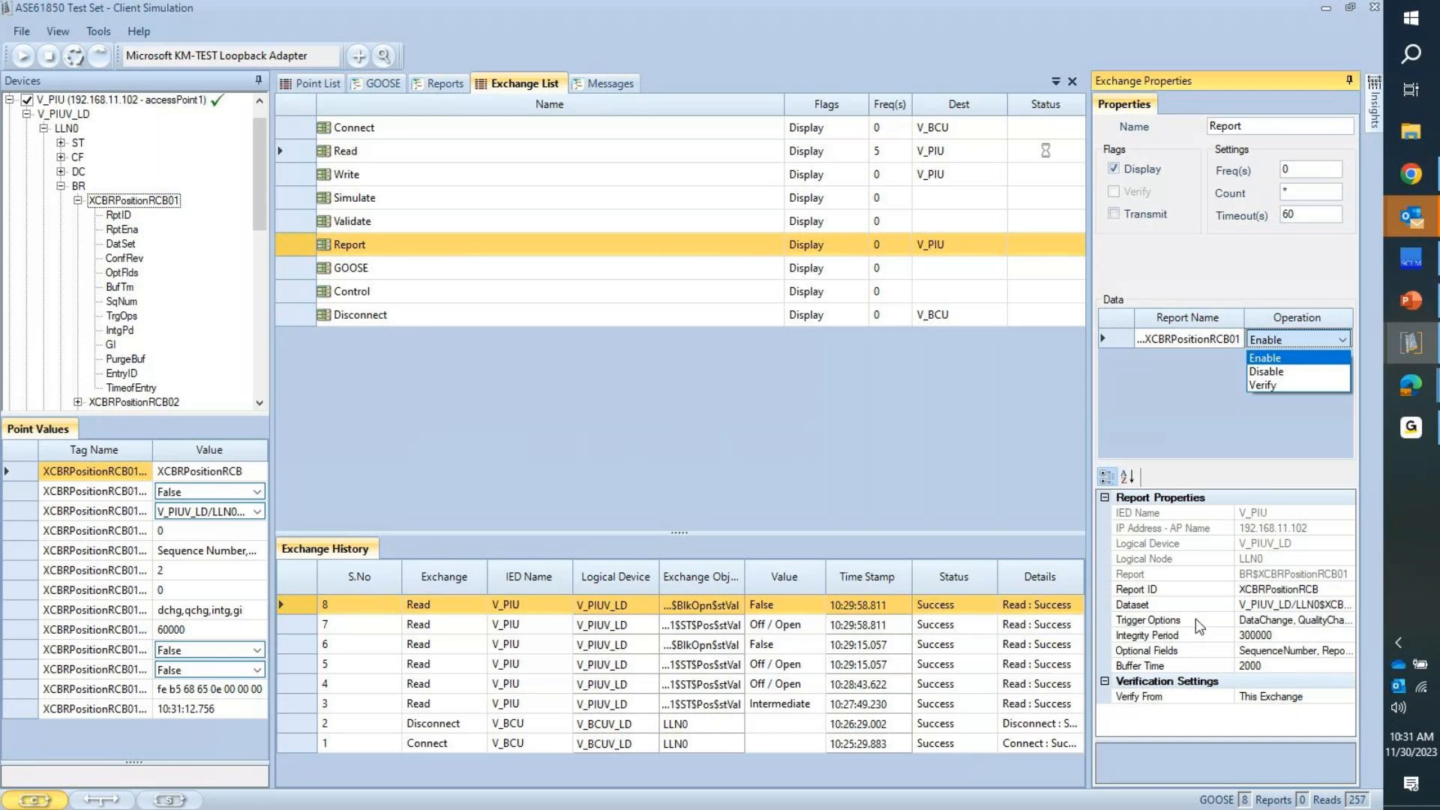
Step: Enable the Integrity trigger option for the XCBRPositionRCB01 report and set its integrity period to 20000 ms
click(1195, 619)
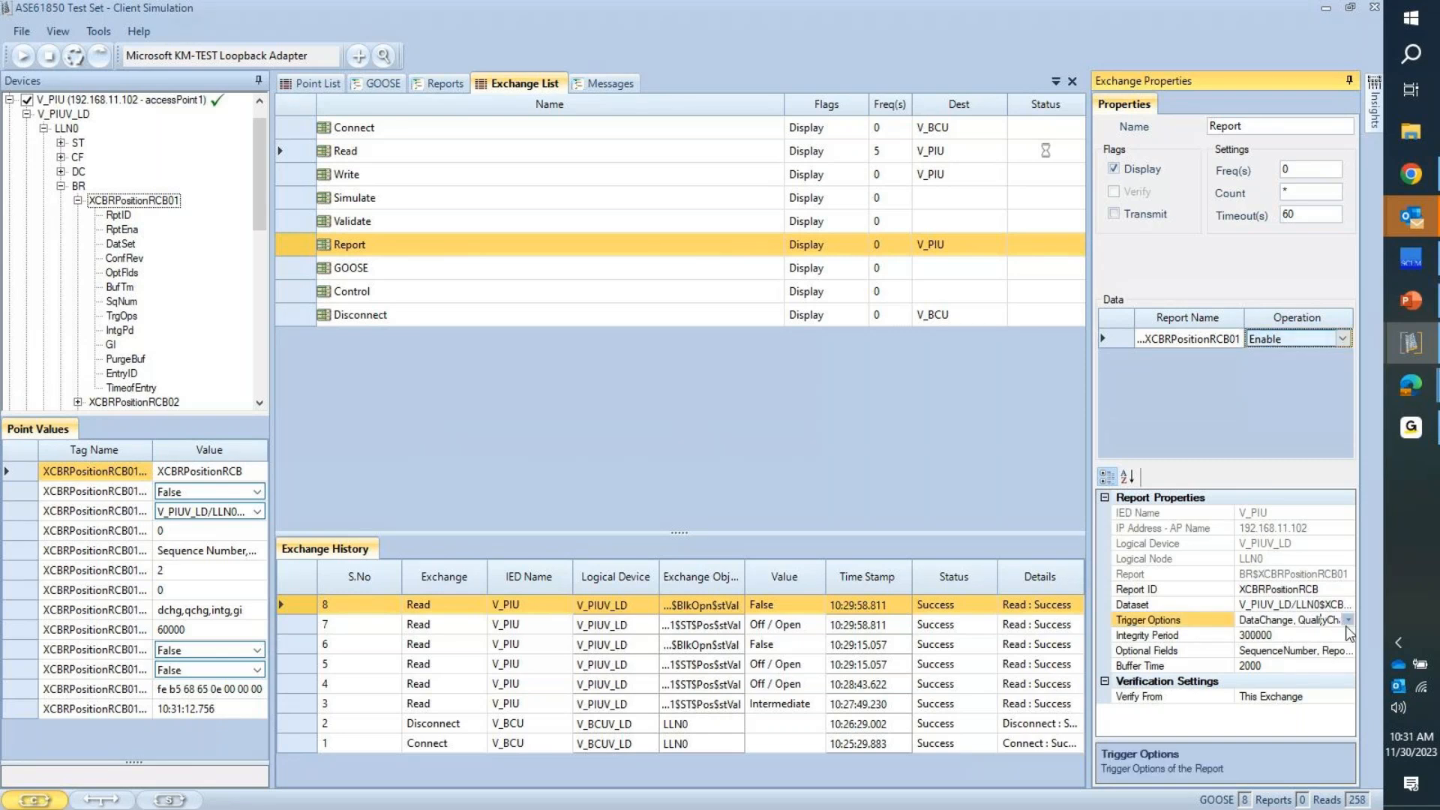
click(1346, 620)
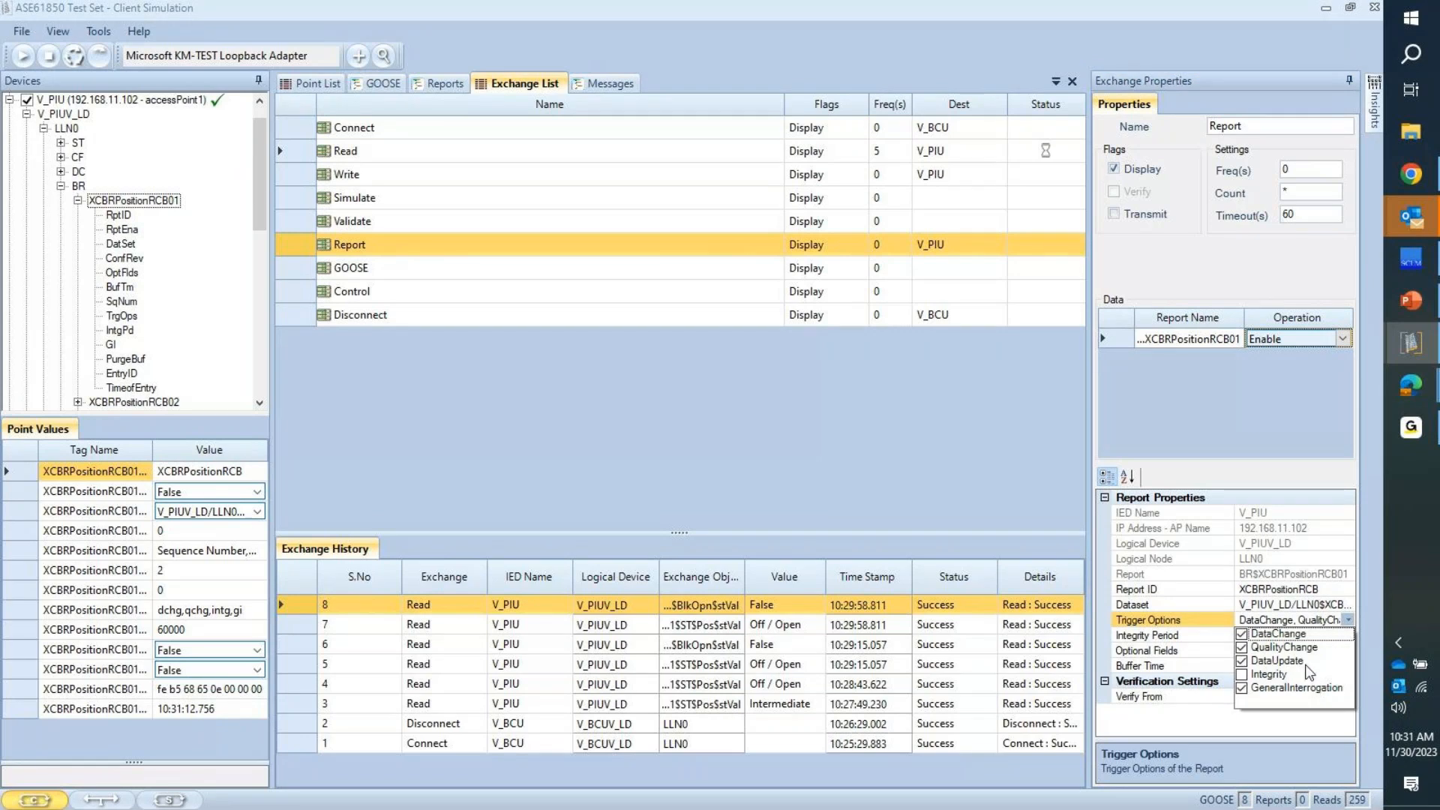
click(1269, 677)
click(1311, 604)
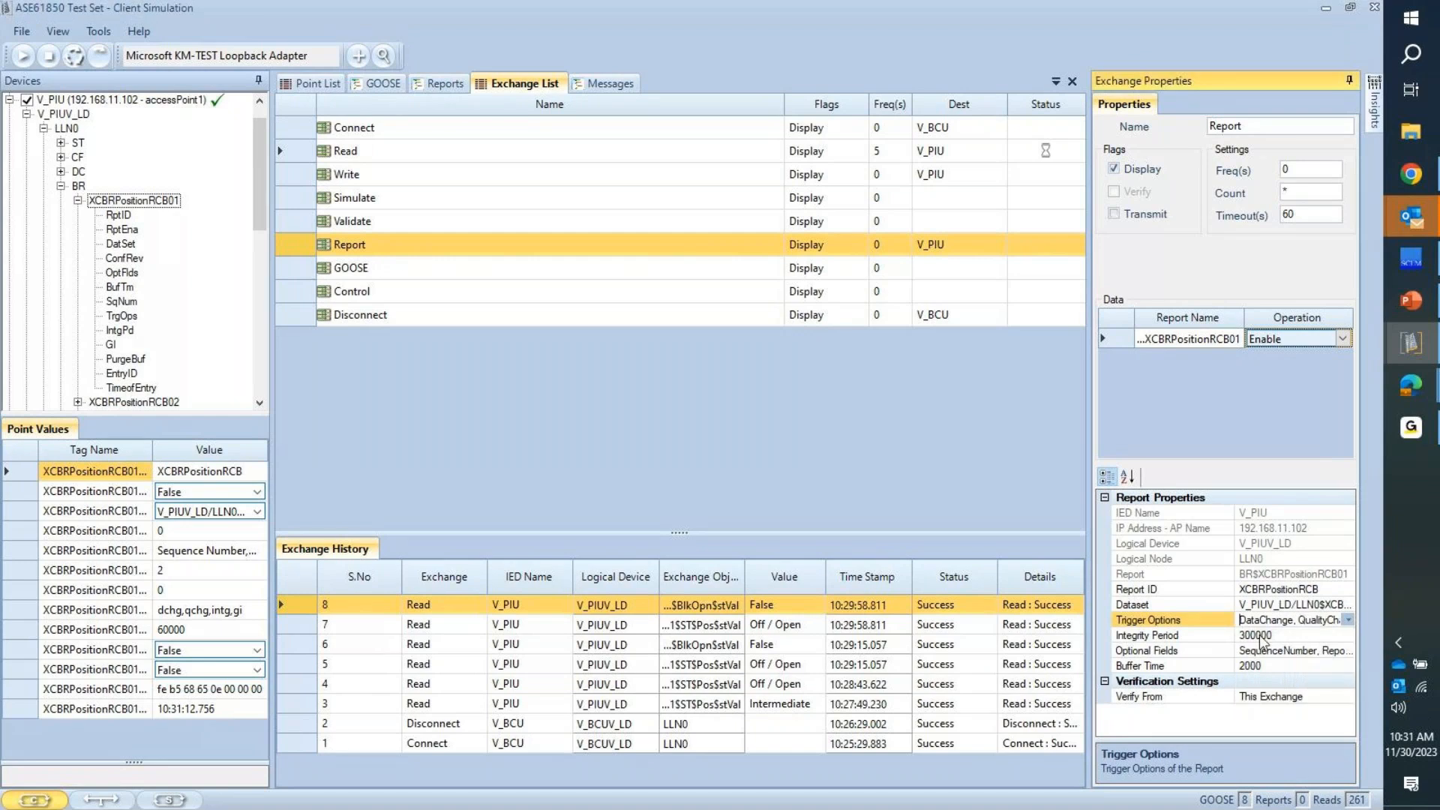
click(1279, 635)
double_click(1279, 635)
text(2000)
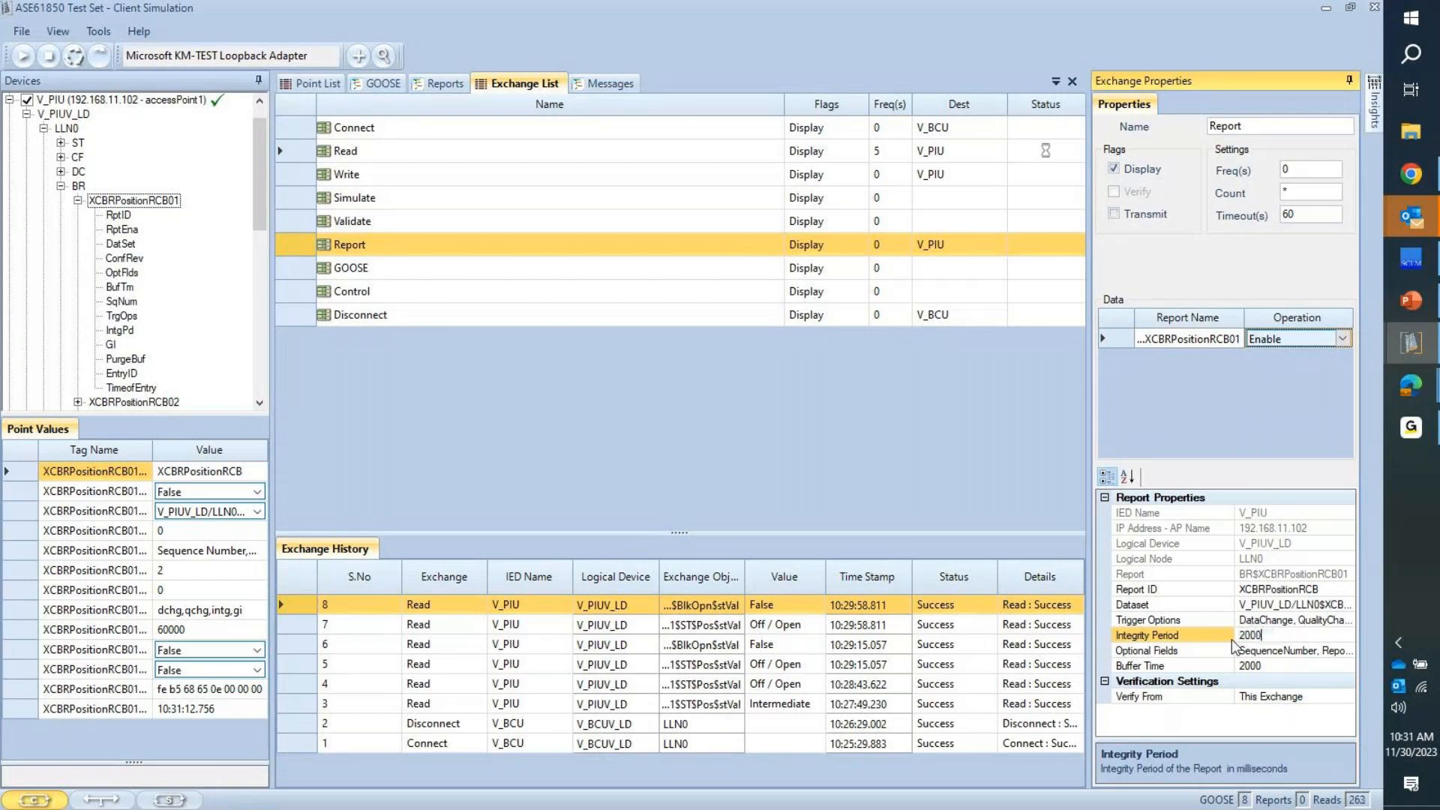
text(0)
Step: Run the Report exchange to enable XCBRPositionRCB01 and view the received reports in the report history
click(102, 60)
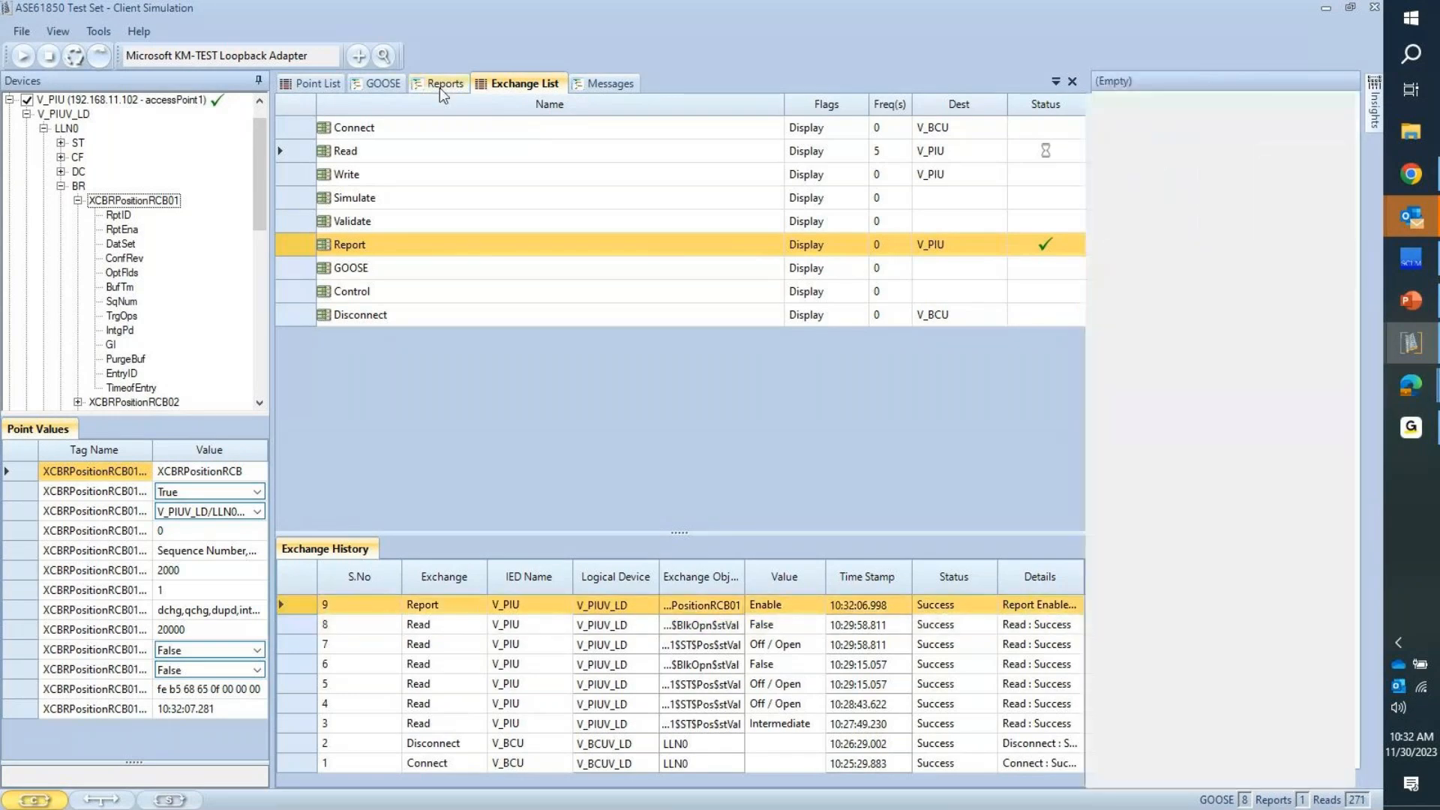
click(439, 85)
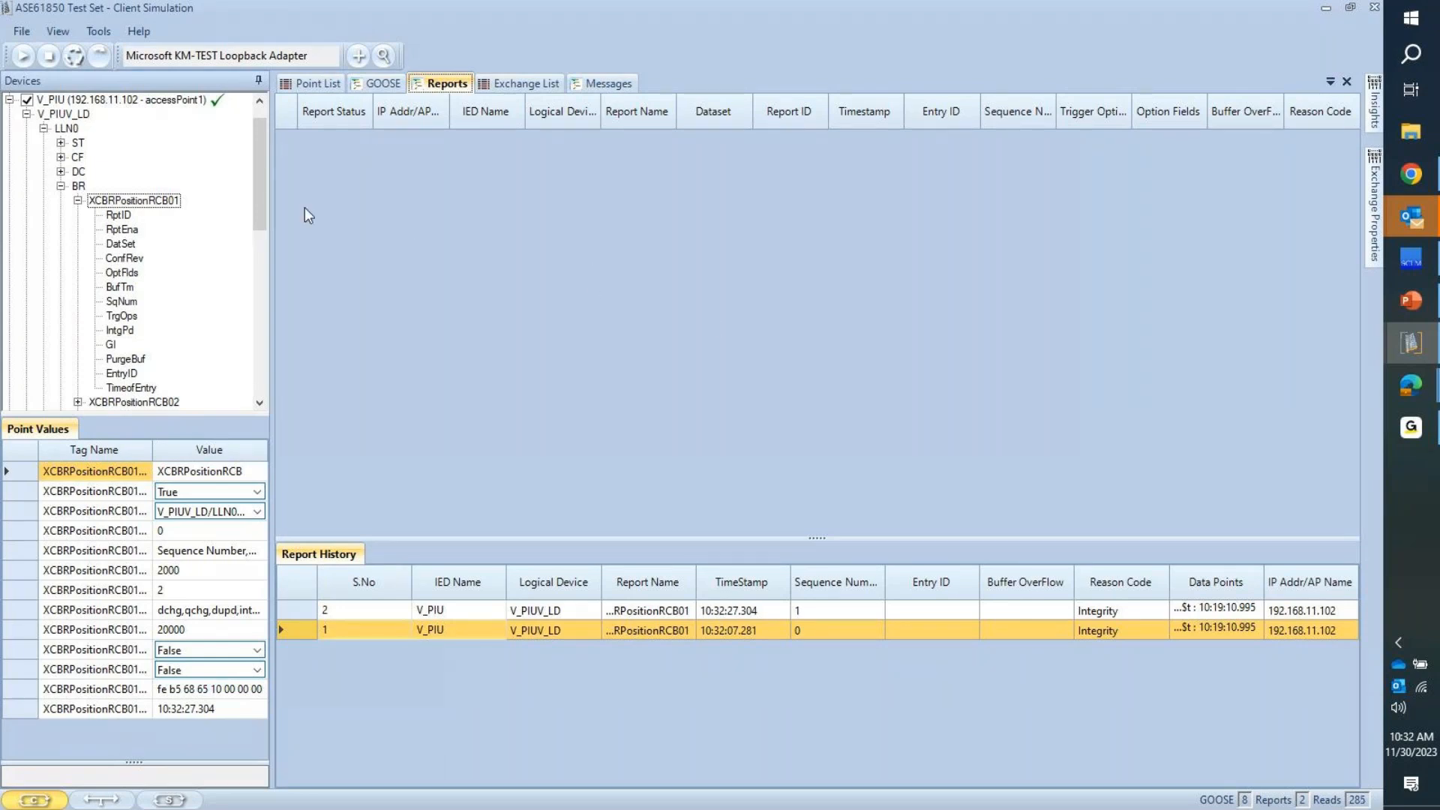
Step: Clear the report's Integrity trigger option and run the Report exchange with the operation Disable for XCBRPositionRCB01
click(516, 84)
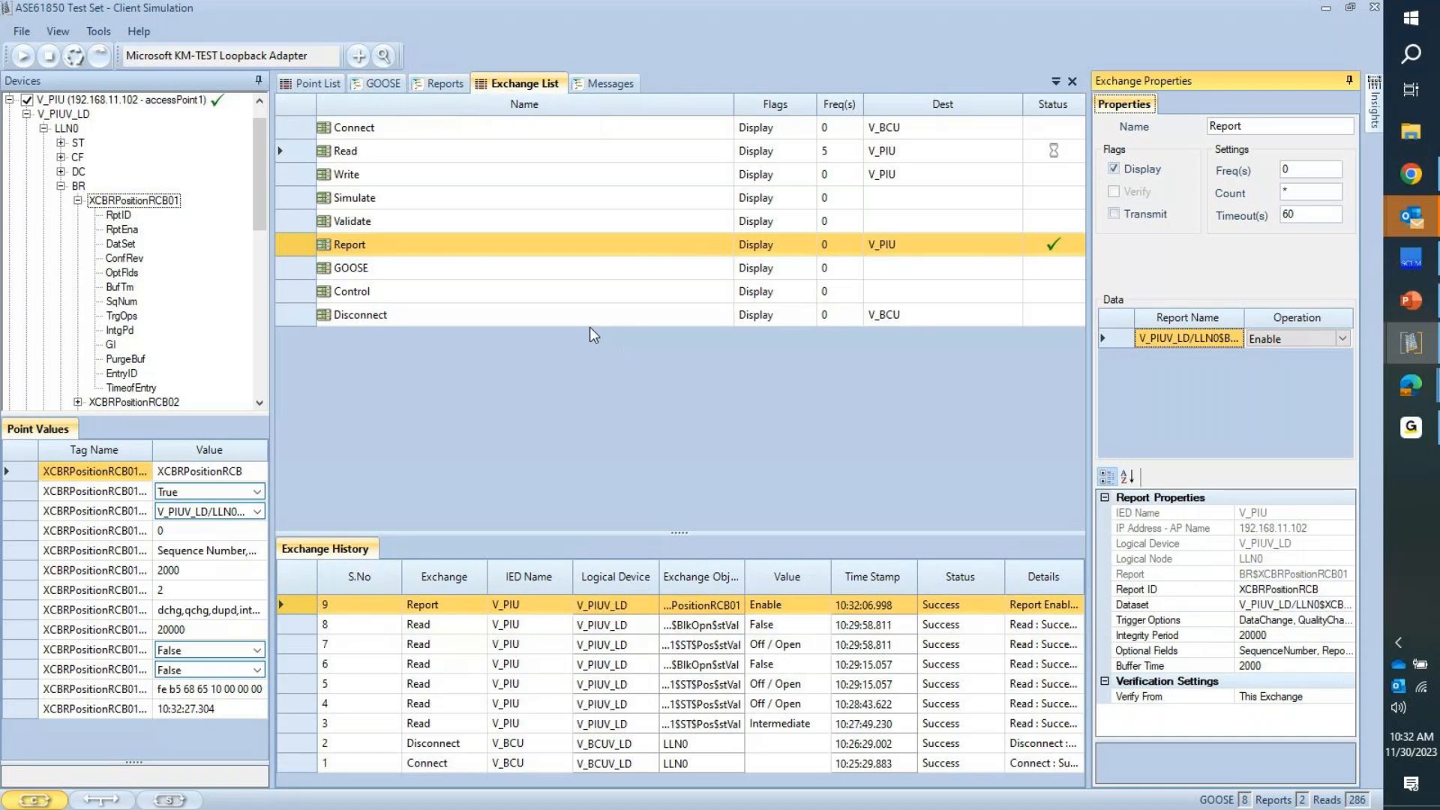
click(1341, 338)
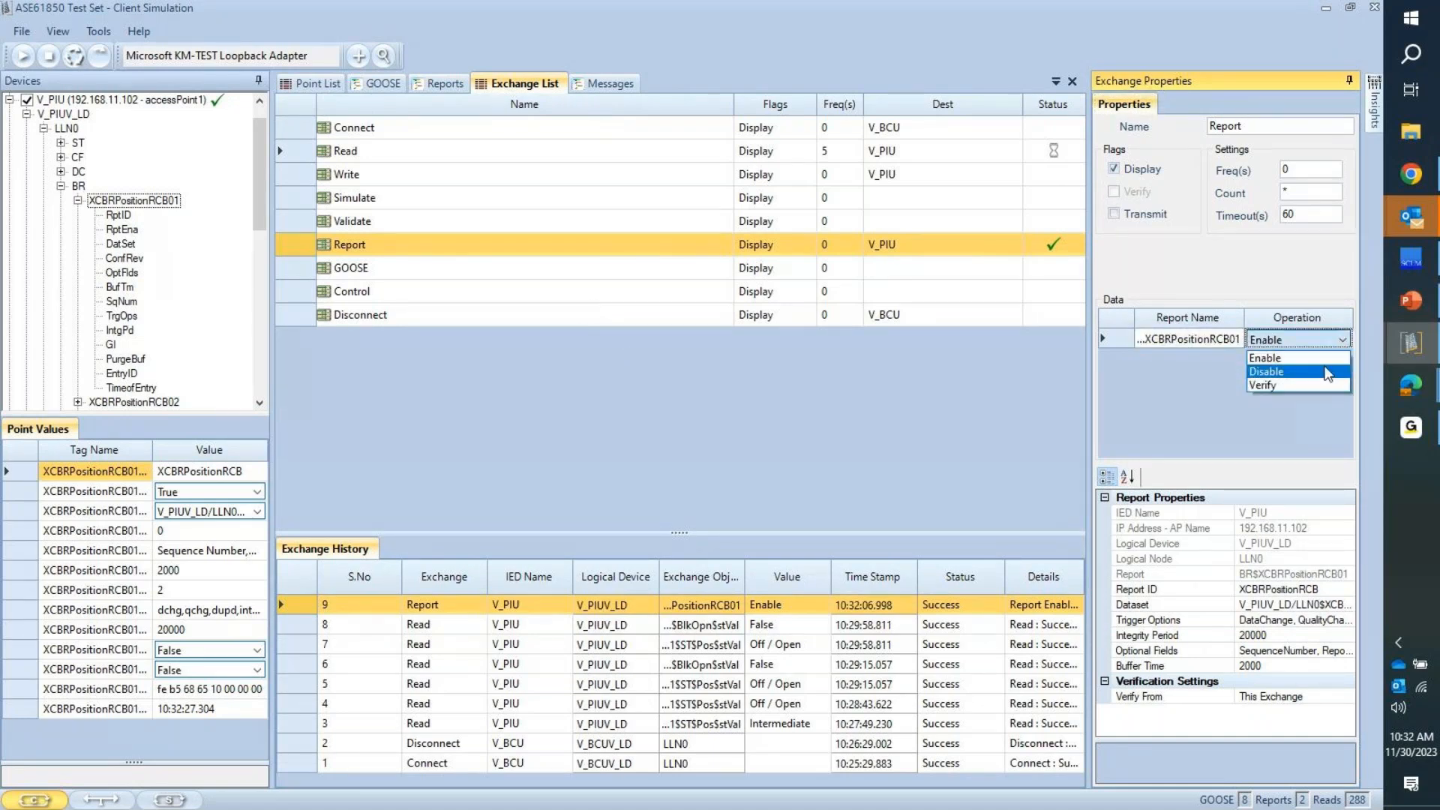
click(1325, 365)
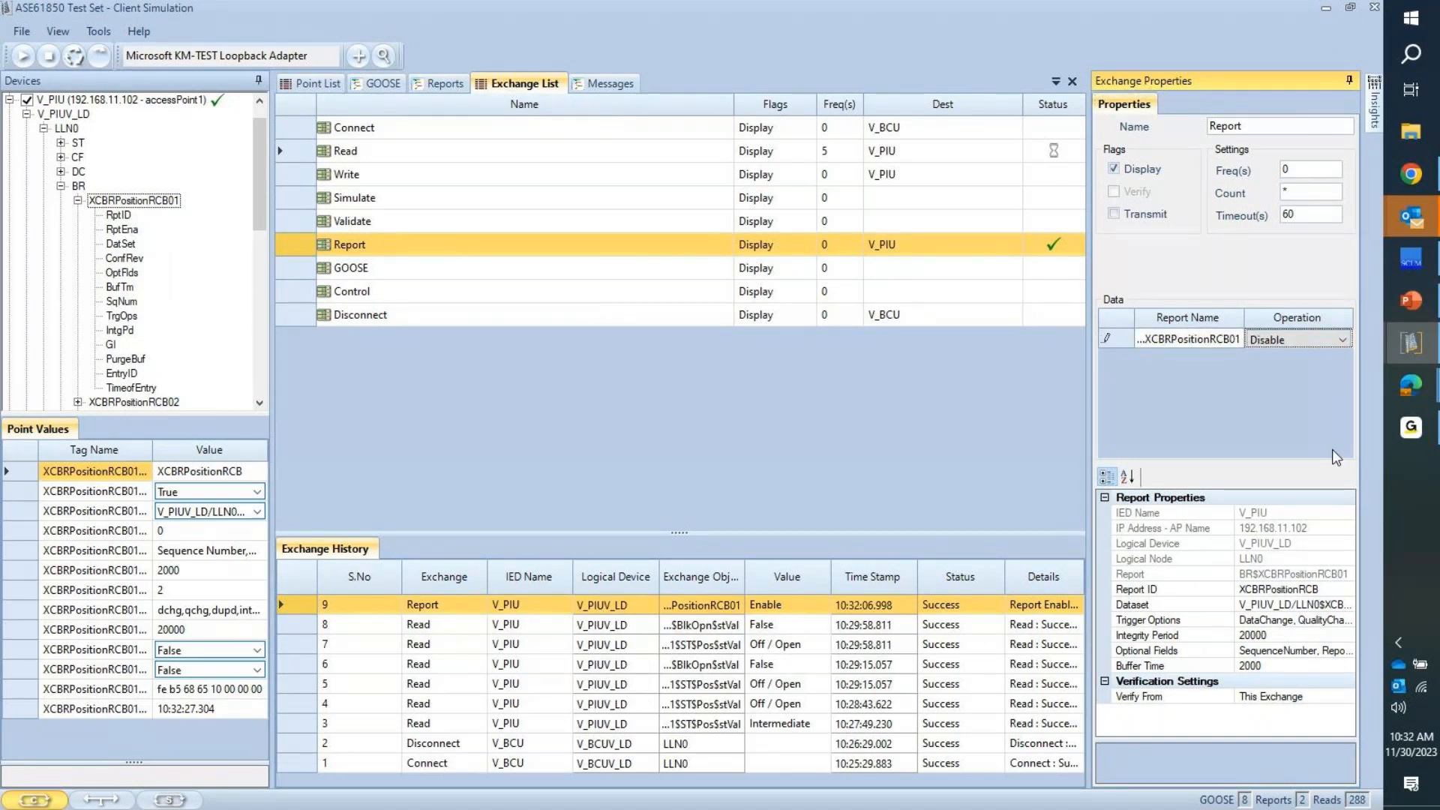
click(1289, 619)
click(1332, 676)
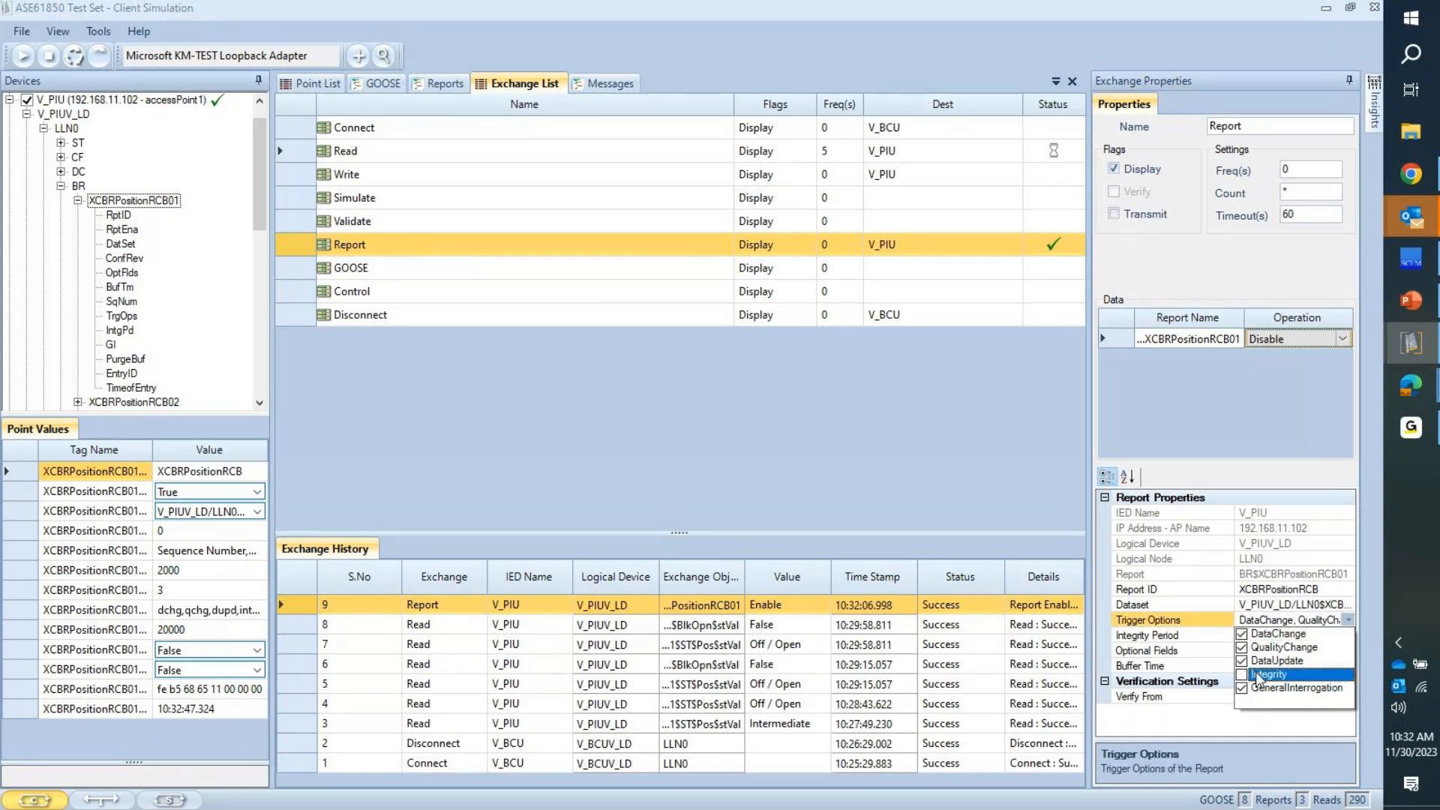
click(102, 57)
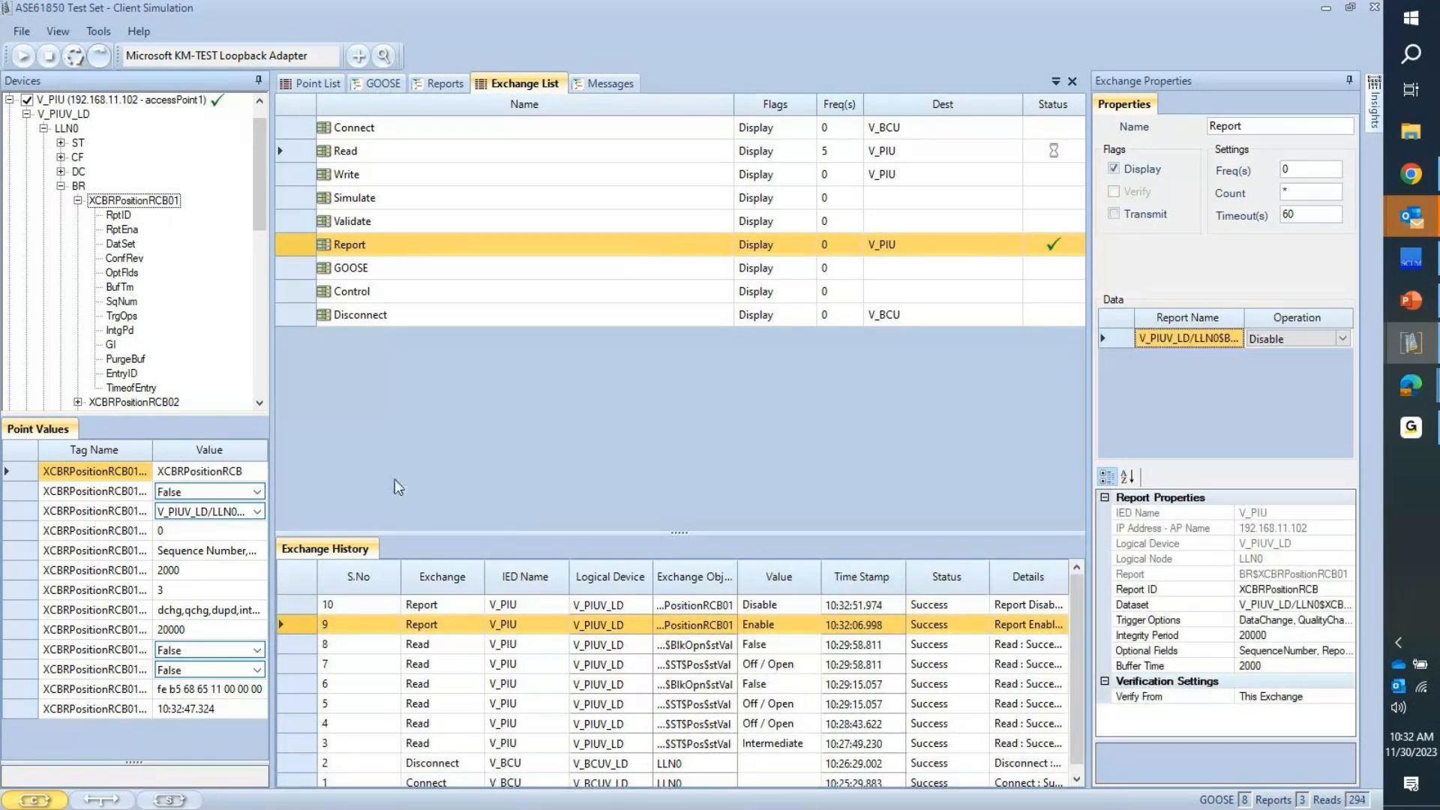
Step: Widen the point values' tag name column for XCBRPositionRCB01 and write True to its PurgeBuf attribute
click(141, 203)
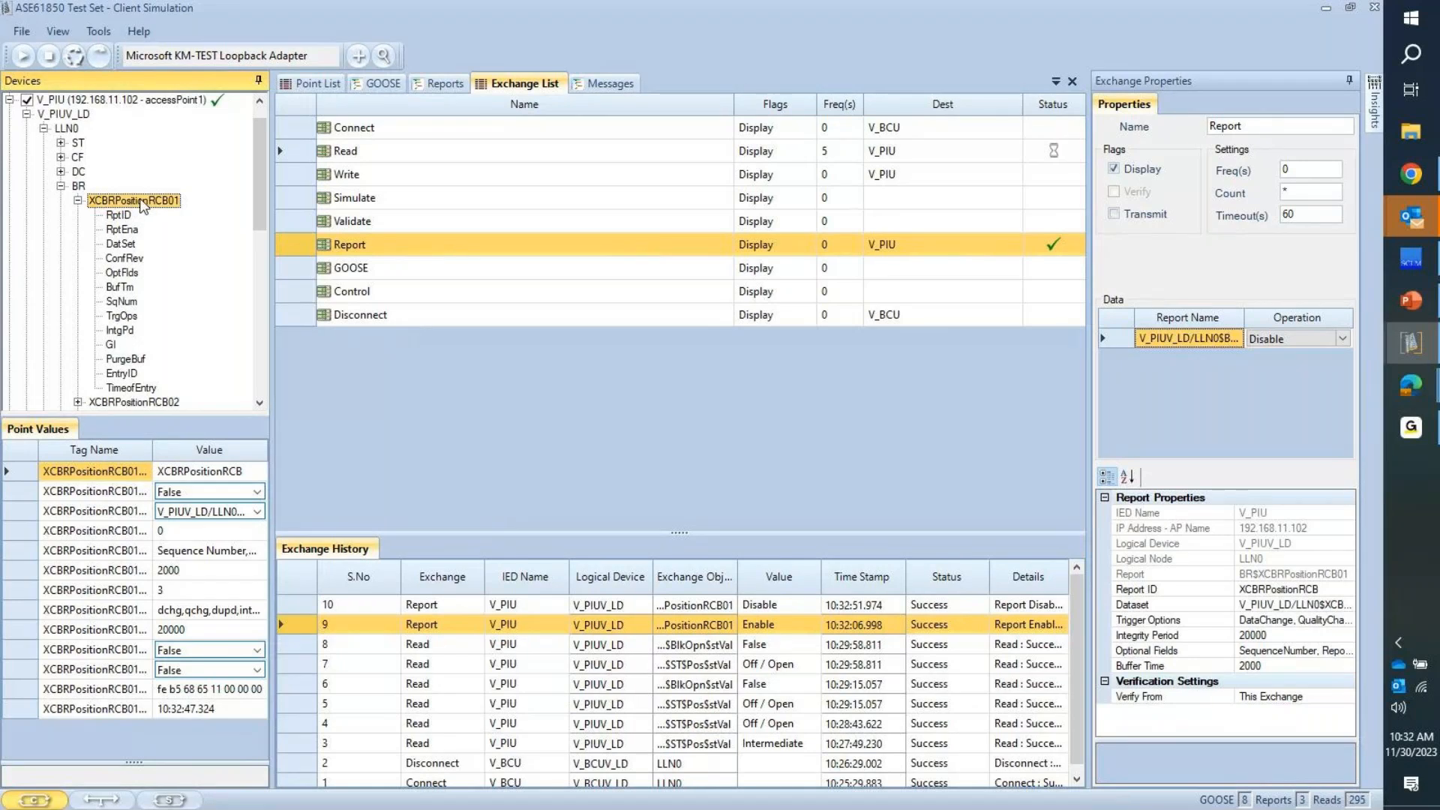
drag(272, 463, 304, 465)
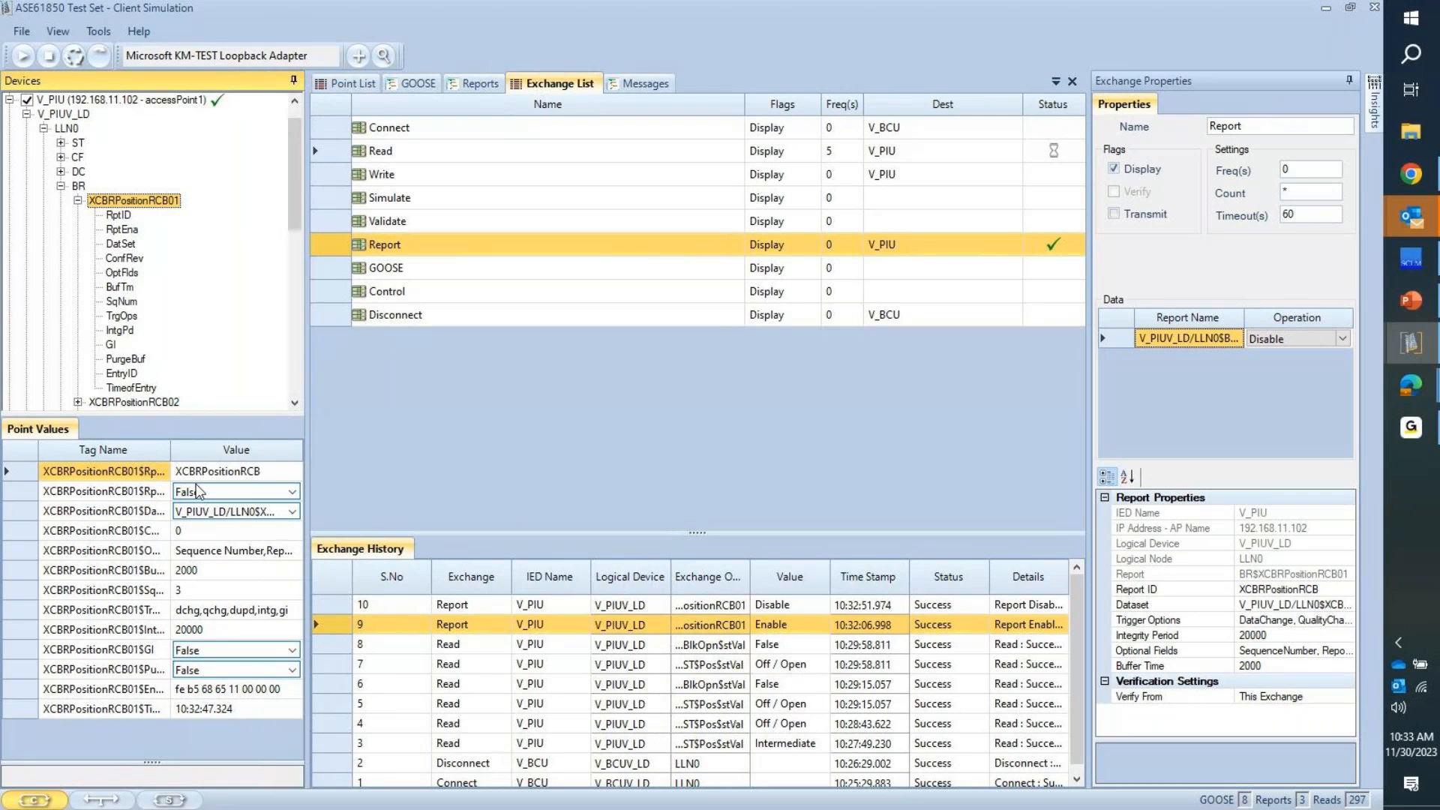
drag(171, 449, 194, 450)
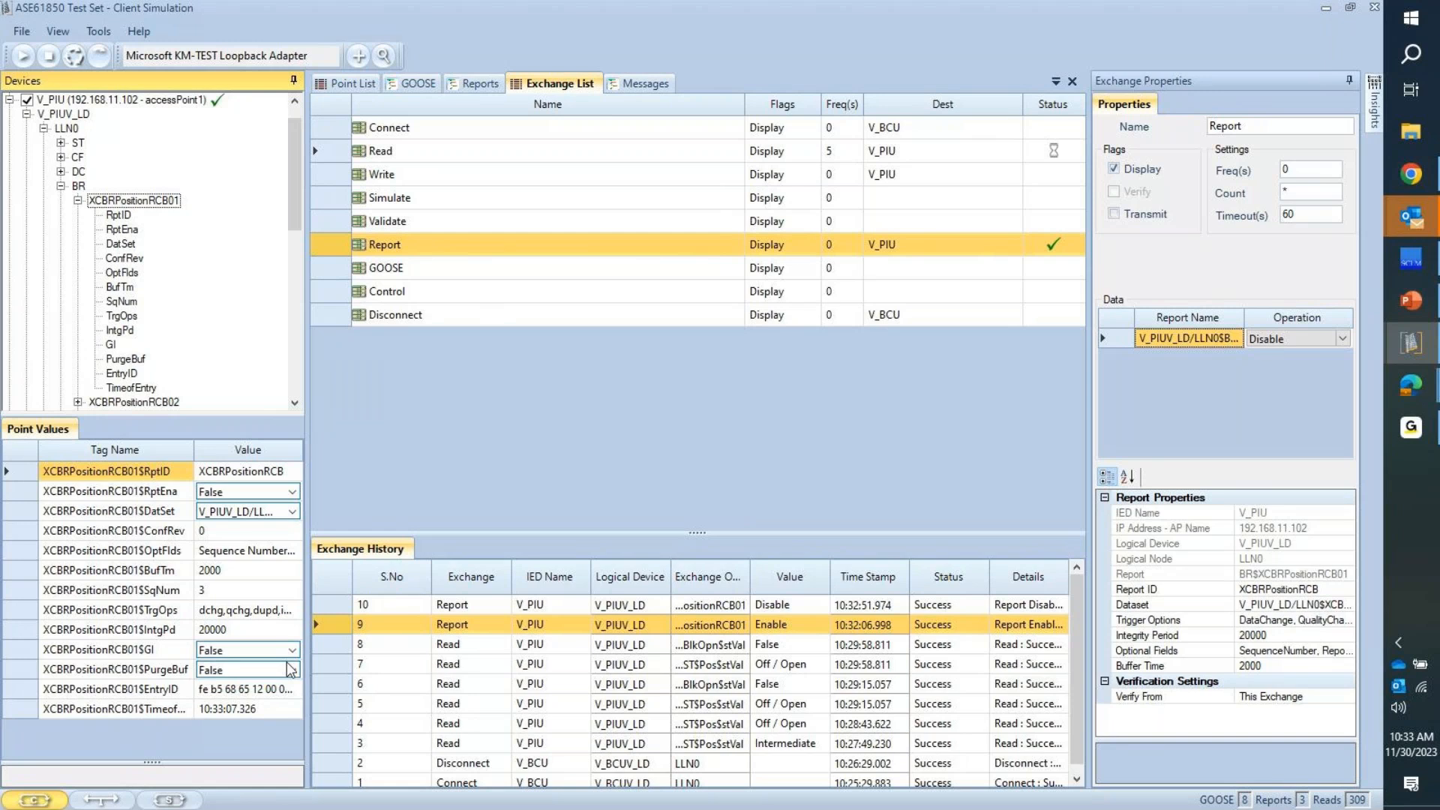
click(252, 673)
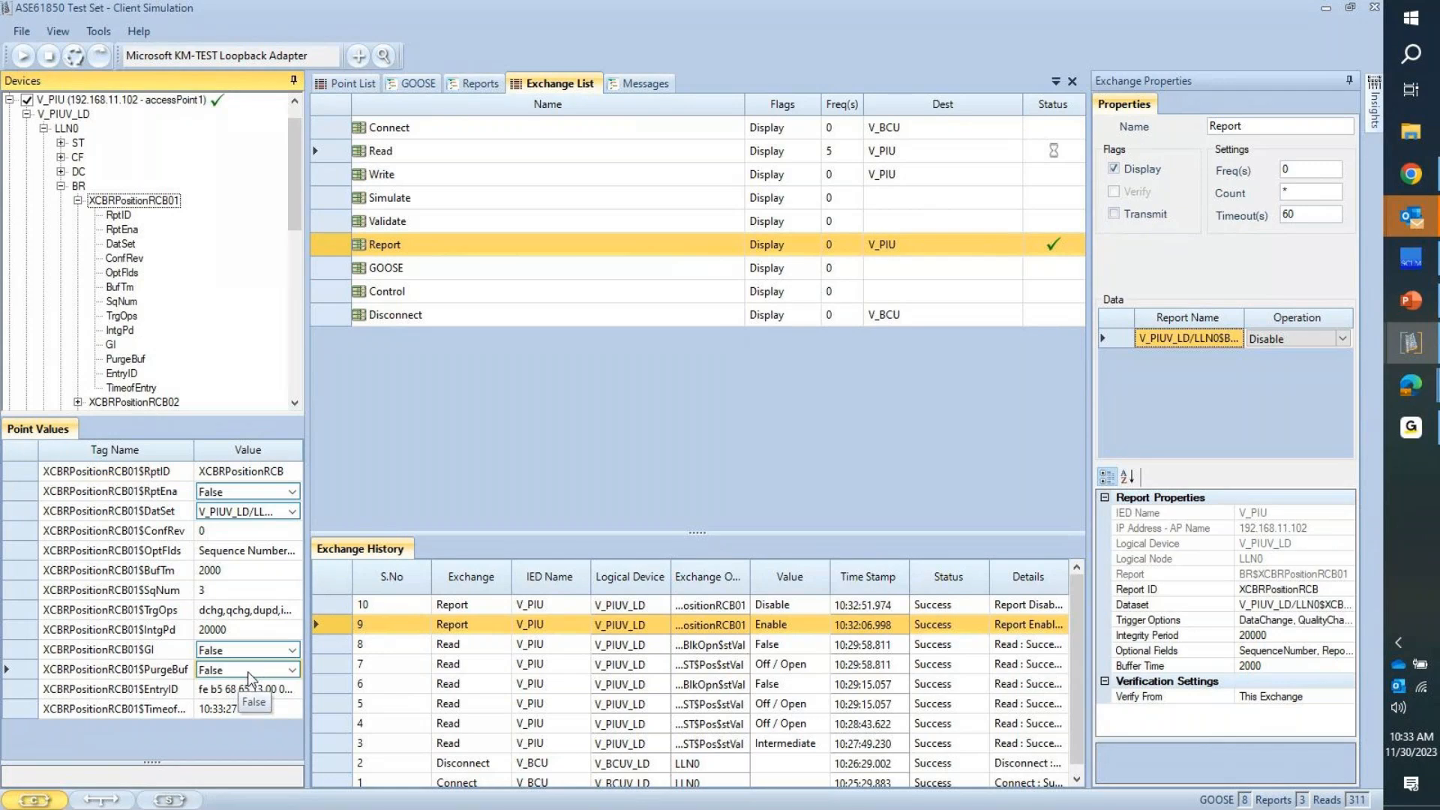
click(250, 672)
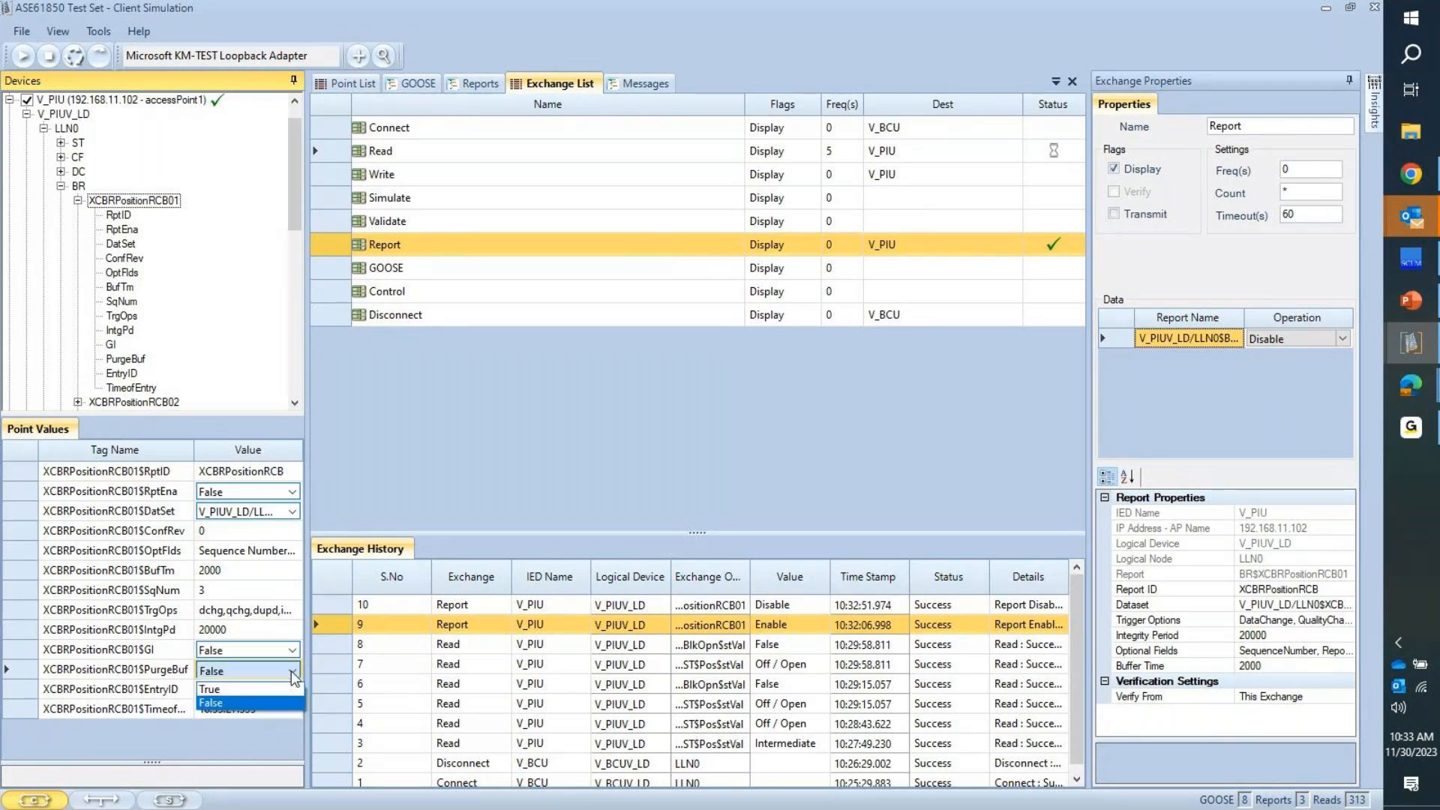
click(285, 690)
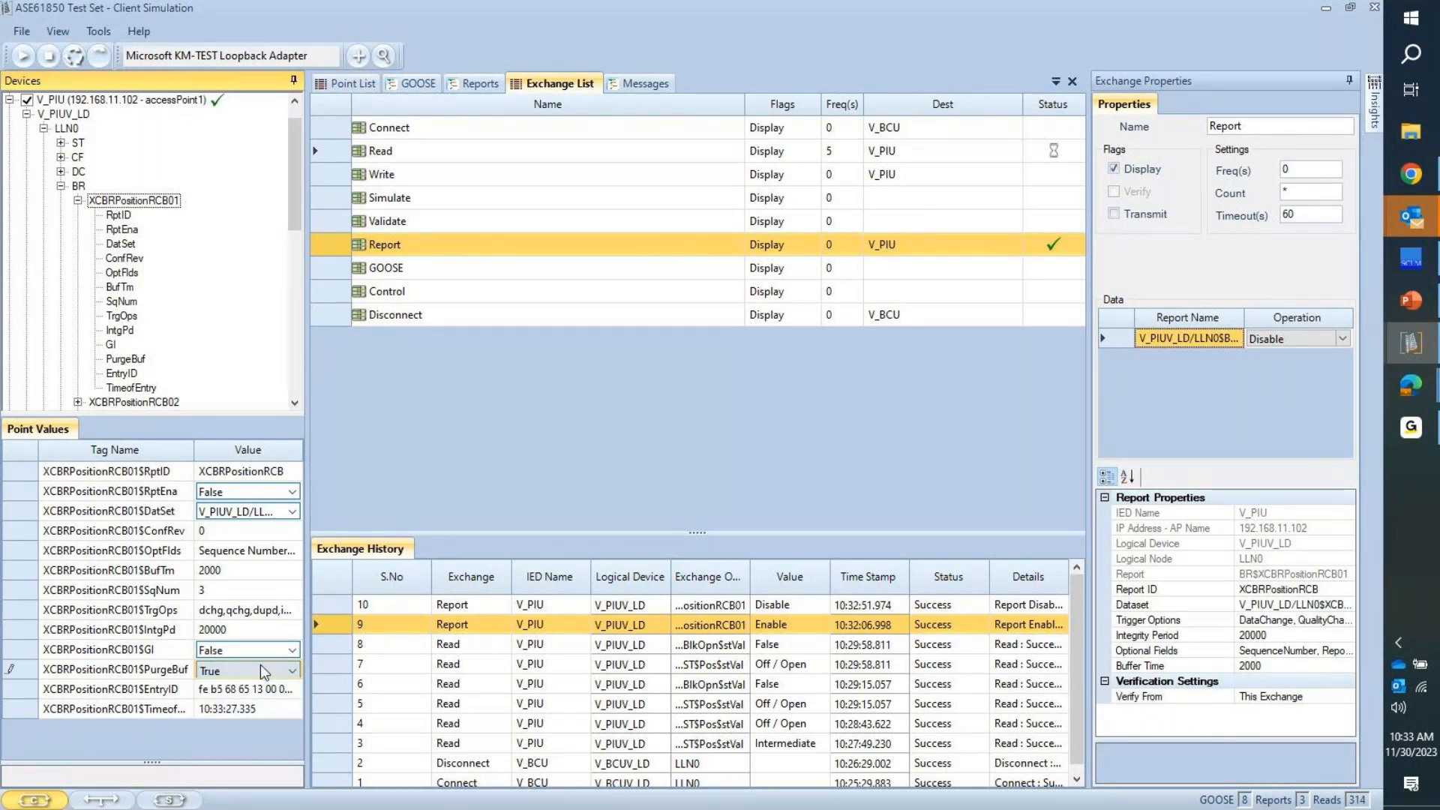
key(Return)
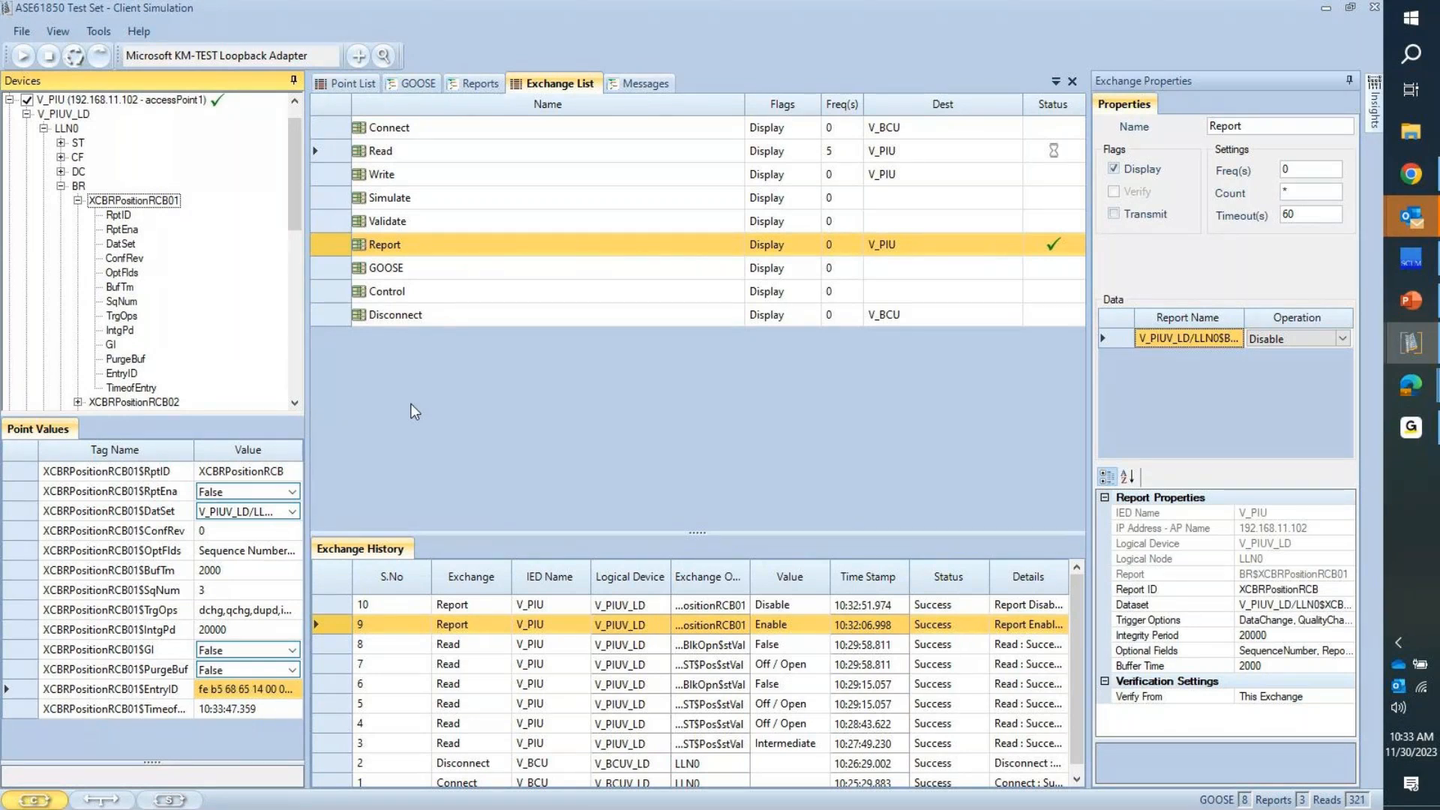
Step: Set the Report exchange's operation for XCBRPositionRCB01 to Enable
click(540, 245)
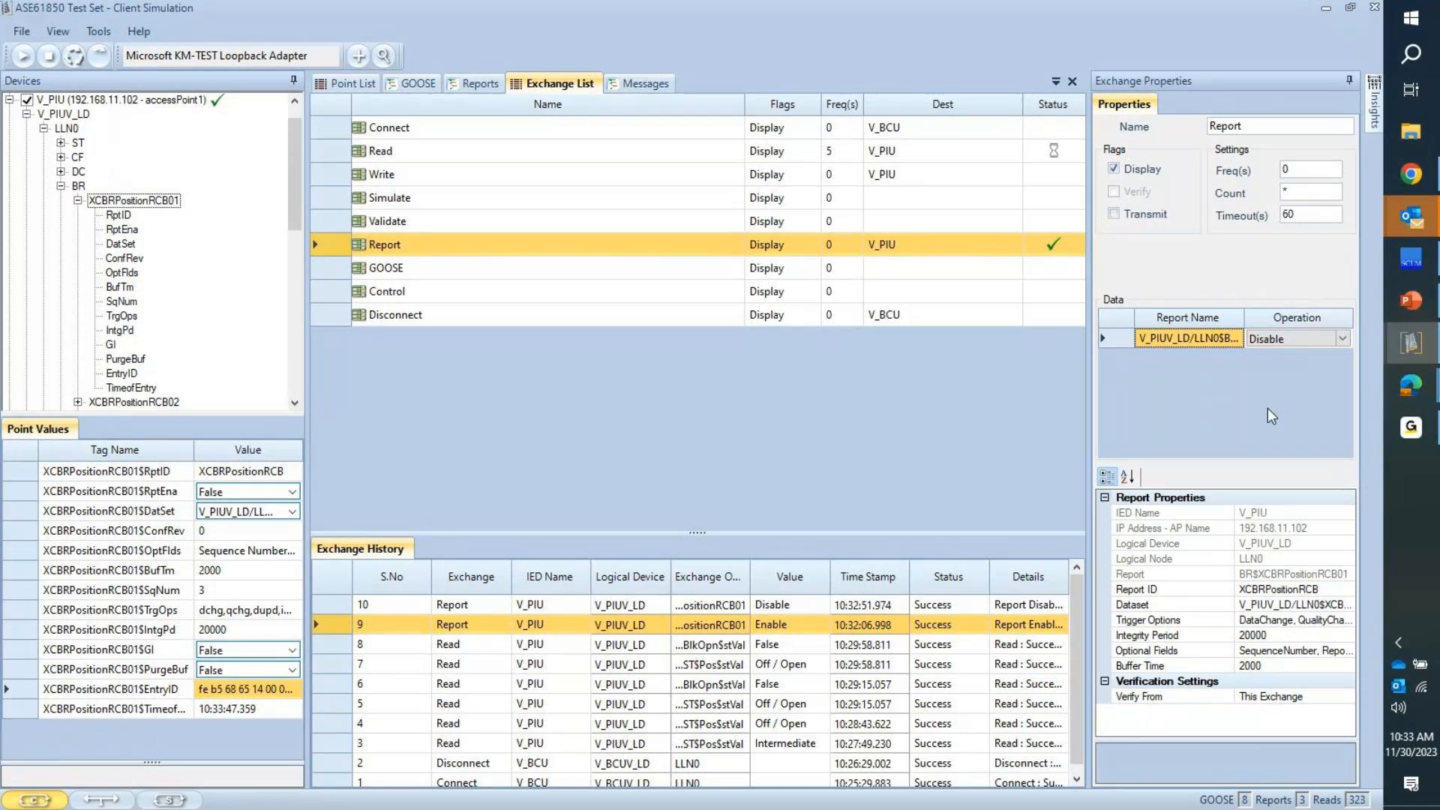
click(1296, 339)
click(1274, 356)
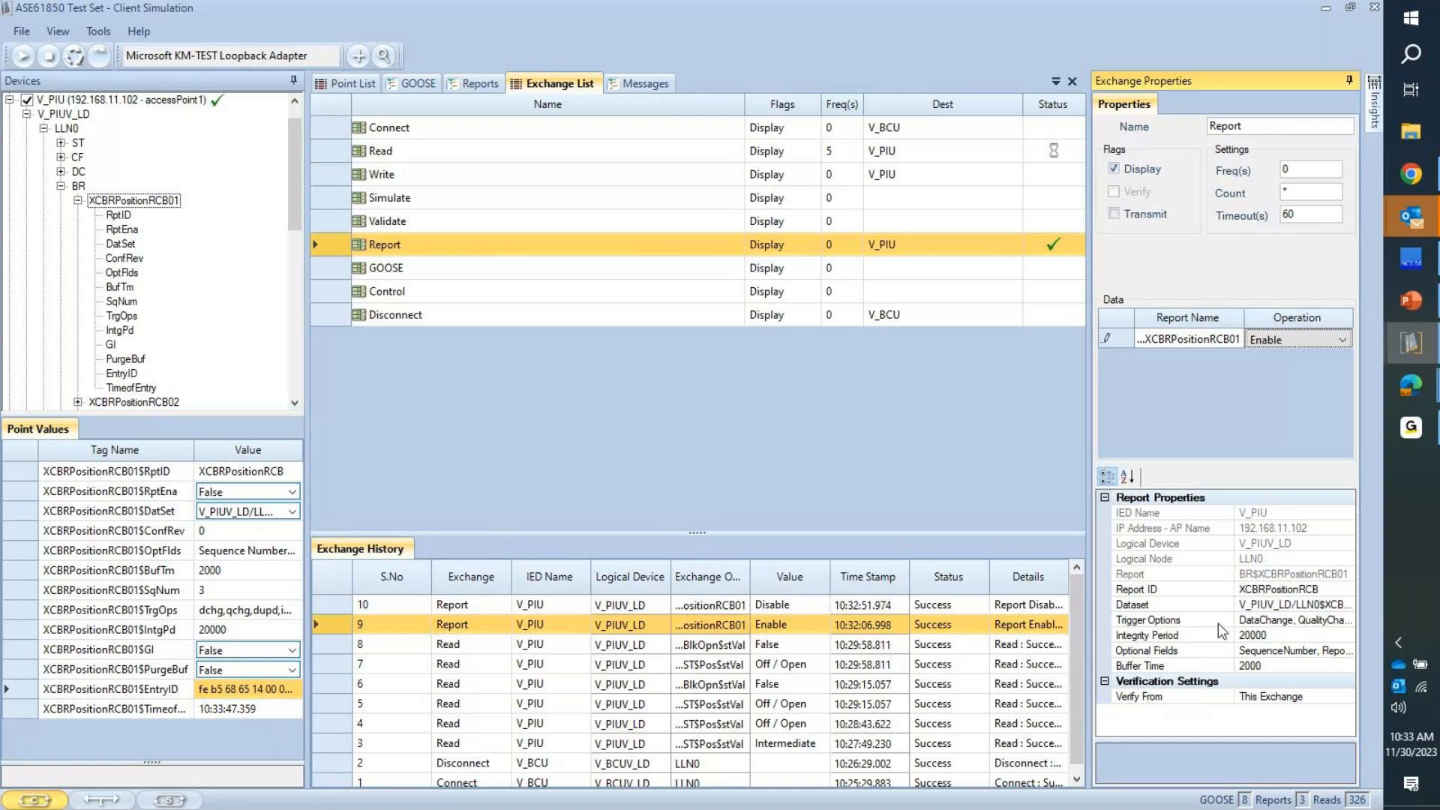
Step: Review the trigger options of the Report exchange and the GI data assigned to the Write exchange
click(1338, 630)
click(1348, 620)
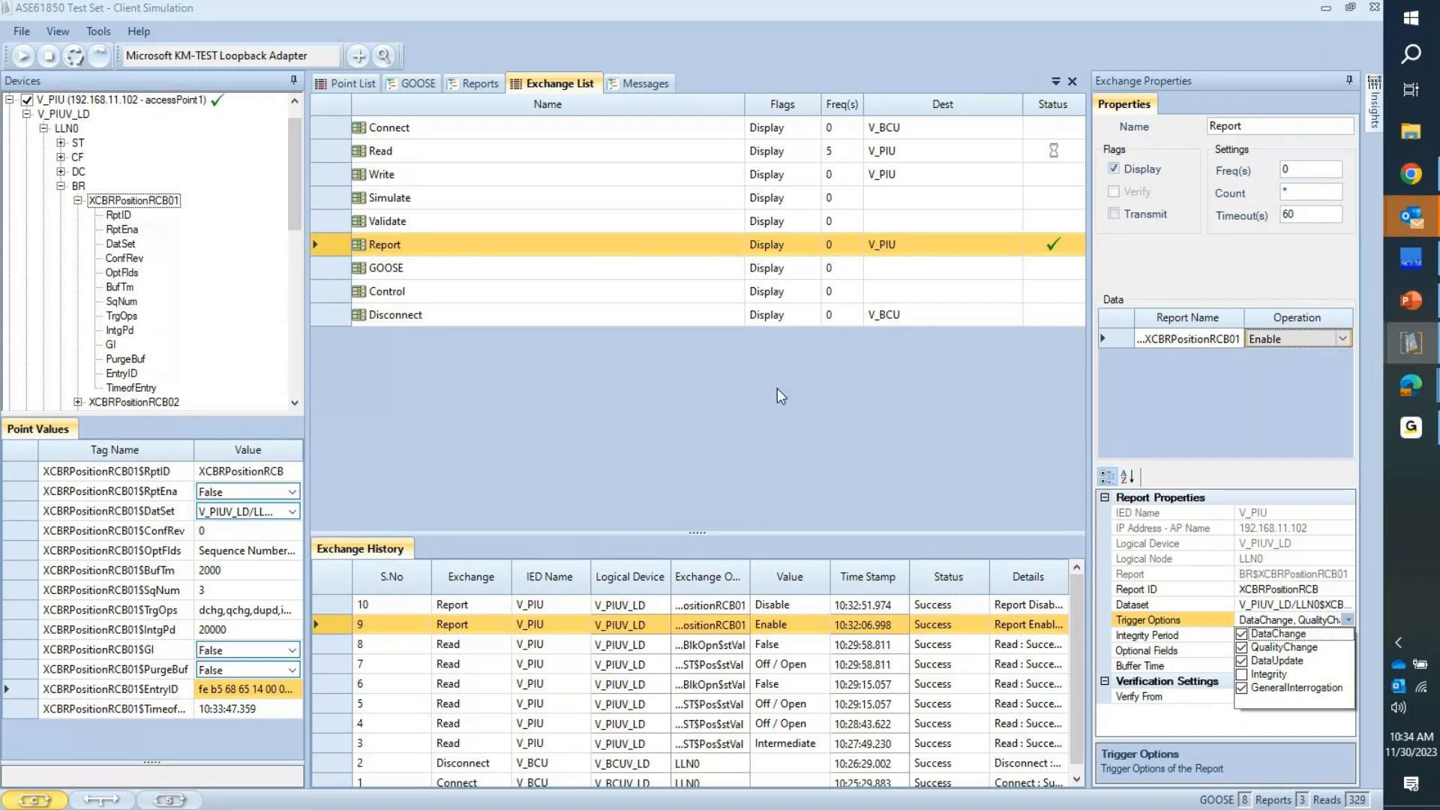
click(501, 249)
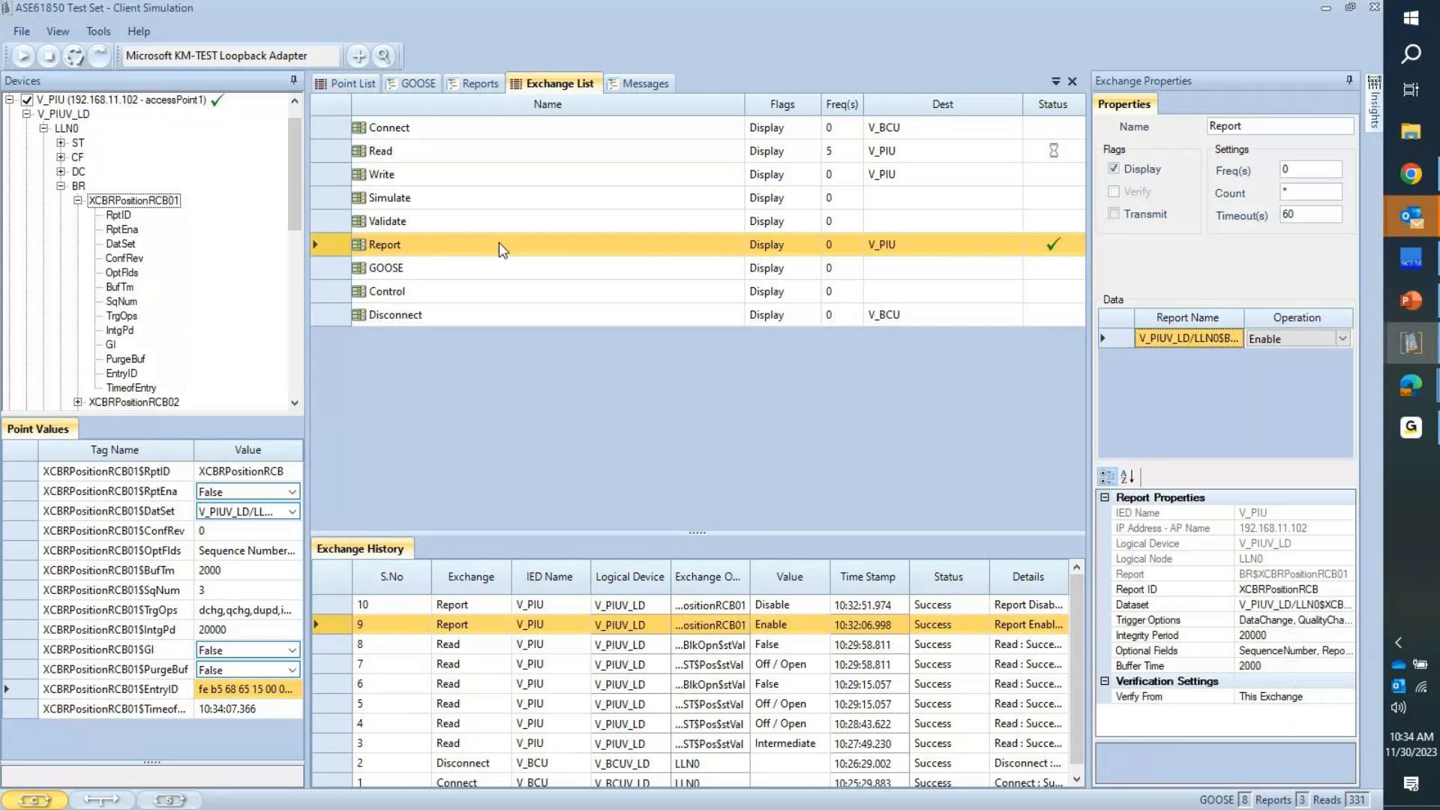
click(462, 180)
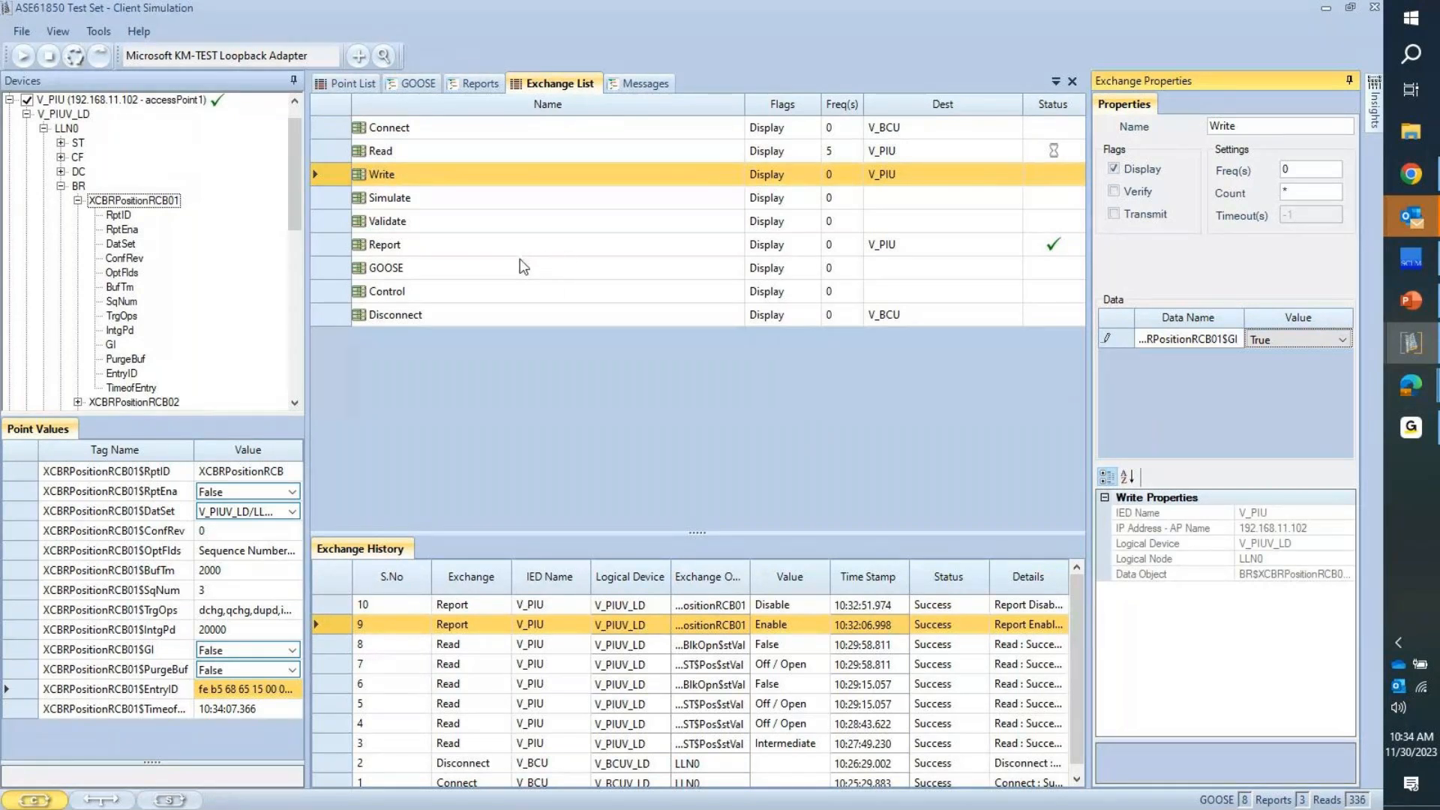
click(523, 267)
click(517, 250)
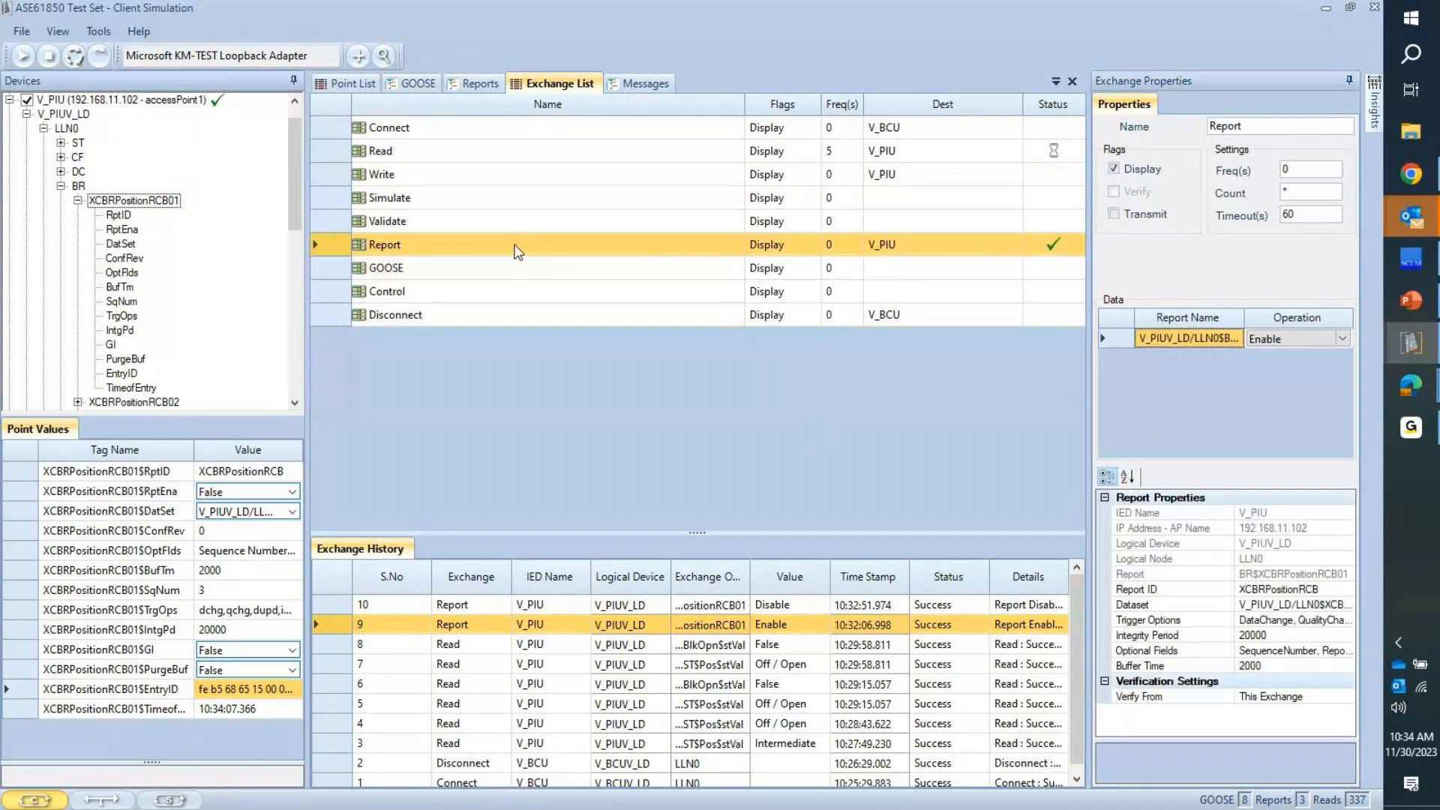
Step: Clear the exchange history and run the Report exchange to enable XCBRPositionRCB01
right_click(713, 636)
click(753, 650)
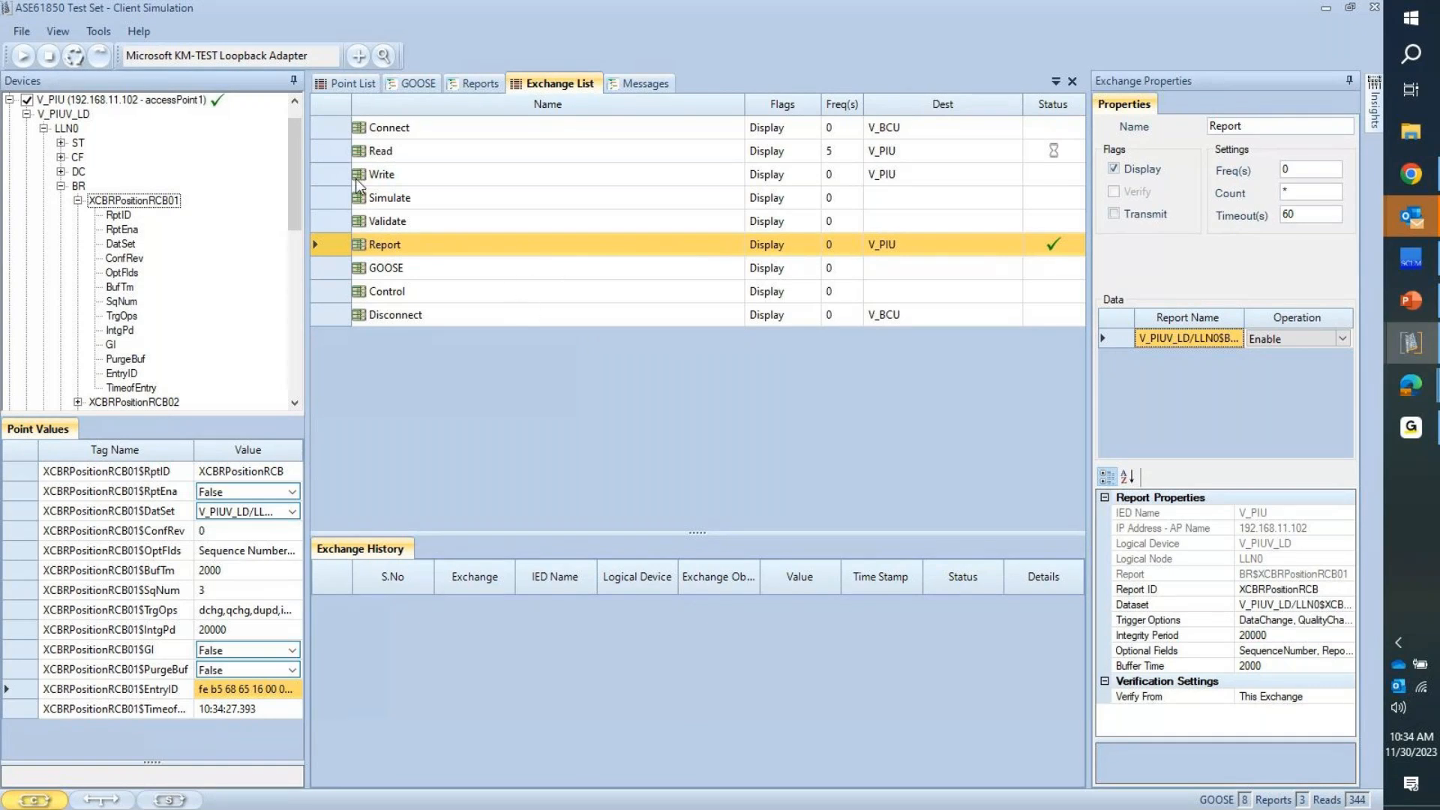
click(104, 57)
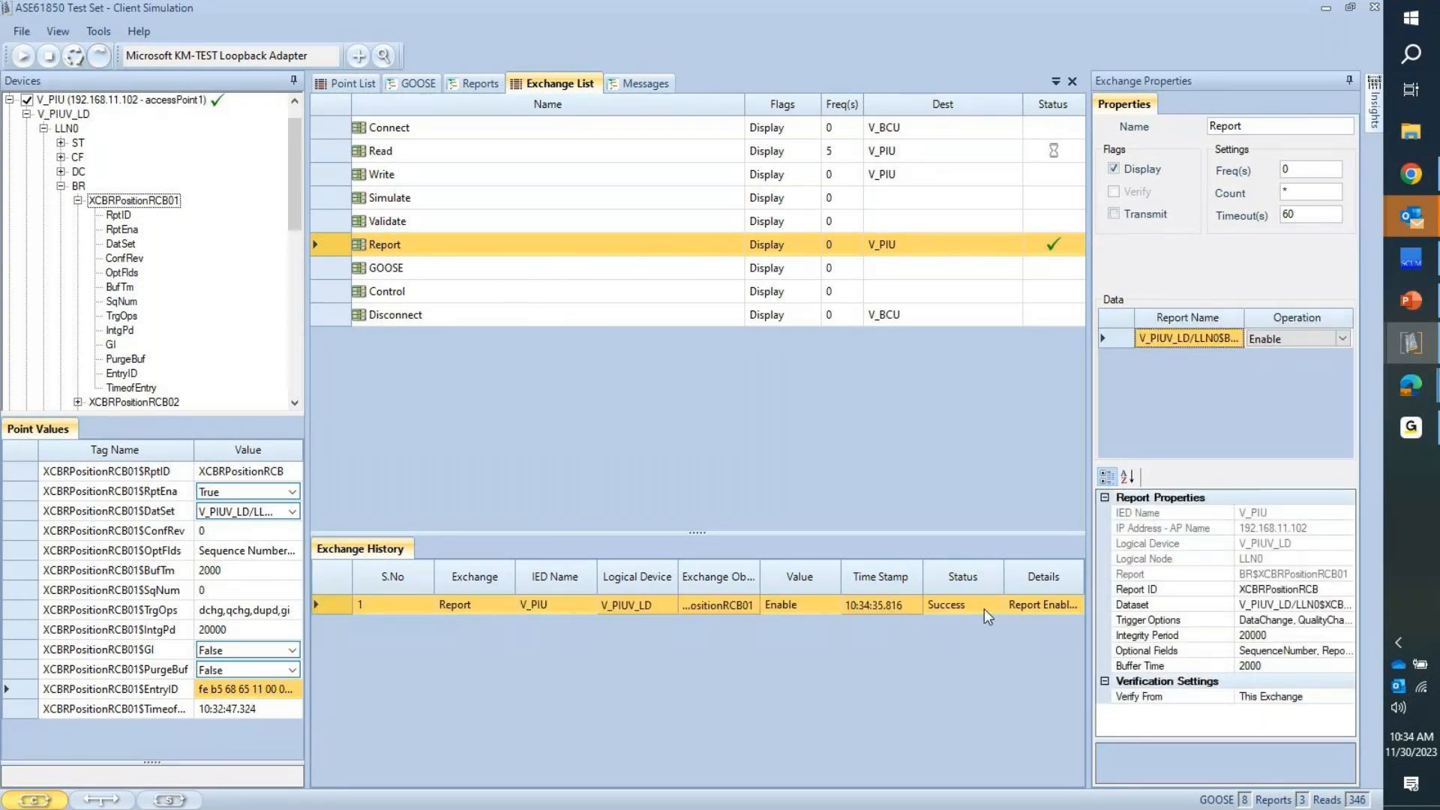
Step: Set the Write exchange's value for XCBRPositionRCB01$GI to True and run the exchange
click(403, 175)
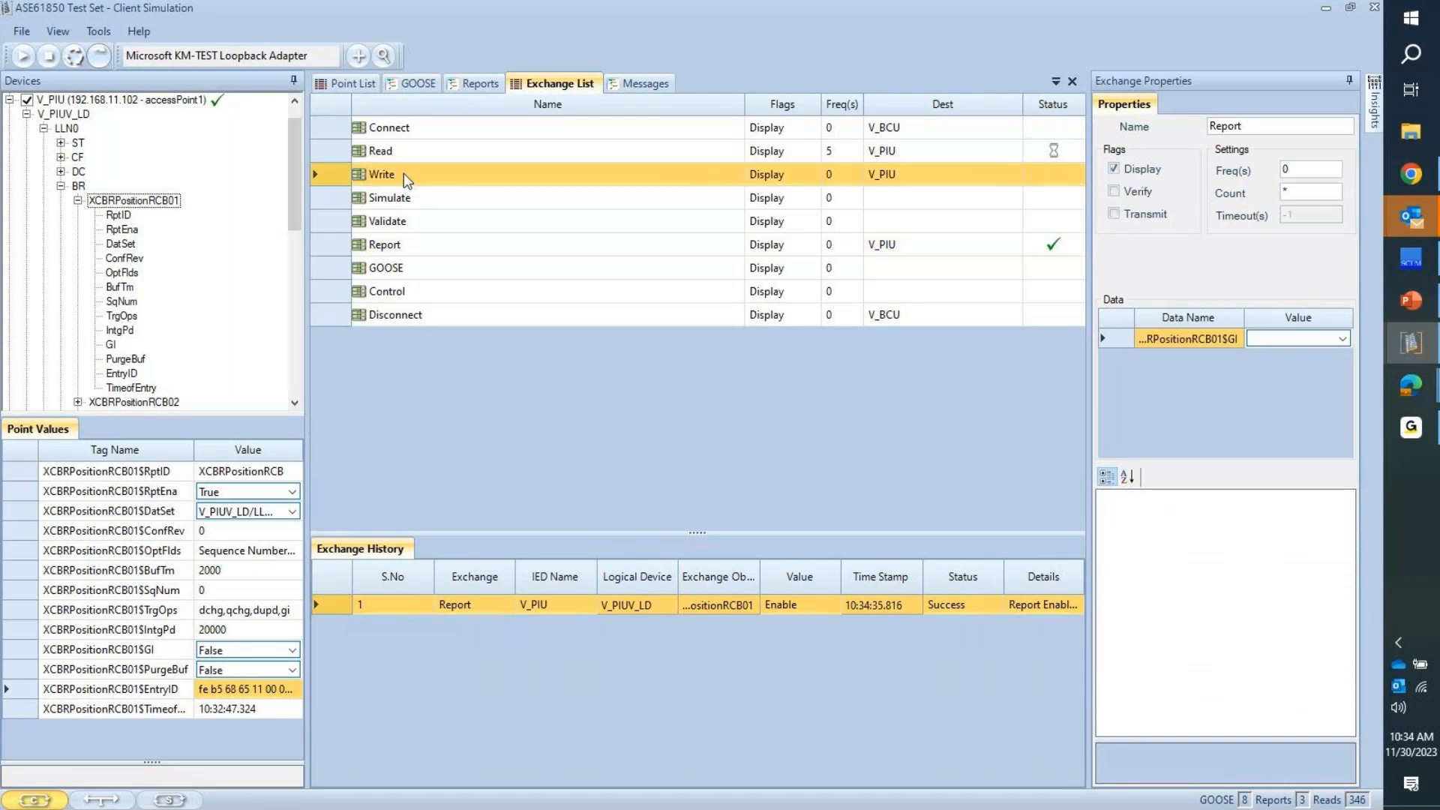
click(1342, 340)
click(1342, 341)
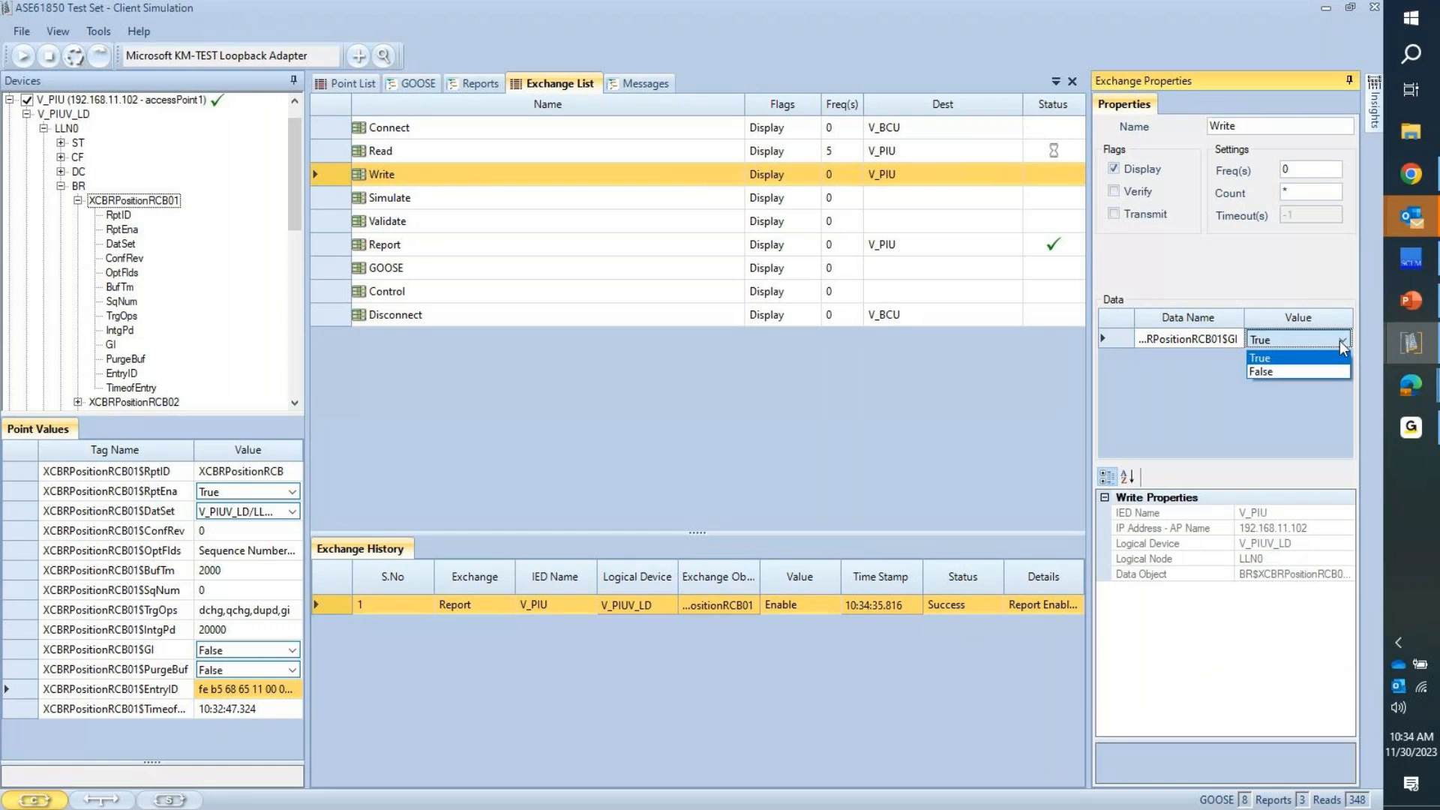
click(1321, 365)
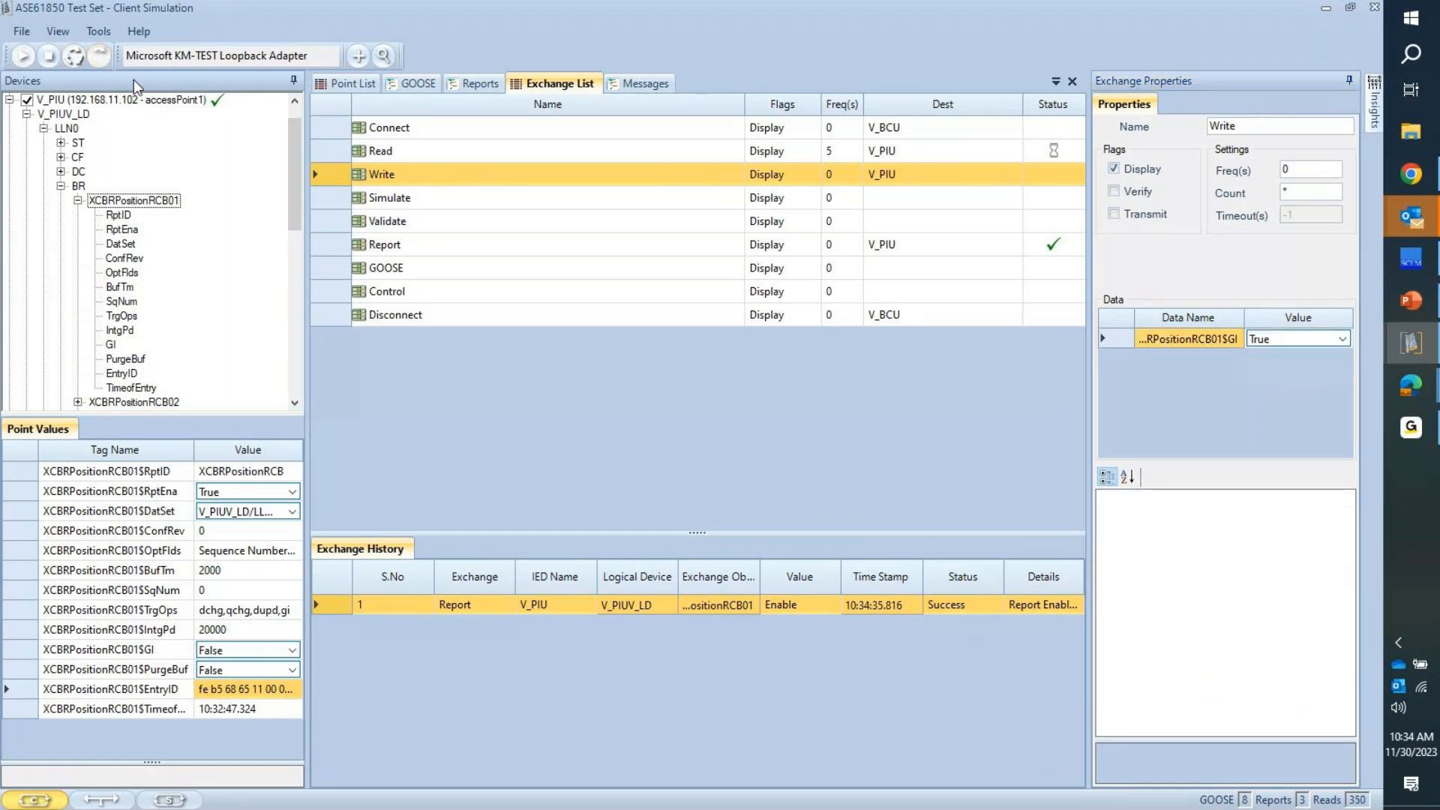
Step: Rename the Write exchange as Write GI
click(435, 174)
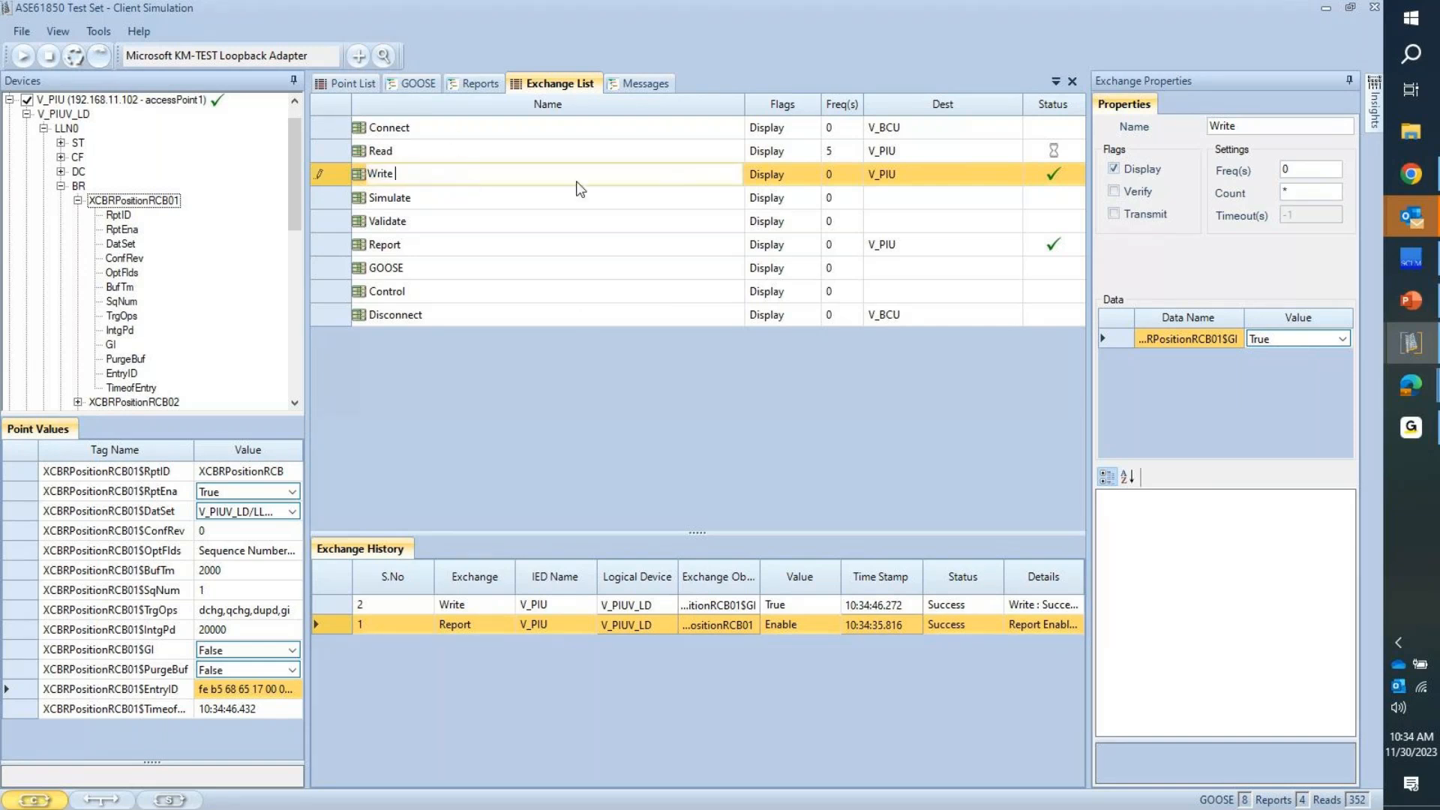
click(1292, 124)
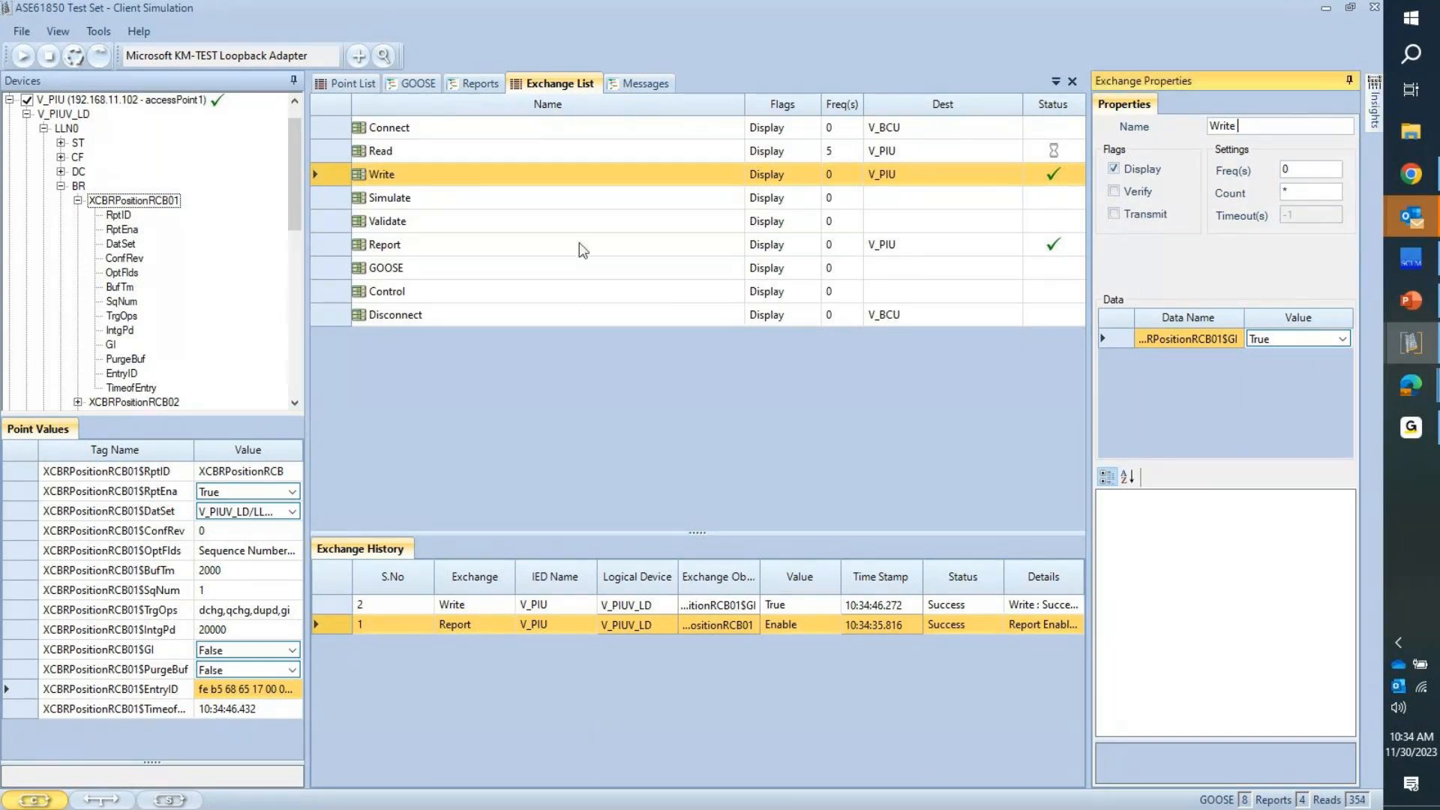
click(468, 180)
click(466, 179)
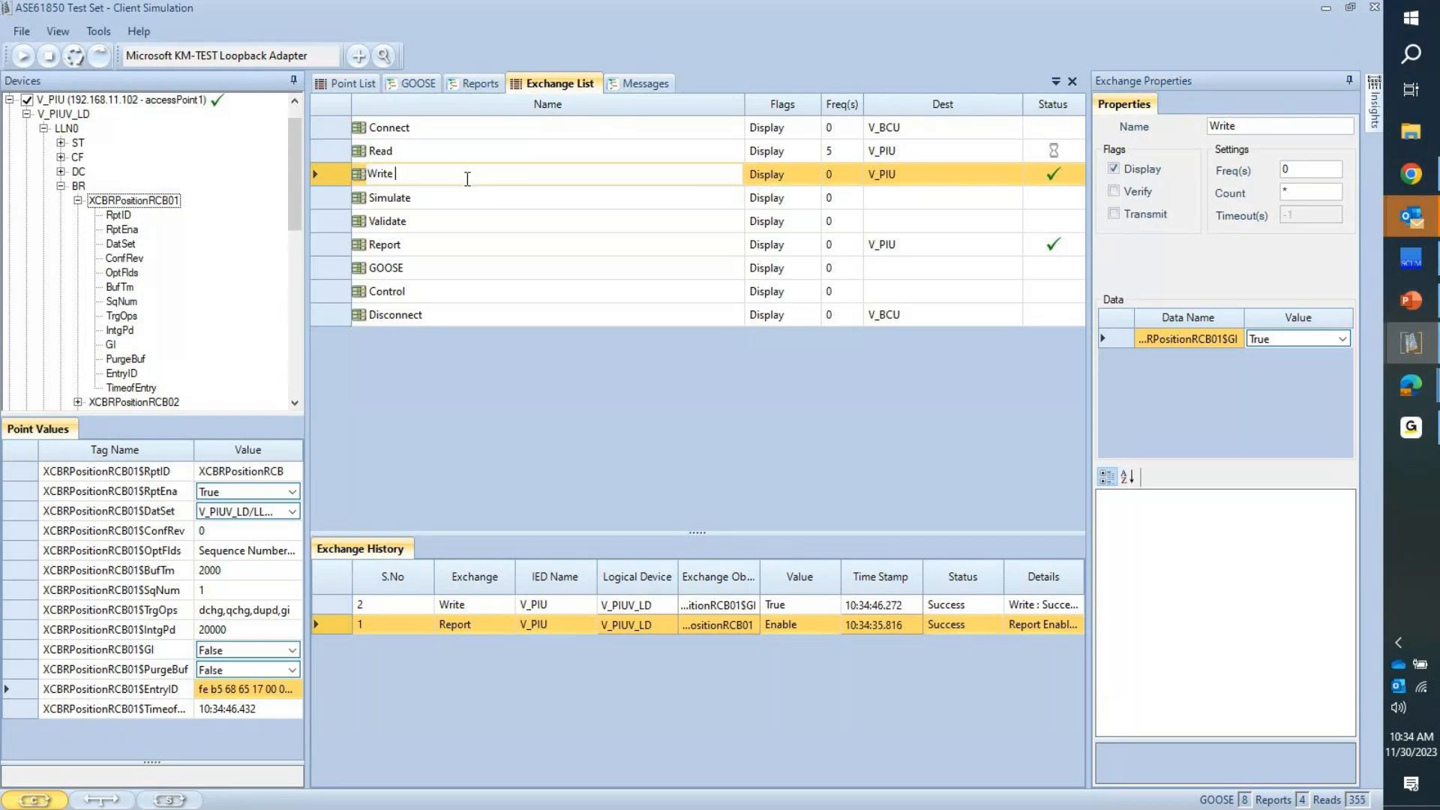
text(GI)
Step: Rename the Report exchange as Report Enable
click(426, 245)
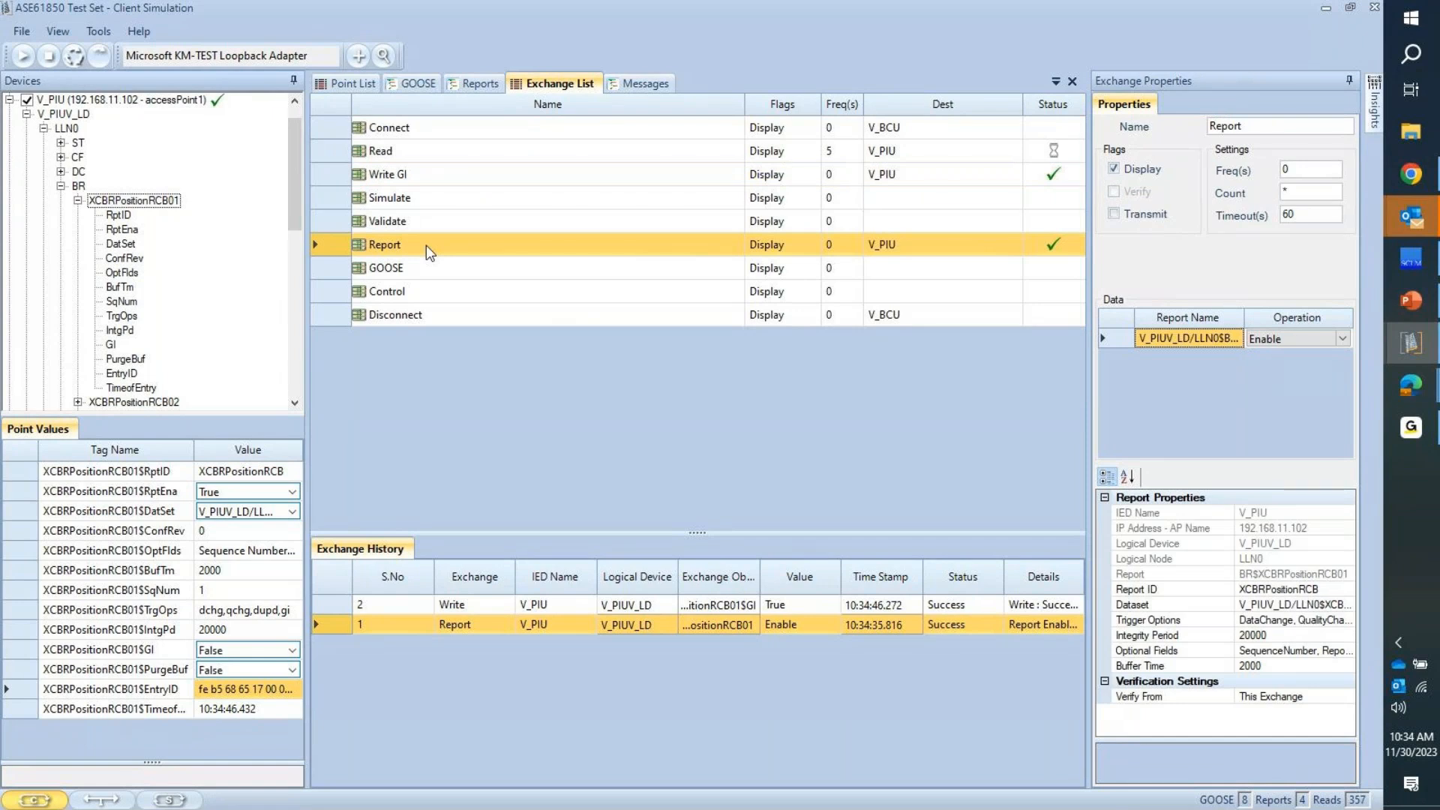
click(426, 245)
click(427, 245)
text(Enable)
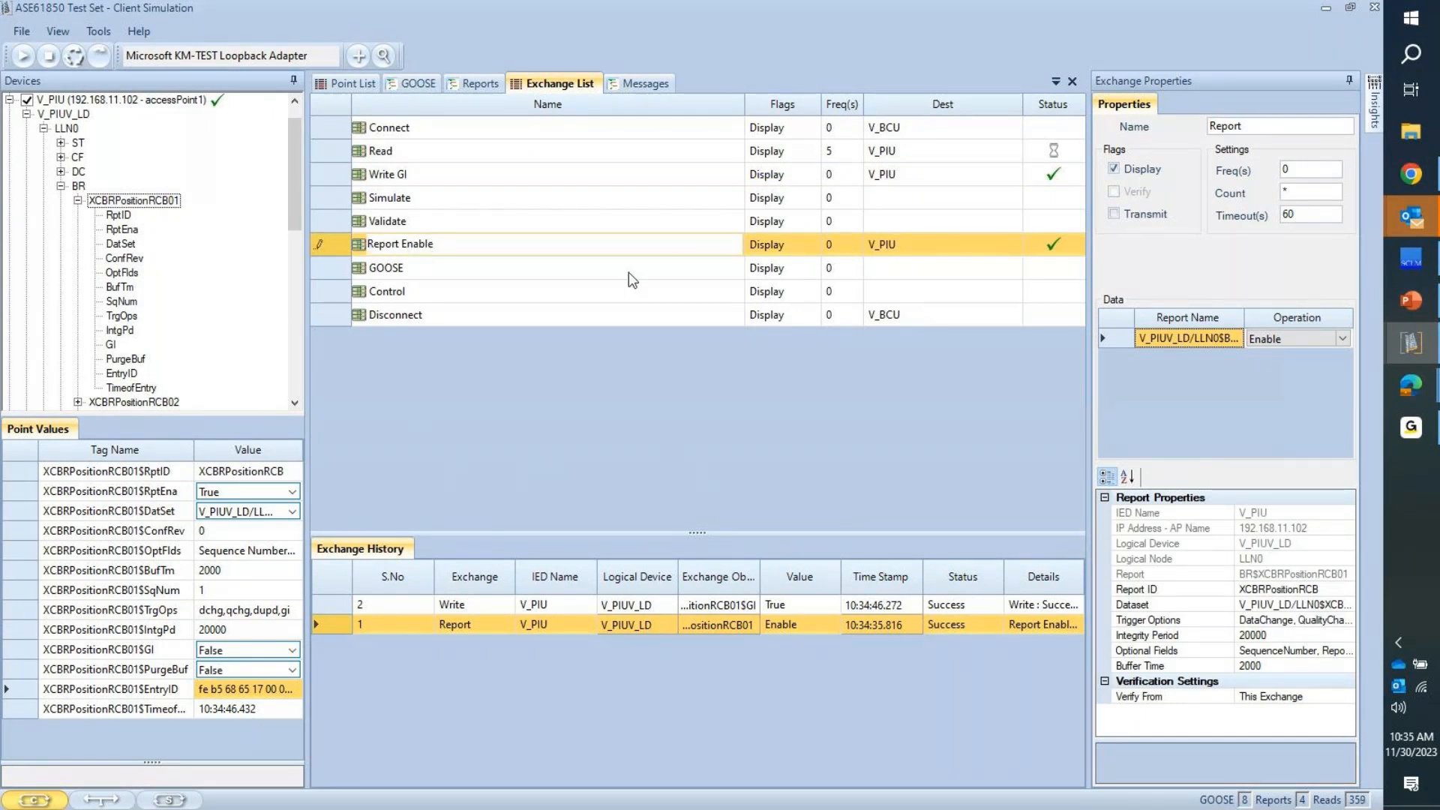
Step: Copy the Report Enable exchange and paste the copy at the GOOSE exchange's place in the exchange list
click(439, 228)
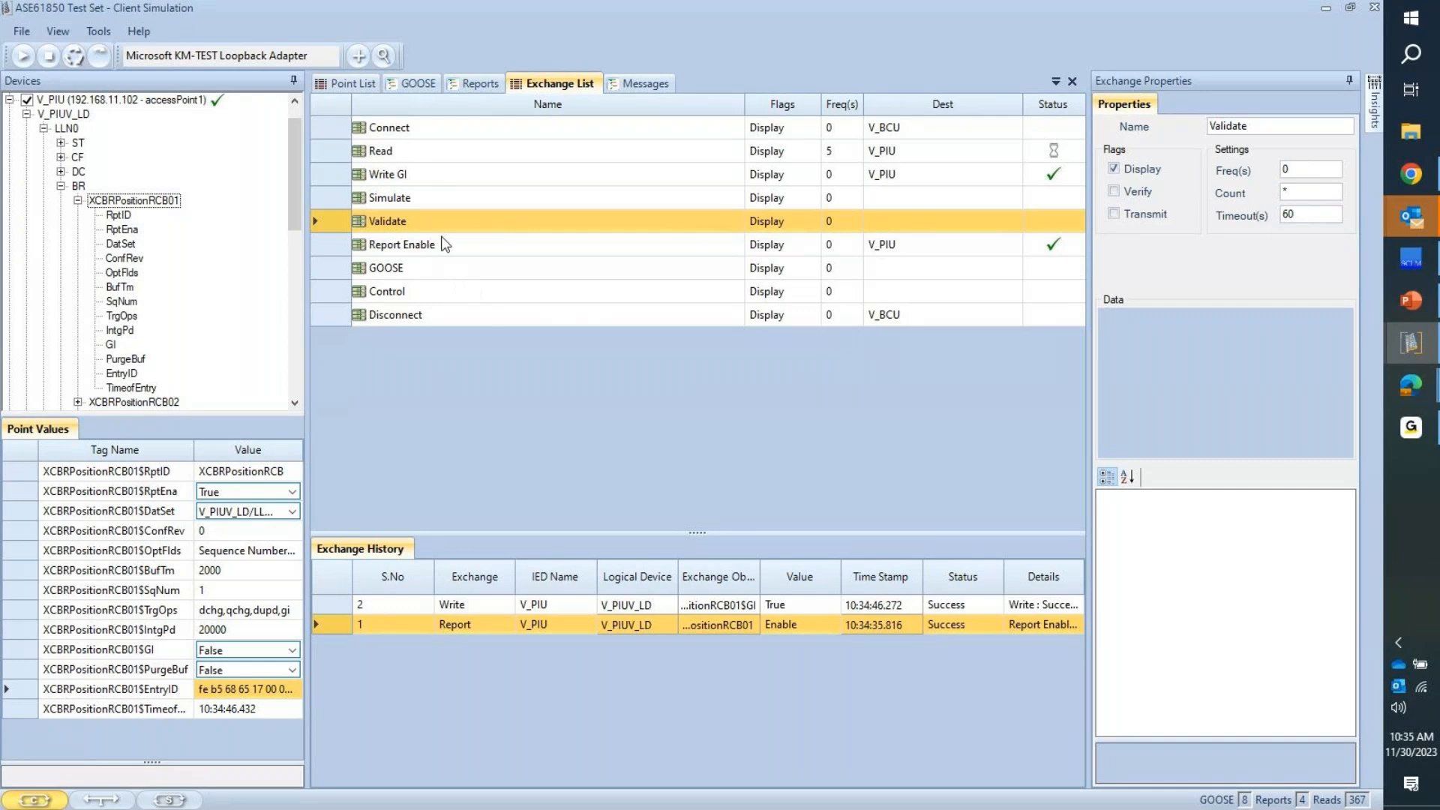
click(445, 247)
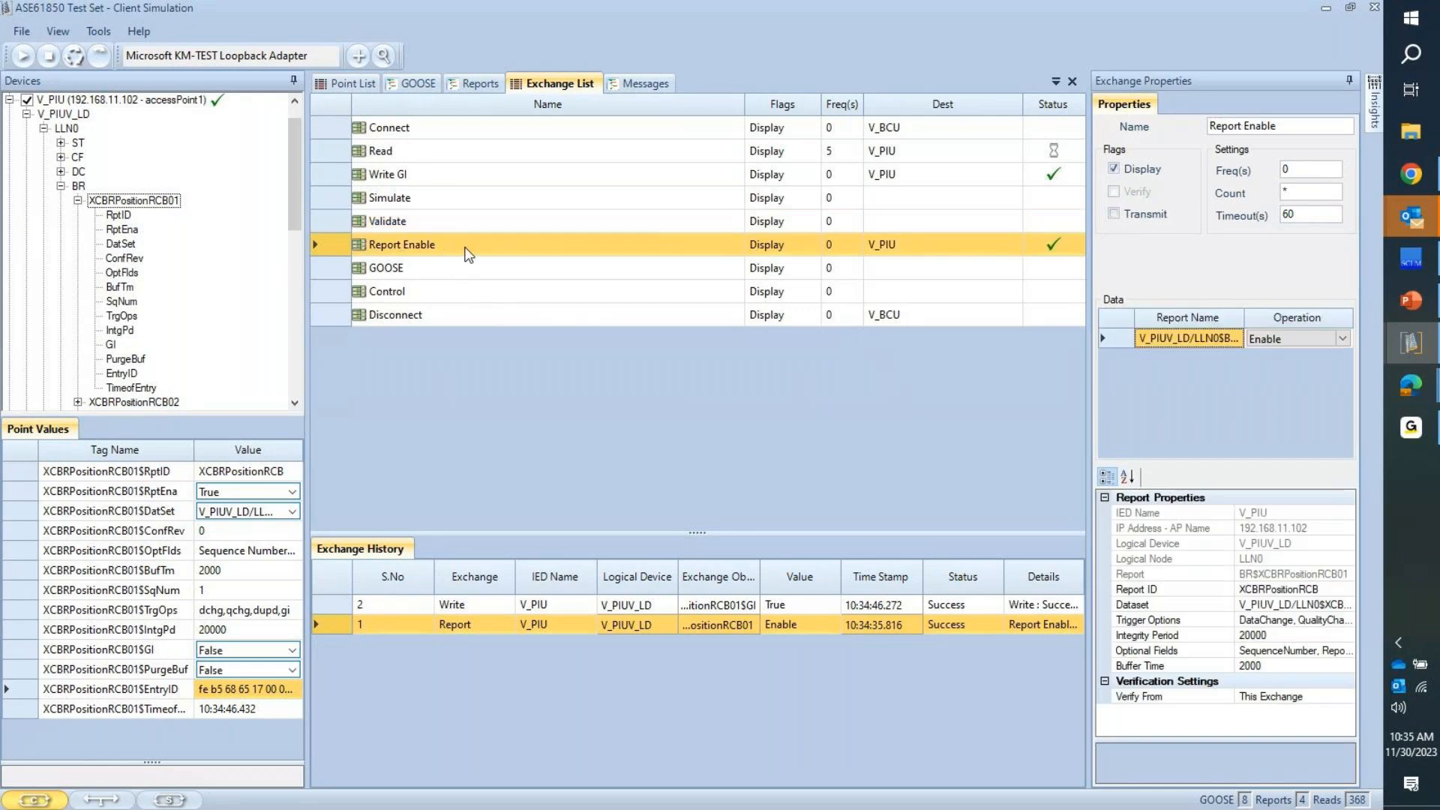
right_click(465, 248)
key(Escape)
click(440, 268)
right_click(440, 268)
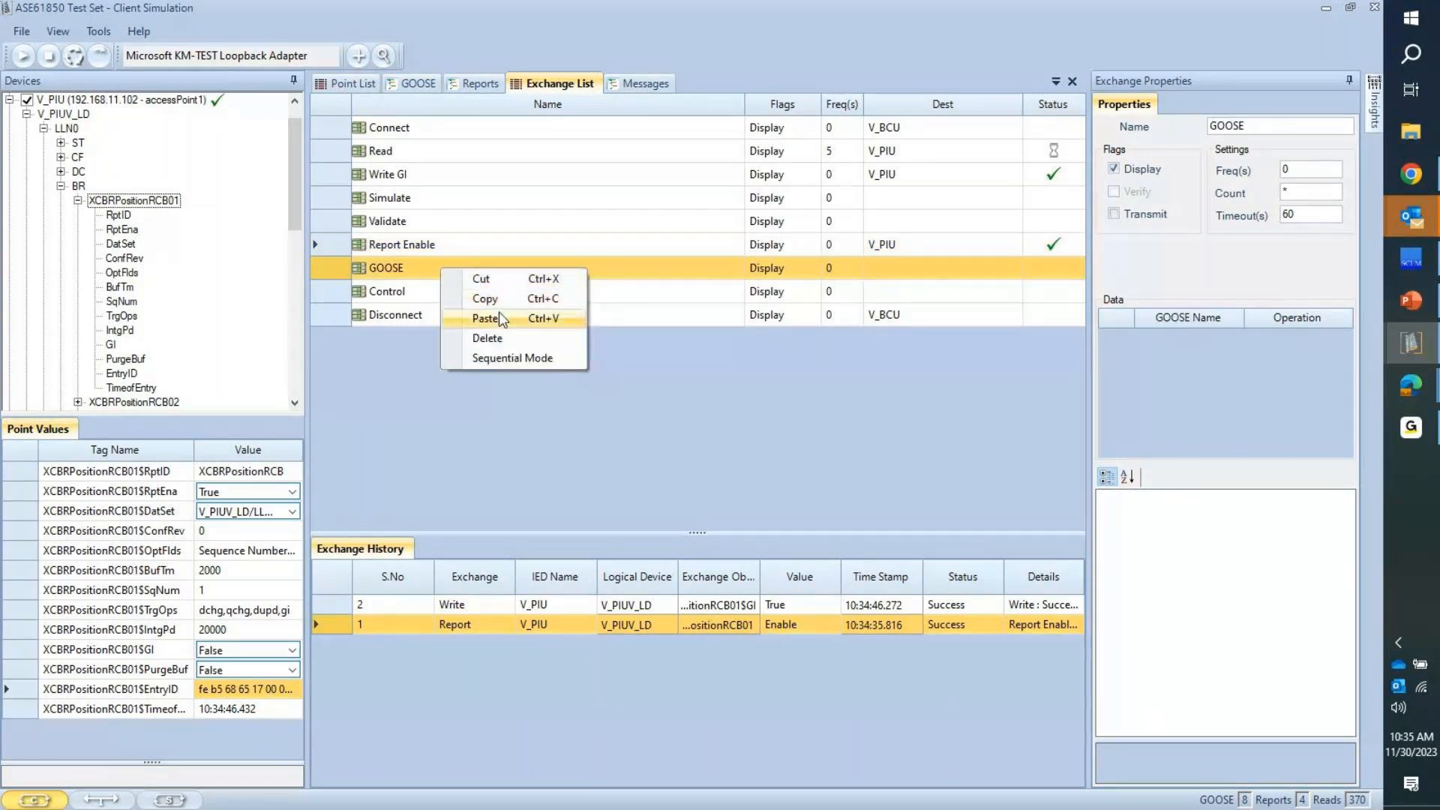
click(501, 319)
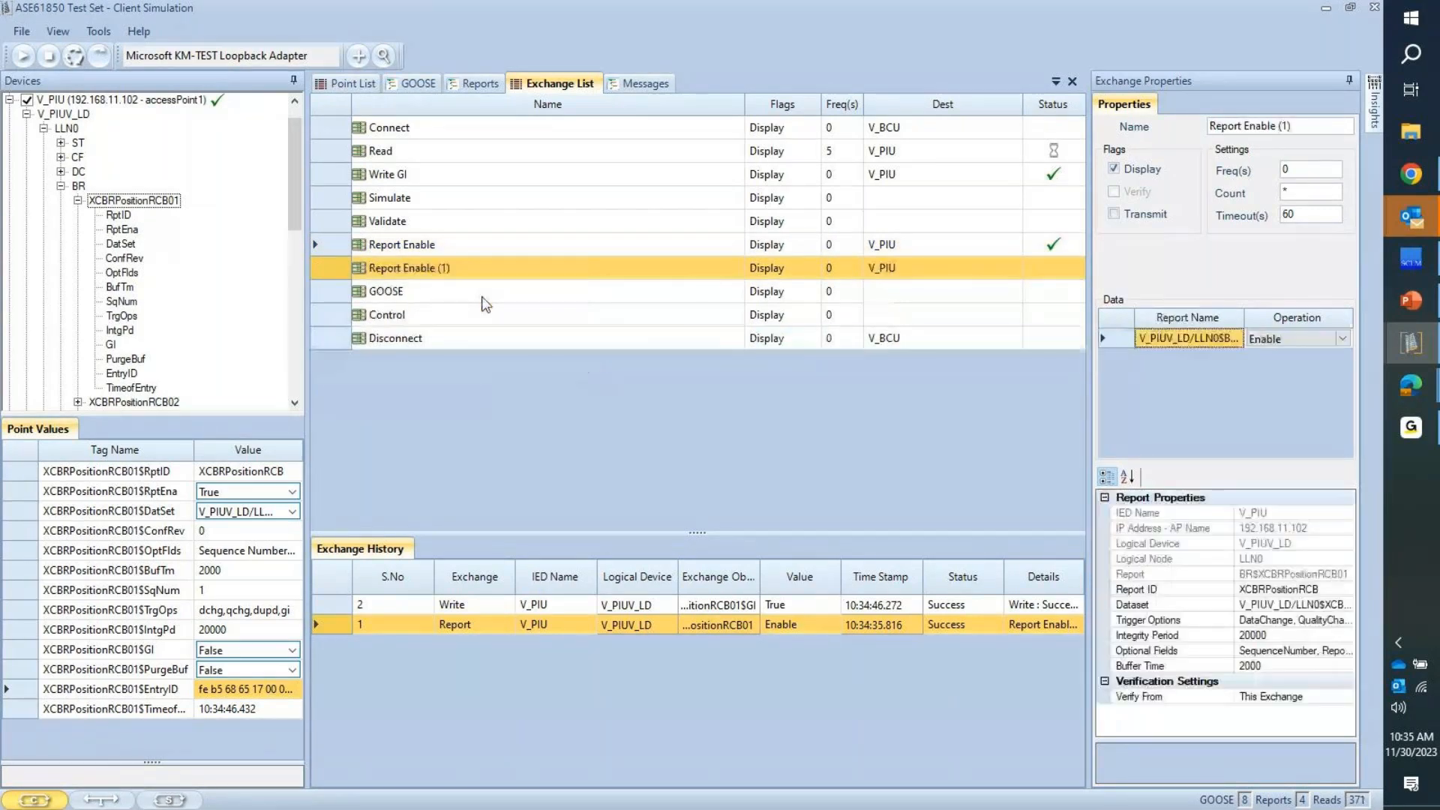
Step: Set the copied report exchange's operation to Verify and rename it as Report Verify
click(1344, 345)
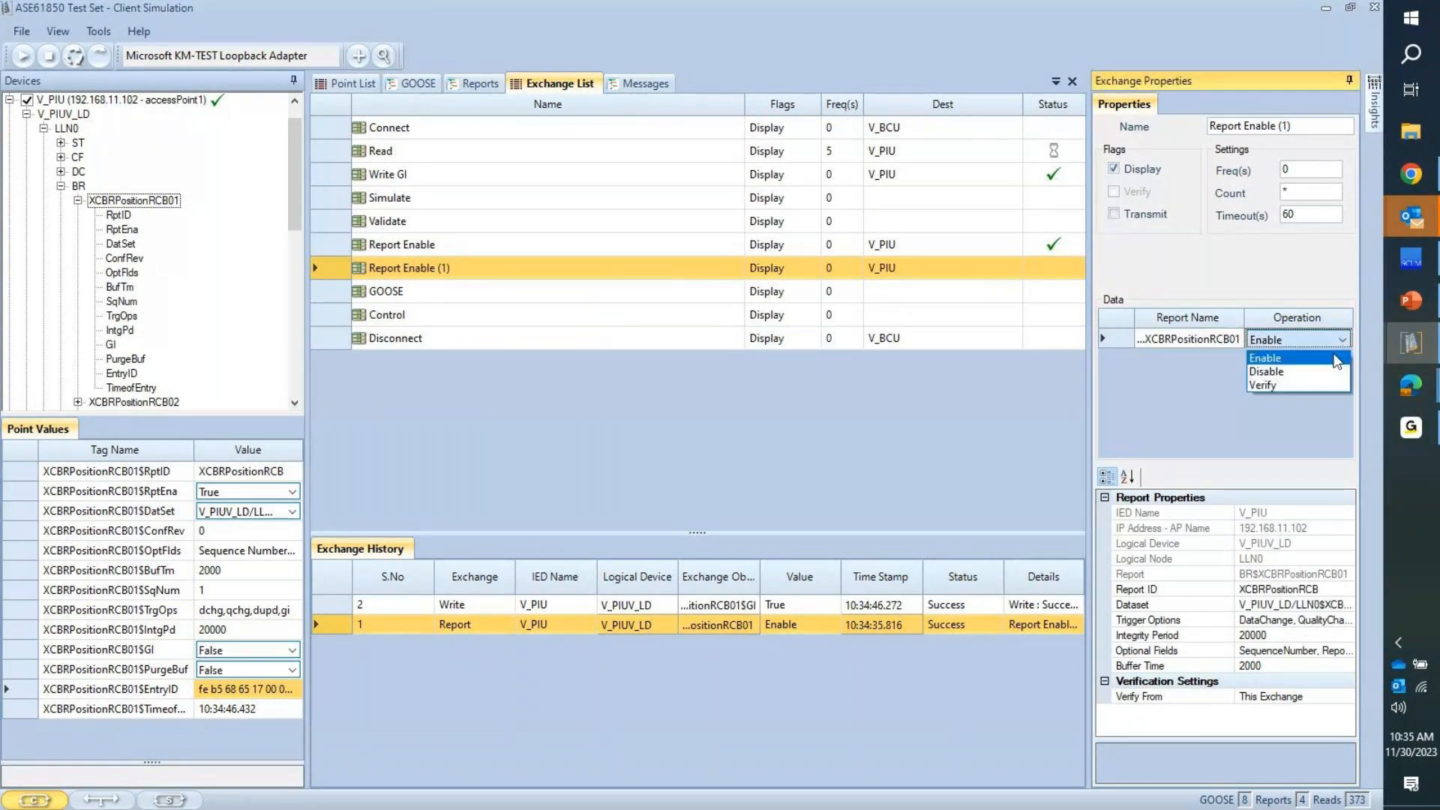
click(1320, 379)
click(1304, 130)
drag(1291, 129, 1249, 133)
text(Verify)
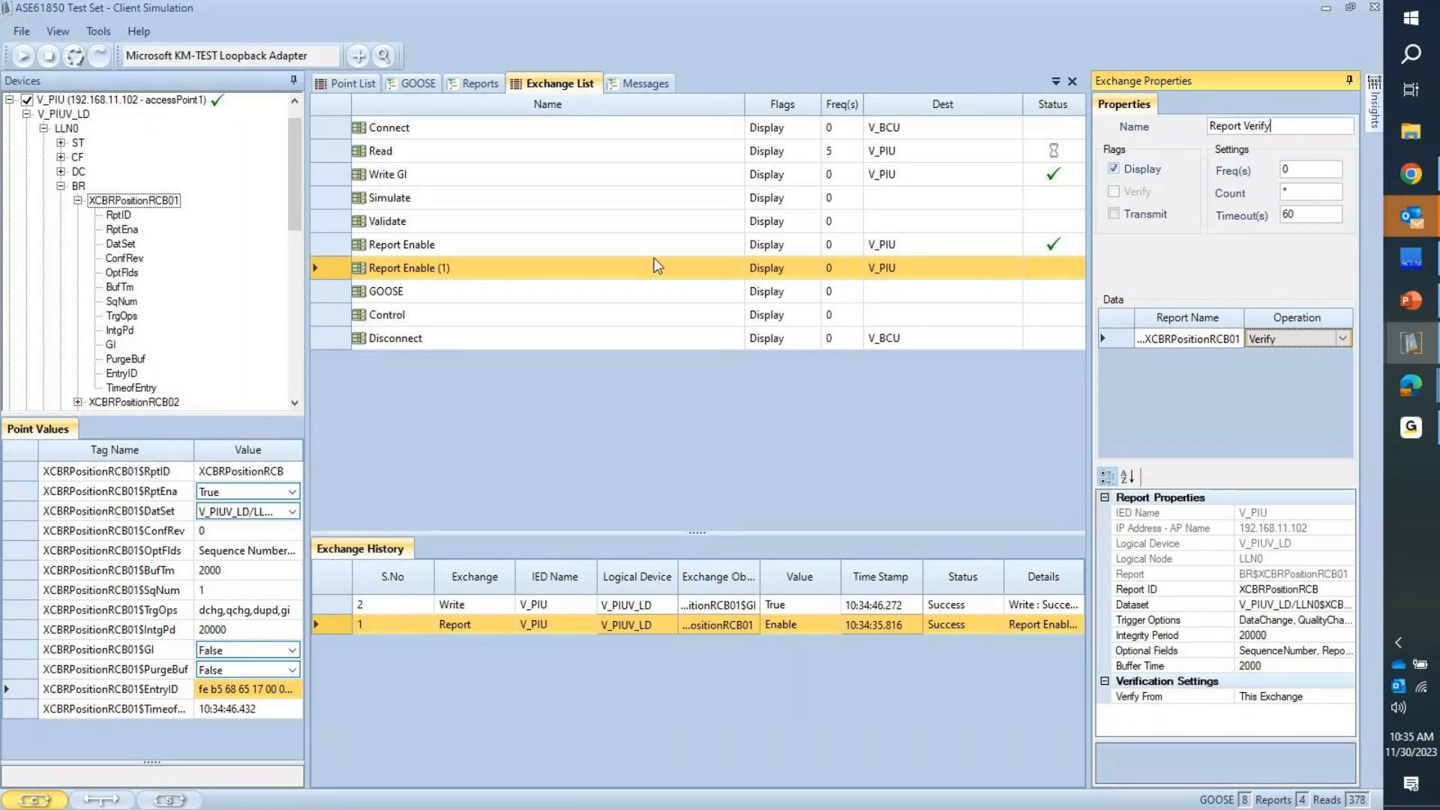
click(658, 266)
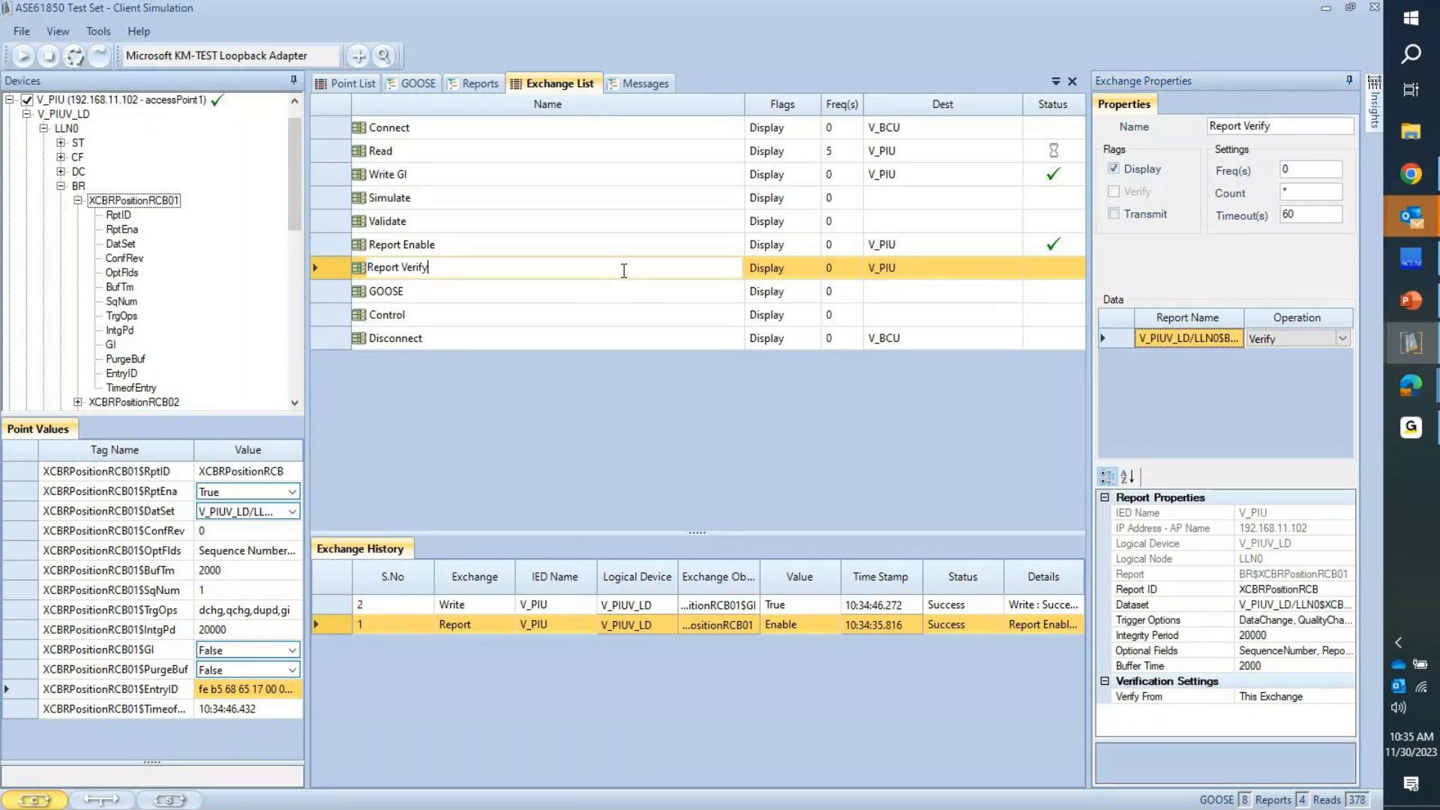
Step: Run the Report Enable exchange with the operation Disable for XCBRPositionRCB01 and view its details in the exchange history
click(507, 250)
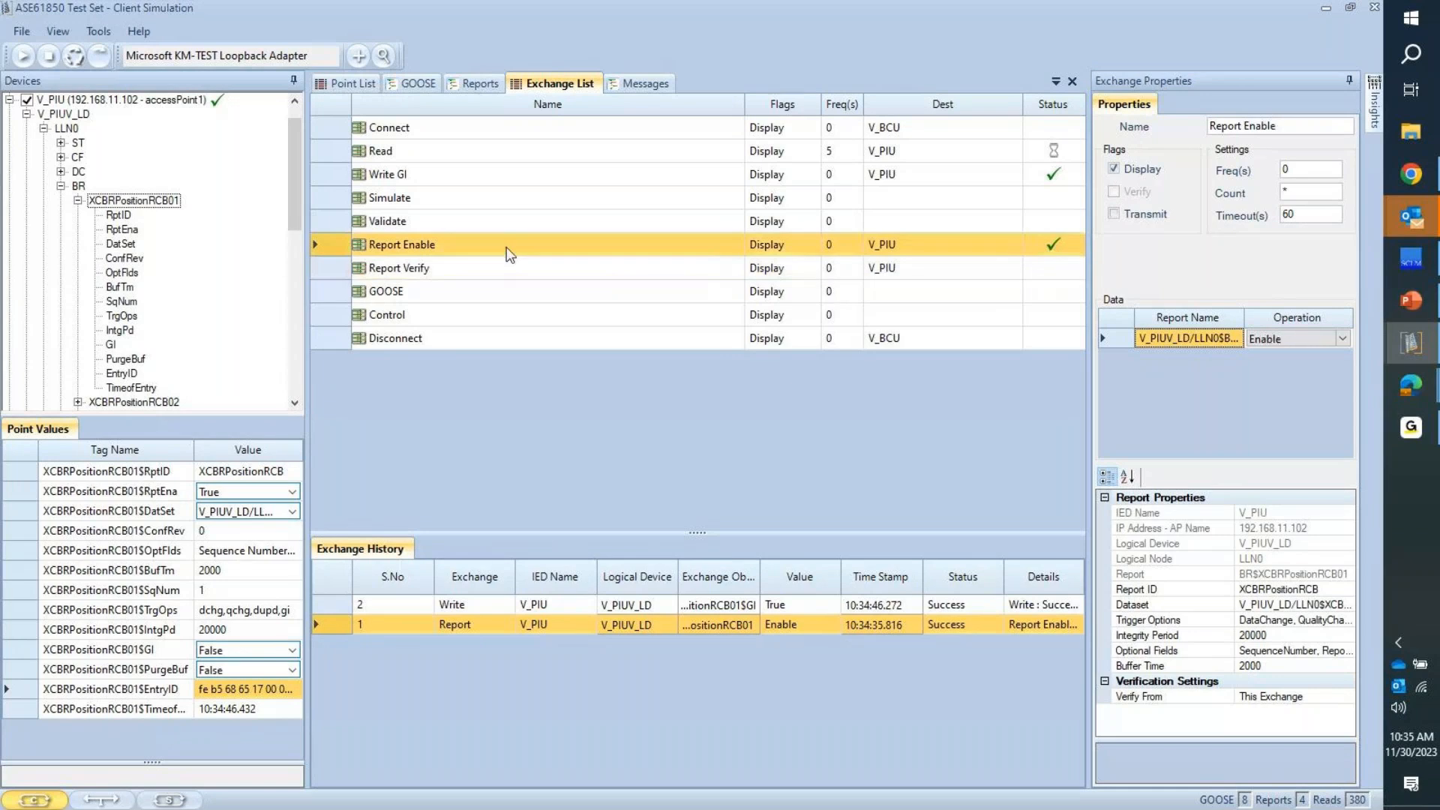
click(1339, 340)
click(1339, 340)
click(1275, 371)
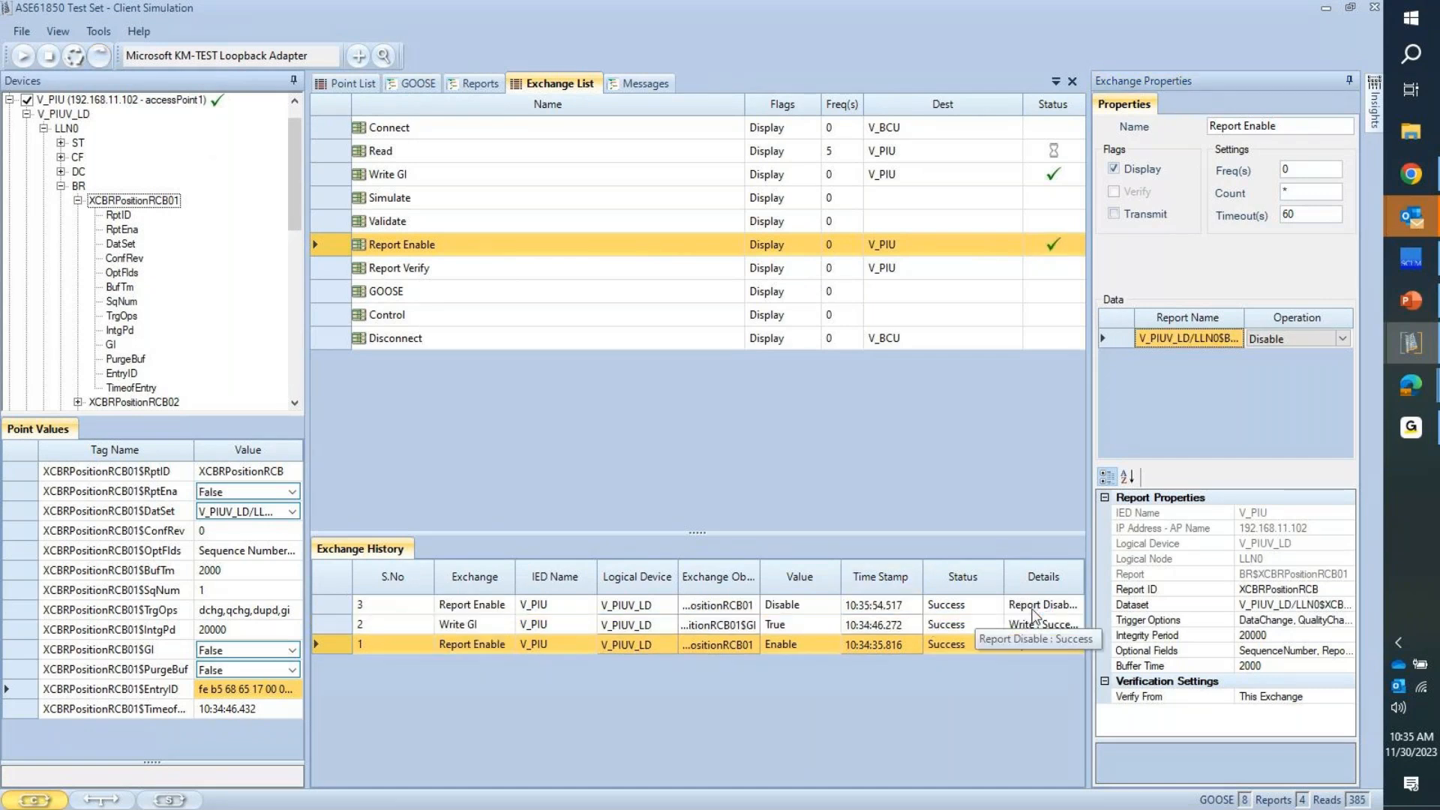
double_click(974, 604)
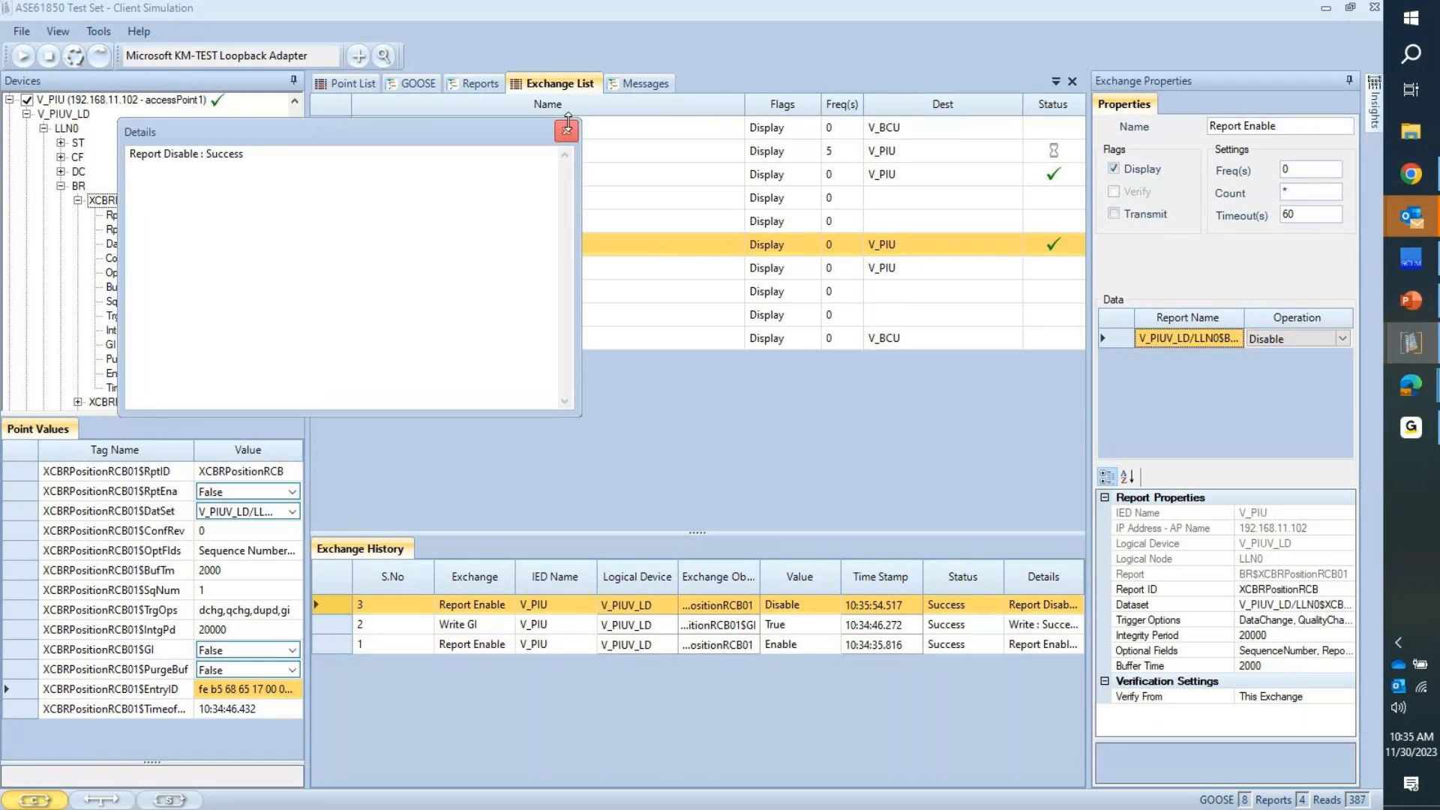
click(568, 130)
Step: Write True to the PurgeBuf attribute of XCBRPositionRCB01 and select the Report Verify exchange
click(295, 669)
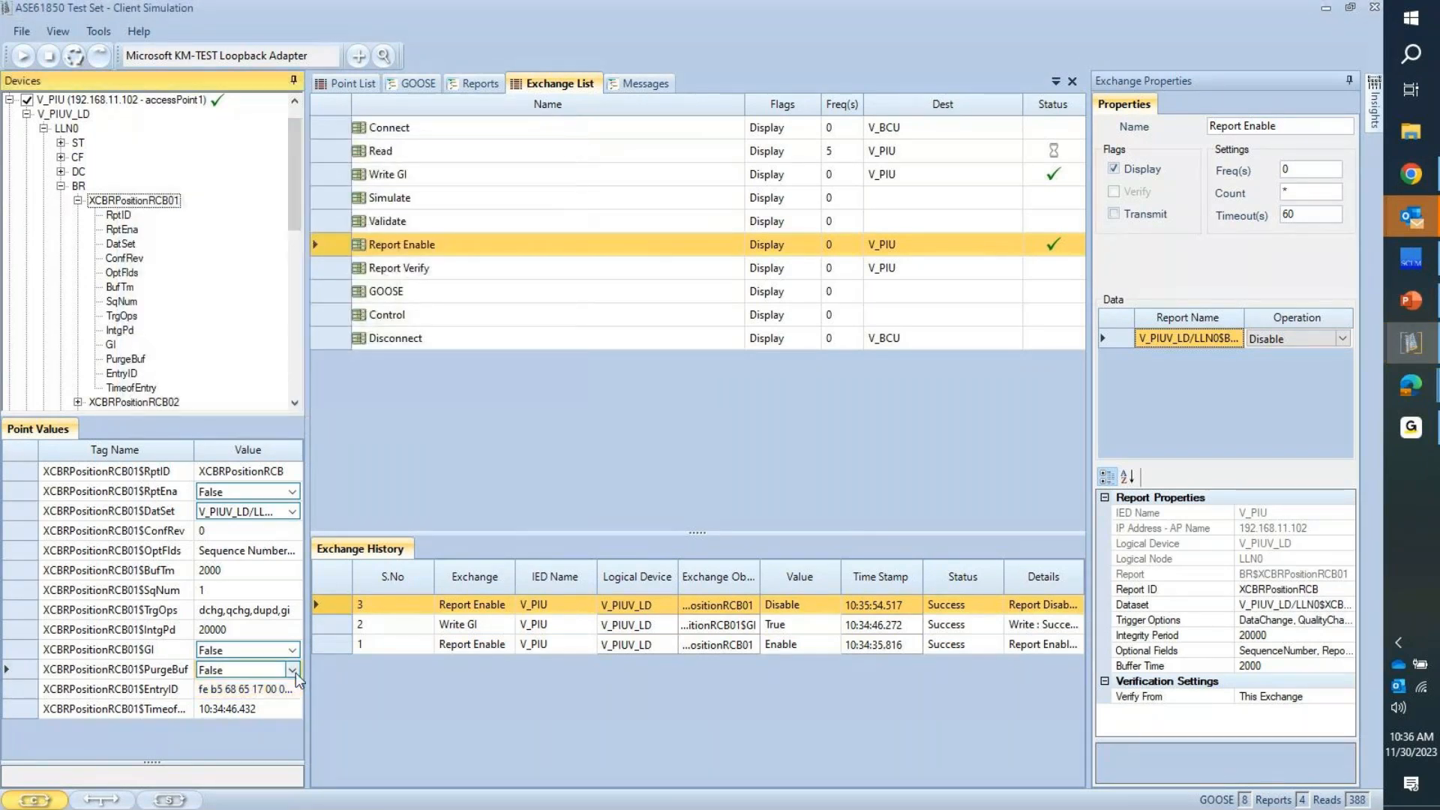
click(292, 670)
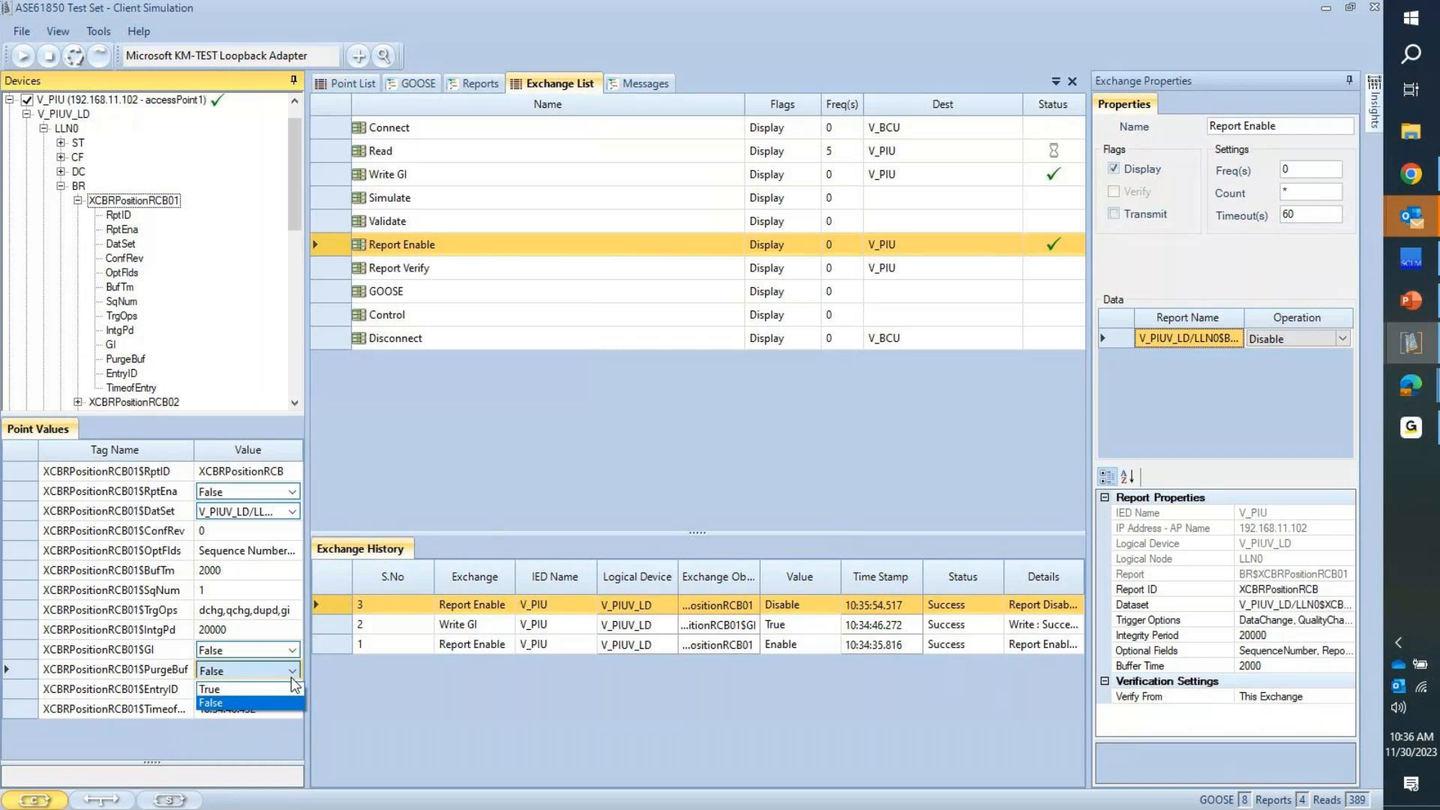
click(277, 688)
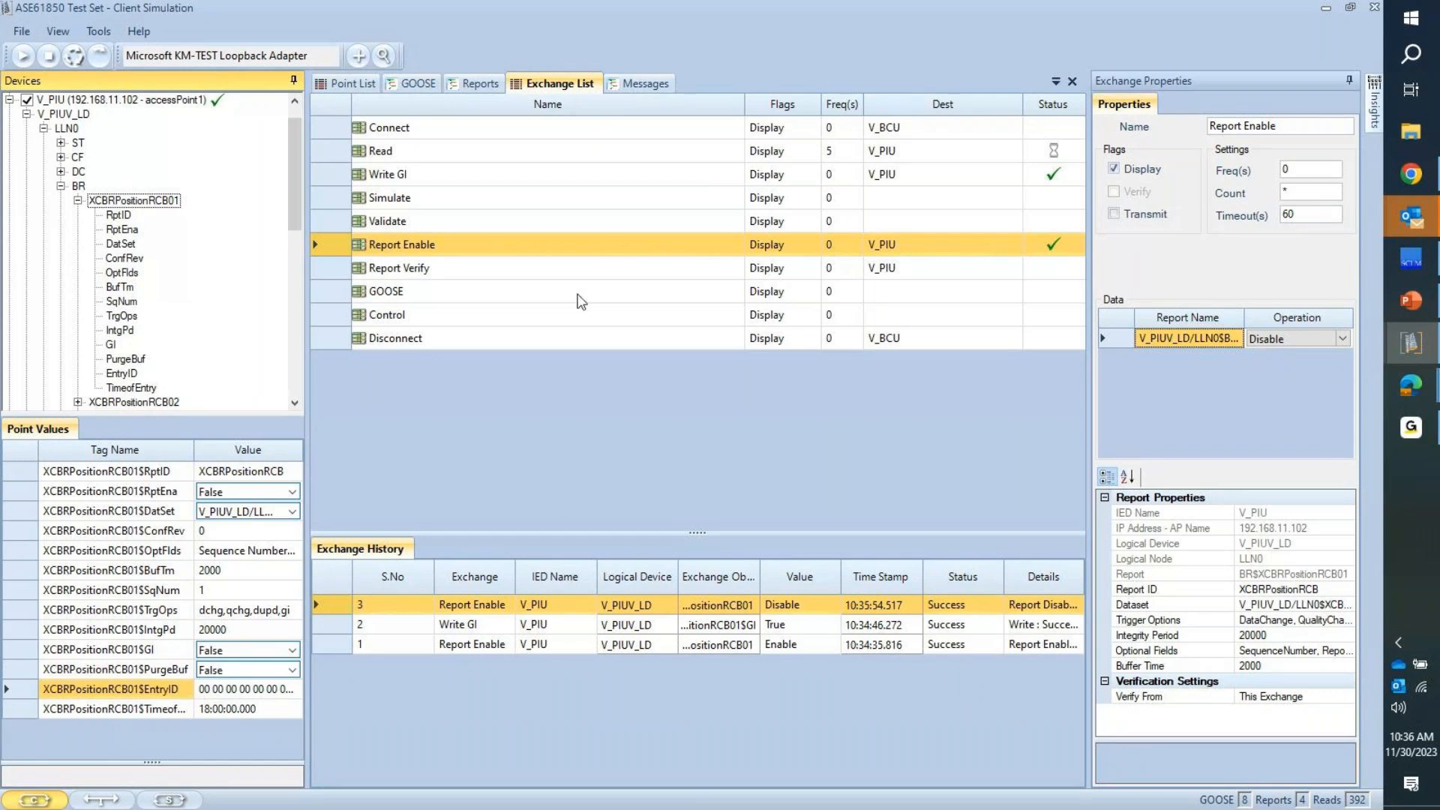
click(632, 270)
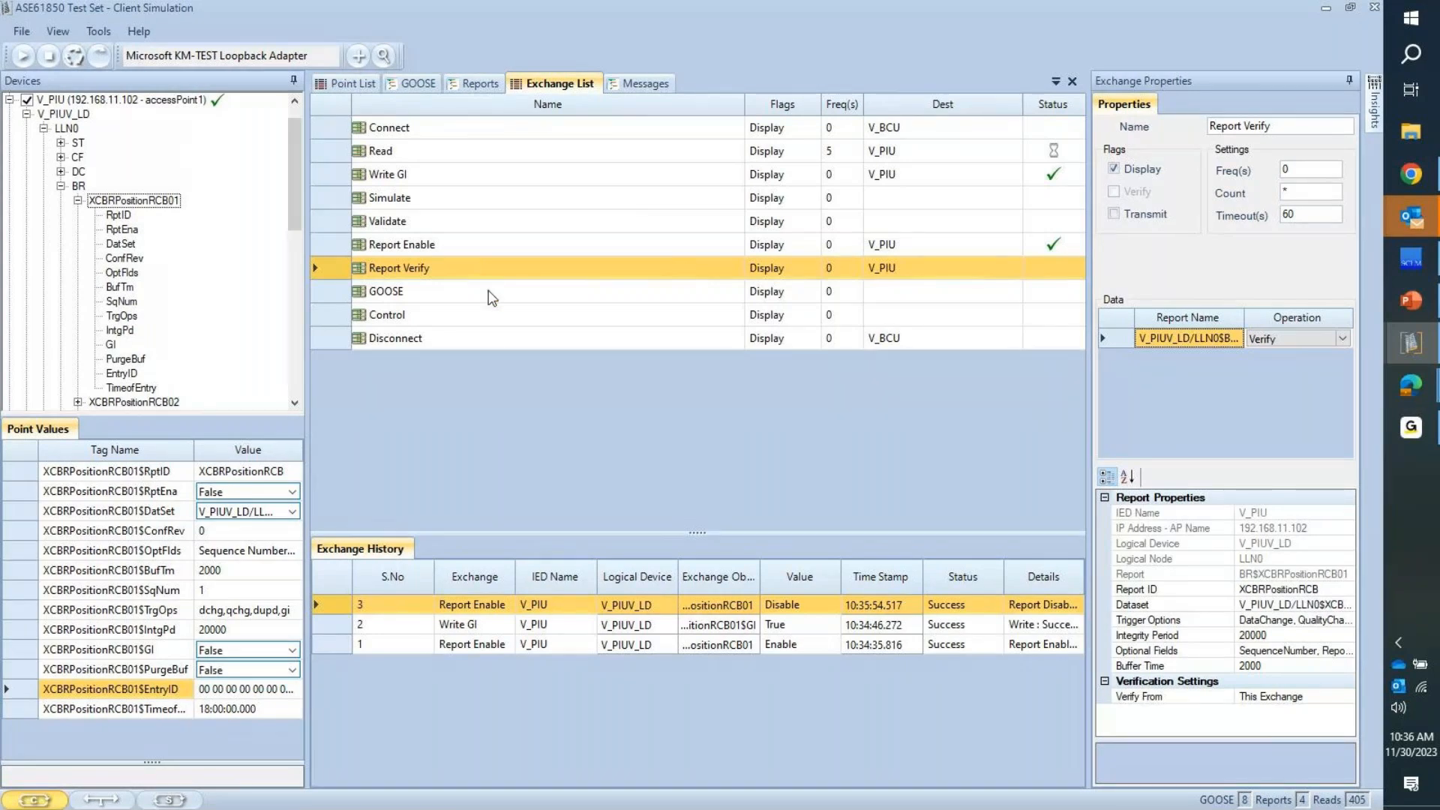
Step: Move the Report Enable and Report Verify exchanges above Write GI in the exchange list, directly after Read
click(452, 245)
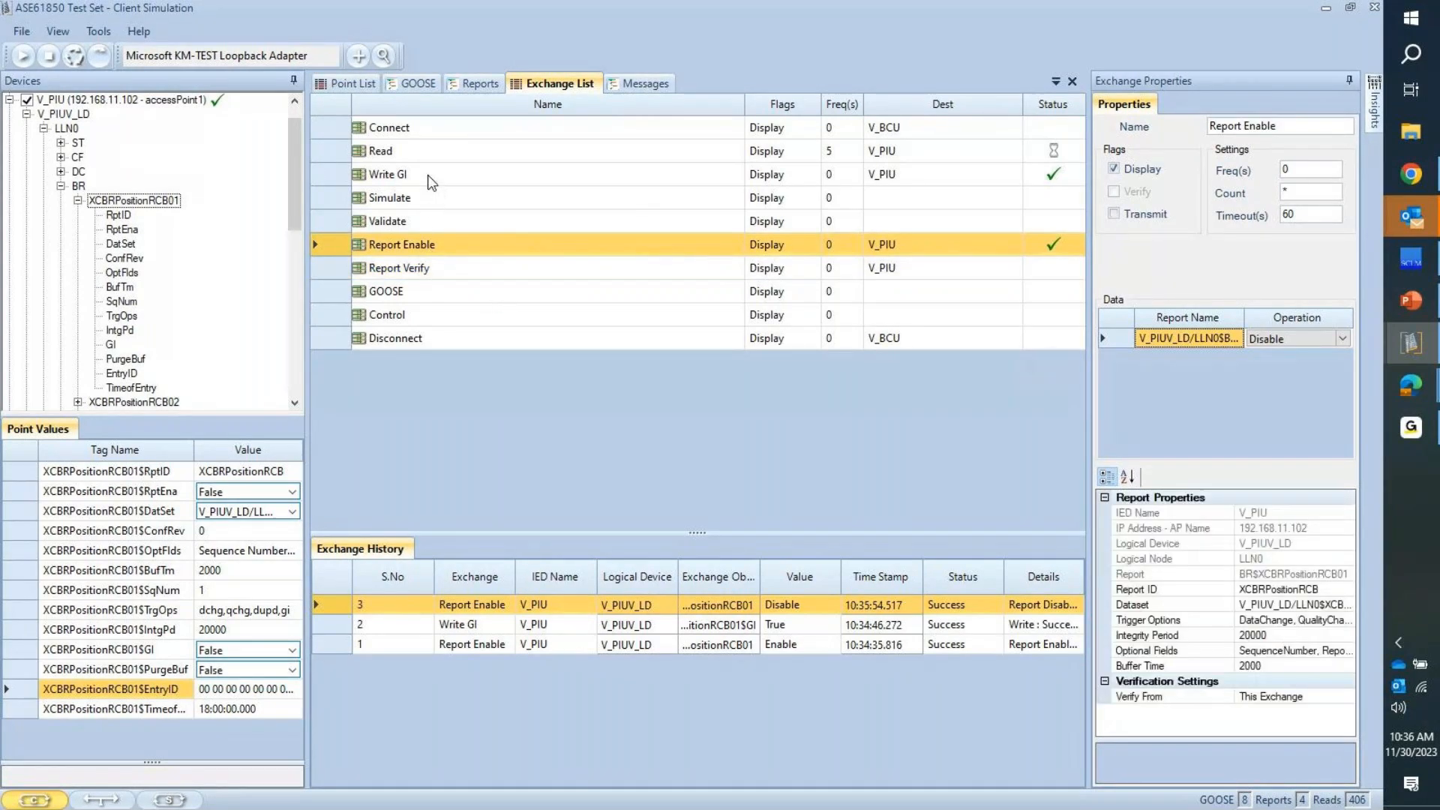
drag(430, 182, 431, 182)
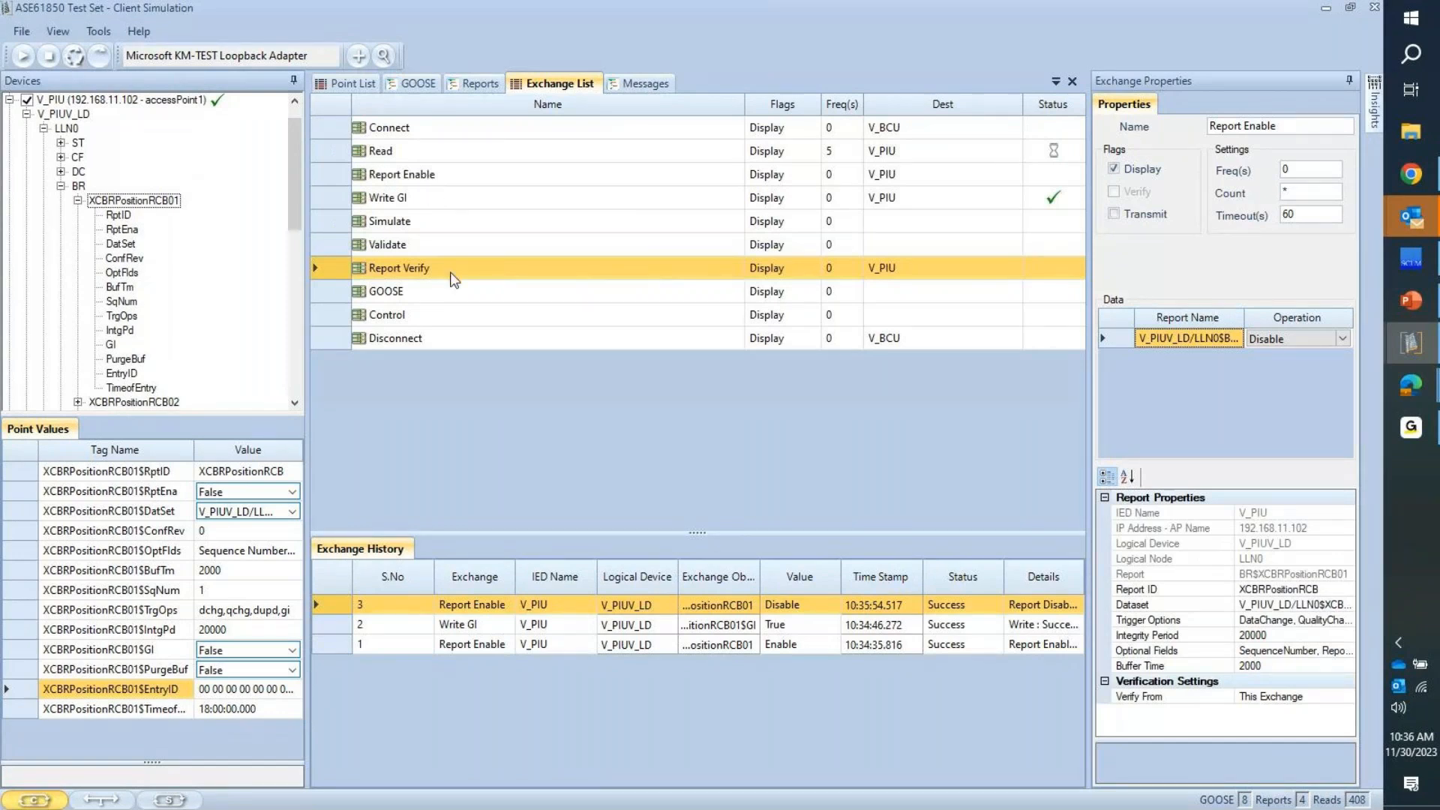
drag(450, 272, 444, 199)
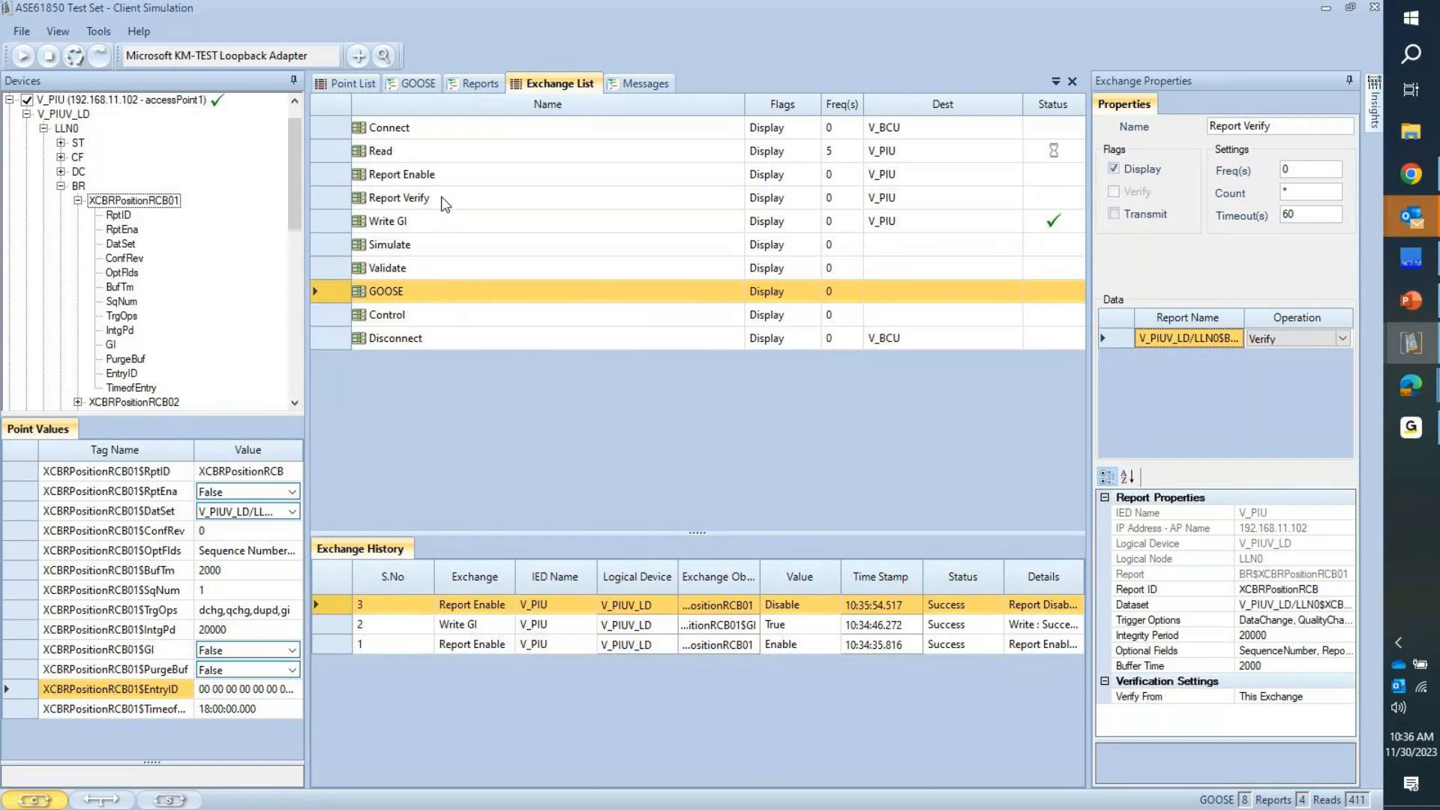
Step: Turn on the Transmit flag for the Report Enable and Report Verify exchanges, and run the flagged exchanges
click(464, 88)
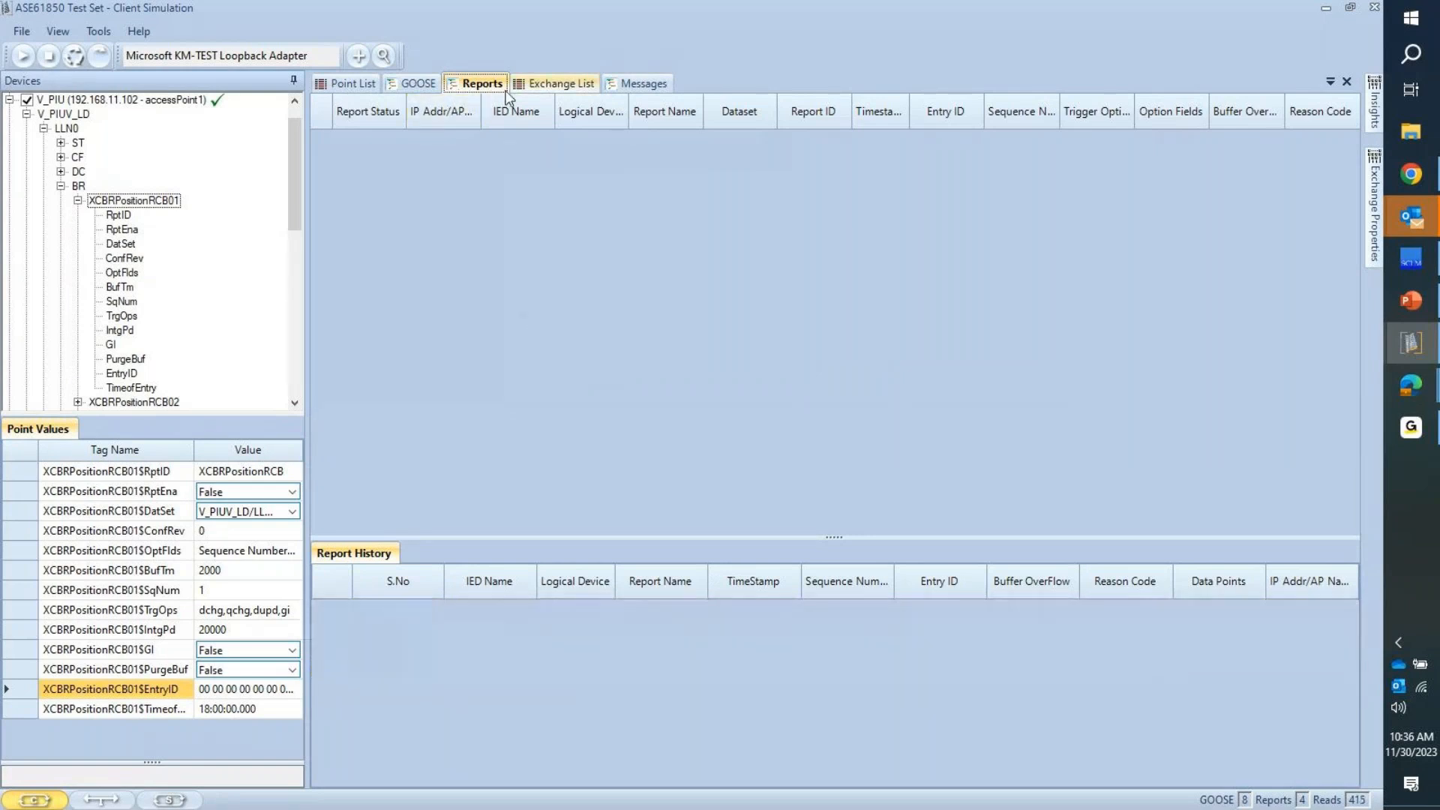
click(578, 90)
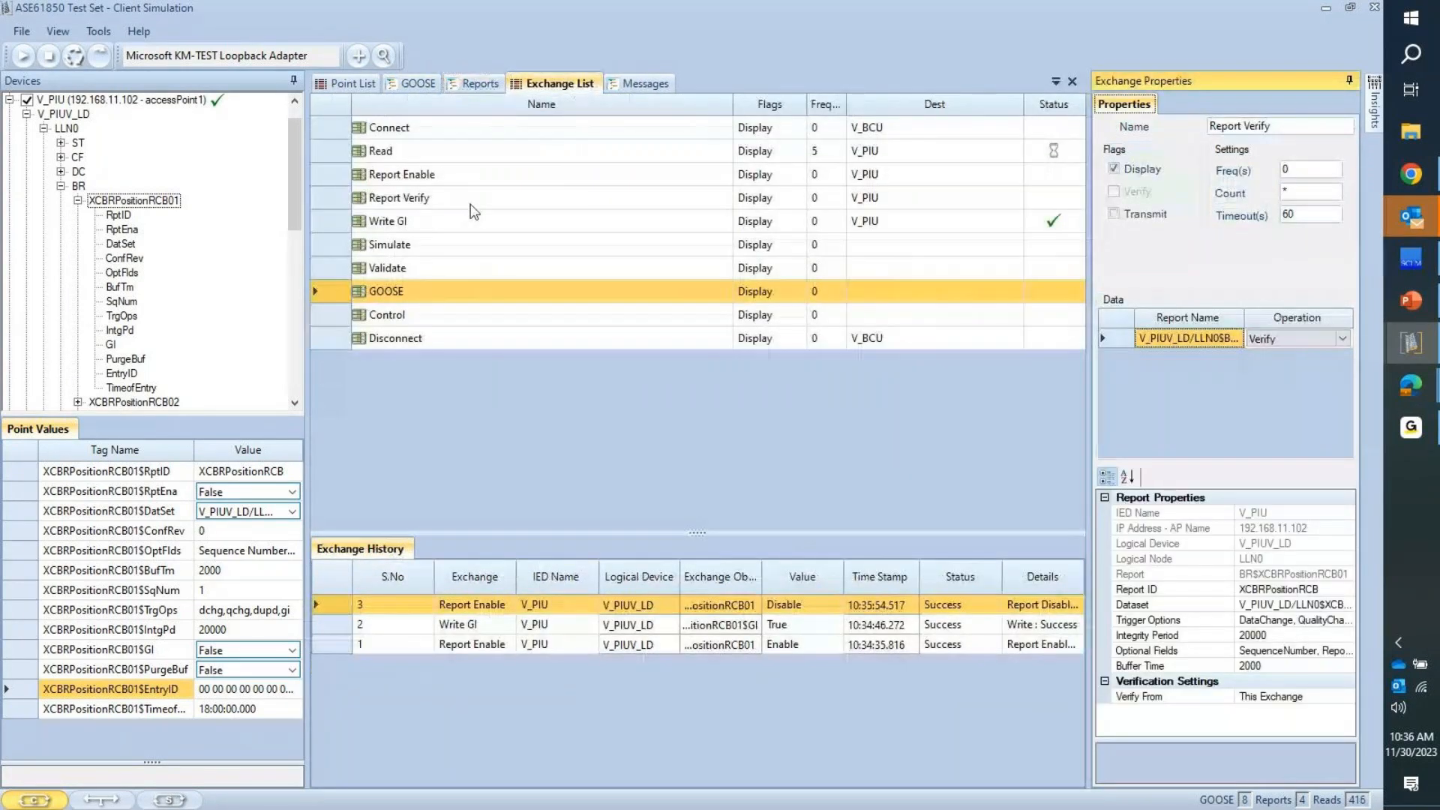
click(473, 175)
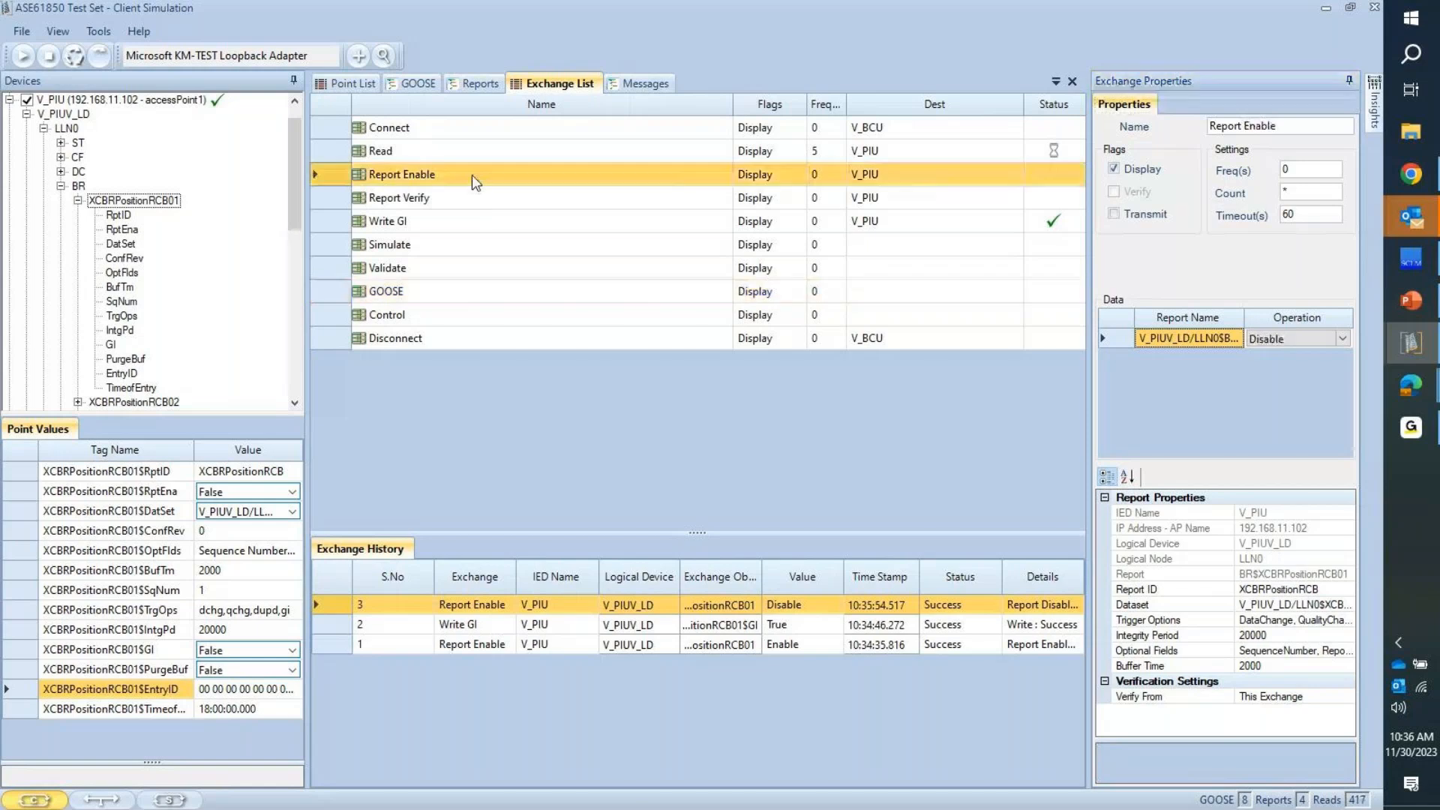
click(1140, 216)
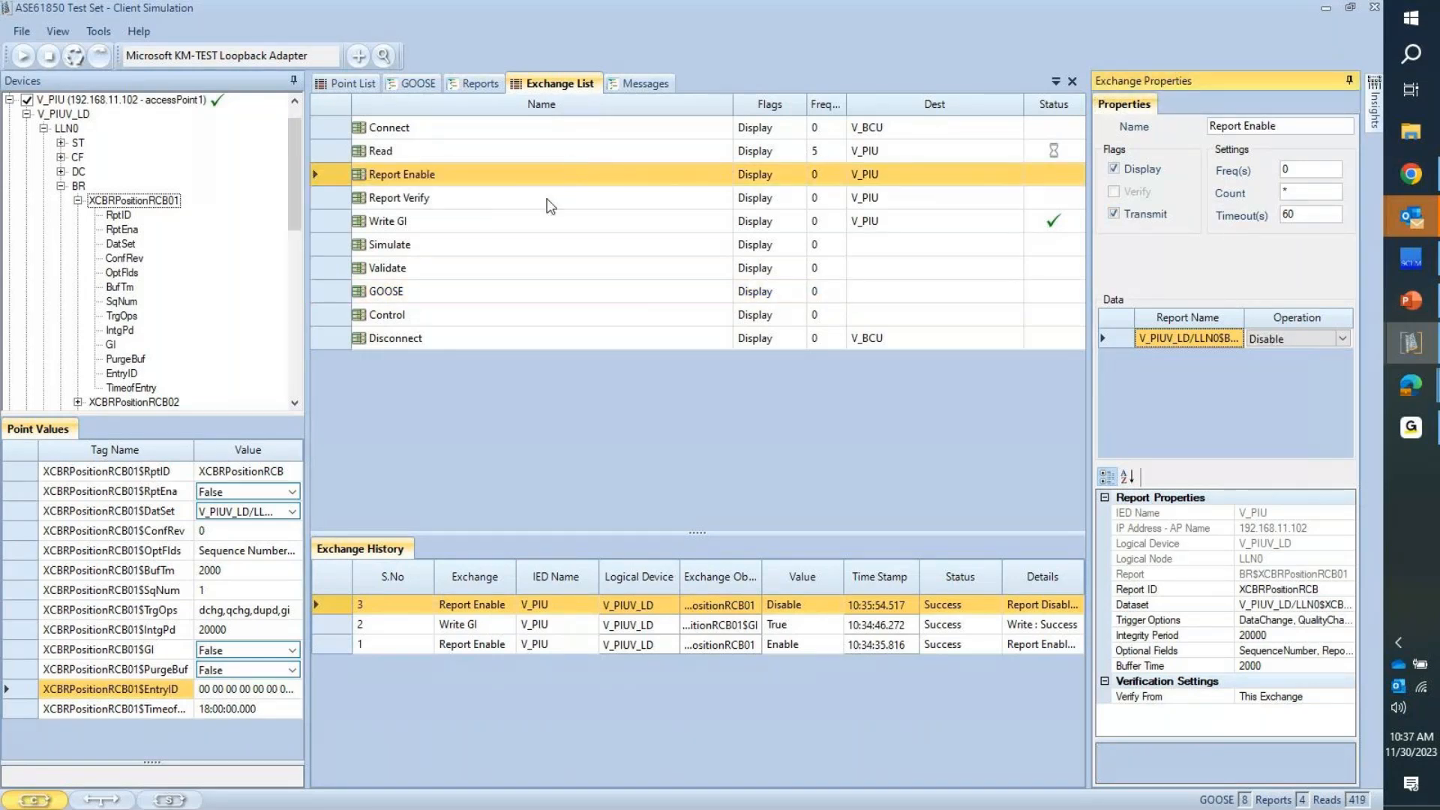
click(627, 199)
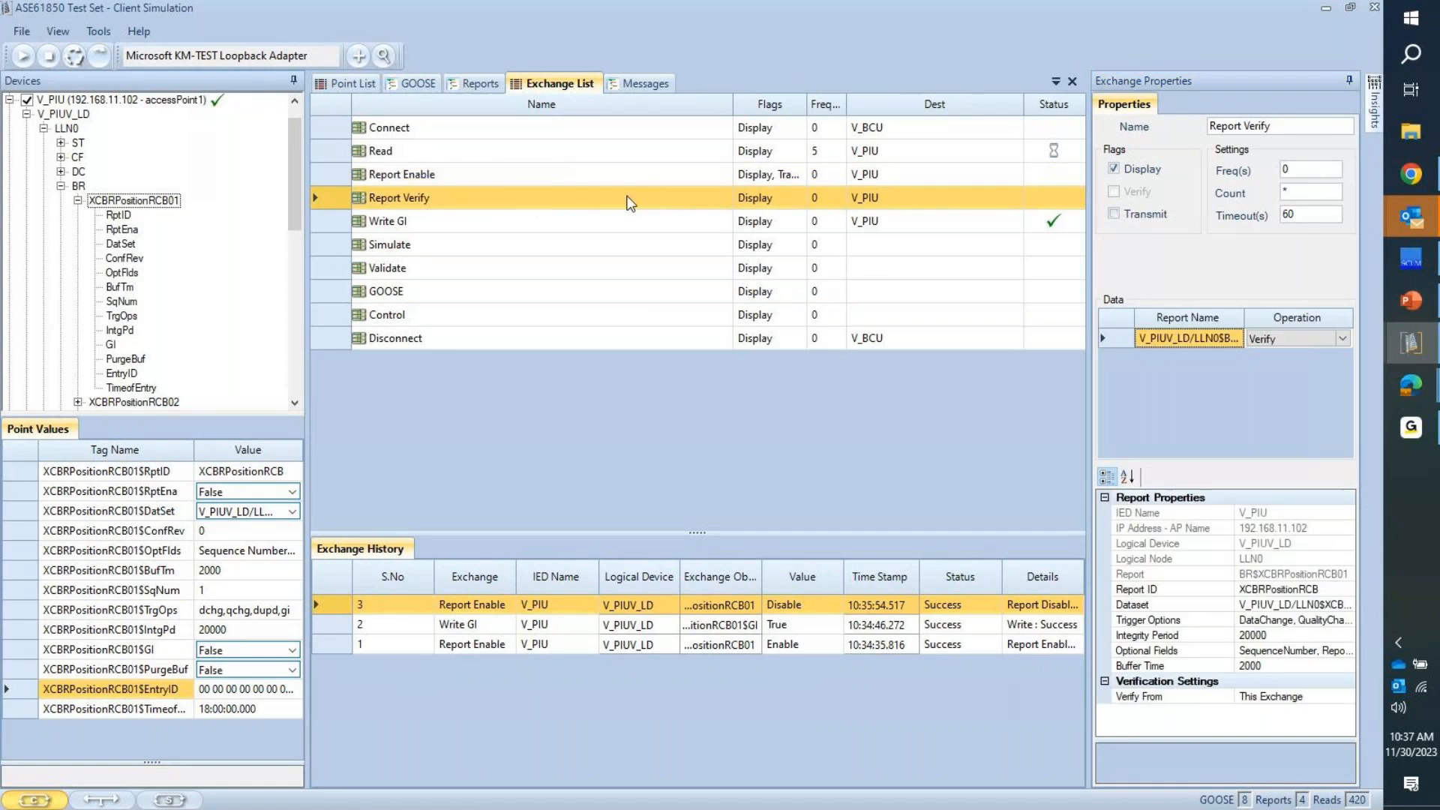
click(1129, 218)
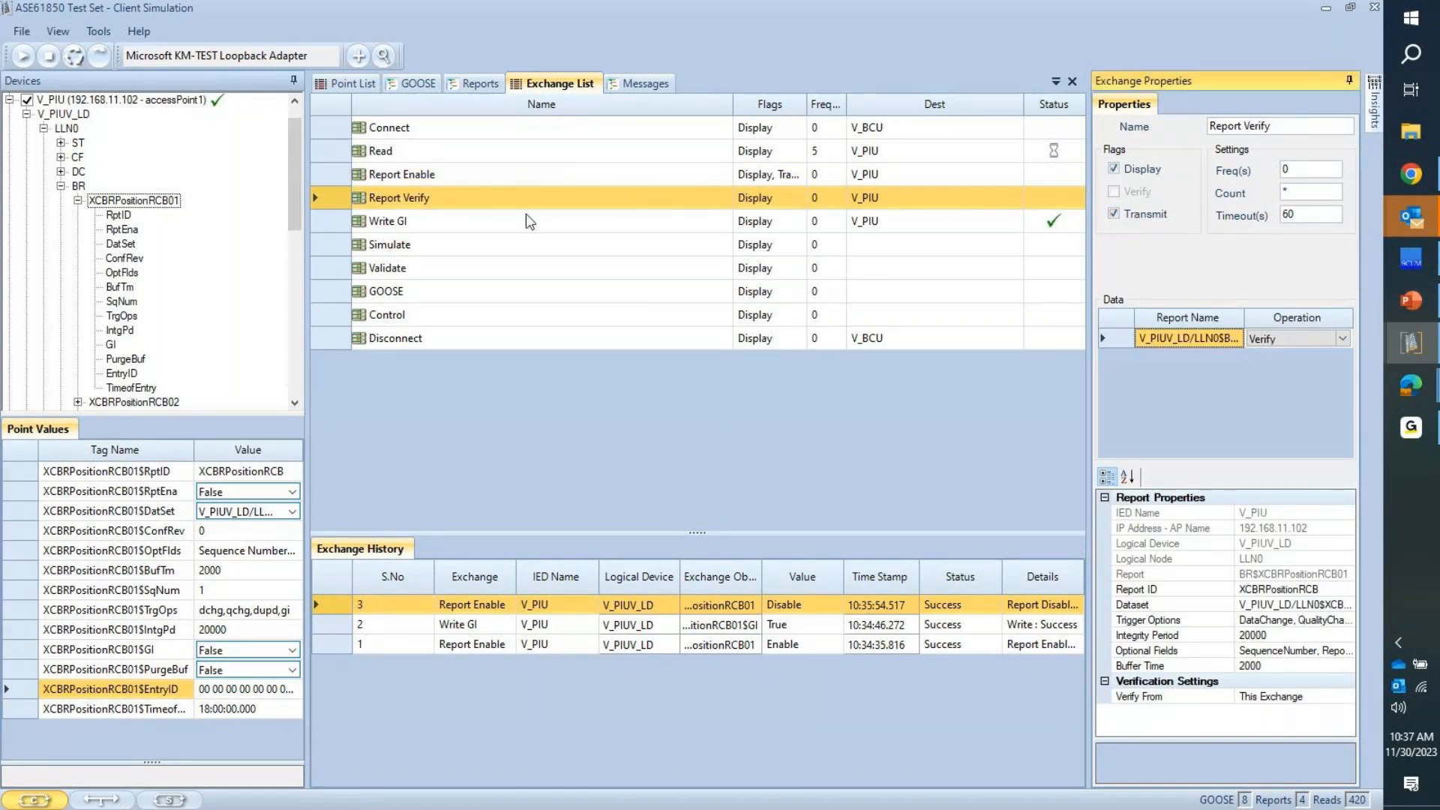
click(500, 225)
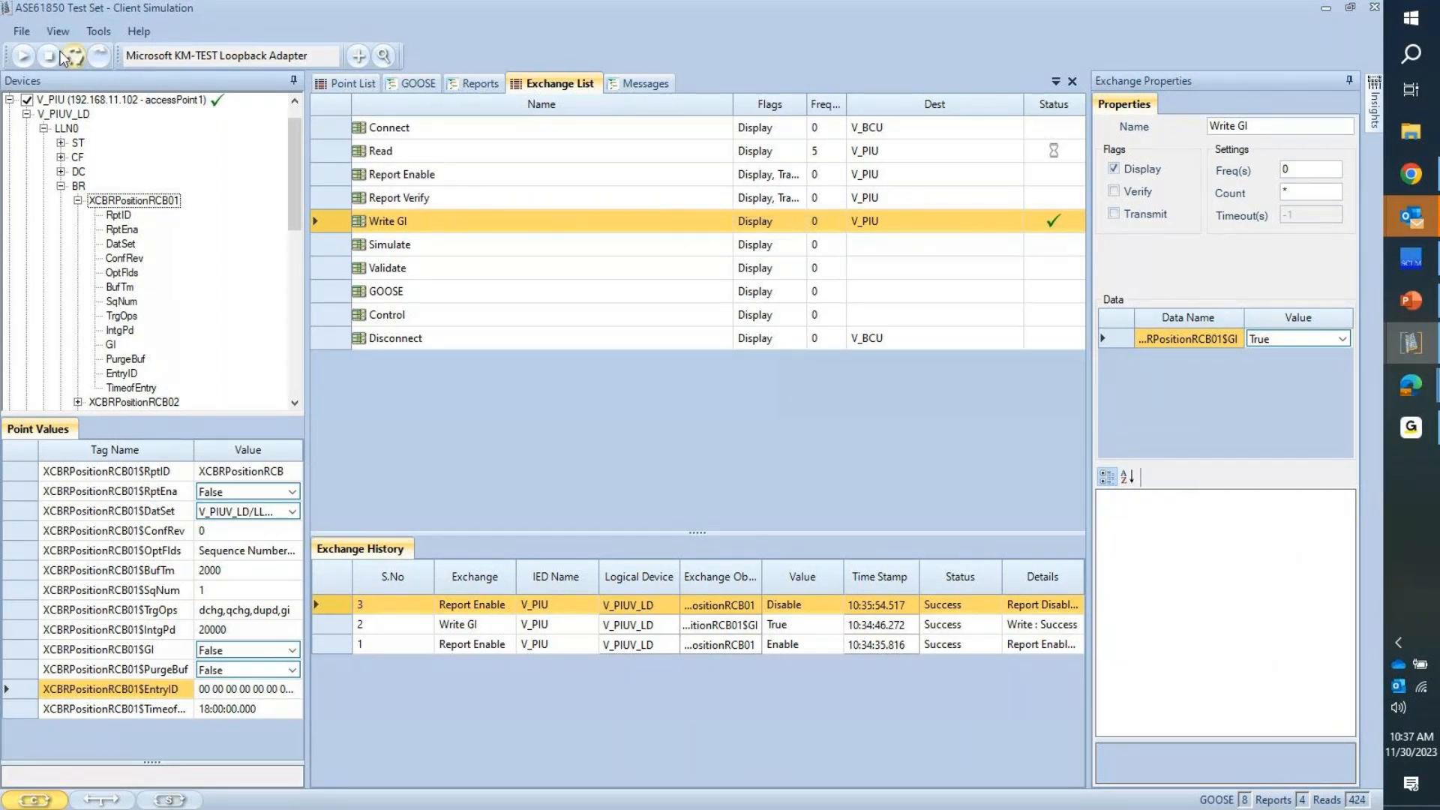
click(25, 54)
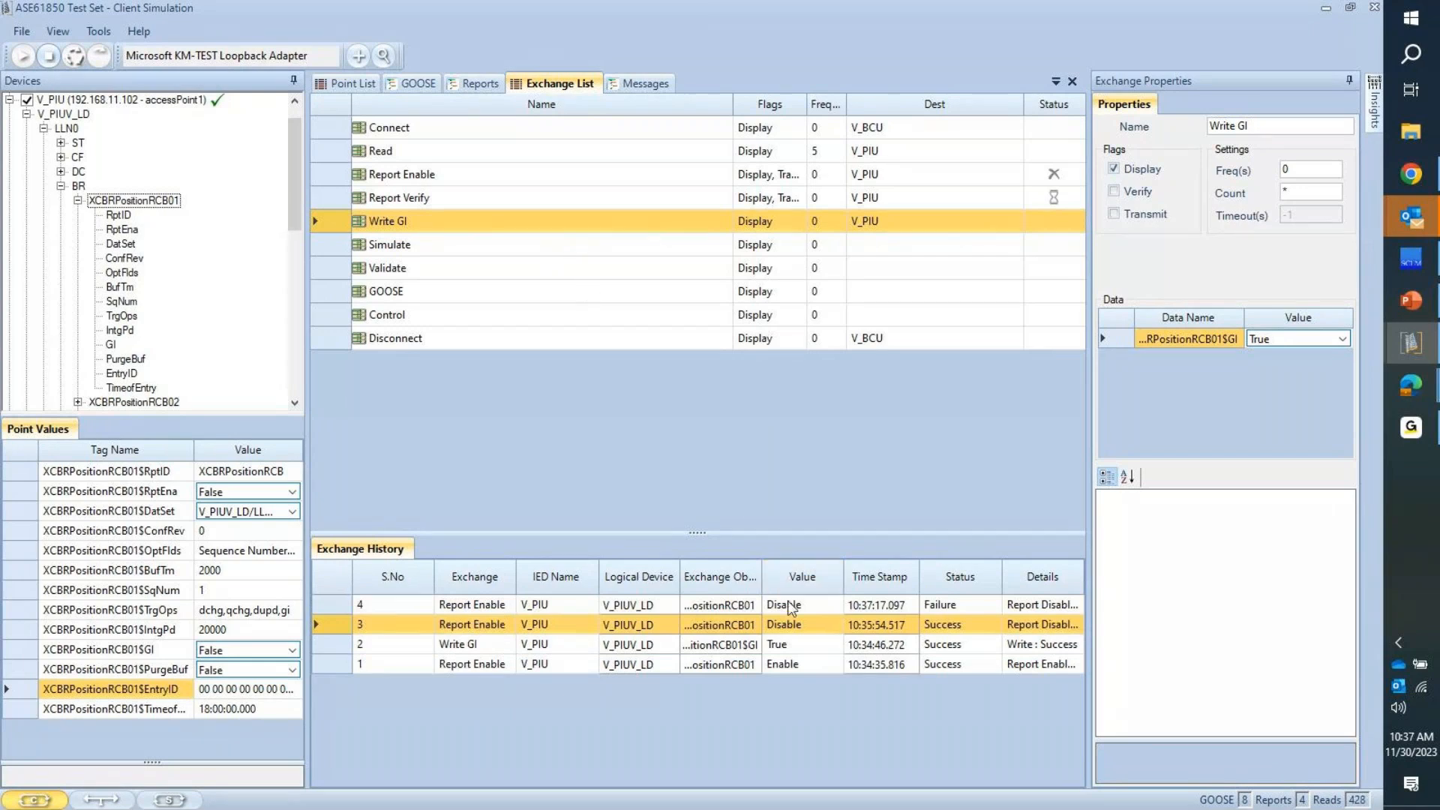
Step: Set the Report Enable exchange's operation to Enable and run the flagged exchanges
click(627, 171)
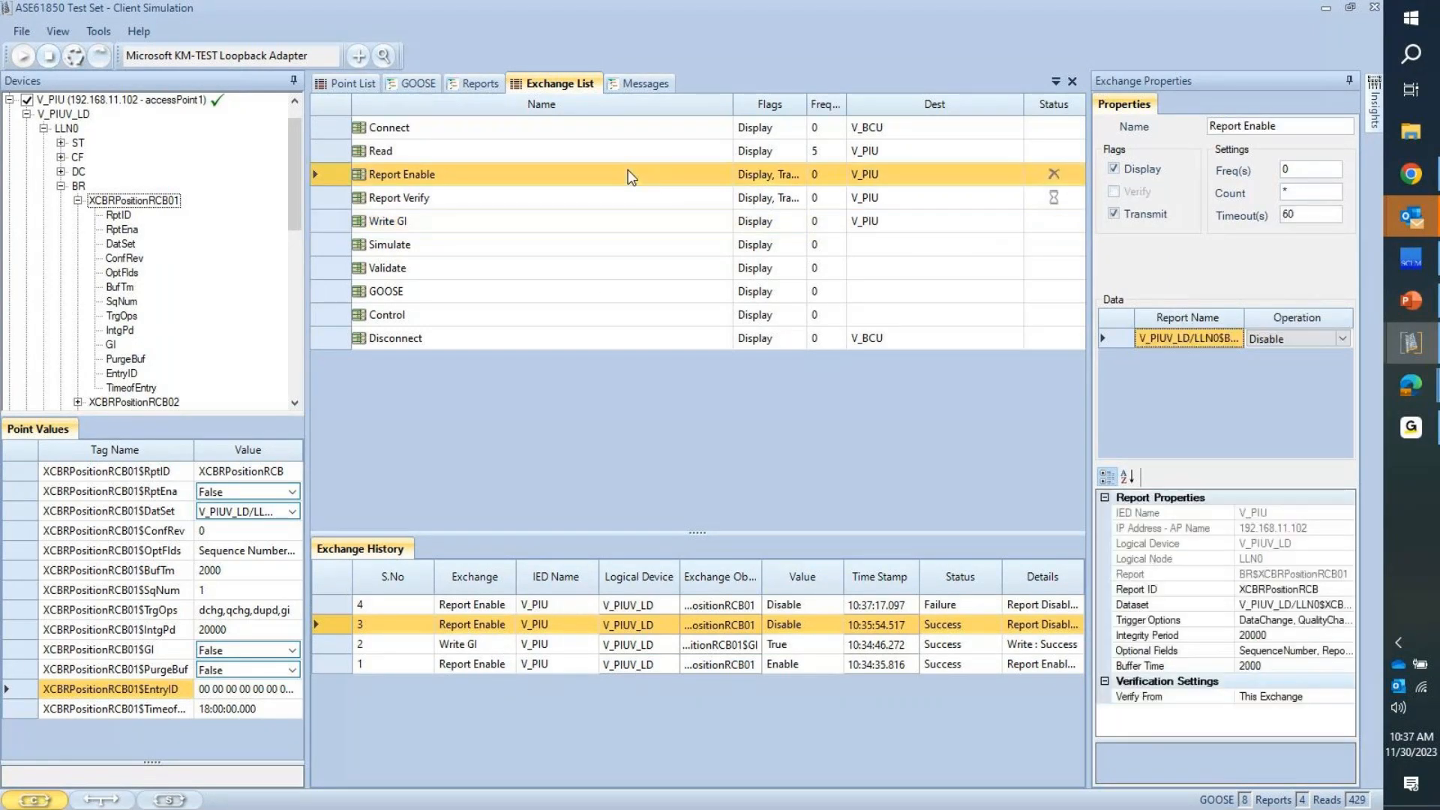
click(1340, 339)
click(1335, 340)
click(1321, 355)
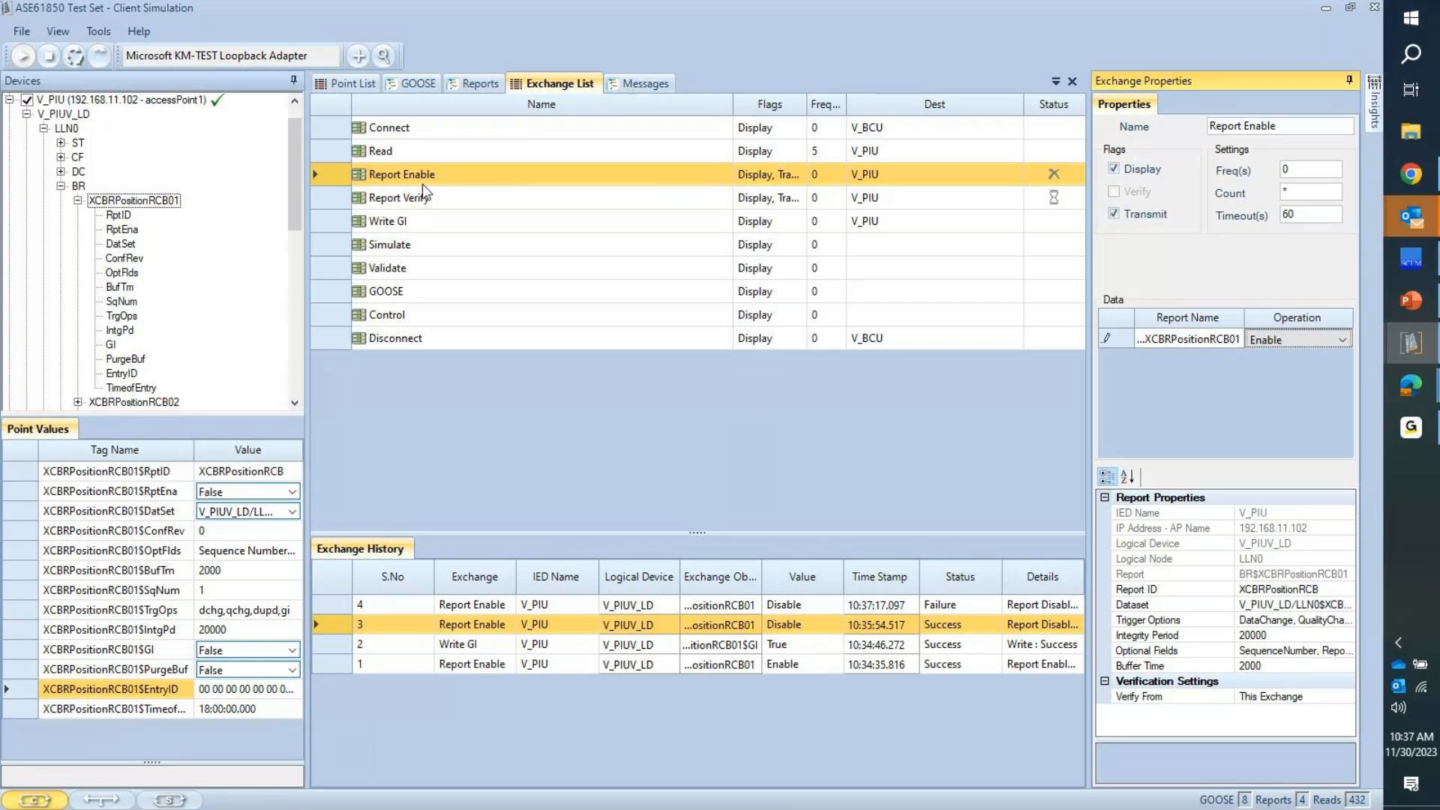
click(491, 178)
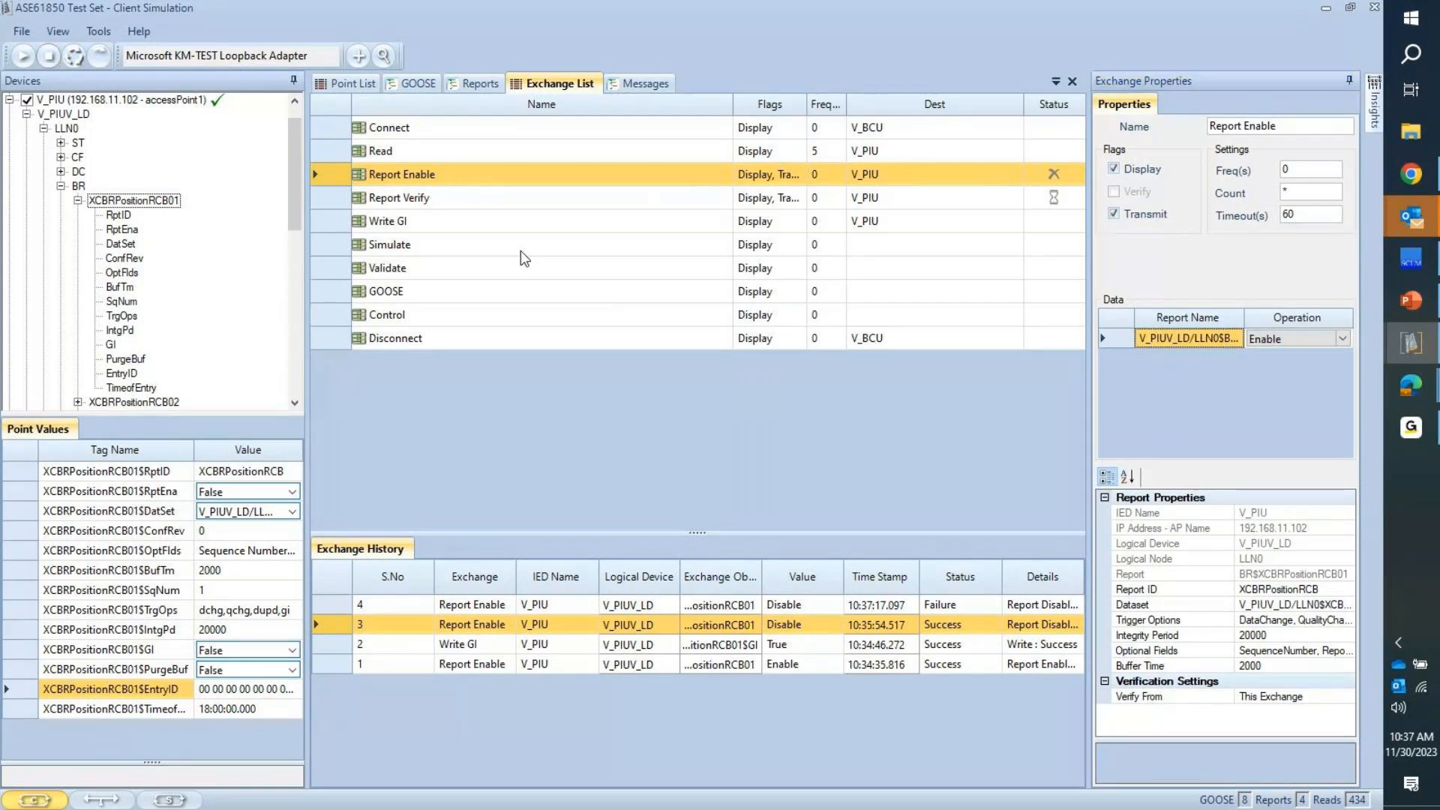
click(22, 56)
Step: Clear the exchange history and rerun the exchanges with Report Enable selected
click(1010, 205)
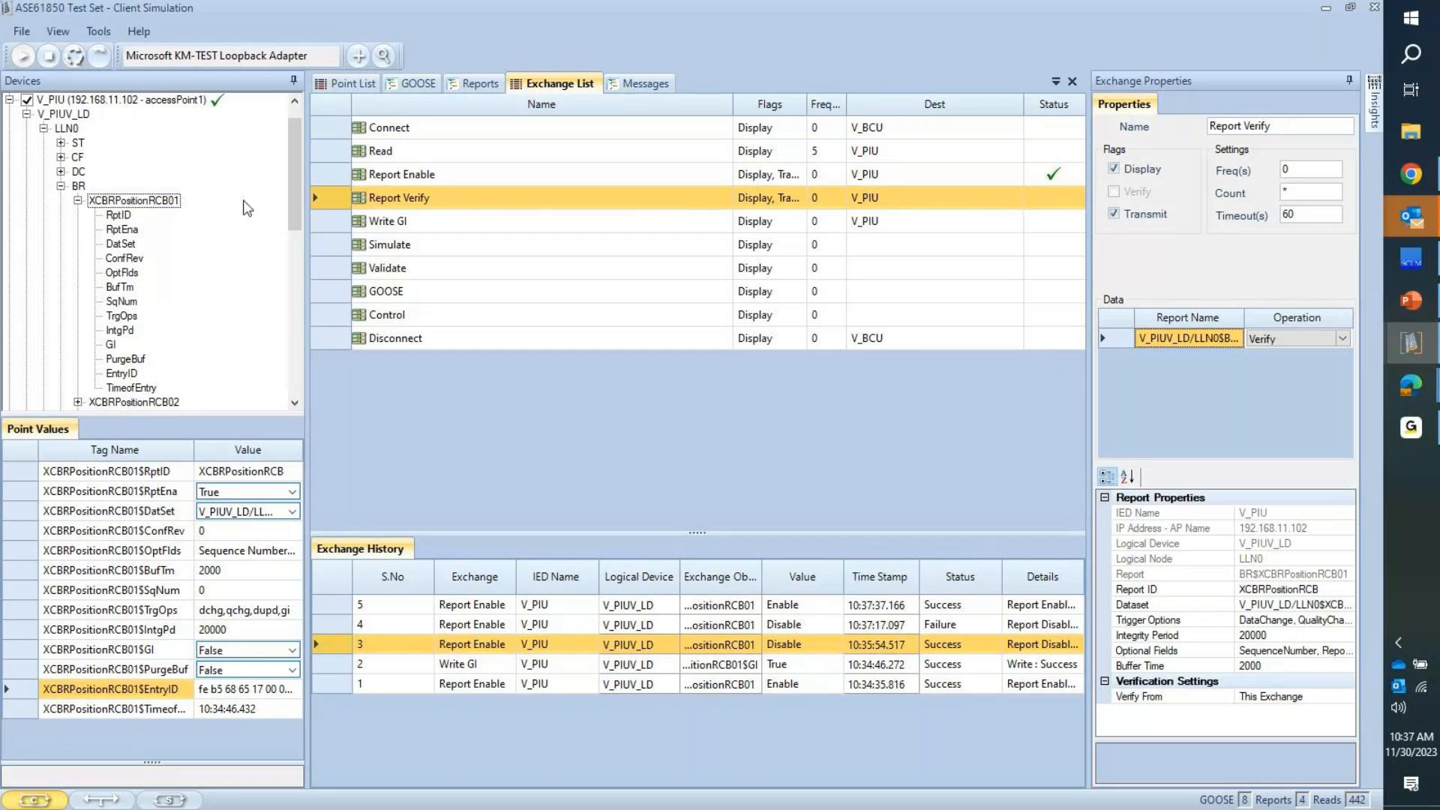
right_click(636, 661)
click(686, 669)
click(509, 178)
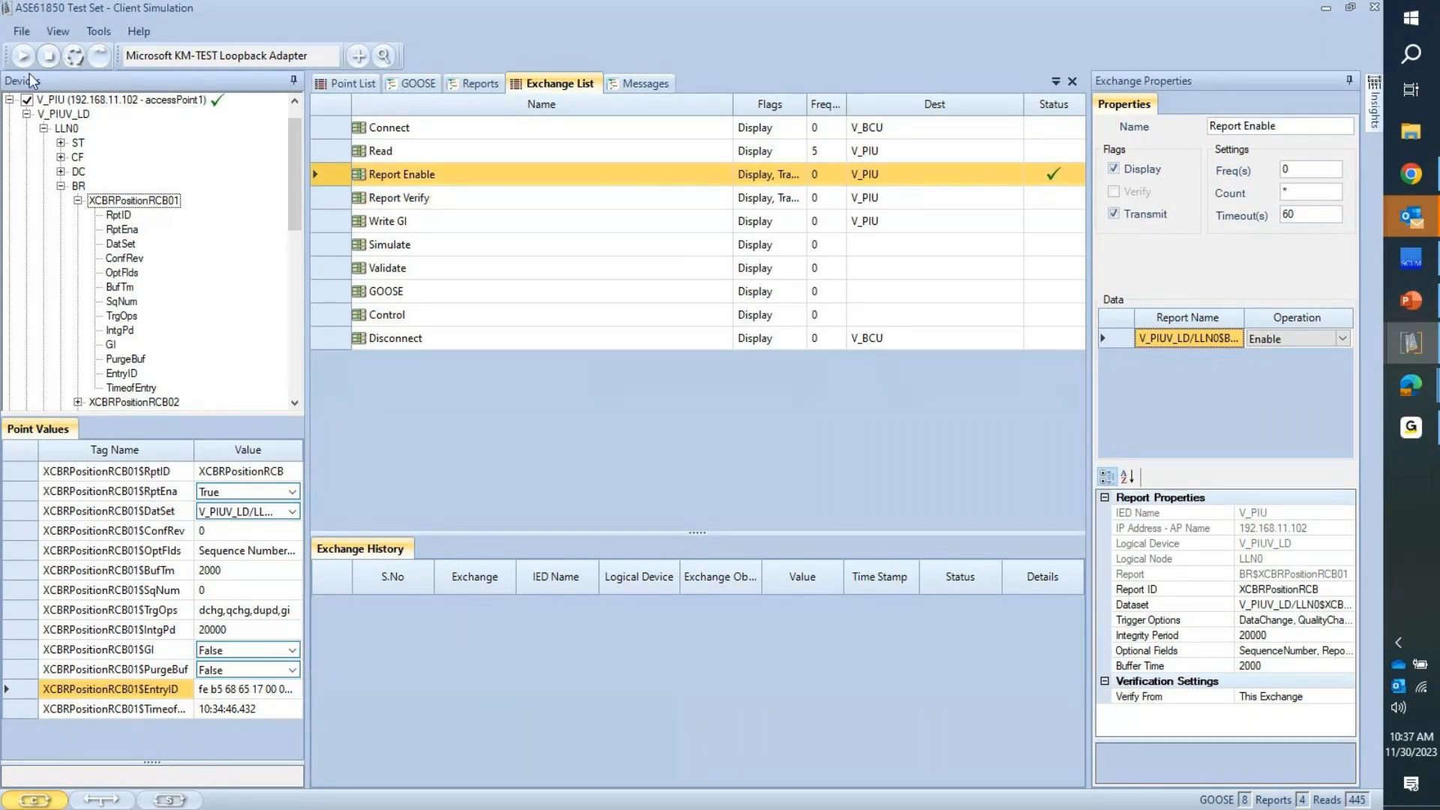
click(22, 56)
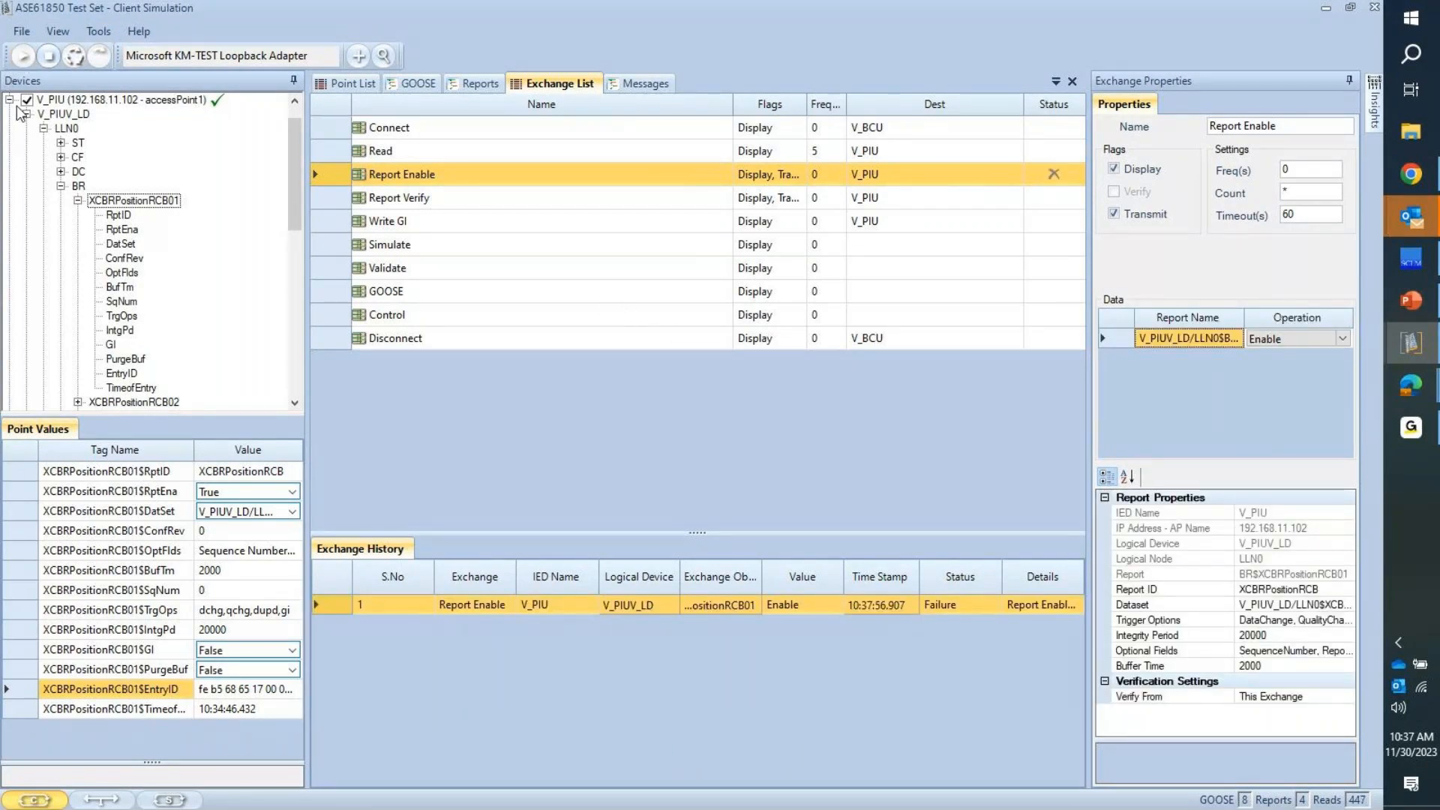
Step: Set the Report Enable exchange's operation to Disable and send it to the V_PIU device
click(475, 177)
click(891, 242)
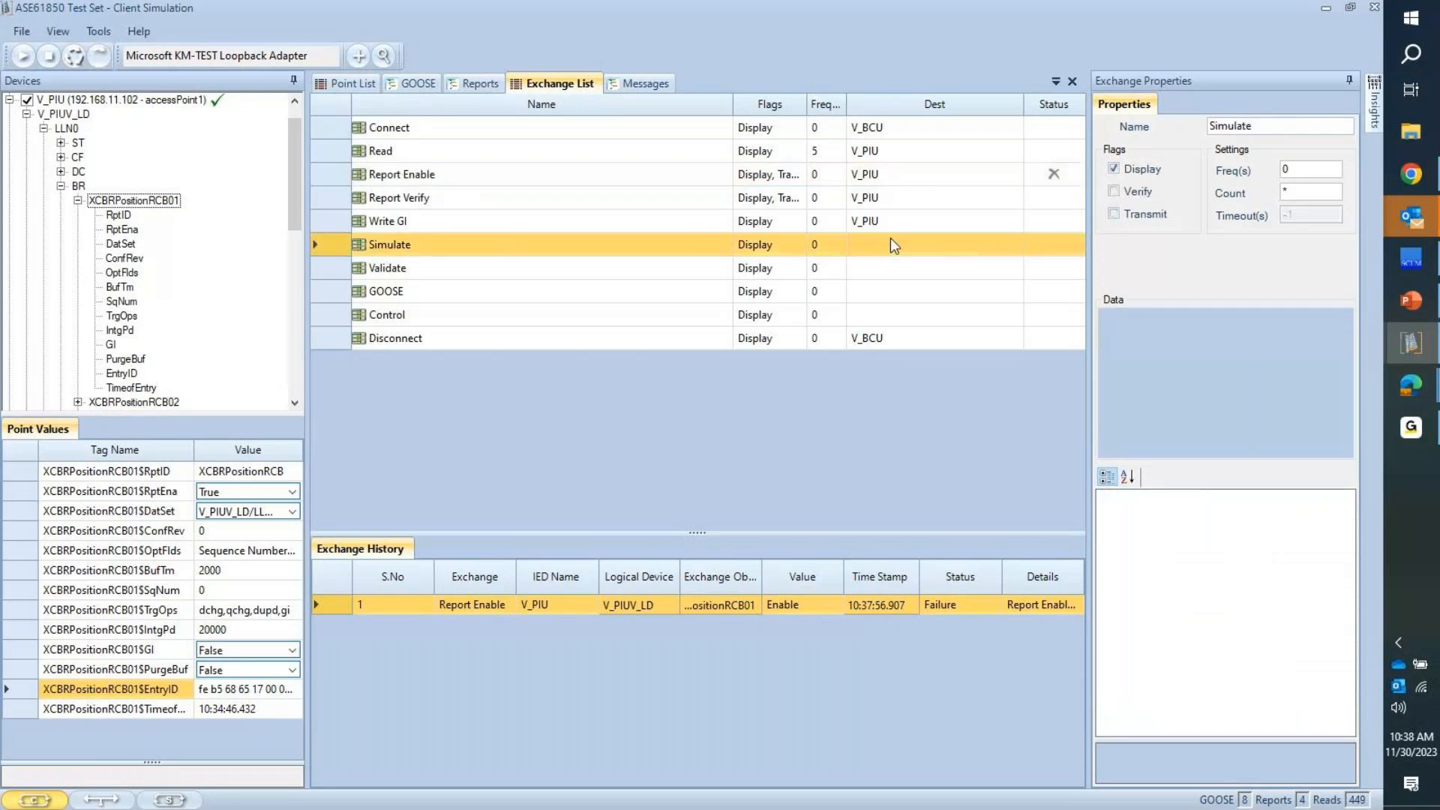
click(939, 178)
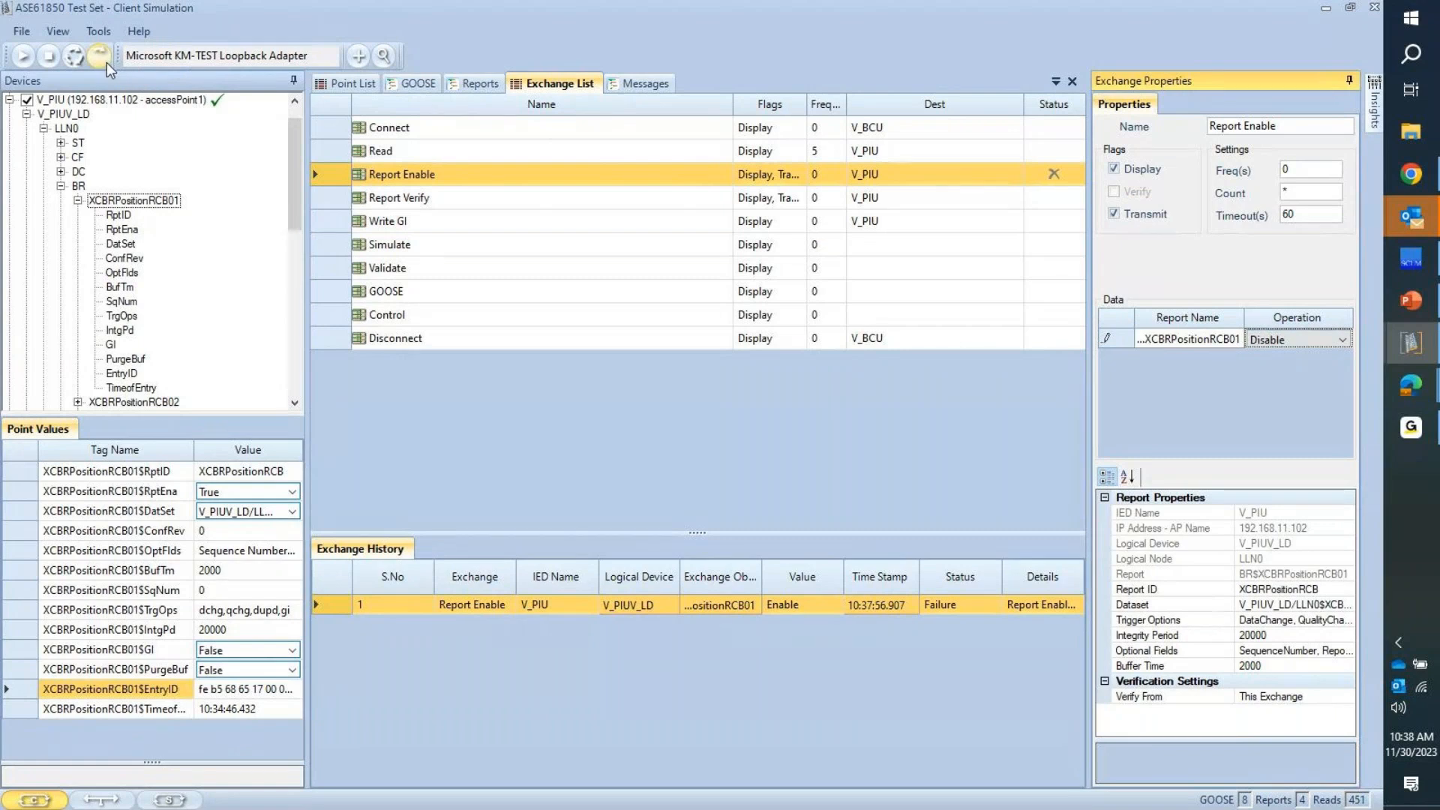
click(106, 61)
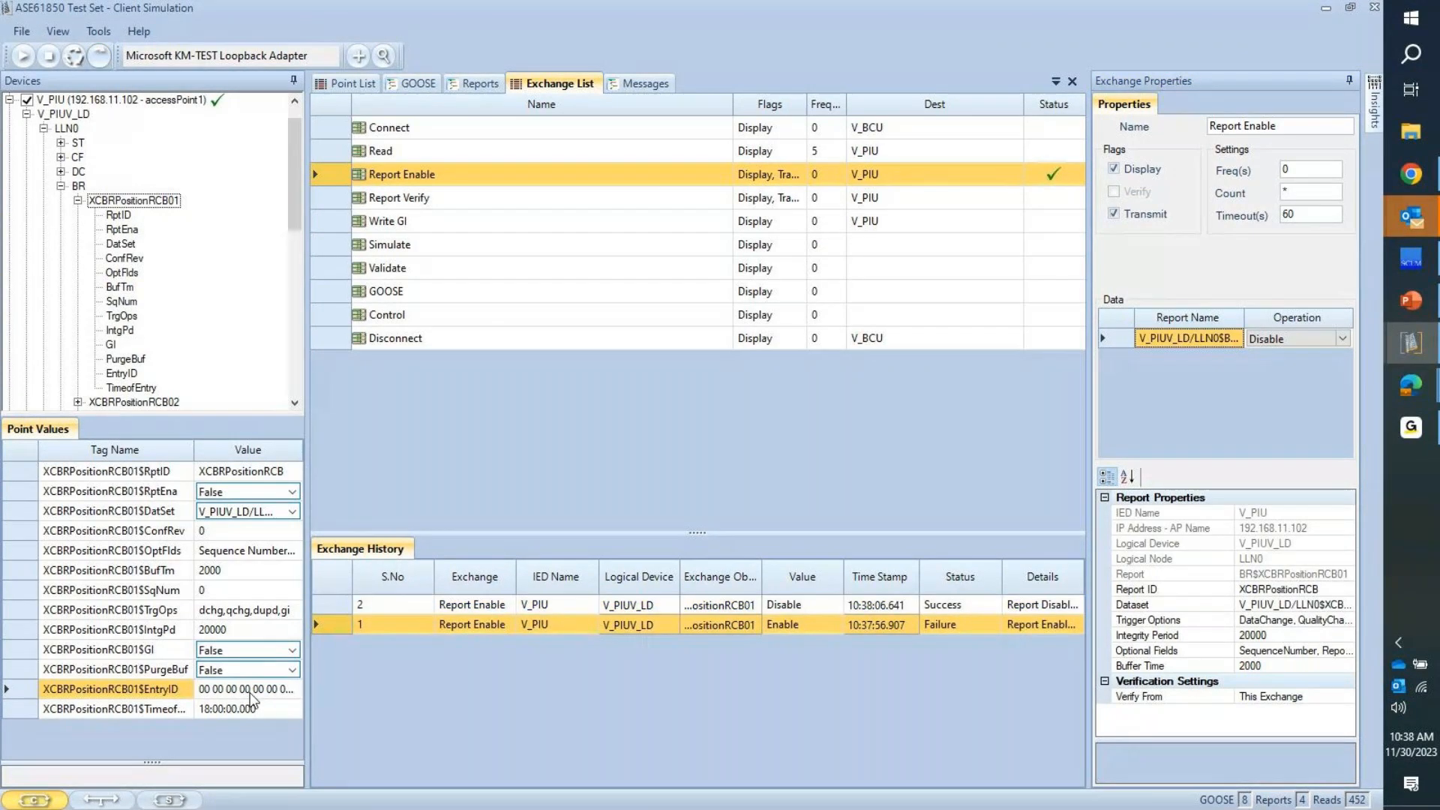
Step: Write True to the PurgeBuf point of XCBRPositionRCB01 in the point values
click(296, 670)
click(293, 672)
click(274, 692)
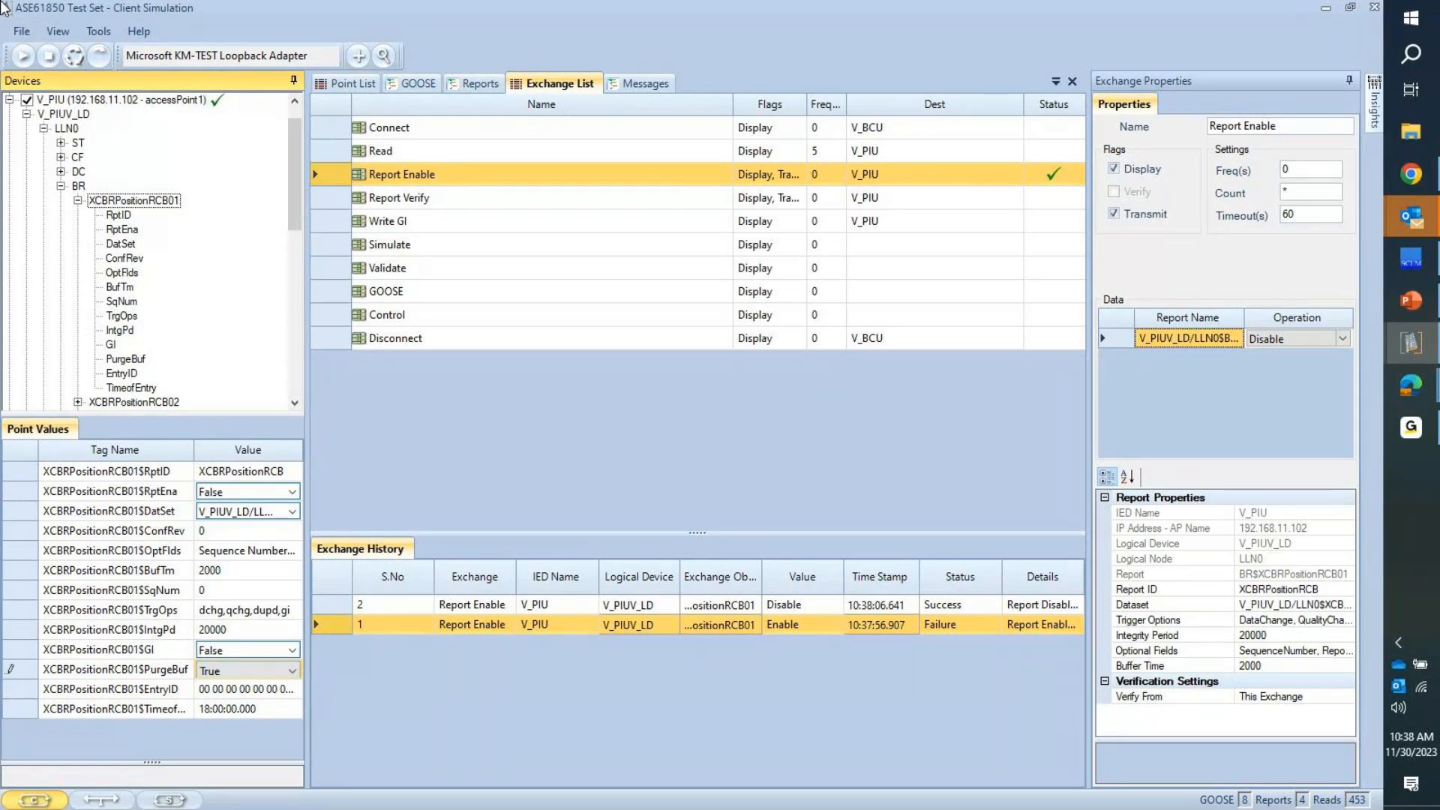
click(138, 663)
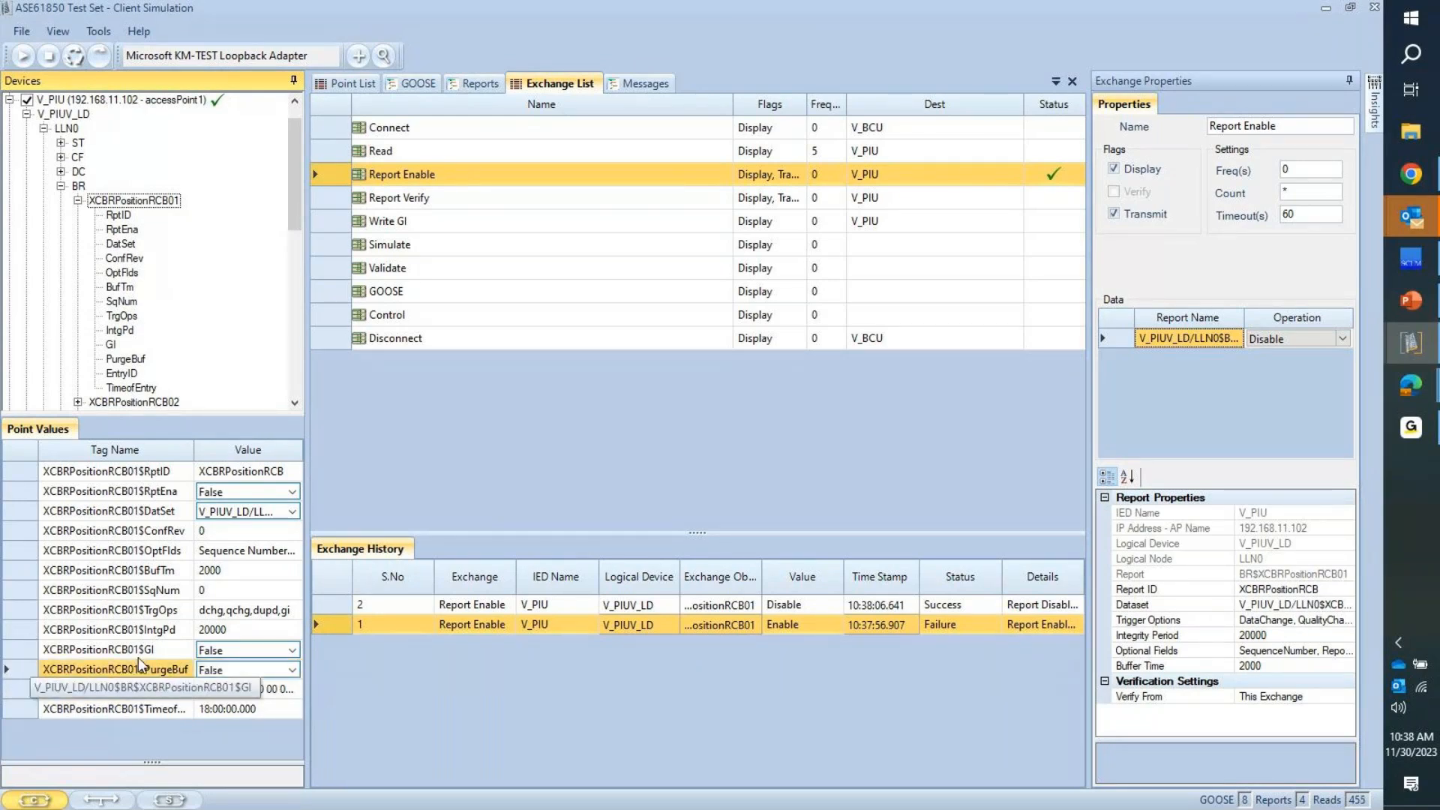
key(Down)
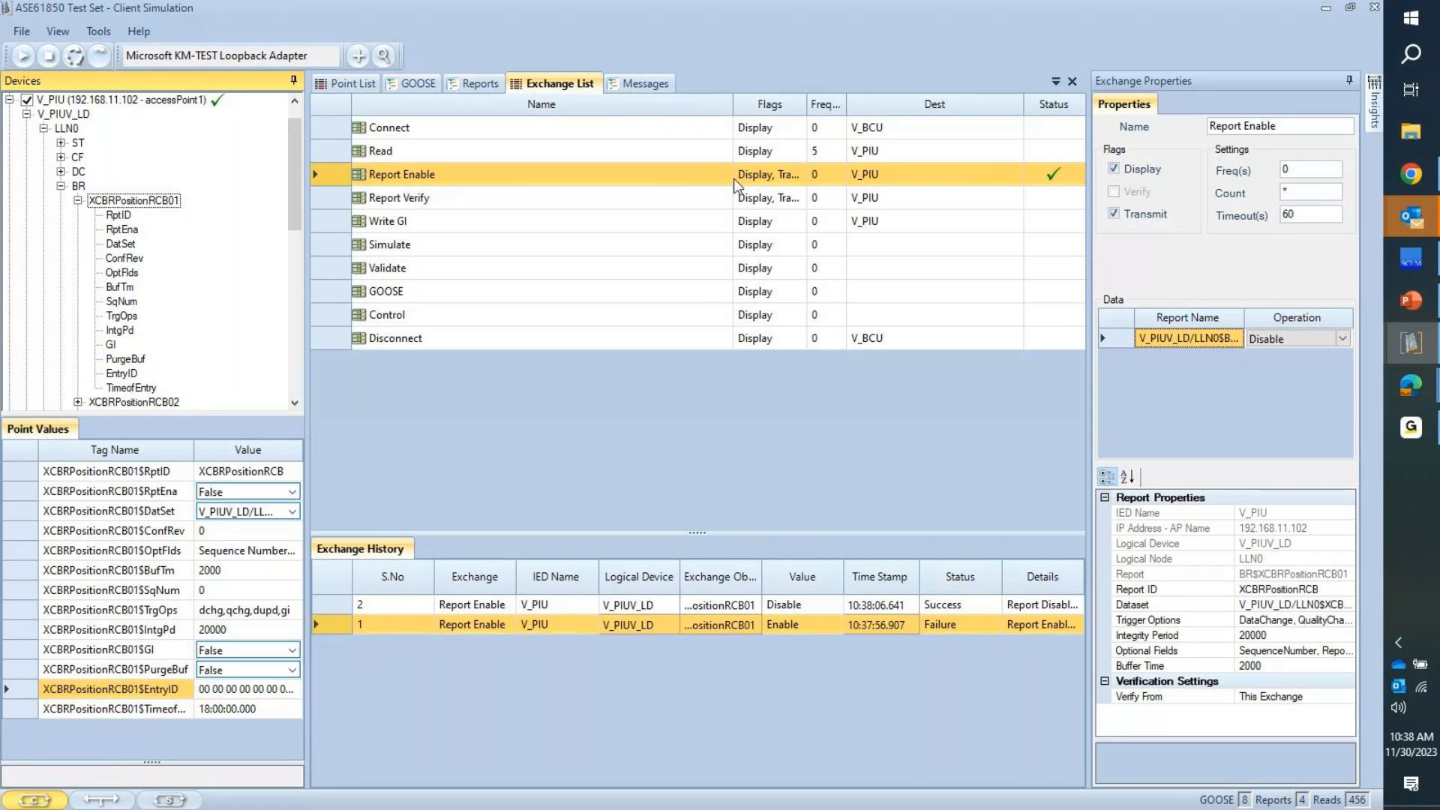
Step: Switch the Report Enable exchange's operation to Enable and start the exchanges
click(662, 201)
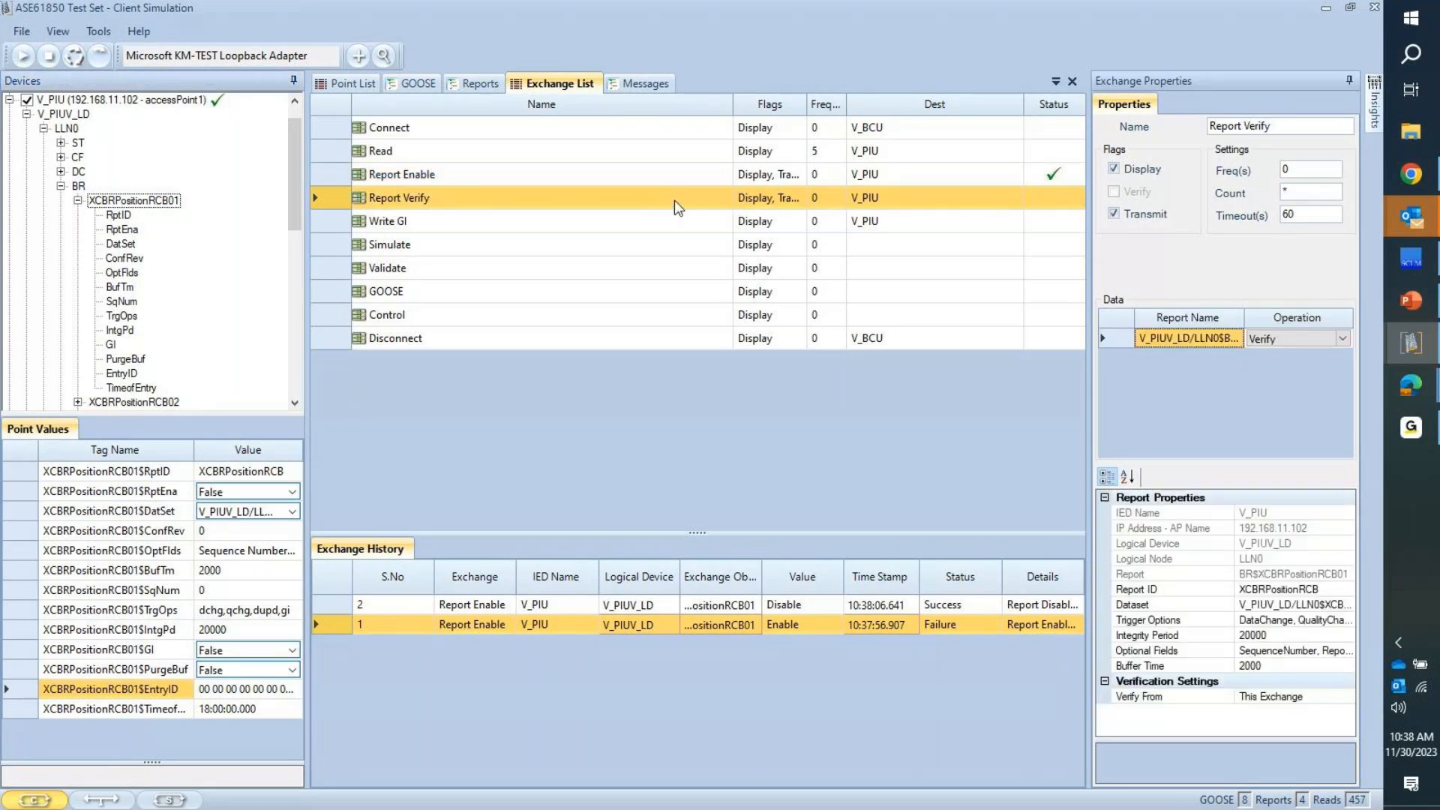
click(678, 174)
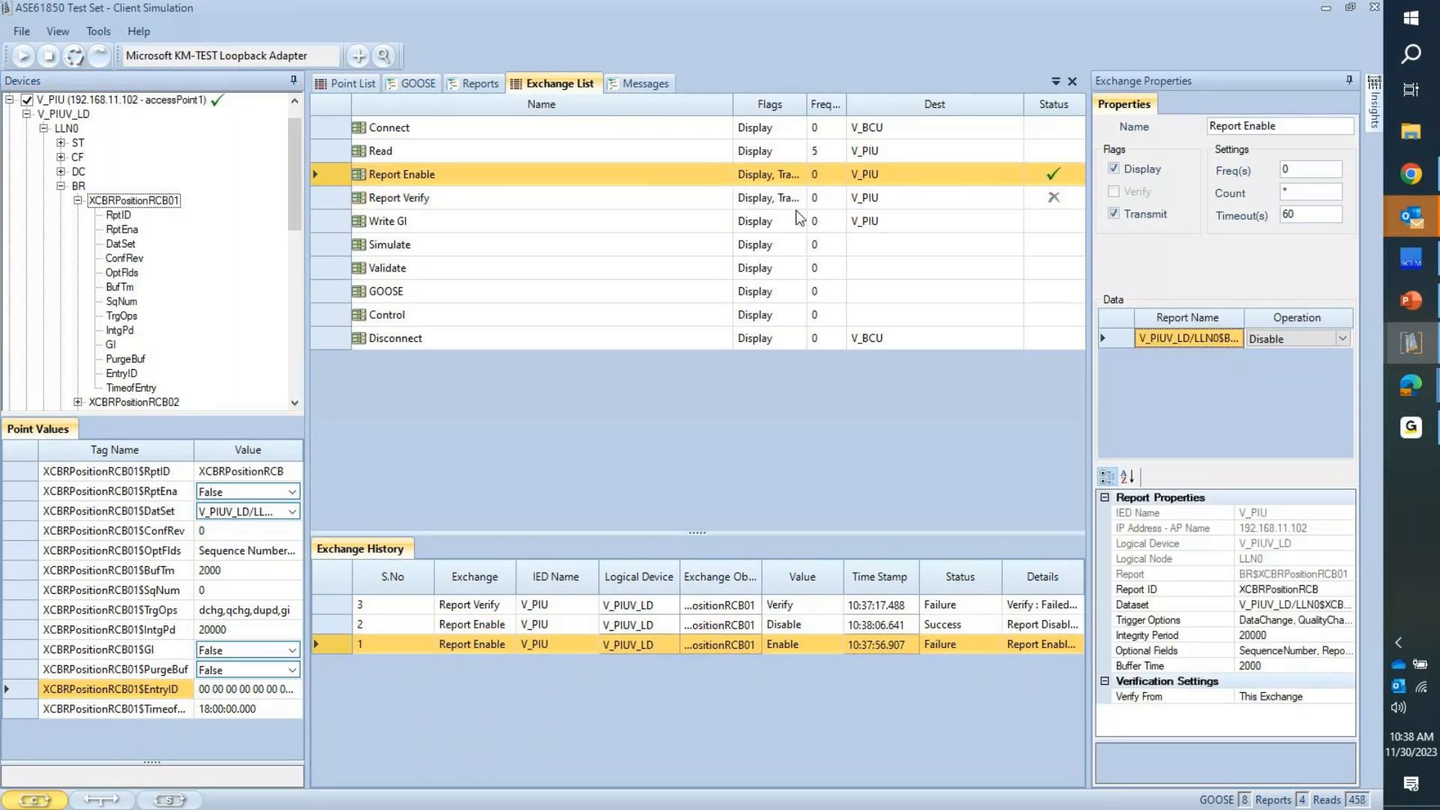
click(1342, 341)
click(1313, 355)
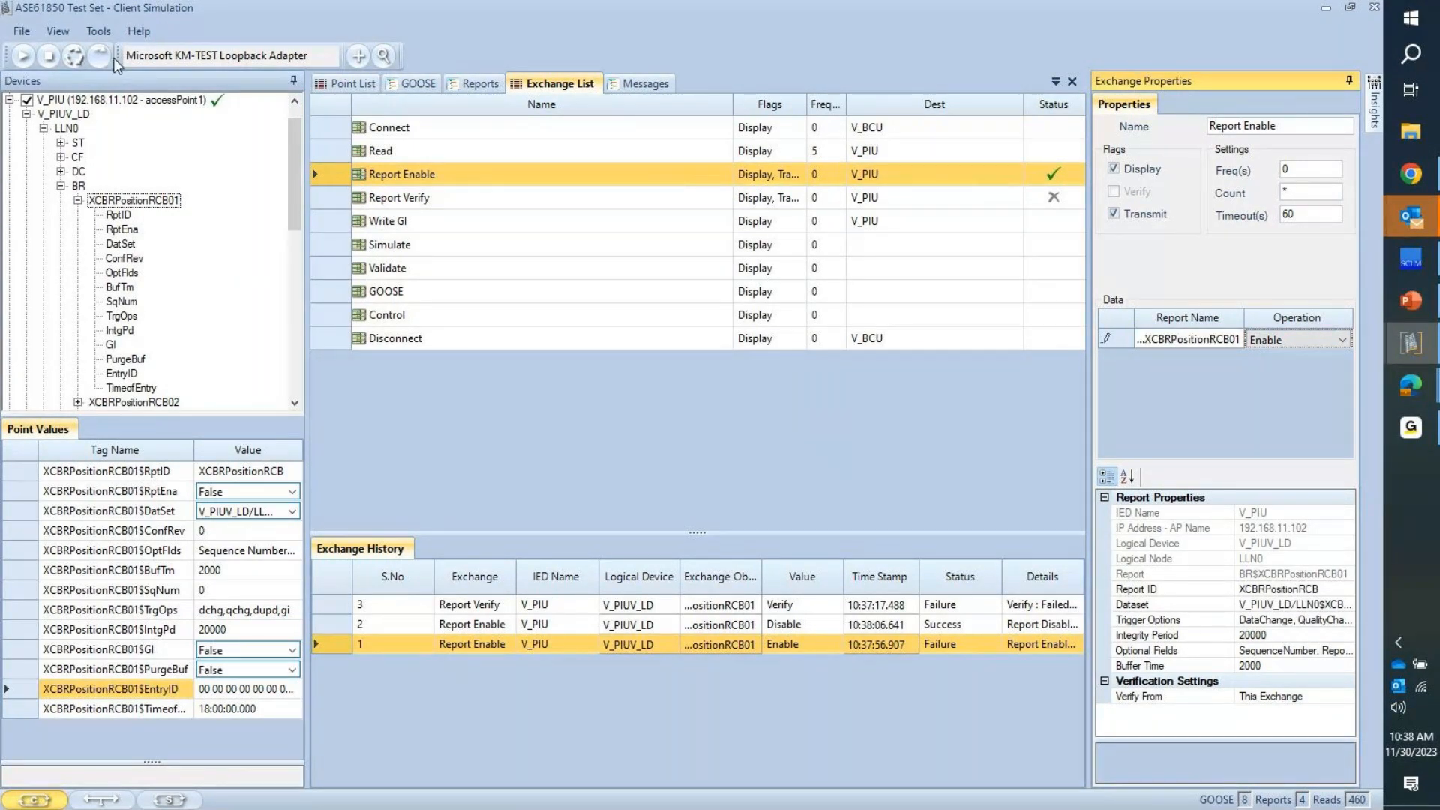
click(23, 57)
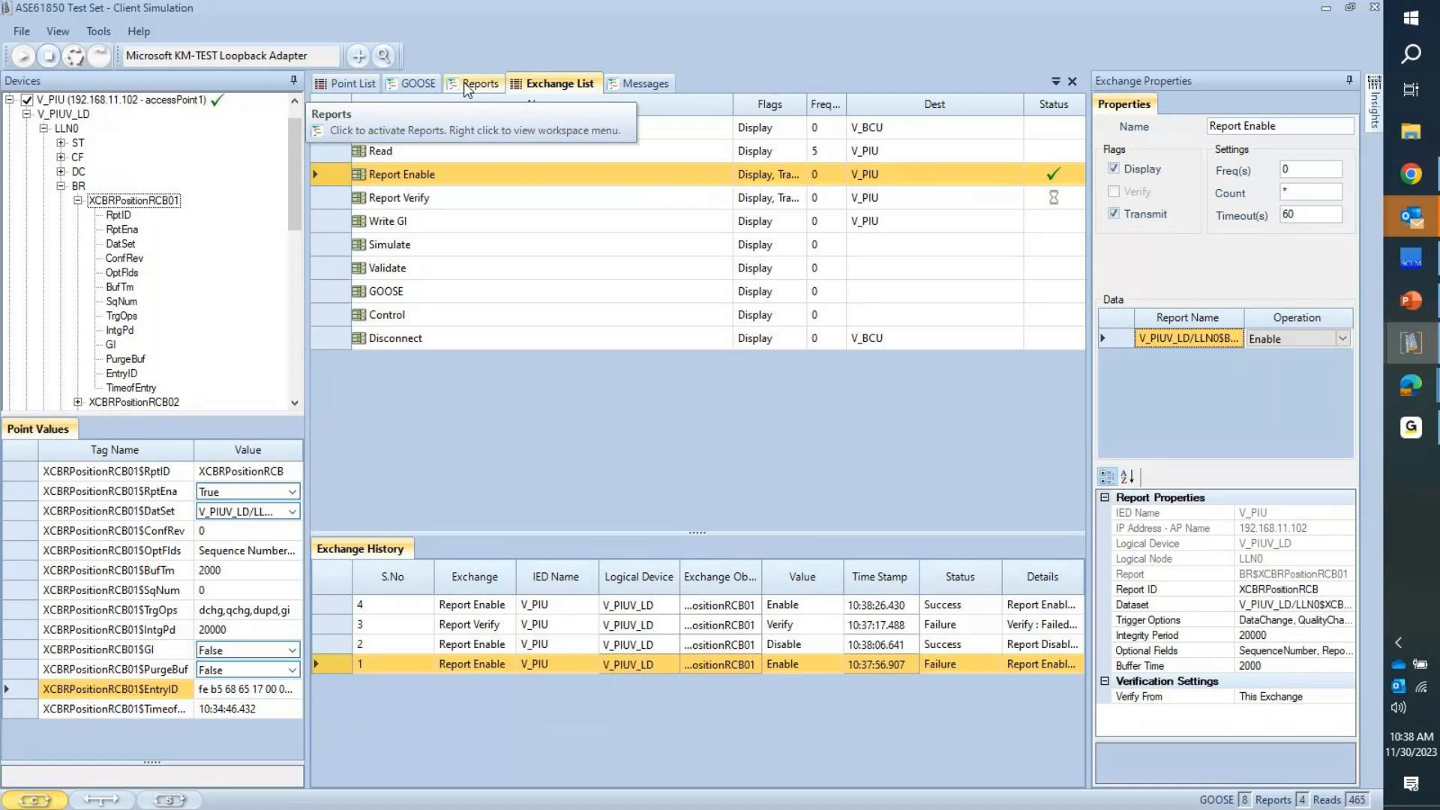
Step: Check the Reports view for incoming reports, and turn on the Transmit flag for the Write GI exchange
click(463, 83)
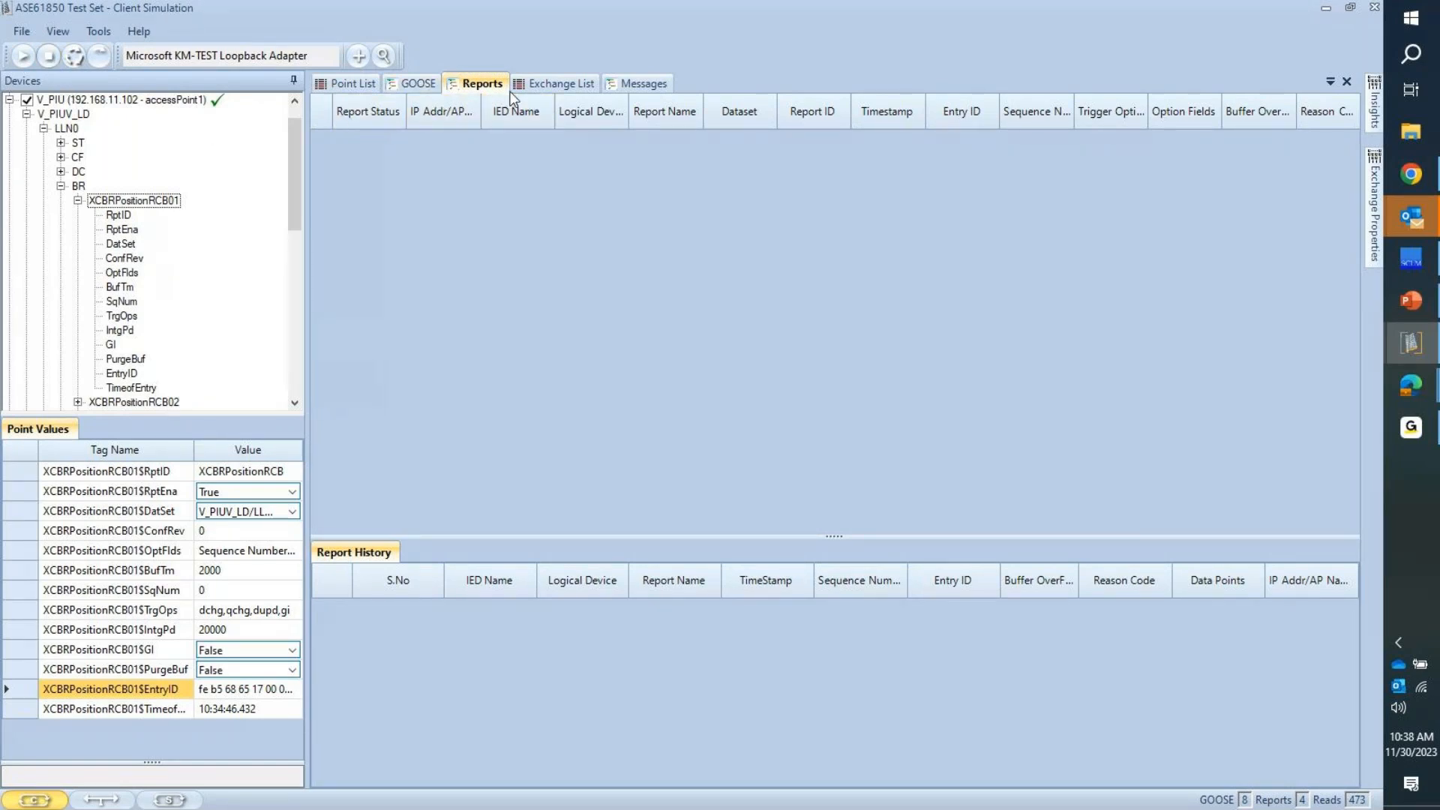
click(557, 86)
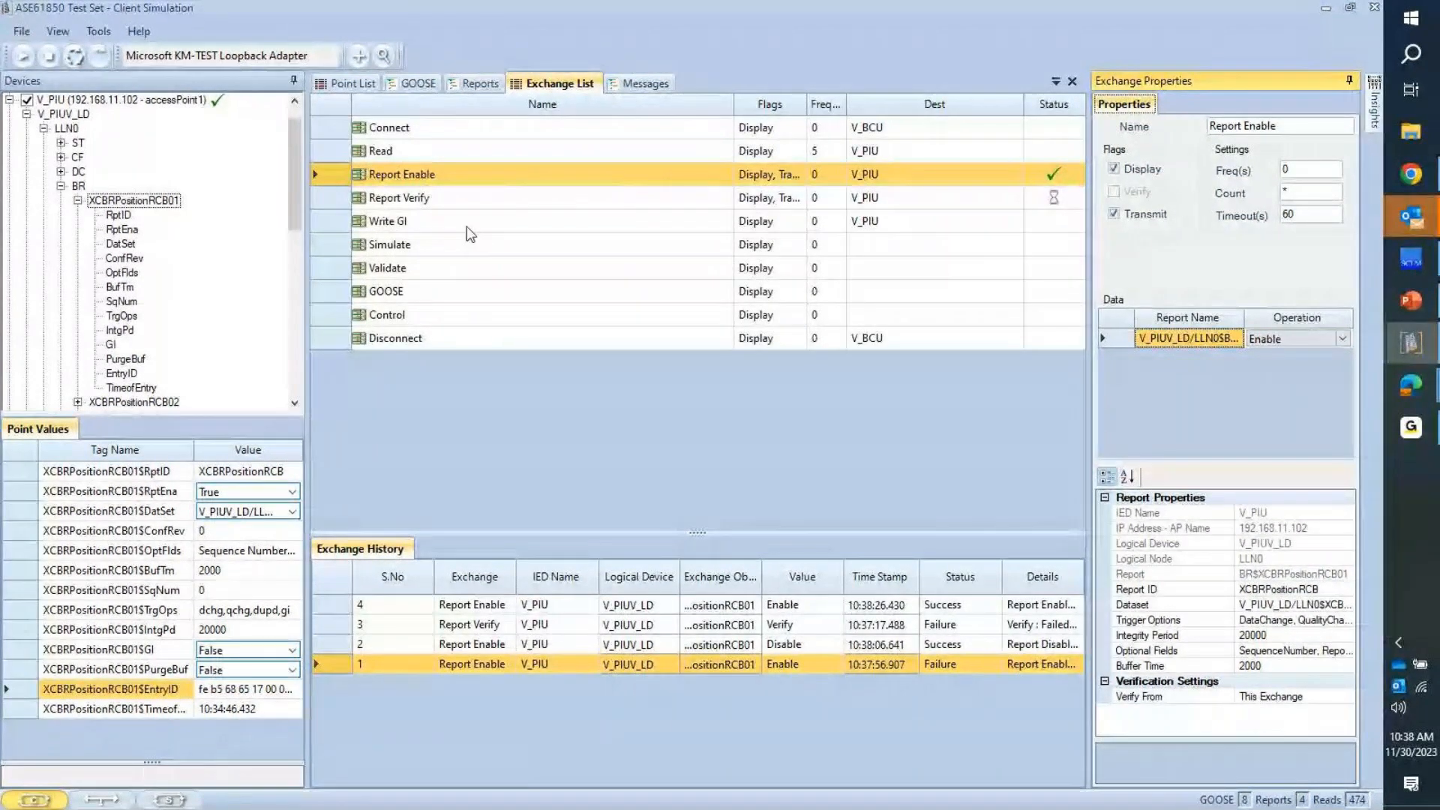
click(435, 219)
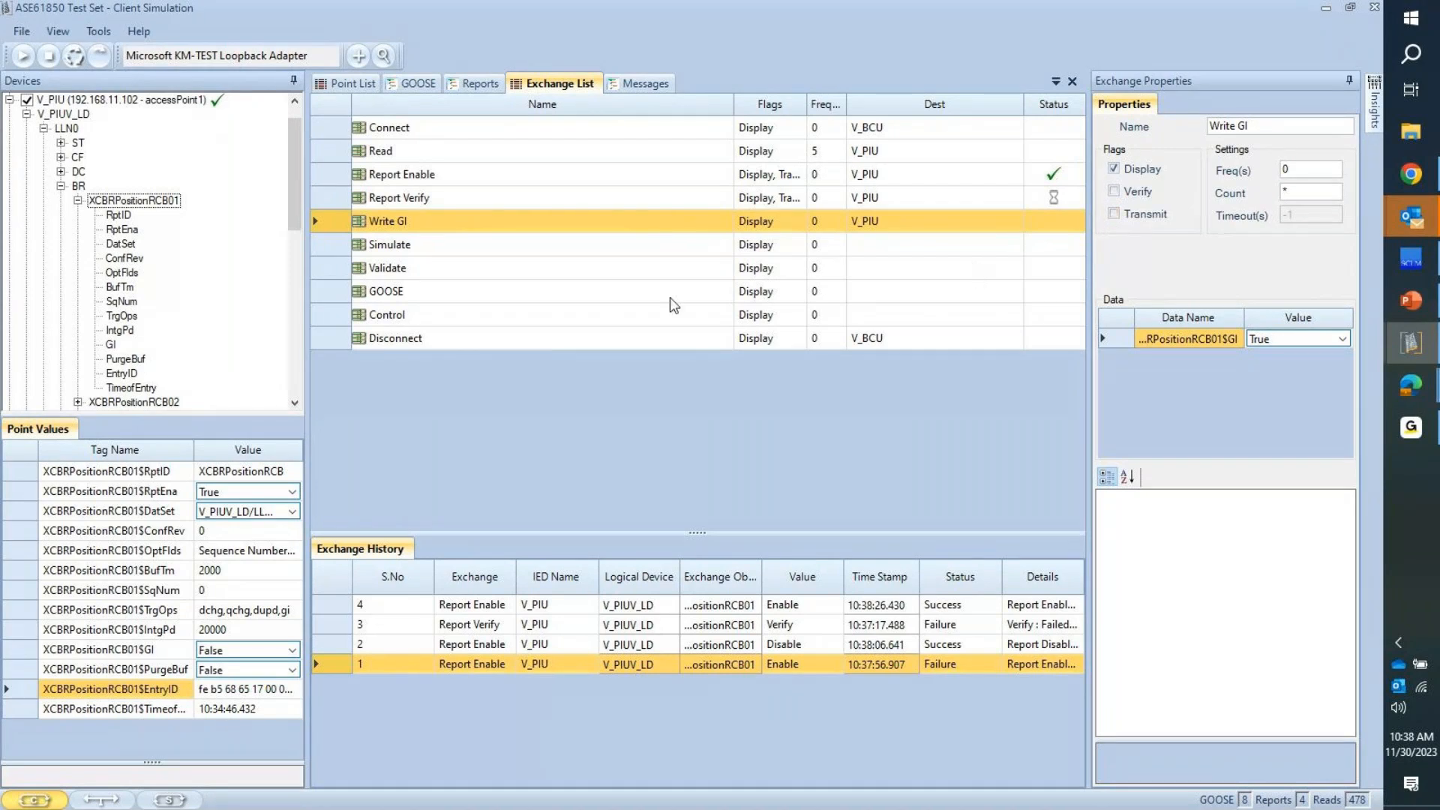
click(1114, 213)
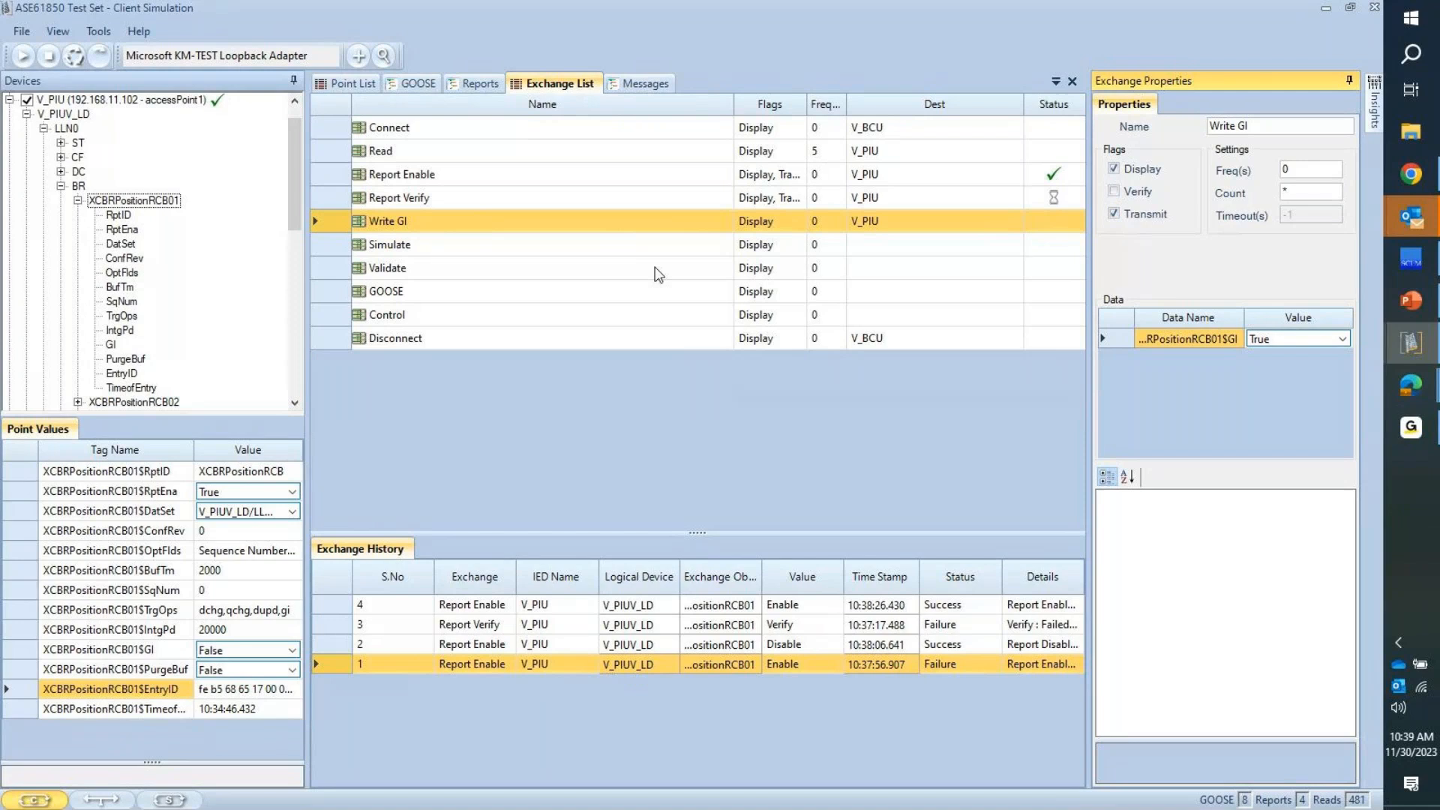
Step: Stop the running exchanges, set the Report Enable operation to Disable, and run the exchanges
click(52, 53)
click(683, 174)
click(1344, 339)
click(1344, 341)
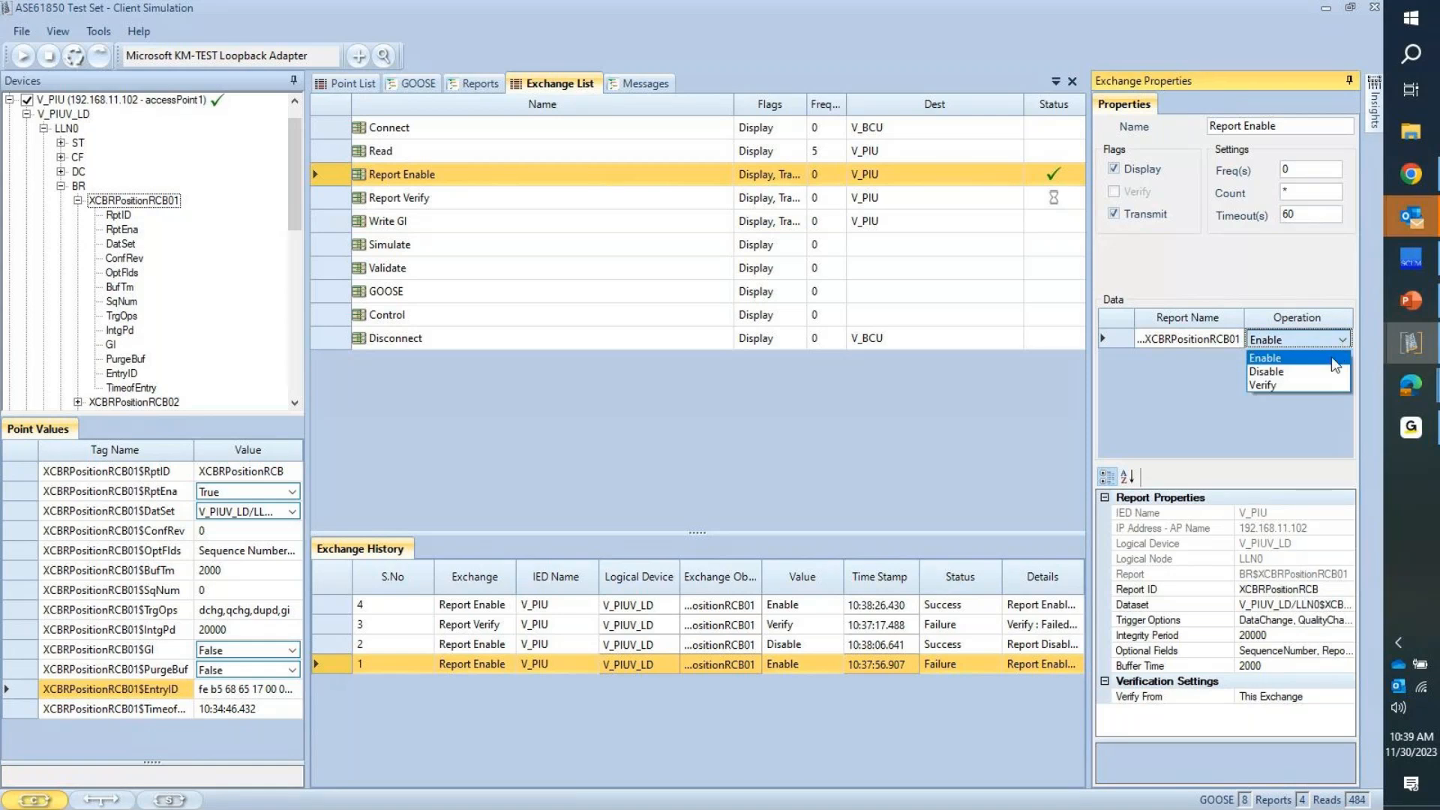
click(1274, 372)
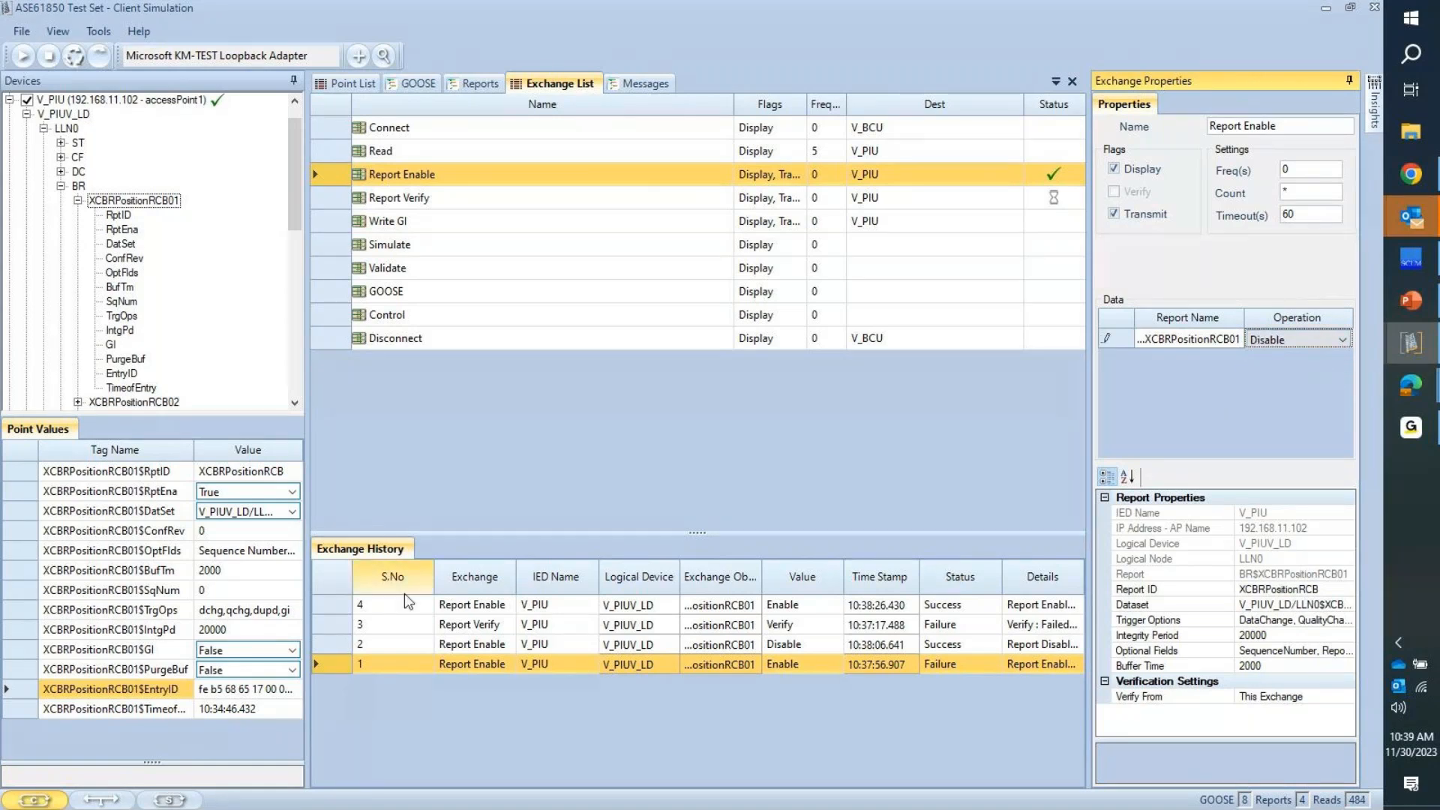
click(25, 57)
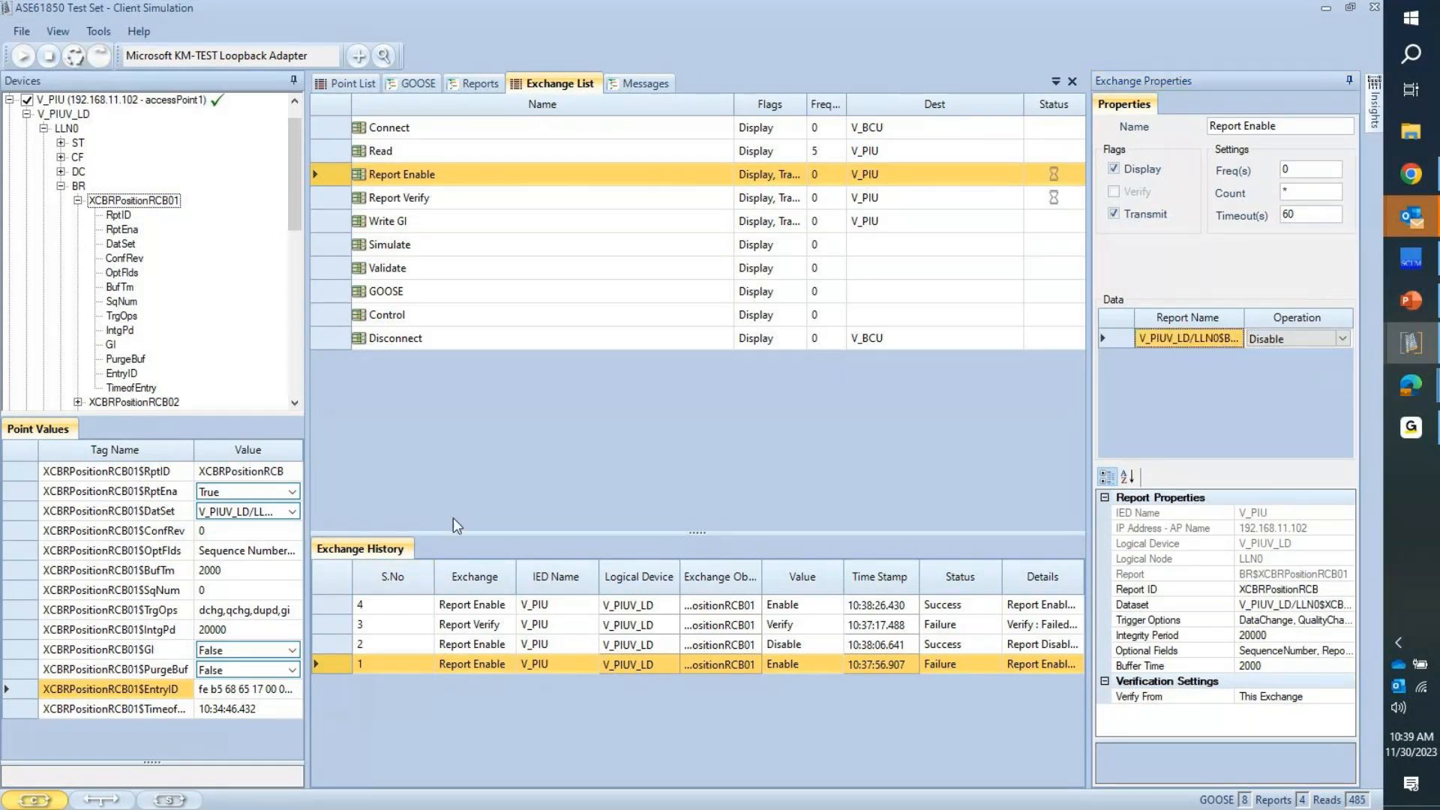
Step: Purge the buffer of XCBRPositionRCB01 by writing True to its PurgeBuf point
click(292, 671)
click(291, 672)
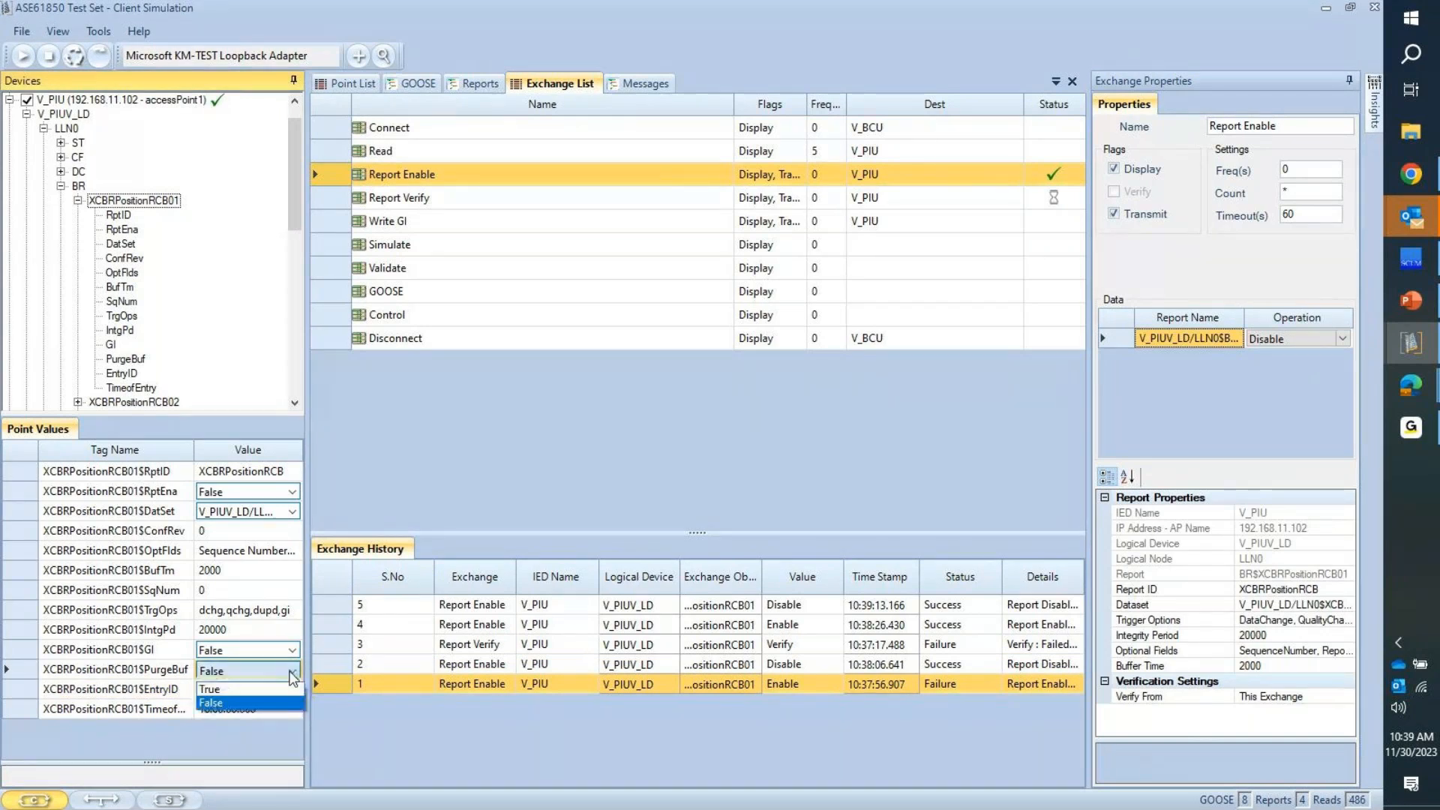
click(213, 688)
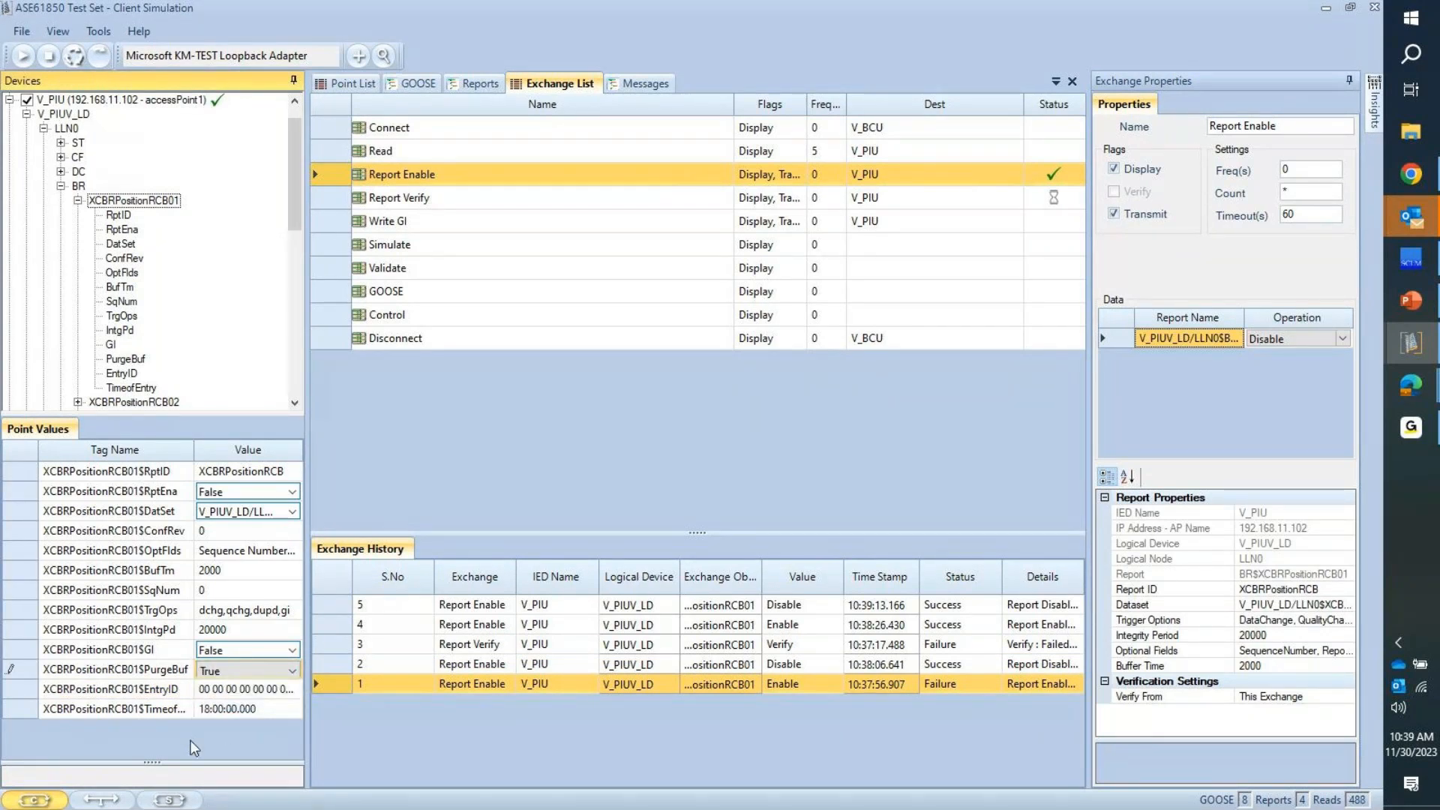
key(Return)
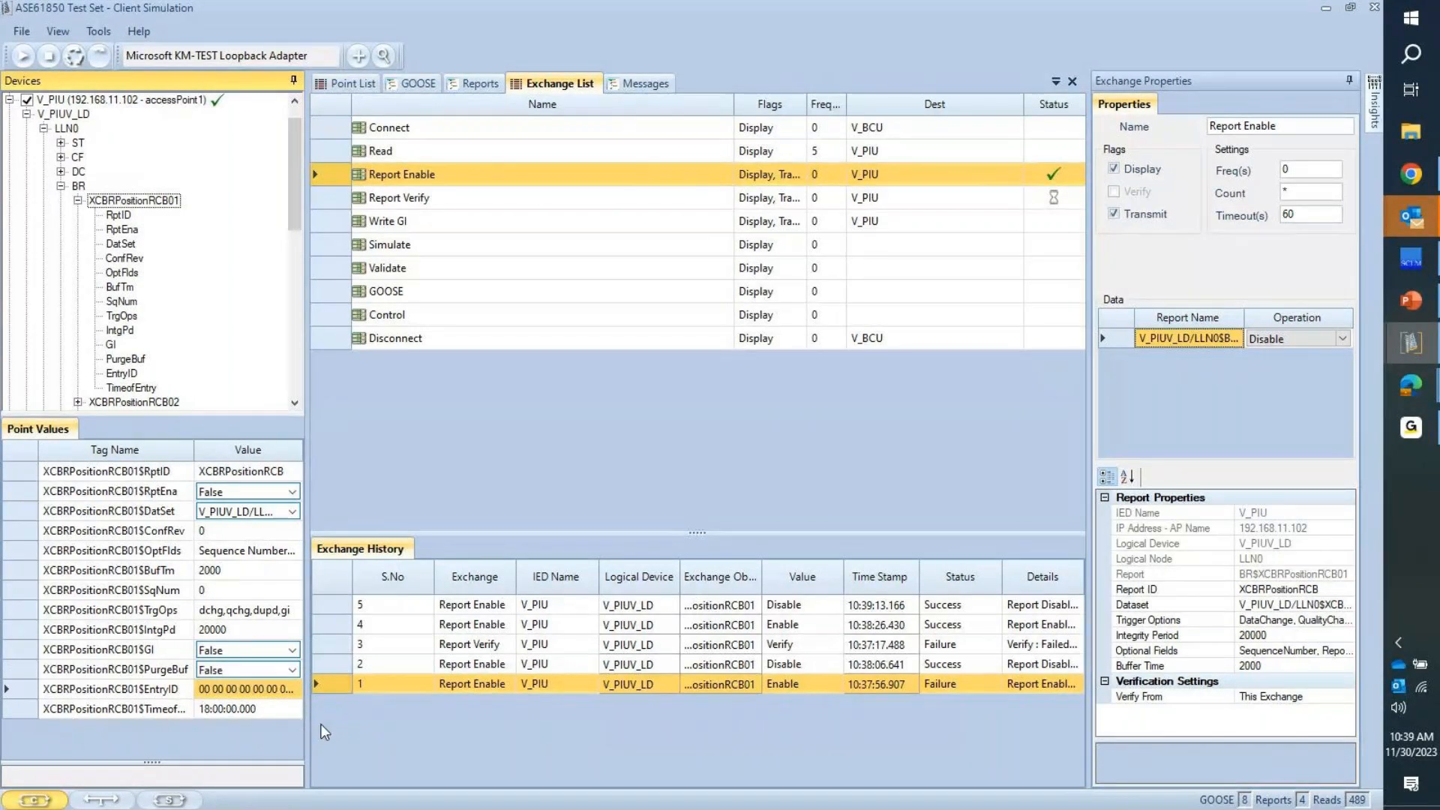
Step: Set the Report Enable exchange's operation to Enable and run the exchange sequence
click(390, 222)
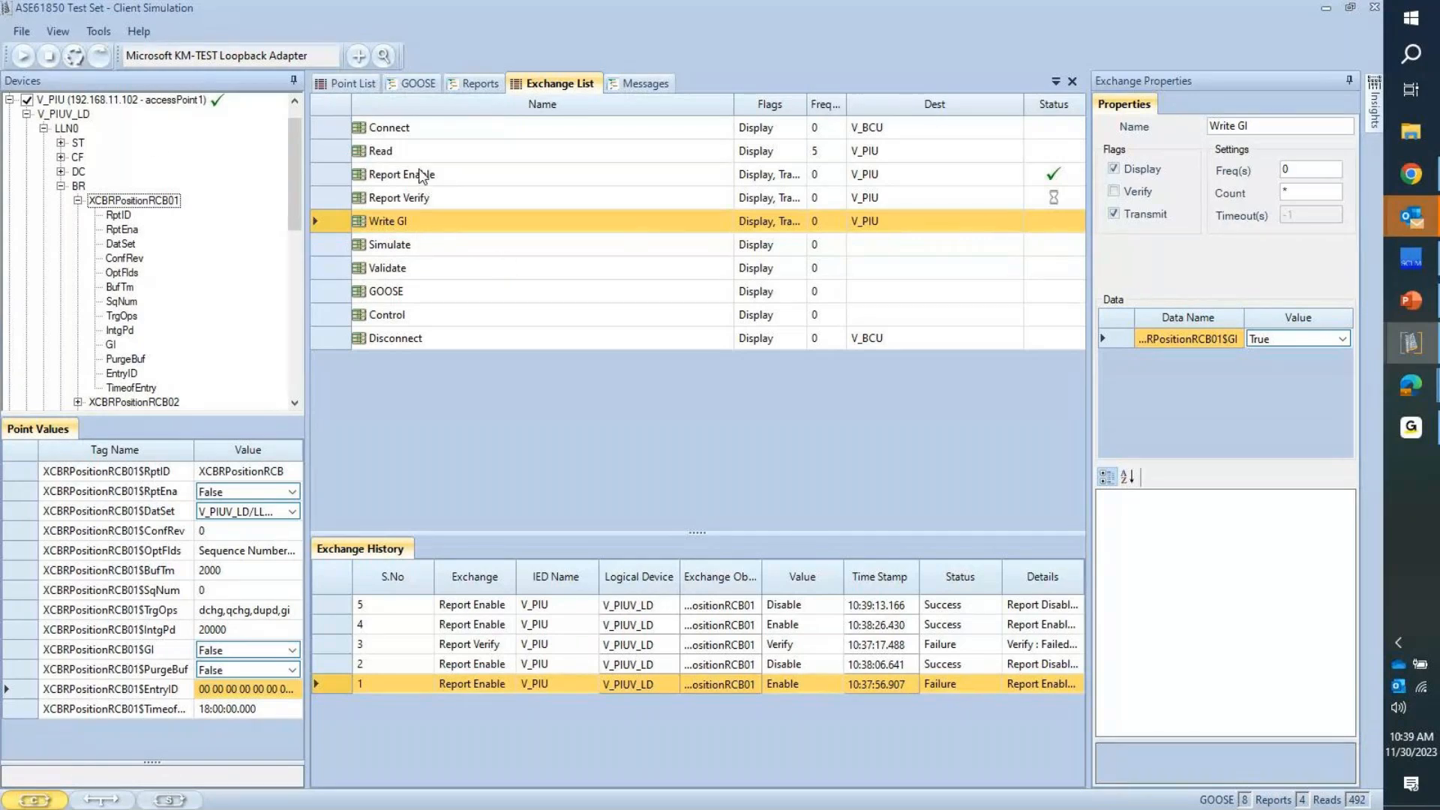
click(422, 175)
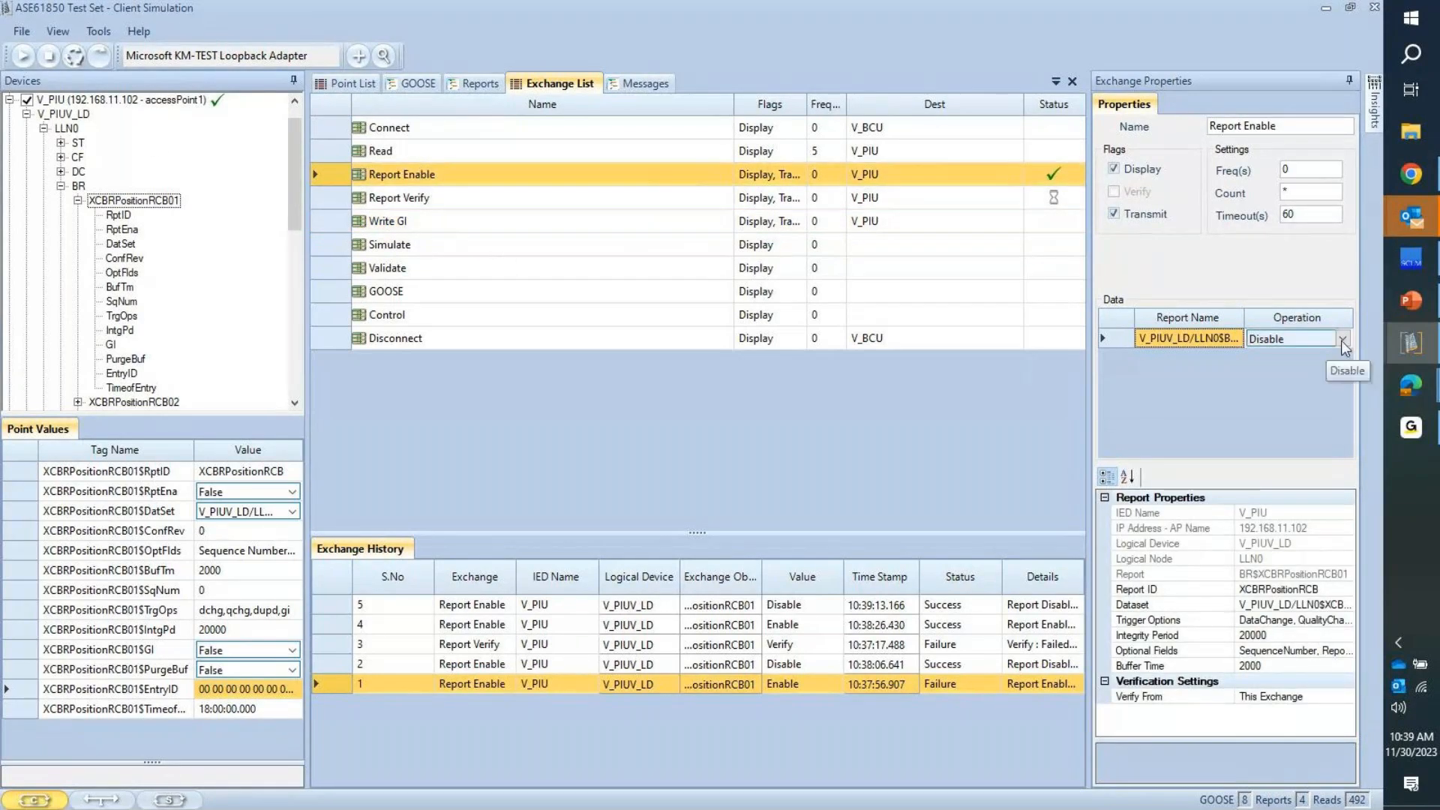
click(397, 198)
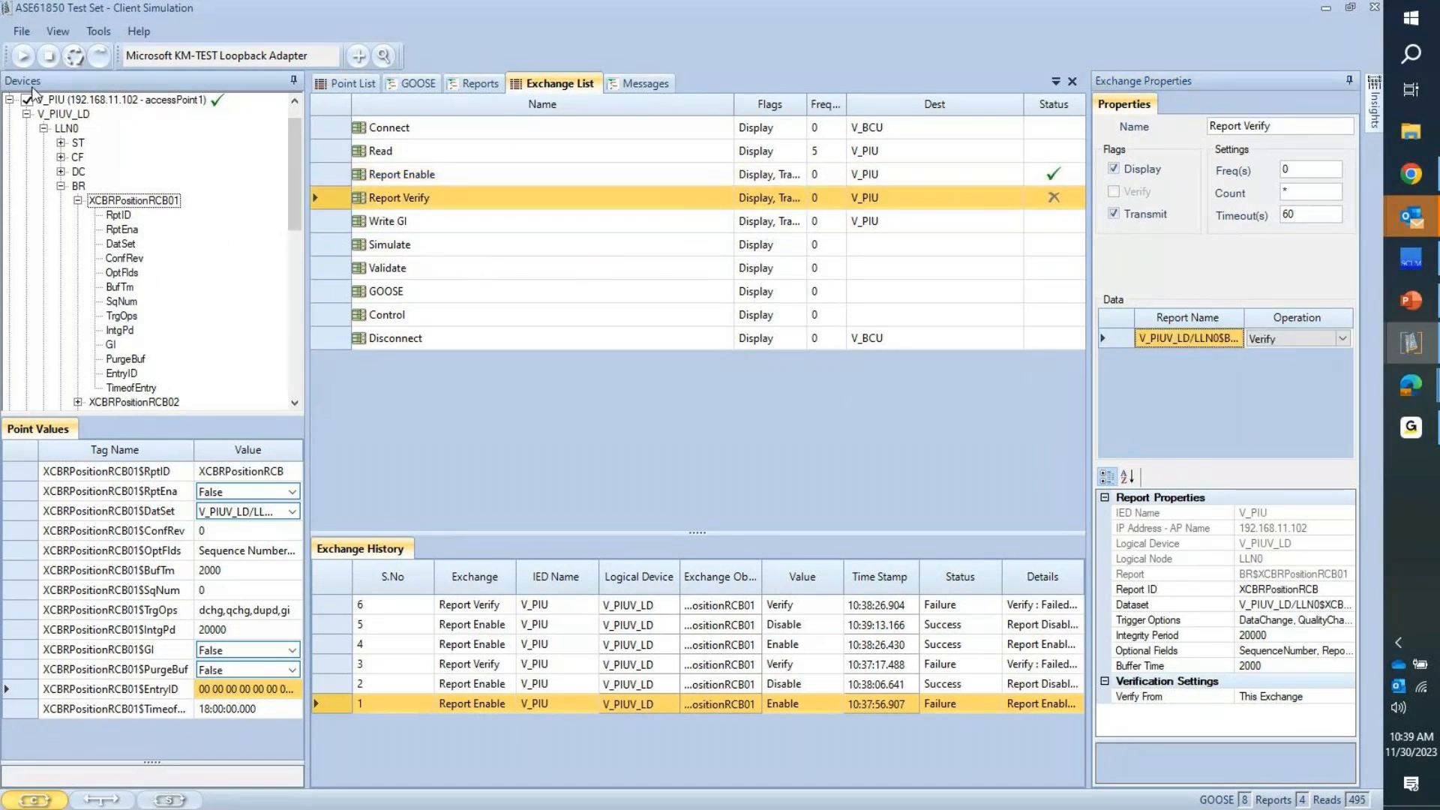
click(35, 59)
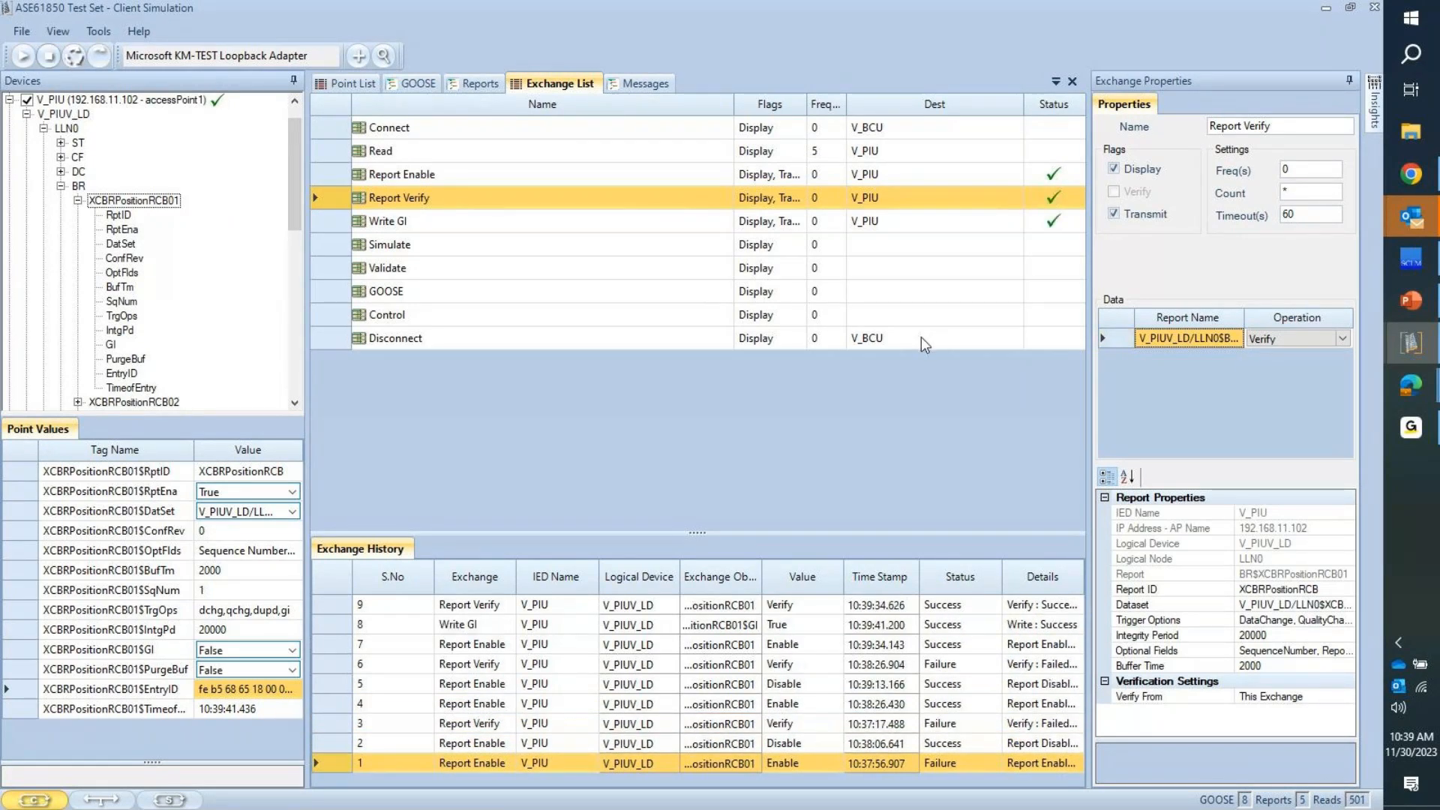
Step: Move the Write GI exchange ahead of Report Verify in the exchange list
click(791, 610)
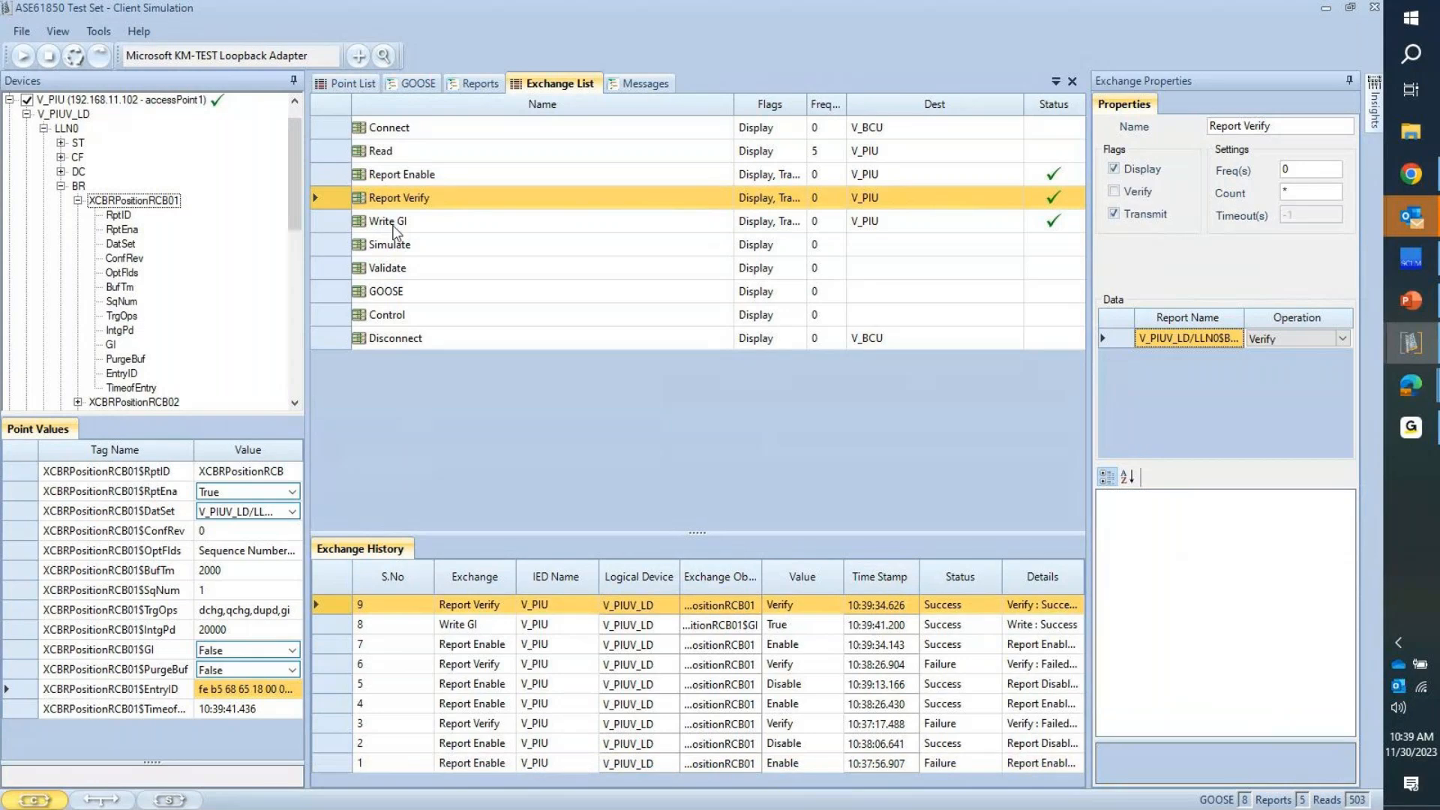
click(395, 225)
drag(393, 225, 405, 193)
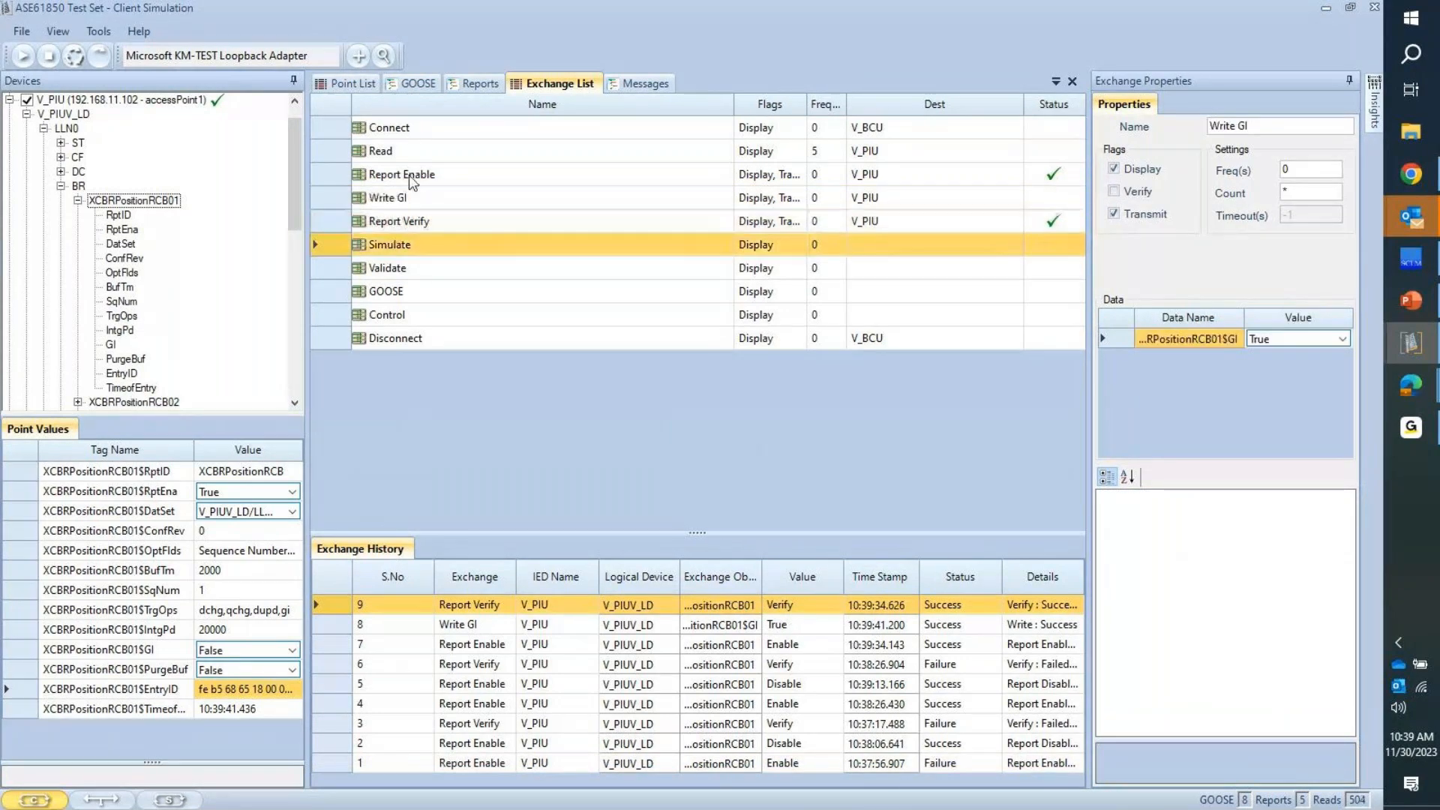
Step: Review the properties of the Report Enable, Write GI and Report Verify exchanges, including the report's trigger options and integrity period
click(426, 180)
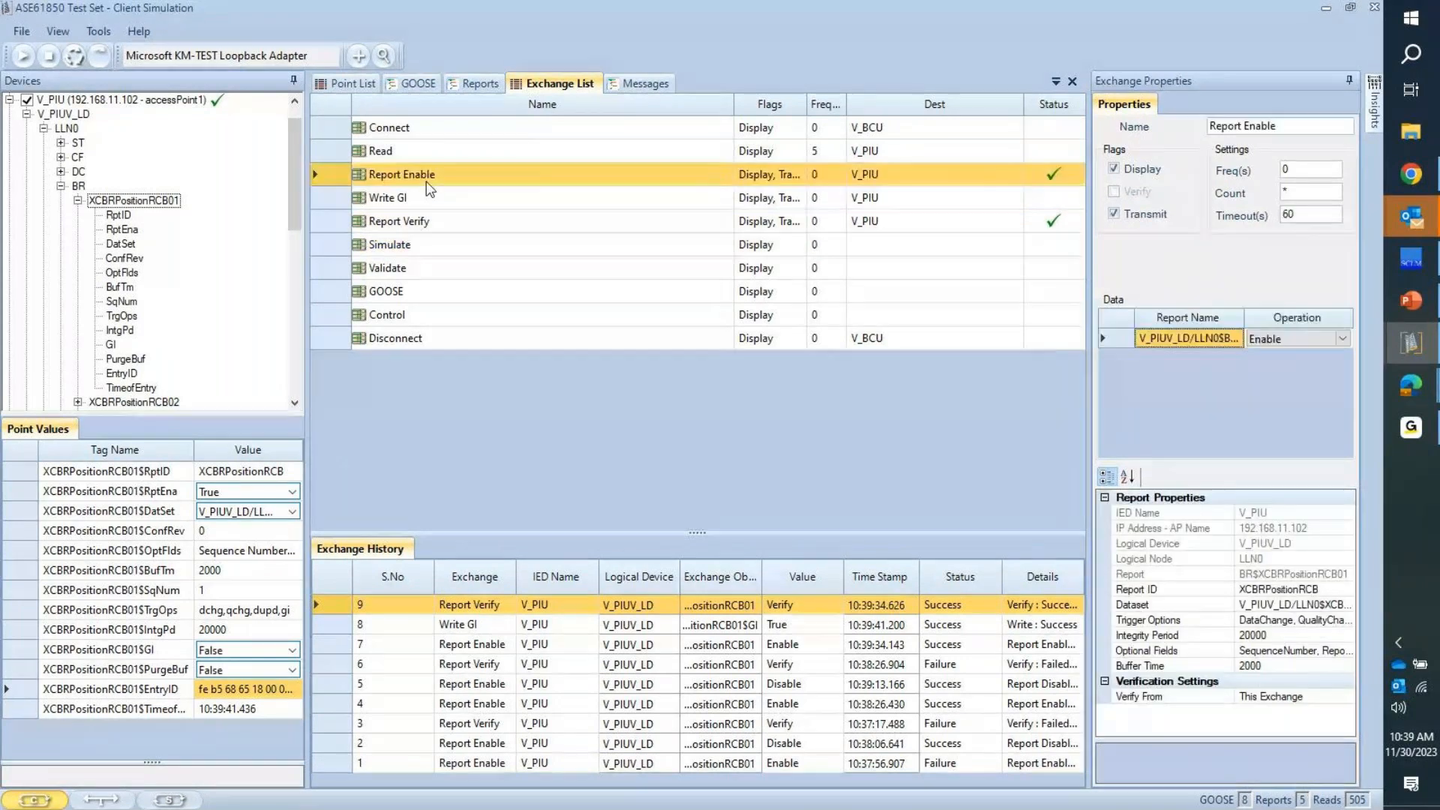
click(423, 199)
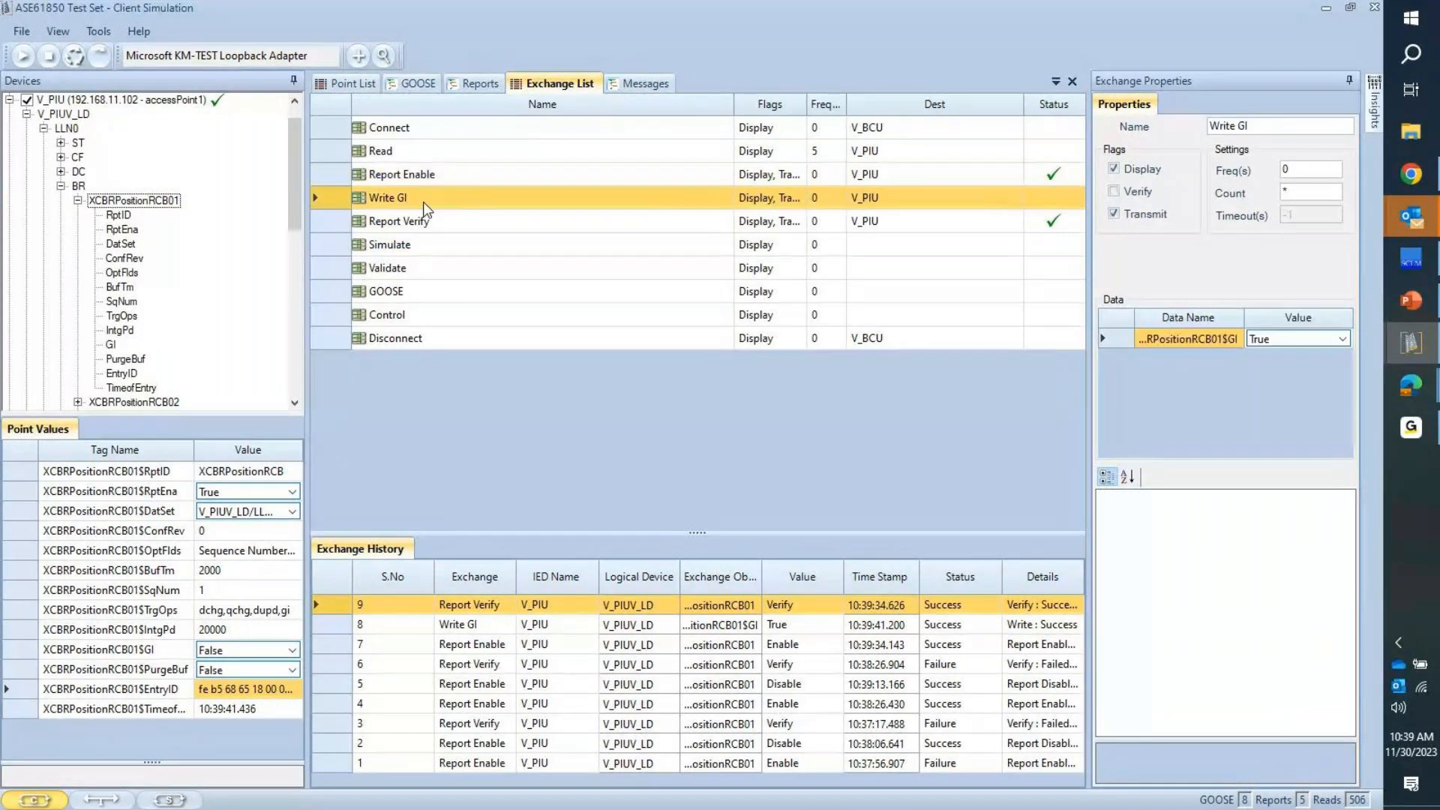
click(445, 225)
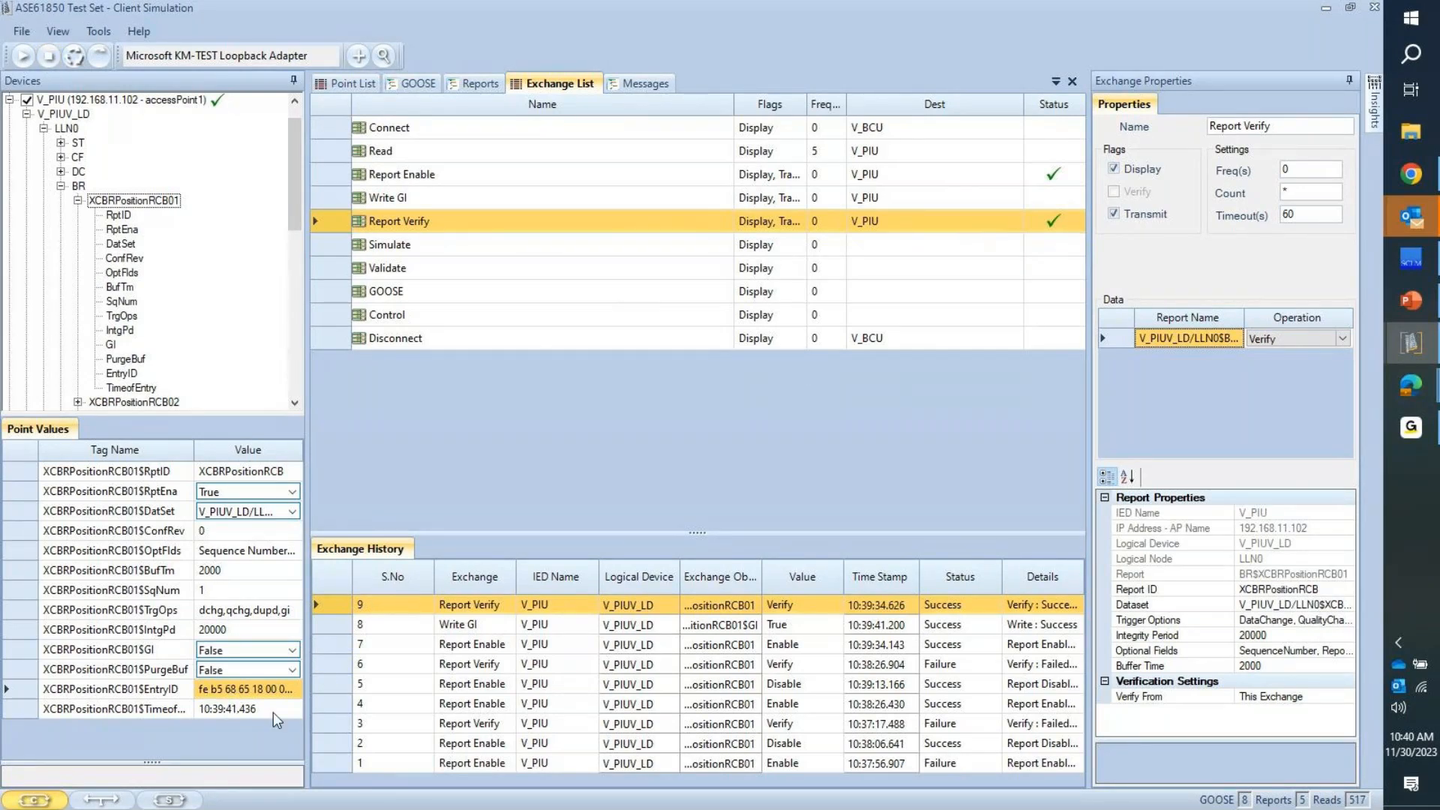
click(555, 177)
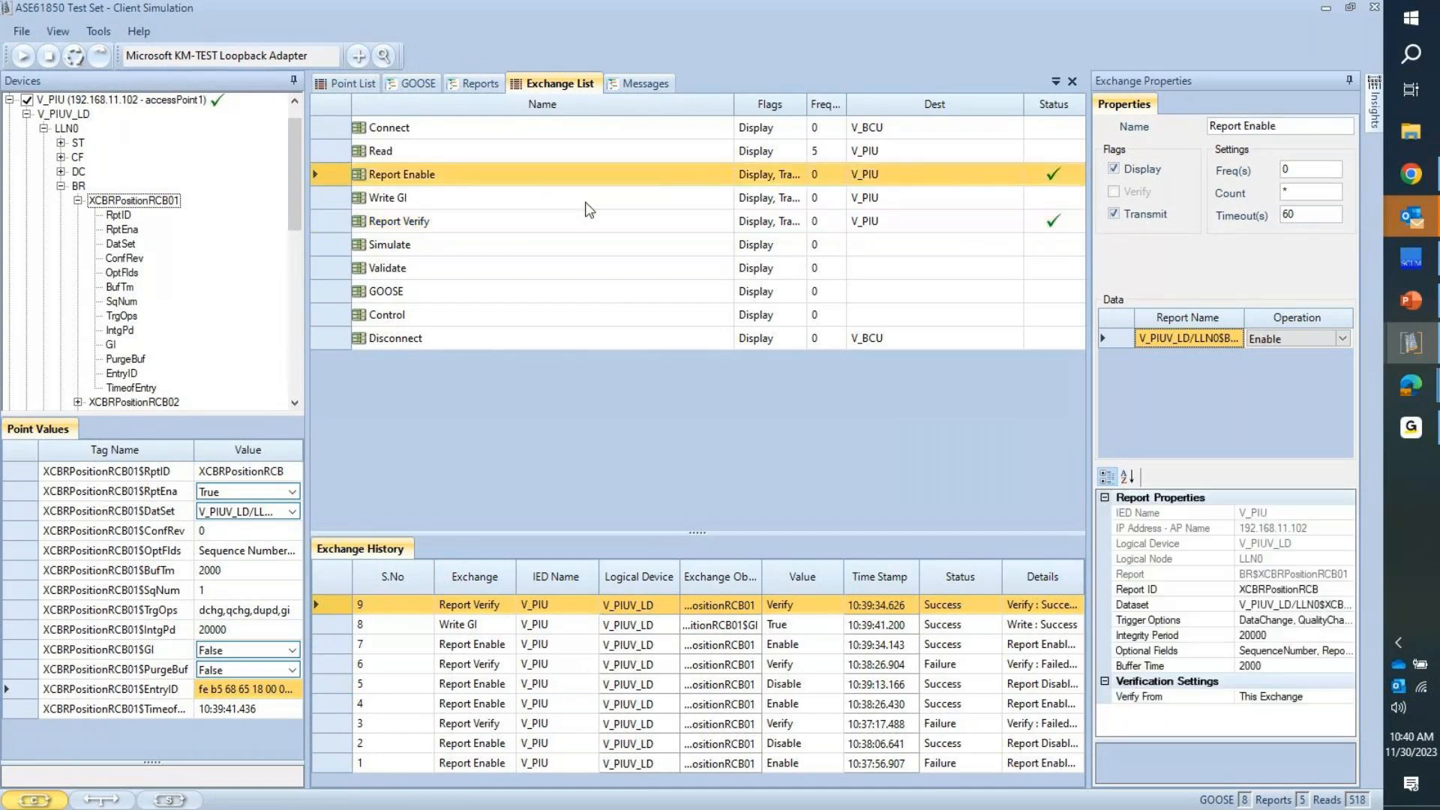
click(1200, 621)
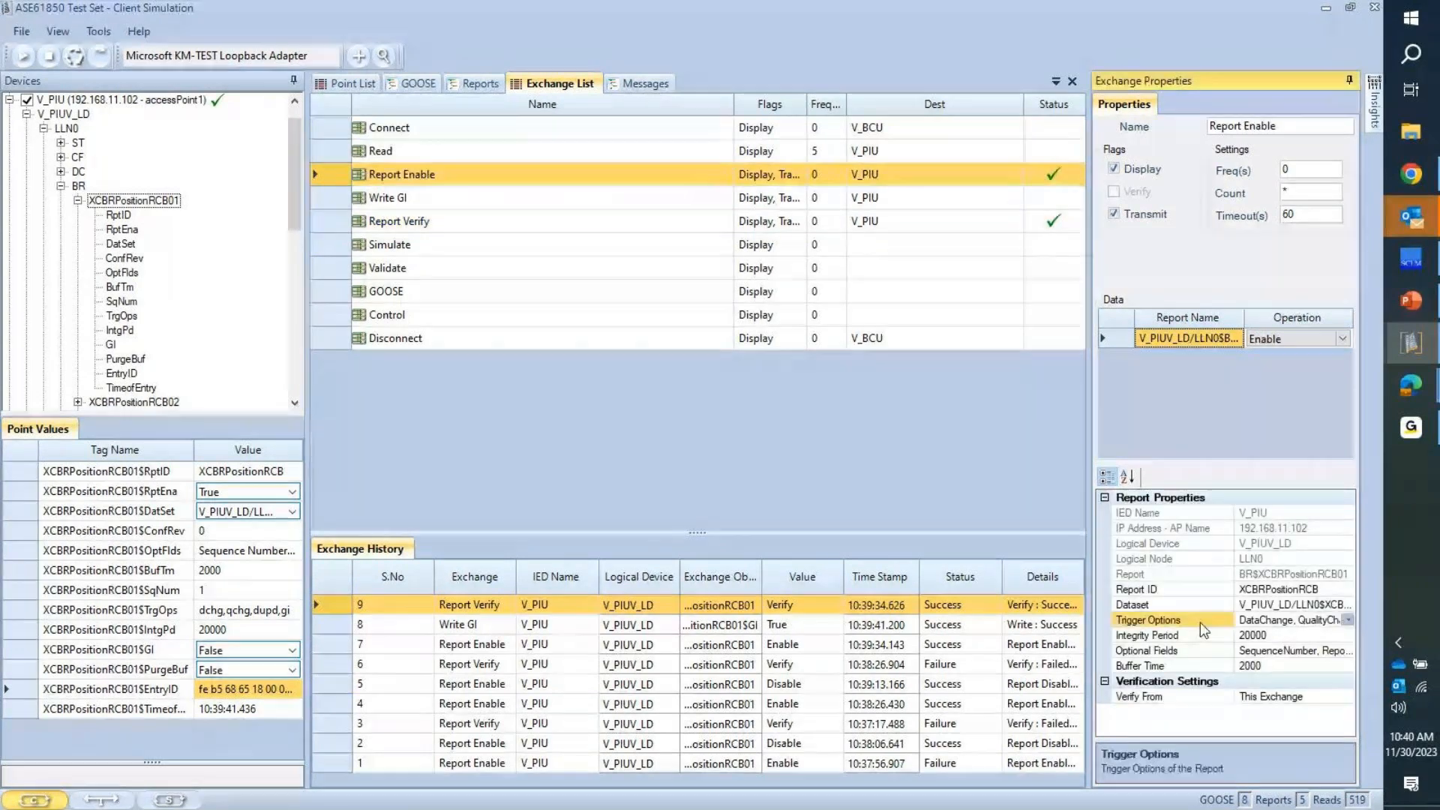
click(1245, 637)
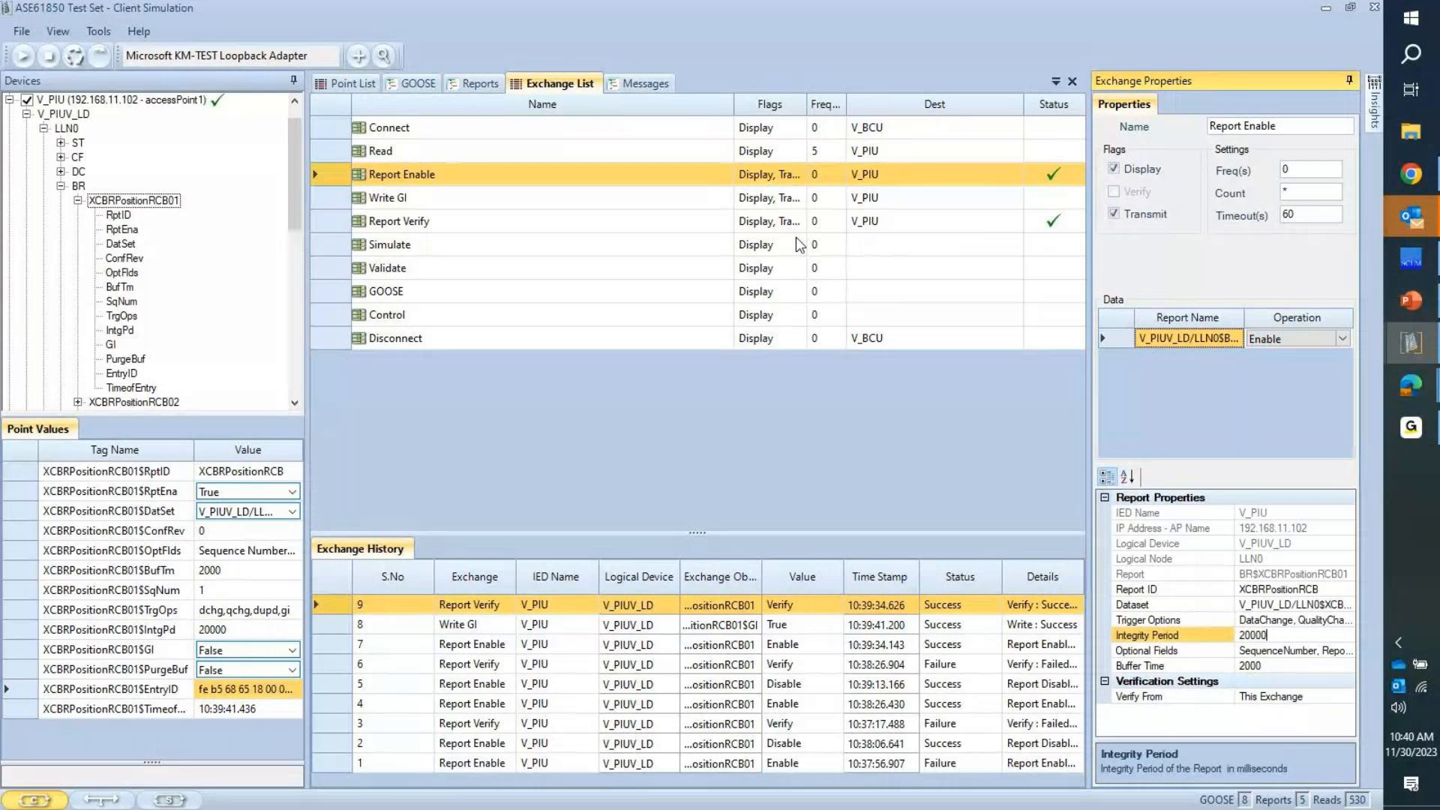
click(413, 197)
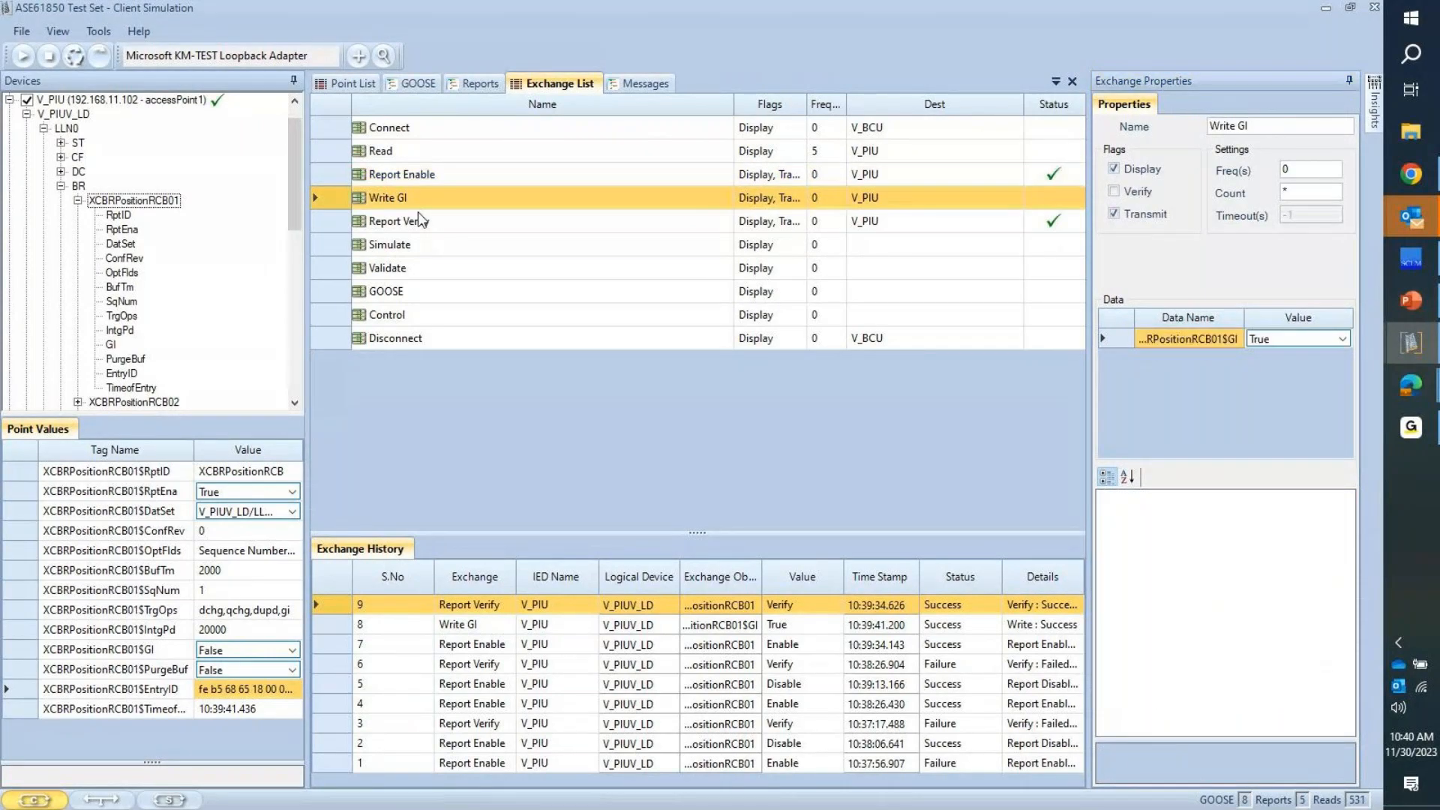
click(456, 250)
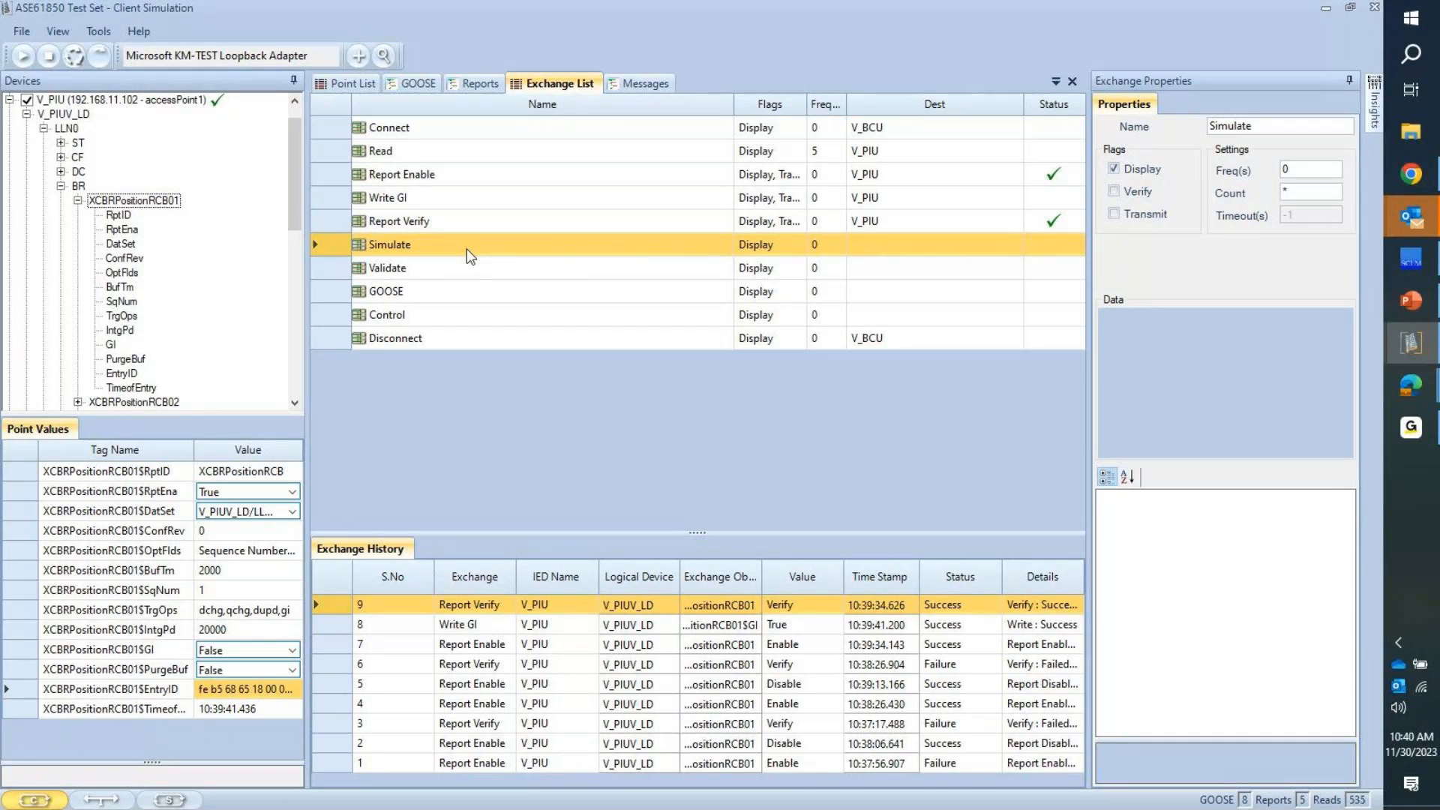
Step: Assign V_PIU's V_PIUV_LD/XCBR1$CO$Pos control to the Control exchange
click(27, 114)
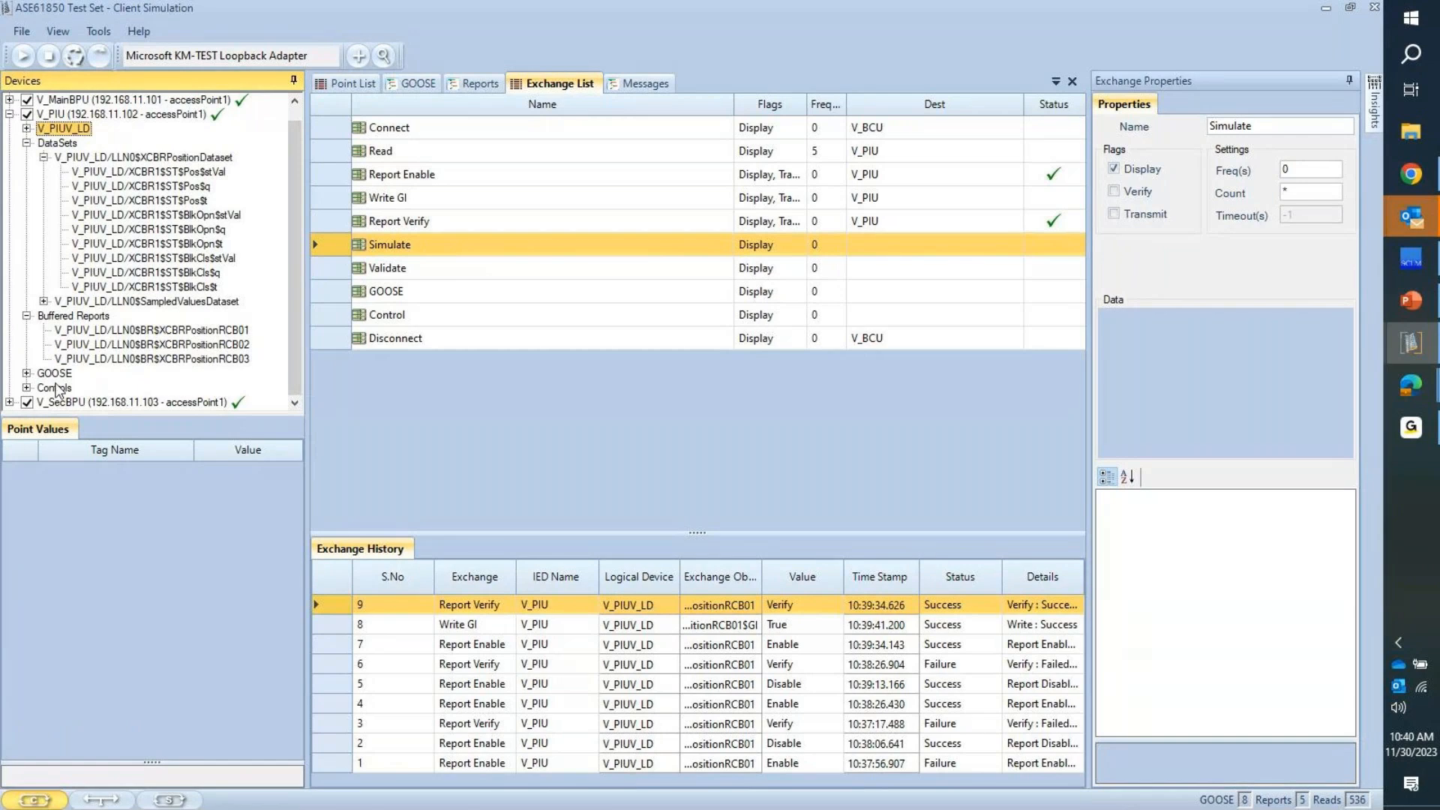
click(26, 387)
drag(304, 264, 304, 335)
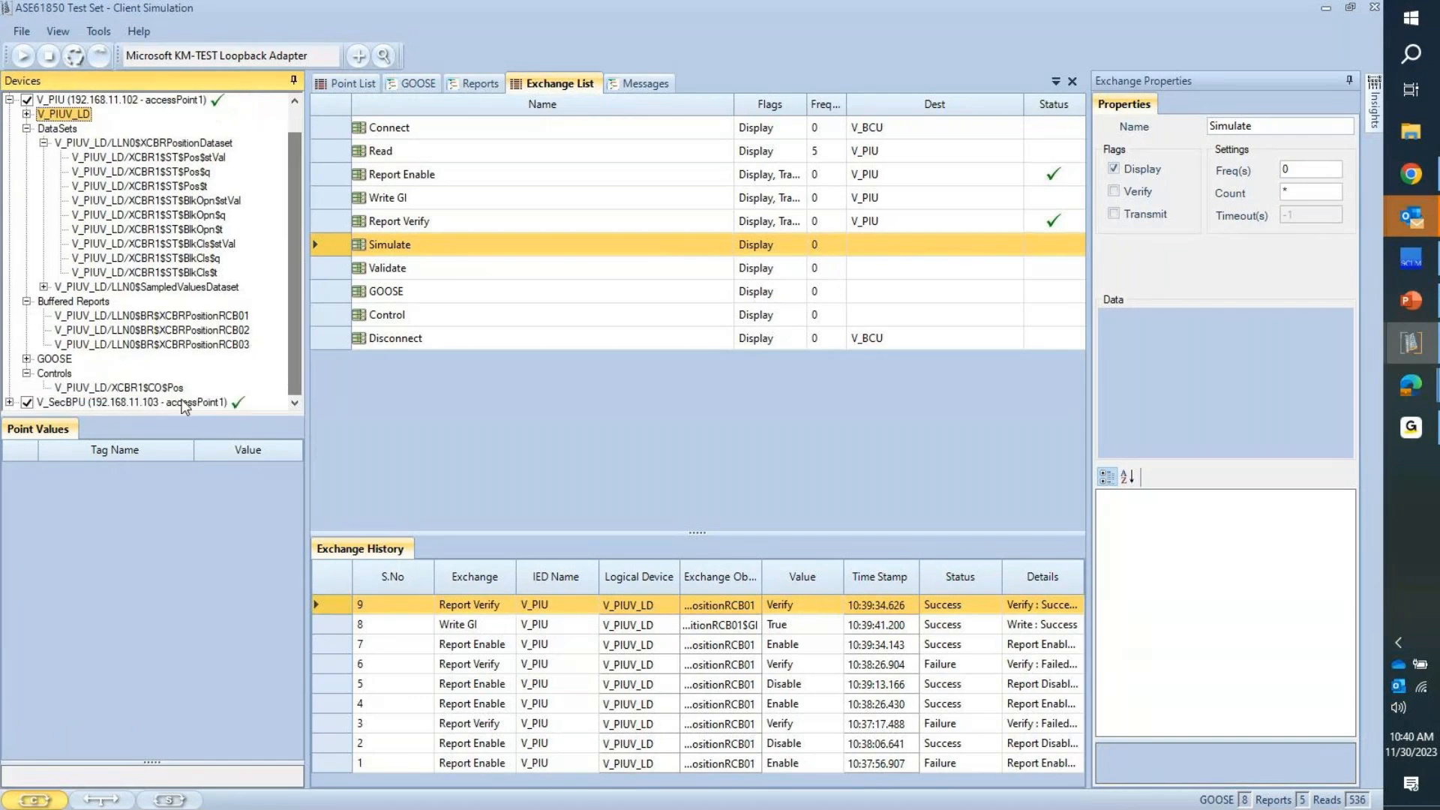
click(80, 388)
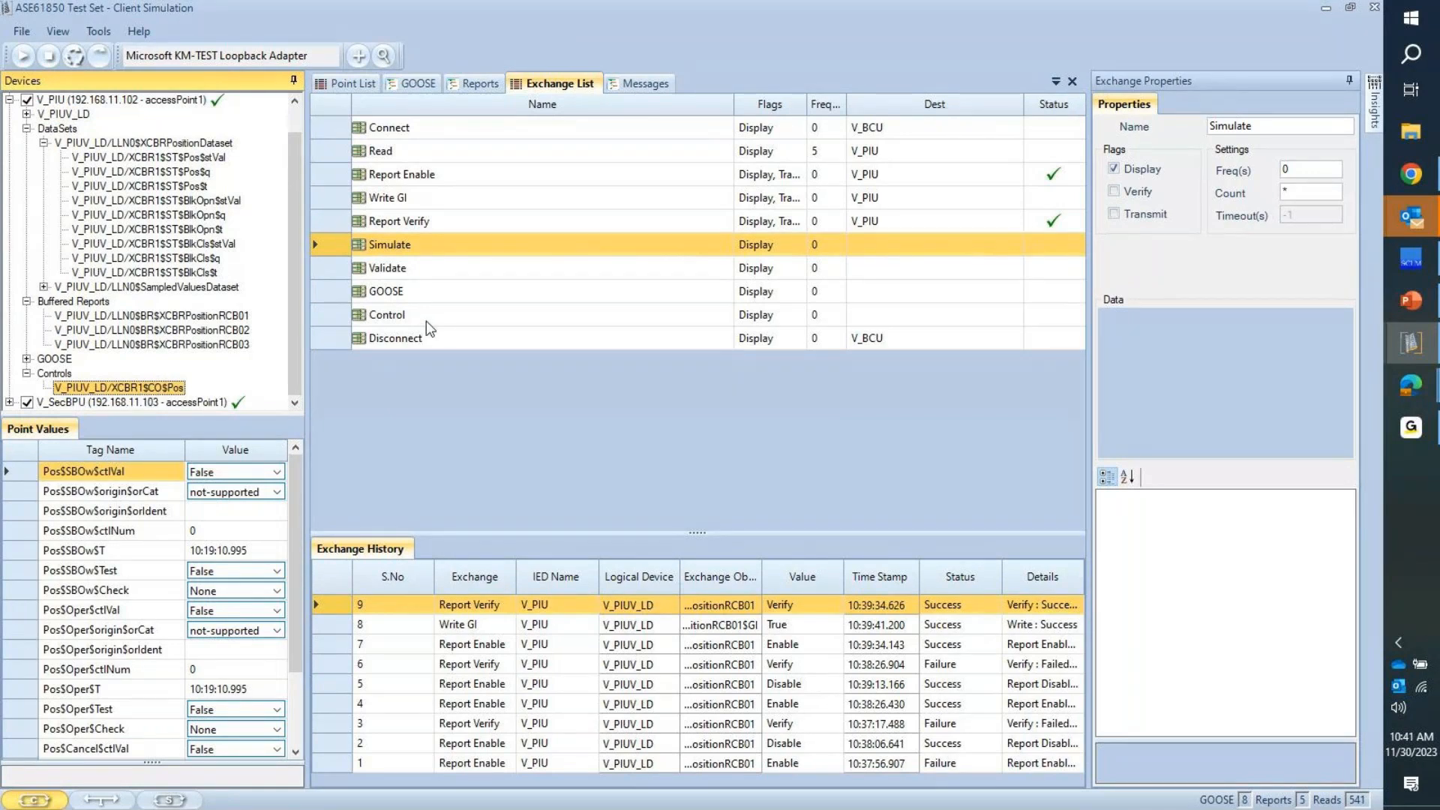
right_click(112, 388)
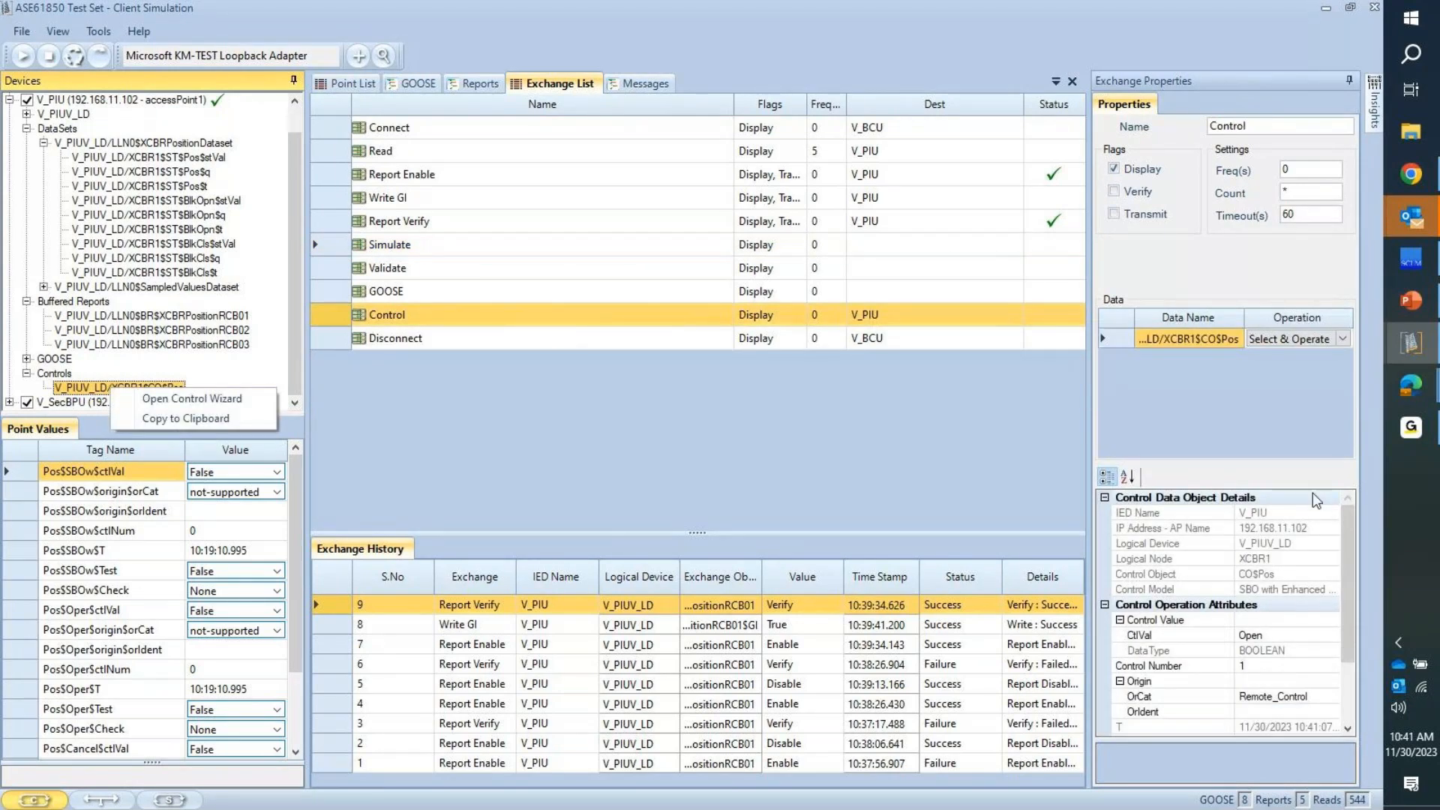
Step: Choose Select & Operate as the Control exchange's operation and look at its CtlVal options
click(1345, 344)
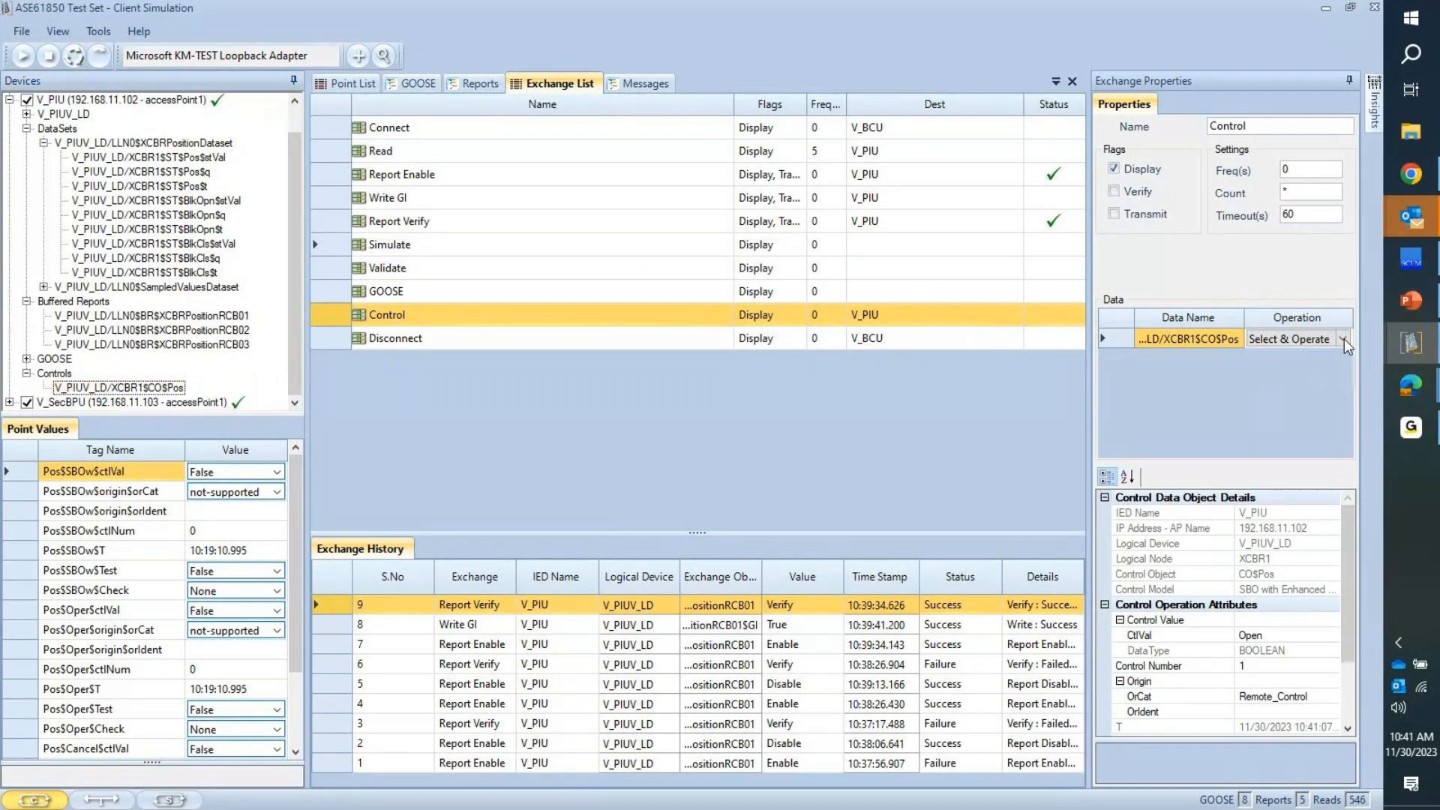
click(1345, 342)
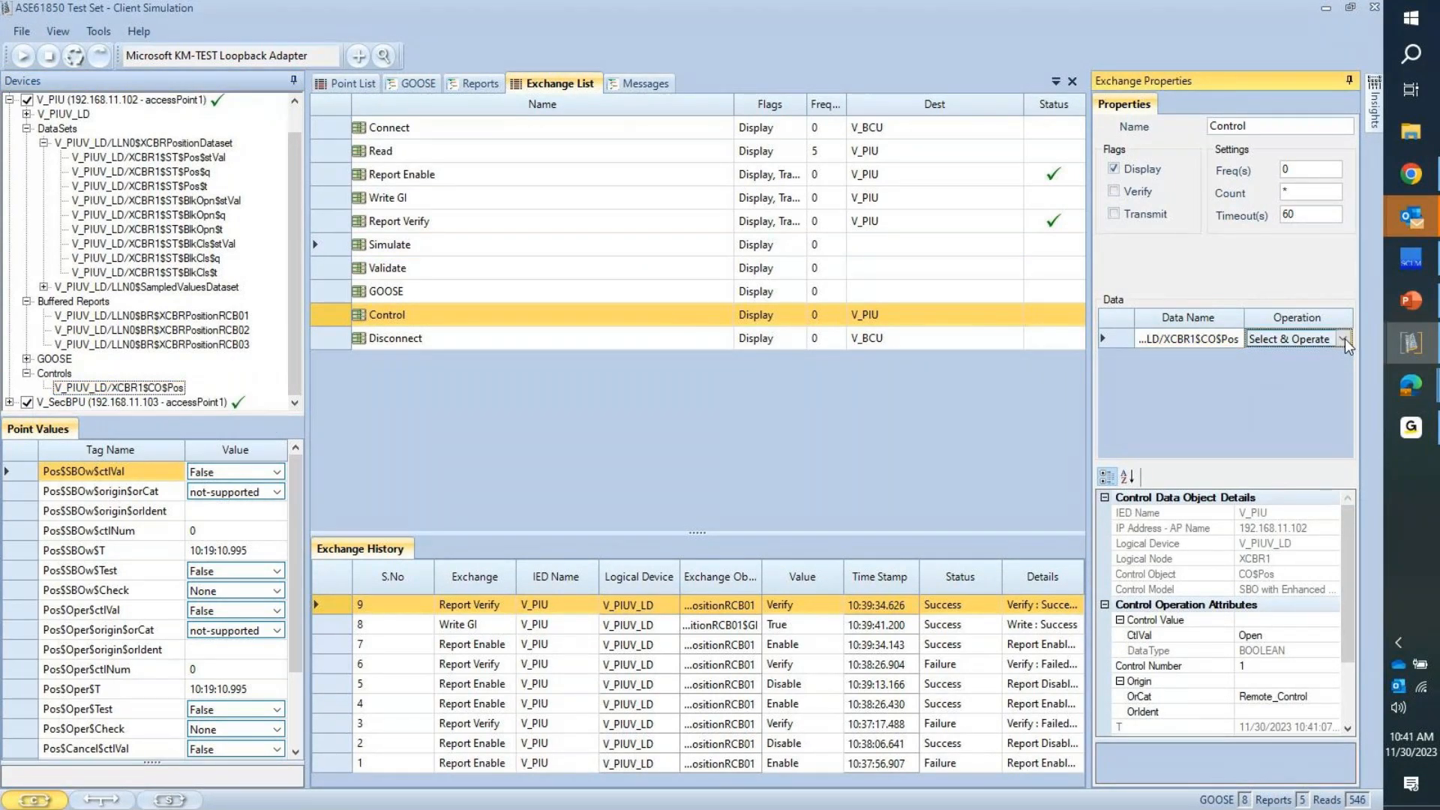
click(1345, 341)
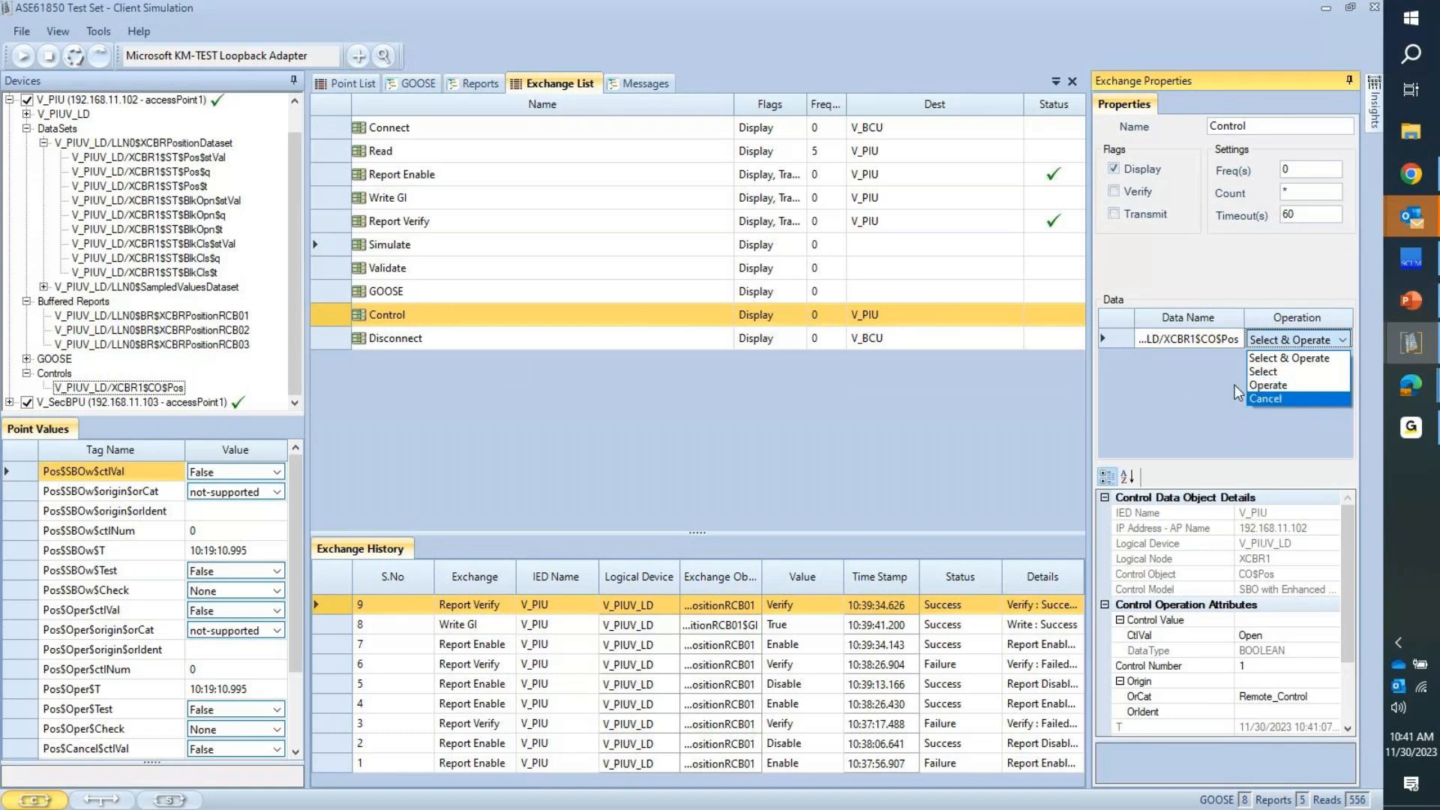
click(1300, 360)
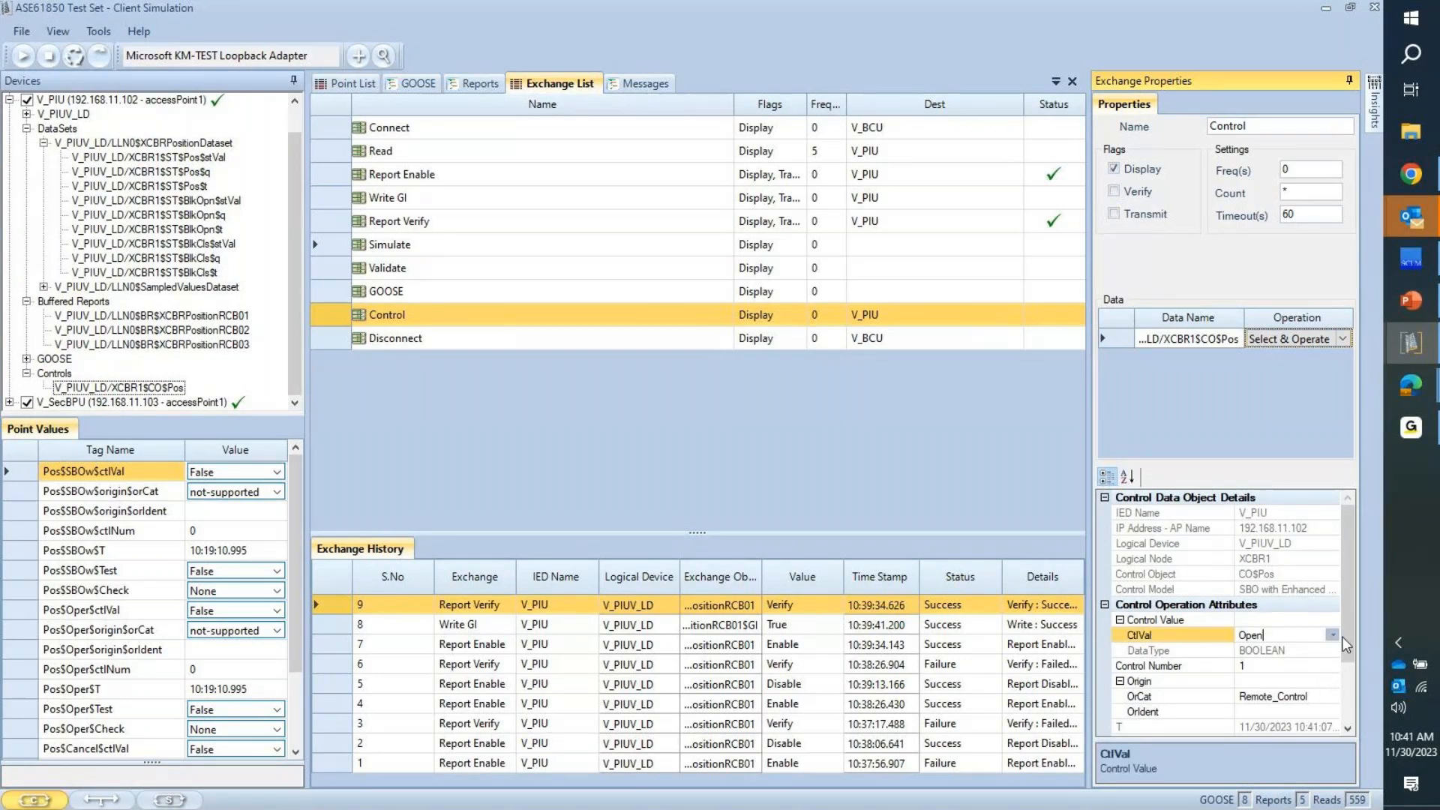
click(1333, 636)
click(1332, 638)
Step: Switch to the Server Simulation window and display the point value of V_PIU's XCBR1$ST$Pos$stVal in the XCBRPositionDataset
click(1416, 348)
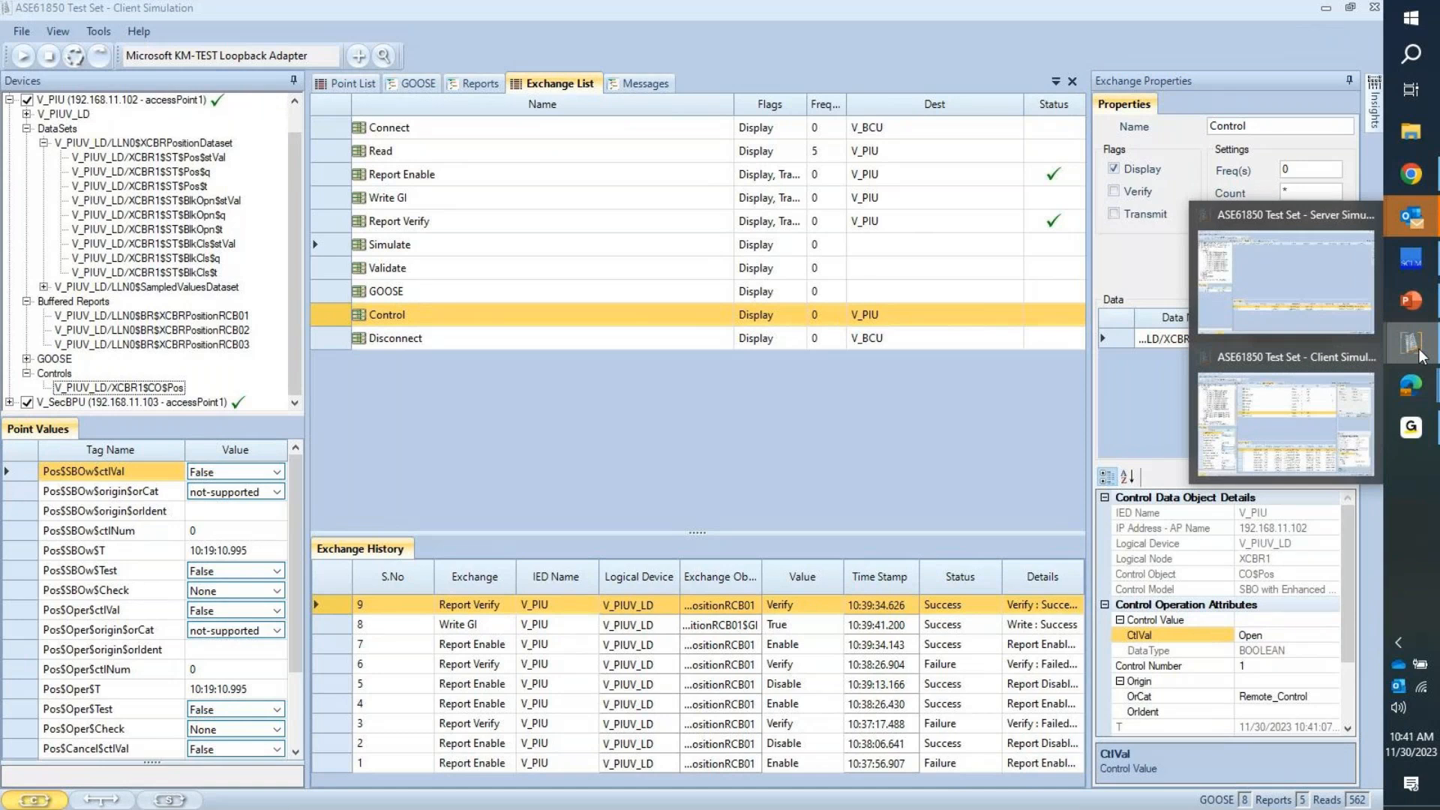
click(1286, 278)
click(131, 173)
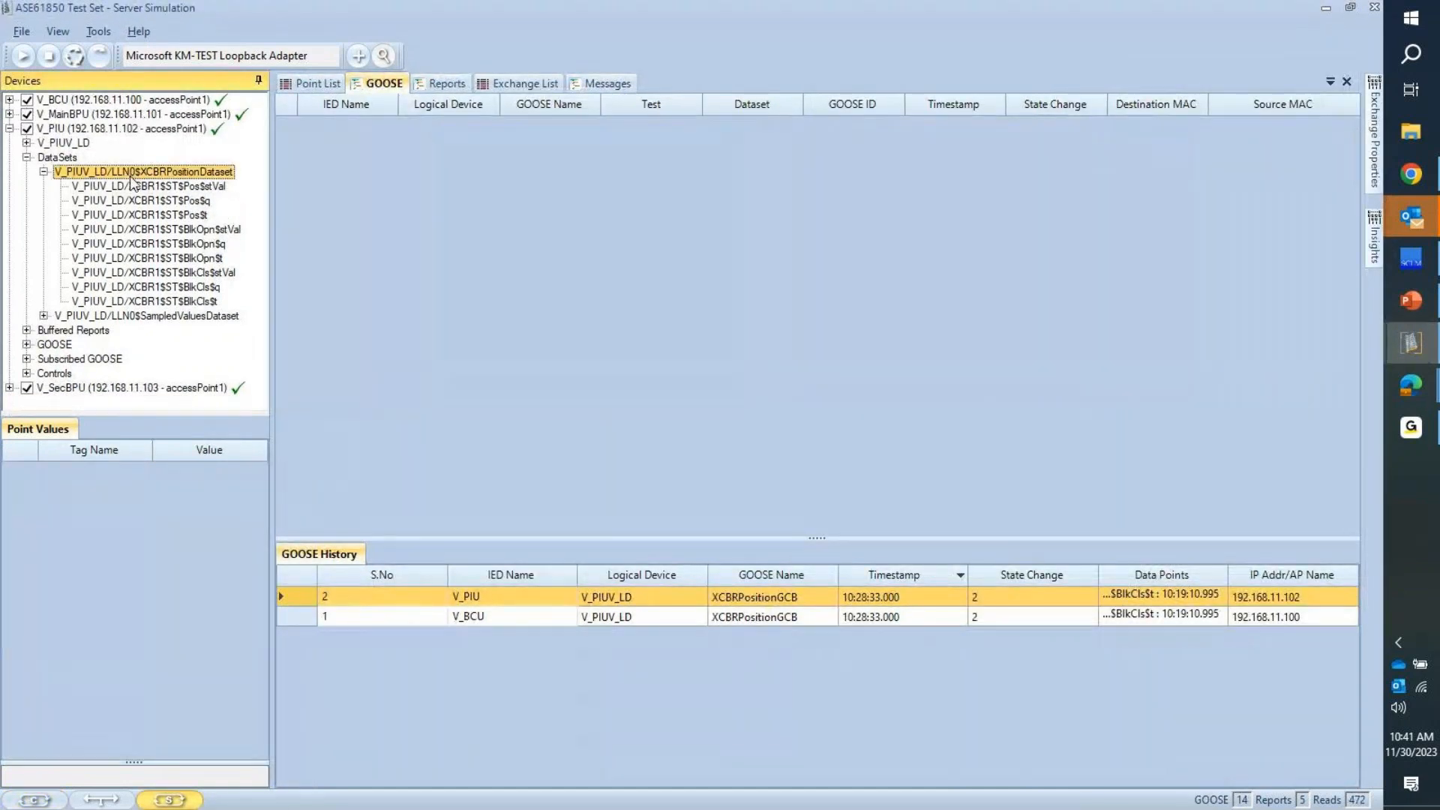
click(133, 187)
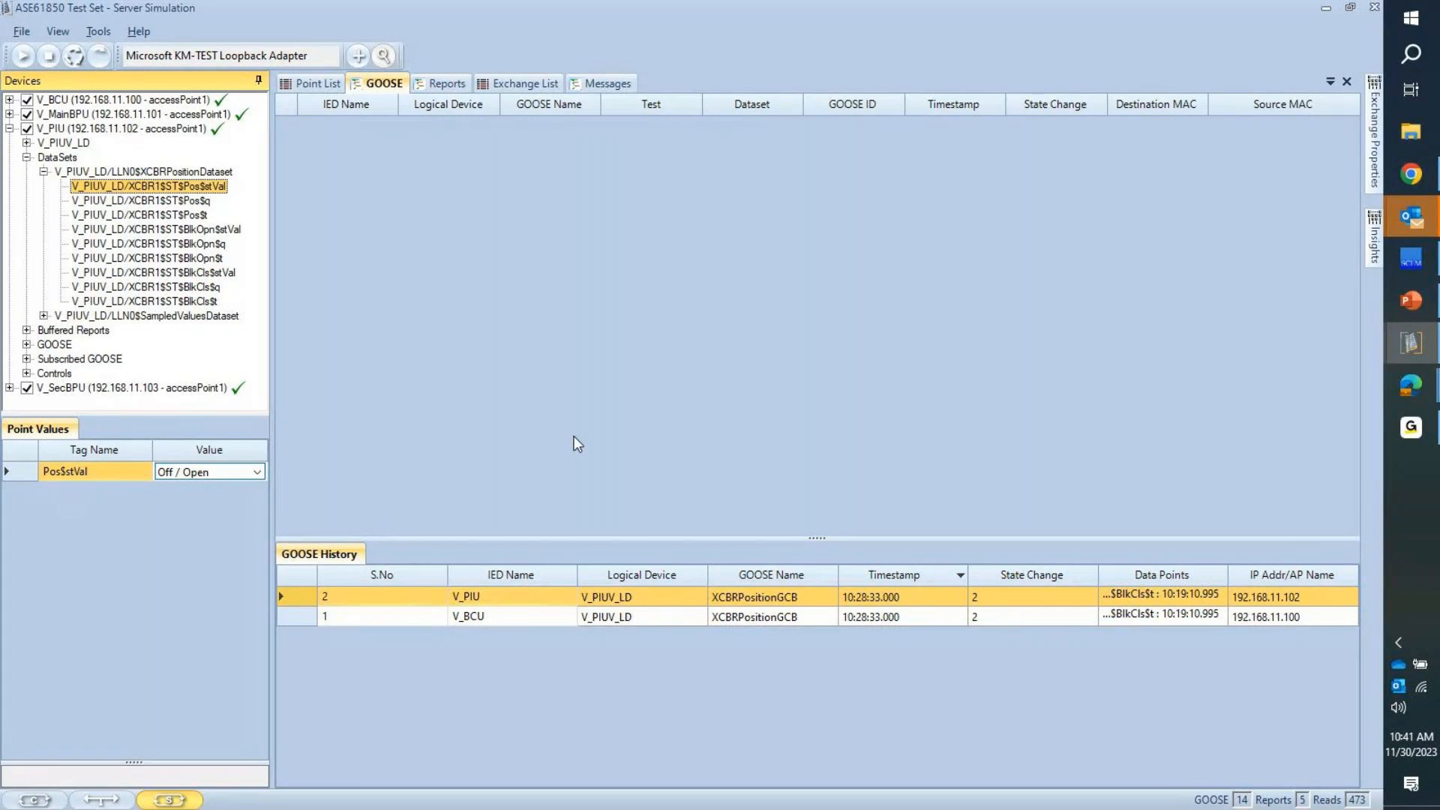
Step: Arrange the Client Simulation and Server Simulation windows side by side
key(alt+Tab)
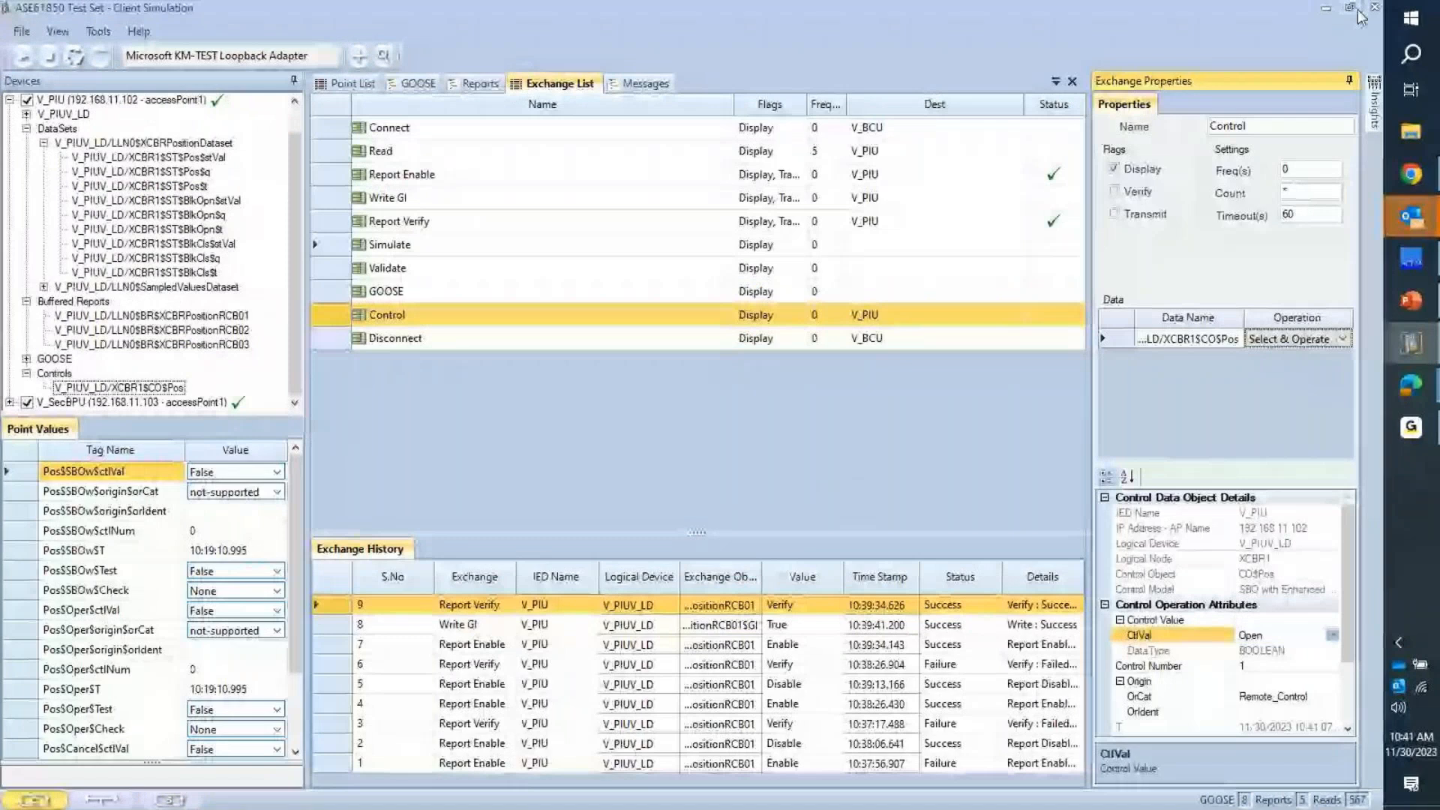
double_click(1199, 9)
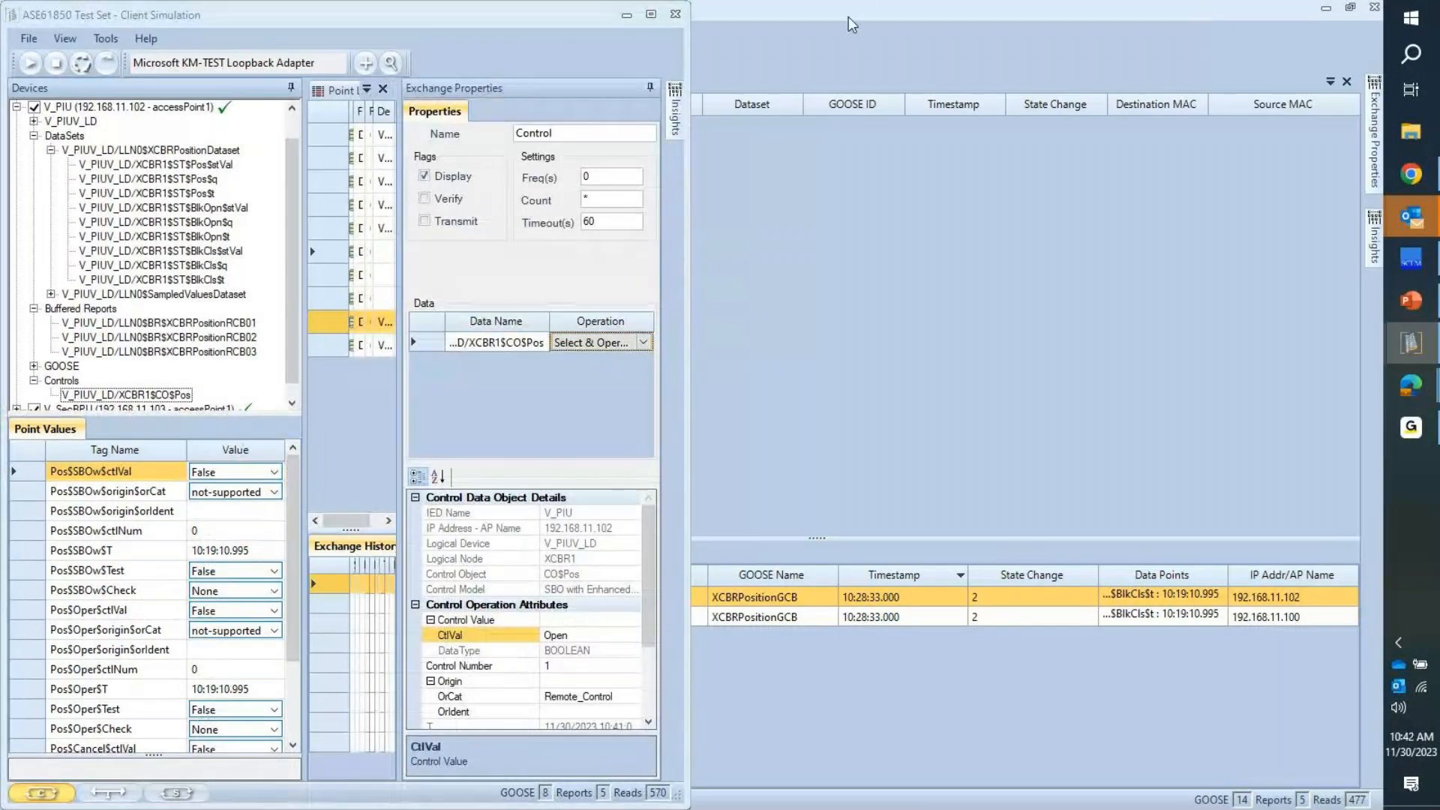
click(848, 16)
double_click(847, 15)
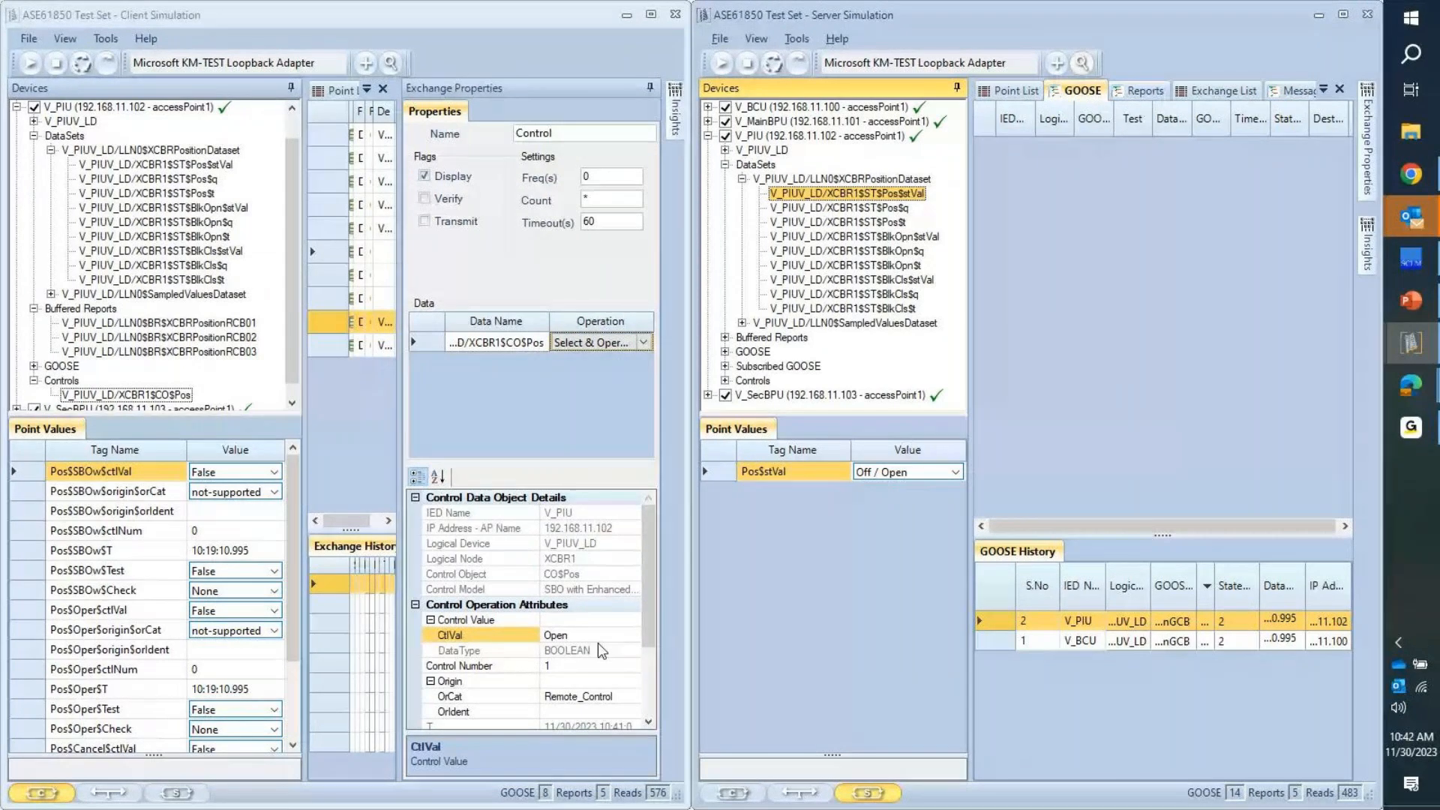
Step: Set the Control exchange's CtlVal to Close and send the control command to V_PIU
click(577, 635)
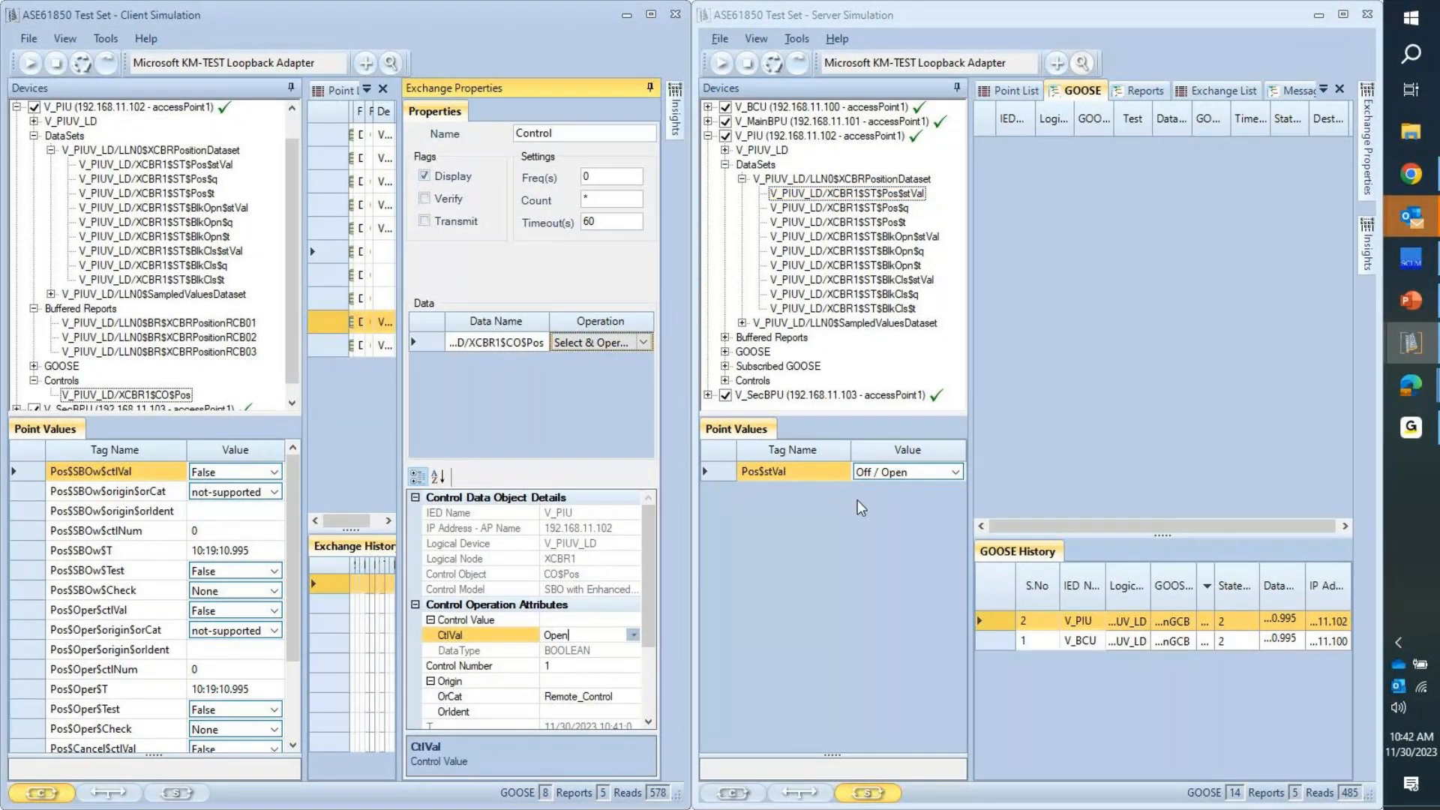
click(633, 635)
click(630, 664)
click(103, 64)
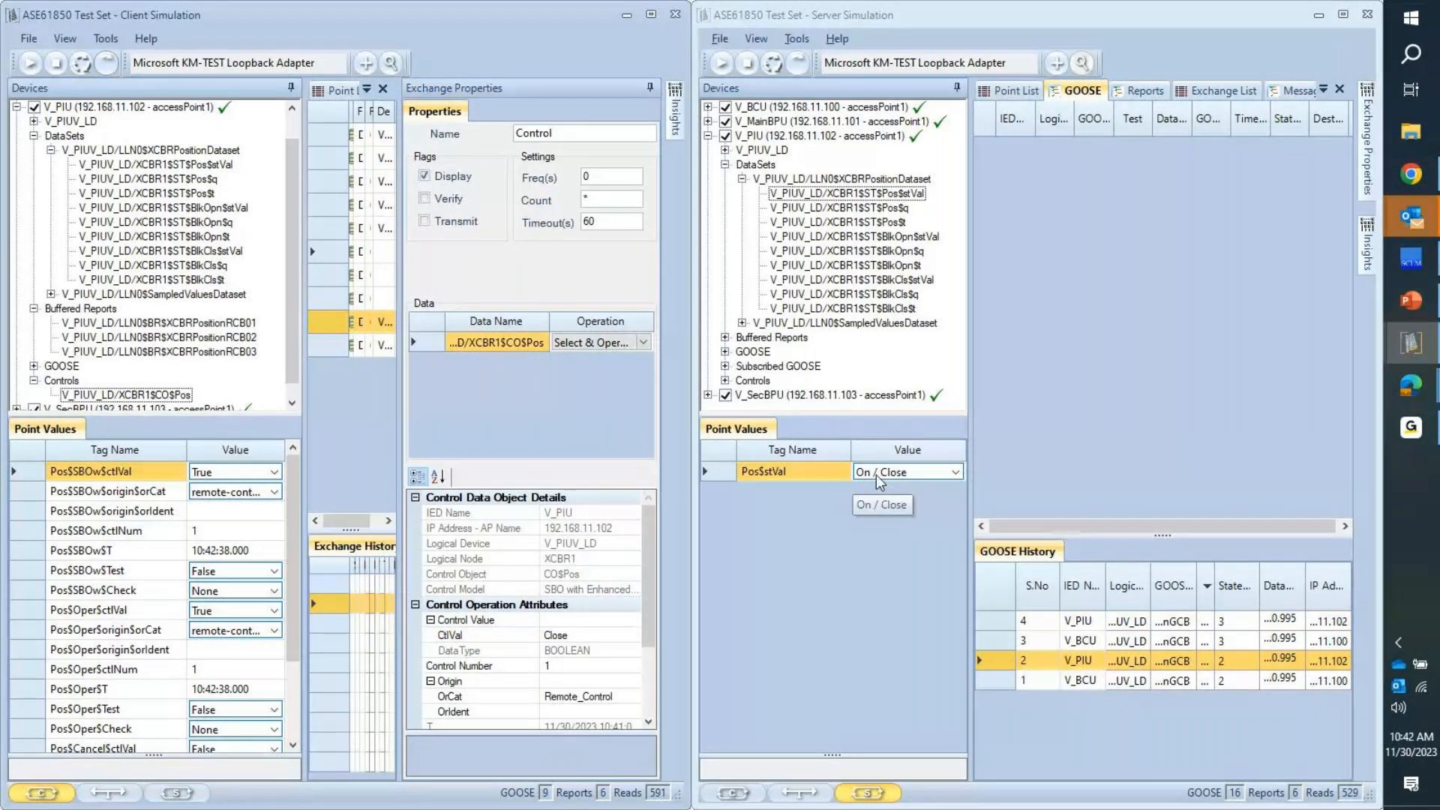
Step: Set the Control exchange's CtlVal to Open and send the control command to V_PIU
click(588, 636)
click(588, 636)
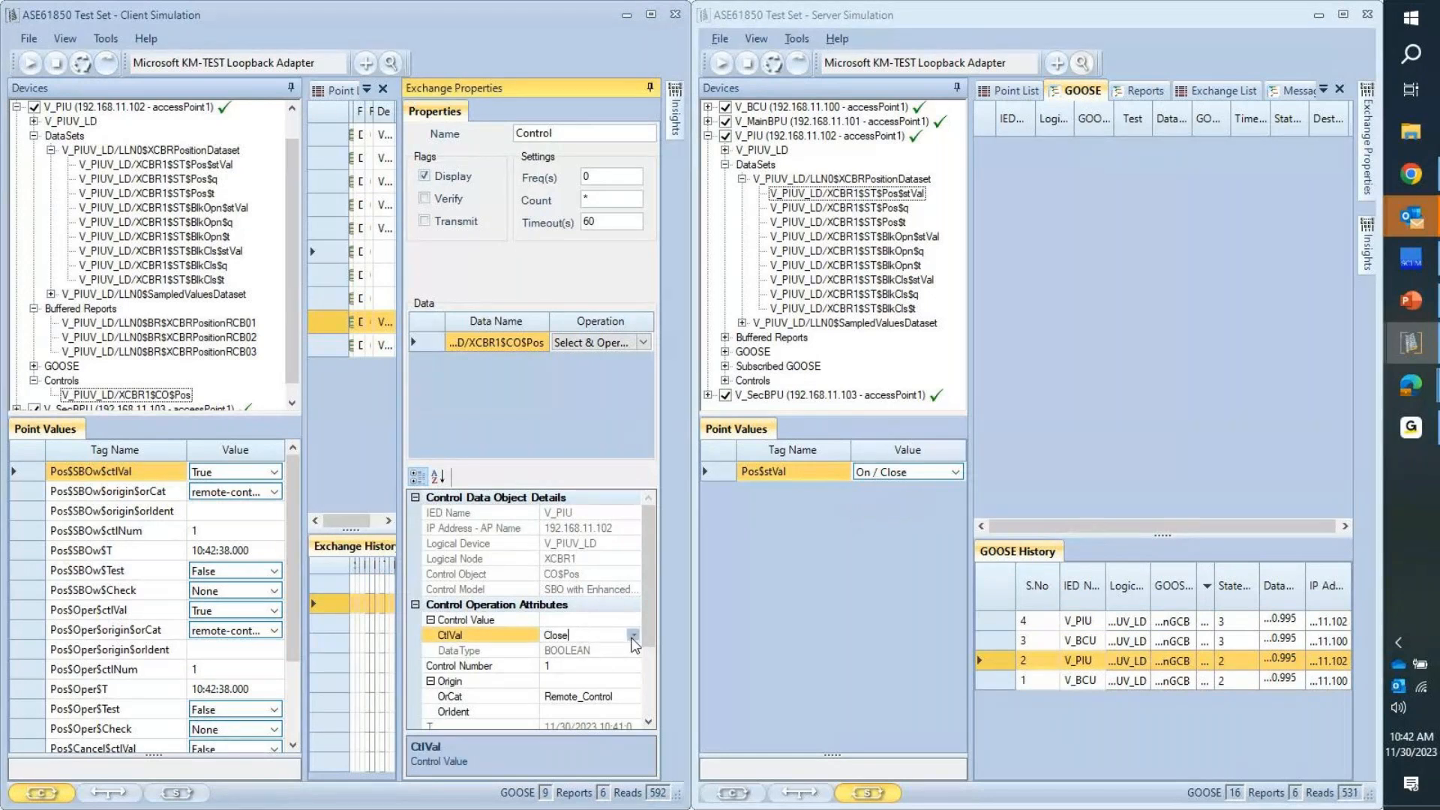
click(634, 635)
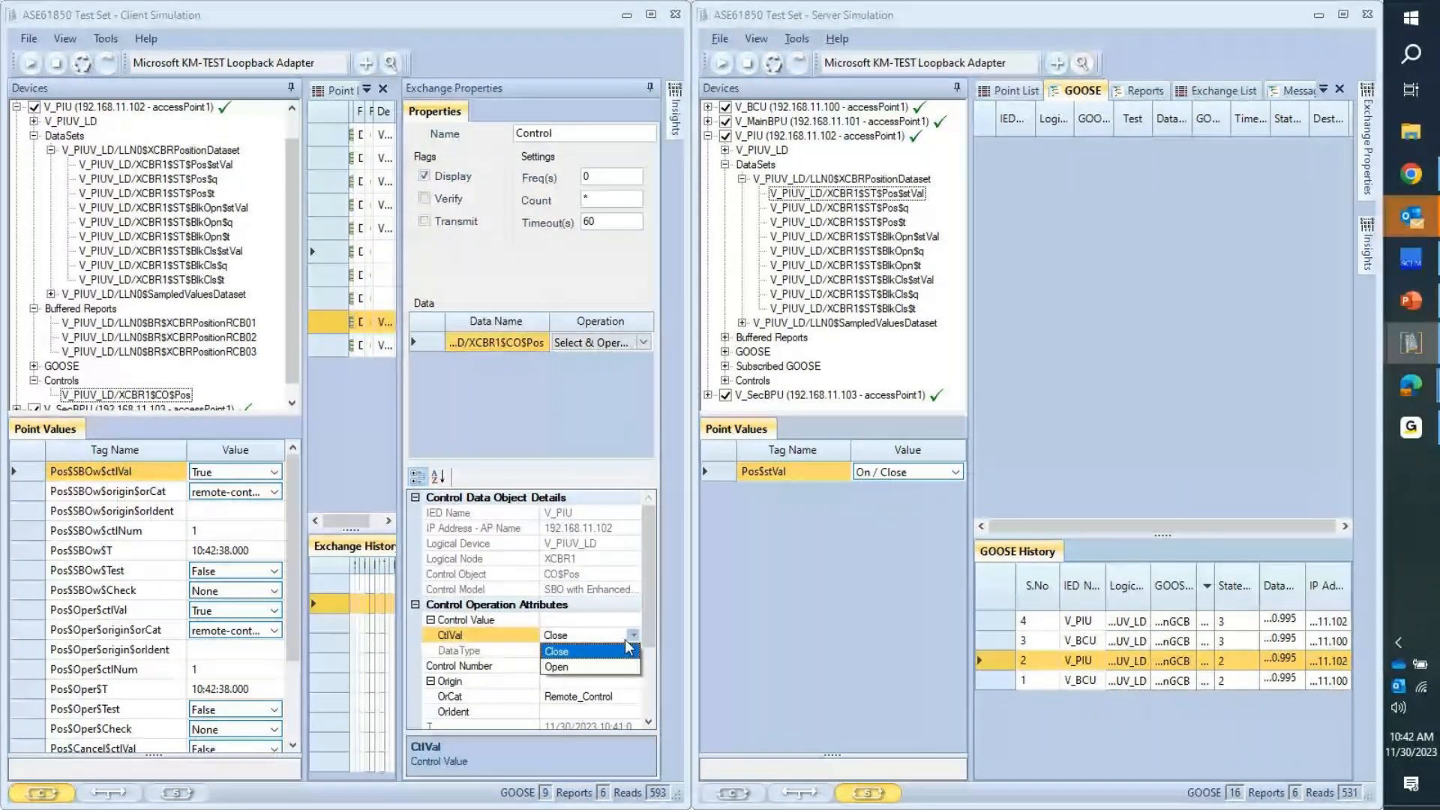
click(555, 667)
click(105, 66)
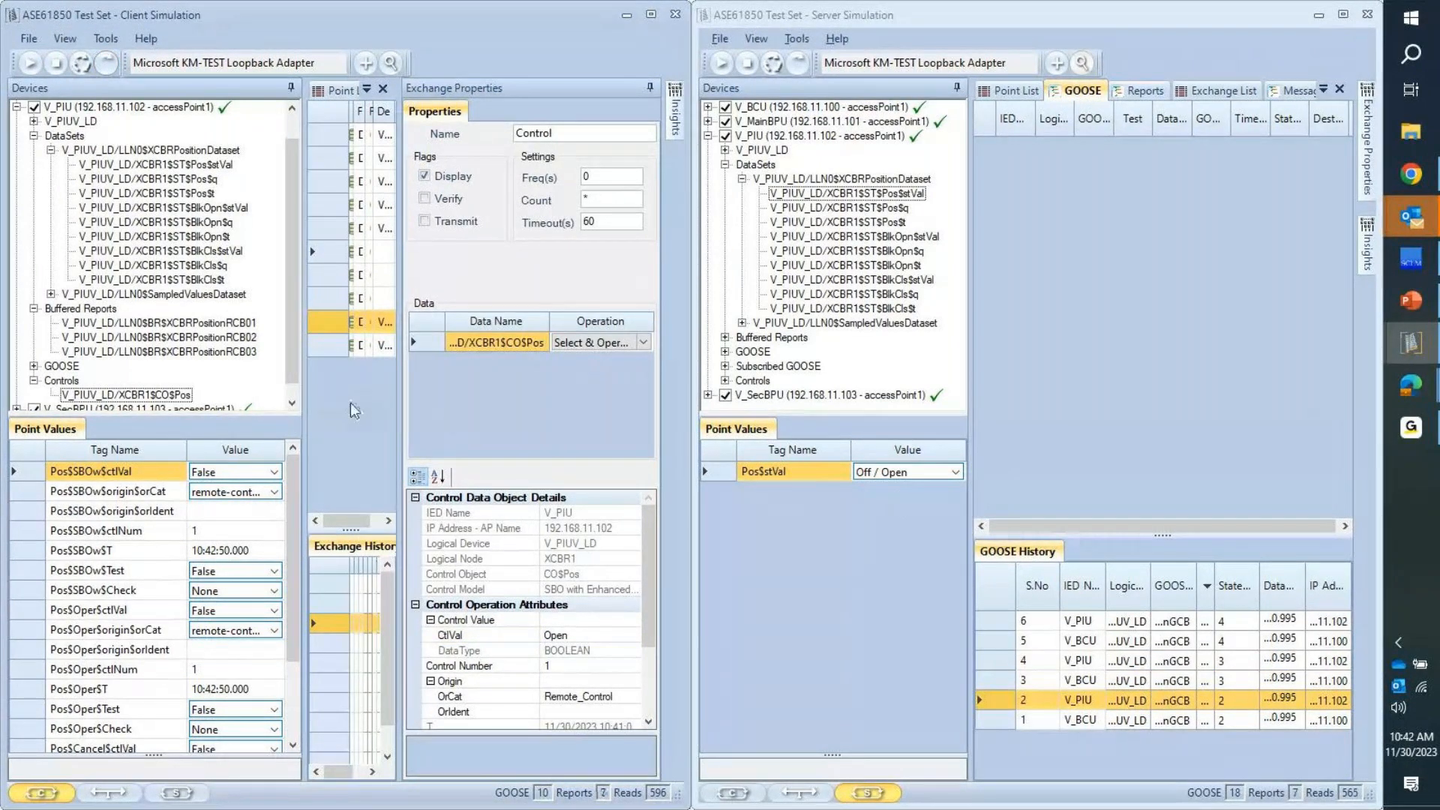
Step: Maximize the Client Simulation window and inspect the data point values of V_PIU's newest XCBRPositionGCB message in the GOOSE history
click(650, 18)
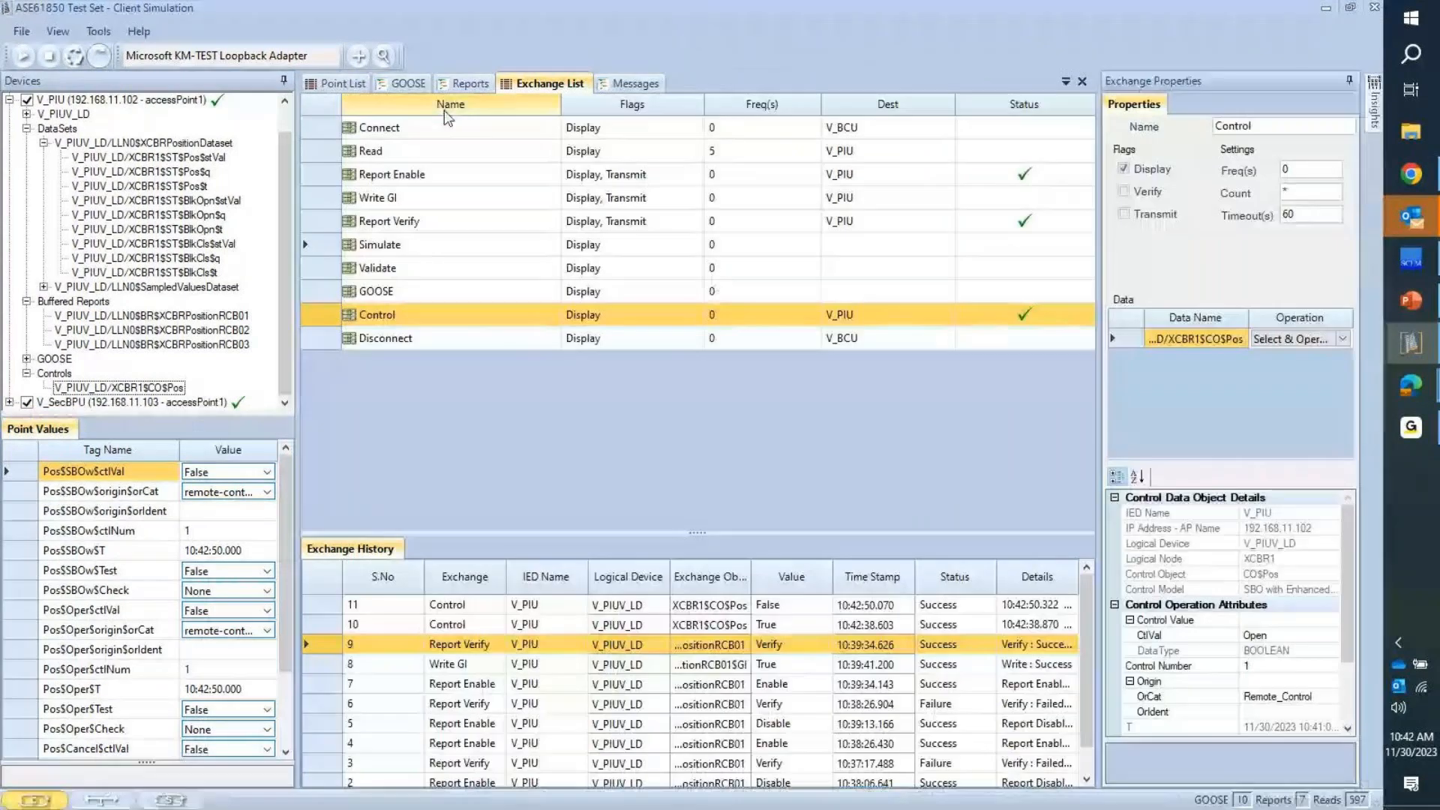
click(407, 83)
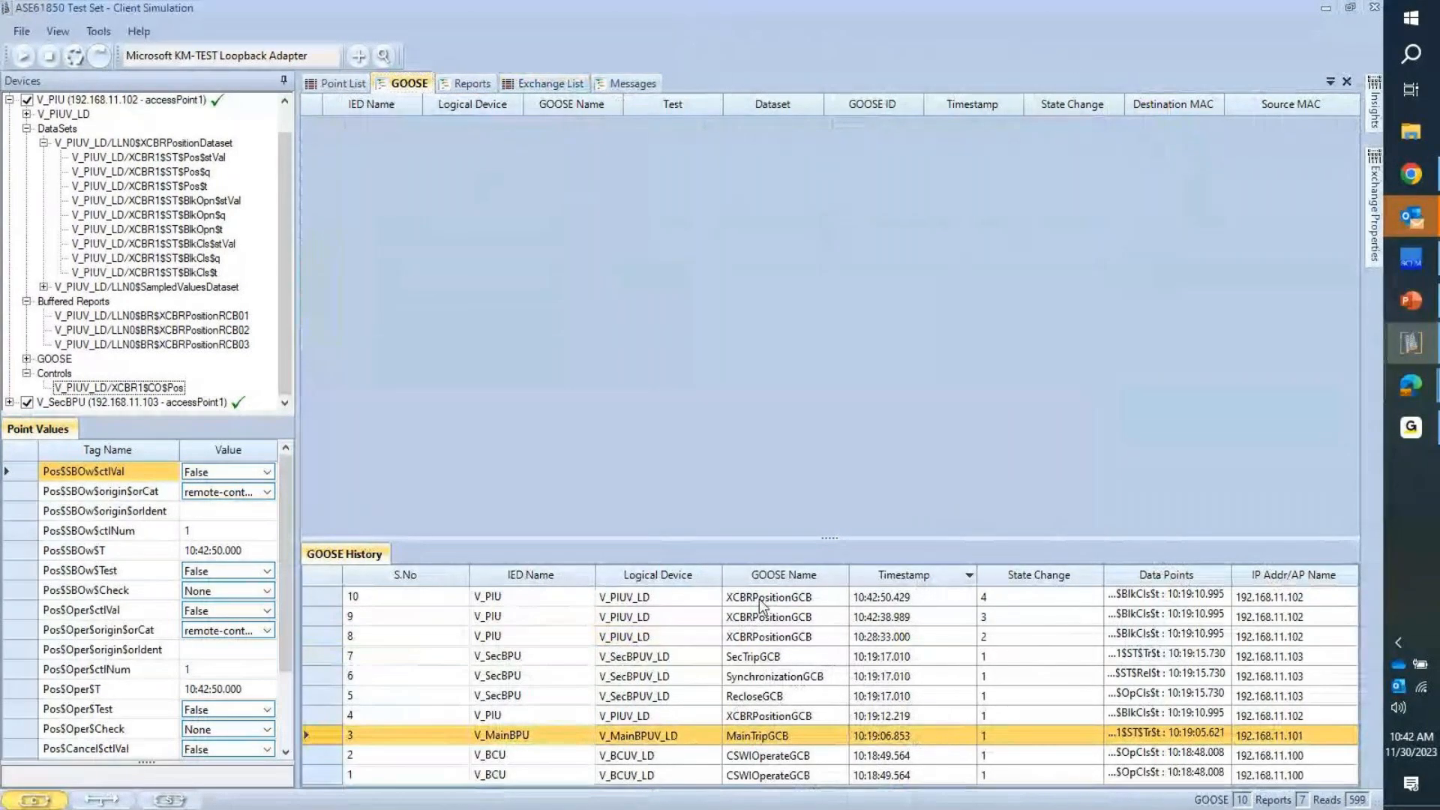
click(759, 598)
double_click(1165, 592)
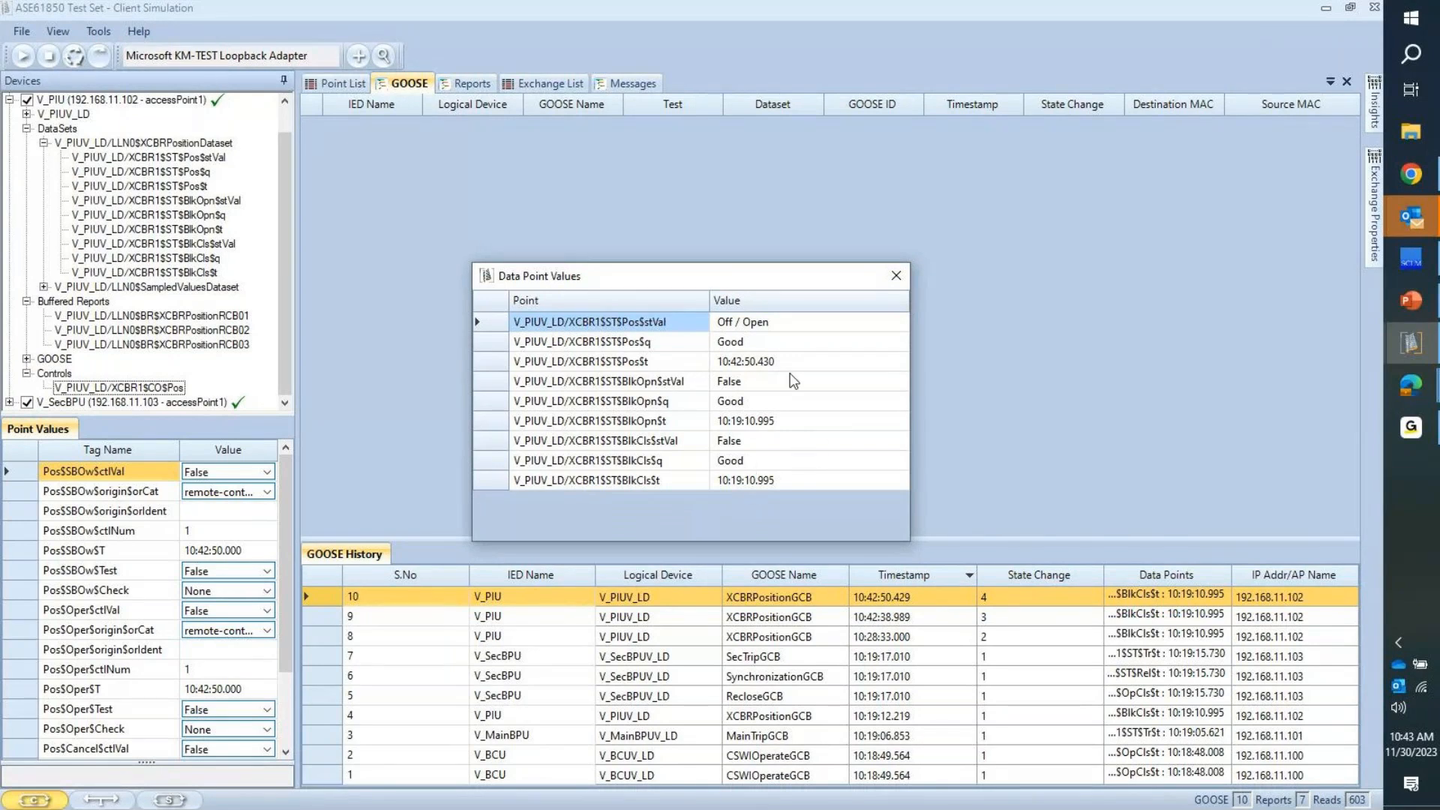
key(Right)
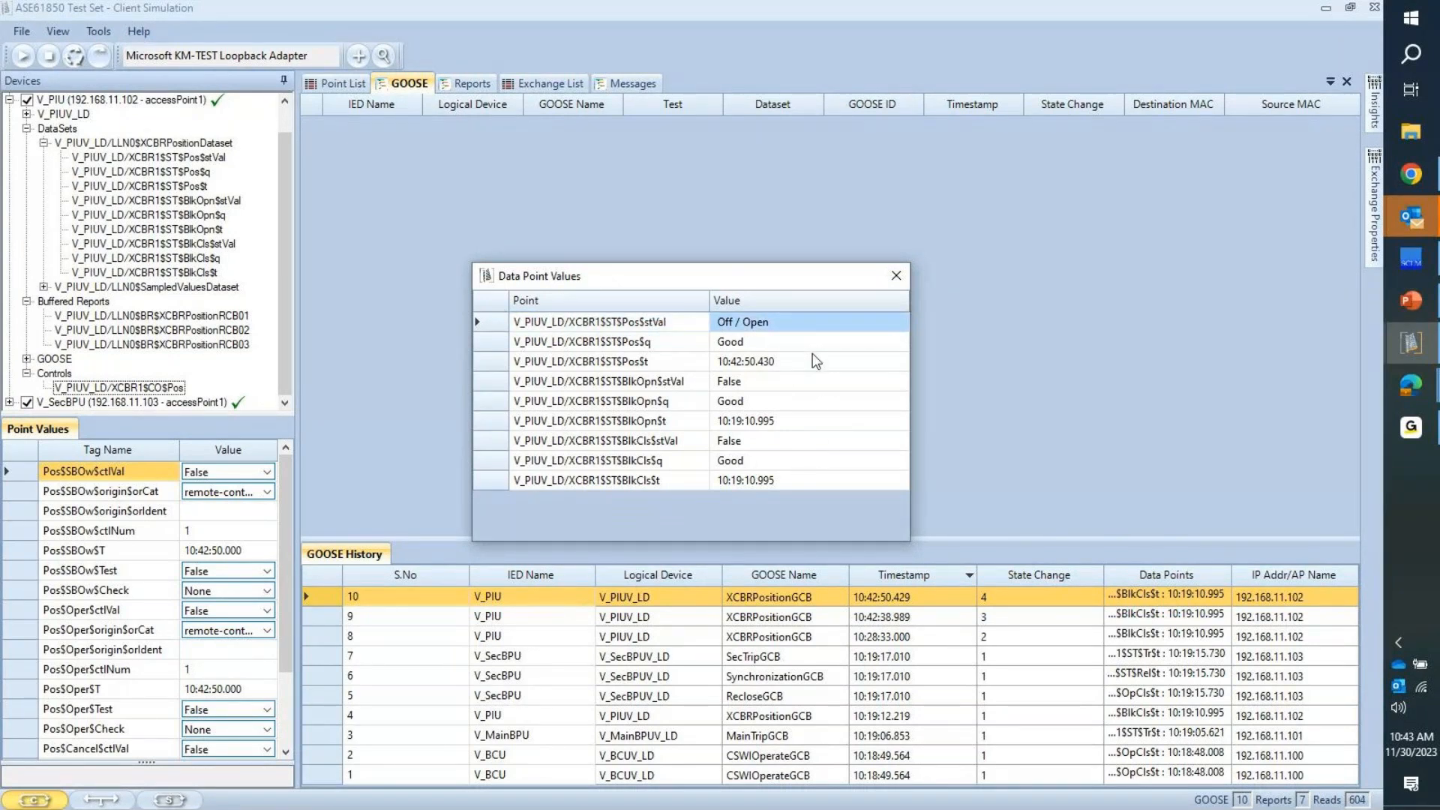
click(816, 360)
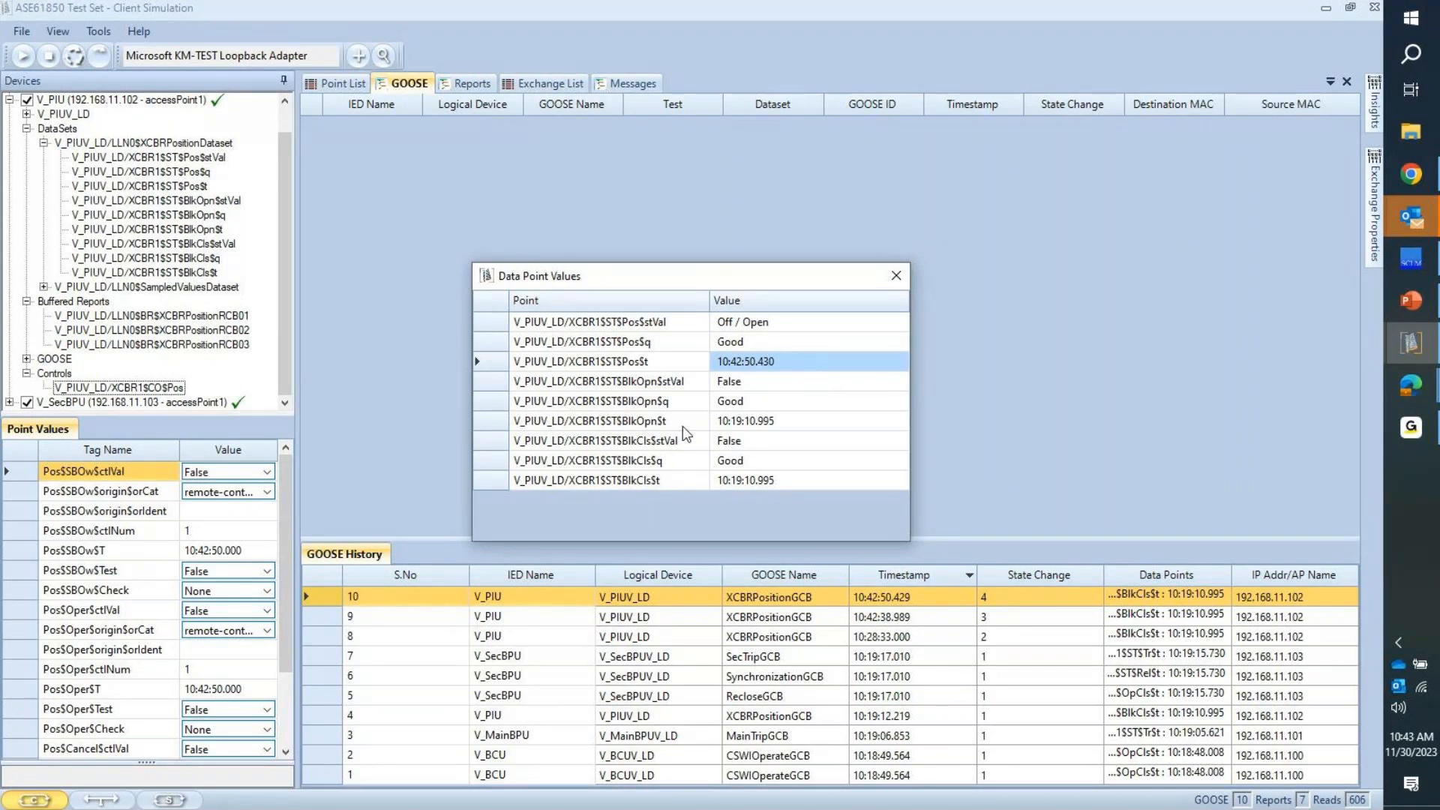
click(897, 277)
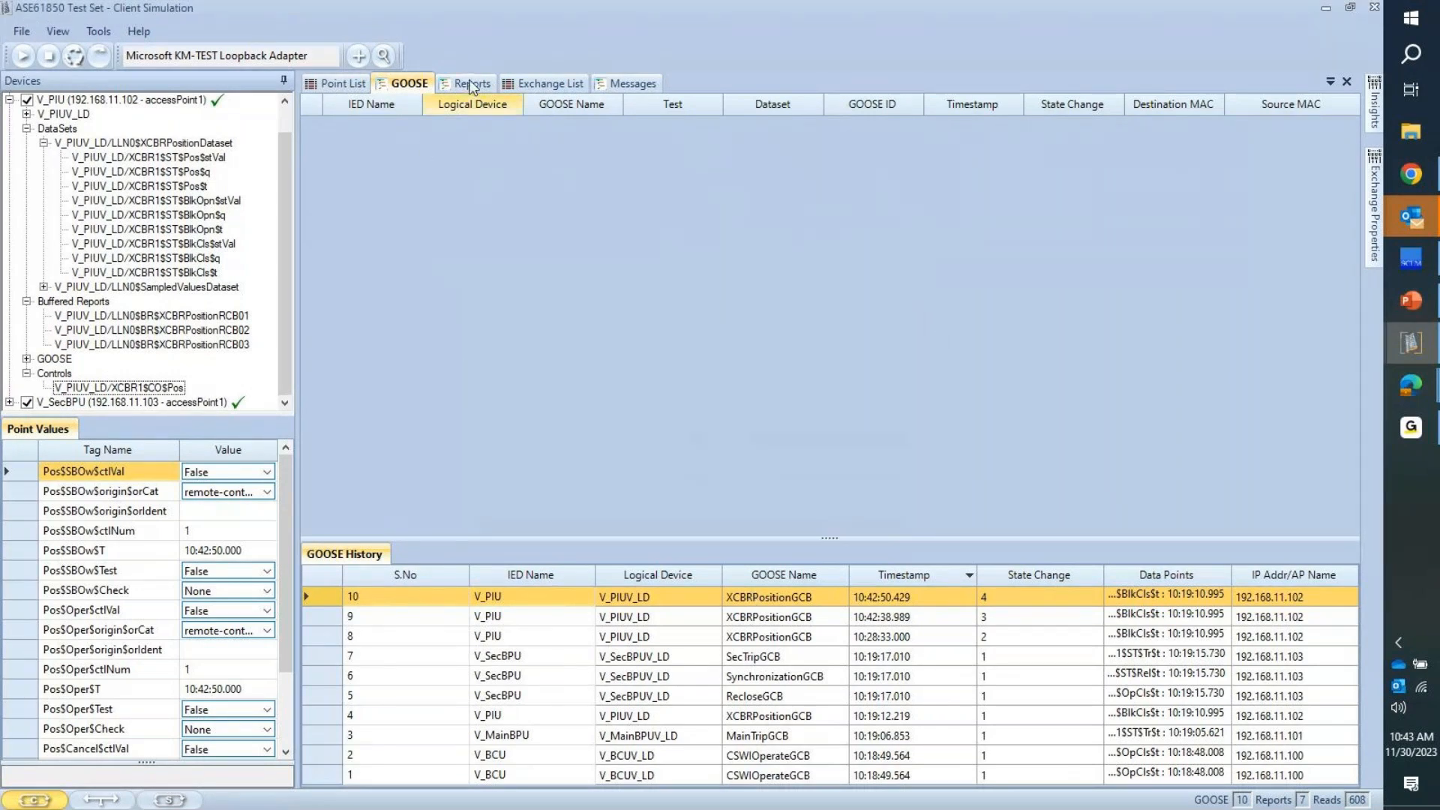
Step: Examine the Data Change entries for V_PIU's XCBRPositionRCB01 in the report history and compare them with the GOOSE history
click(466, 84)
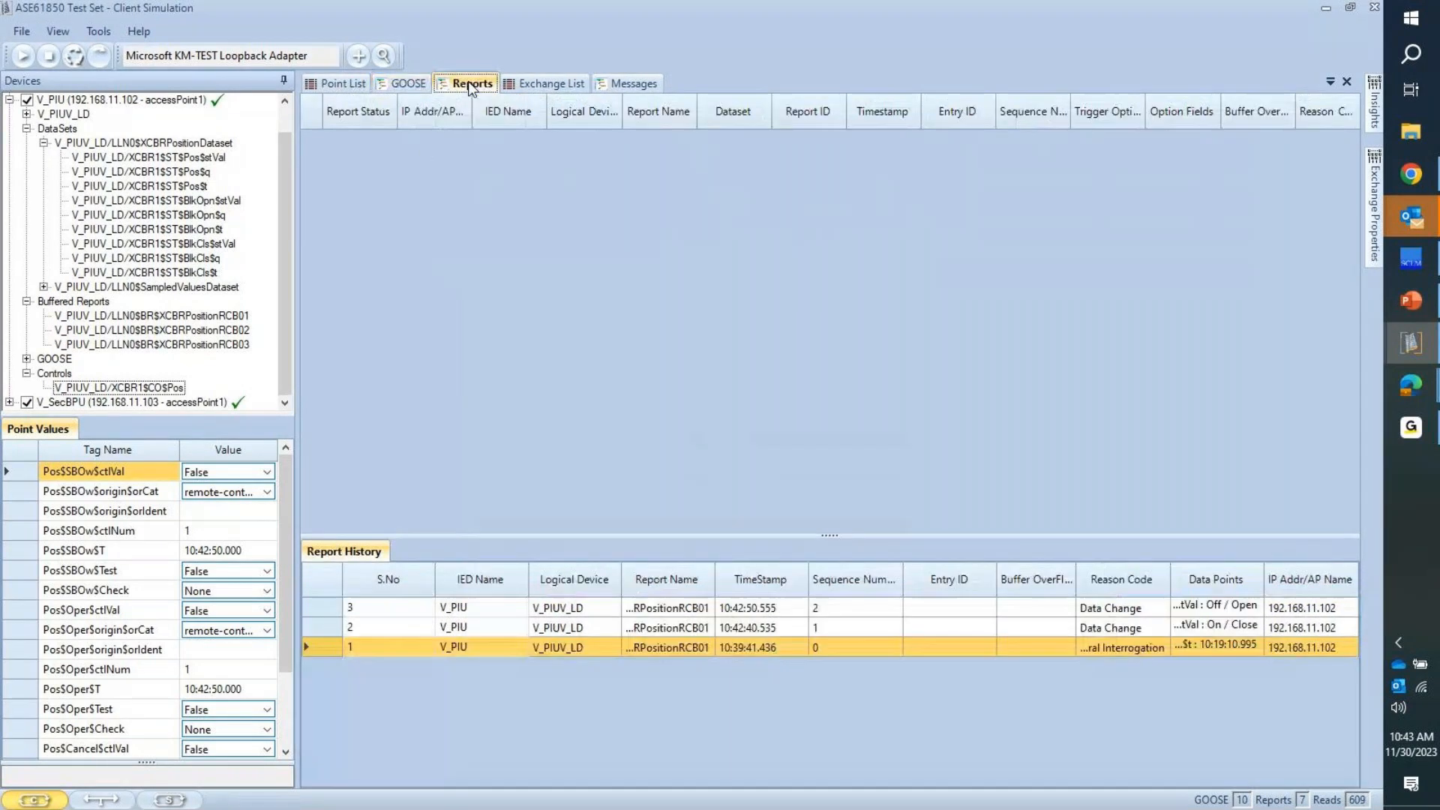
click(673, 621)
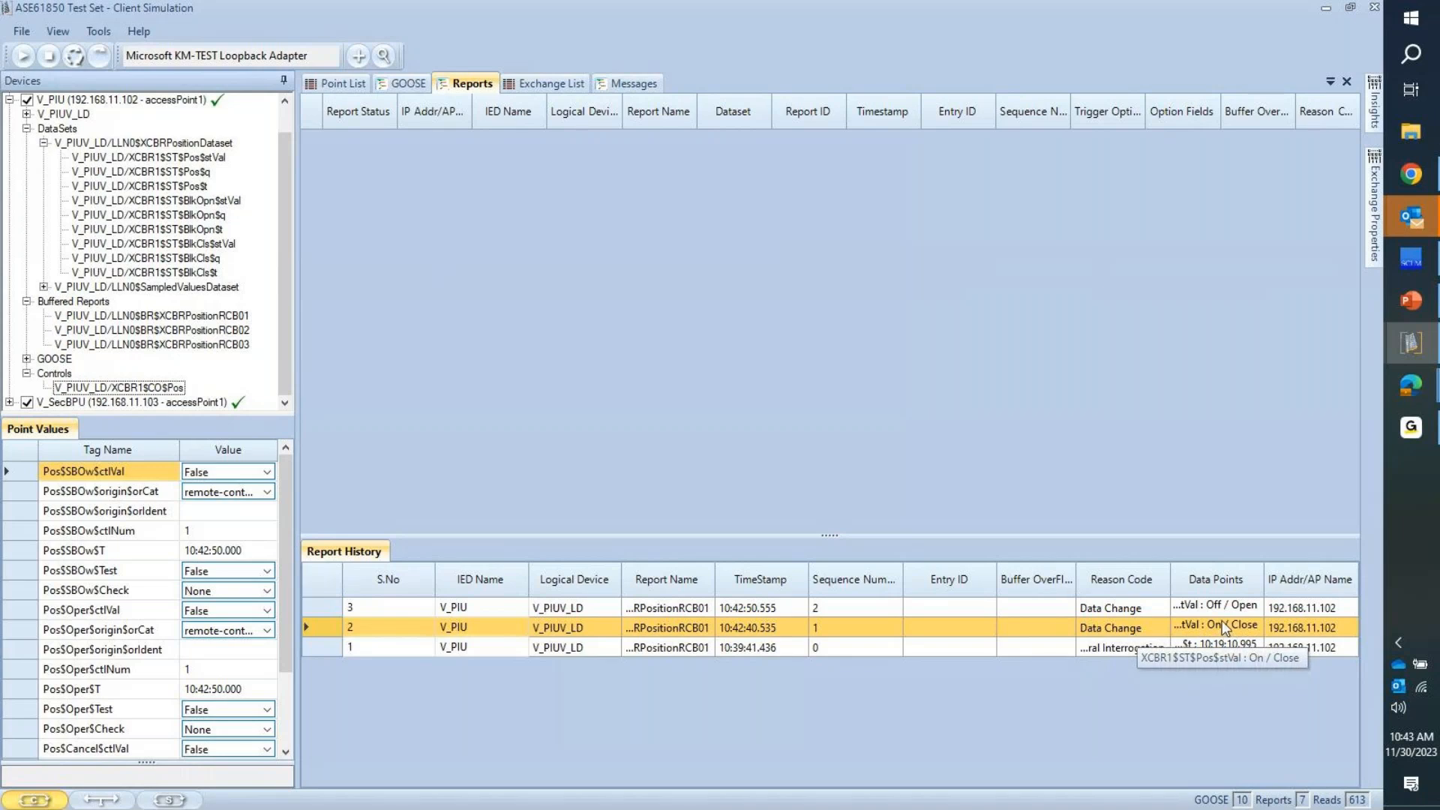
key(Up)
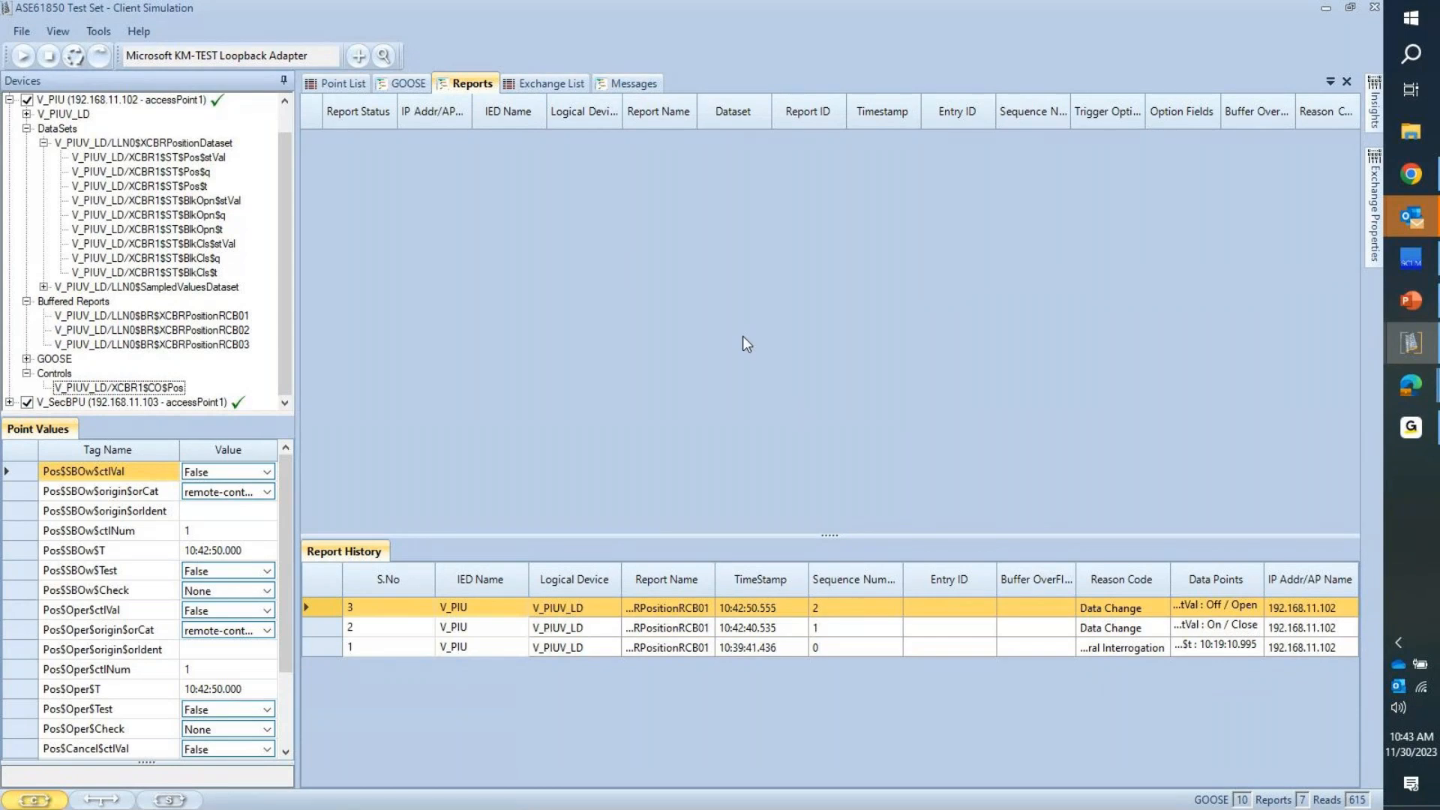
click(408, 83)
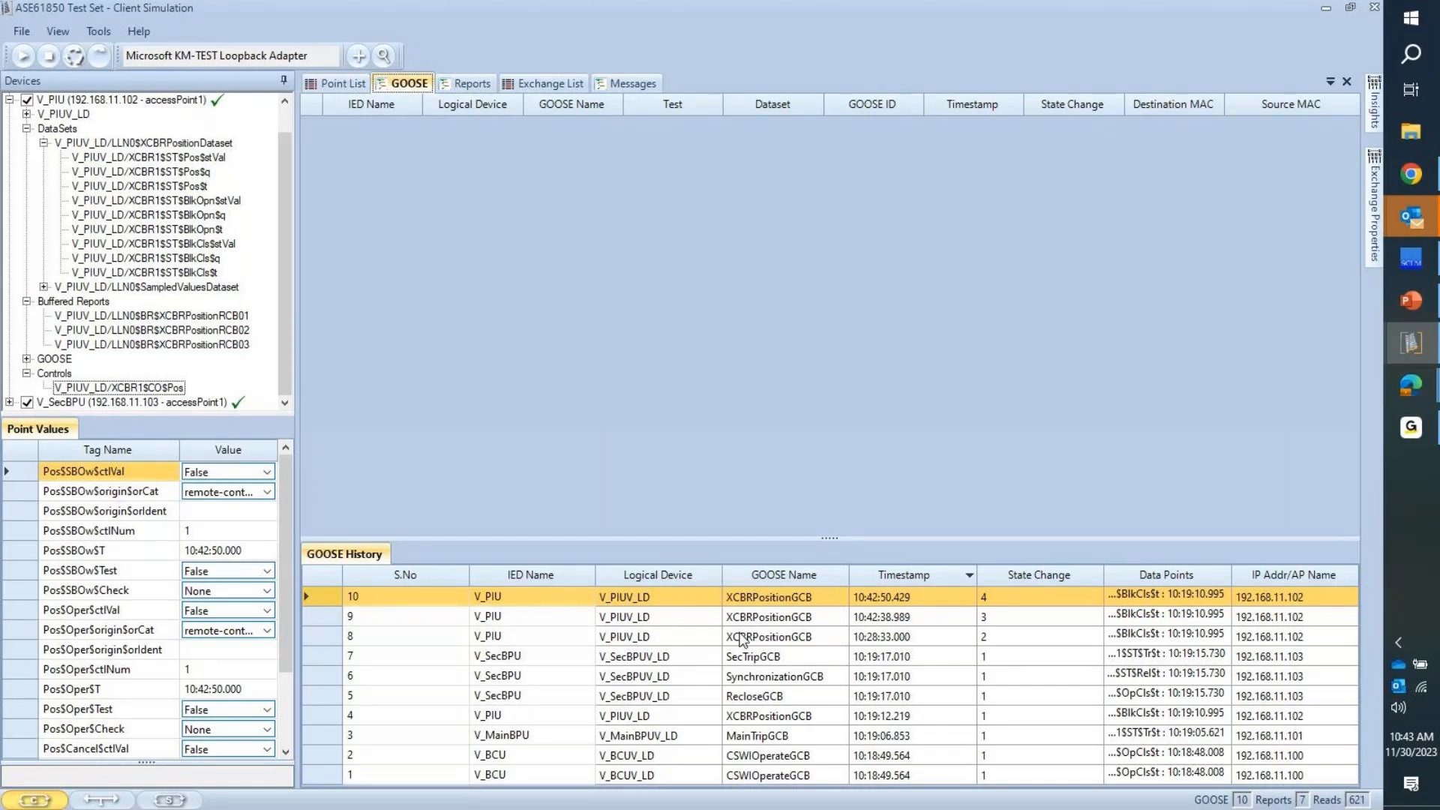
Step: Set the Control exchange's Verify Using setting to GOOSE and Read
click(543, 84)
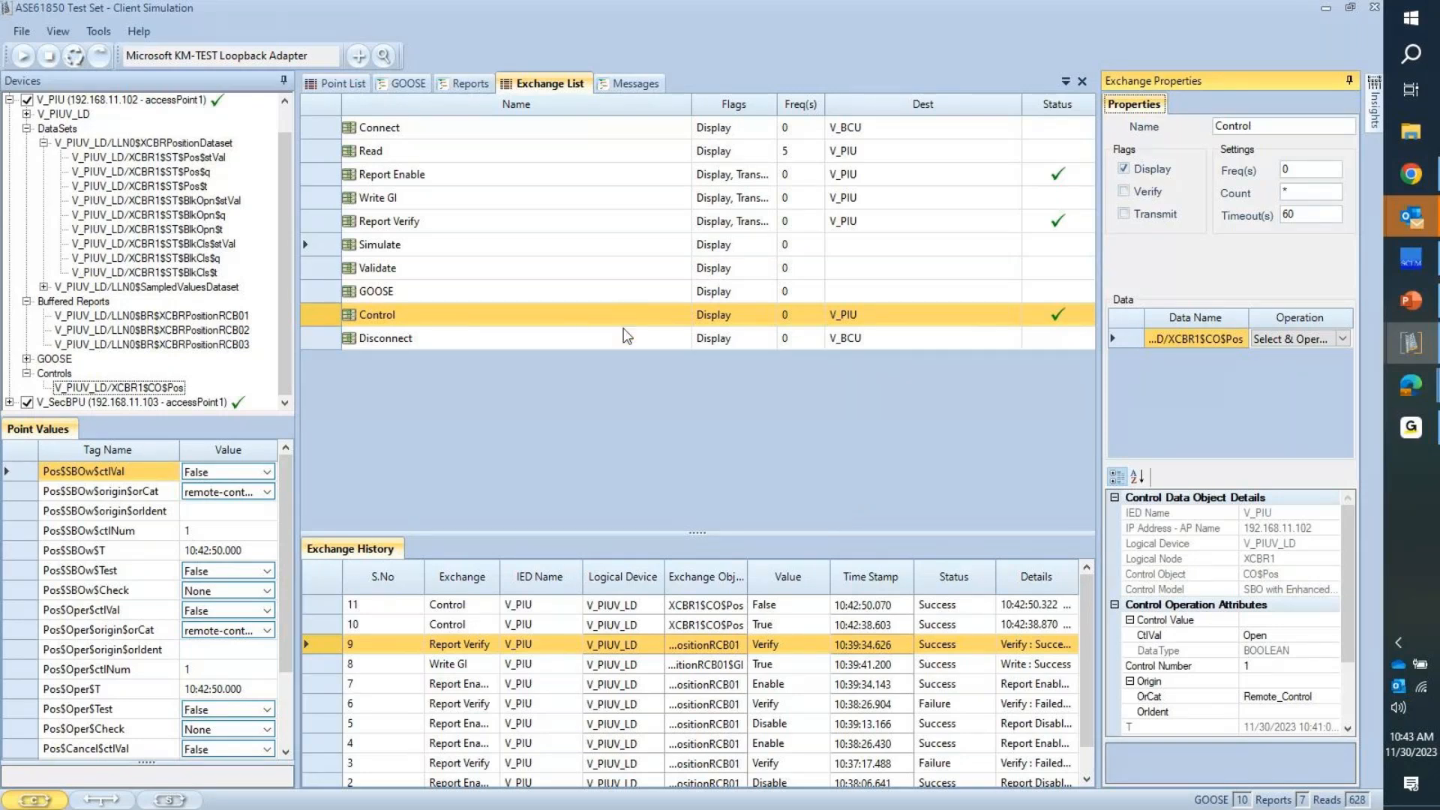
click(412, 268)
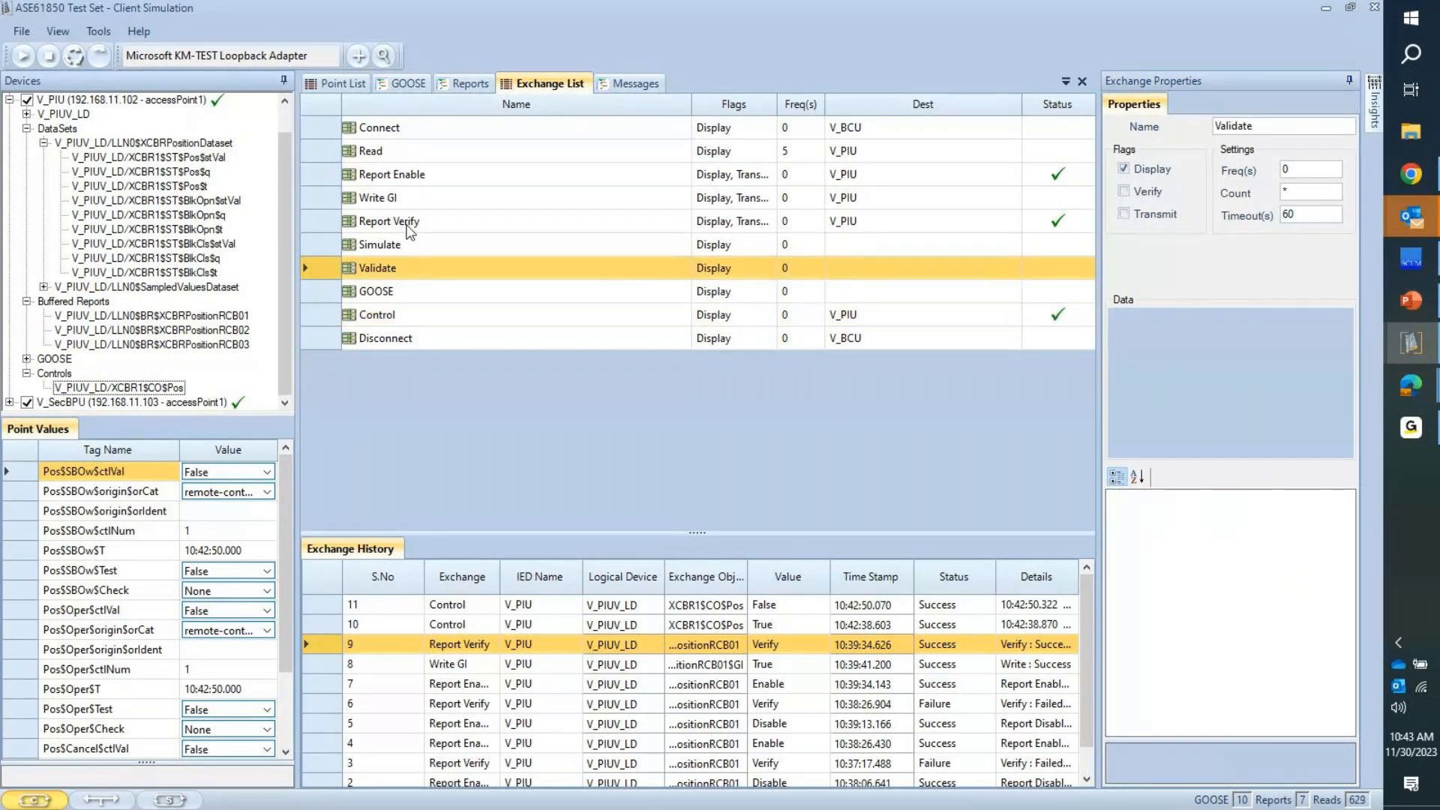
click(419, 223)
click(452, 318)
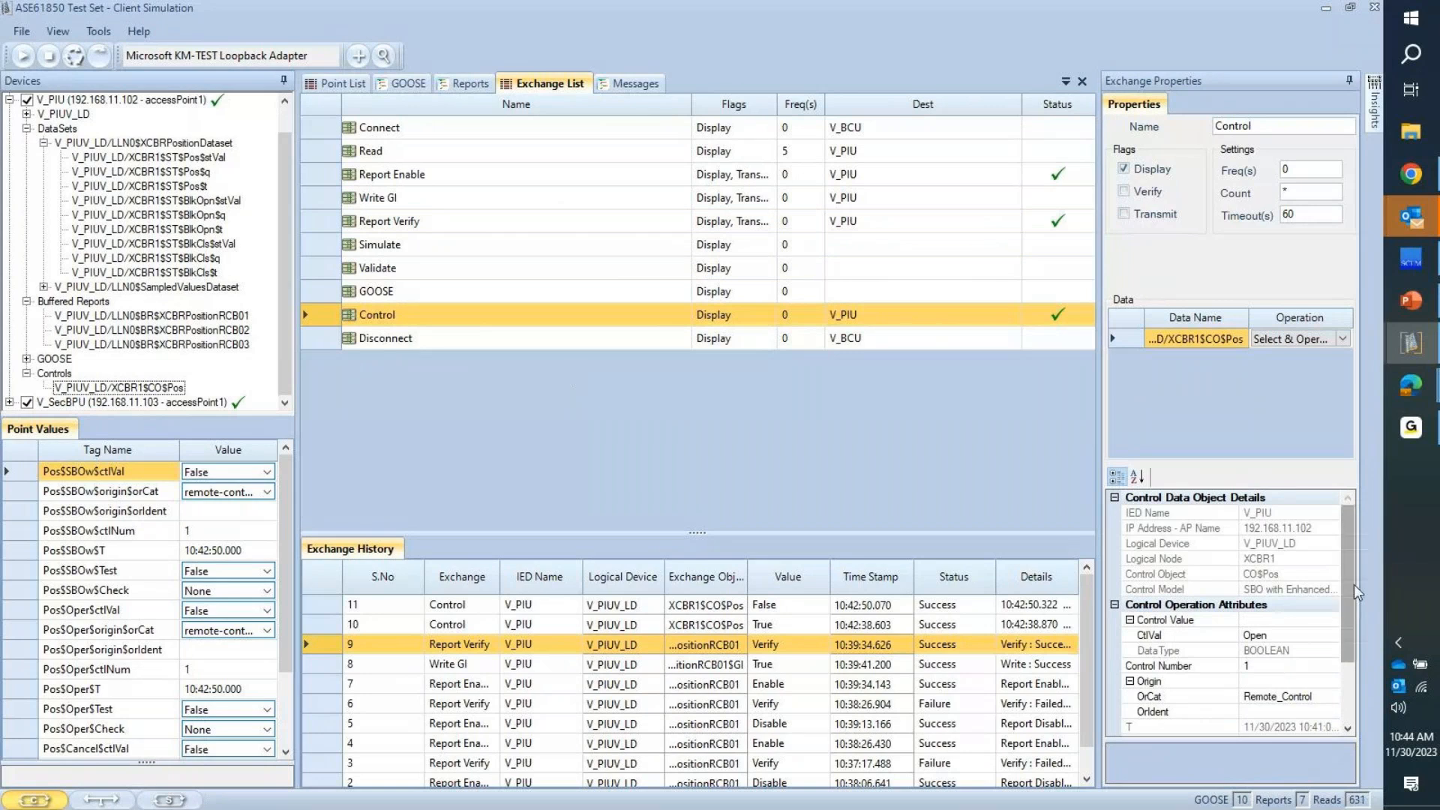
drag(1353, 583, 1357, 652)
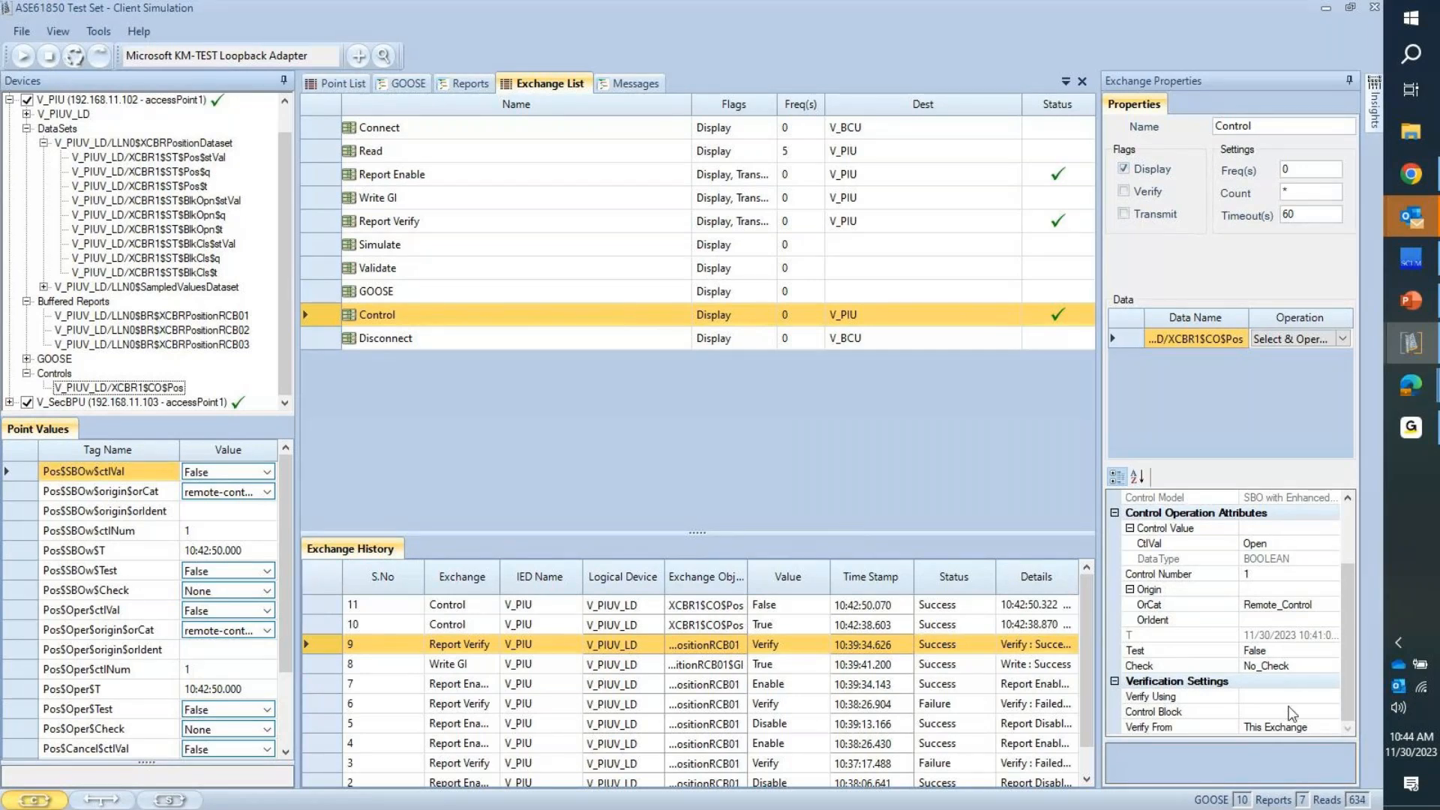
click(1330, 699)
click(1330, 698)
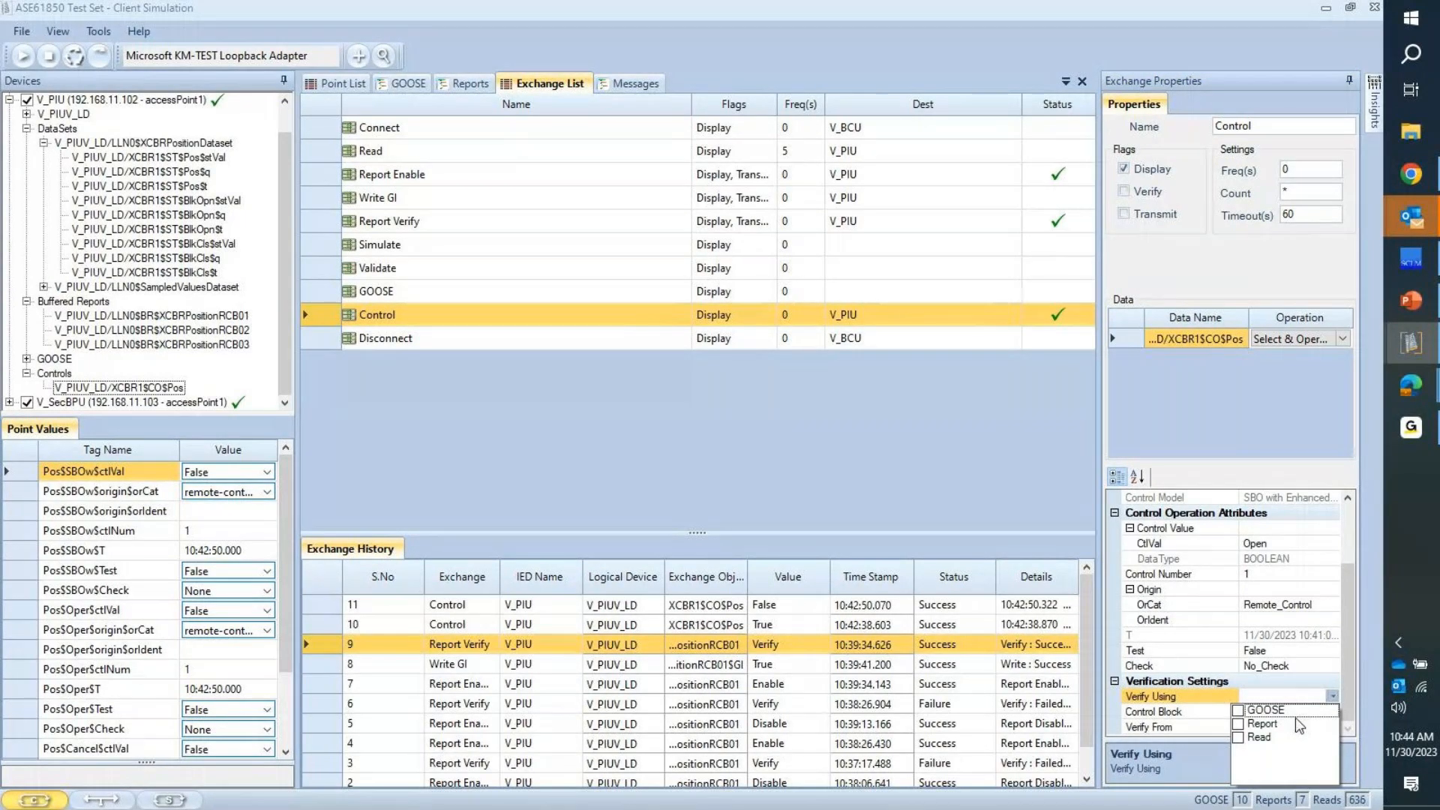
click(1269, 713)
click(1266, 735)
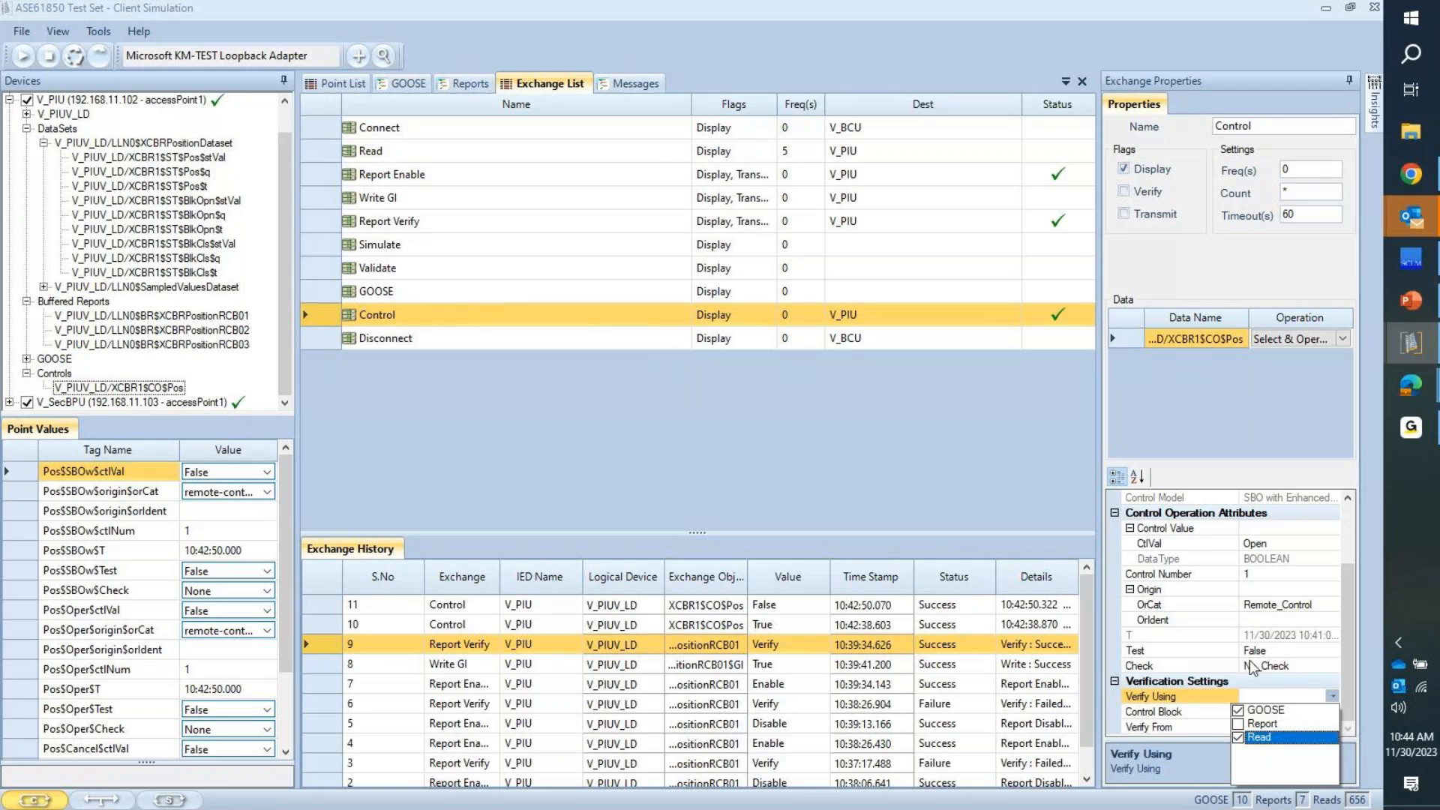
click(1215, 708)
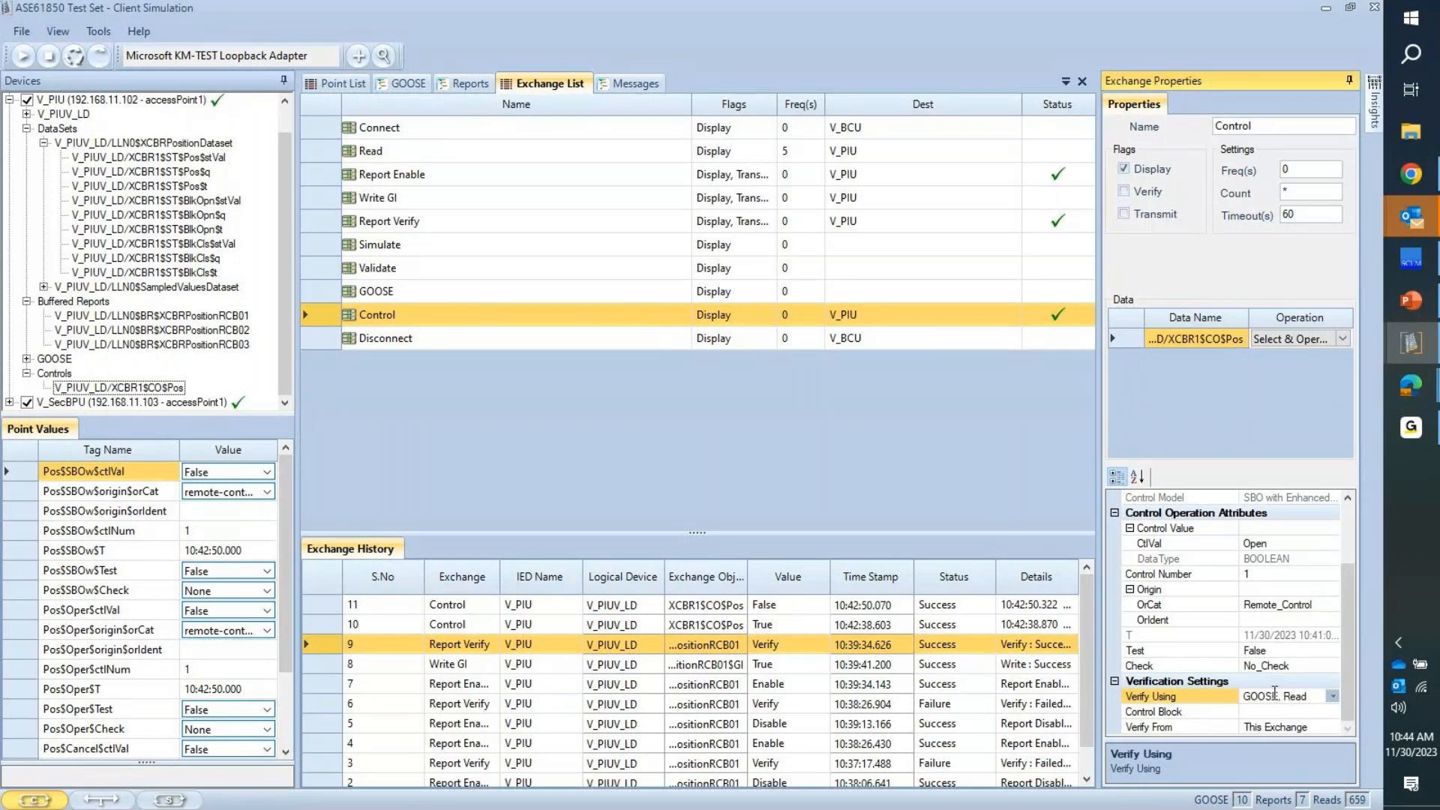
click(1332, 696)
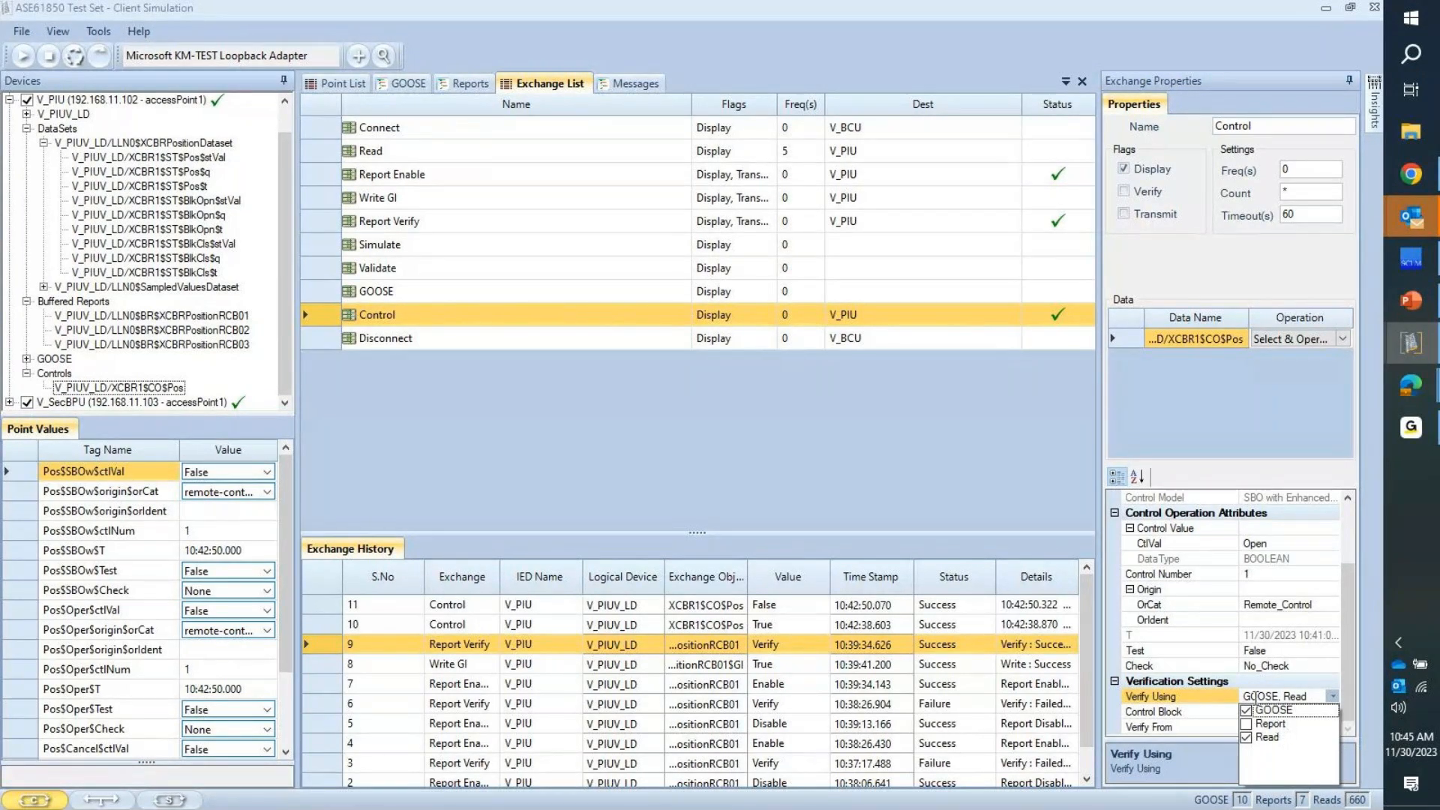
click(1230, 703)
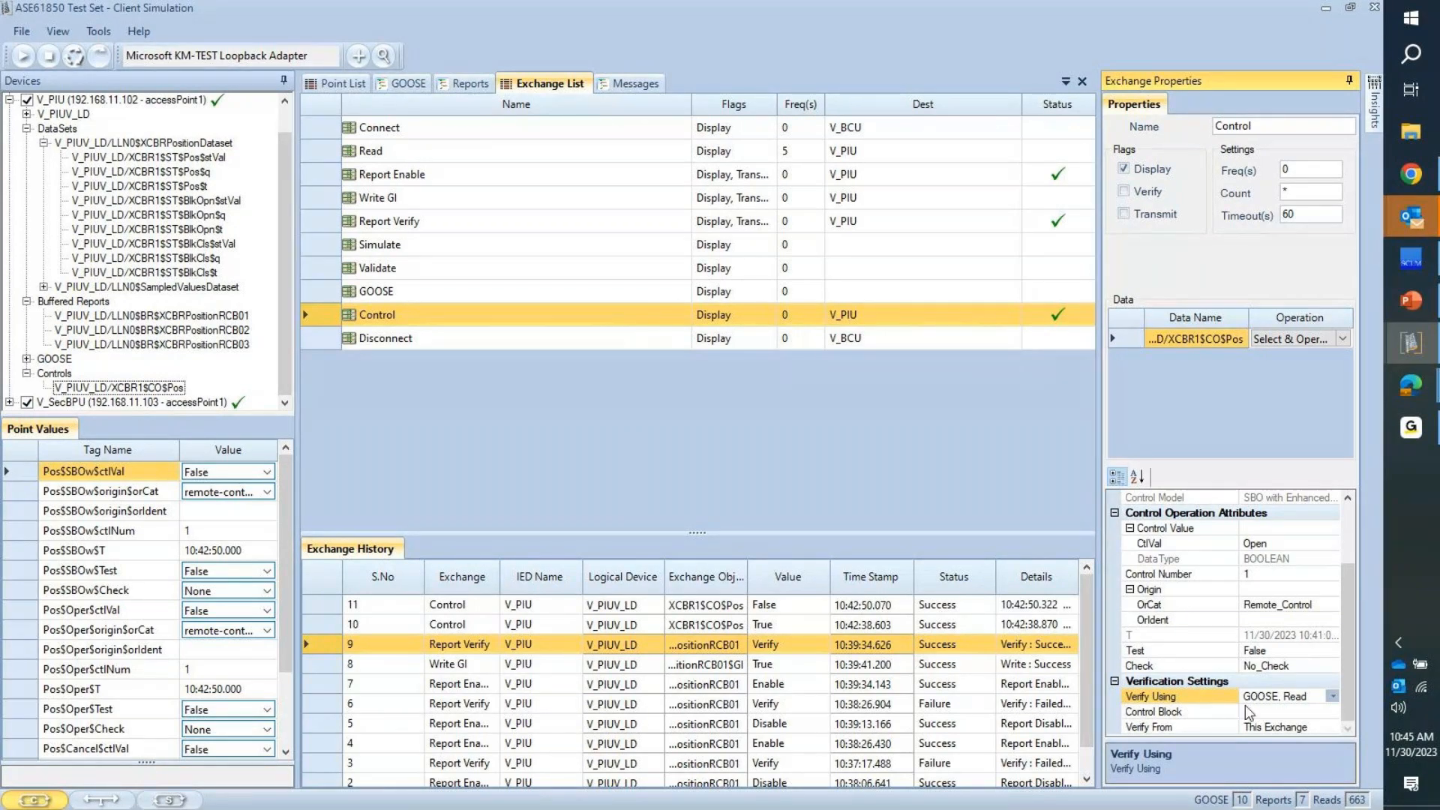
Step: Select the V_PIUV_LD/LLN0 control block for the Control exchange's verification and keep Verify From at This Exchange
click(1245, 708)
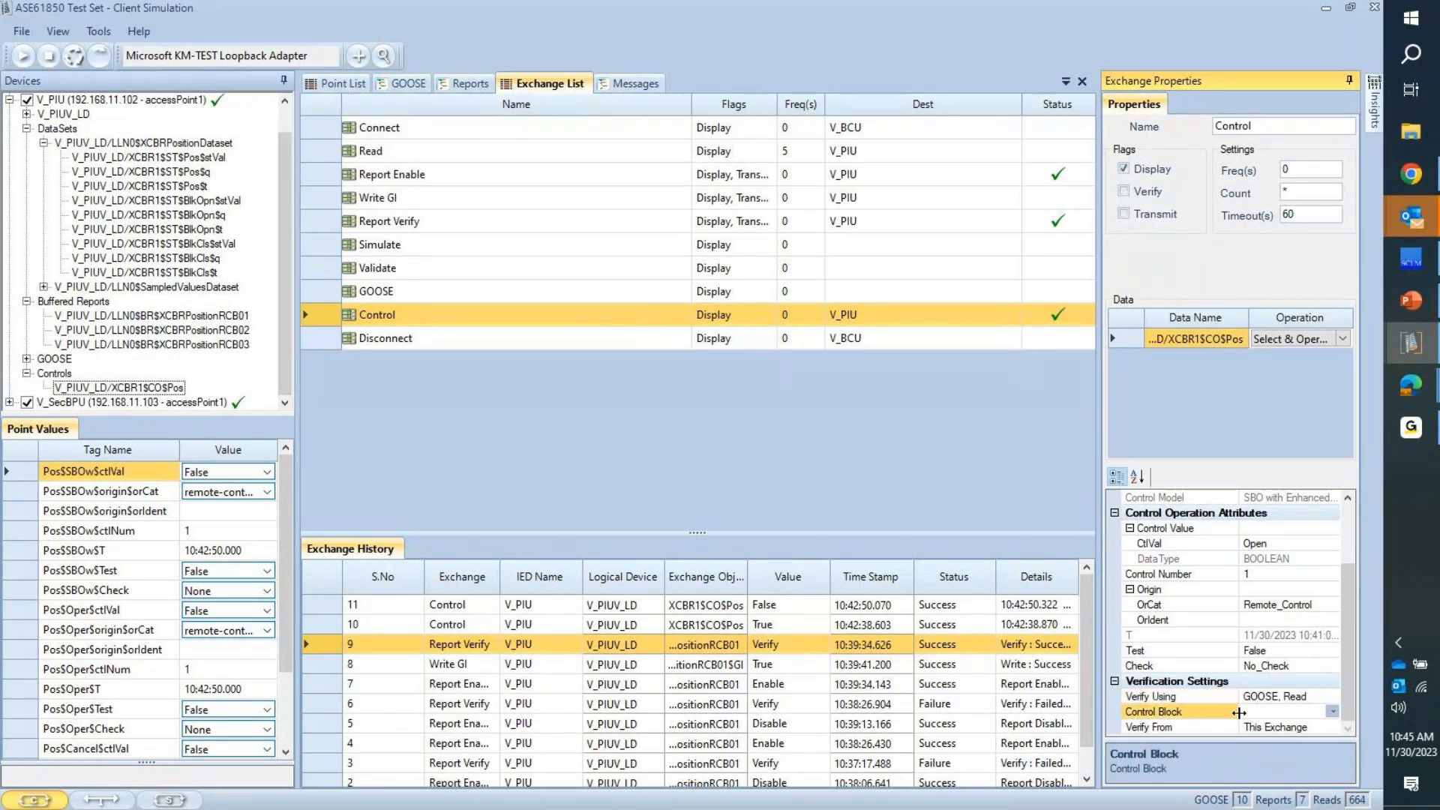
click(1332, 712)
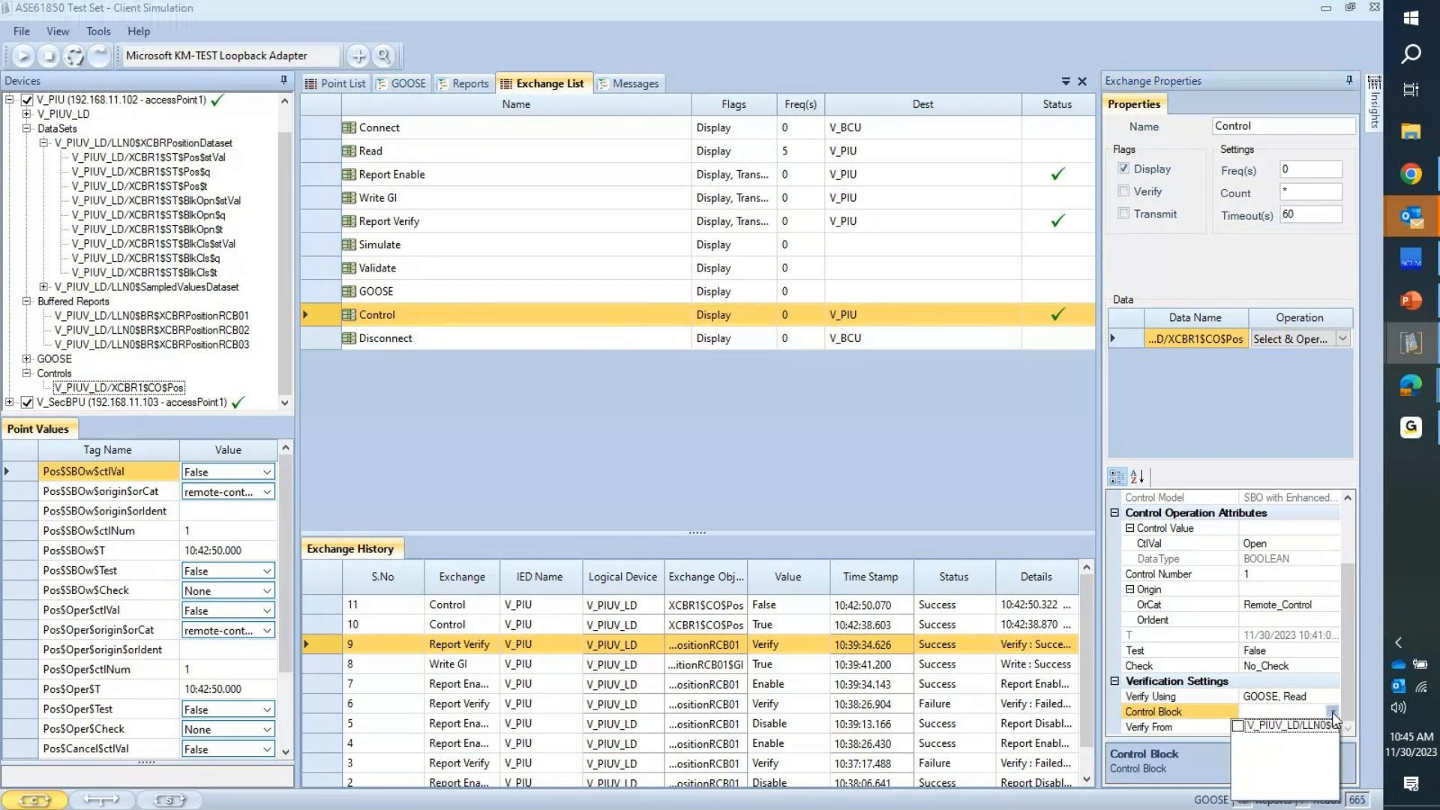
click(1241, 727)
click(1238, 725)
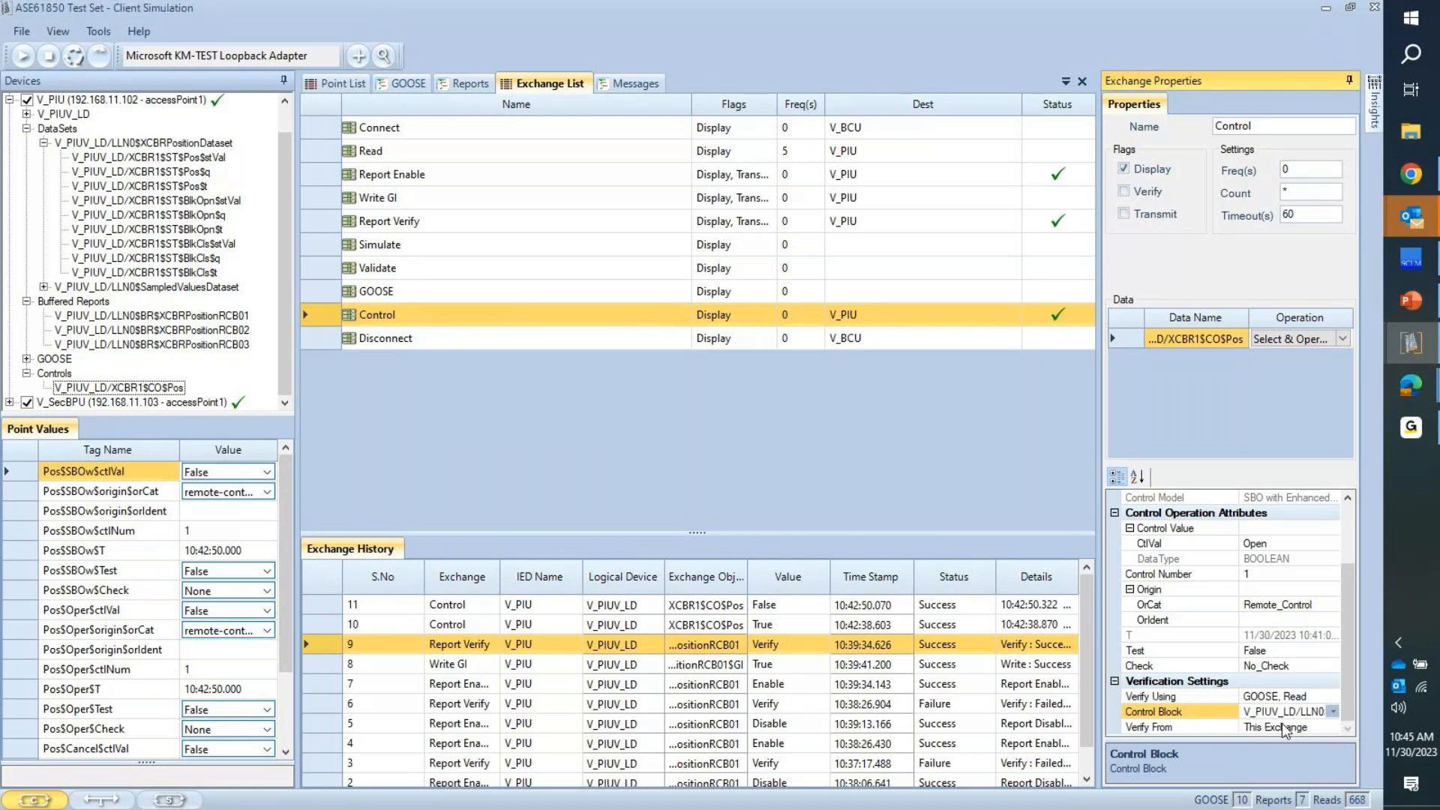
click(1283, 727)
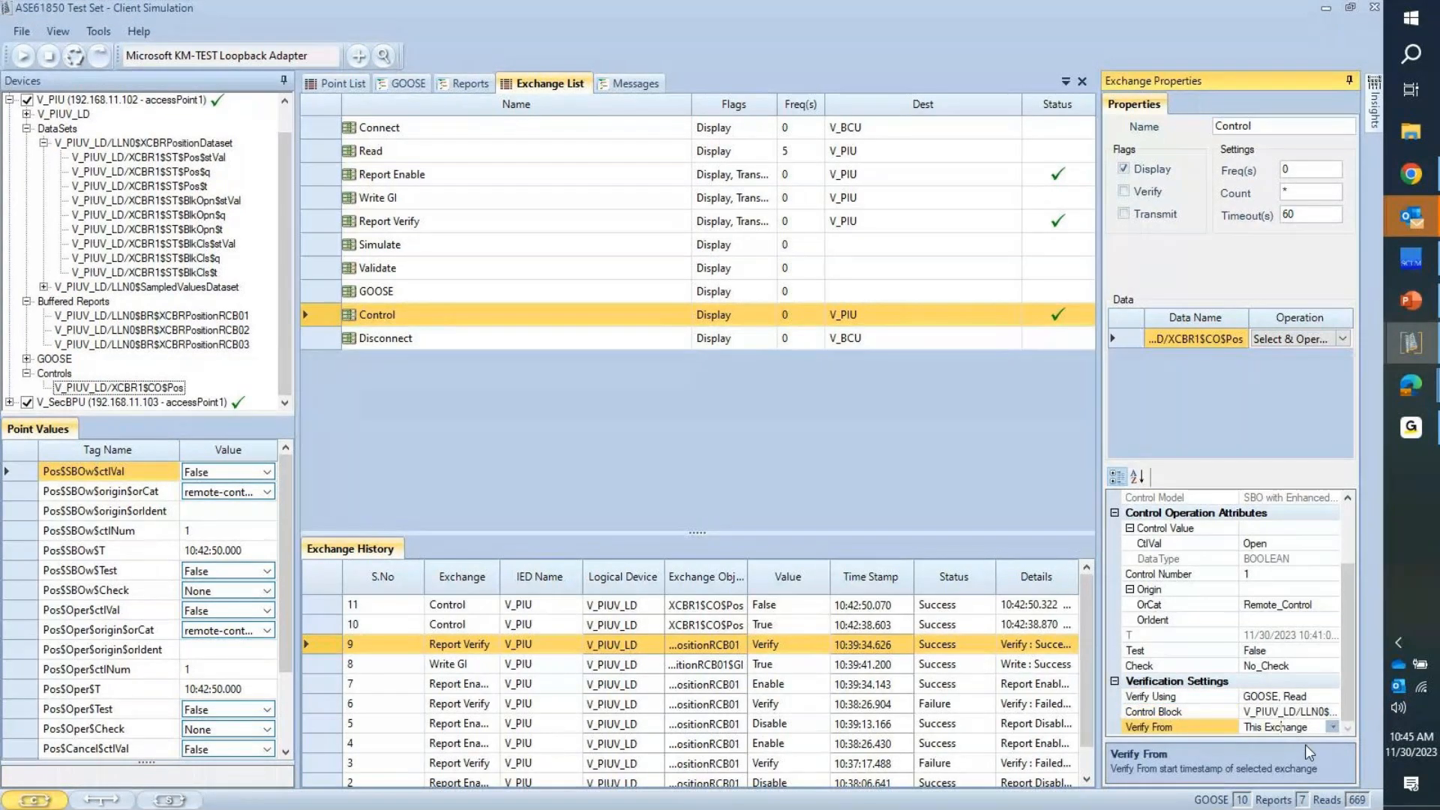
click(1332, 727)
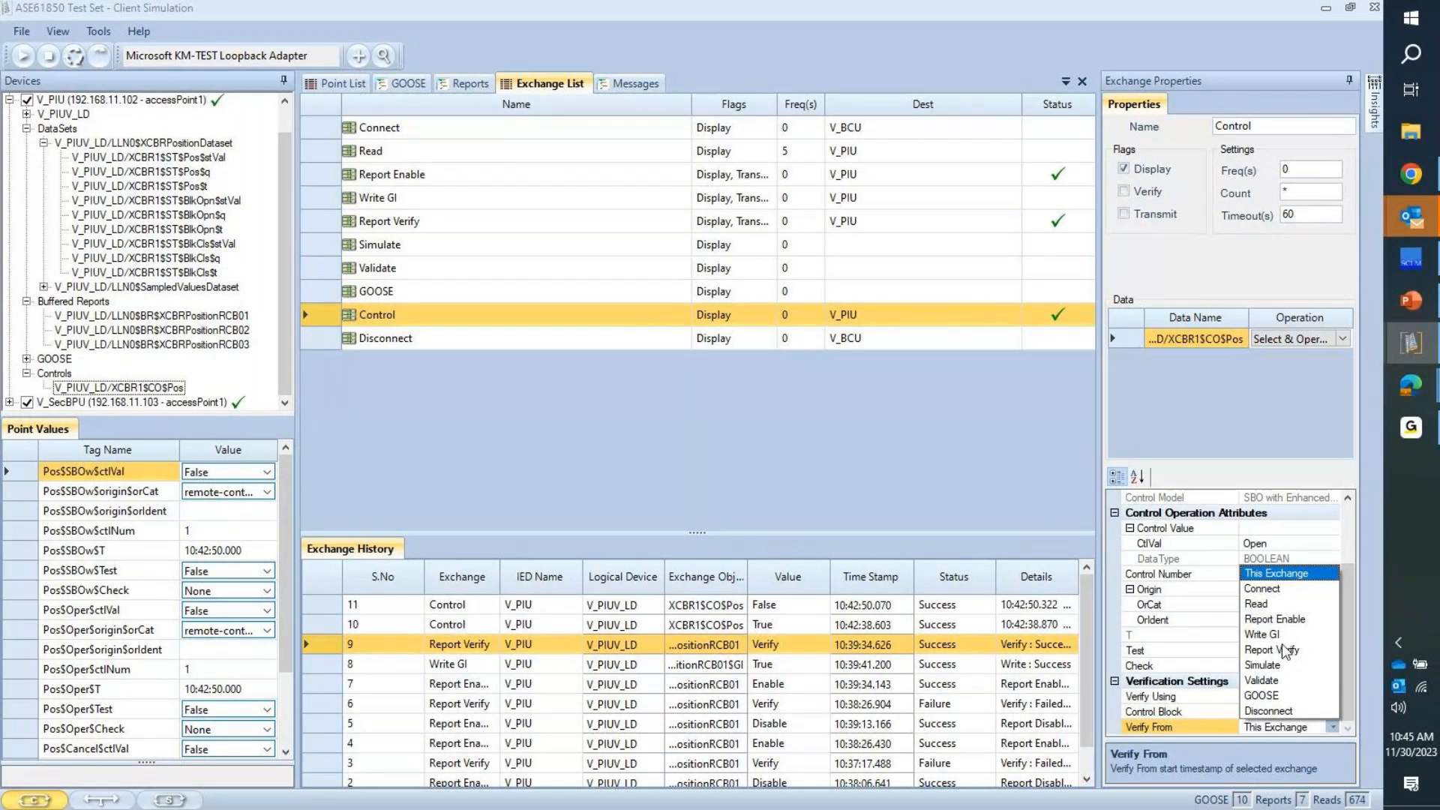
click(1204, 727)
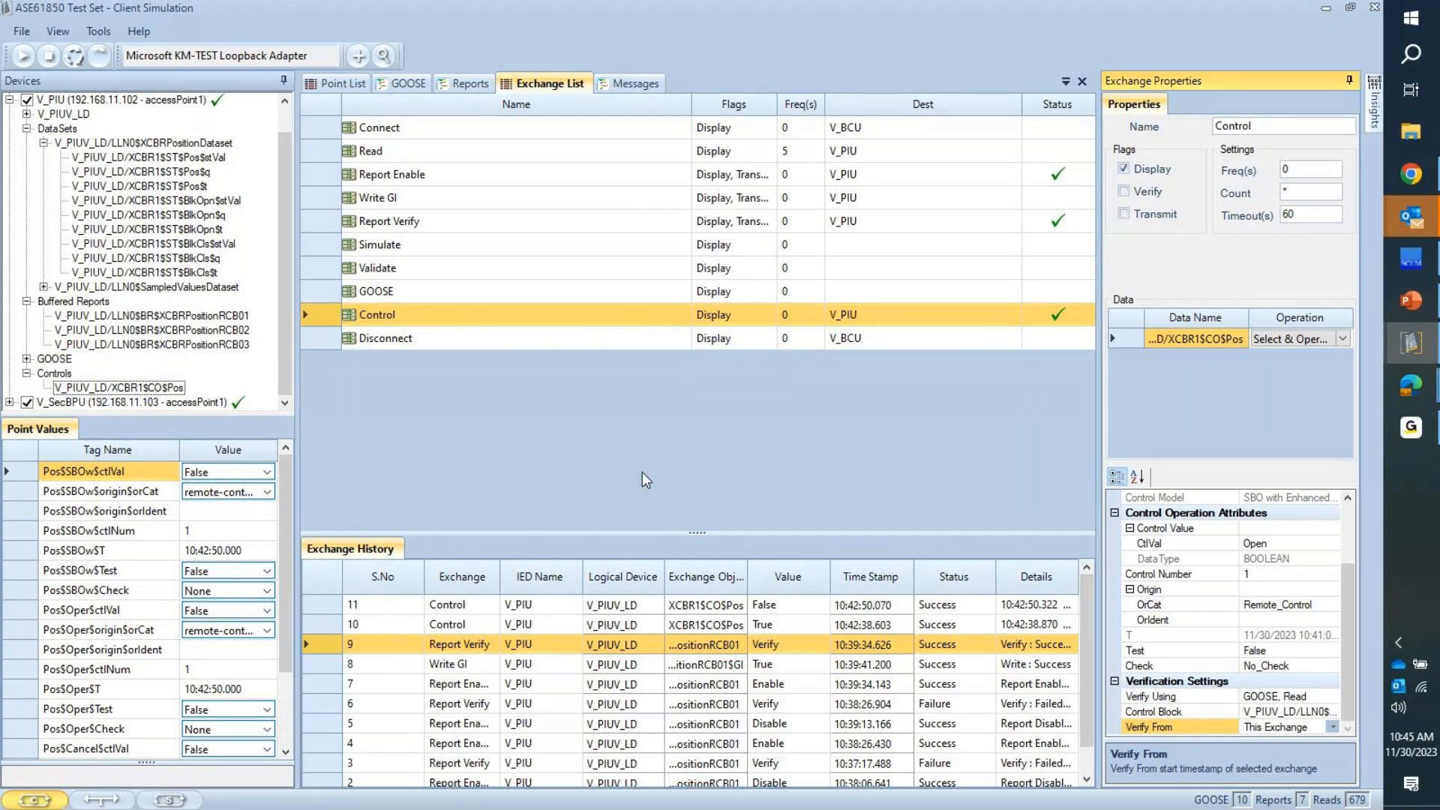
Step: Check Pos$stVal in the Server Simulation window, then set the Control exchange's CtlVal to Close and send the command
key(alt+Tab)
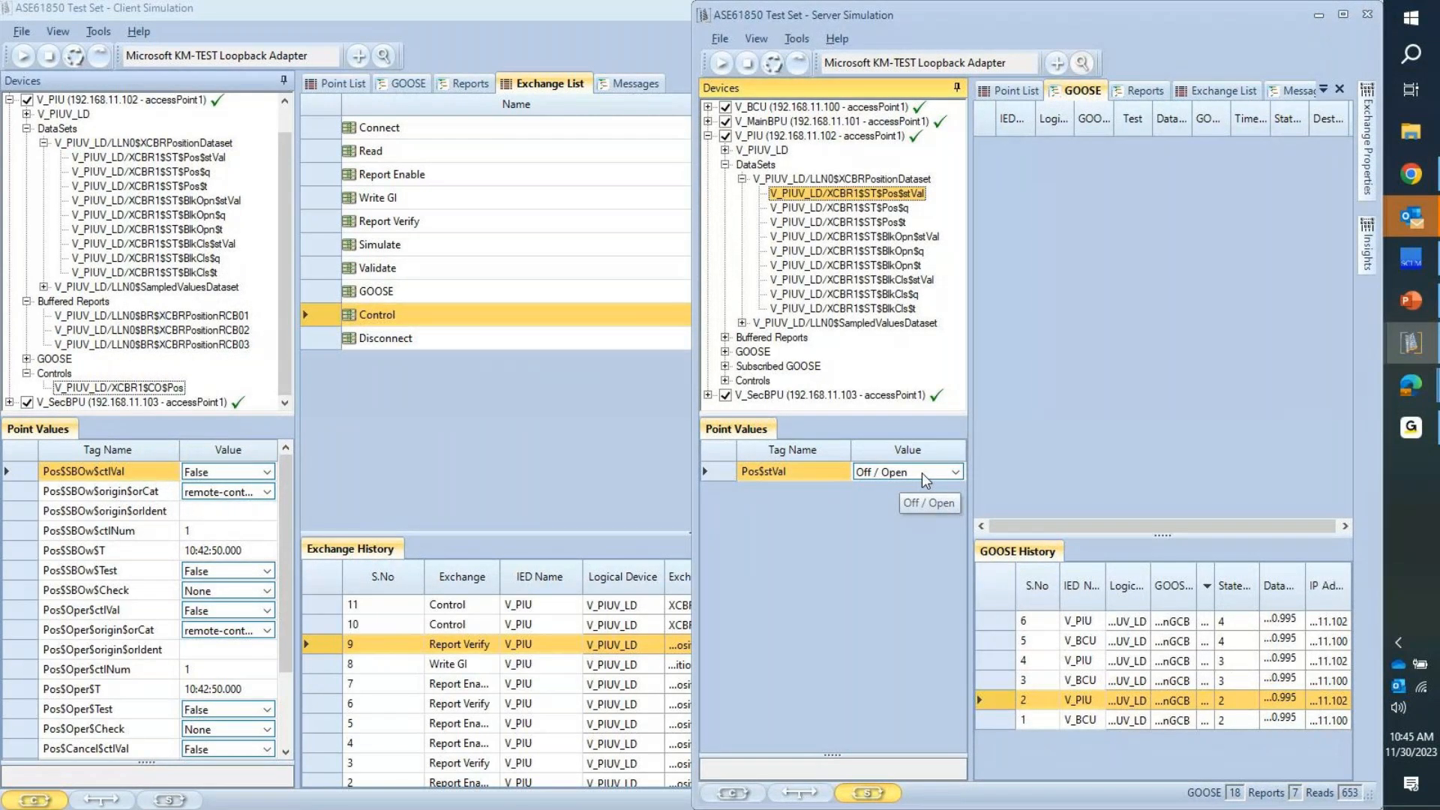
key(alt+Tab)
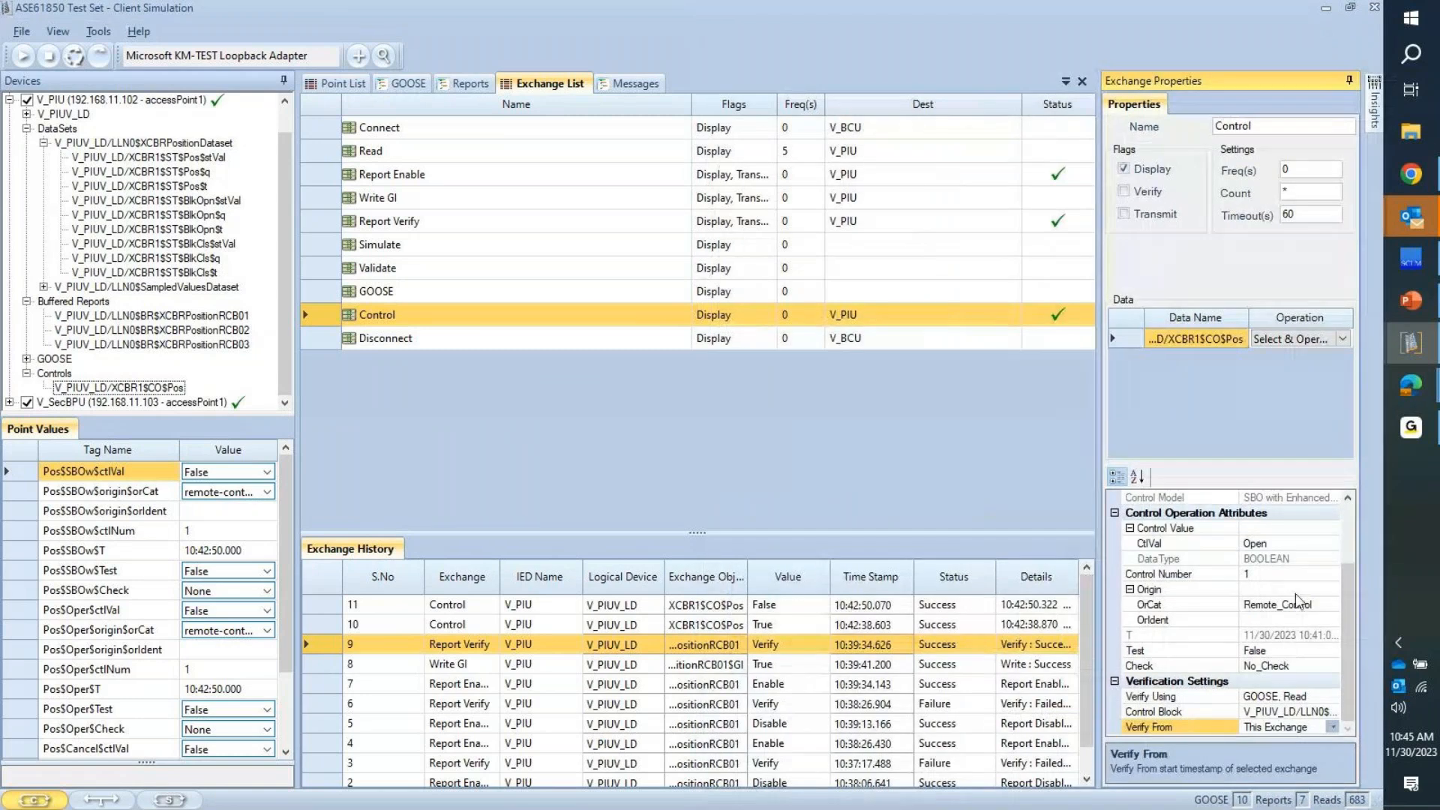
click(1282, 543)
click(1331, 543)
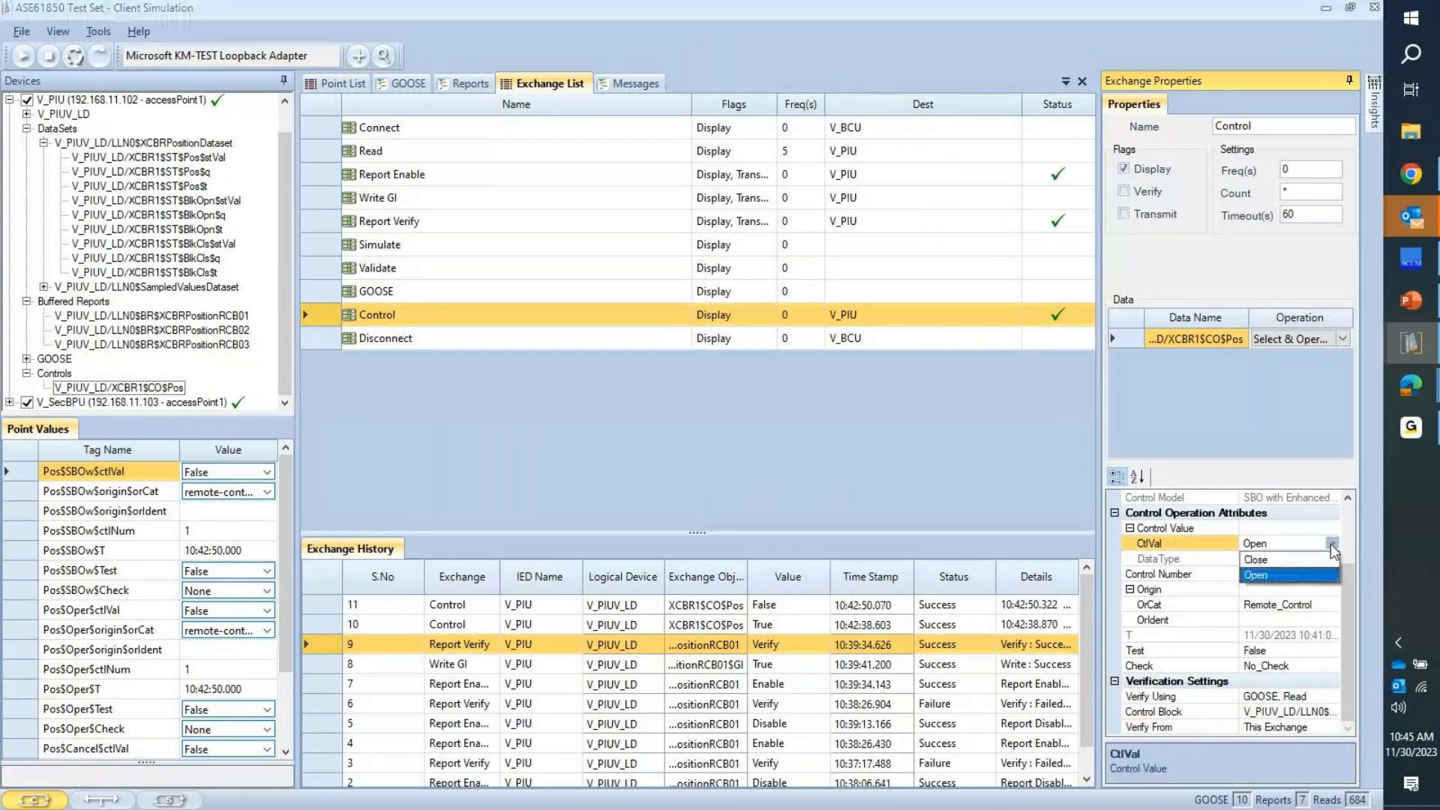
click(1313, 560)
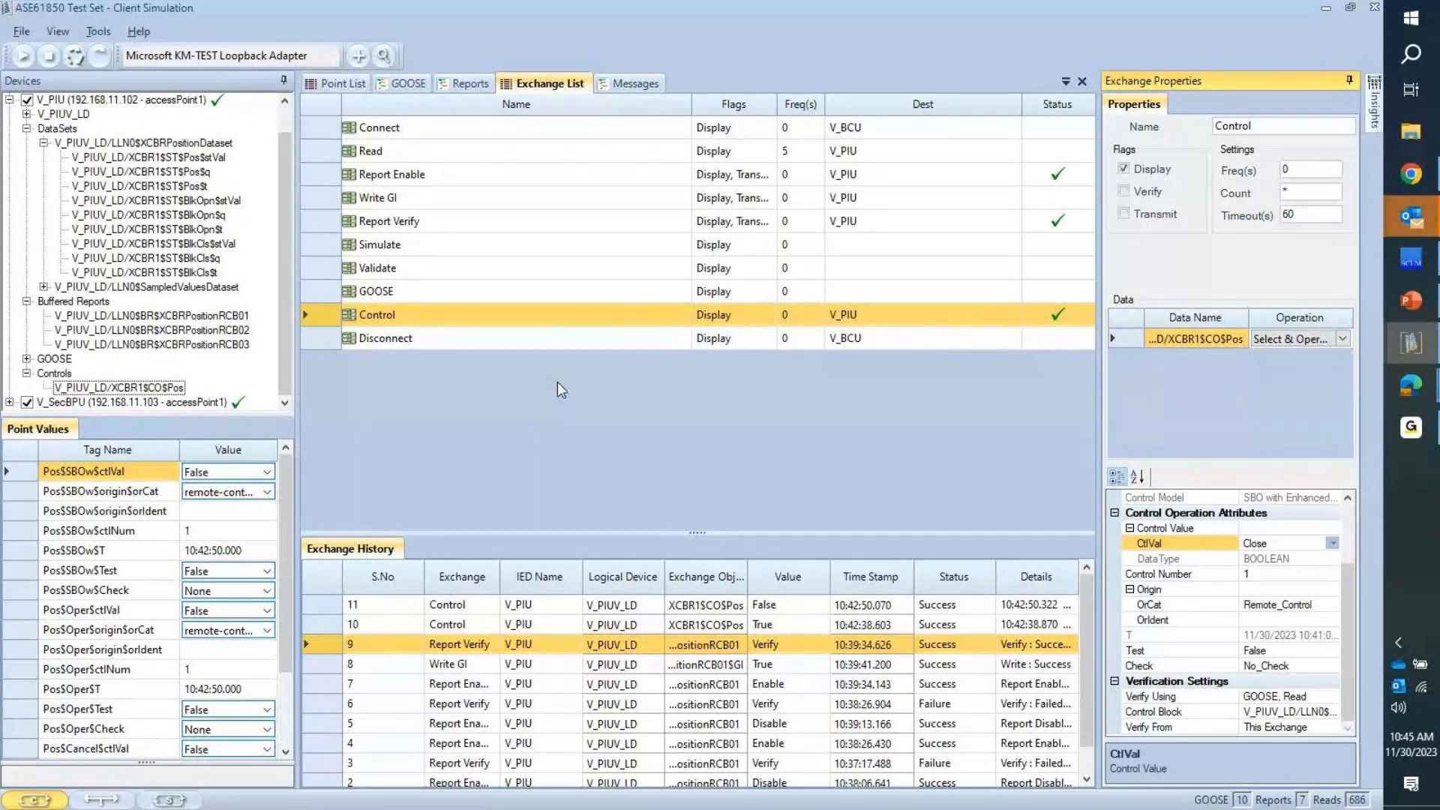
click(428, 323)
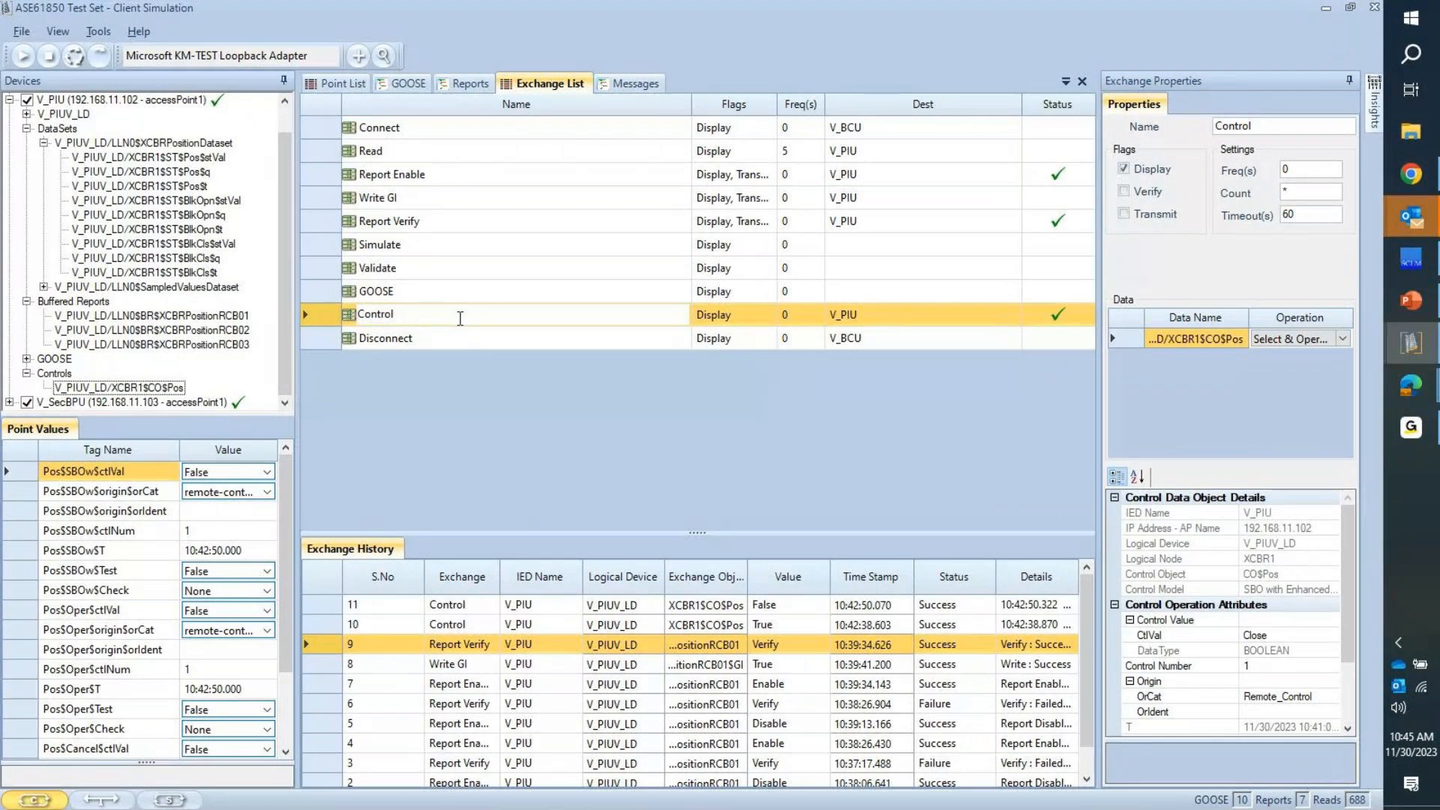
click(94, 57)
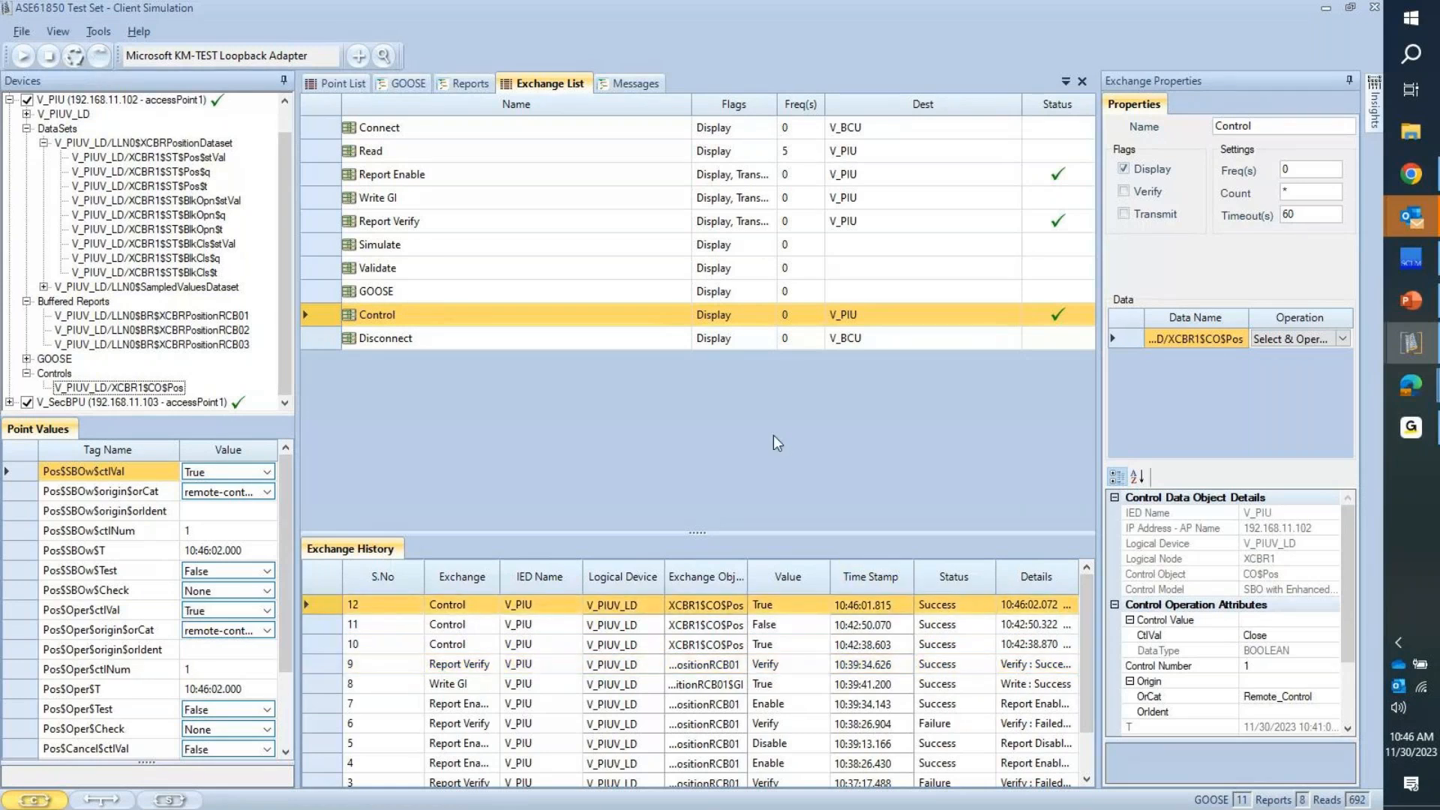
Step: Enable the Verify flag for the Control exchange
click(1136, 190)
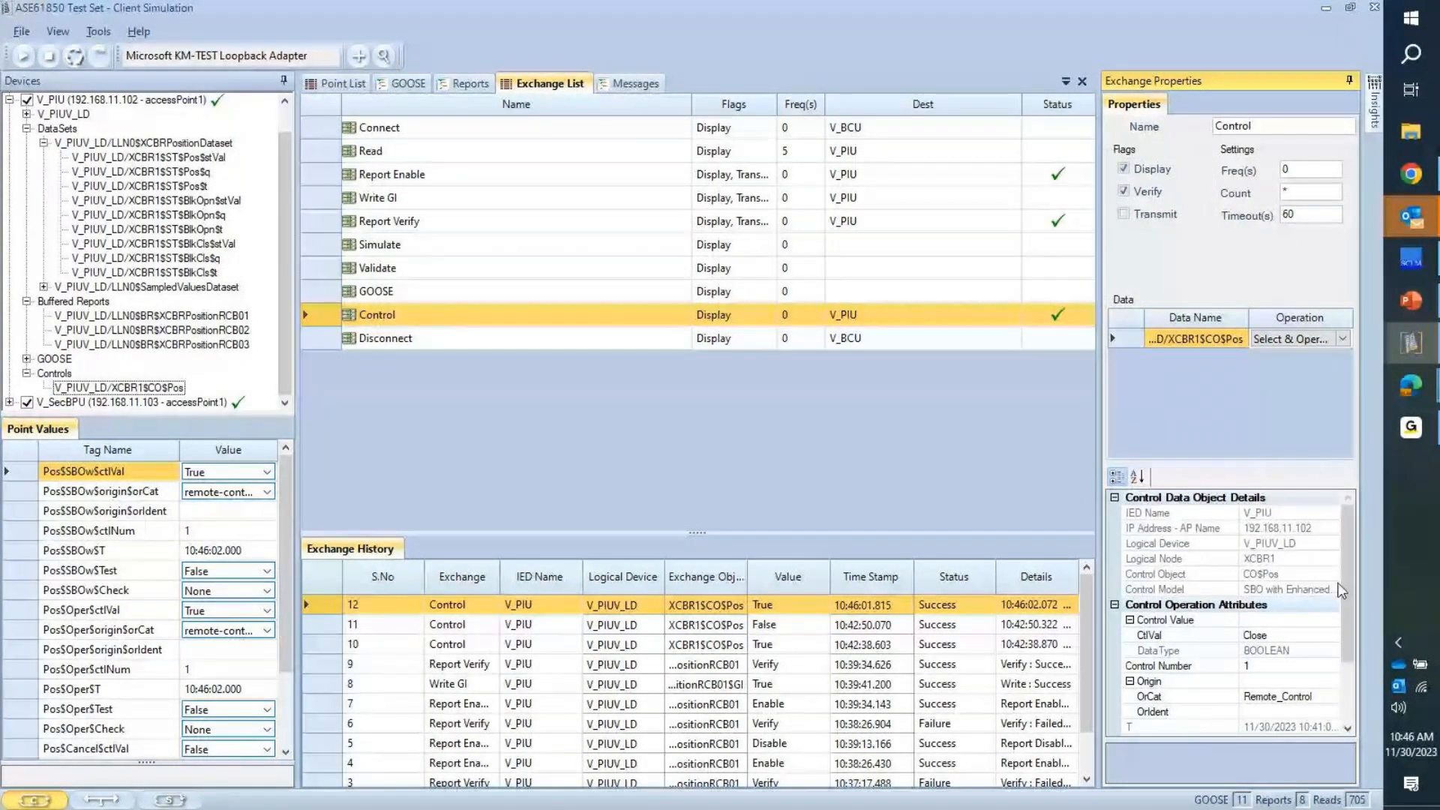
Step: Set the Control exchange's CtlVal to Open and send the command
click(1325, 634)
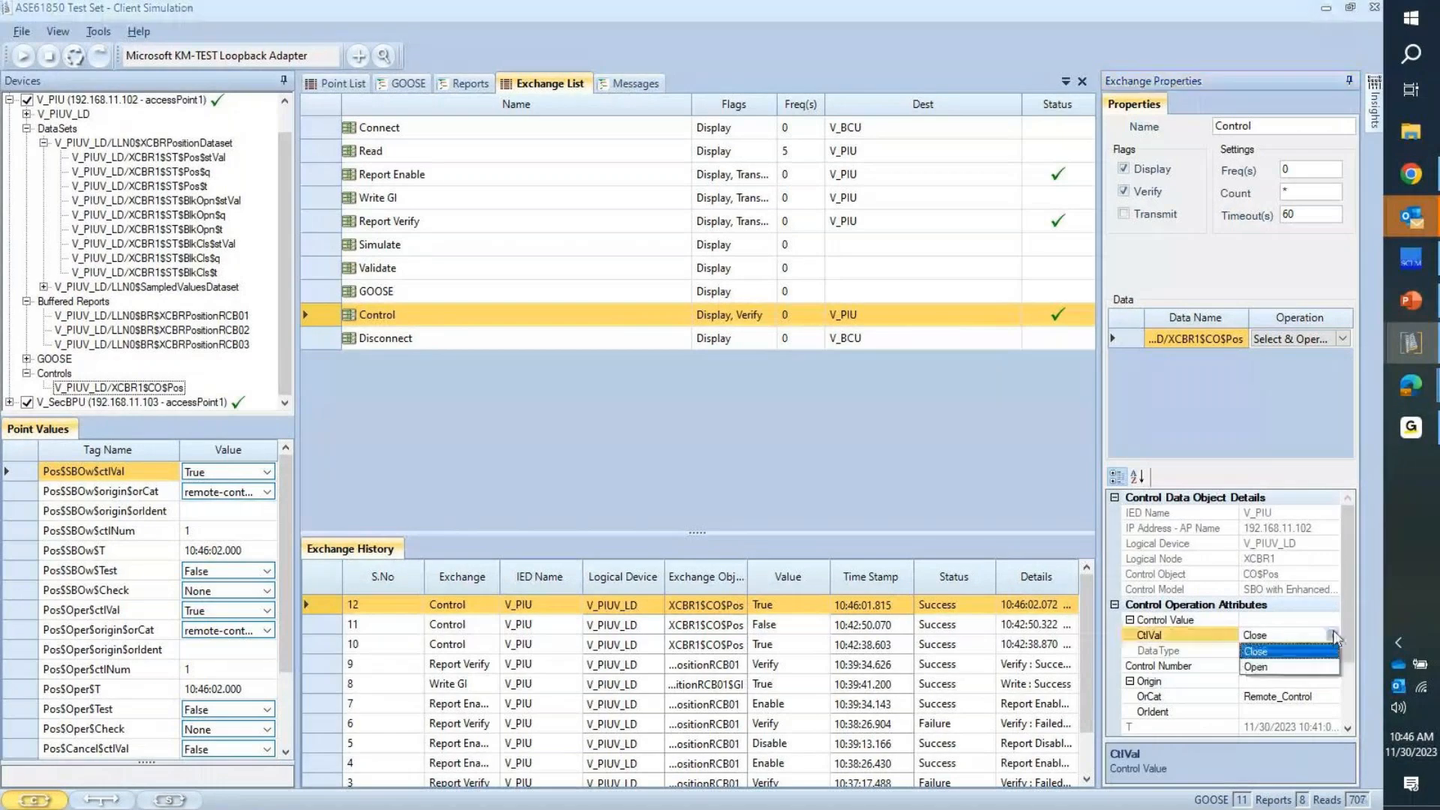
click(1259, 661)
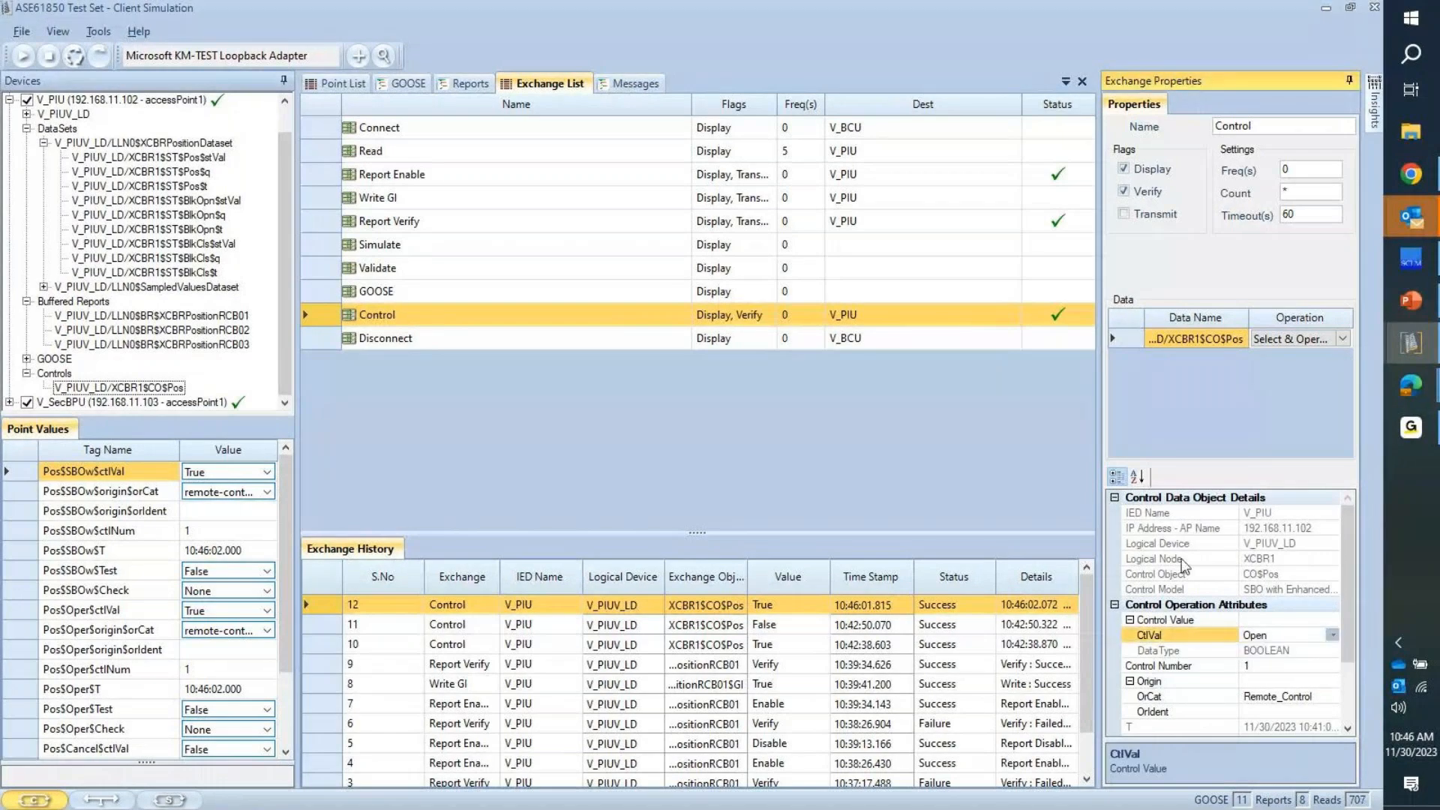
click(98, 62)
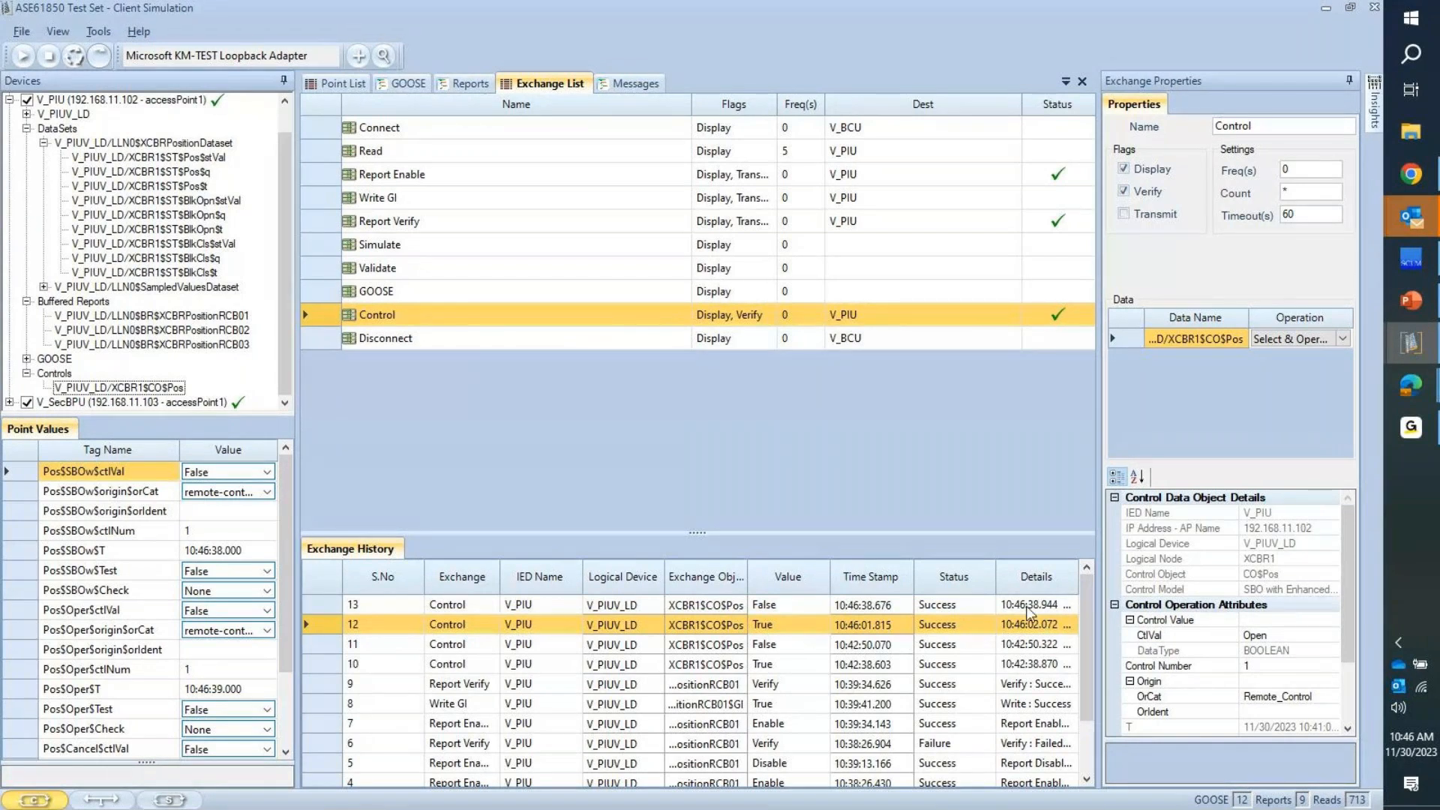
Step: Examine the latest Control exchange's history details for the SBOw and Oper writes and the GOOSE and Read verification results
double_click(1027, 607)
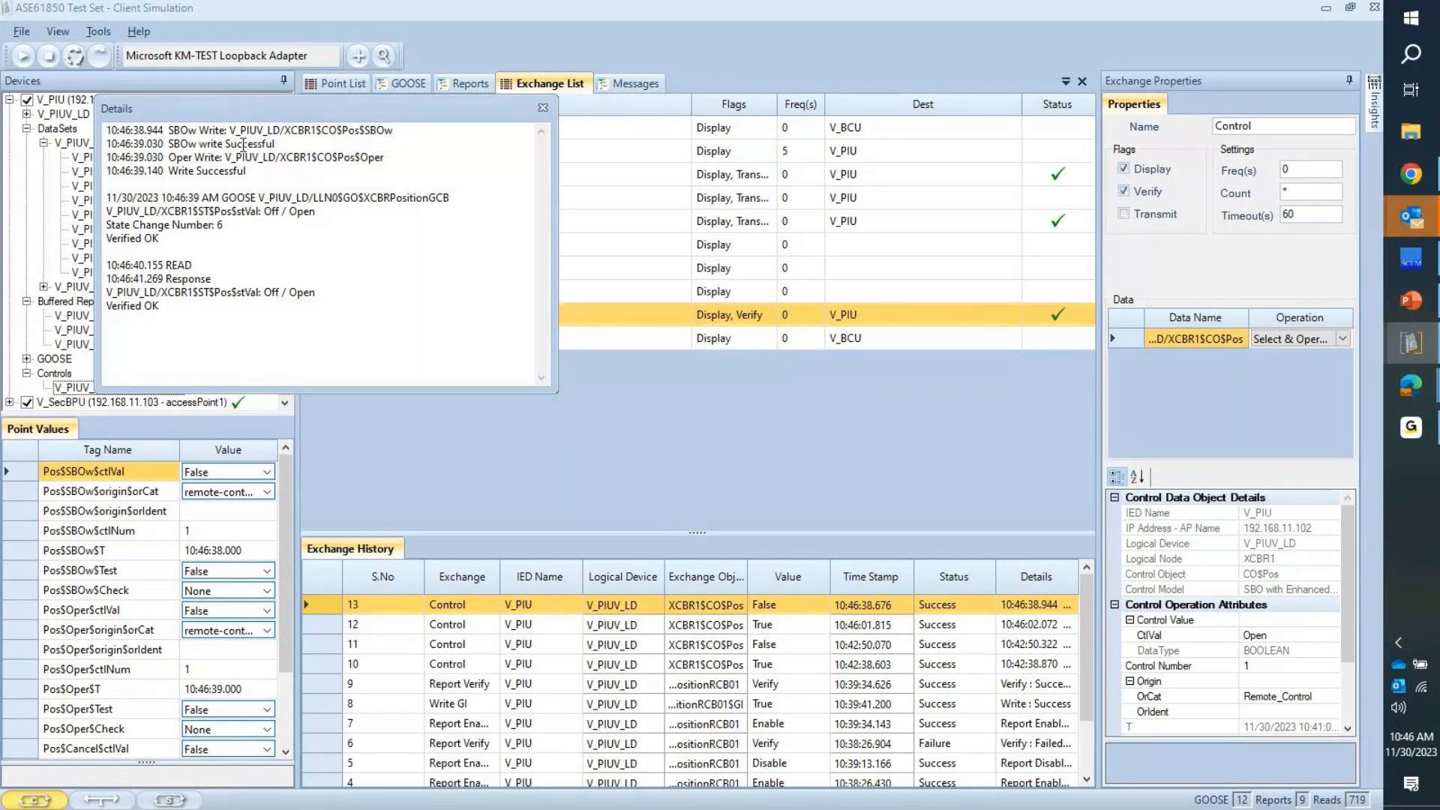
drag(390, 157, 231, 159)
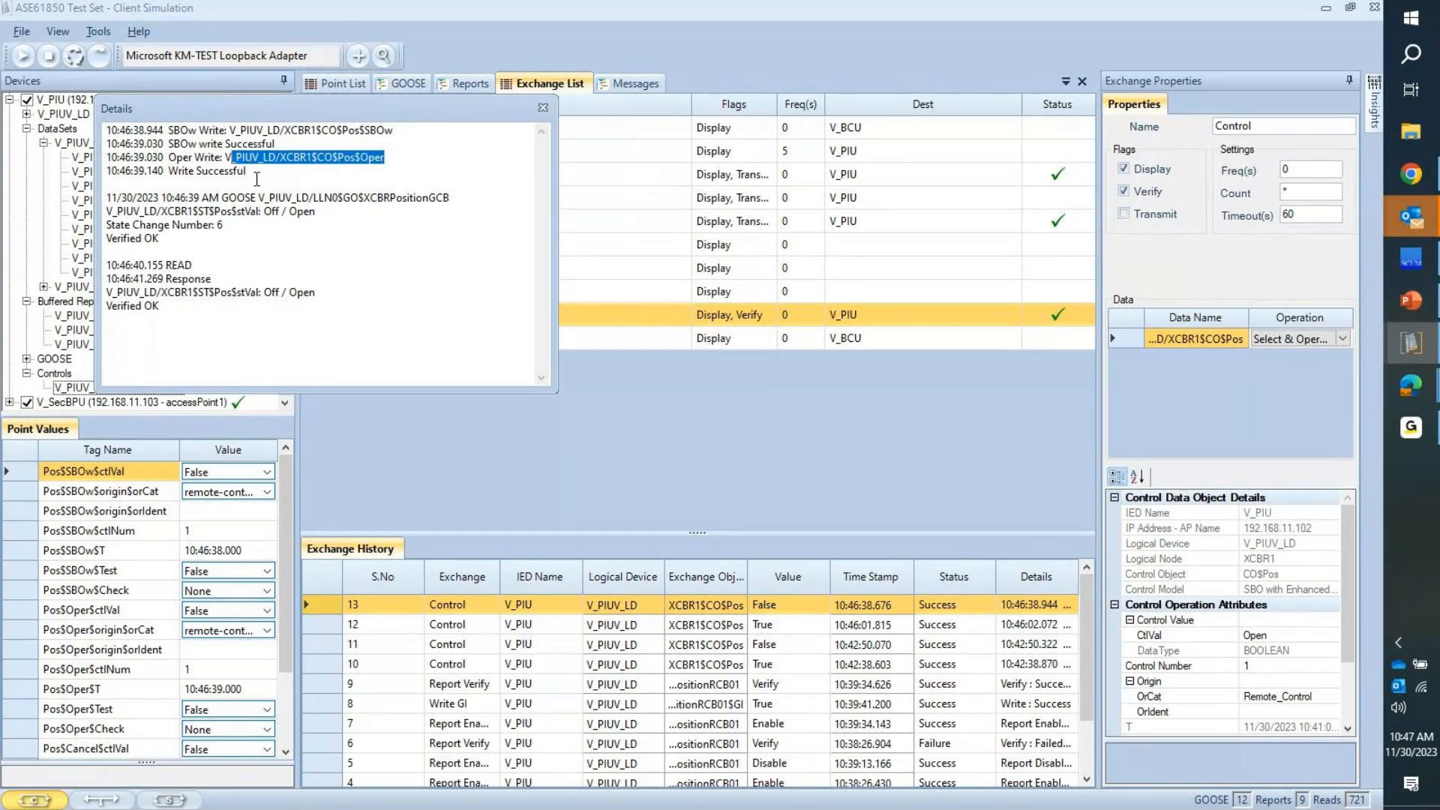
click(255, 177)
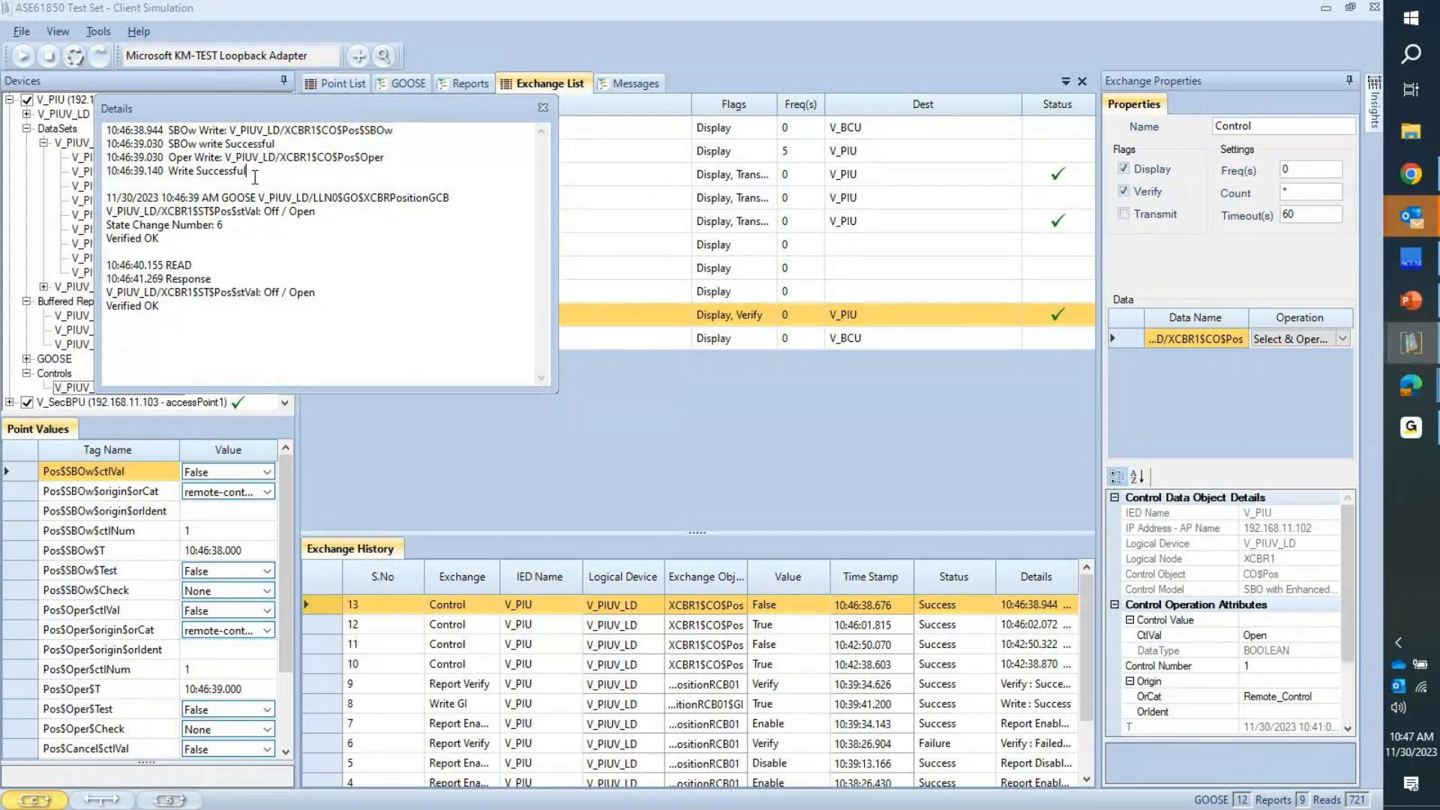
drag(222, 225, 106, 239)
click(193, 316)
drag(166, 306, 106, 306)
click(542, 107)
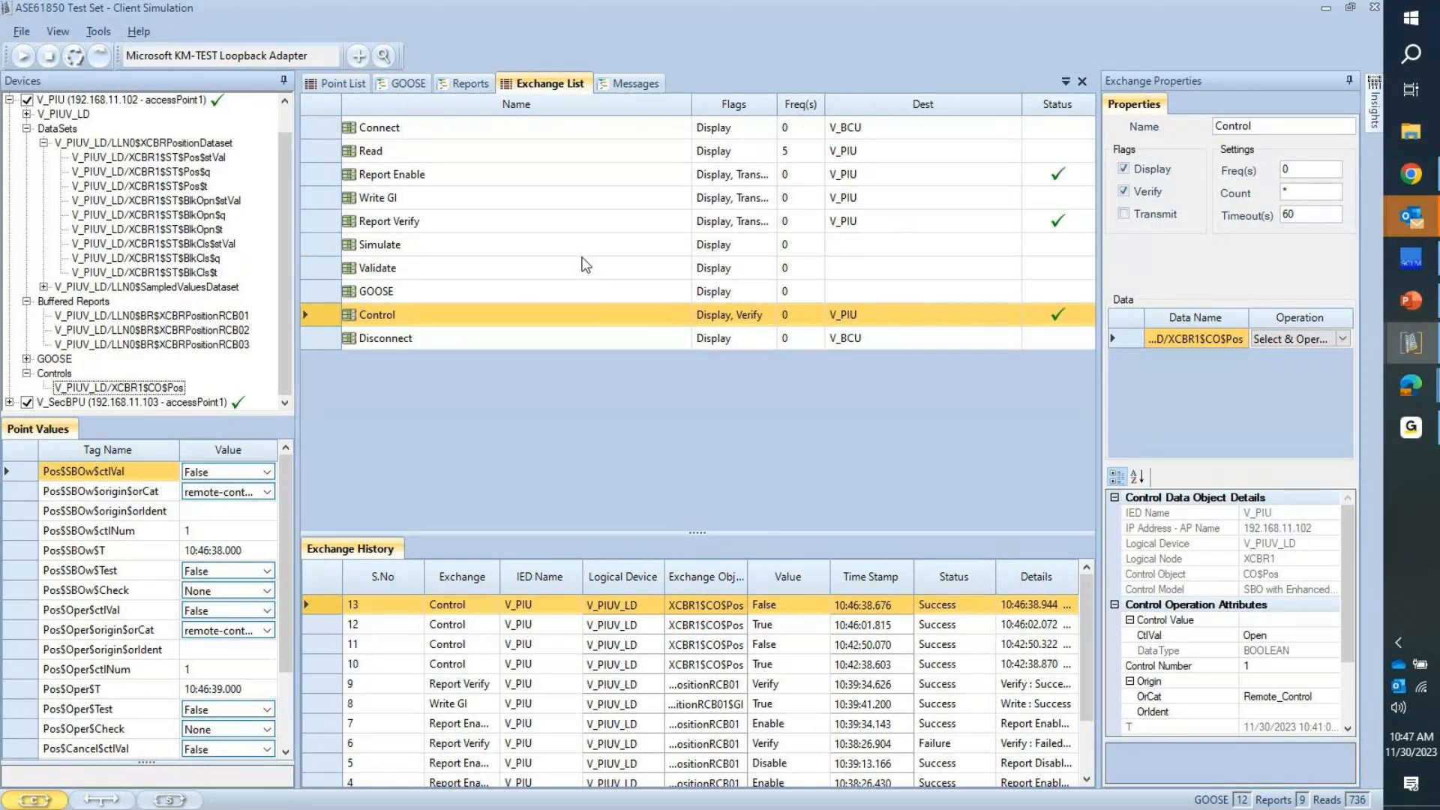
Step: Enable the Verify flag for the Write GI exchange and check the Control exchange's verification settings
click(472, 174)
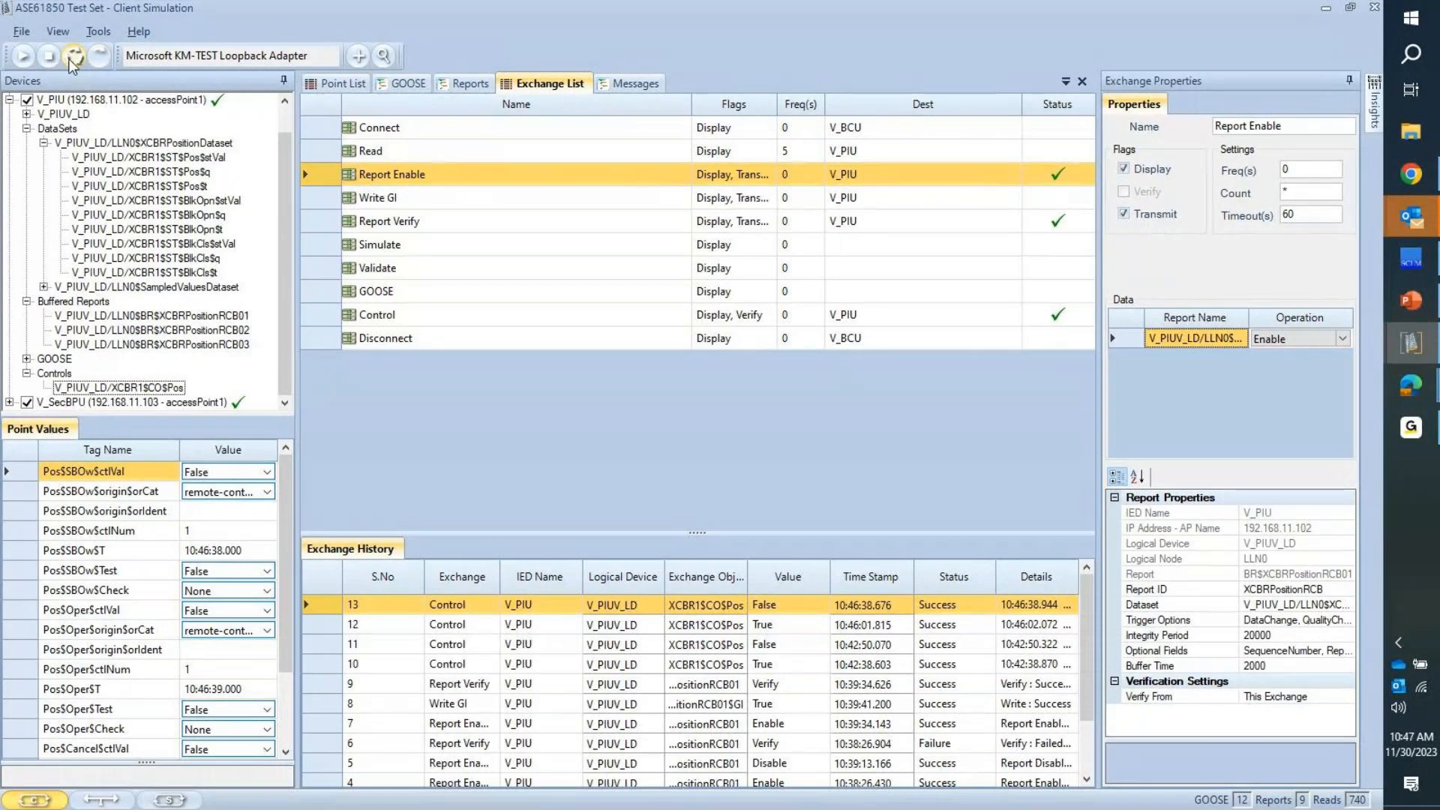
key(Down)
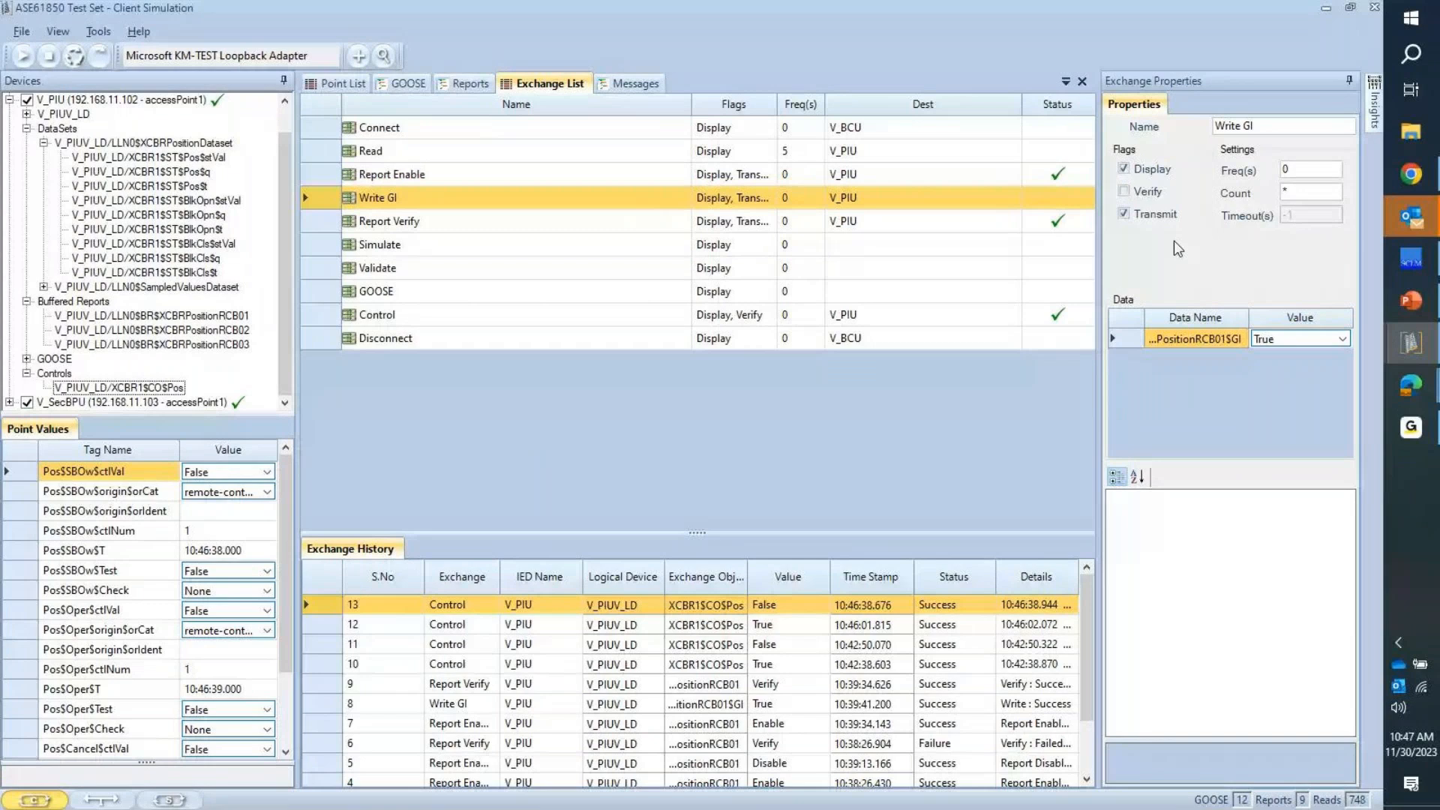
click(1163, 192)
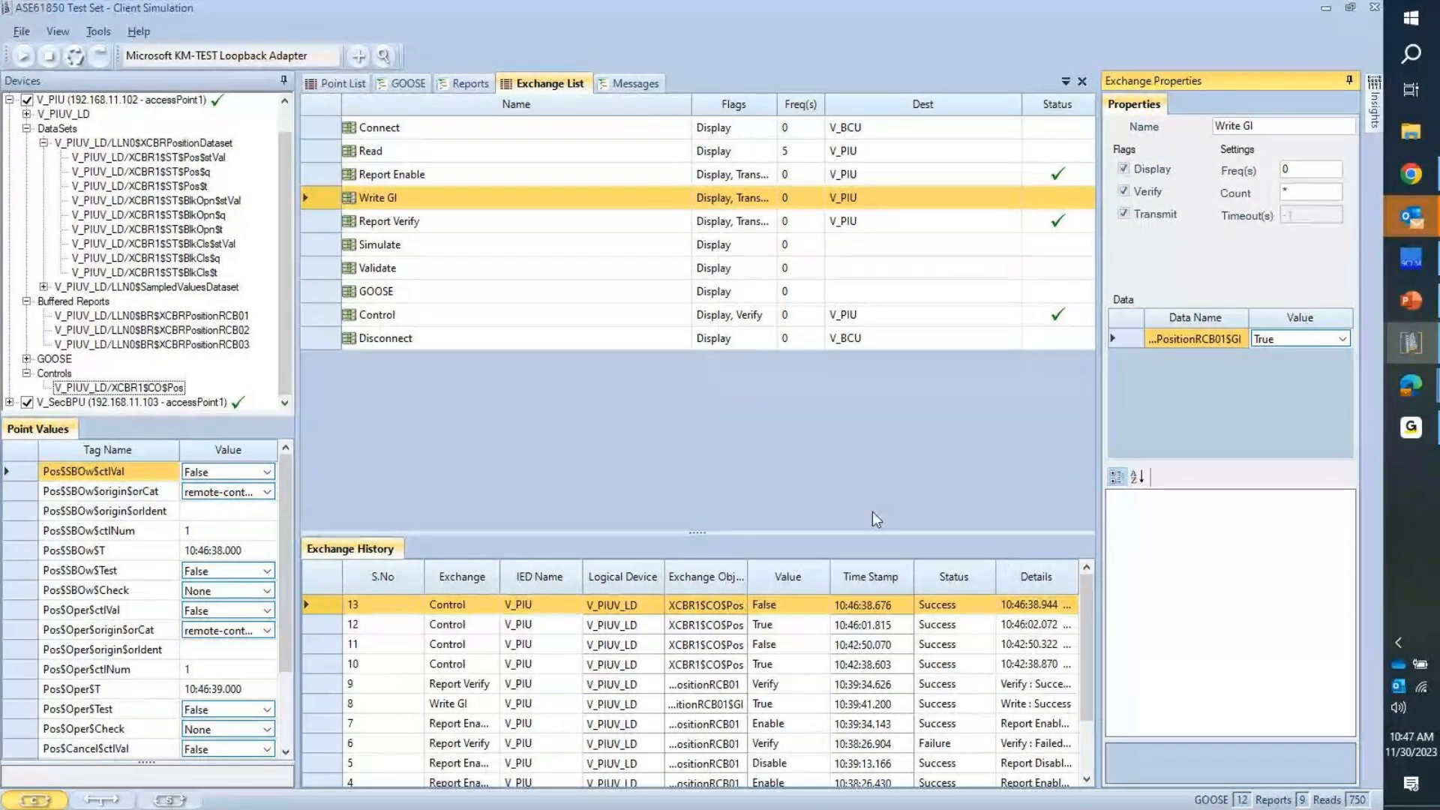
click(571, 319)
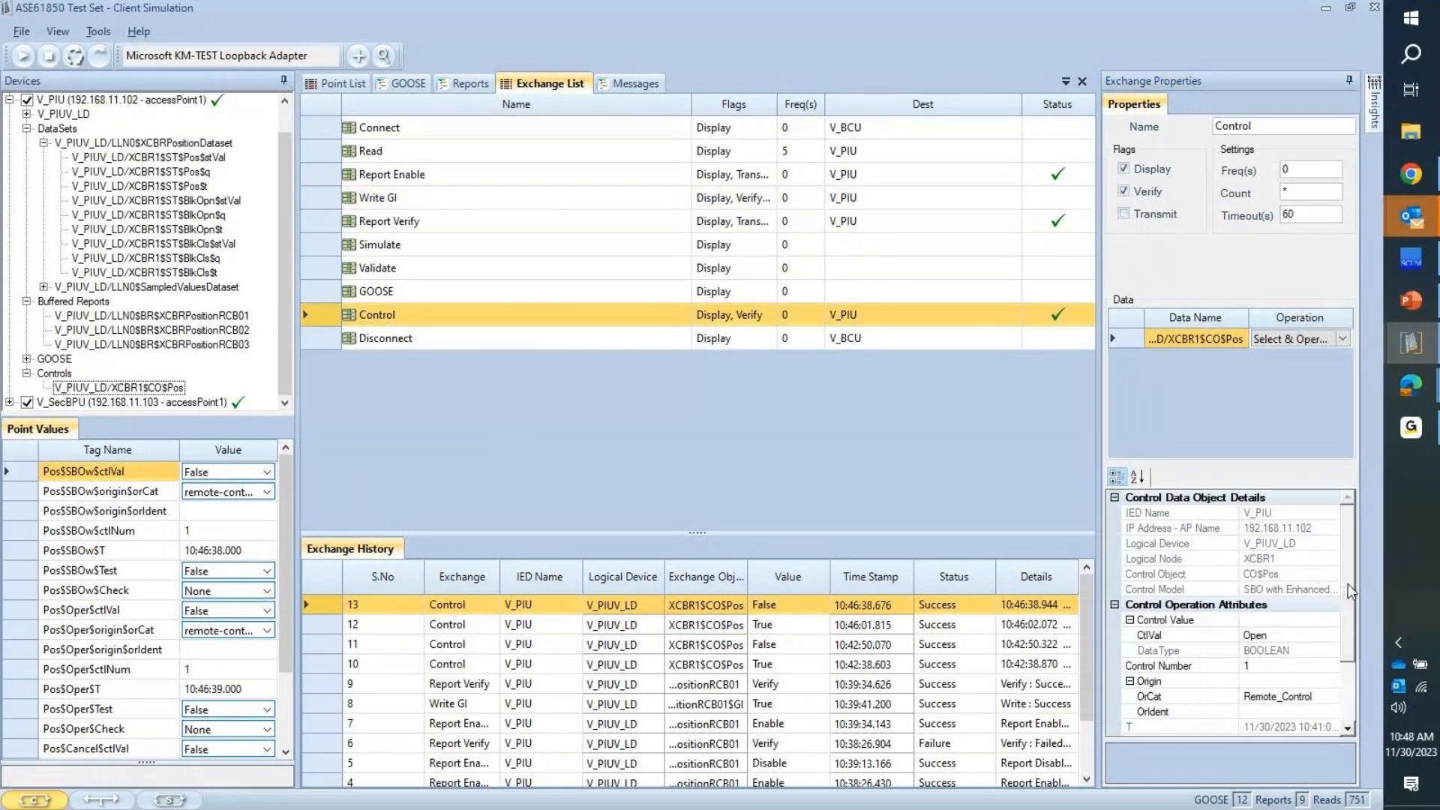
drag(1348, 584, 1344, 686)
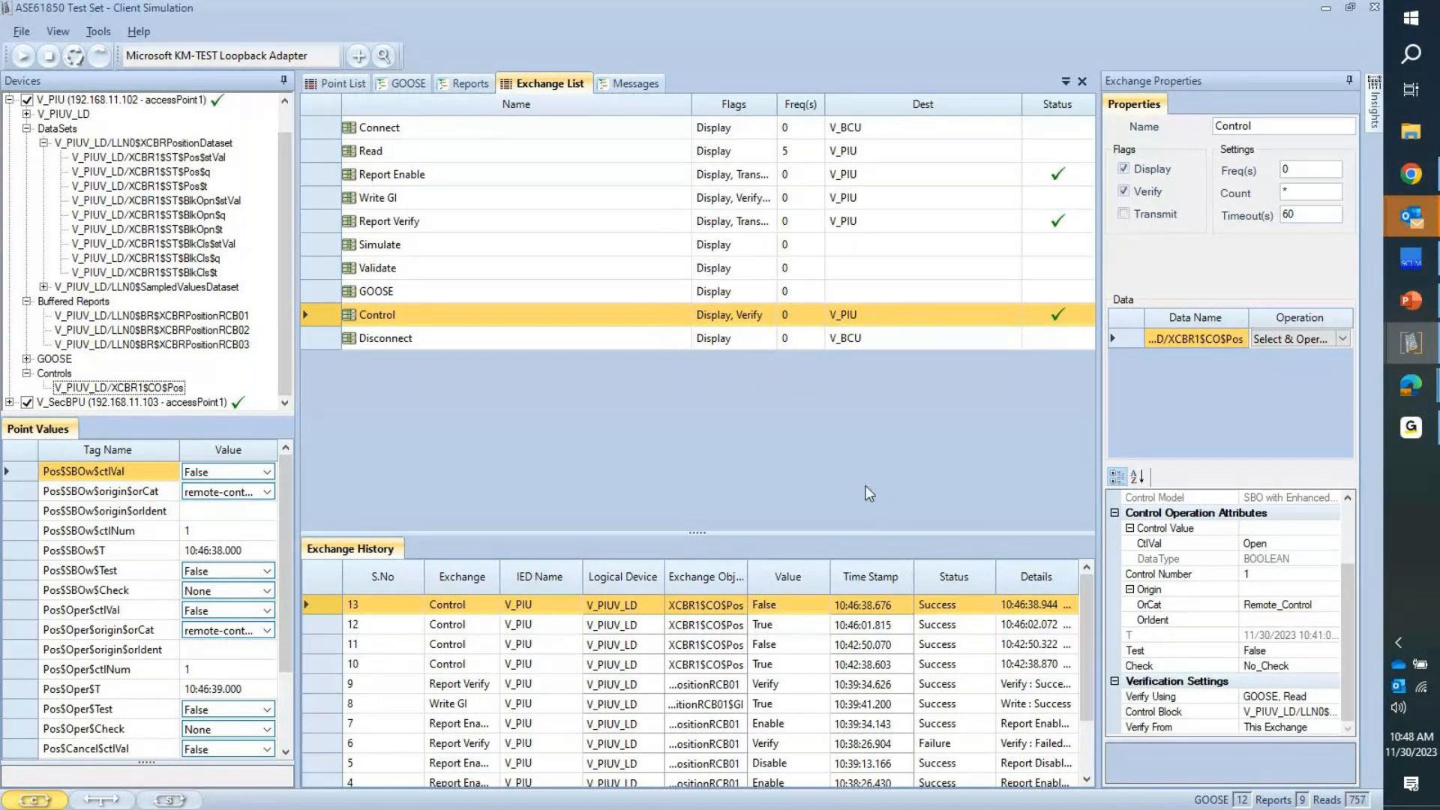
Step: Switch to the Server Simulation window, maximize it, and assign V_PIUV_LD/XCBR1$ST$Pos$stVal to the Simulate exchange
click(1324, 11)
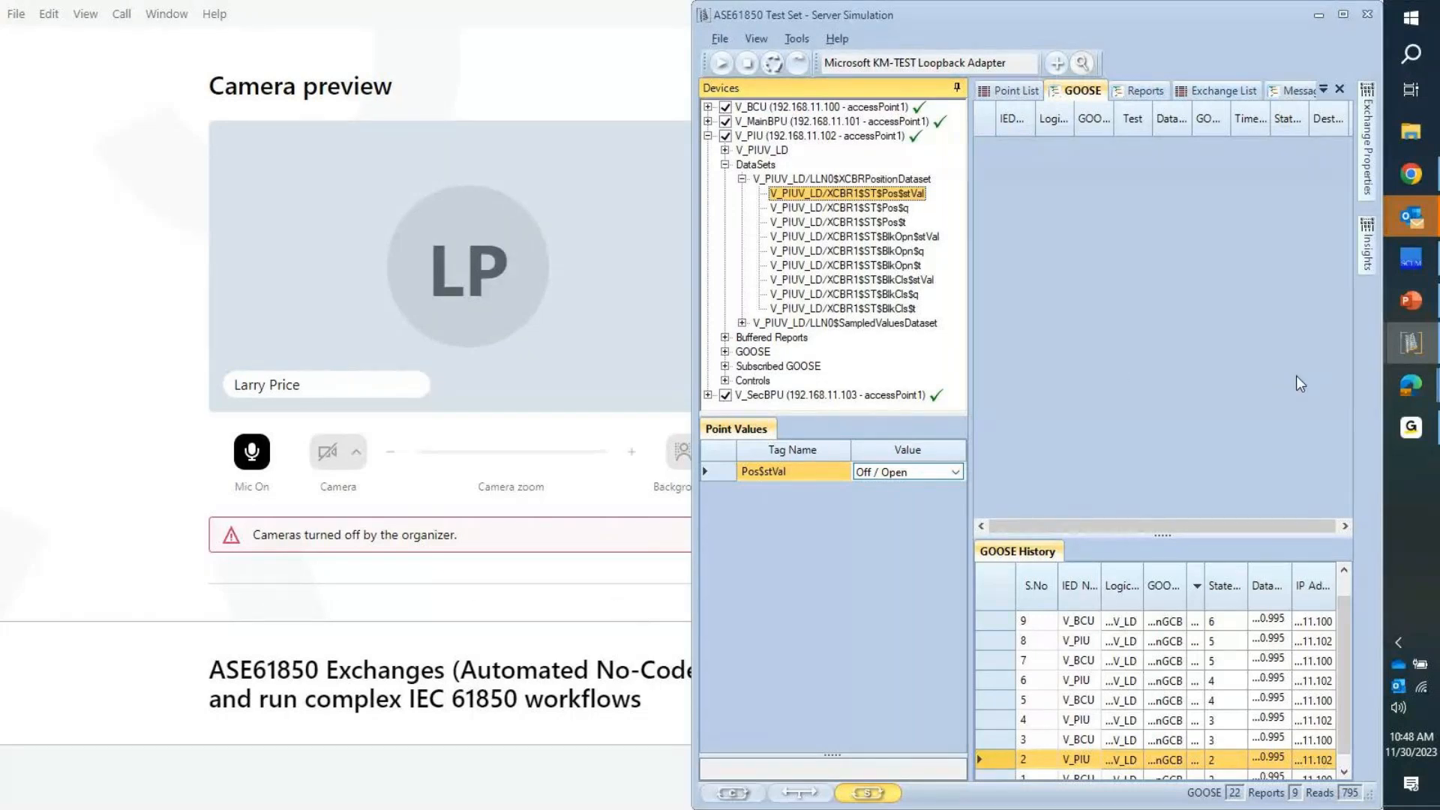
click(1343, 15)
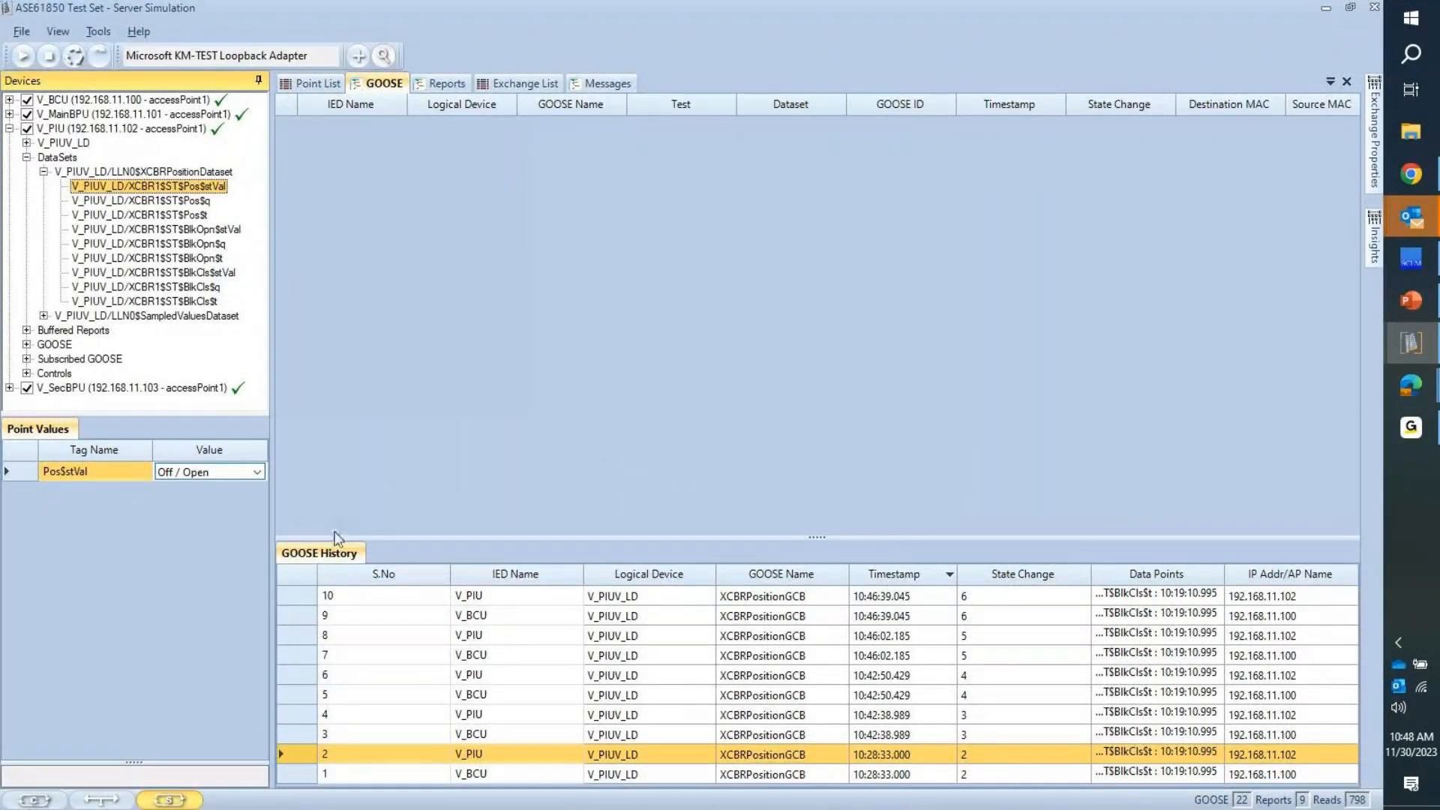
click(528, 83)
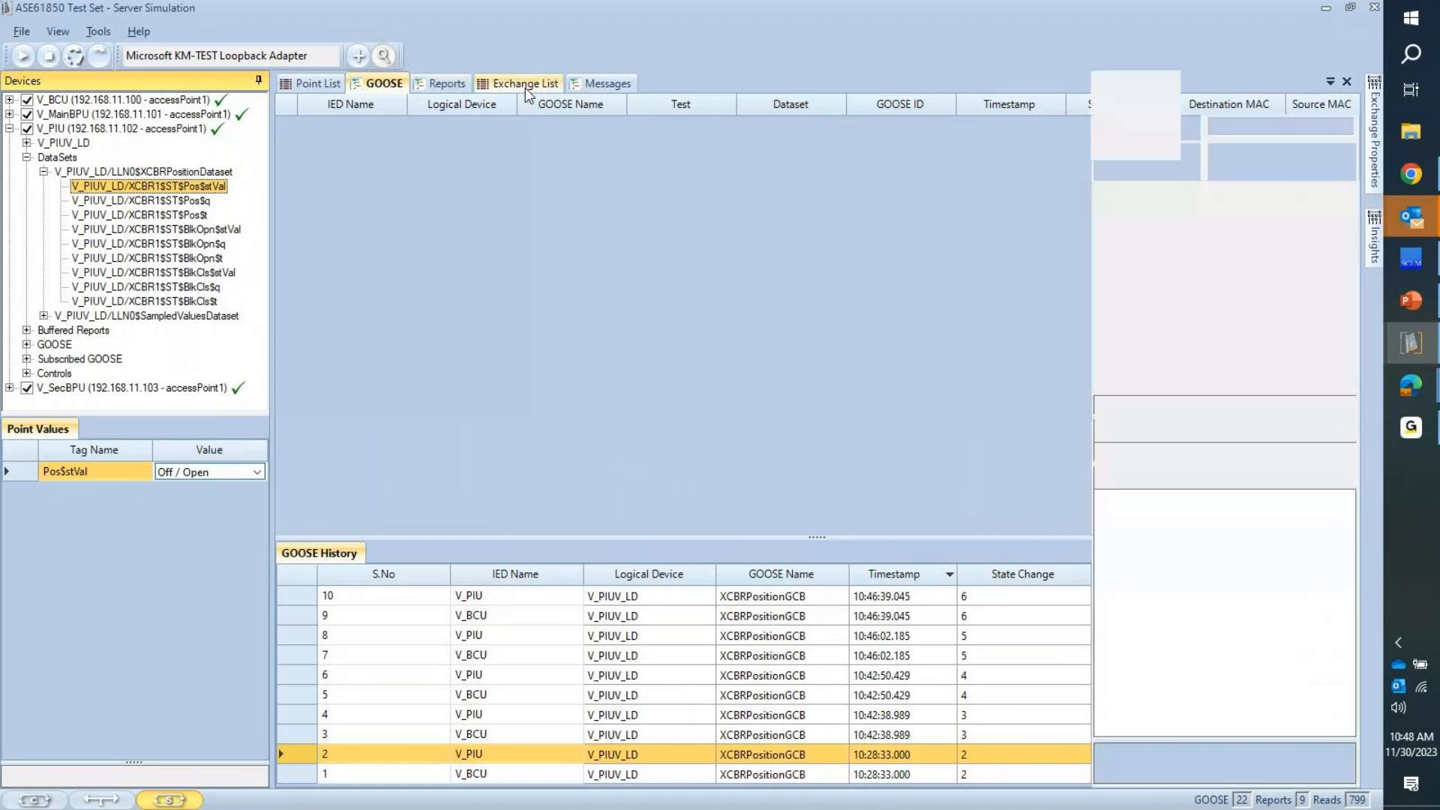
click(395, 198)
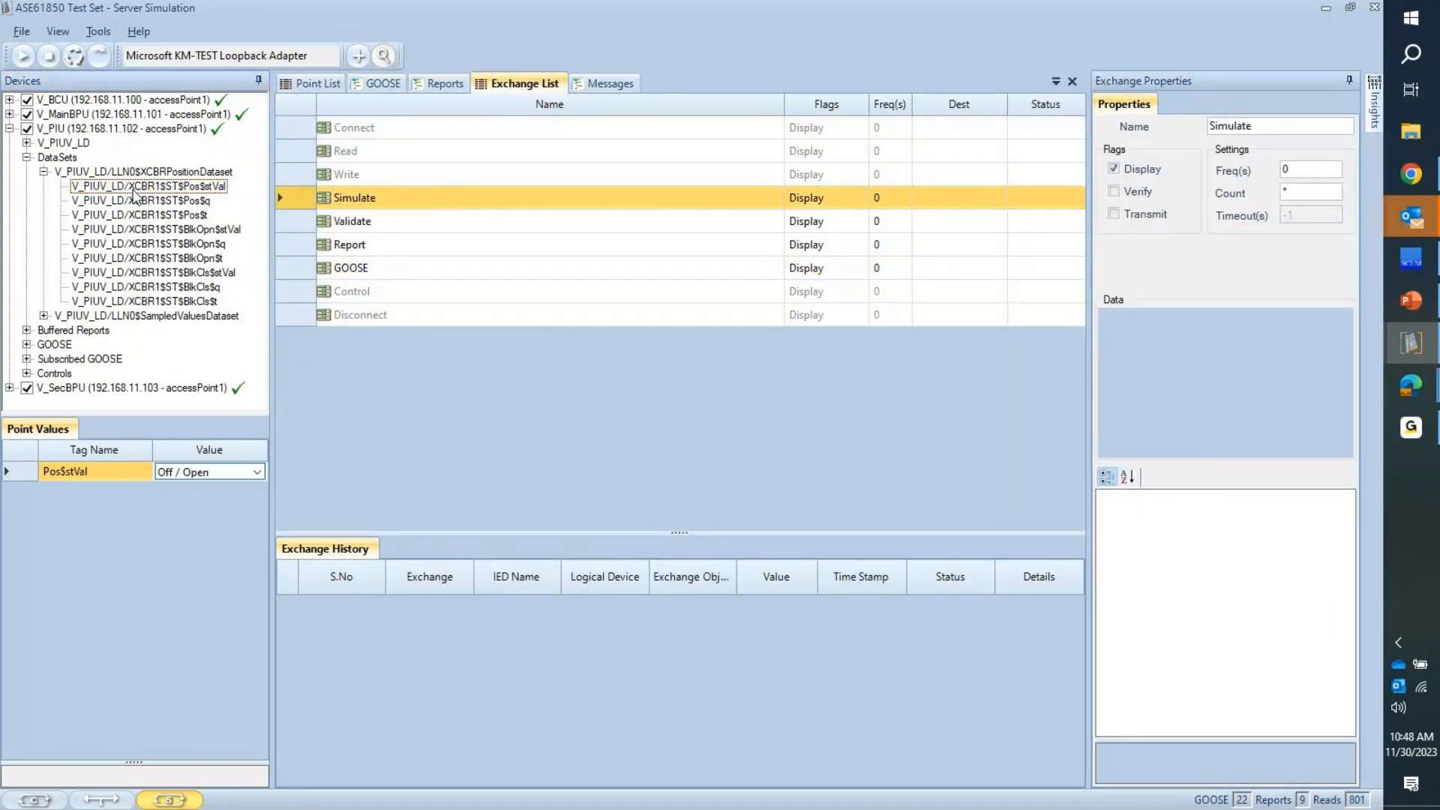
click(118, 189)
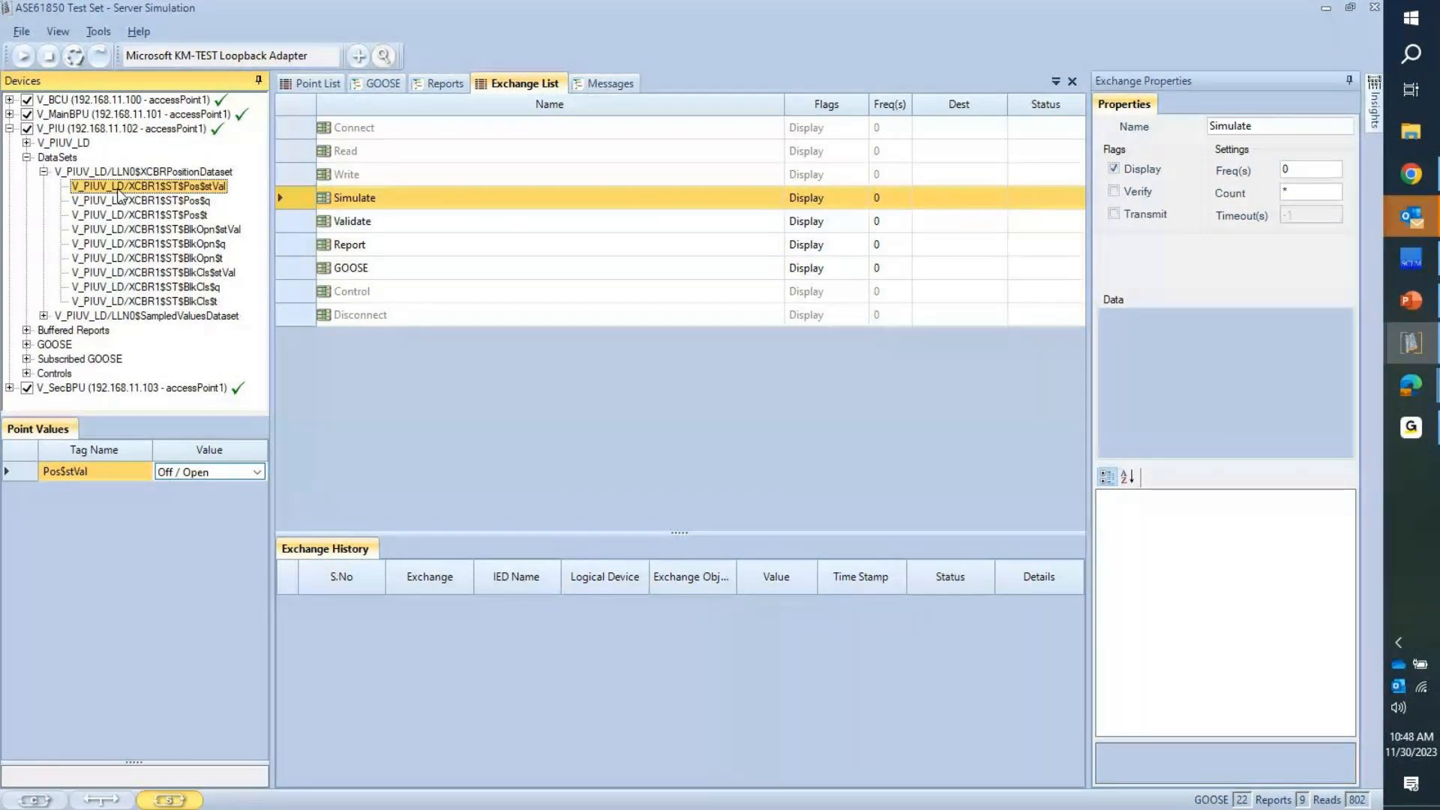
drag(114, 192, 400, 207)
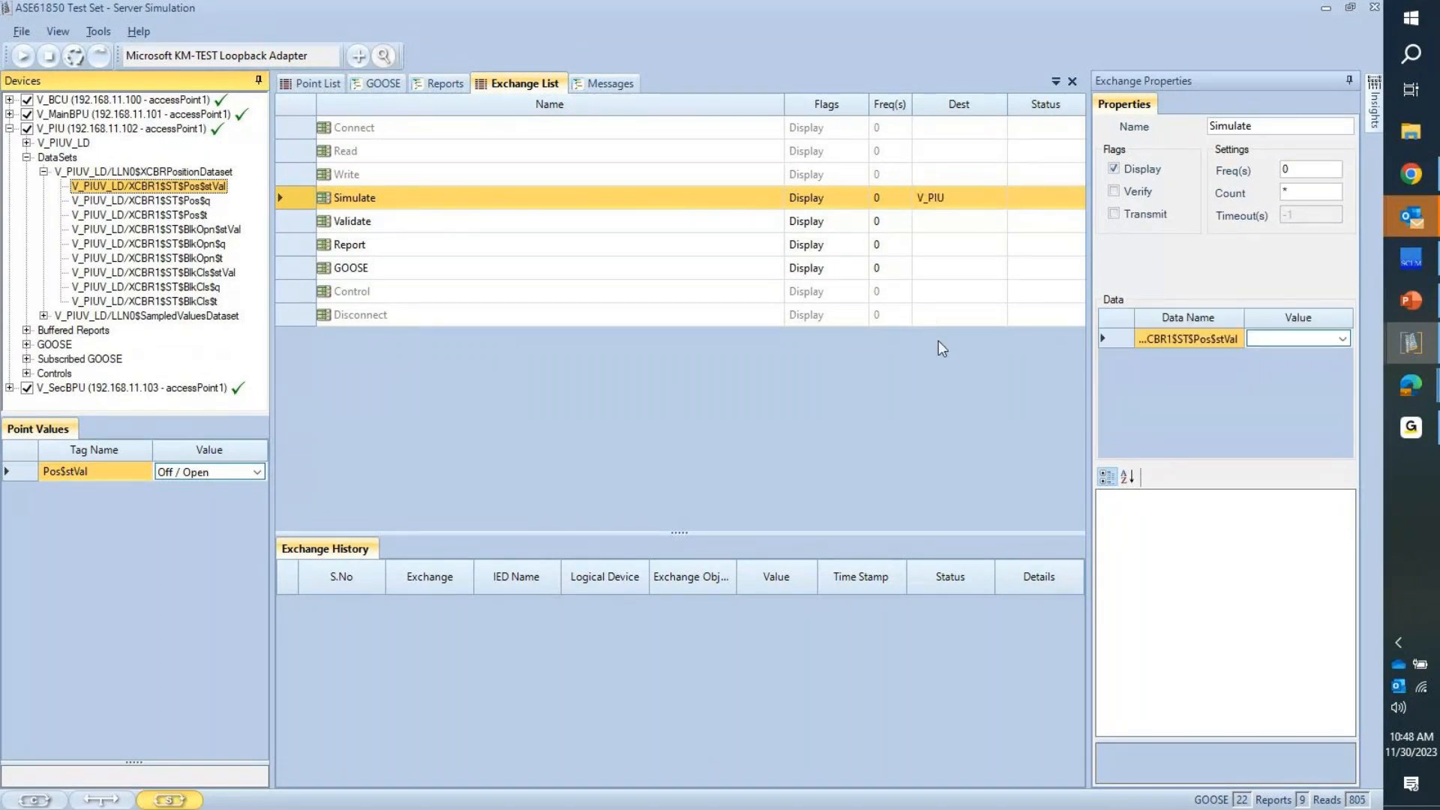
Step: Enable the Transmit flag for the Simulate exchange, set its multiple values to 01,10, and start the exchange run
click(1114, 214)
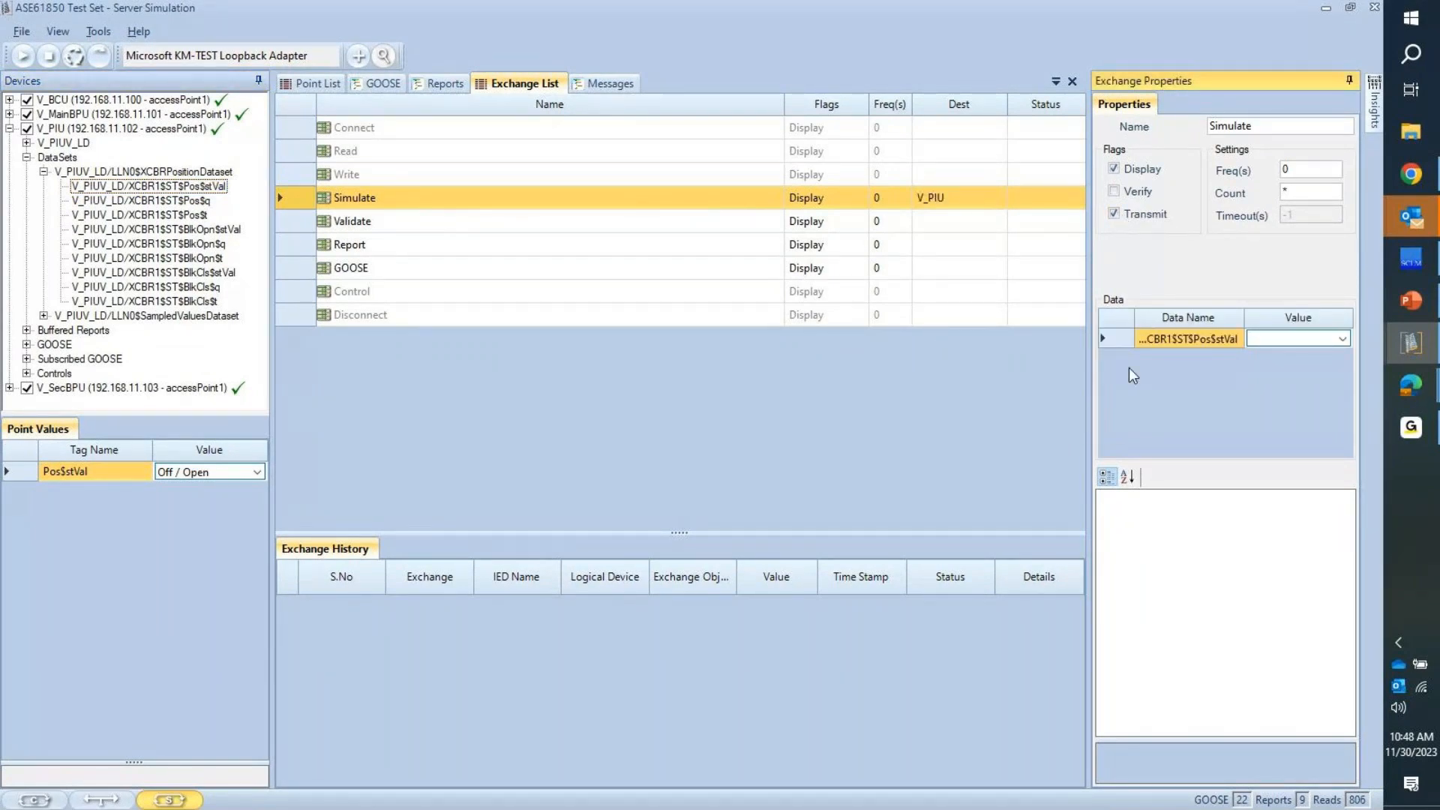
click(1341, 339)
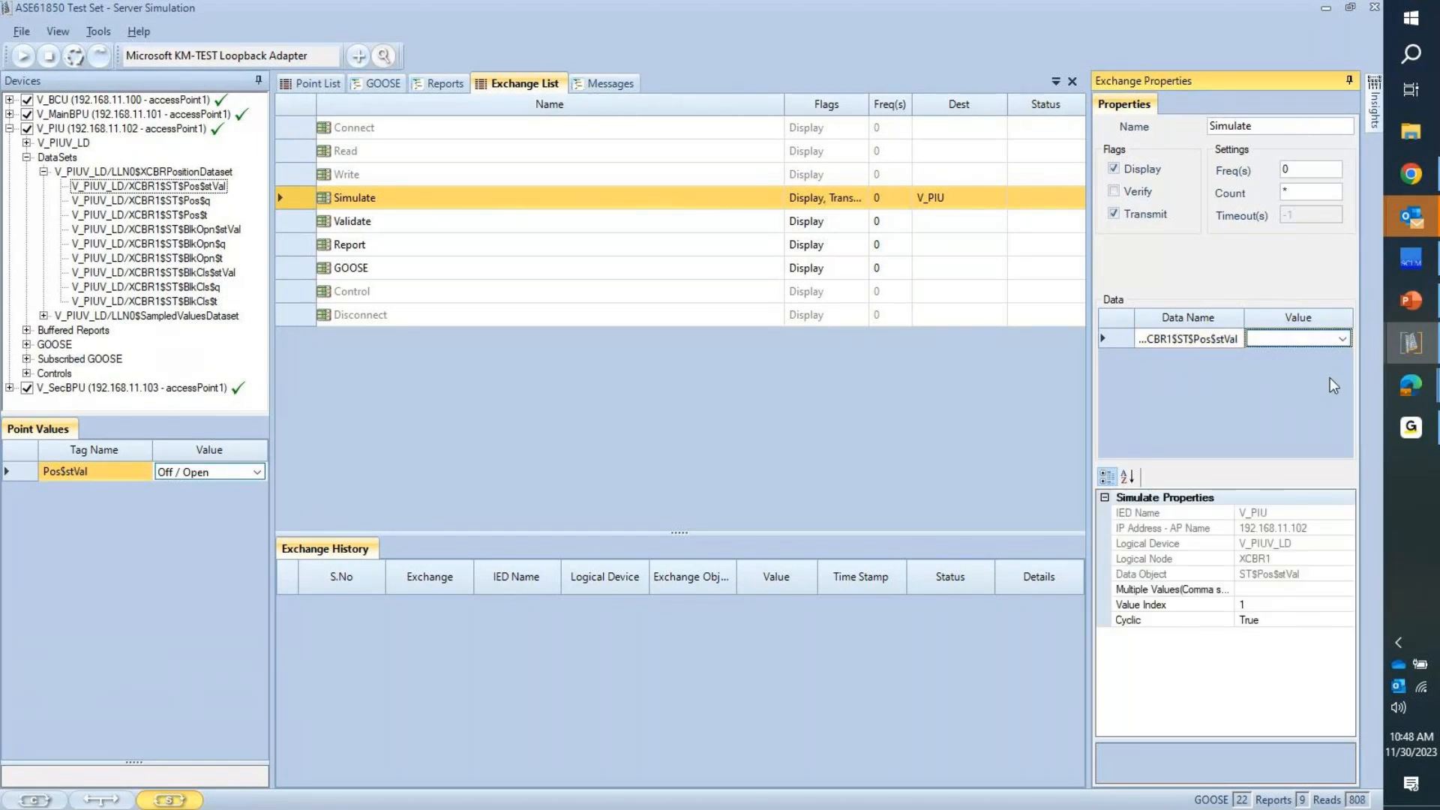
click(1341, 339)
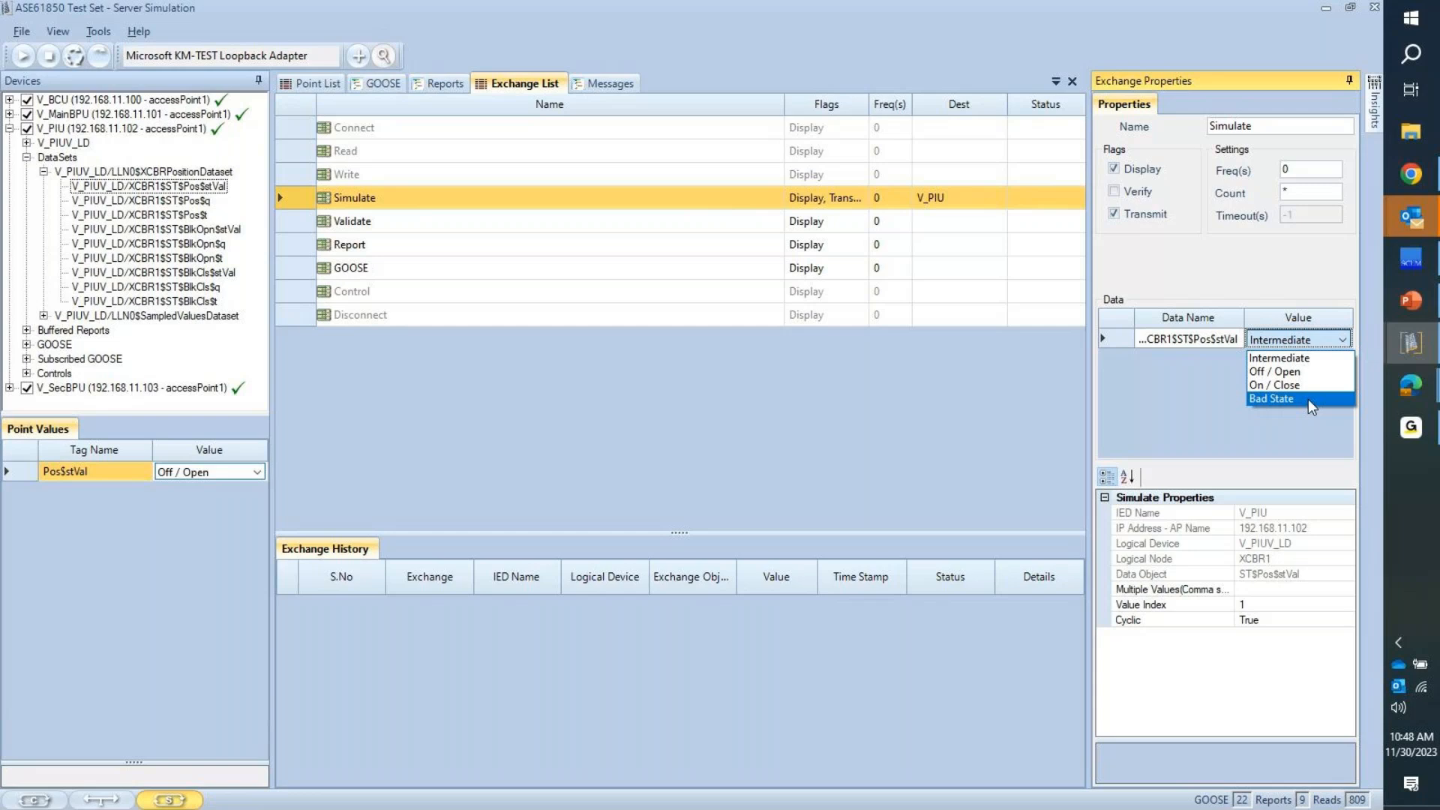
click(1195, 412)
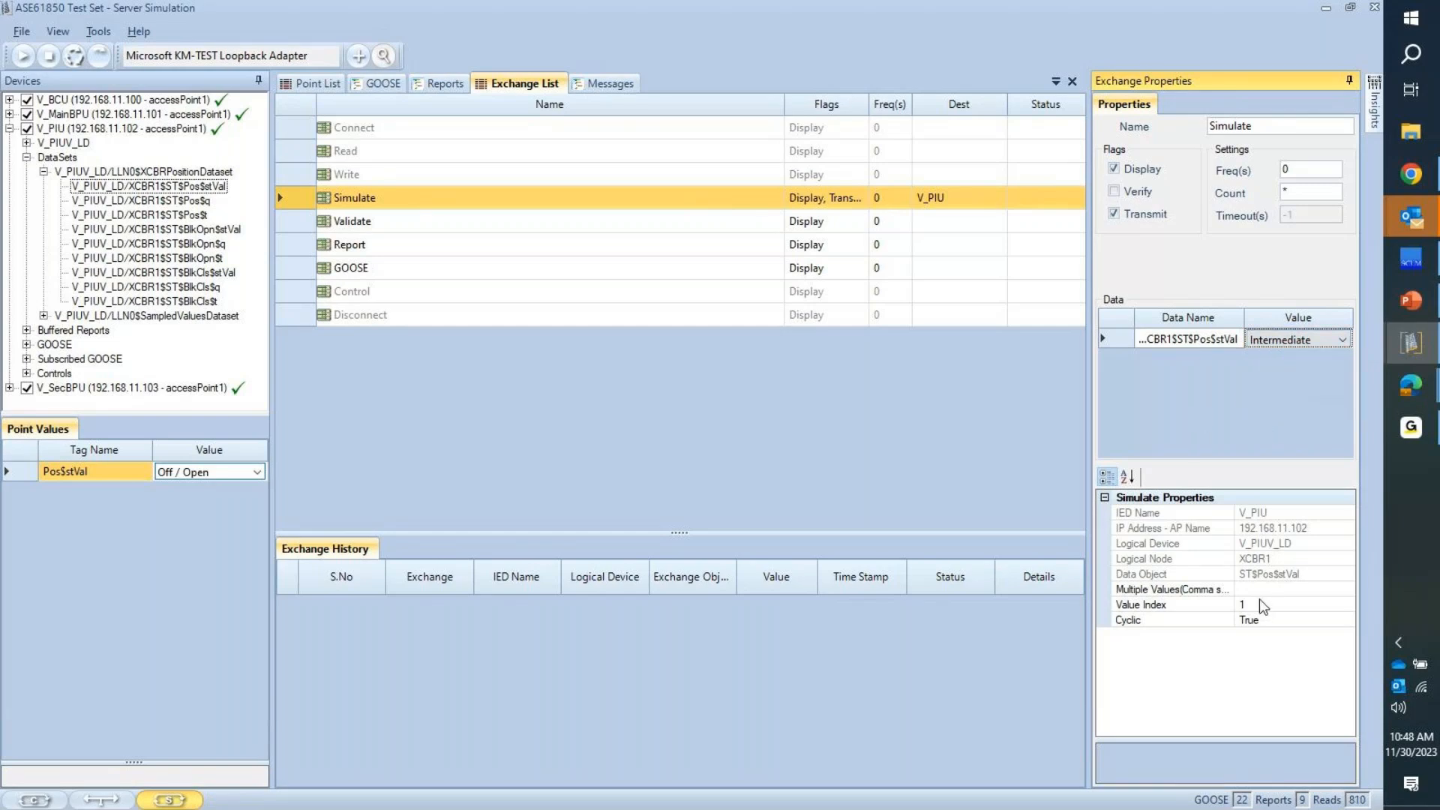
click(1262, 590)
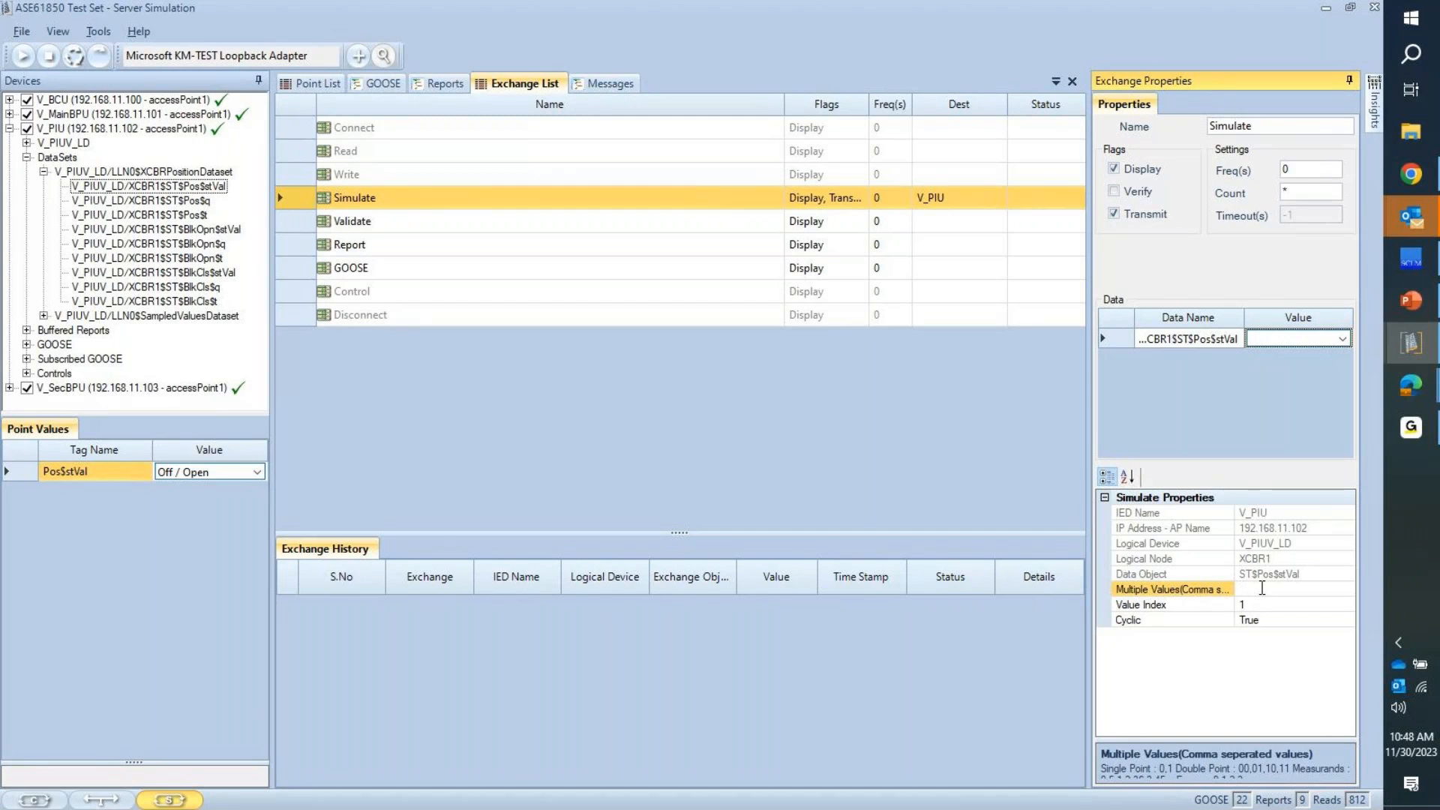
text(01,10)
click(22, 57)
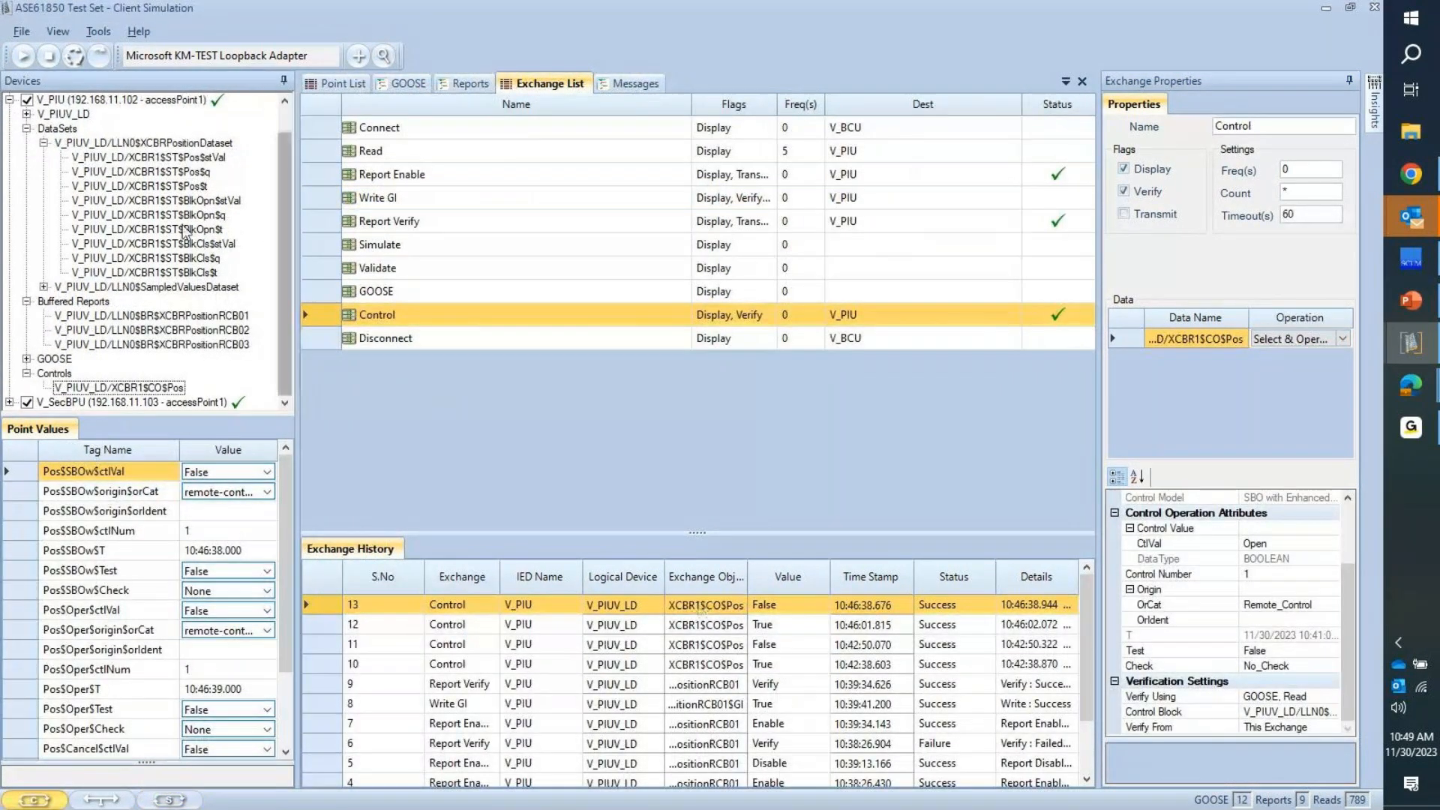
Step: In Client Simulation, remove the BlkOpn$stVal data from the Read exchange and set its frequency to 10 s
click(440, 155)
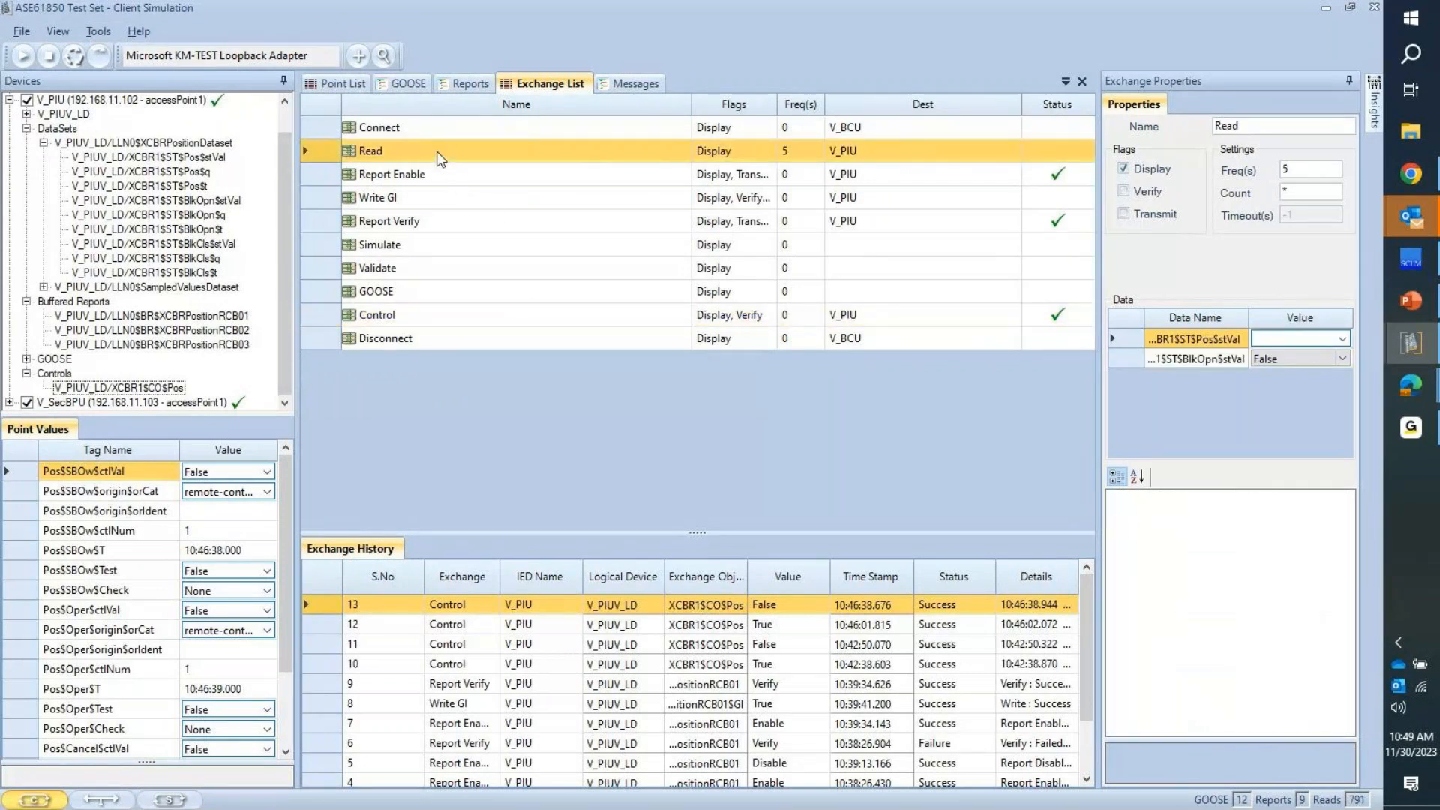
click(1133, 360)
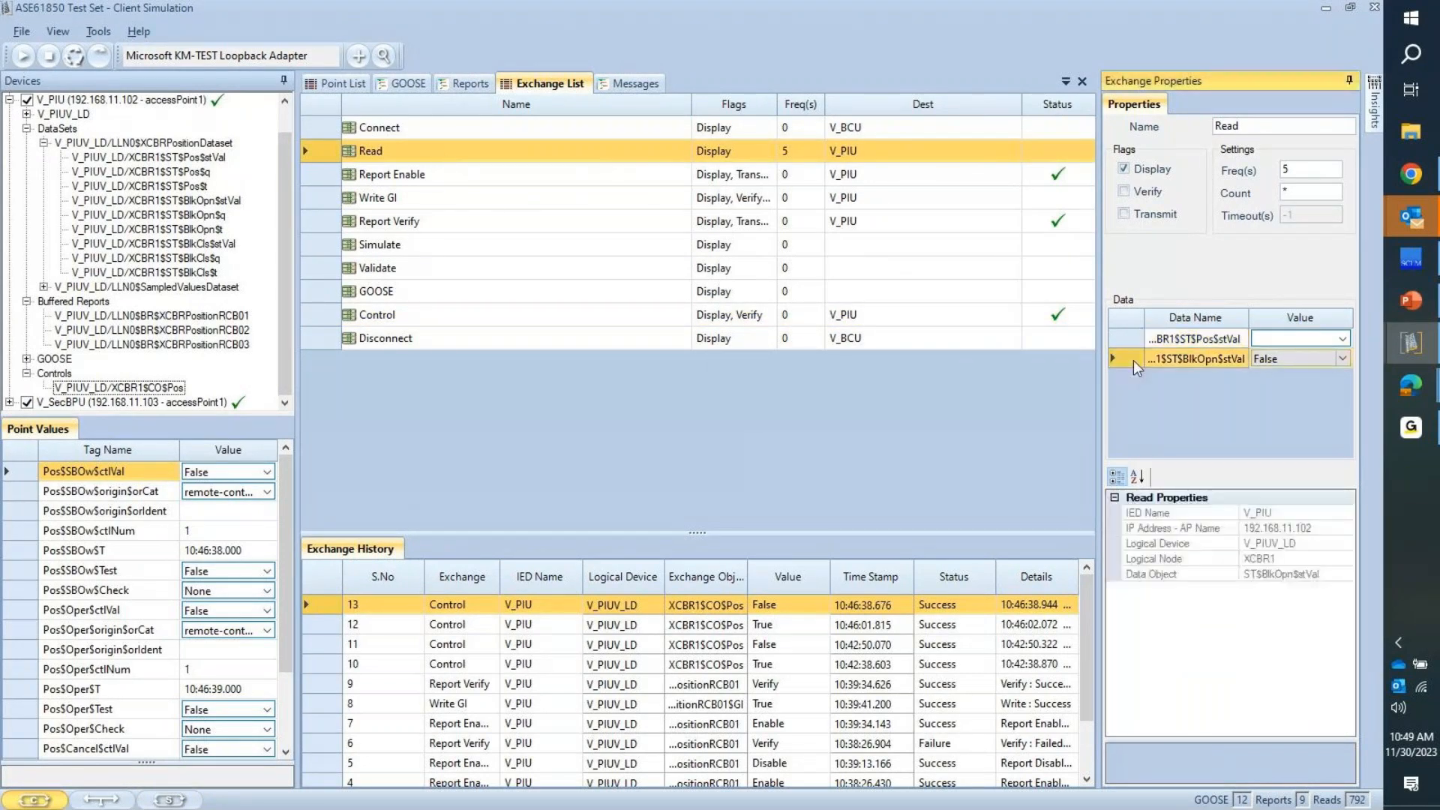
key(Delete)
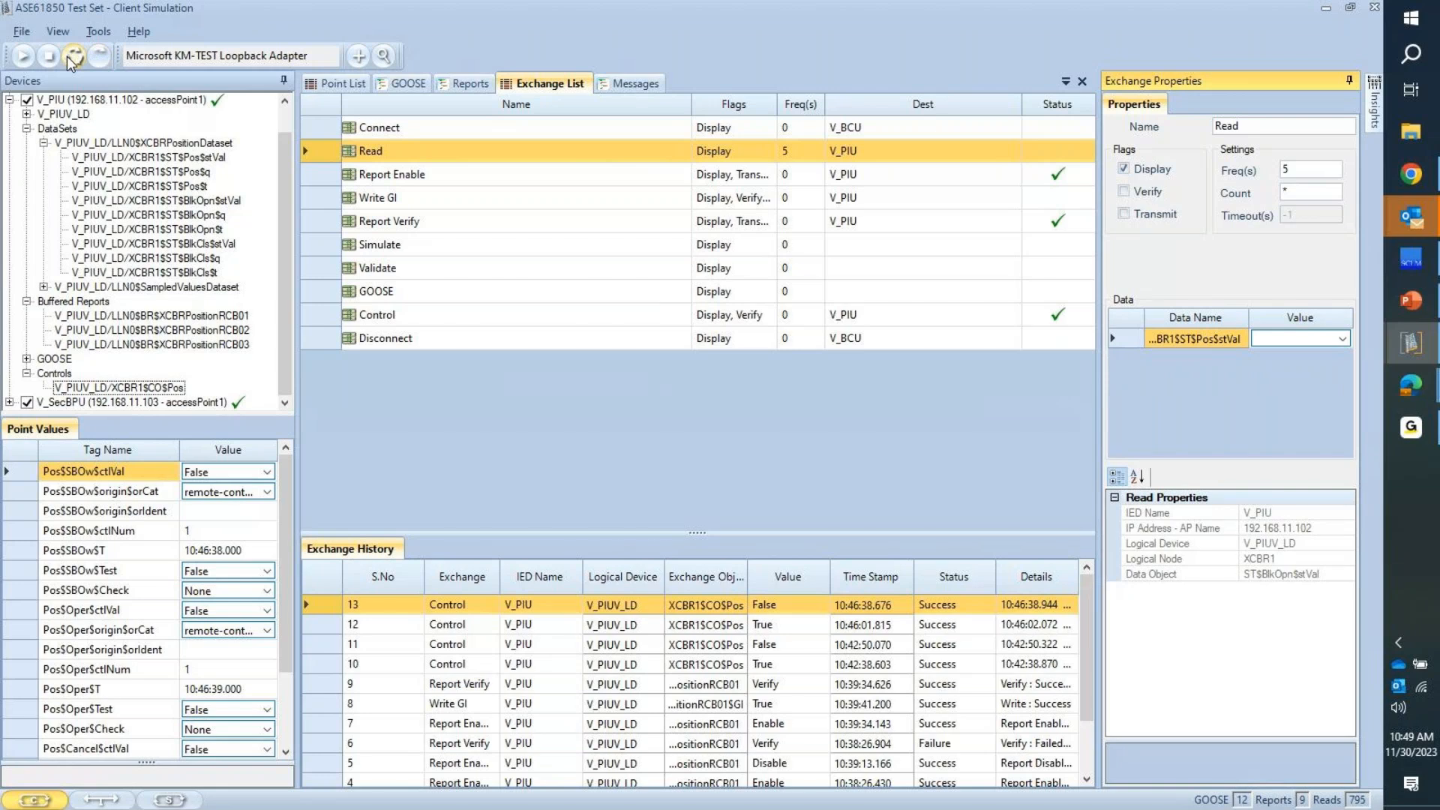
double_click(1285, 169)
text(10)
Step: Clear the exchange history and run the exchanges, restarting them with the Transmit flag enabled for the Read exchange
click(686, 671)
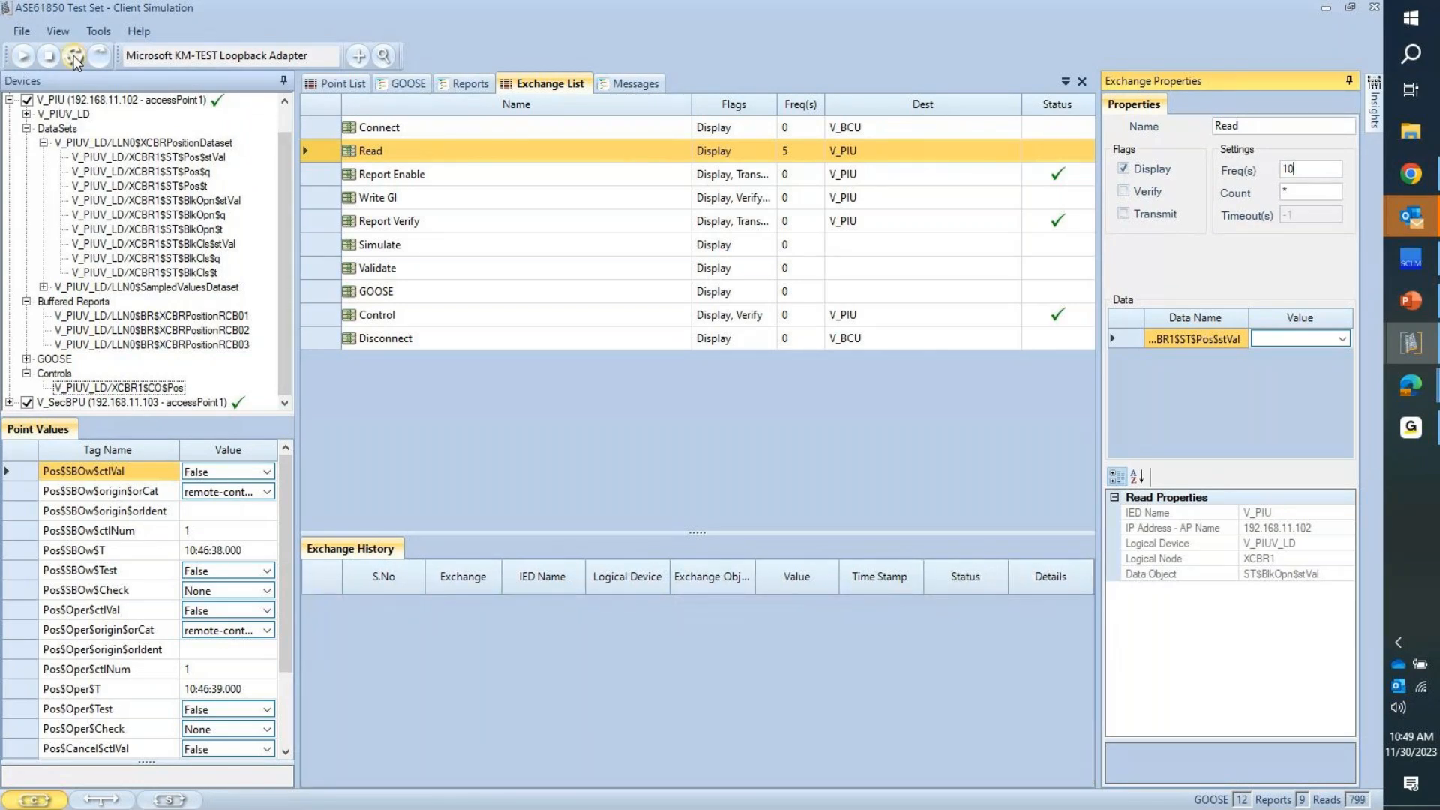
click(25, 56)
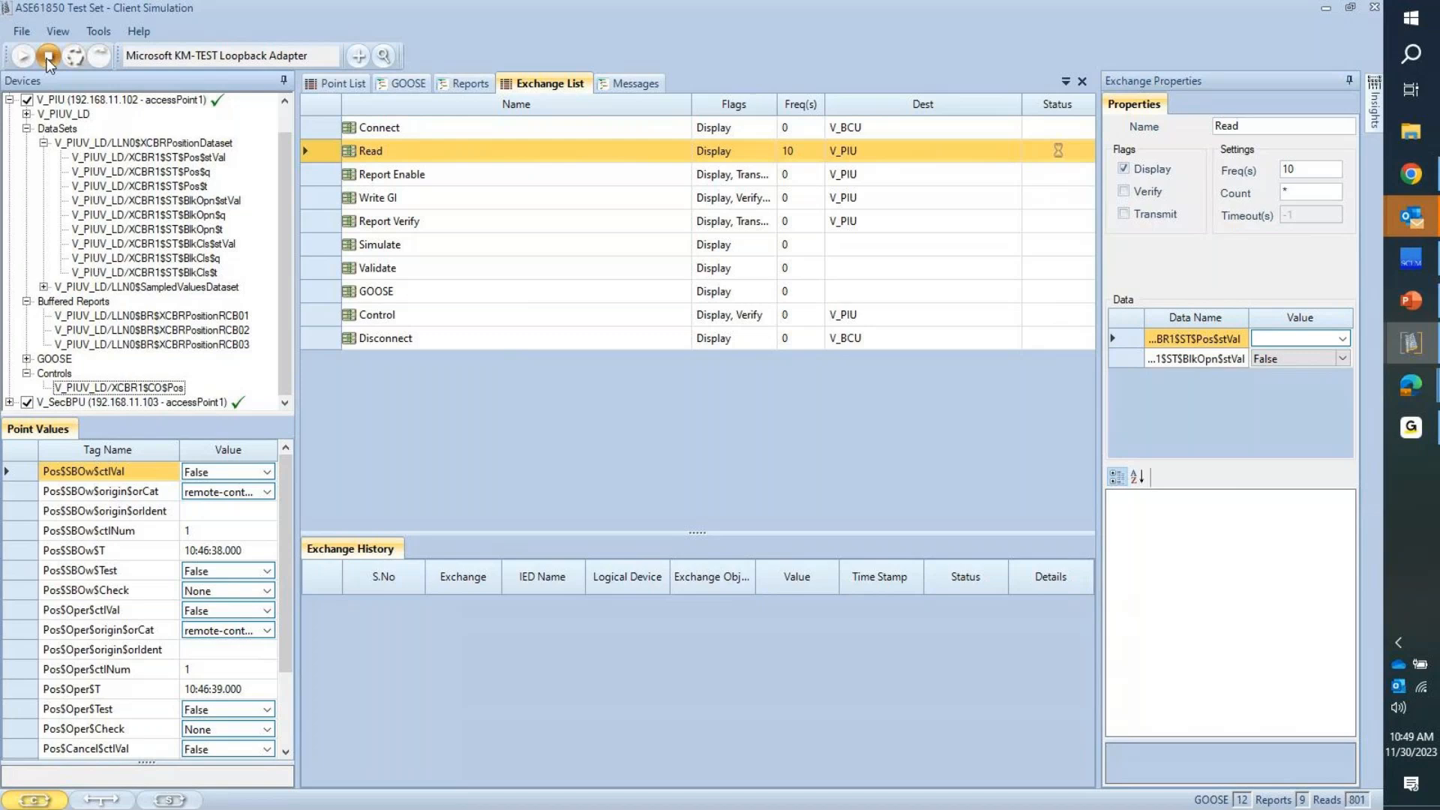
click(53, 60)
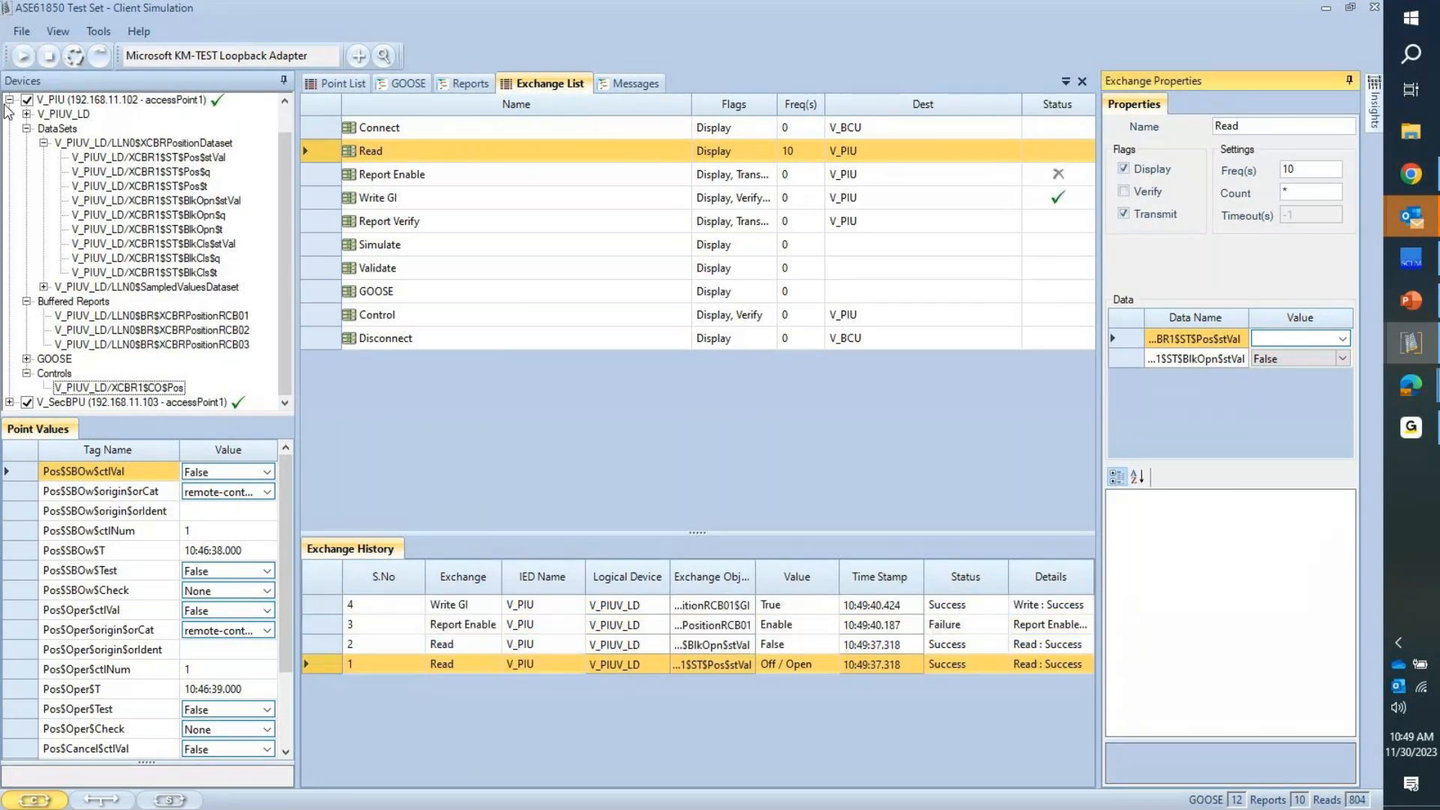
click(32, 57)
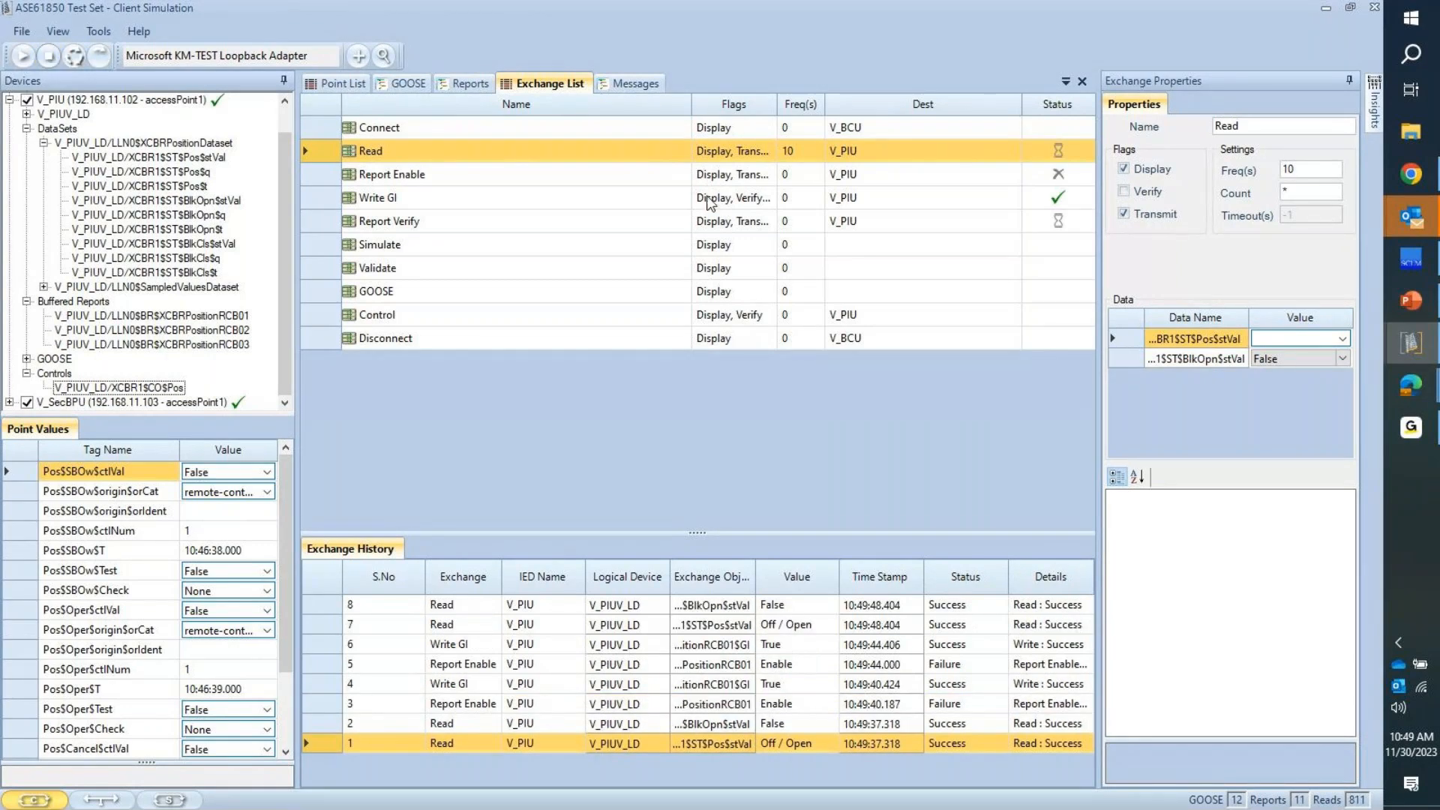
Step: Disable the Transmit flag for the Report Enable exchange and the Verify flag for the Write GI exchange
click(725, 177)
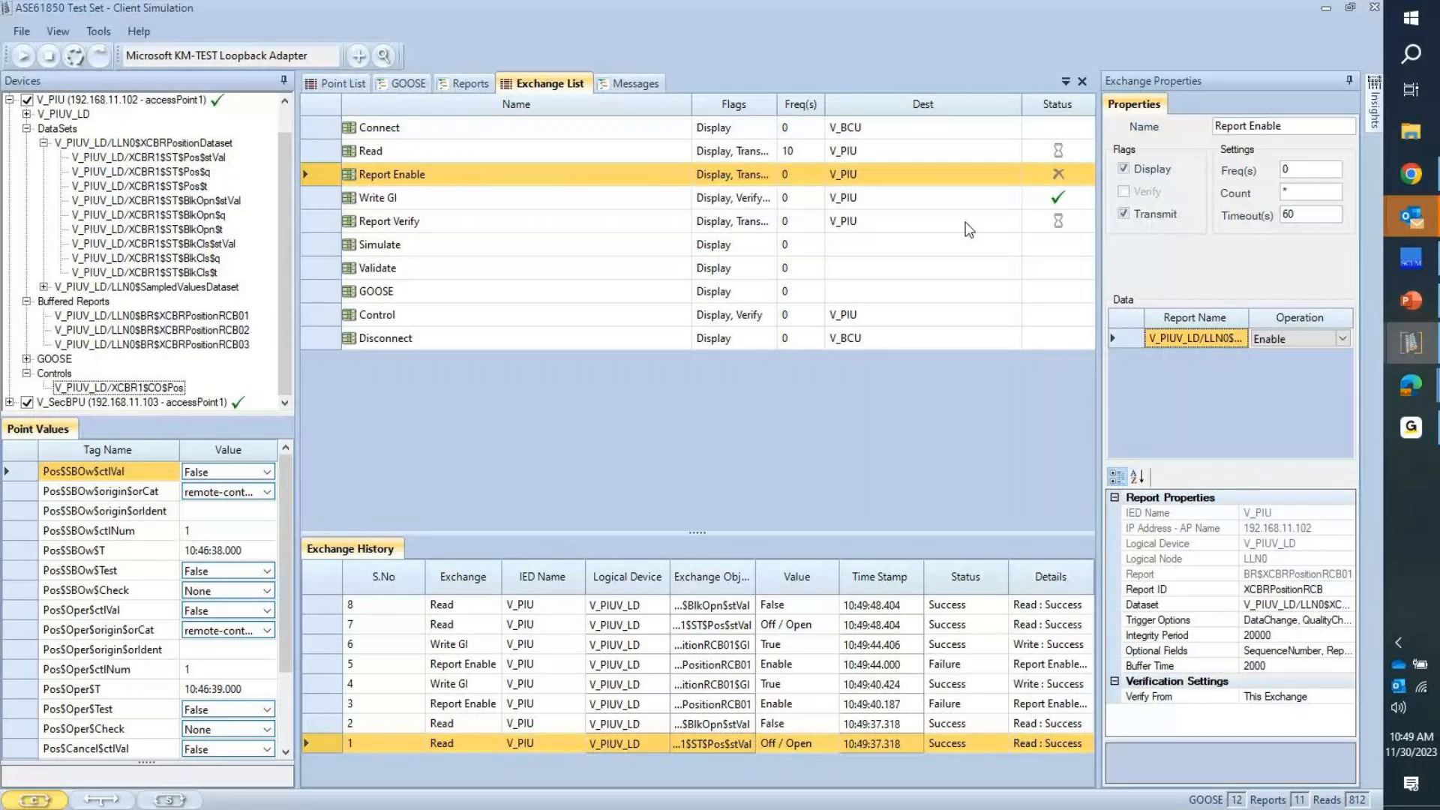
click(1123, 214)
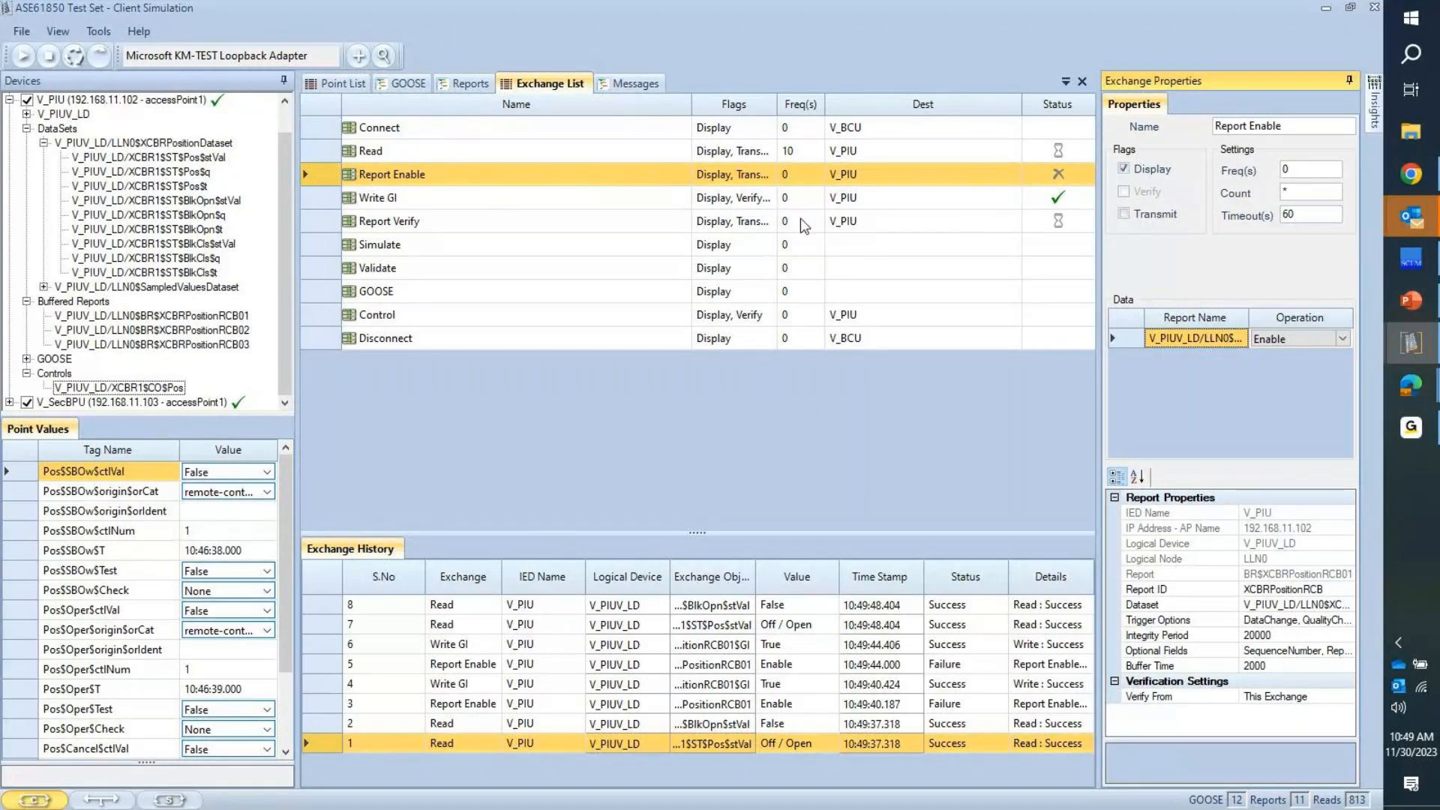
click(644, 202)
click(601, 224)
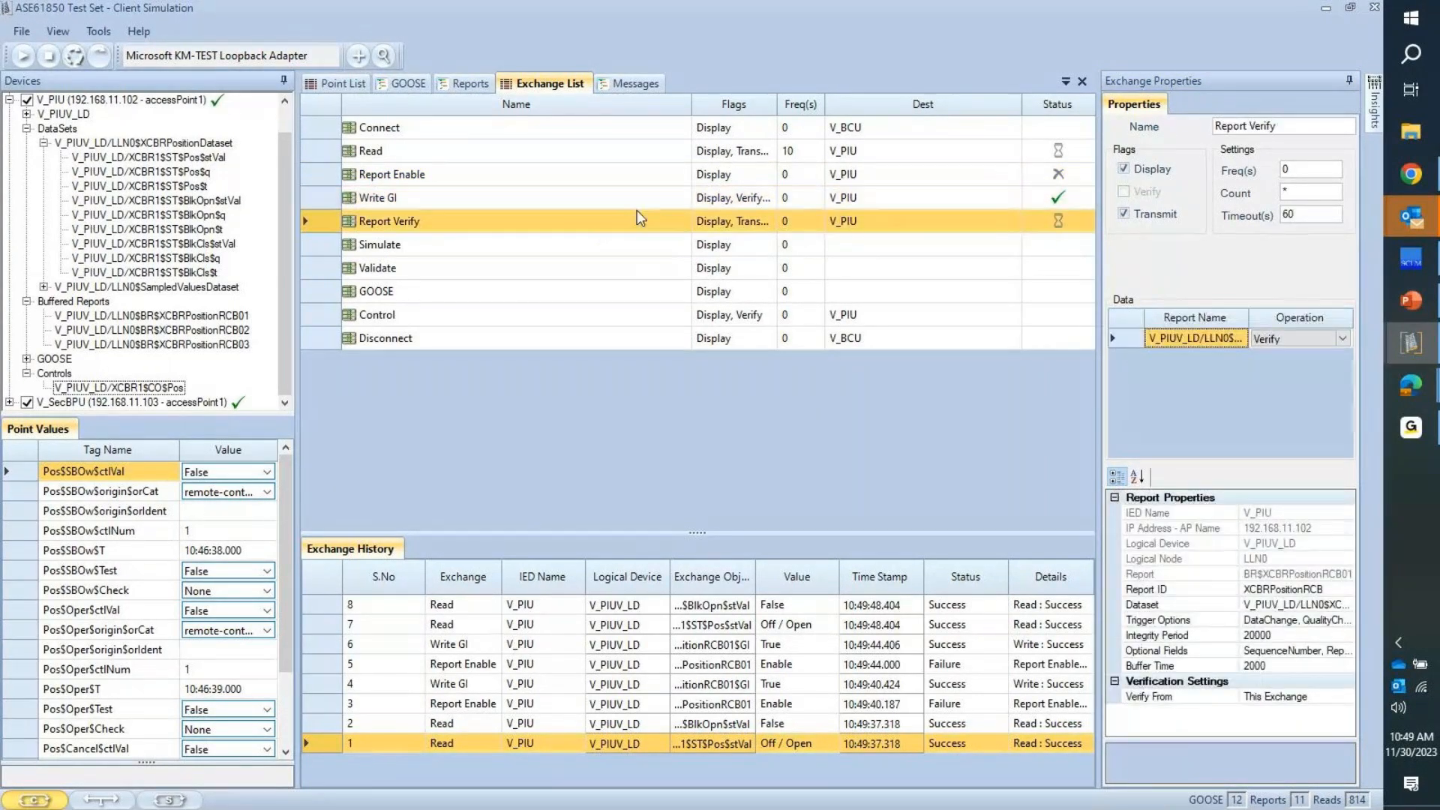
click(637, 204)
click(1125, 192)
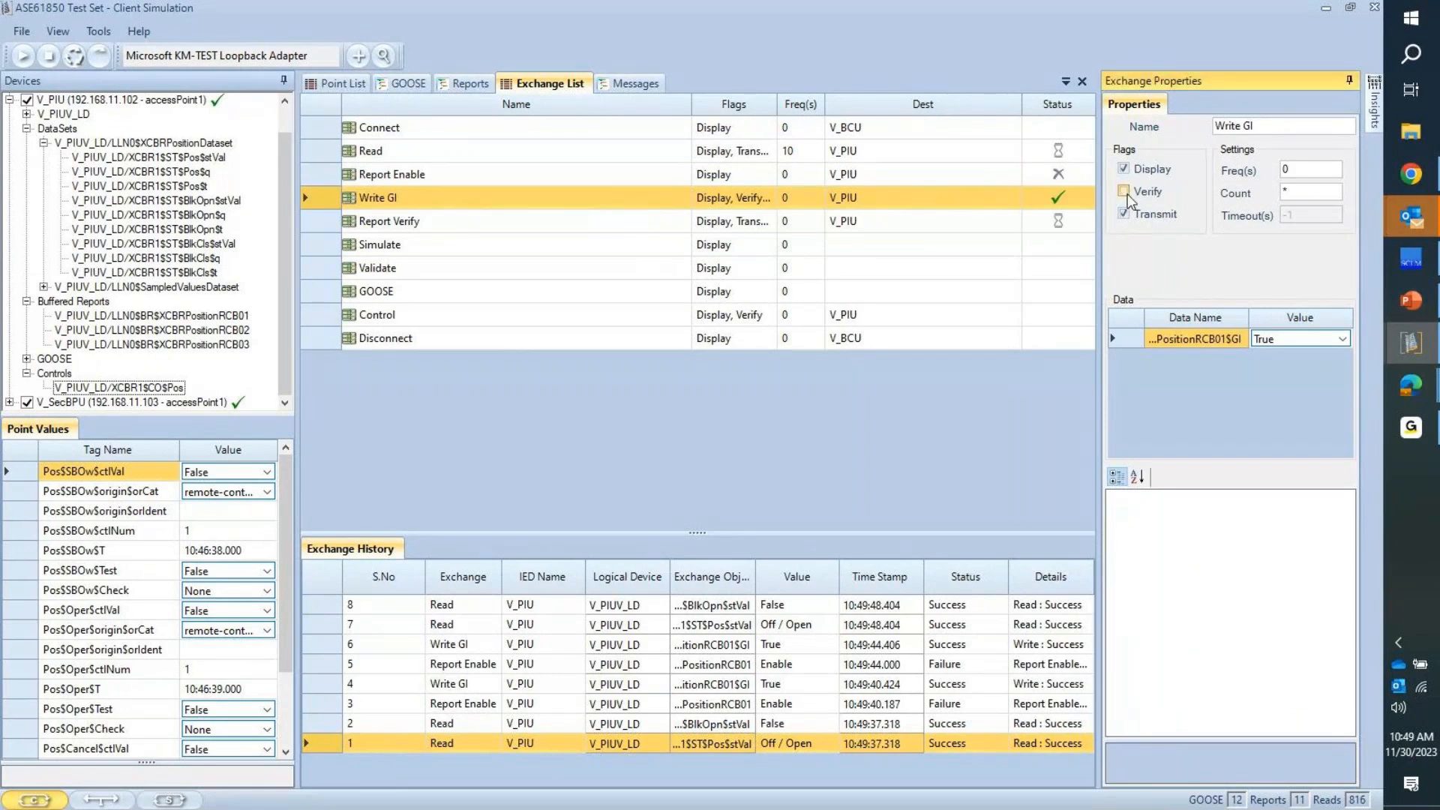
Step: Disable the Transmit flag for the Write GI and Report Verify exchanges
click(1125, 214)
click(651, 221)
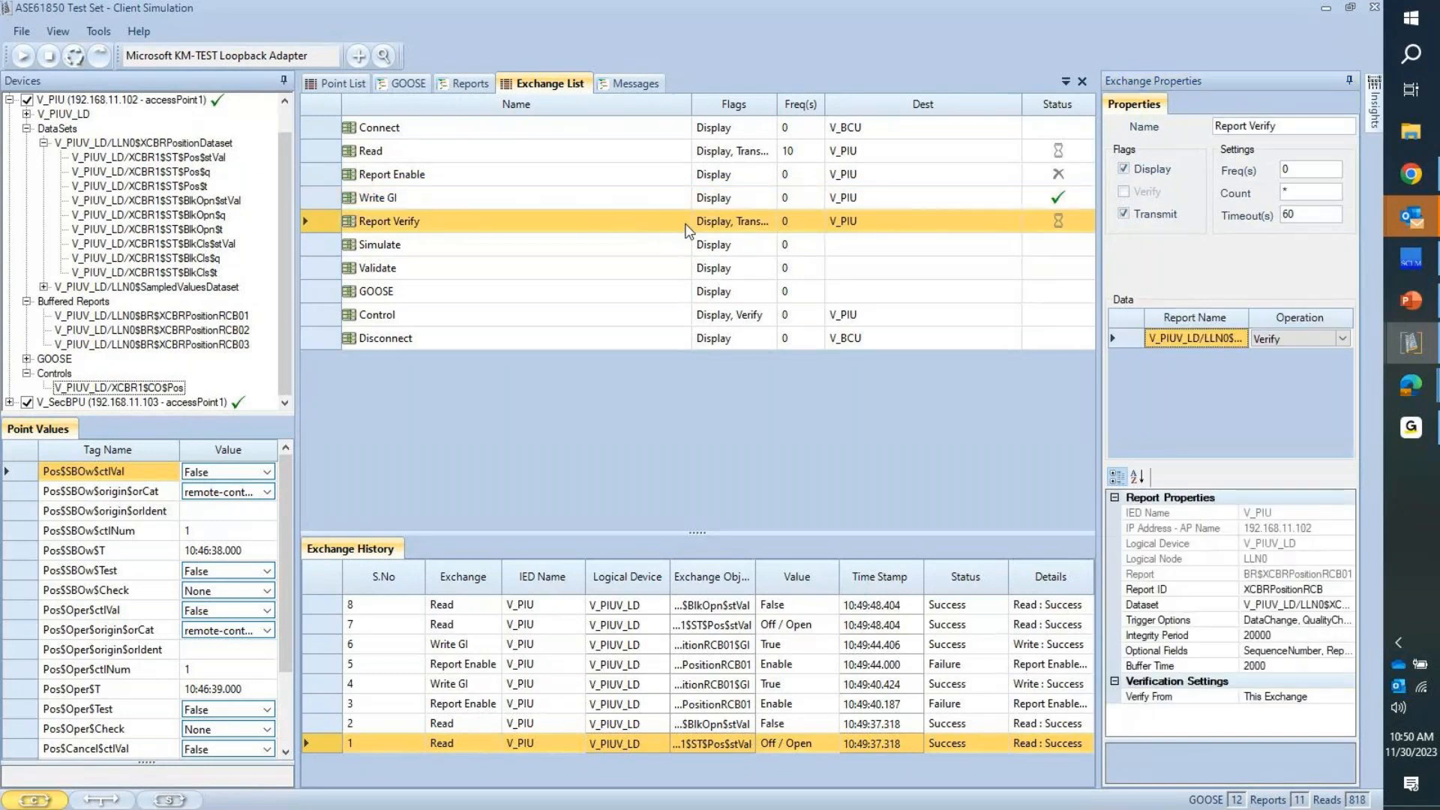
click(1123, 214)
Step: Try to remove the BlkOpn$stVal data from the Read exchange
click(562, 153)
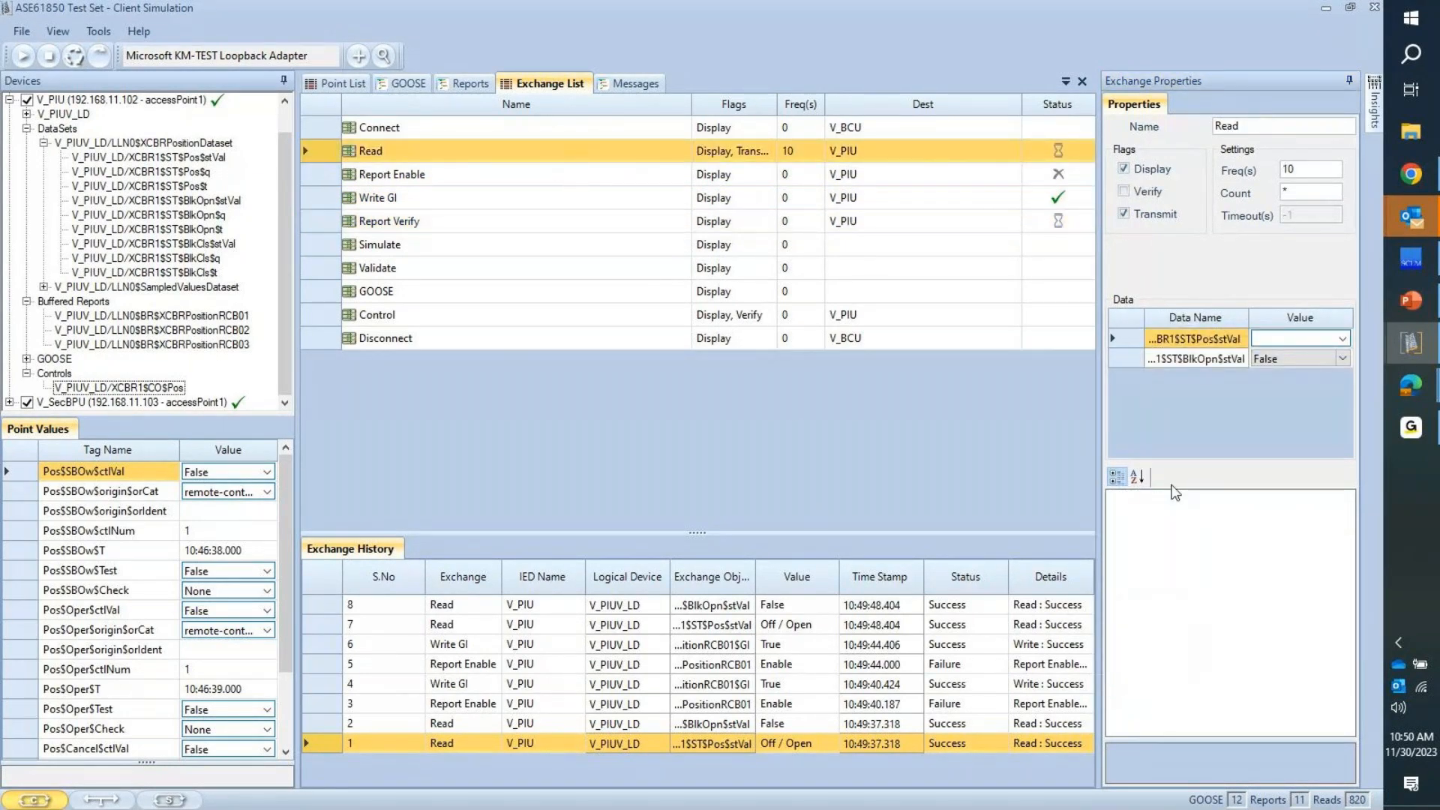
click(1127, 359)
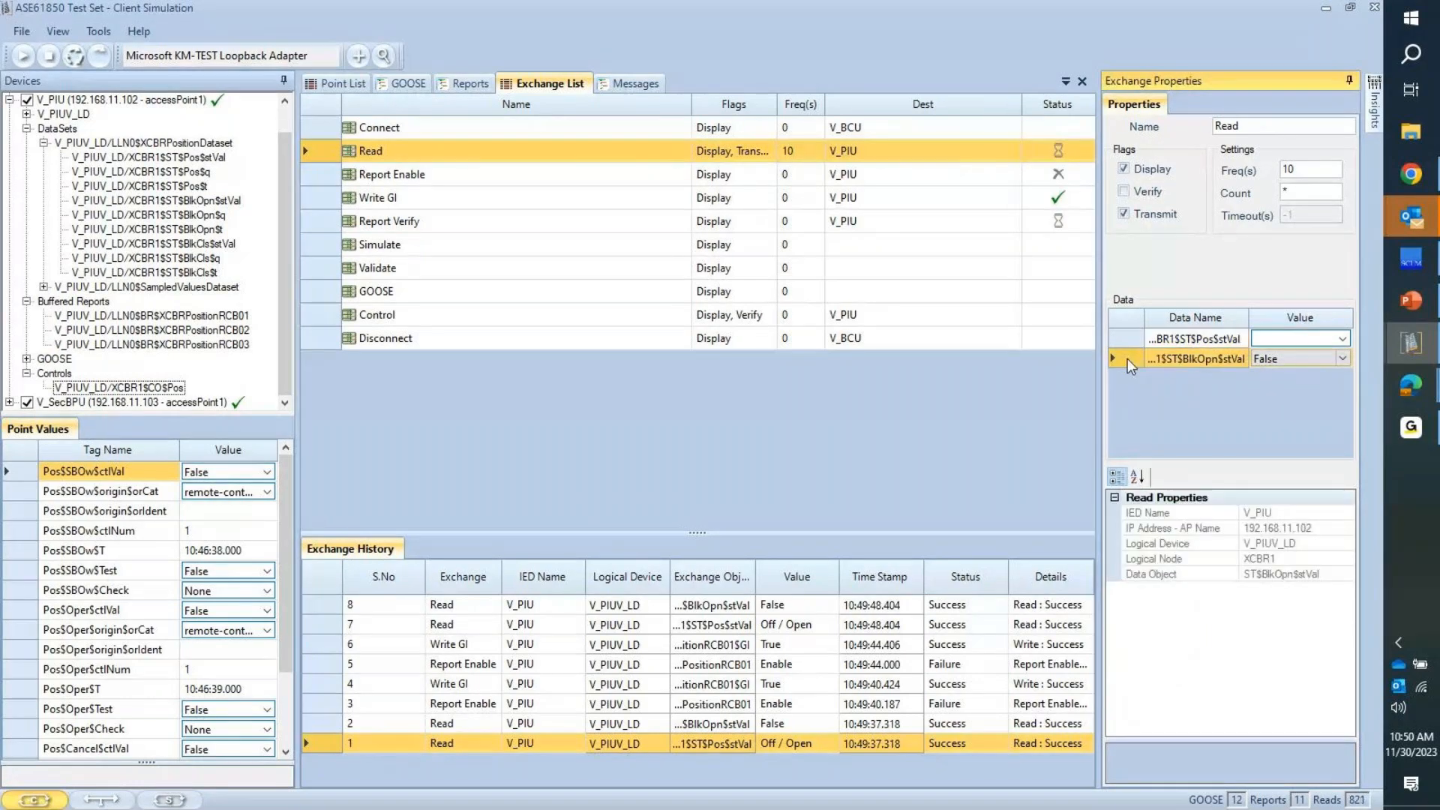
key(Delete)
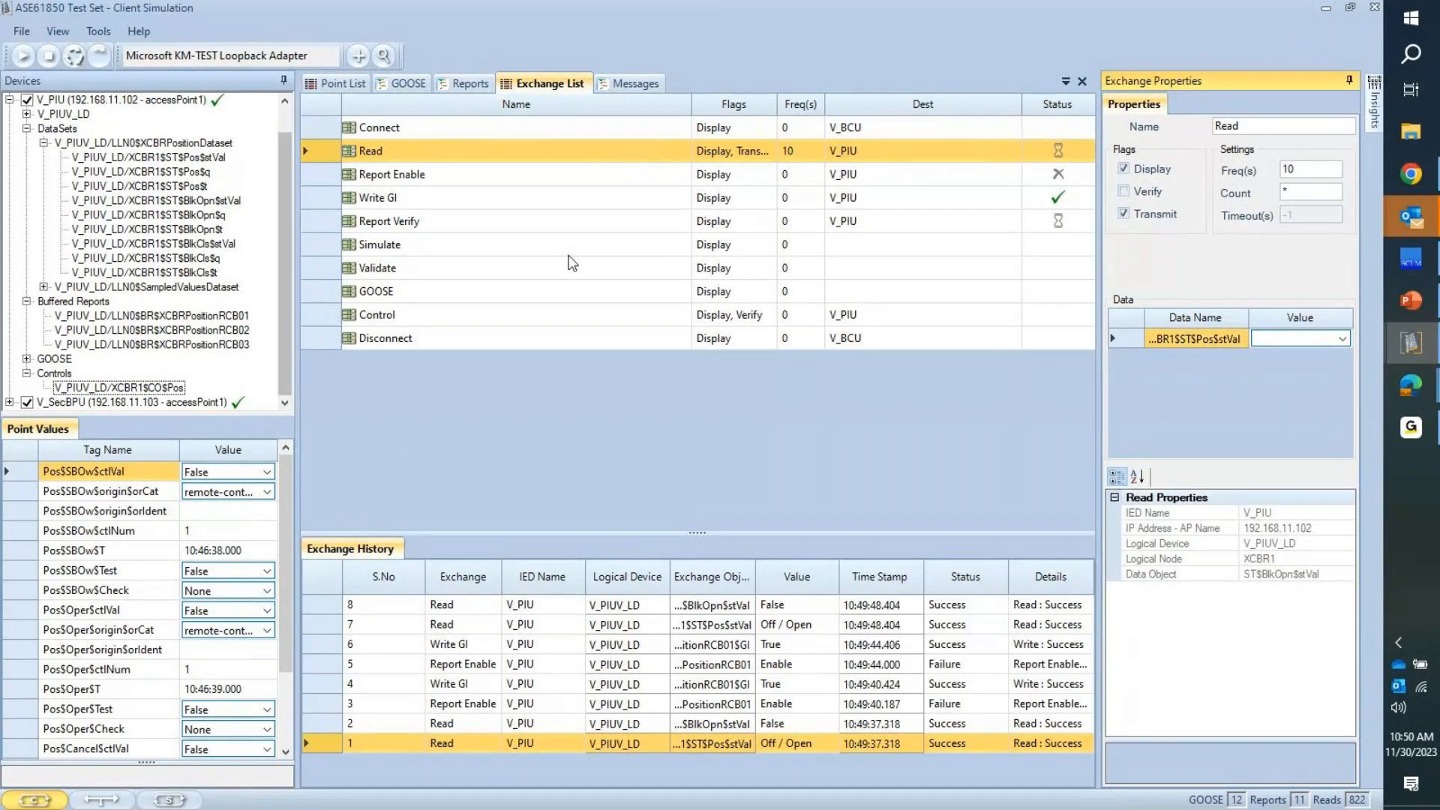
click(574, 199)
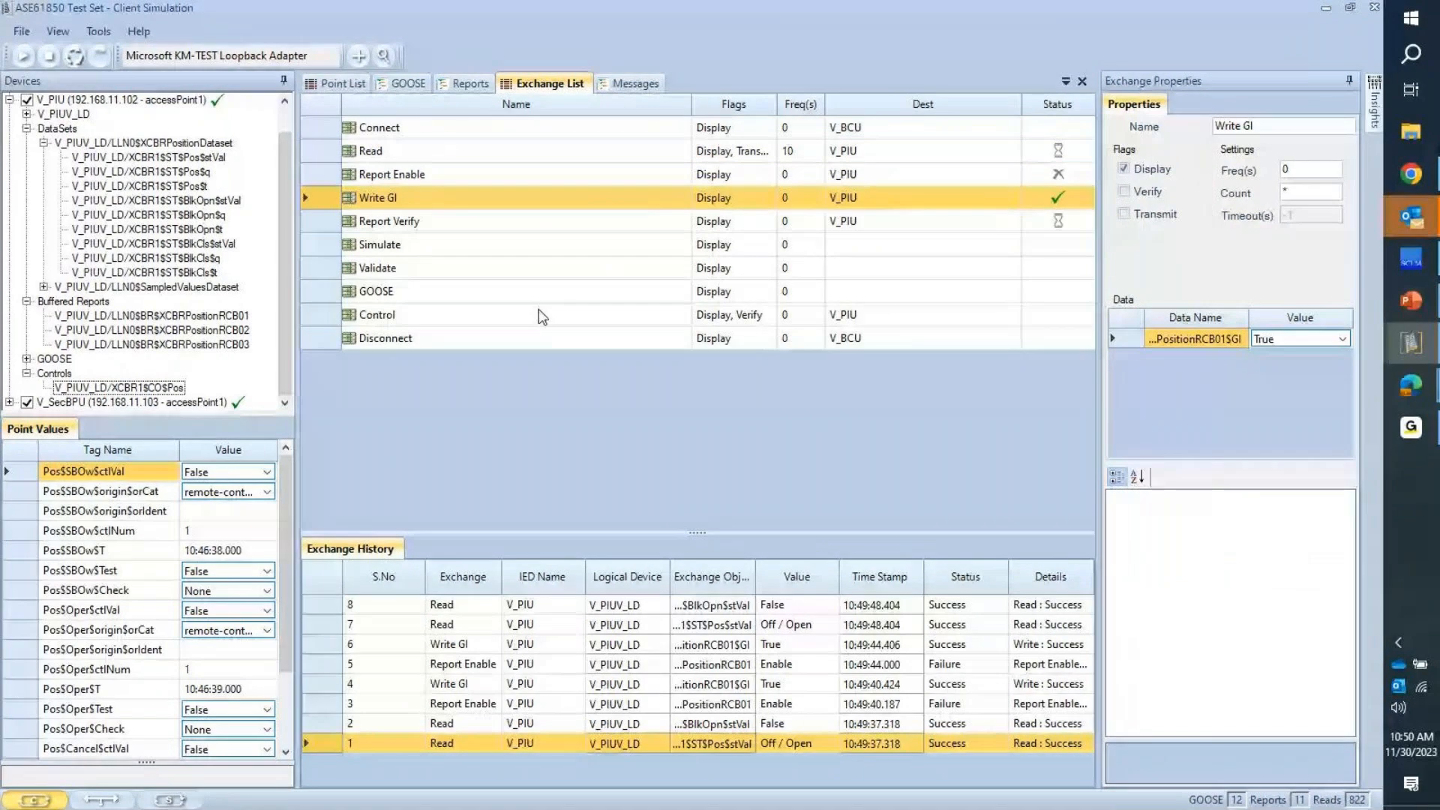
Step: Run the exchanges with the Read exchange selected and check the latest Pos$stVal read in the exchange history
click(22, 55)
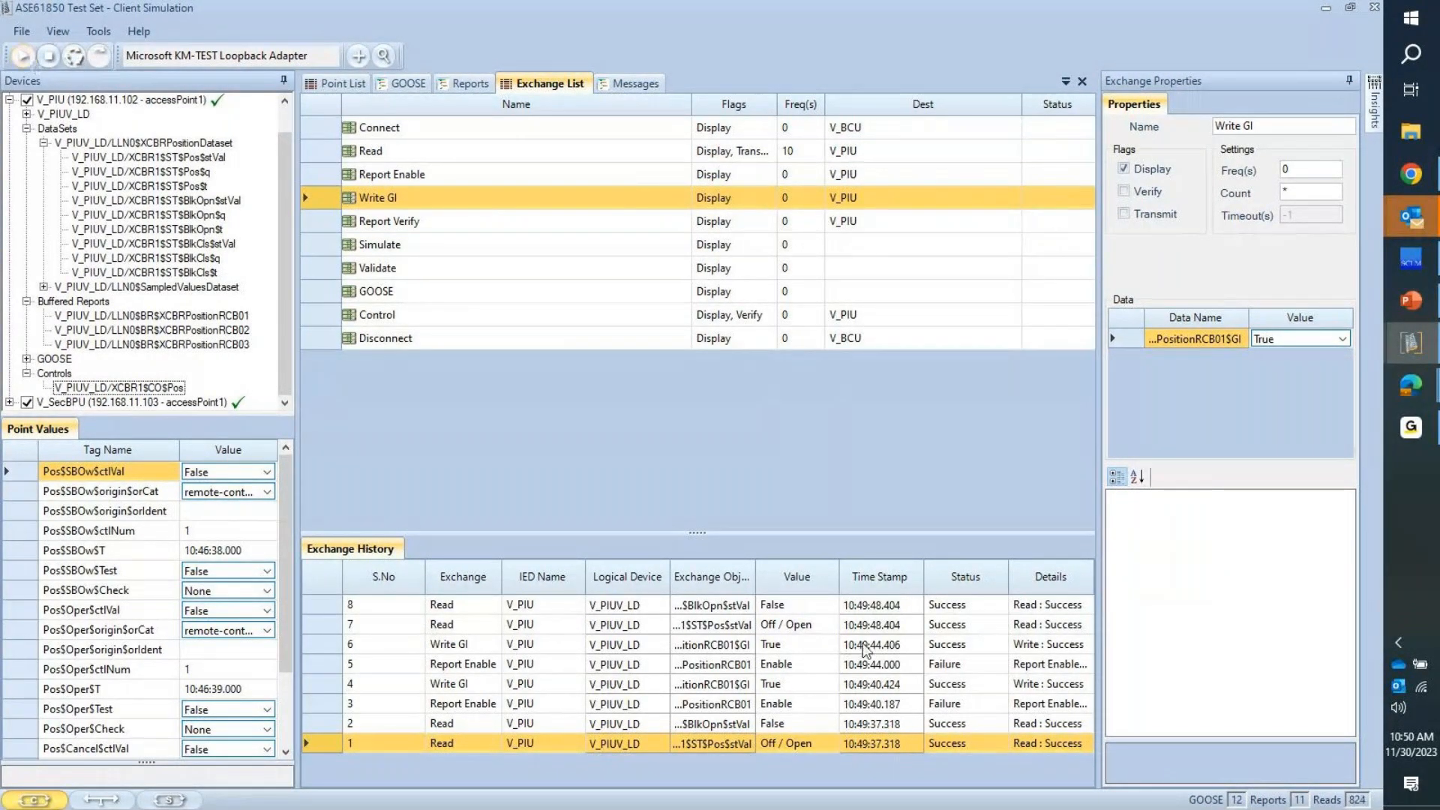
click(593, 172)
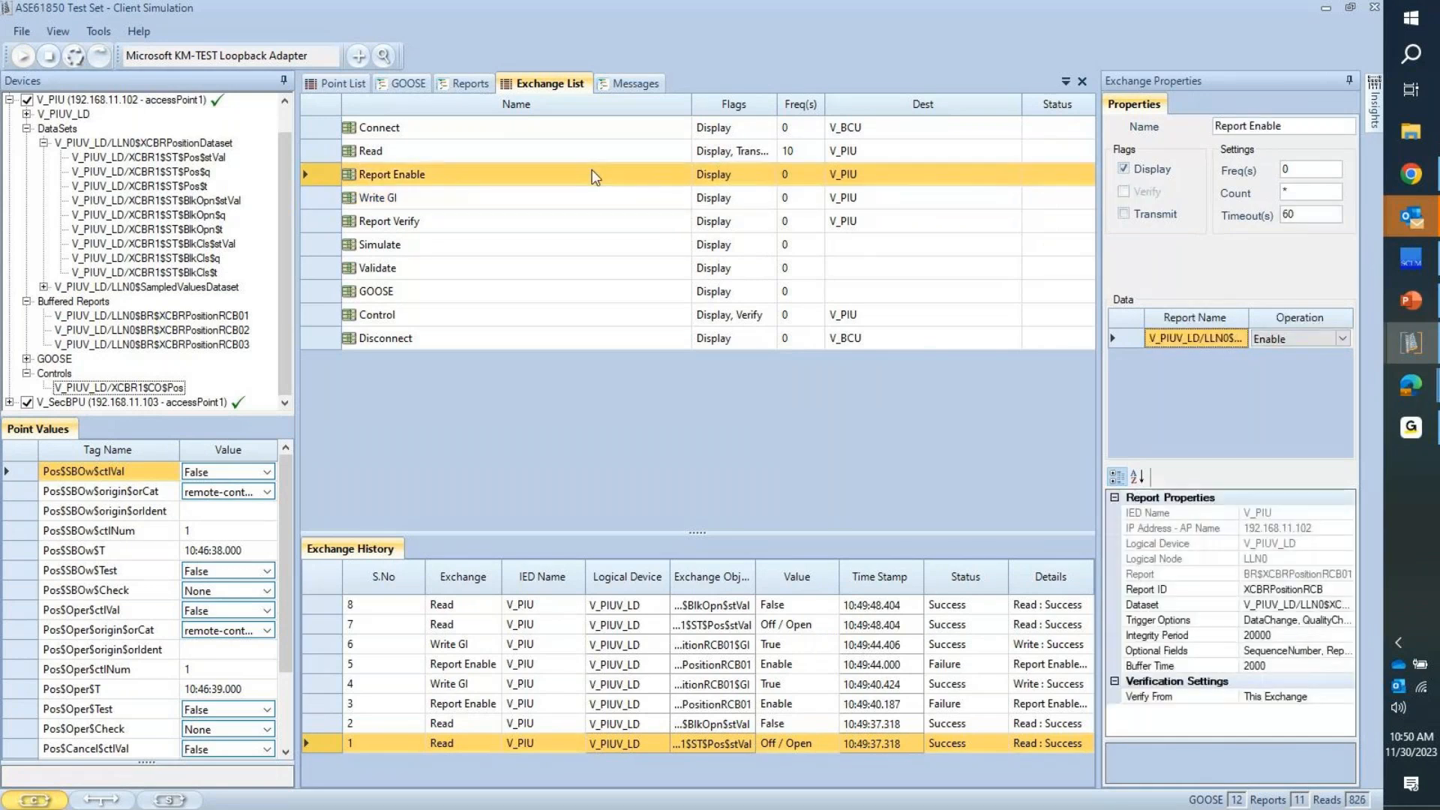
click(606, 152)
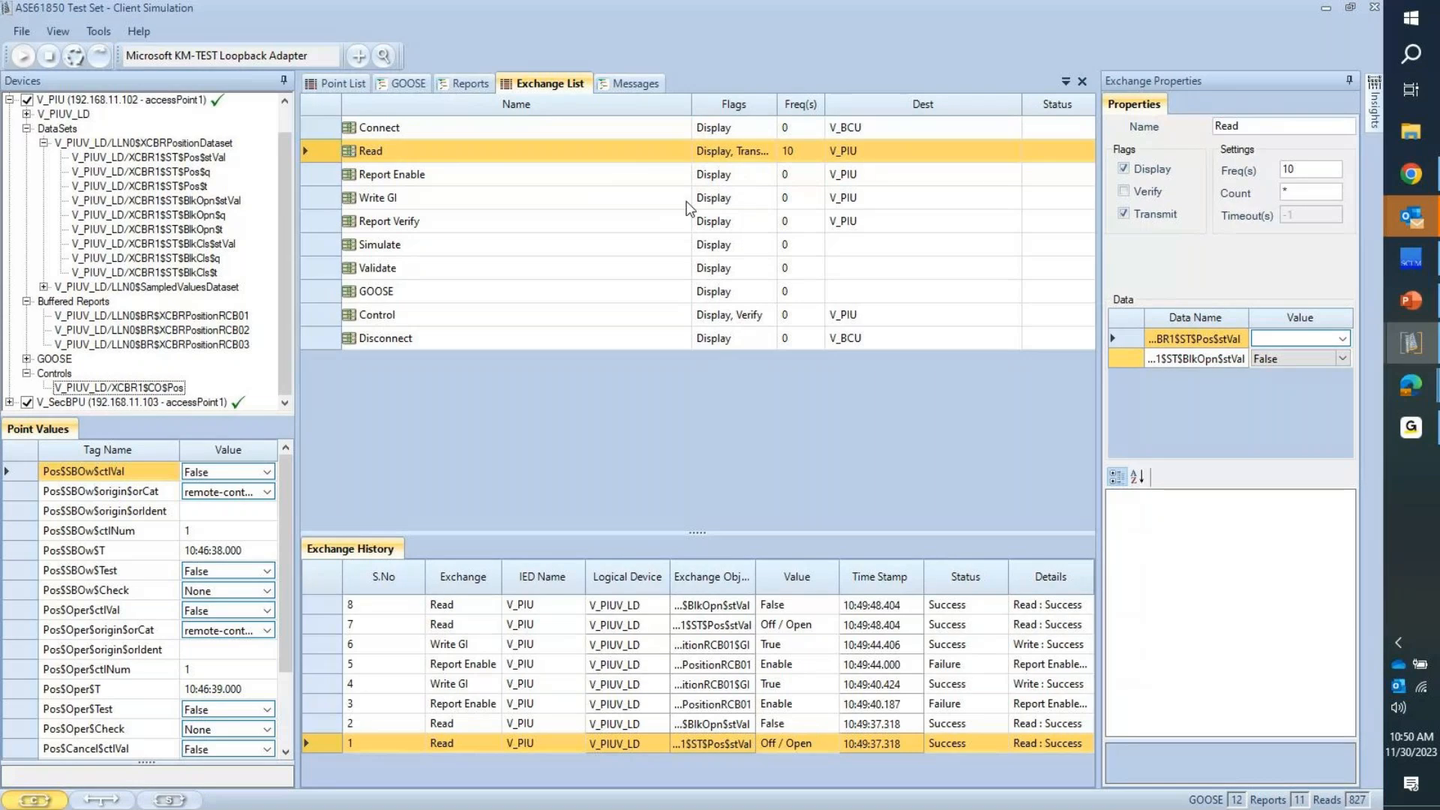
click(72, 55)
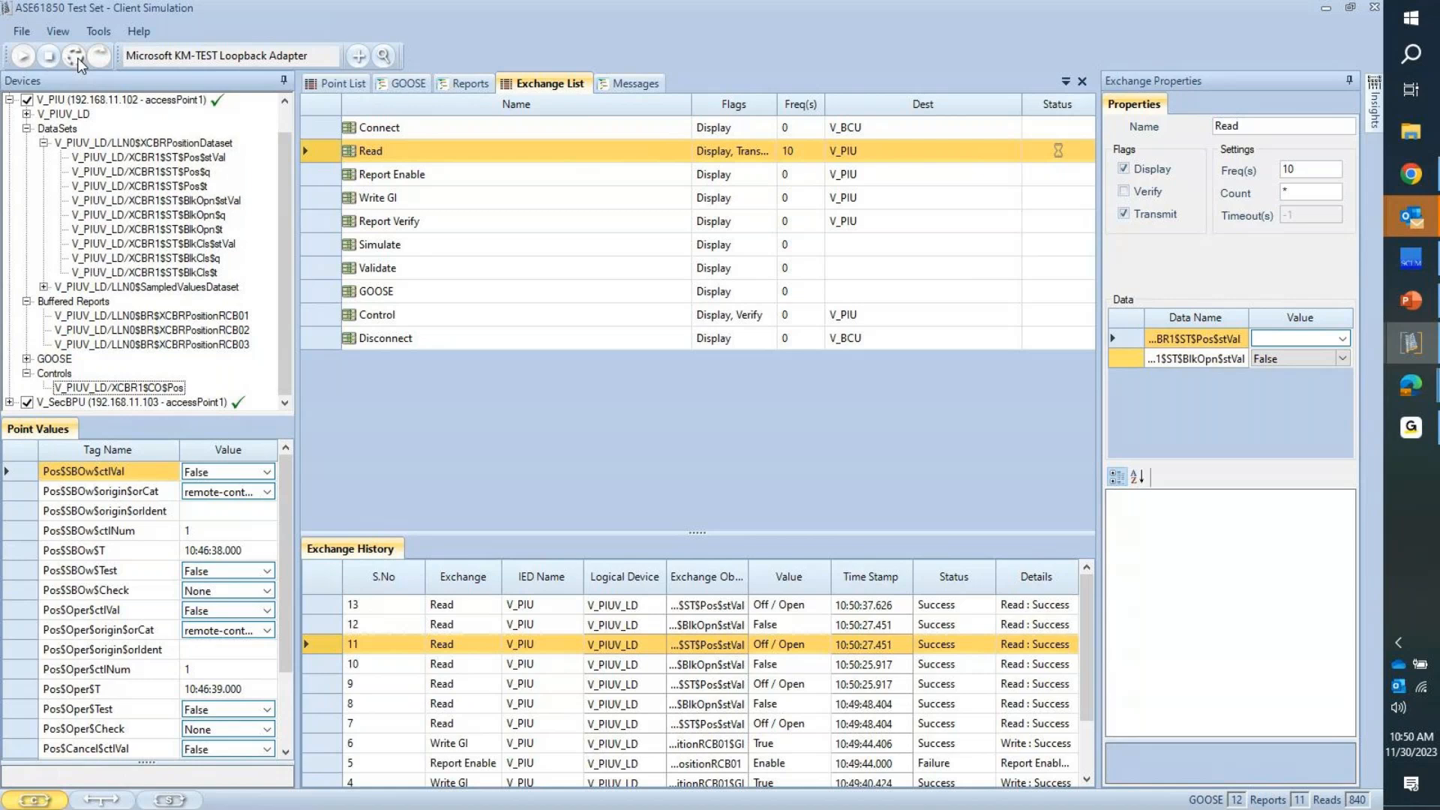
click(794, 621)
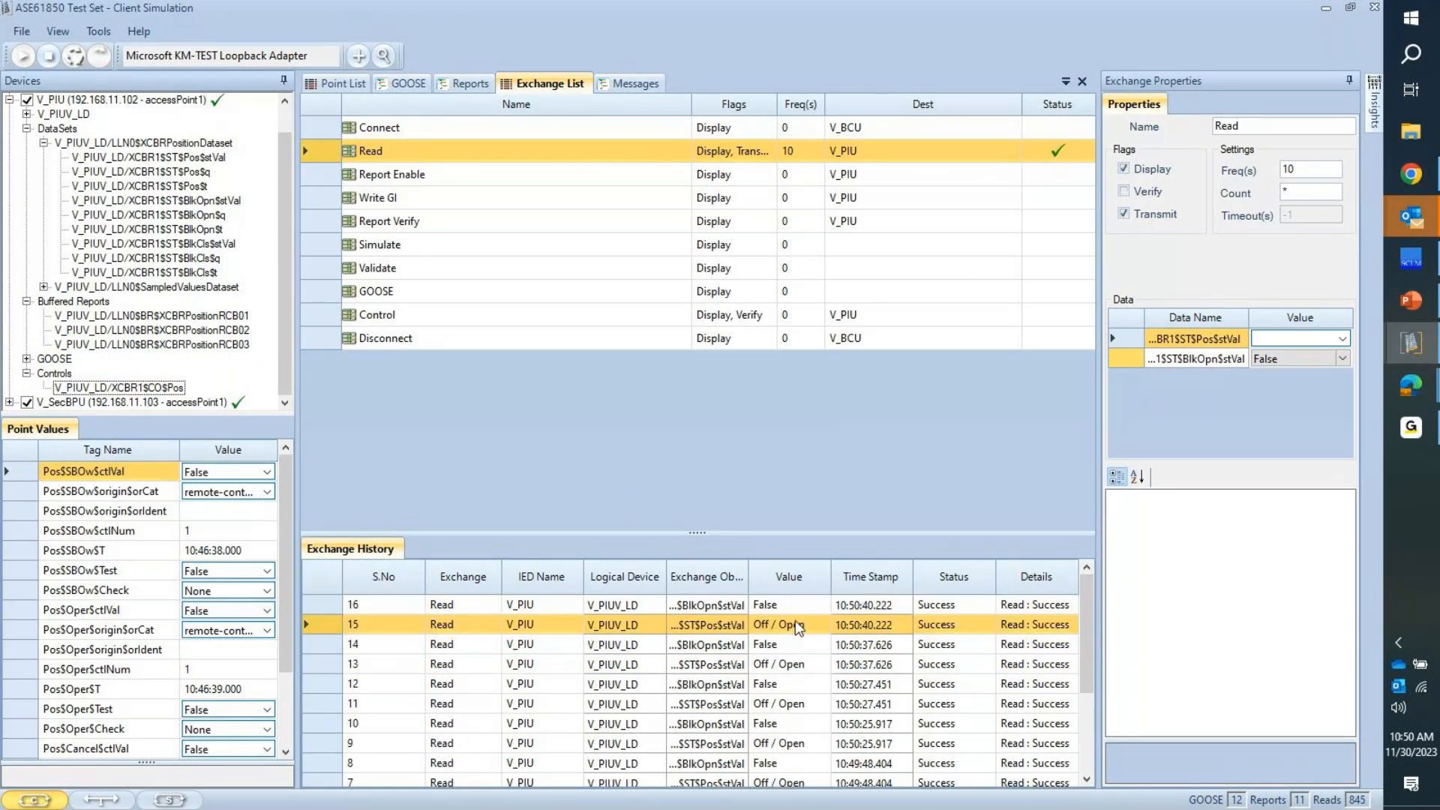
Step: Switch to Server Simulation, set the Simulate exchange's frequency to 5 s and run the exchanges
key(alt+Tab)
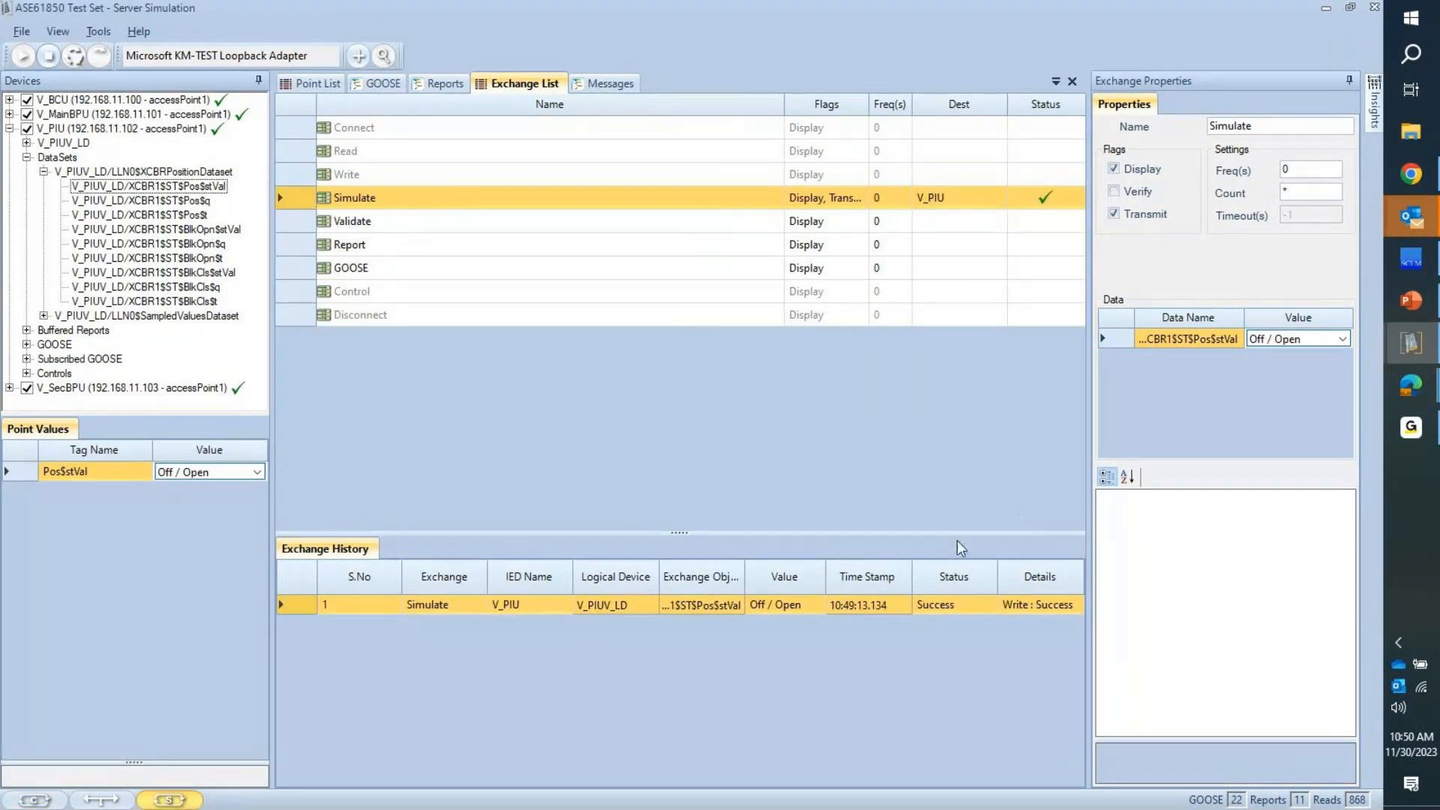
click(1343, 340)
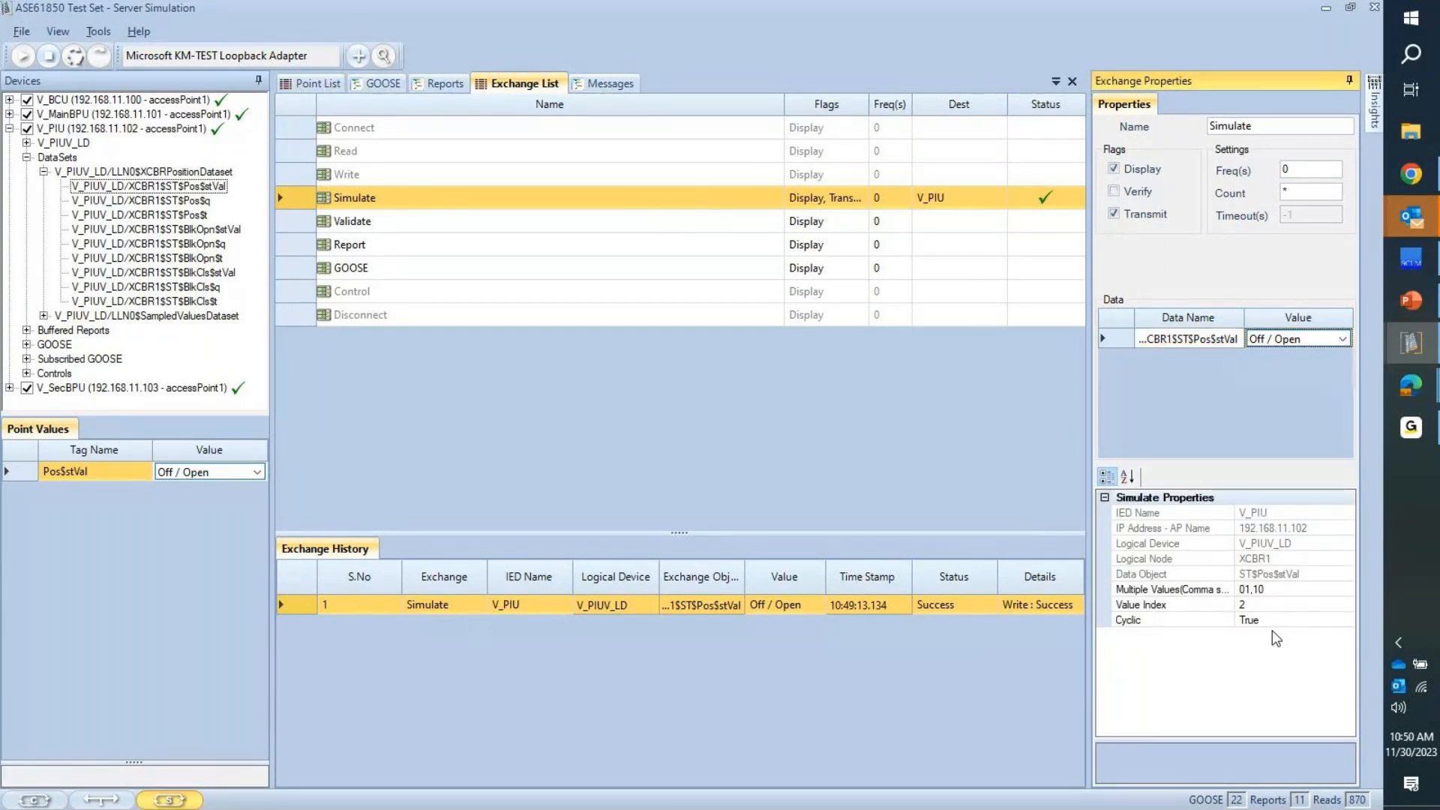
click(1277, 590)
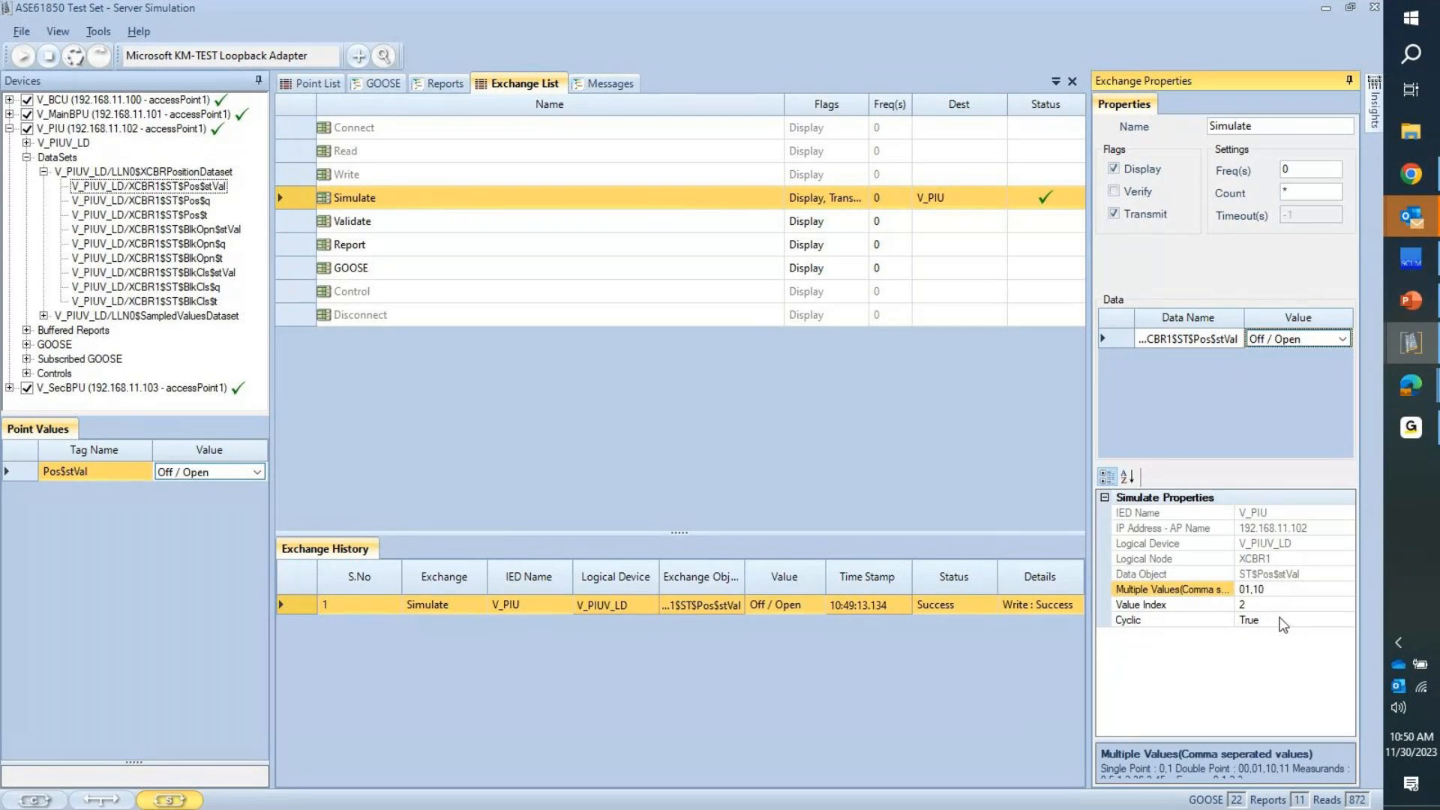
double_click(1293, 170)
text(5)
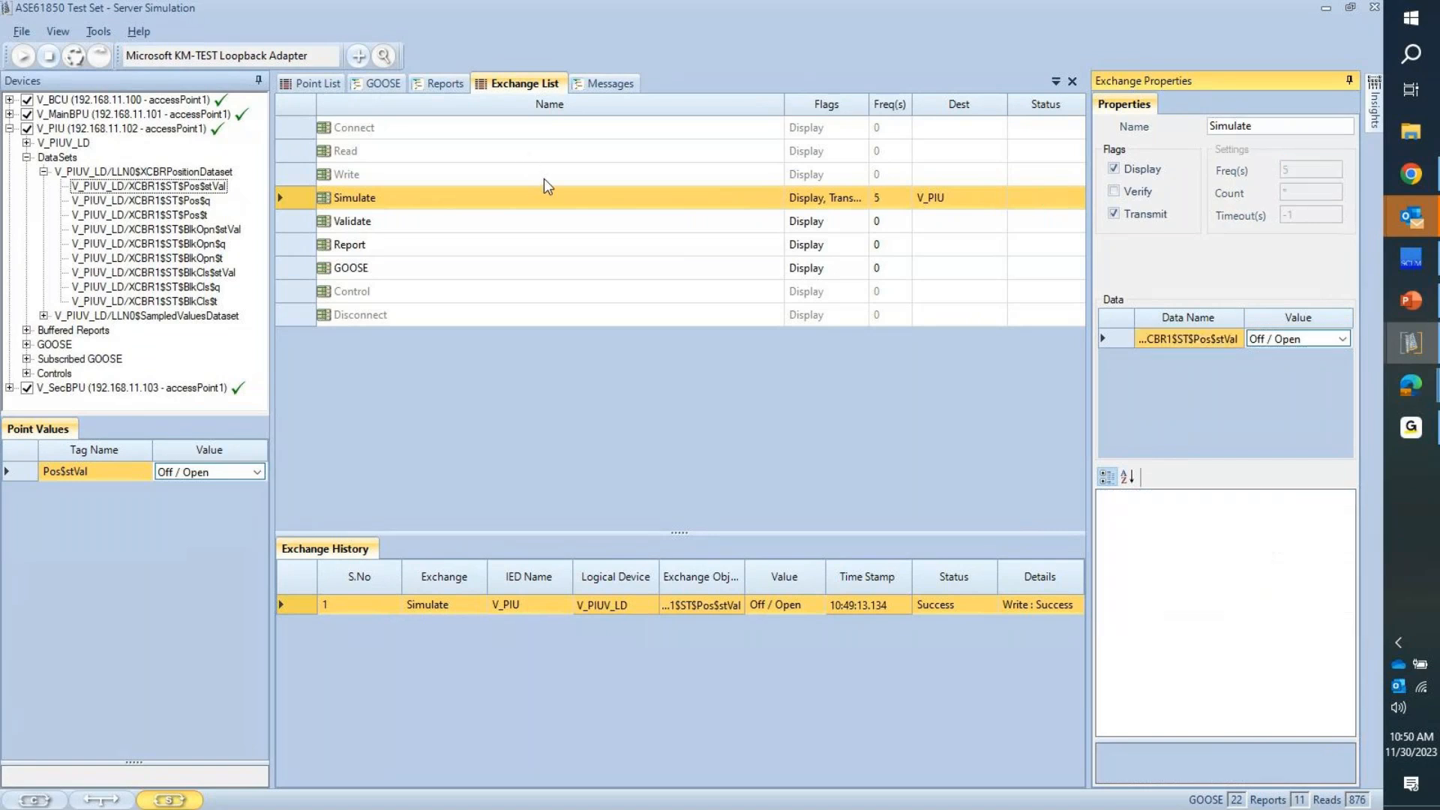
click(74, 56)
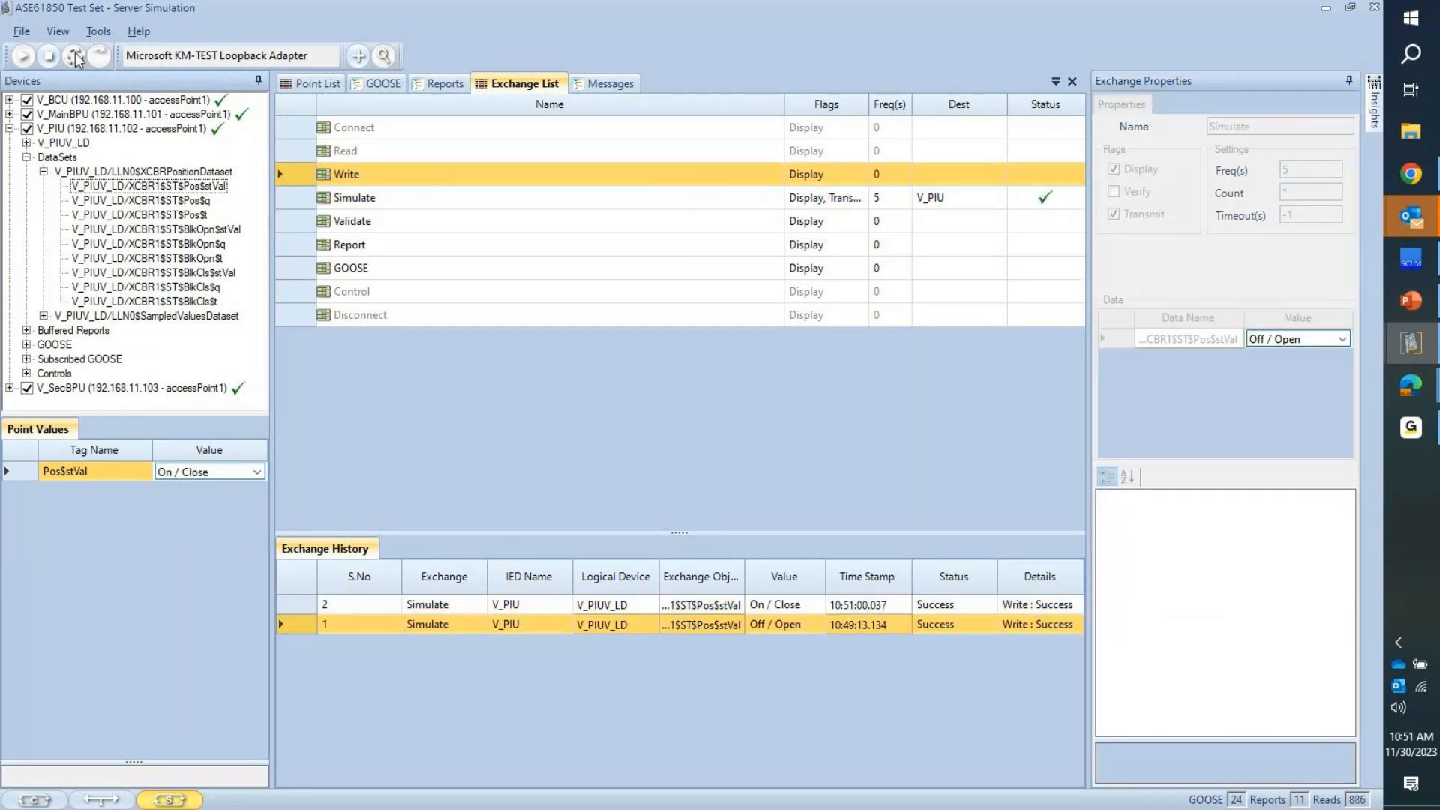
click(28, 60)
Step: Switch to Client Simulation, clear the exchange history and stop the exchange run
key(alt+Tab)
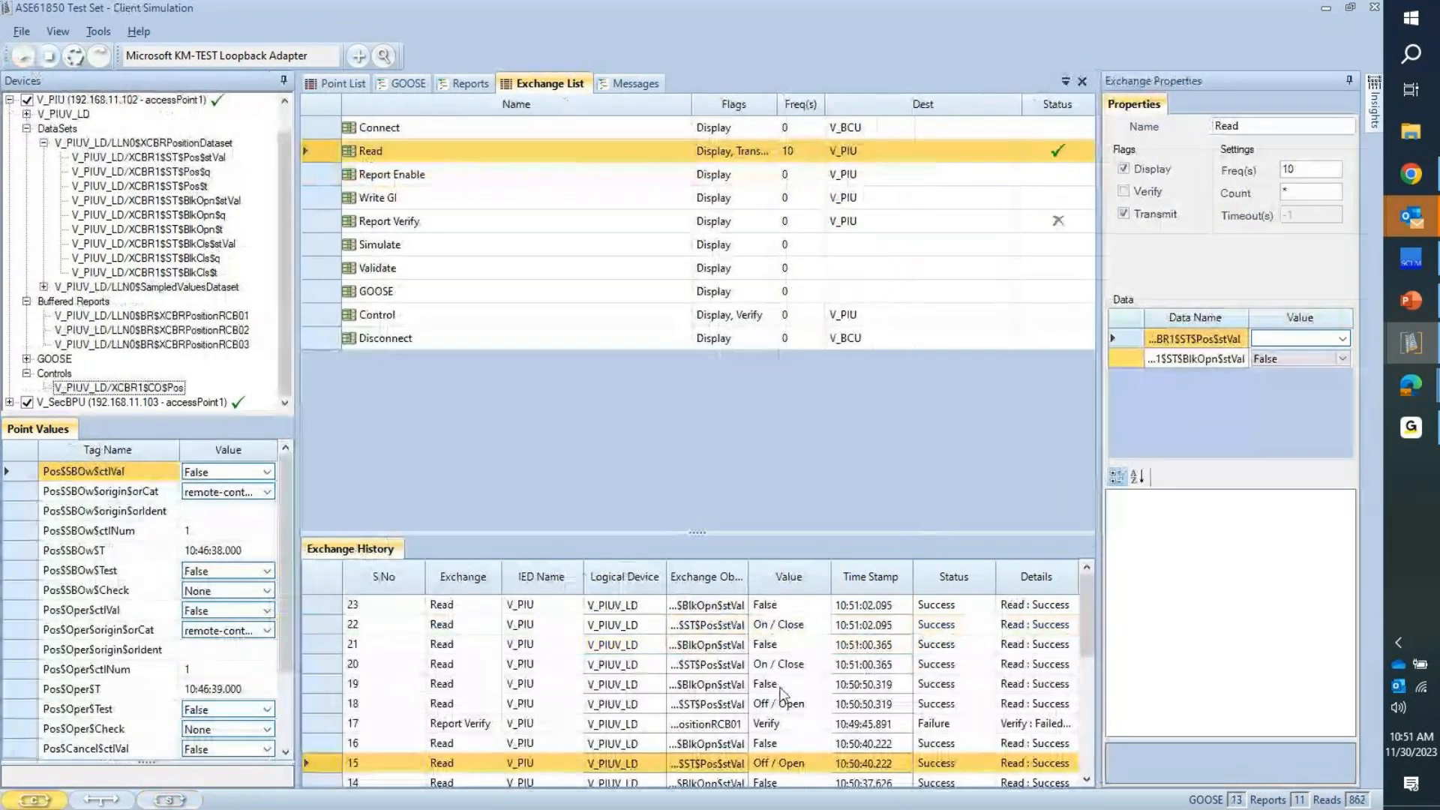
right_click(521, 630)
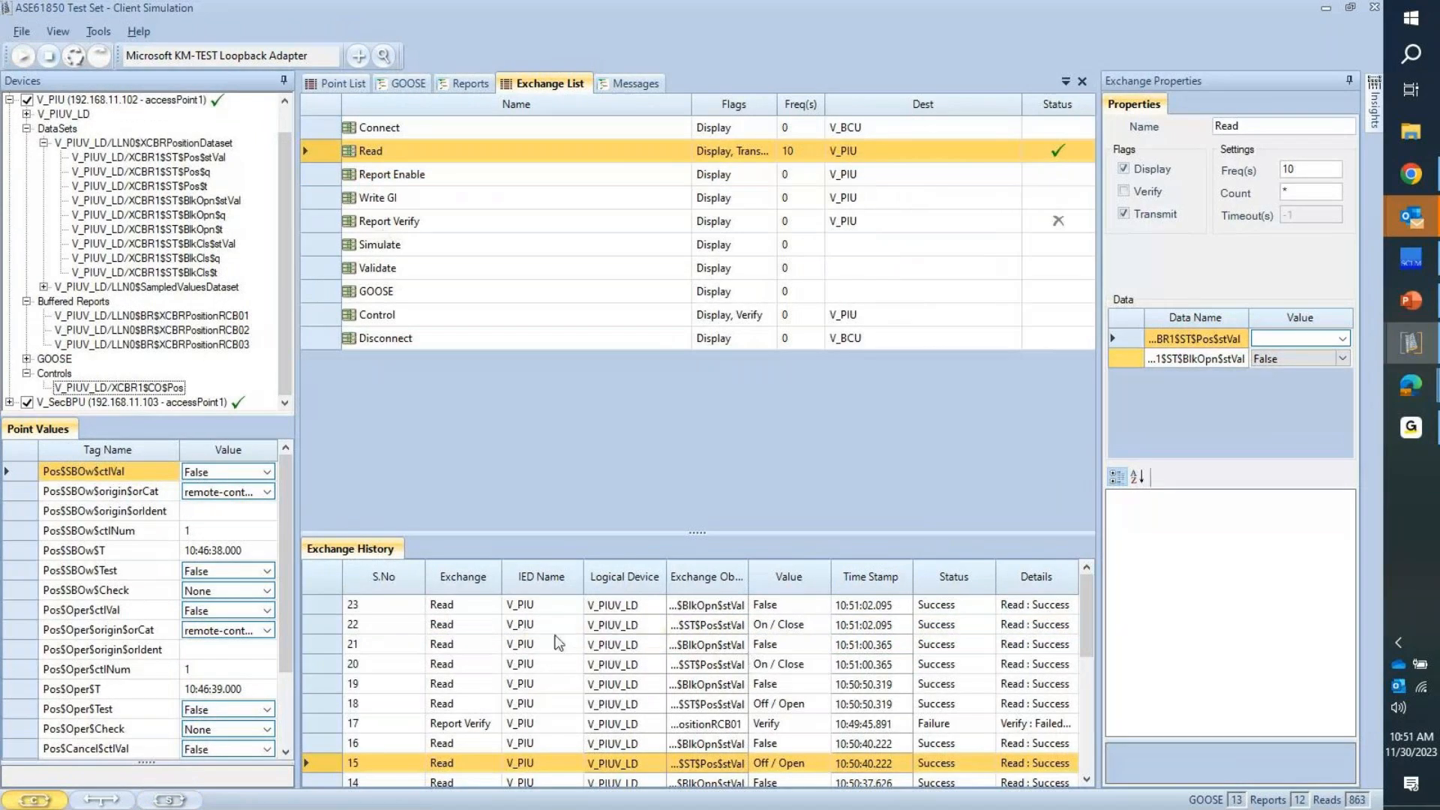
click(584, 642)
click(51, 56)
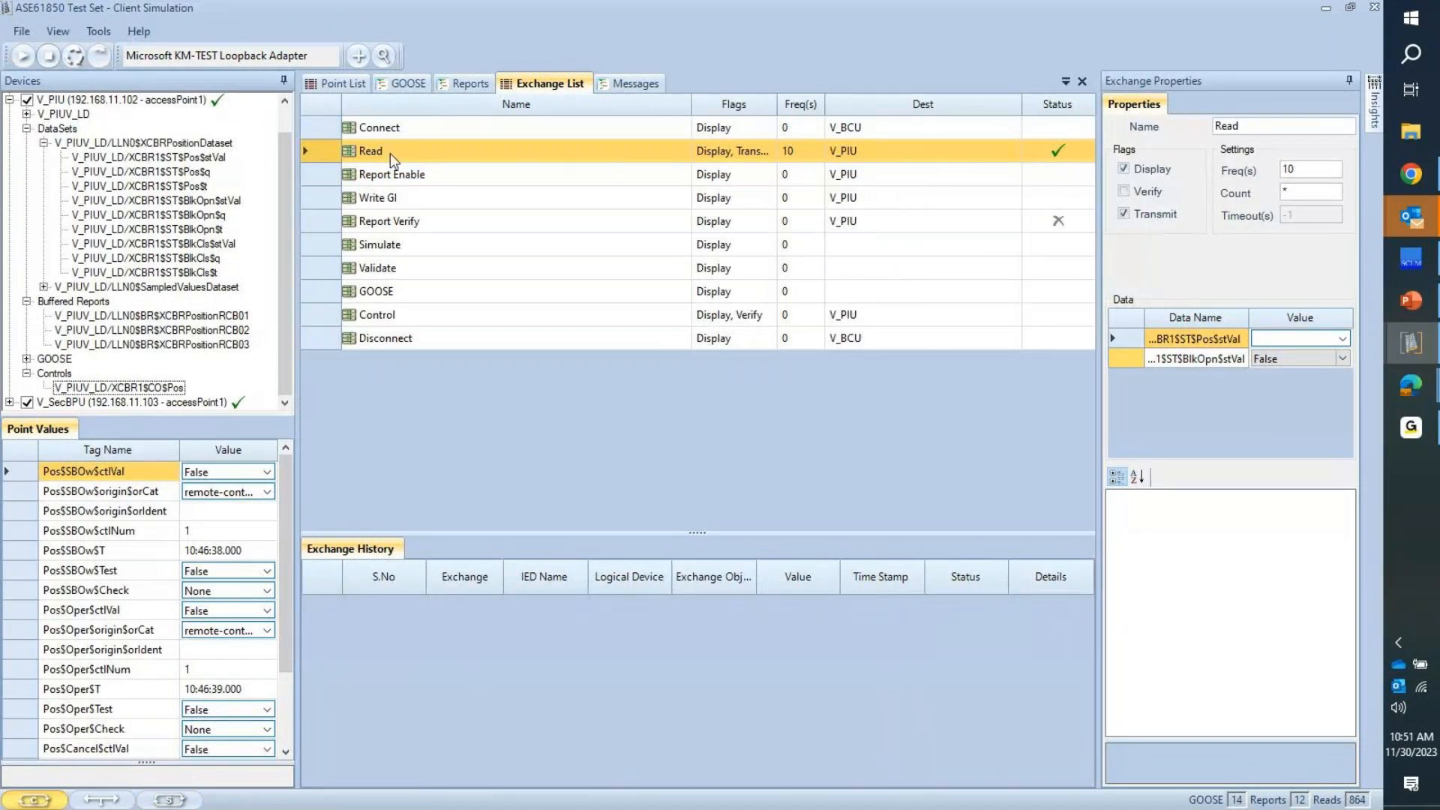
Step: Select the Read exchange and start the client's exchange run again
click(389, 154)
click(547, 237)
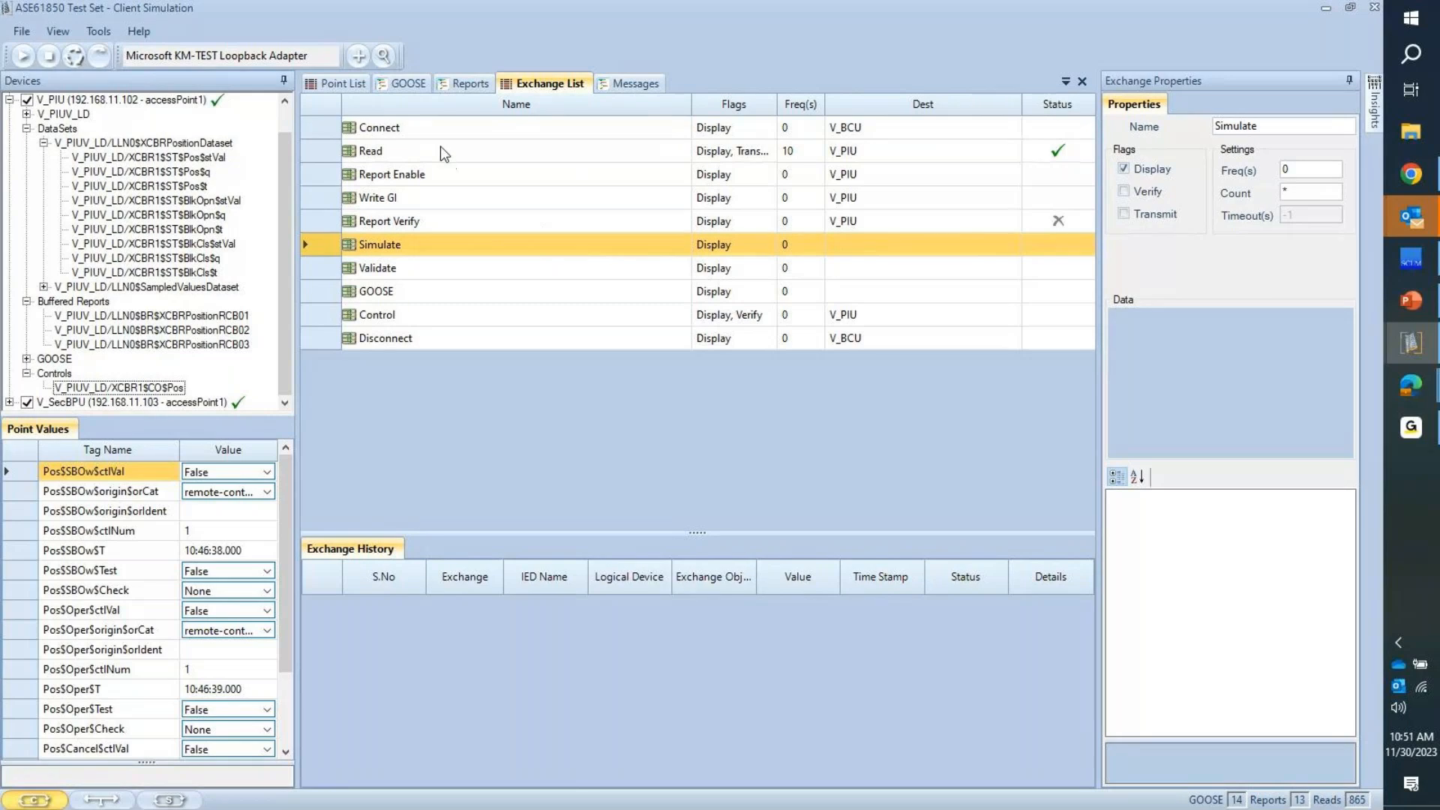
click(439, 149)
click(23, 56)
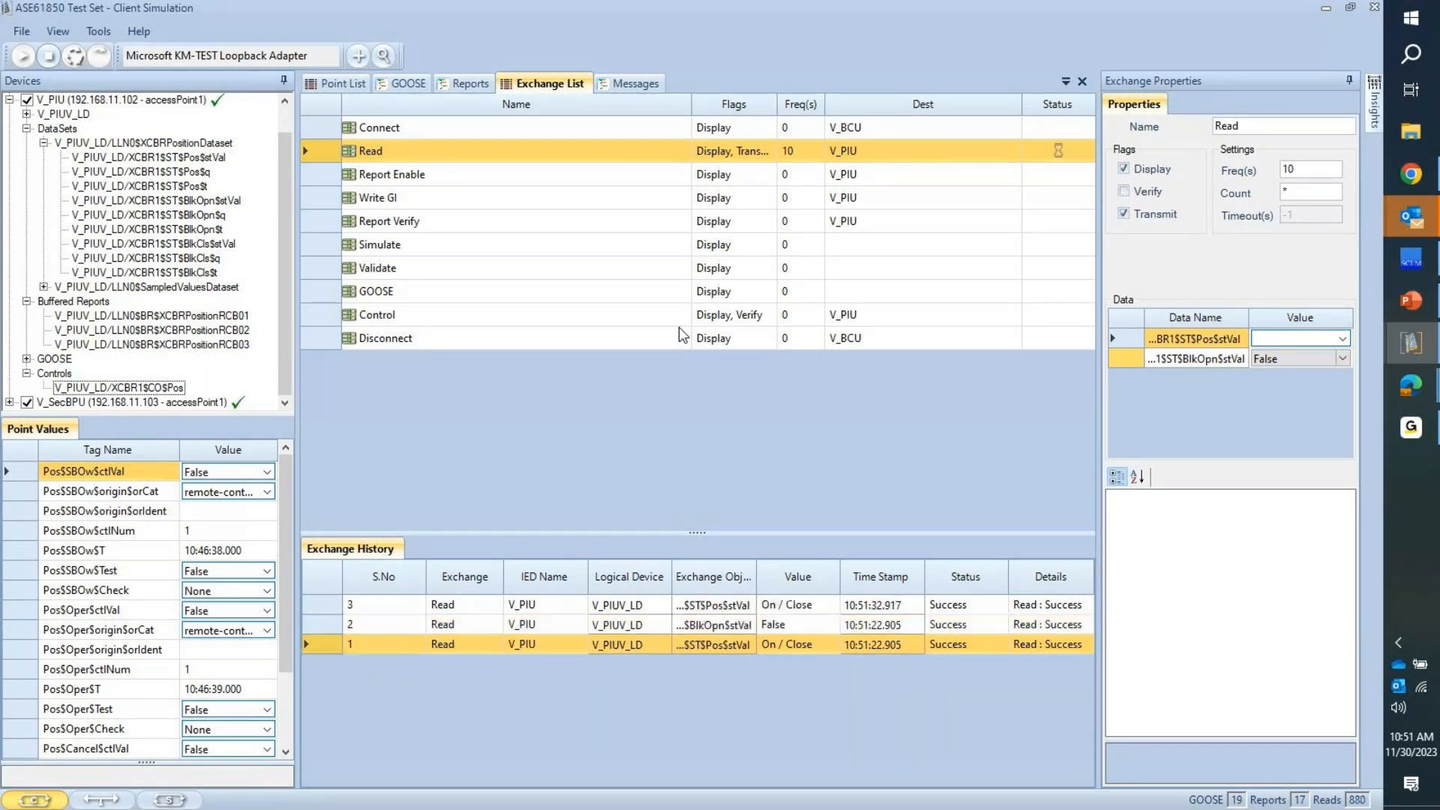
Step: Compare the simulated Pos$stVal values in Server Simulation's exchange history with the Read results in Client Simulation
key(alt+Tab)
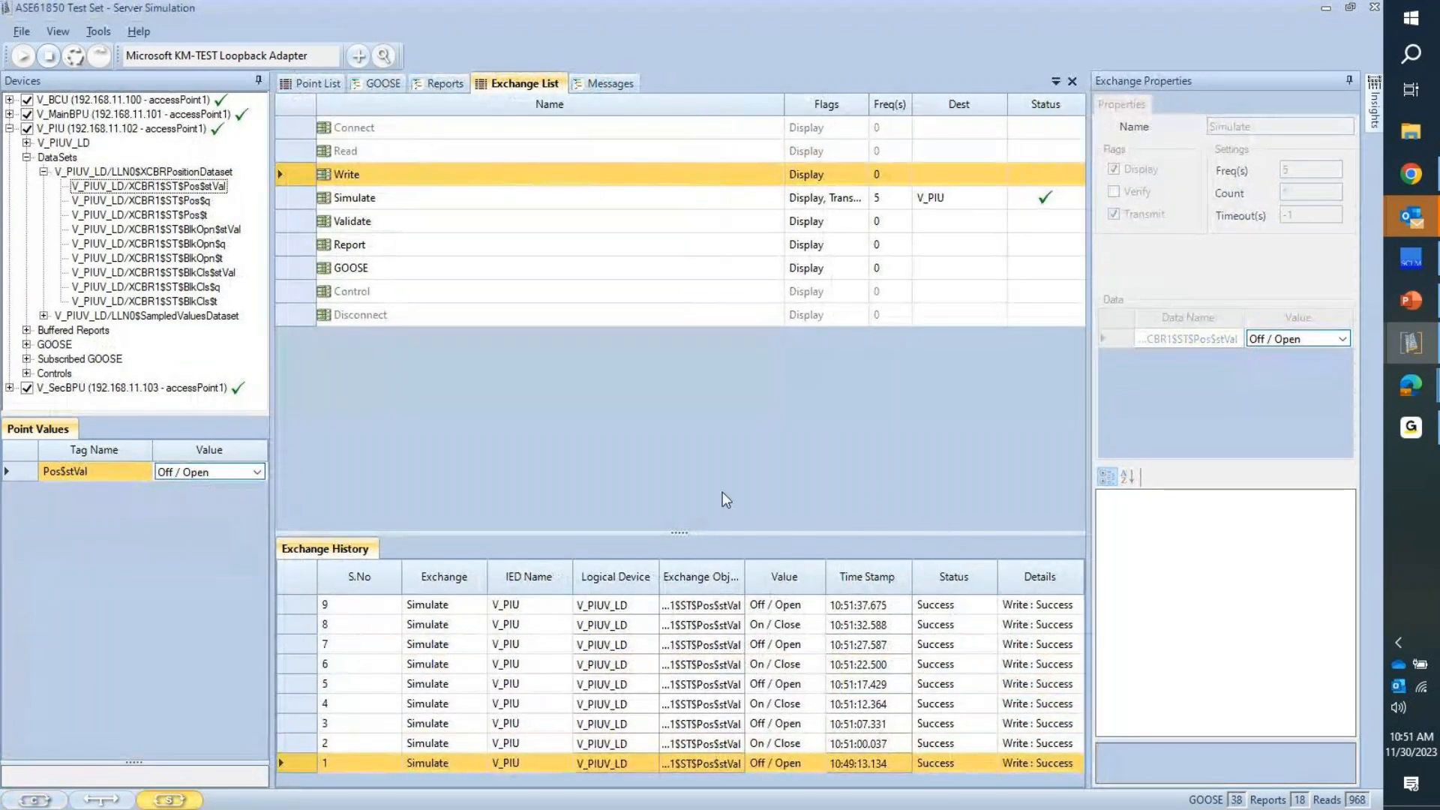
click(781, 605)
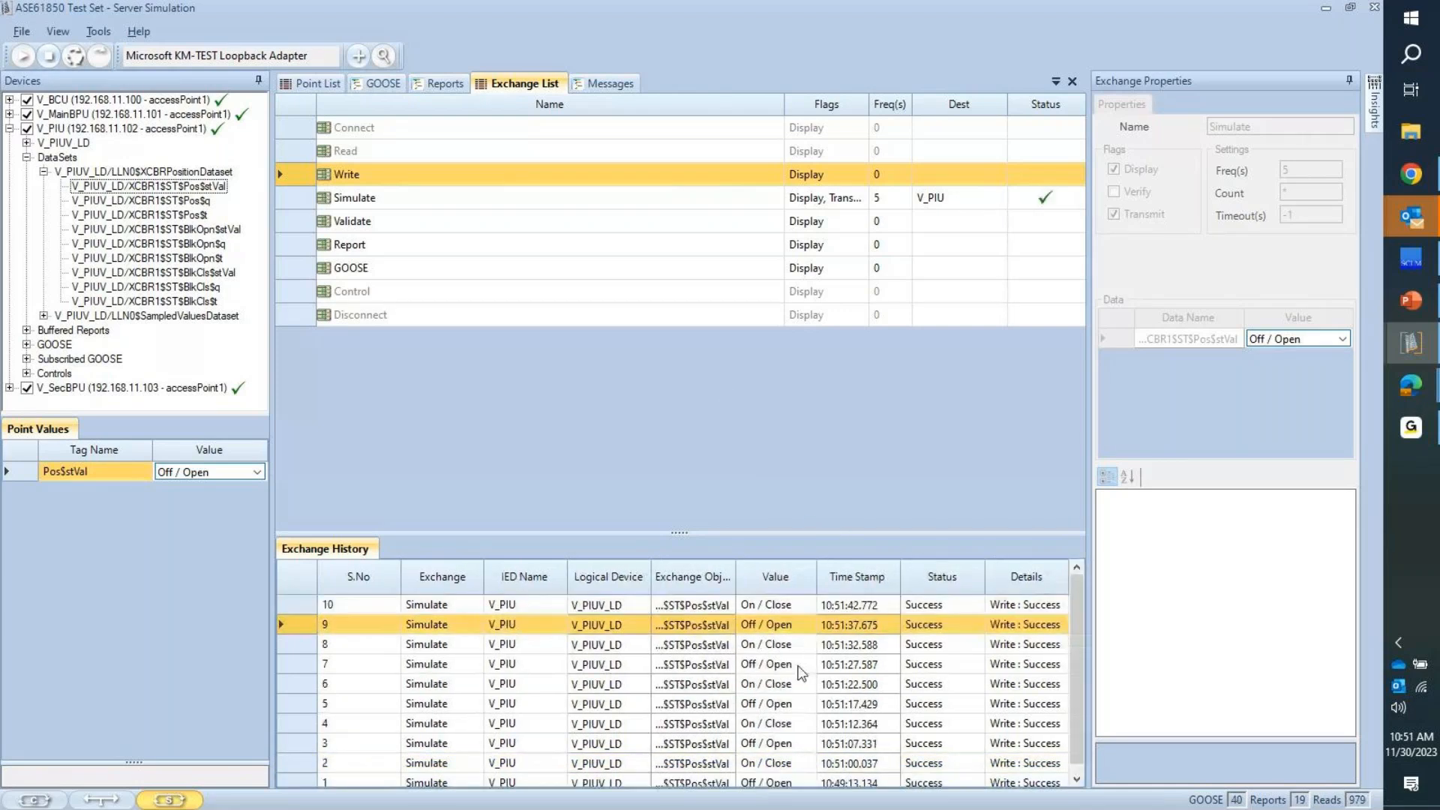
click(777, 607)
click(35, 800)
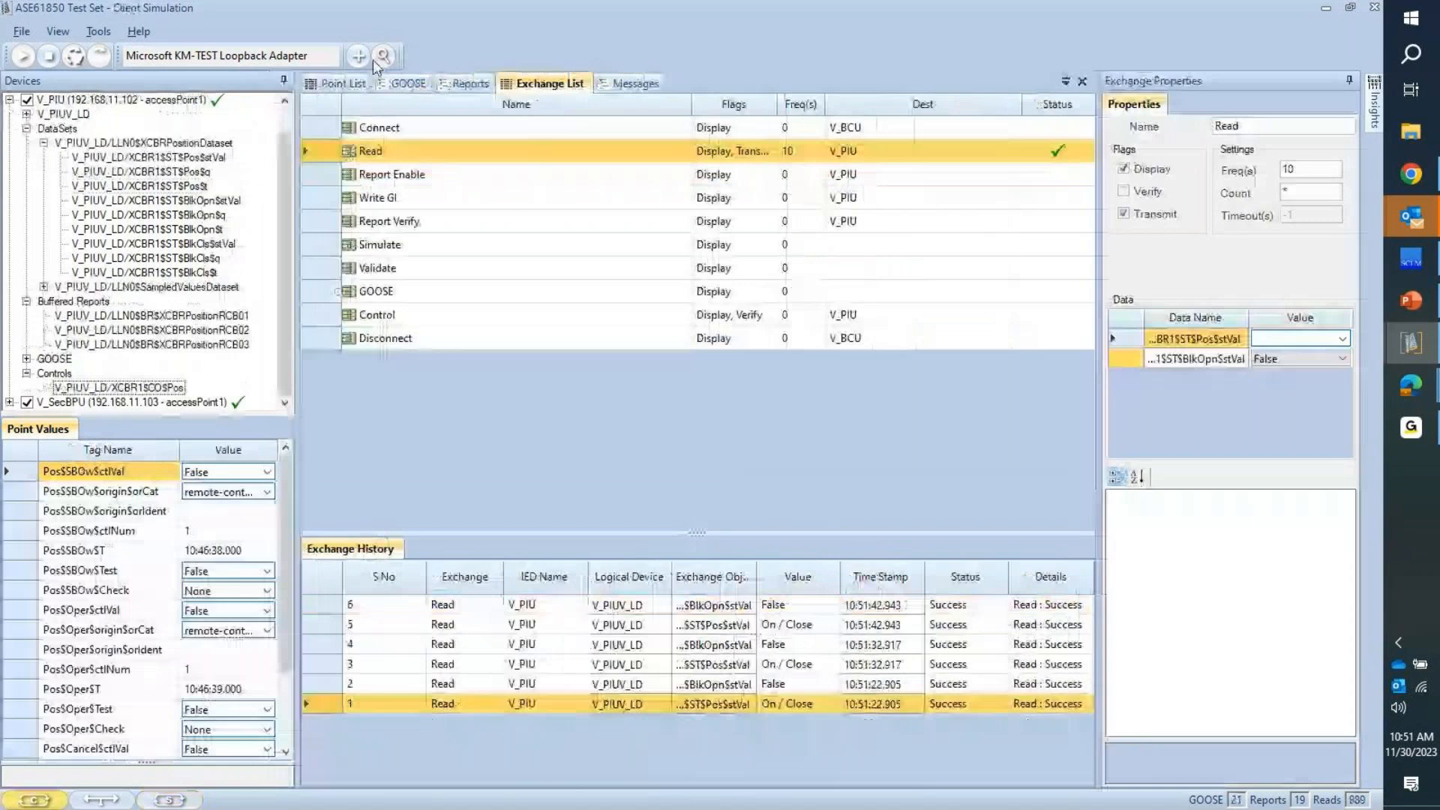
Step: Examine the GOOSE history in Client Simulation for V_PIU state changes
click(414, 83)
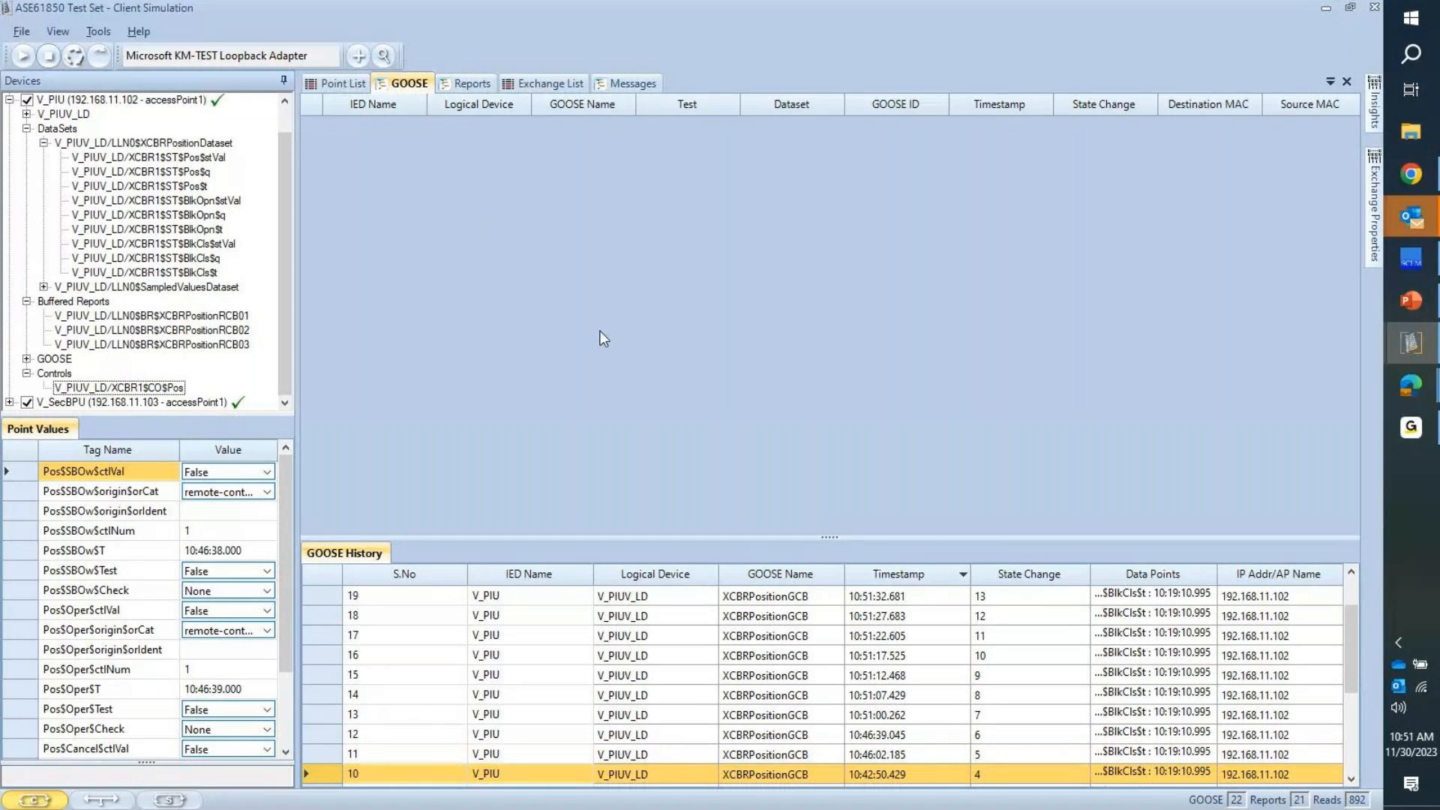
key(alt+Tab)
key(alt+Tab)
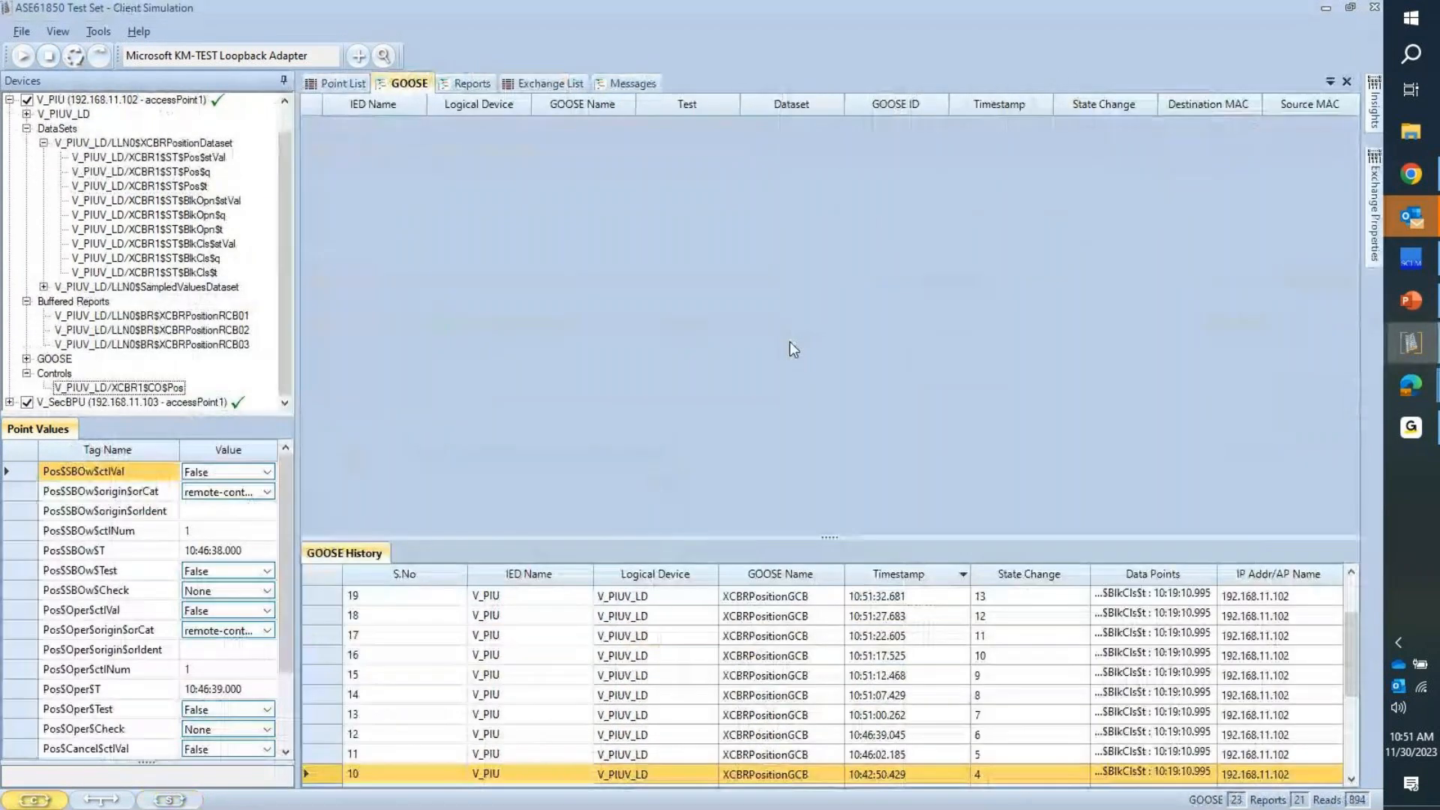
Step: Switch to Server Simulation and set the Simulate exchange's frequency to 0 s
key(alt+Tab)
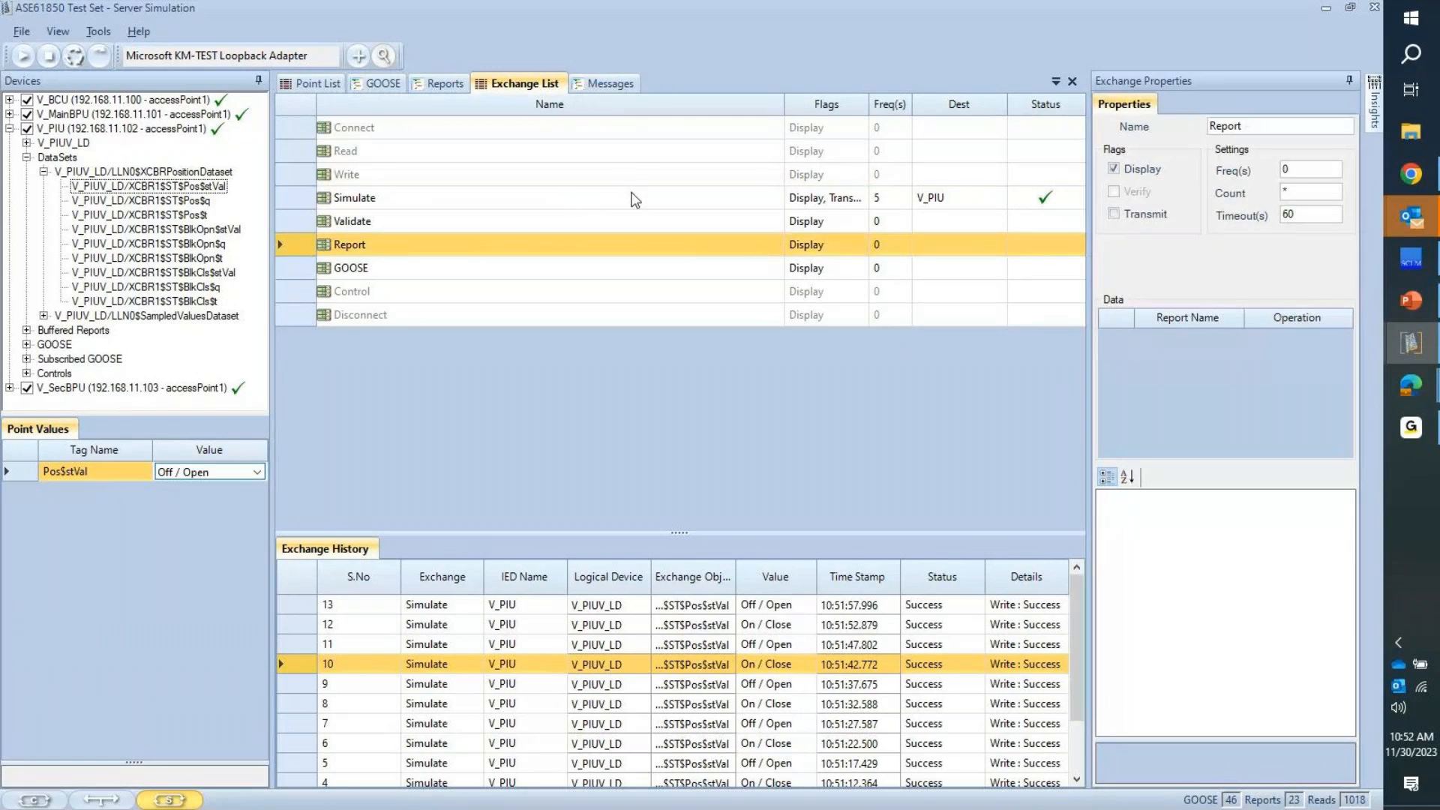
click(603, 176)
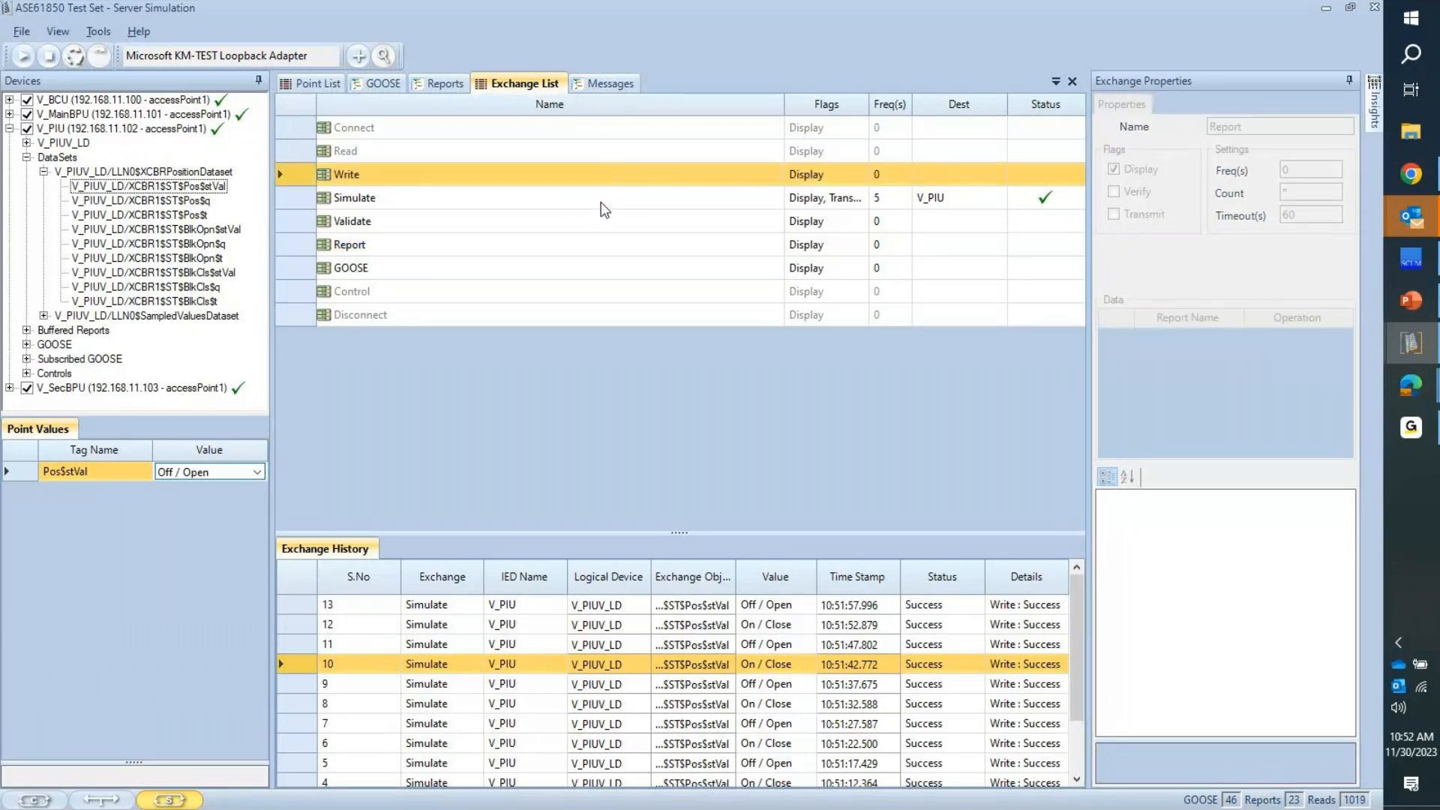
click(600, 208)
click(1239, 172)
text(0)
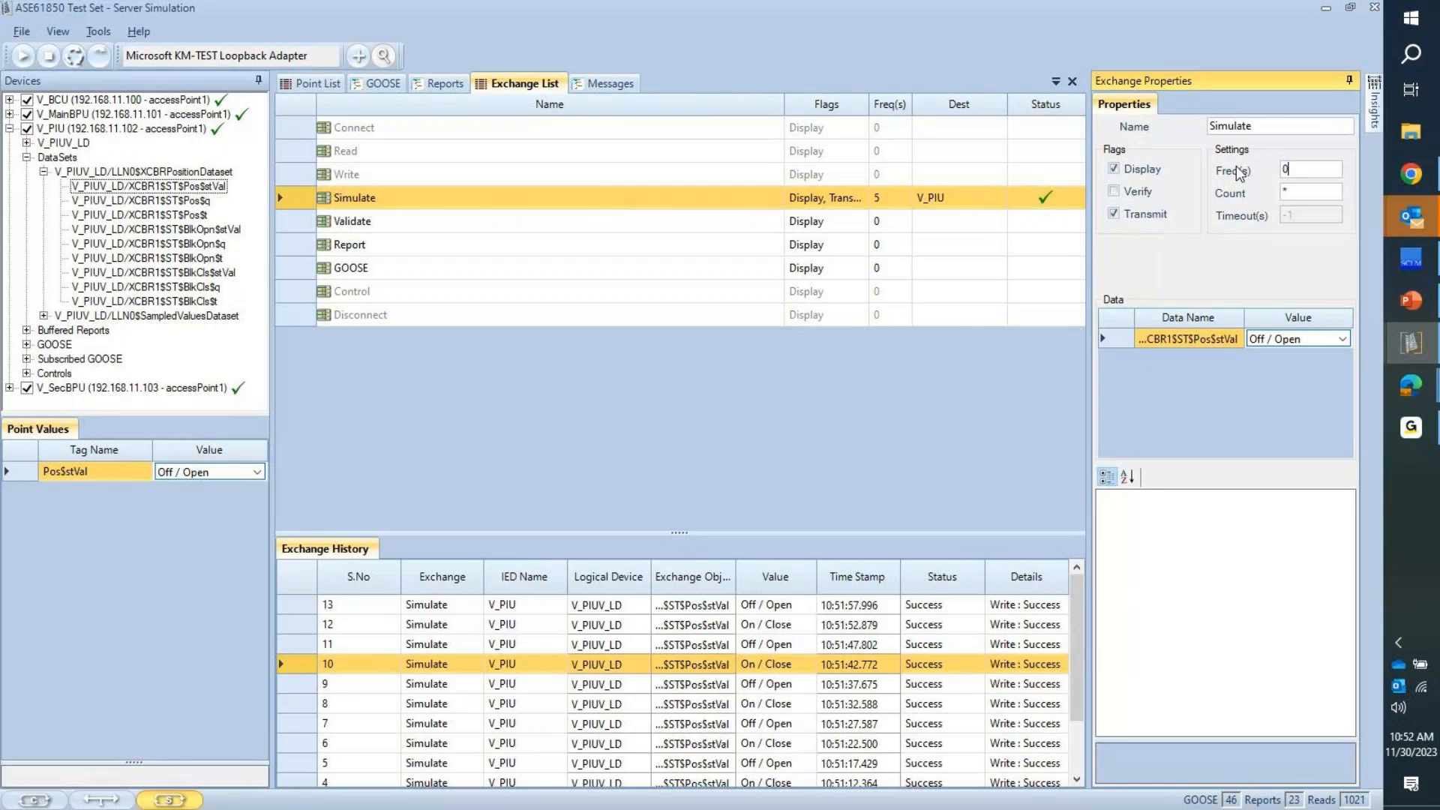
click(756, 225)
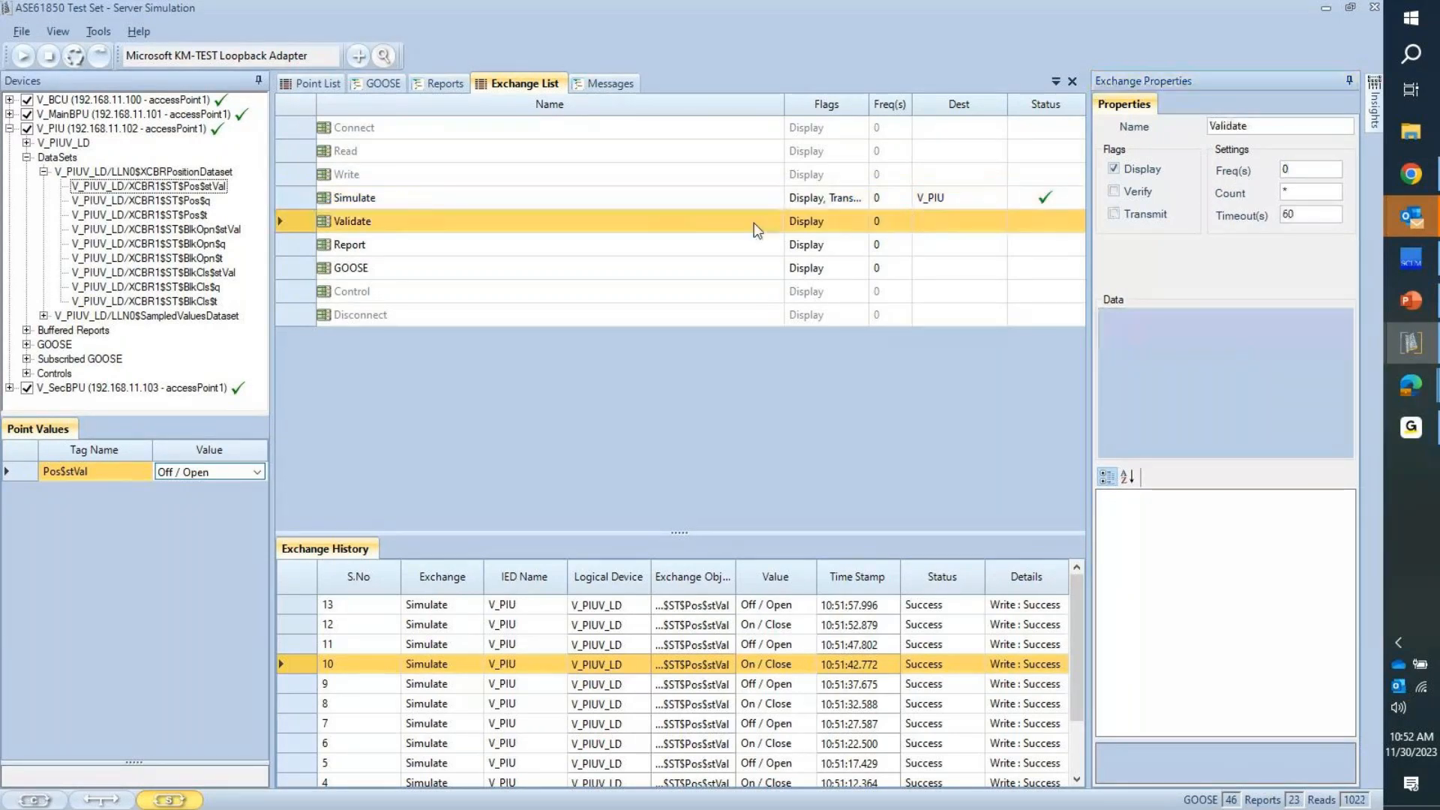
Step: Set the Simulate exchange's frequency to 10 s and show the properties of its Pos$stVal data
click(619, 204)
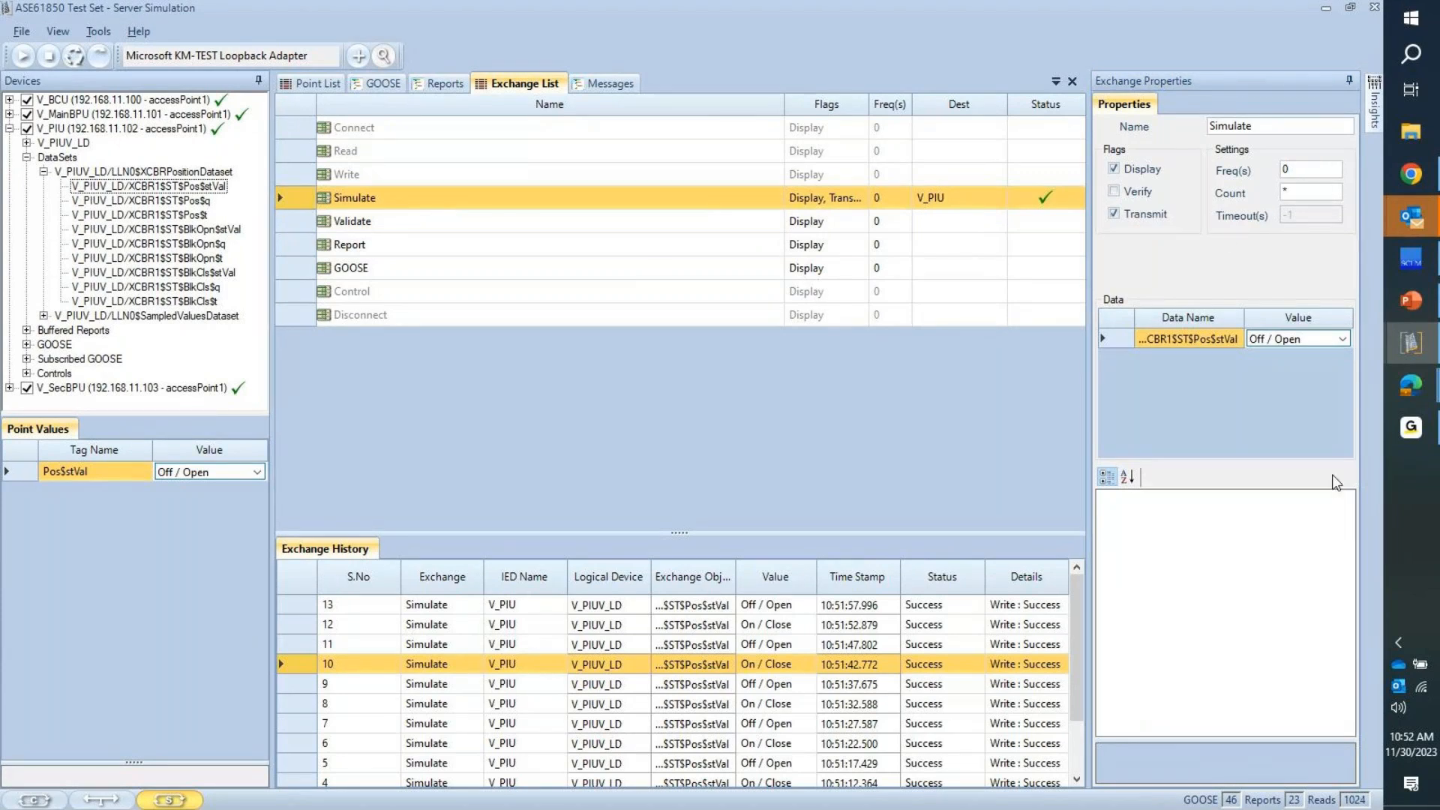
click(1309, 165)
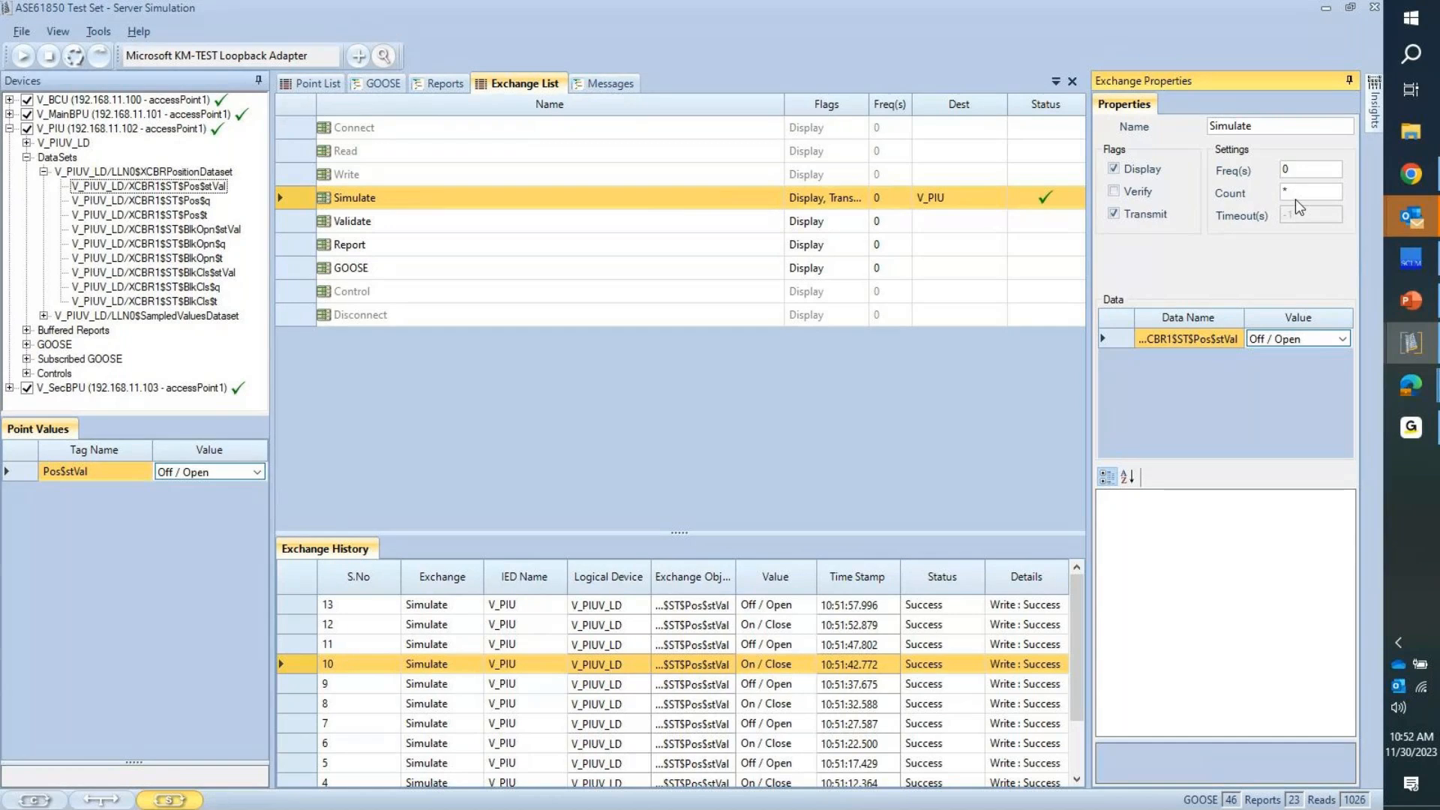
click(744, 196)
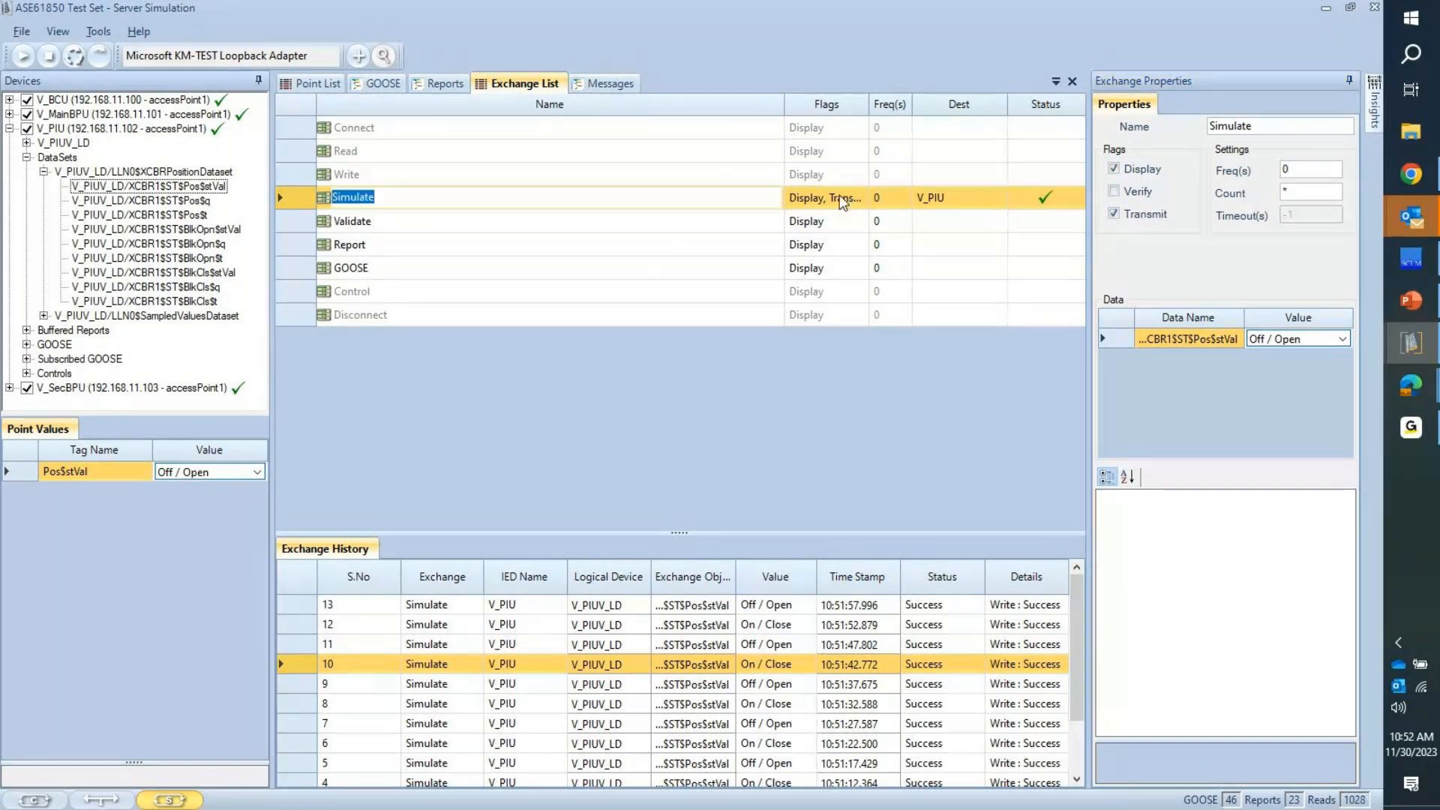
click(1259, 174)
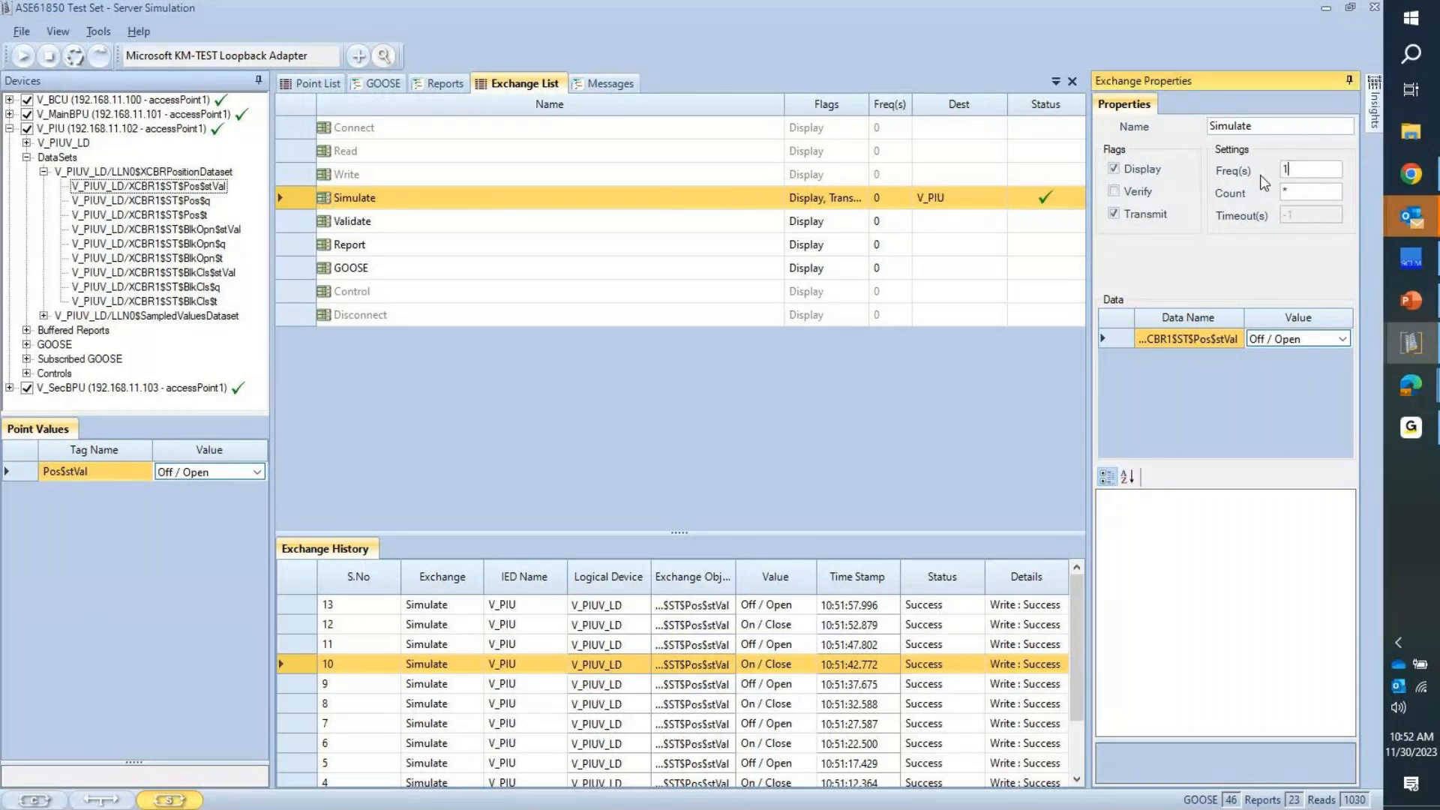
click(673, 249)
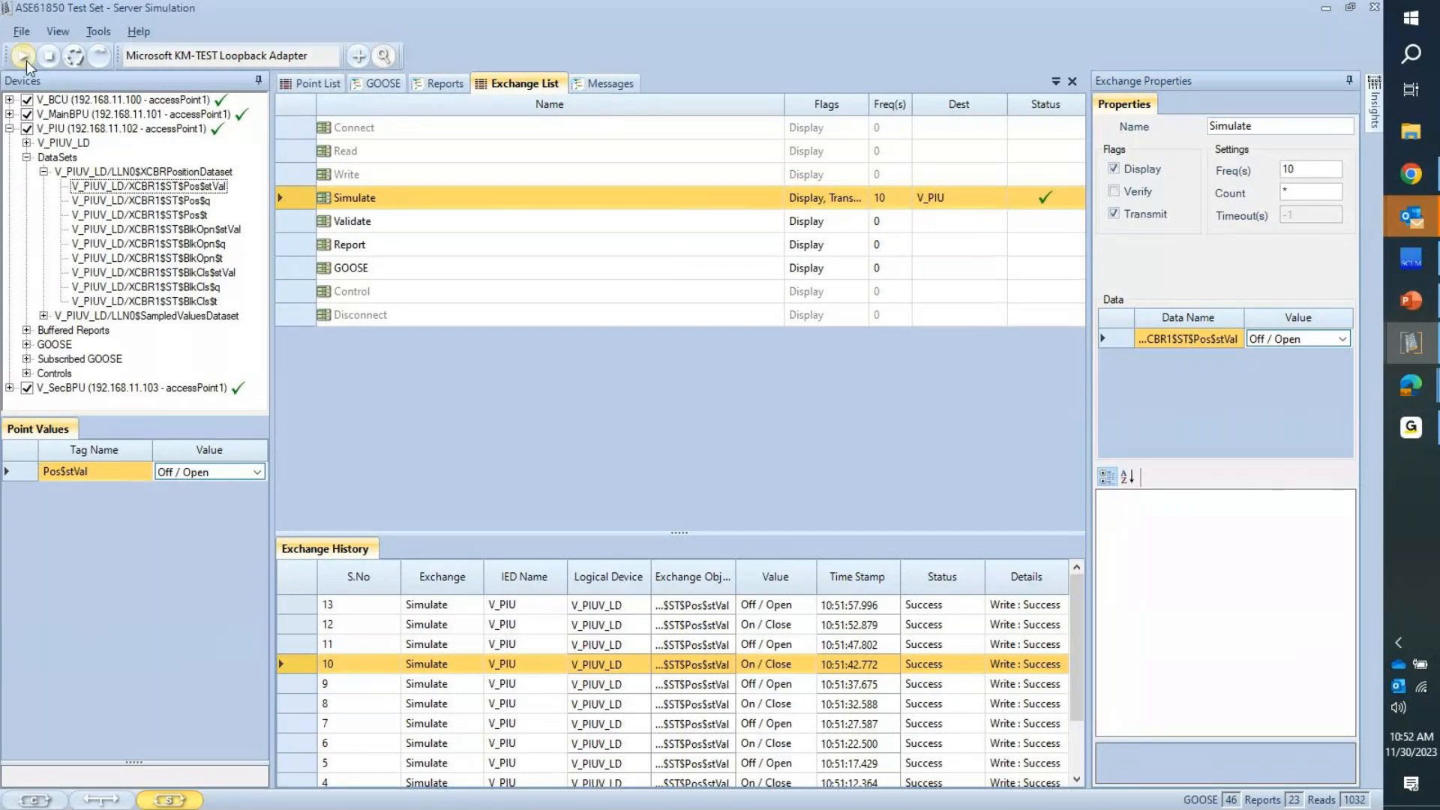
click(1316, 346)
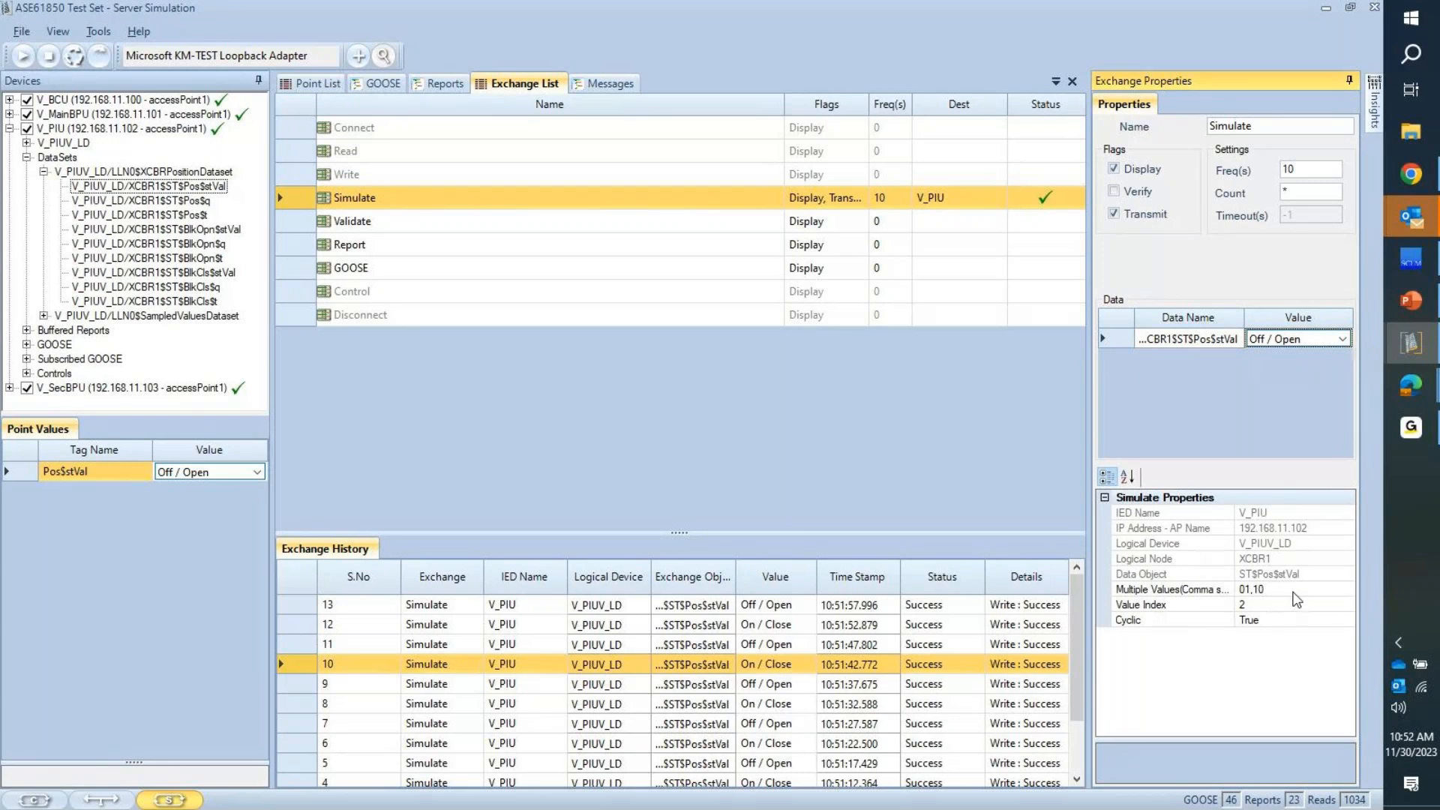
Step: Start the Simulate exchange on the server and bring up the exchange list in Client Simulation
click(23, 56)
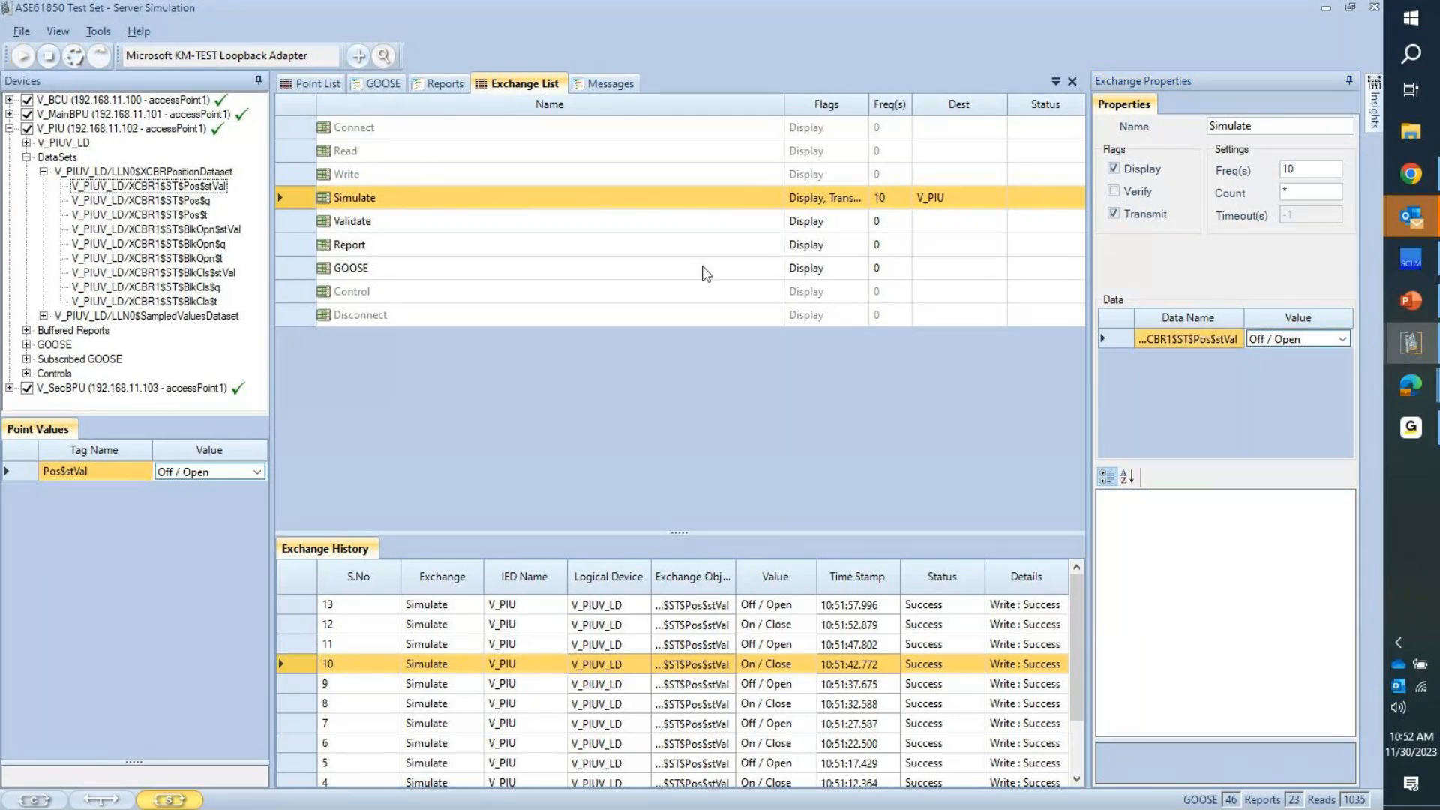
key(alt+Tab)
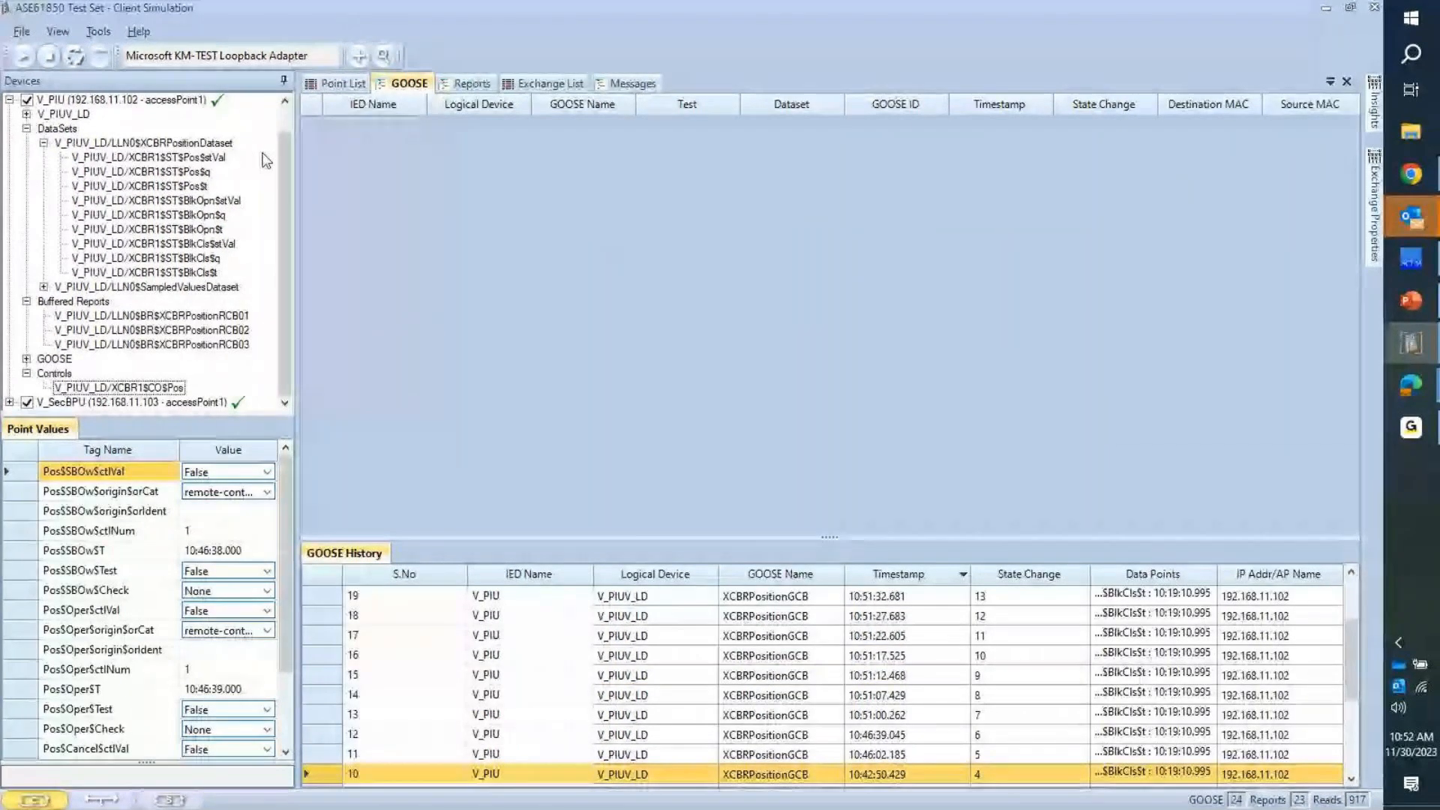
click(550, 83)
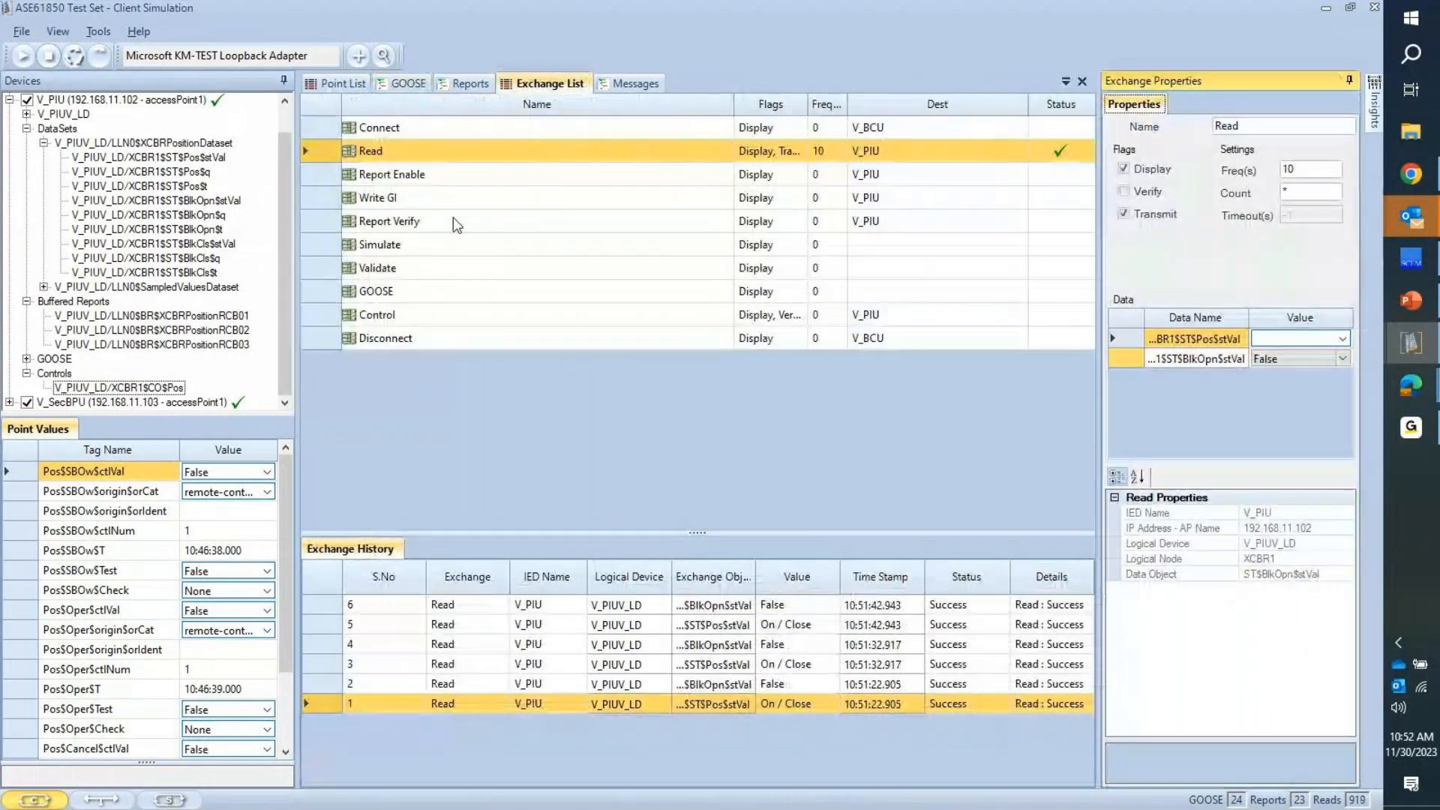
Step: Clear Client Simulation's exchange history and run the Read exchange on V_PIU again
click(50, 57)
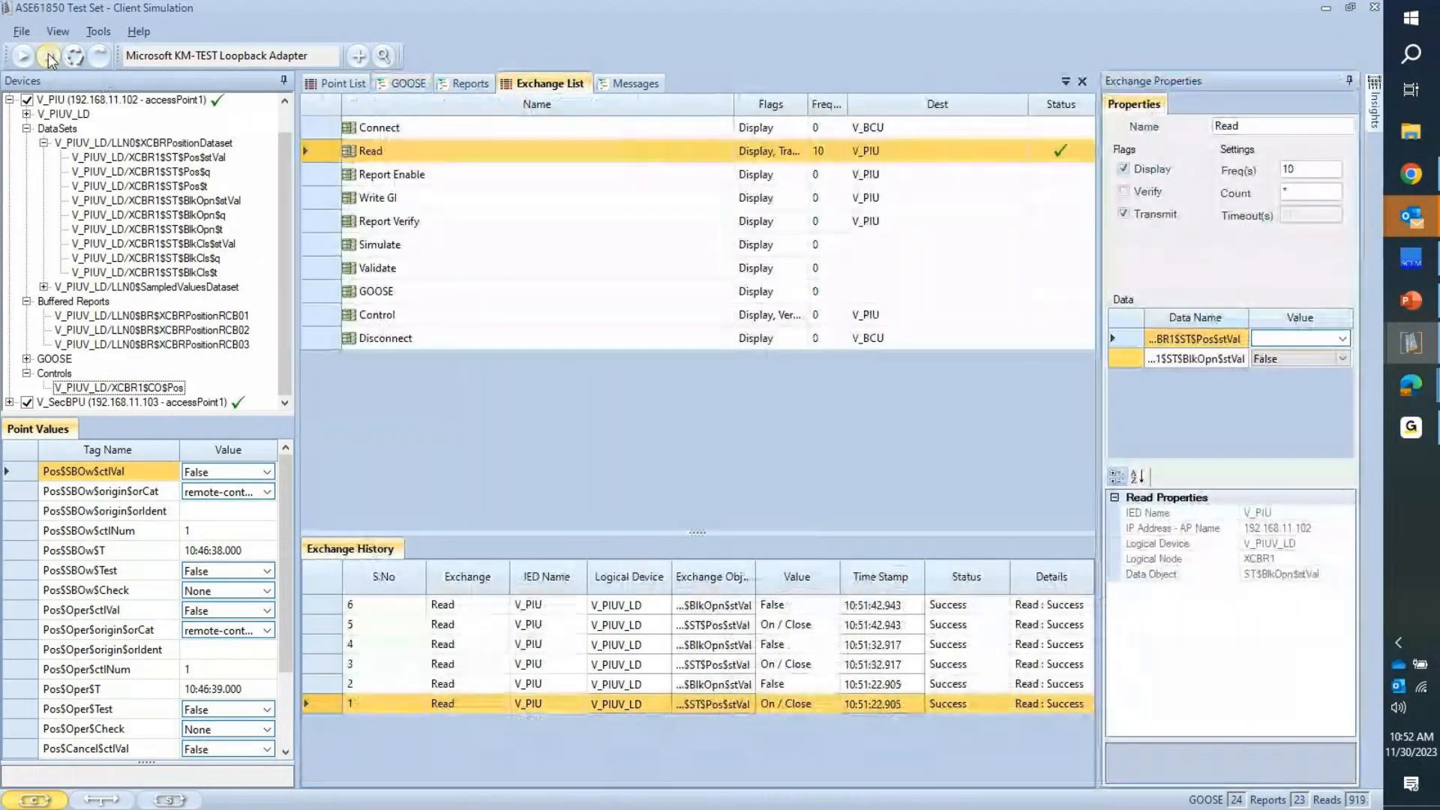
right_click(761, 597)
click(780, 607)
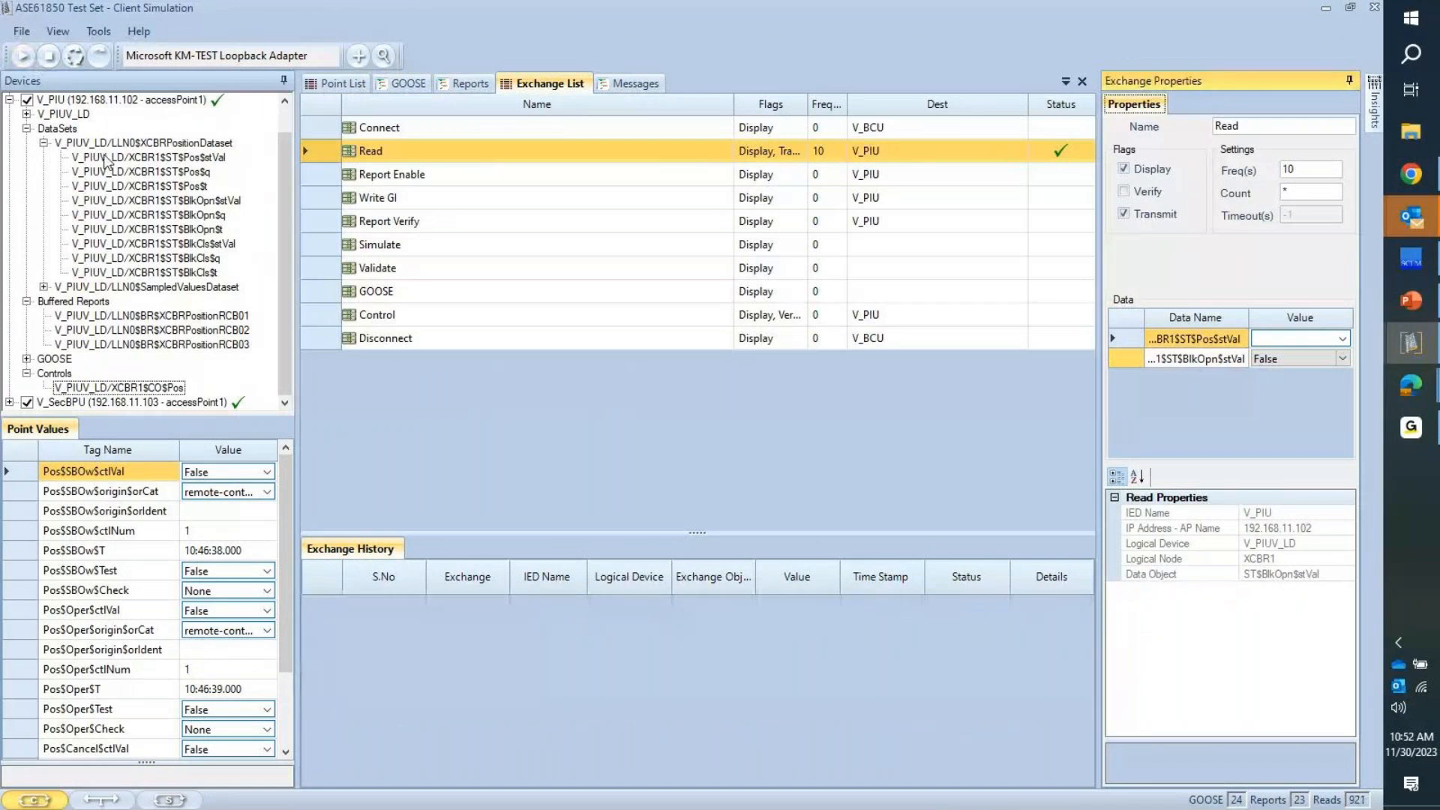
click(23, 56)
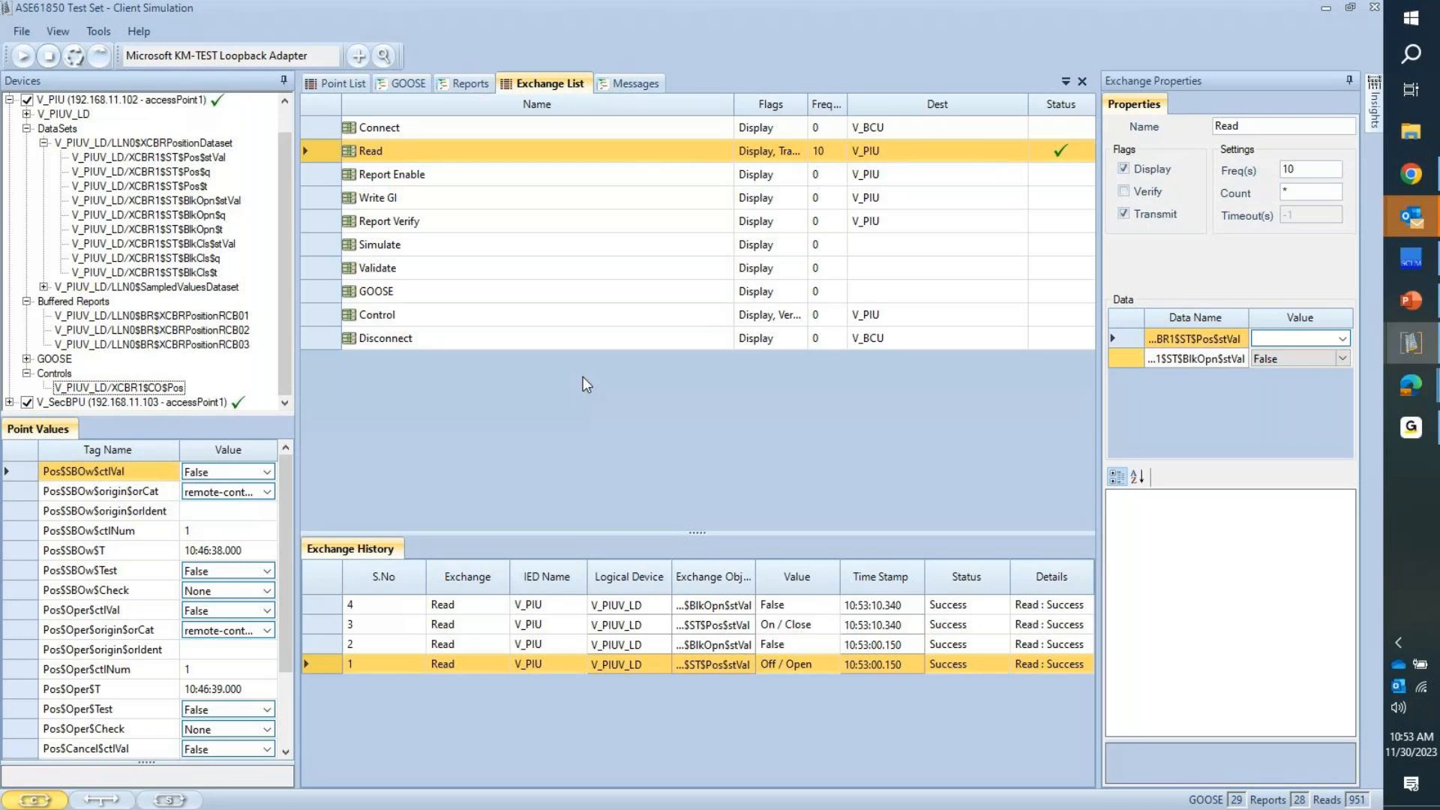
Step: Examine the properties of the Write GI, Control and Report Verify exchanges, including the Report Verify frequency
click(515, 156)
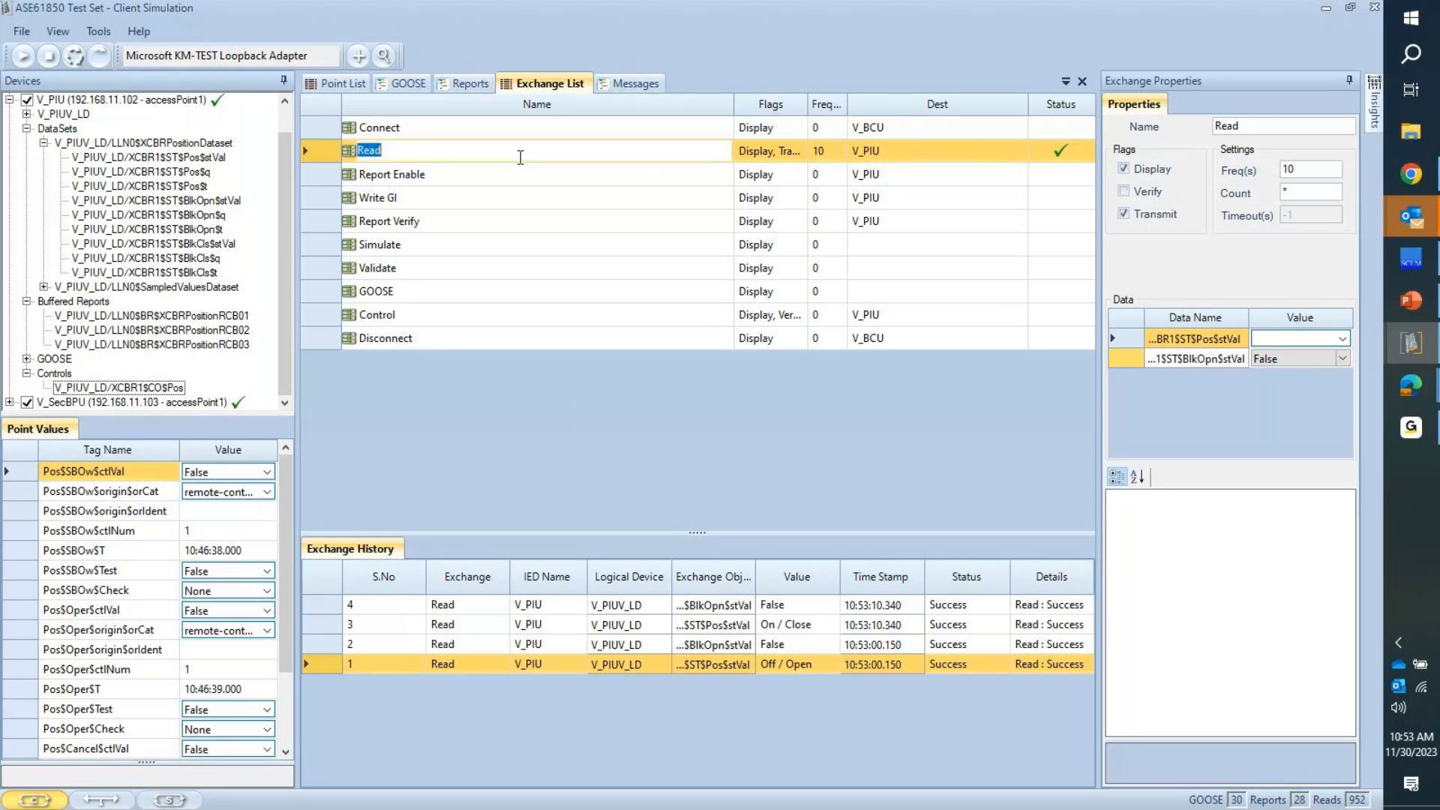
click(531, 200)
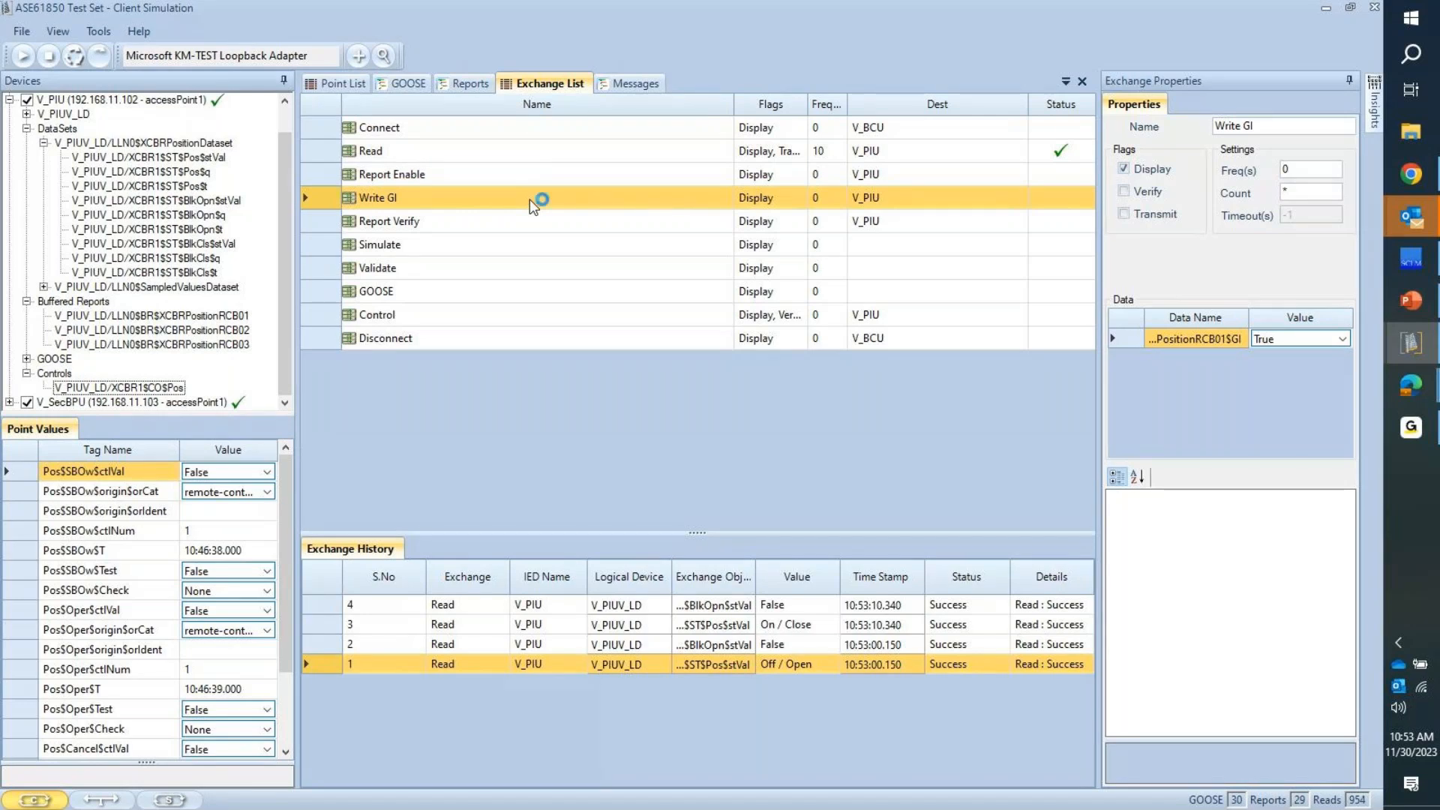
click(507, 317)
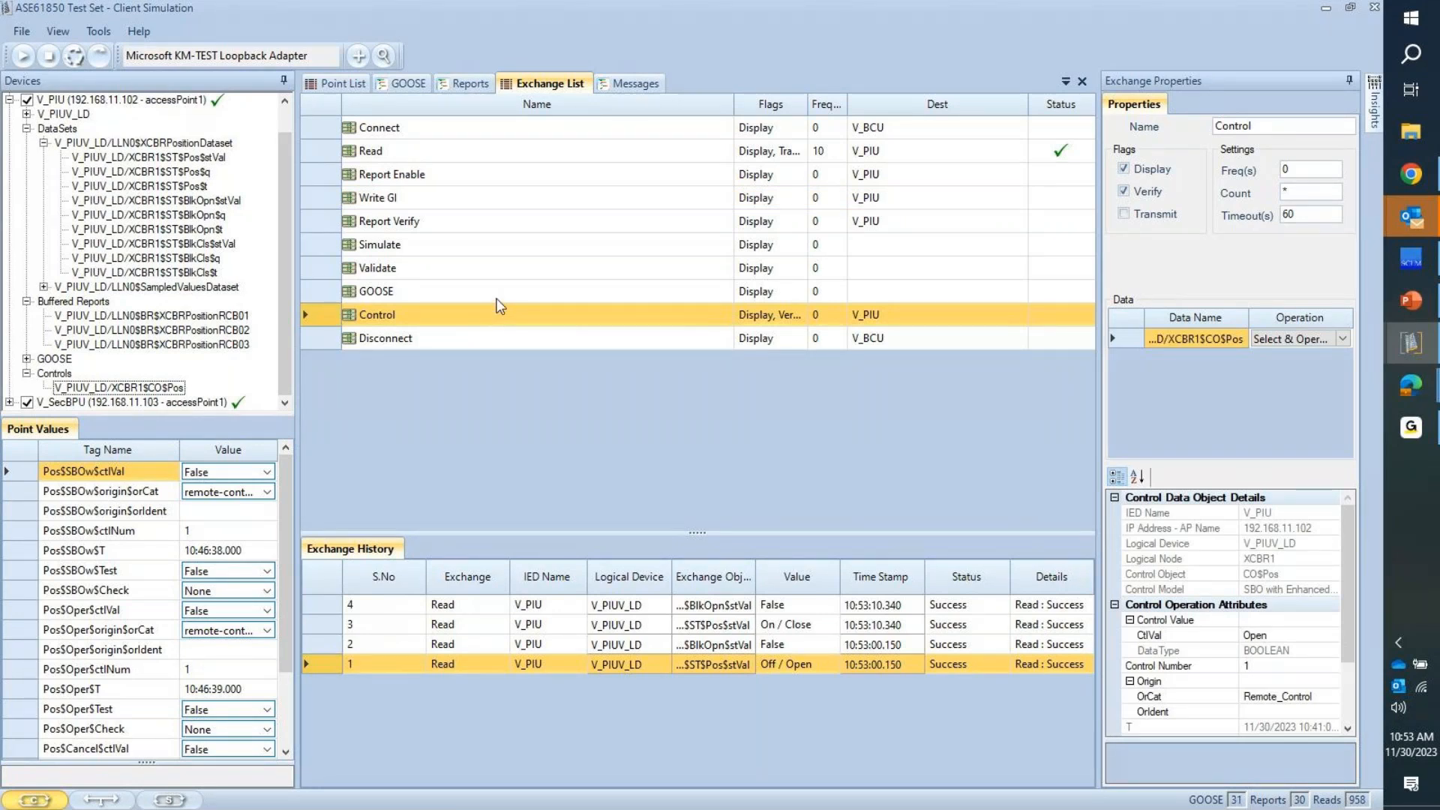
click(489, 225)
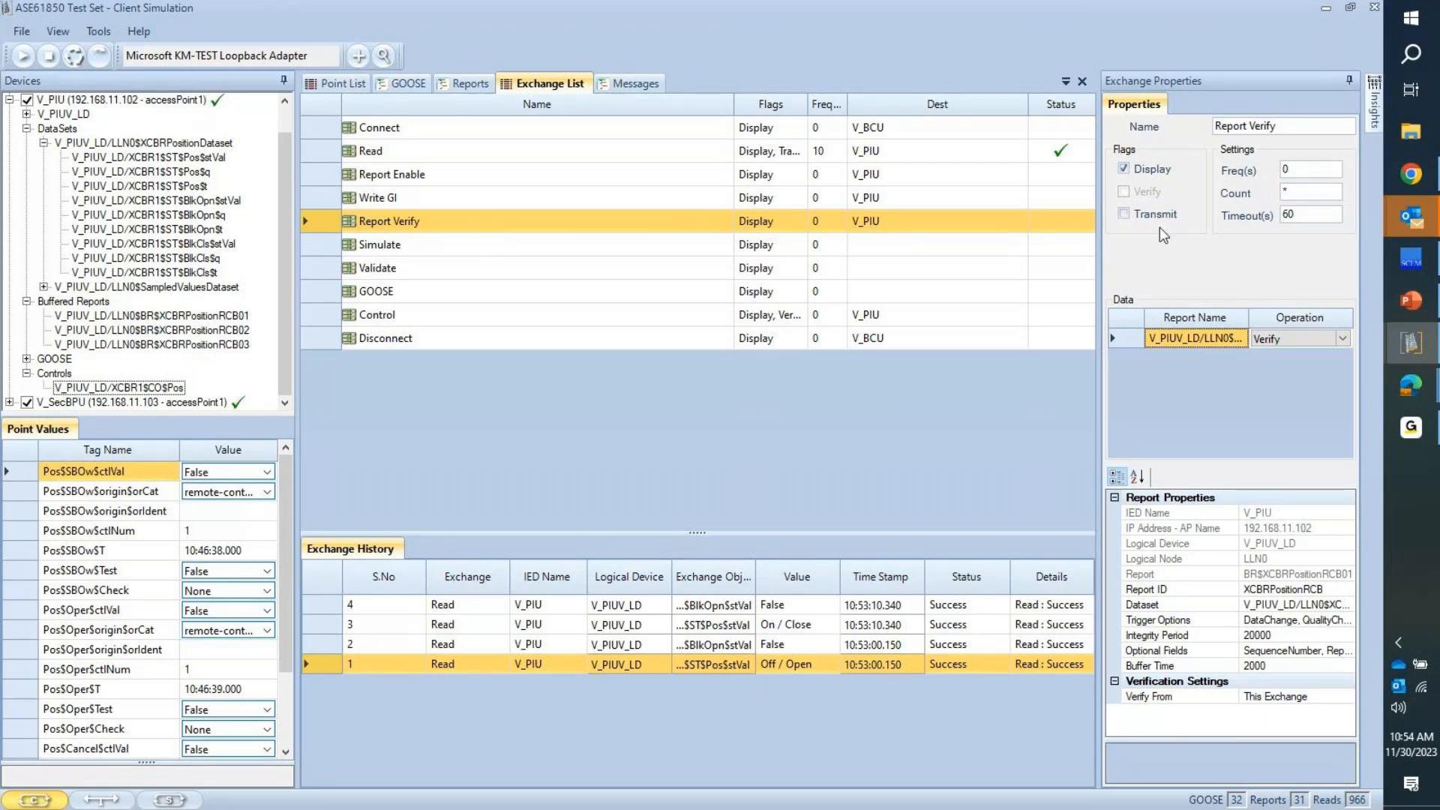
click(1257, 171)
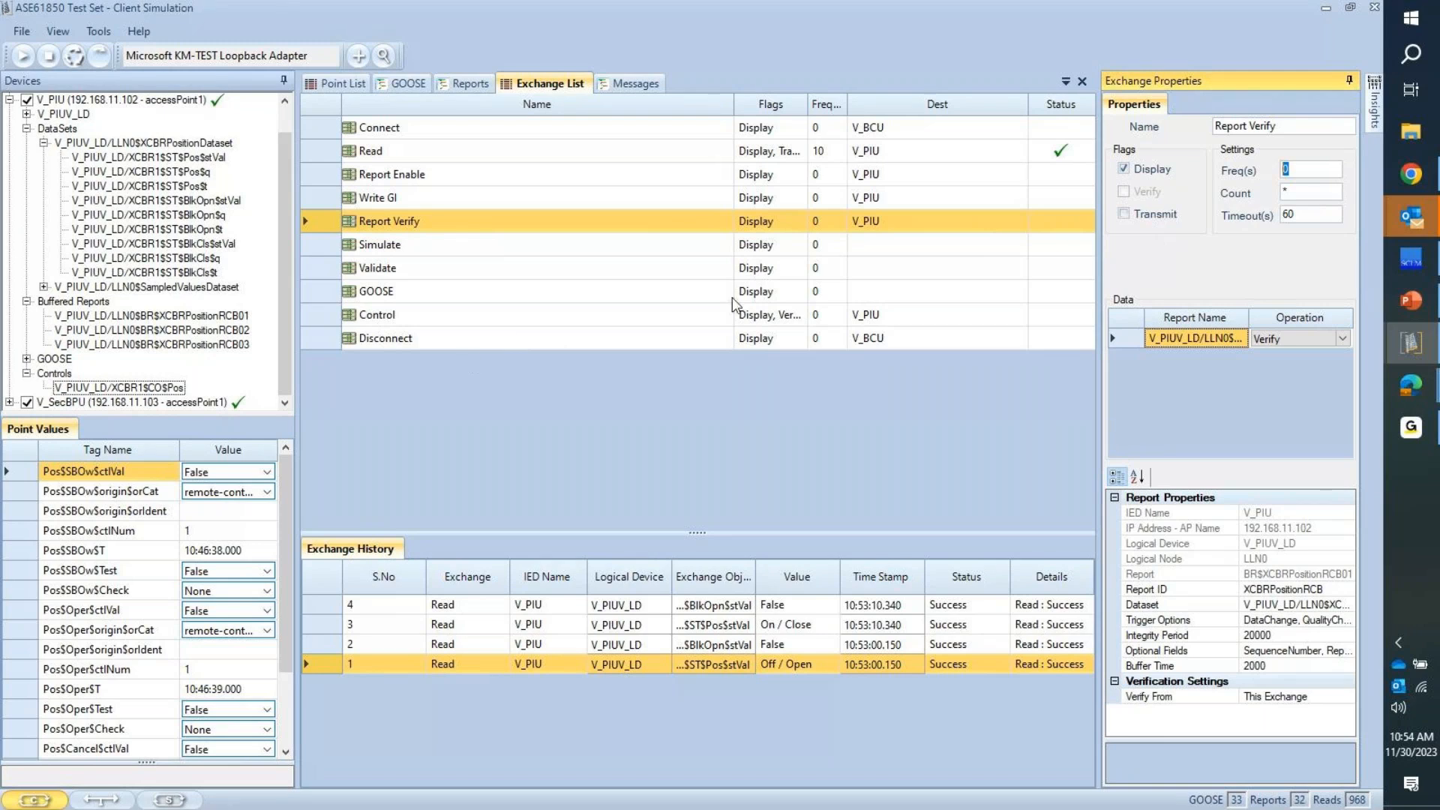
click(1307, 171)
Step: Inspect the full list of data point values for entry 19 in the V_PIU GOOSE history
click(408, 85)
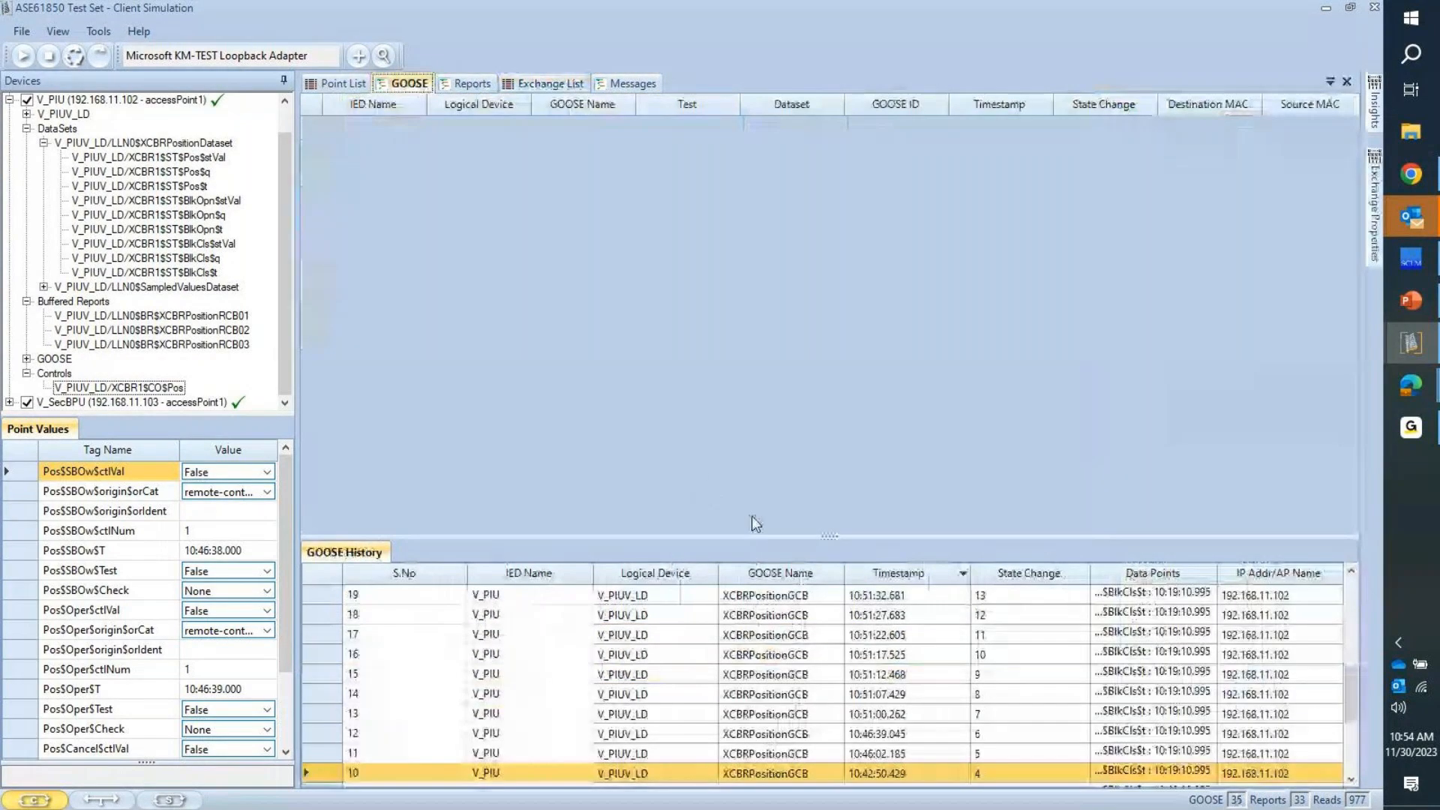
click(465, 84)
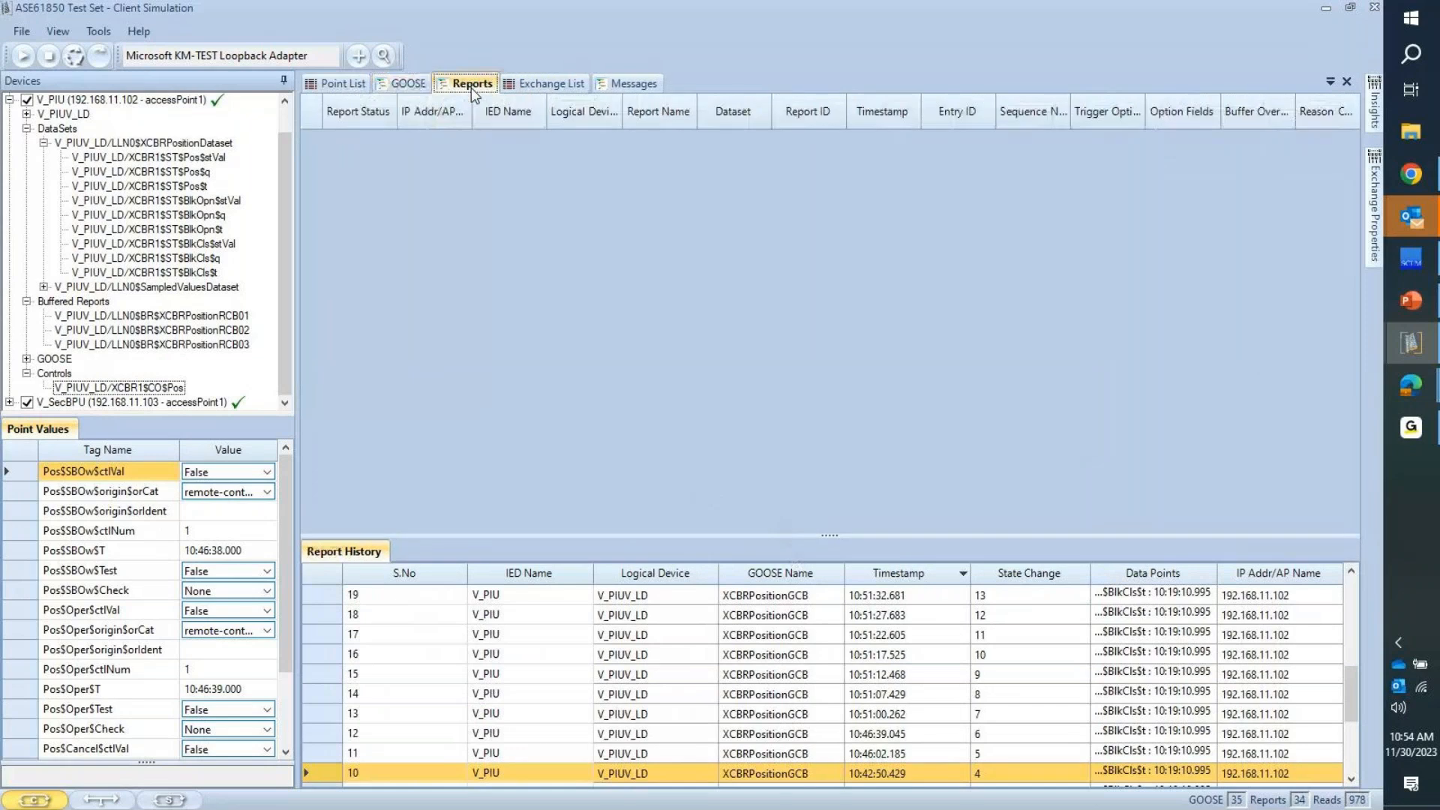
click(409, 88)
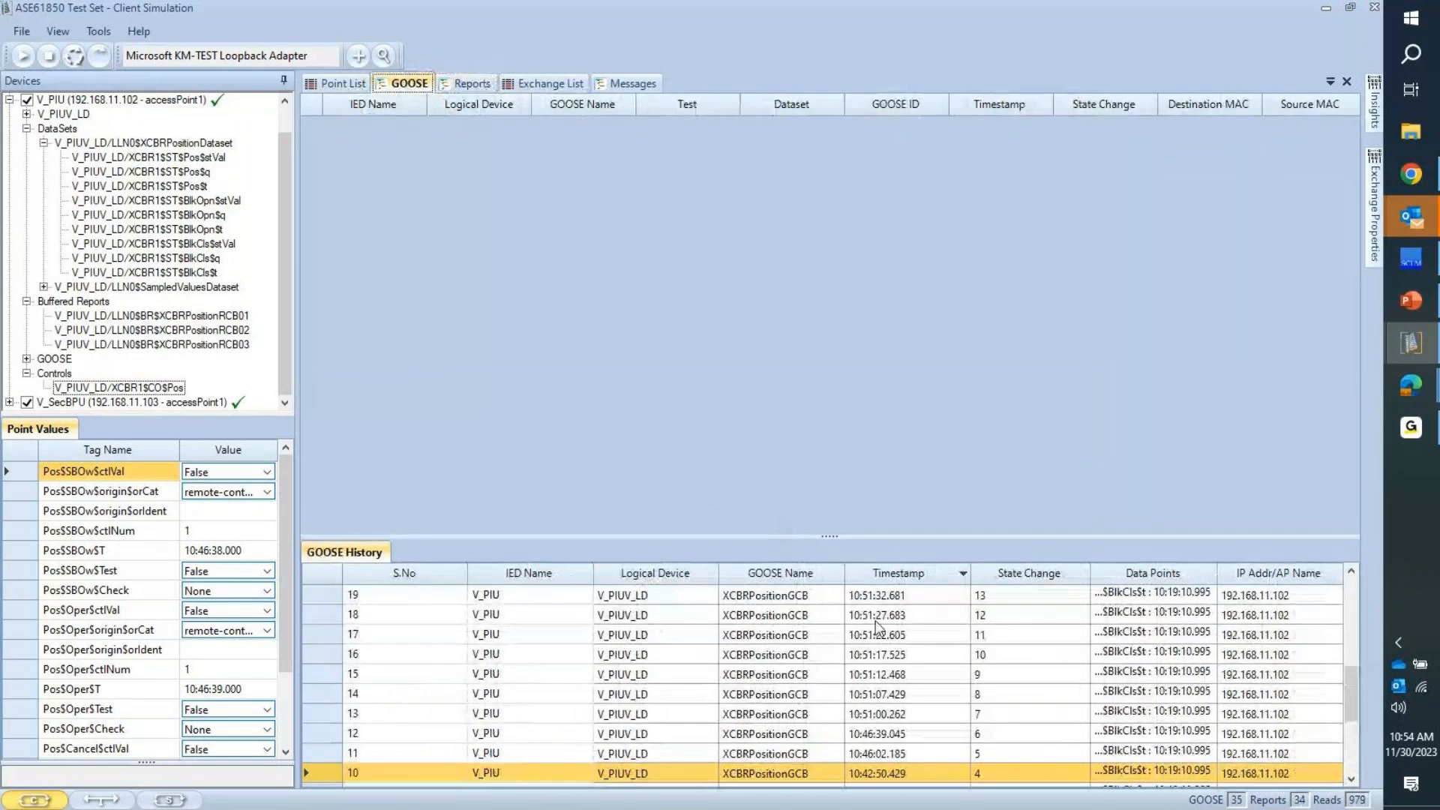
click(1153, 598)
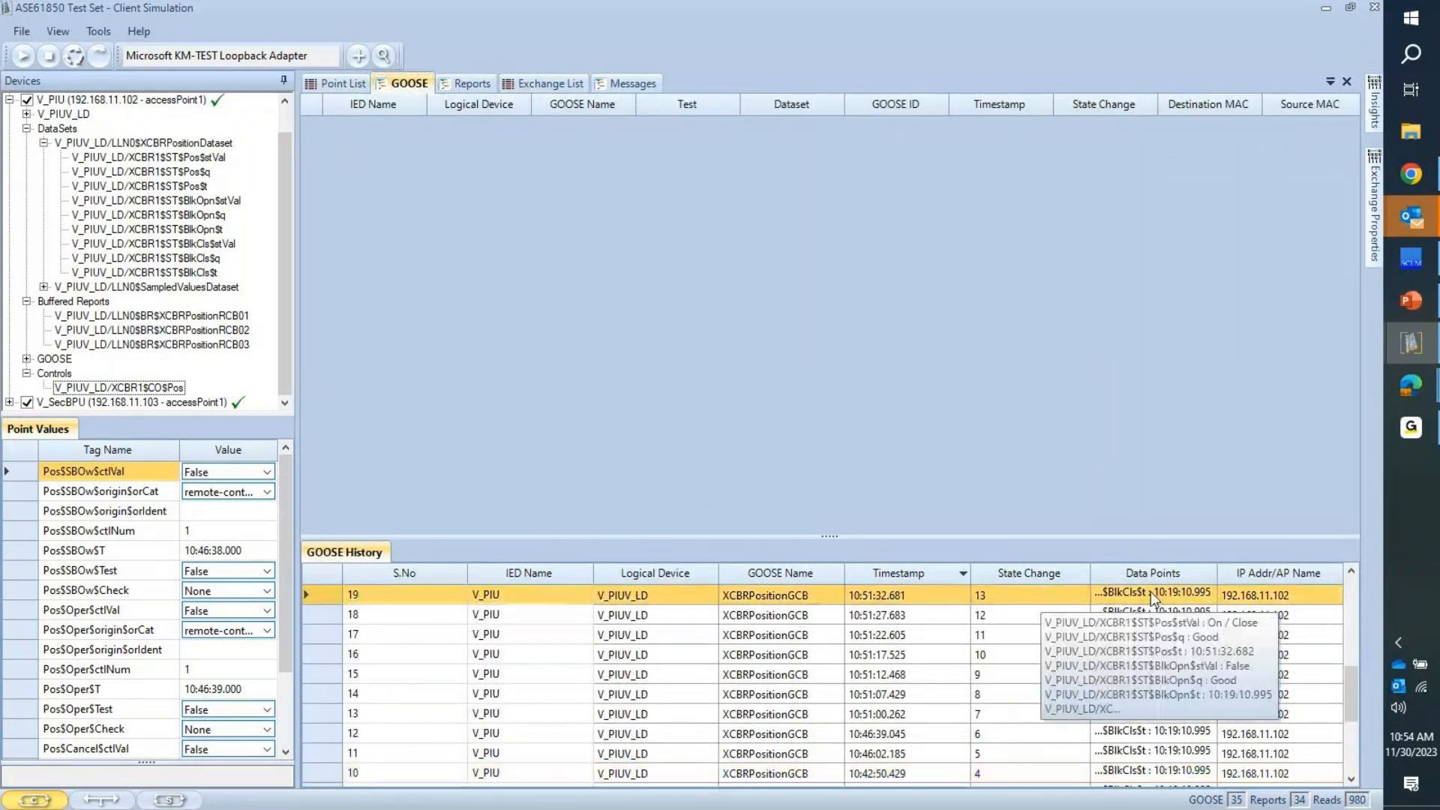
double_click(1153, 594)
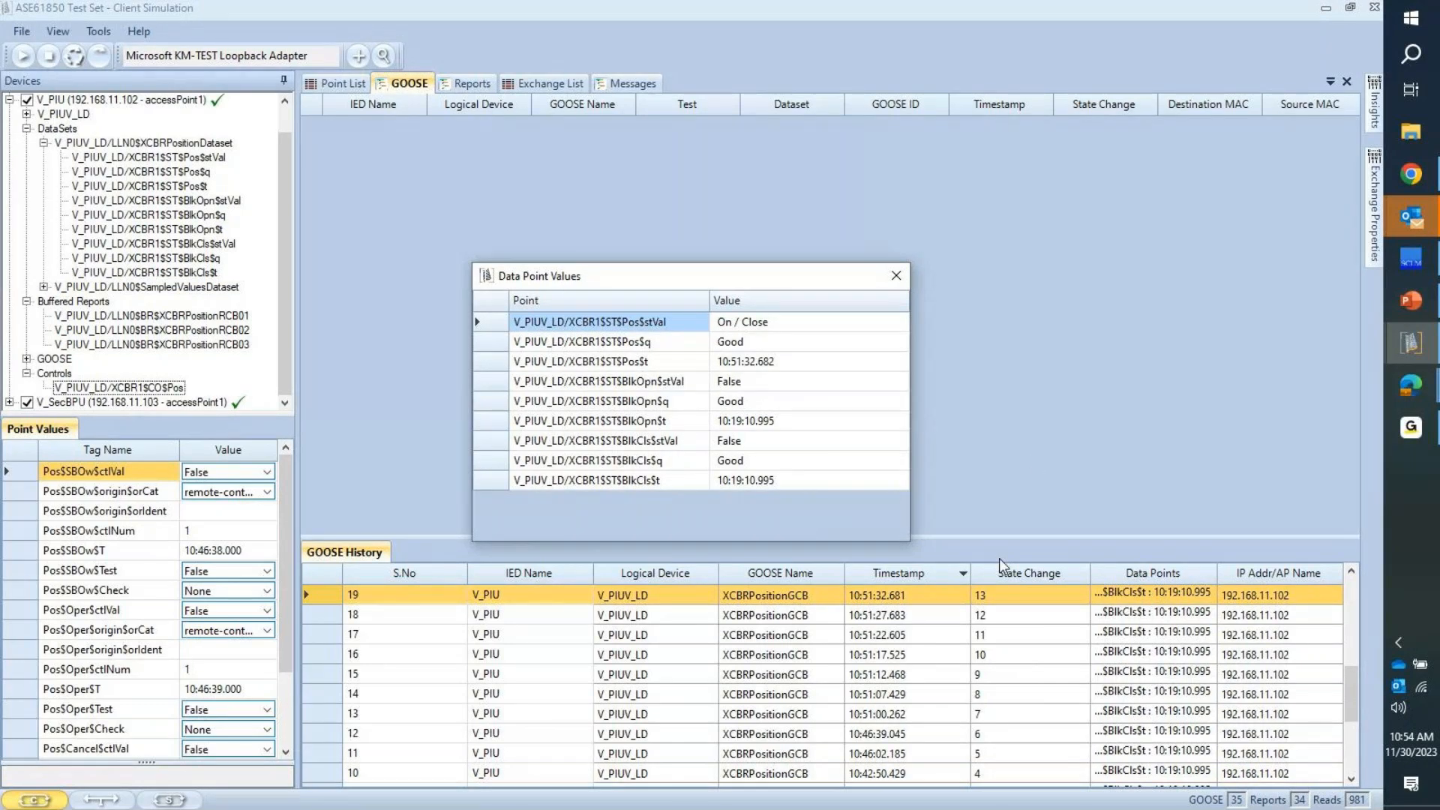
click(896, 275)
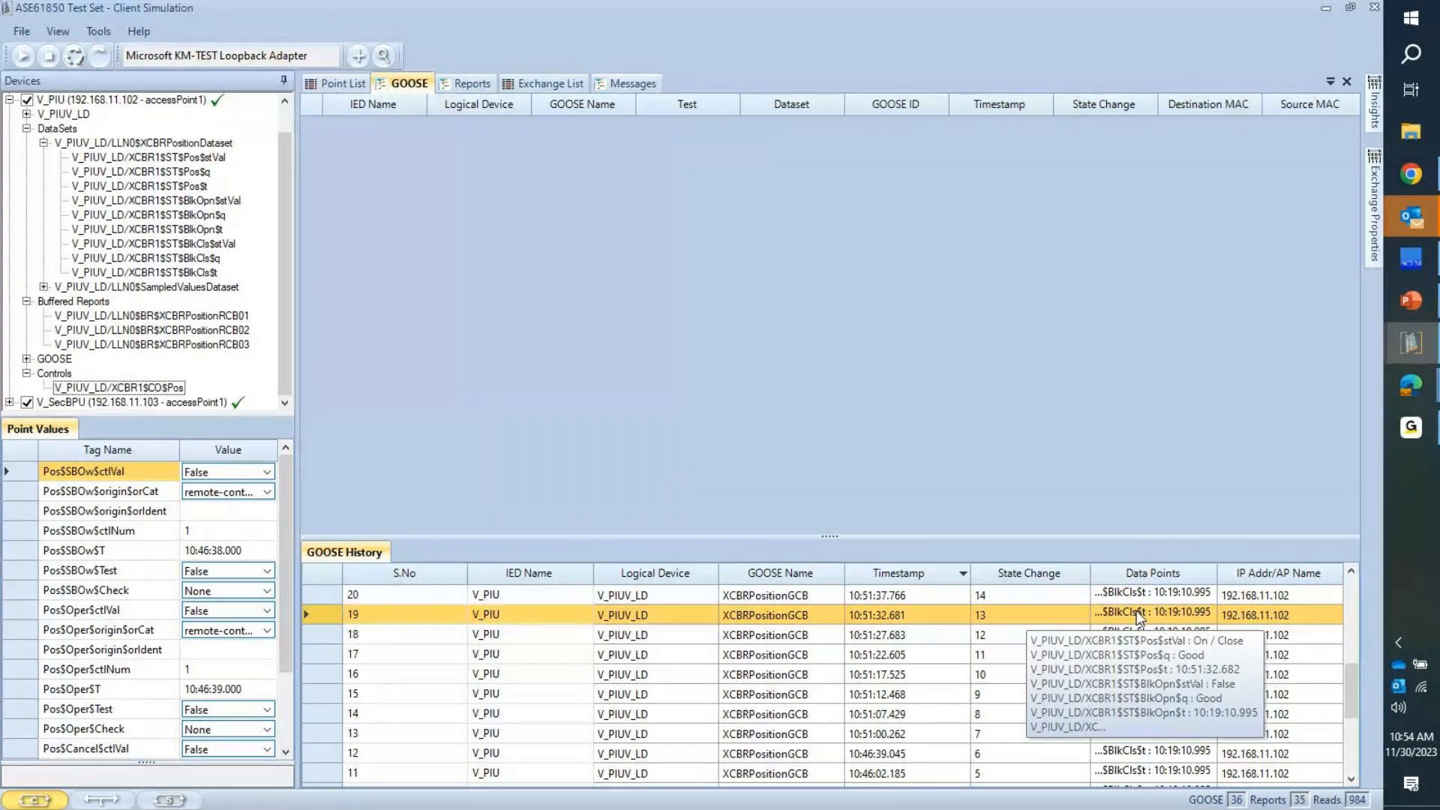
Step: Inspect the data point value of report history entry 11 and adjust the column widths to compare reason codes with data points
click(471, 87)
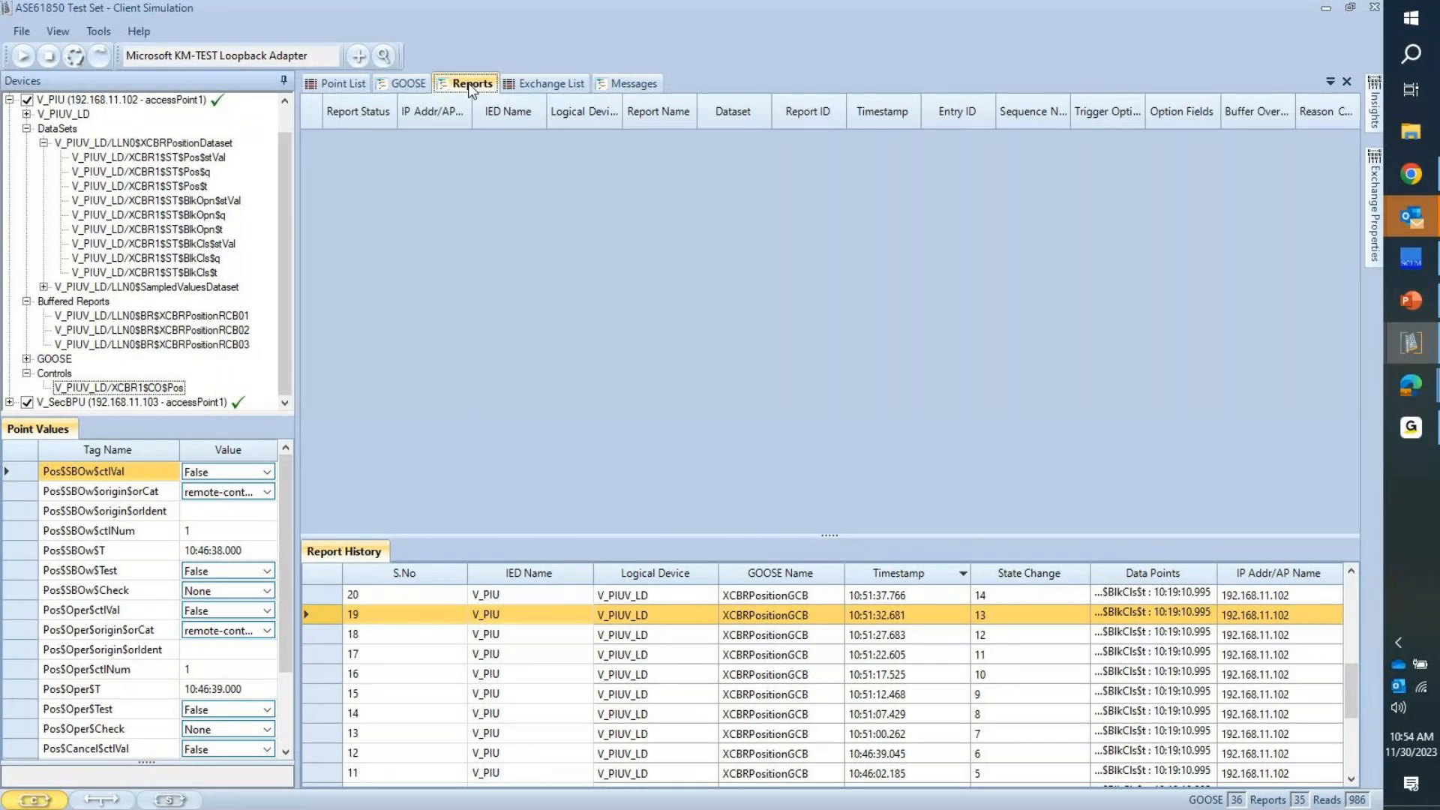
double_click(1128, 606)
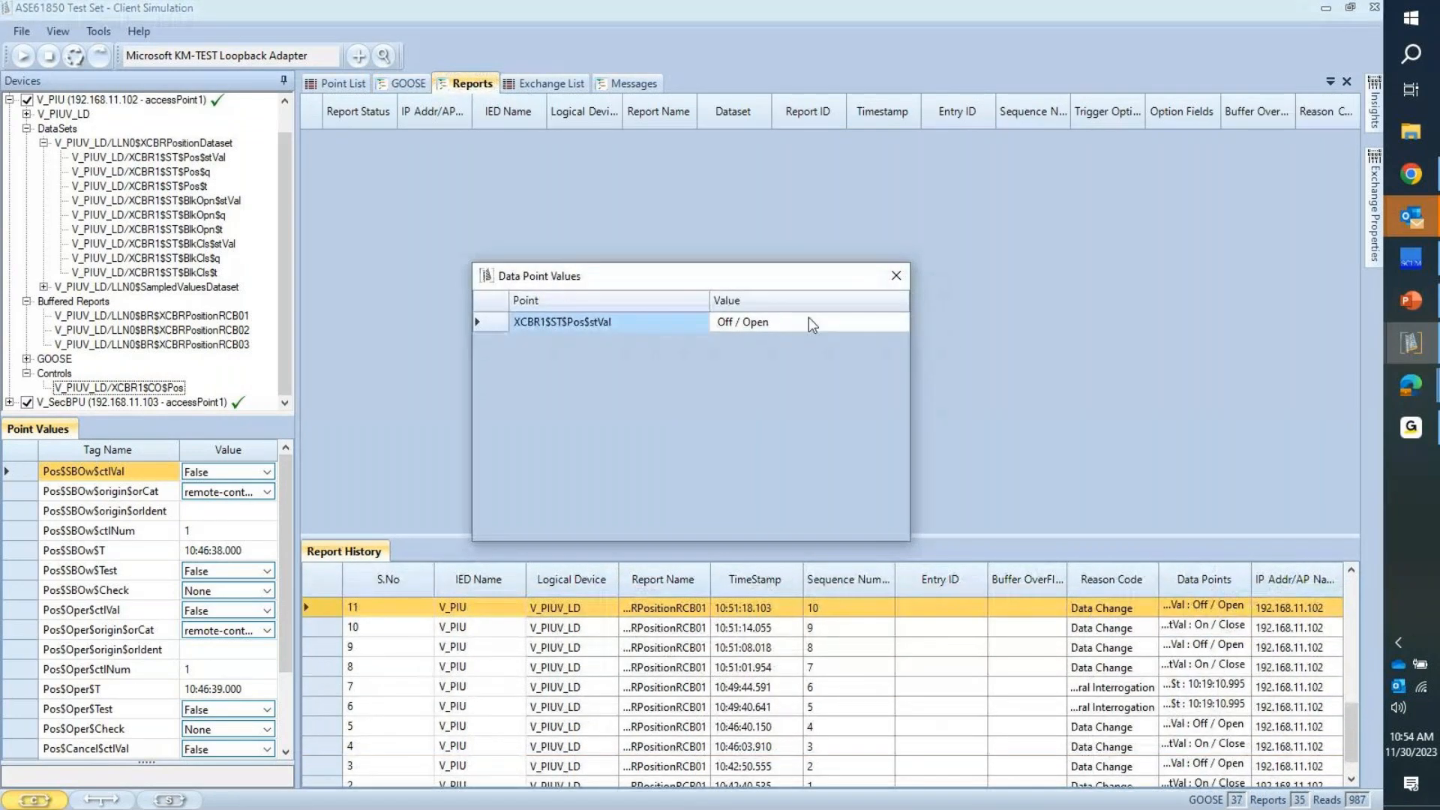
click(895, 281)
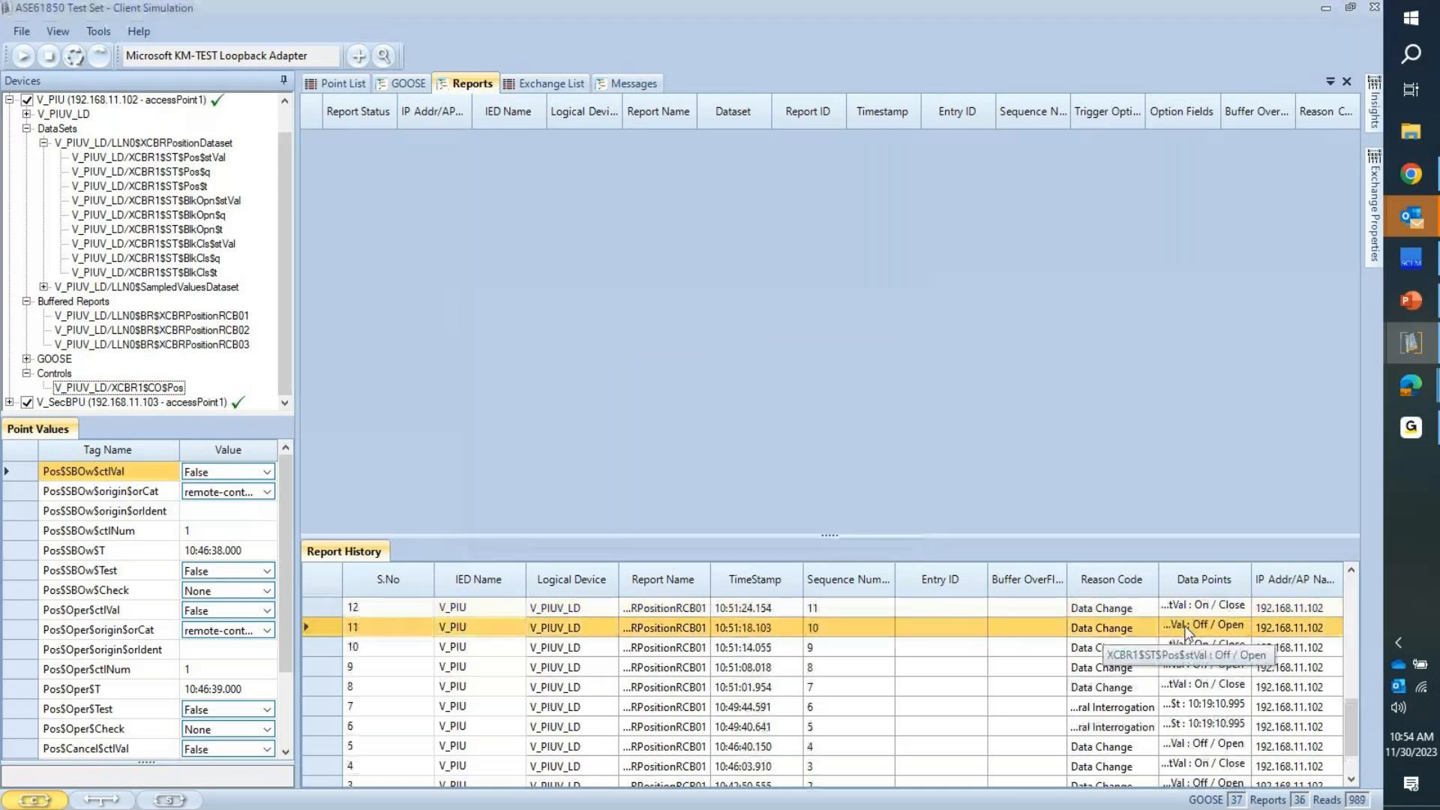
drag(1158, 577, 1143, 574)
click(1083, 685)
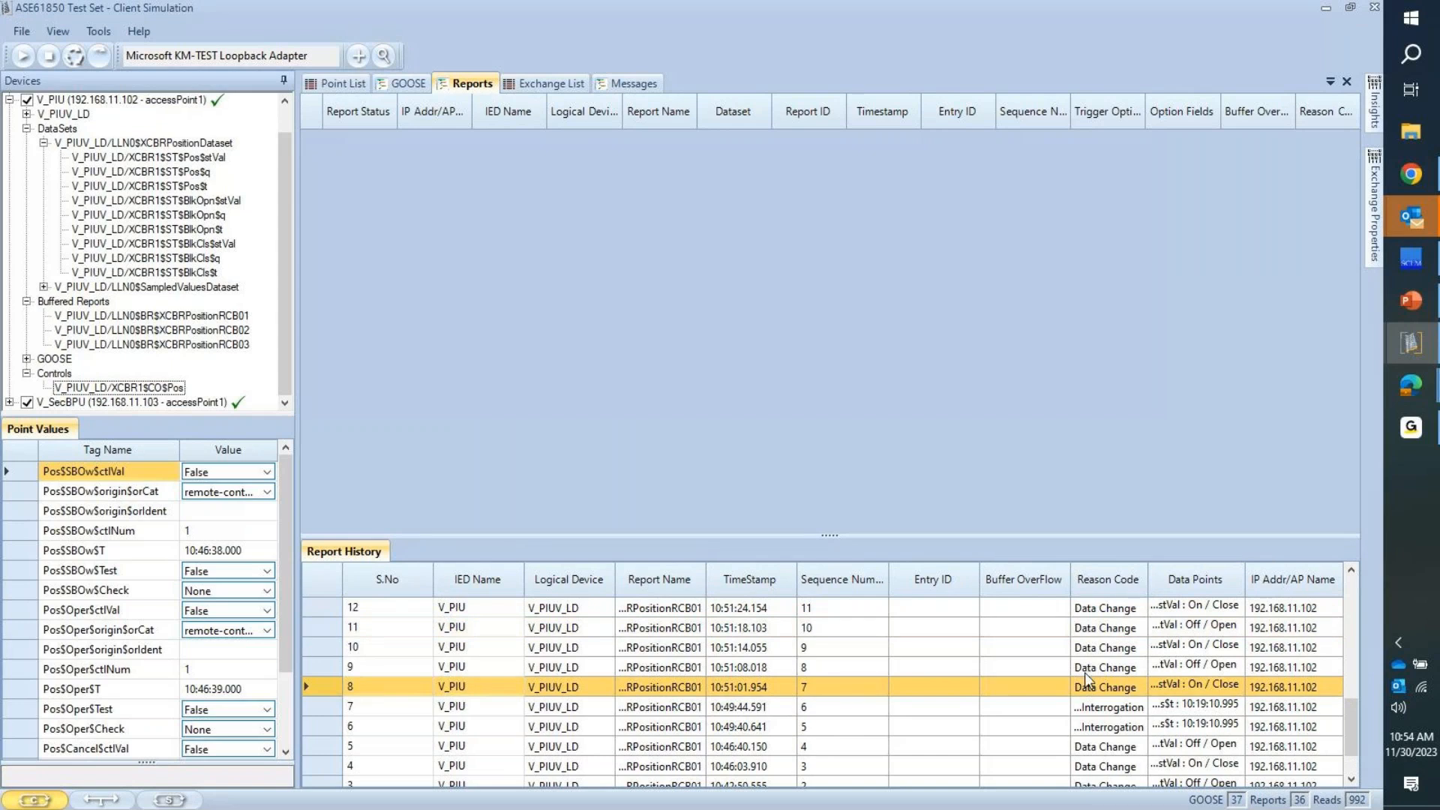
click(1084, 668)
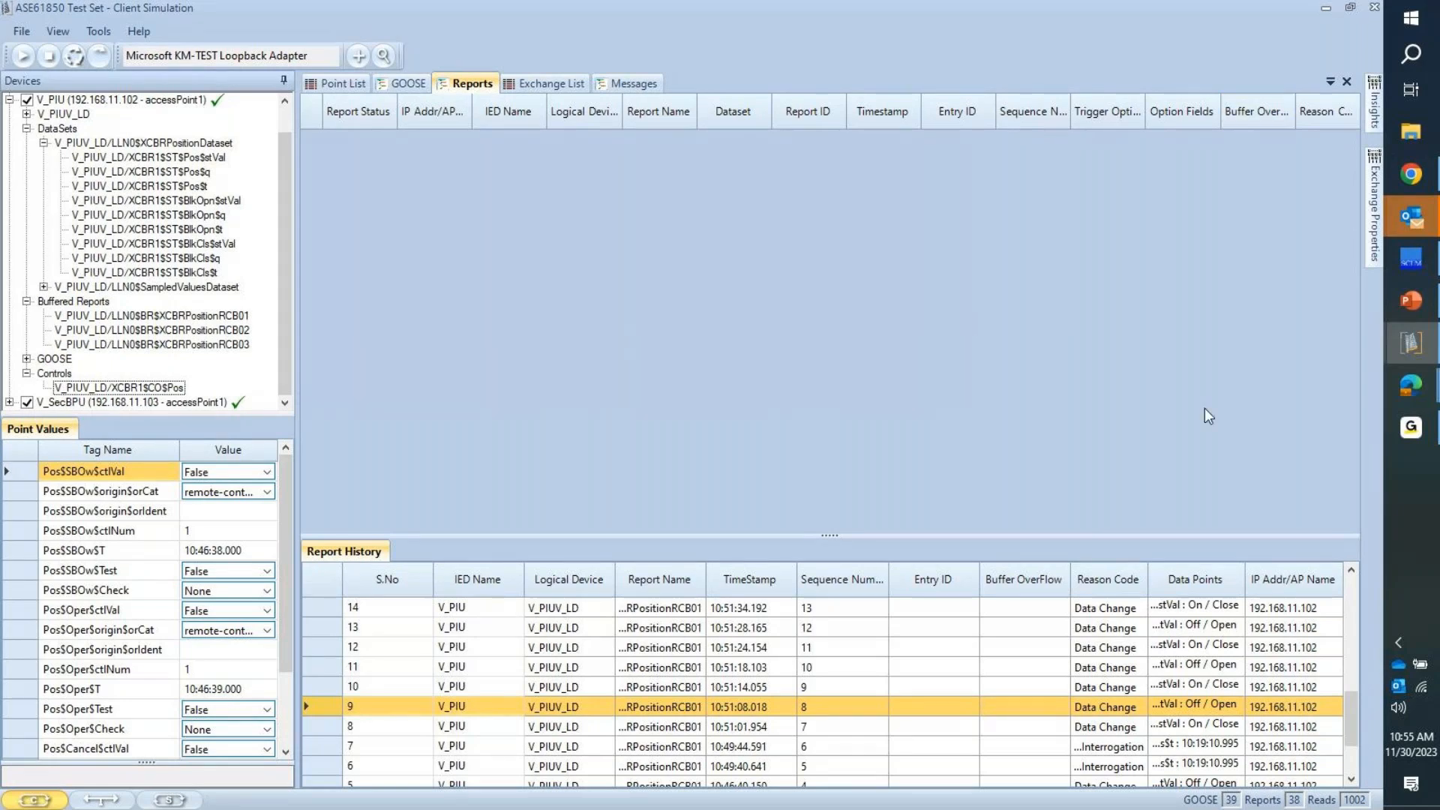
Step: Minimize Client Simulation and switch to the Takeaways slide in PowerPoint
click(1412, 430)
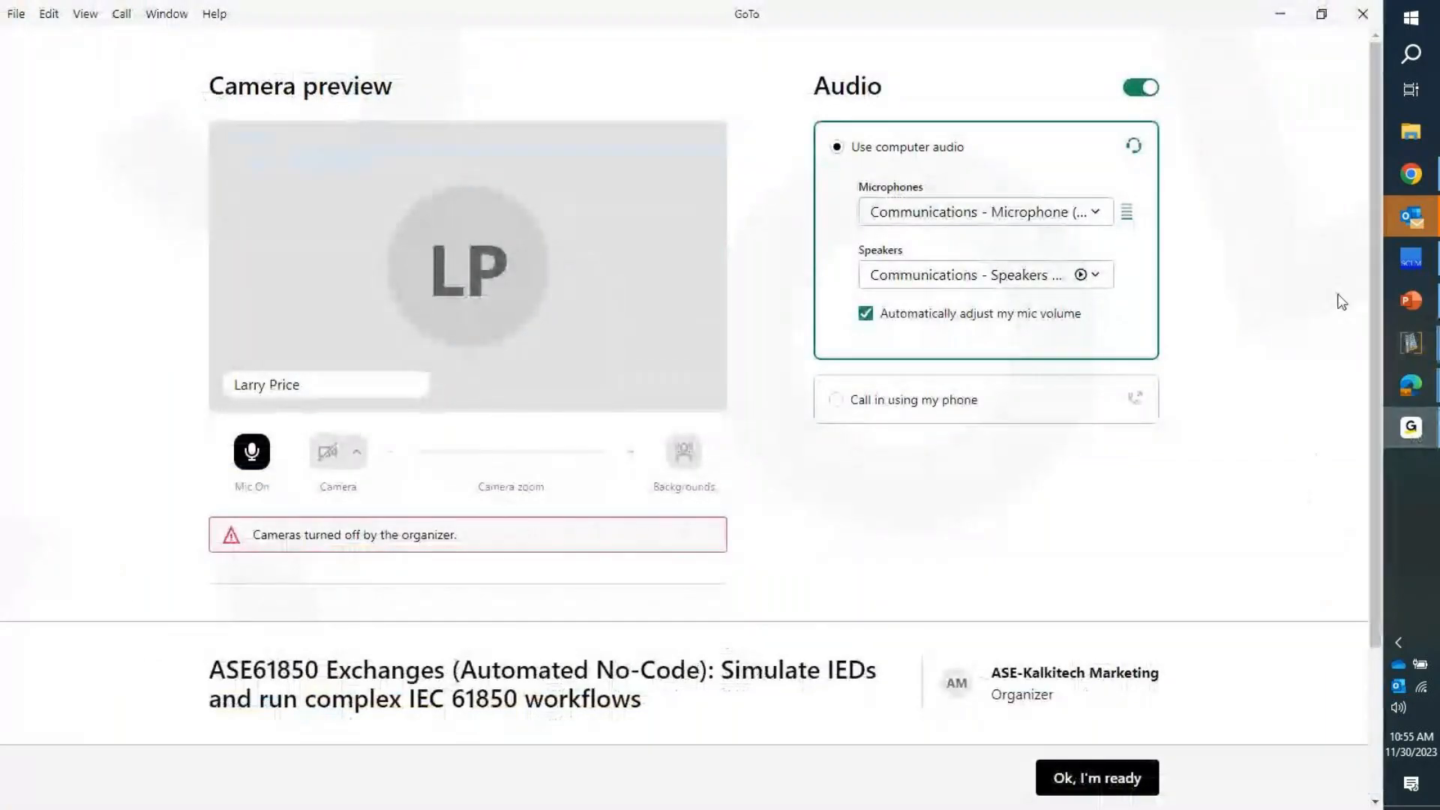
click(1284, 18)
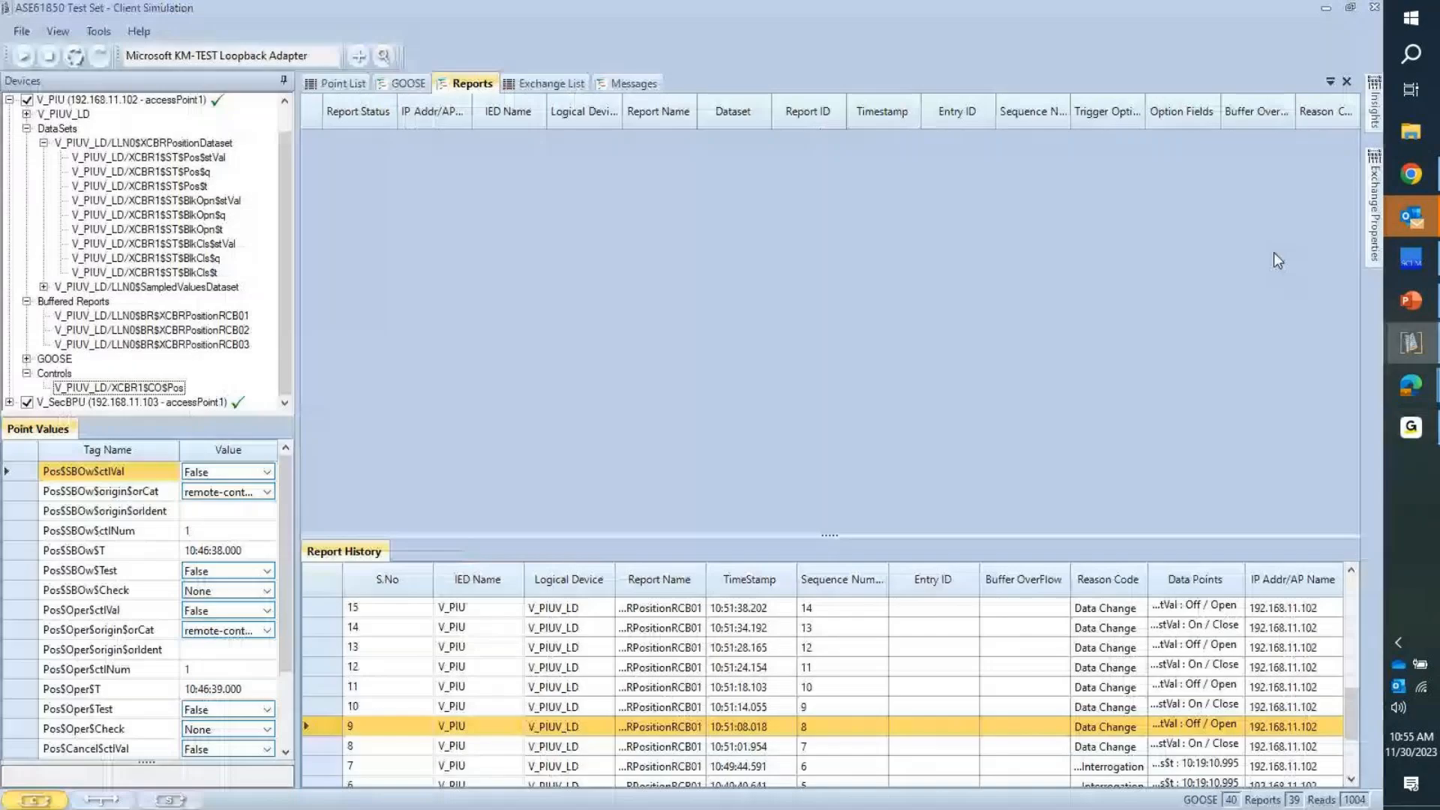
click(1327, 9)
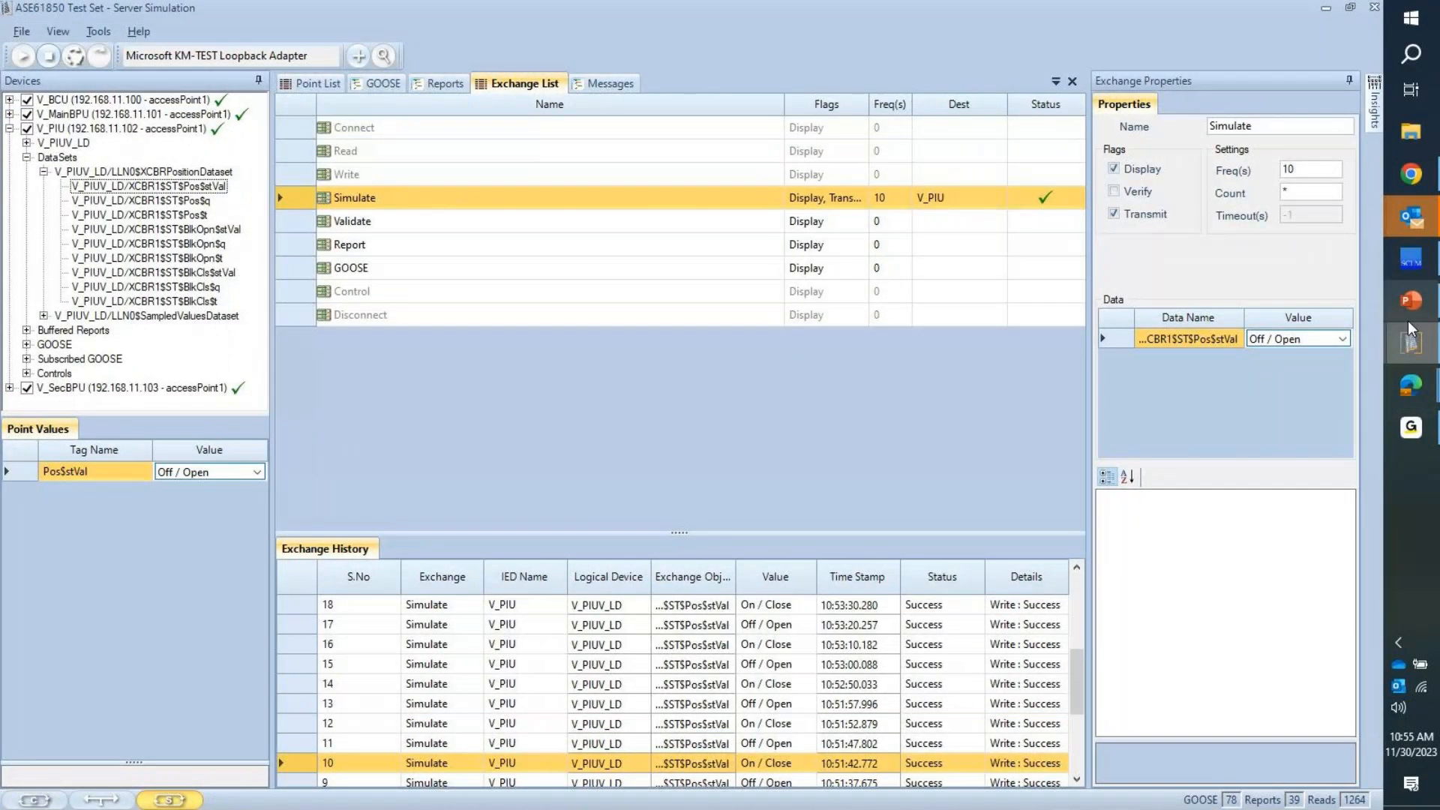
click(1410, 301)
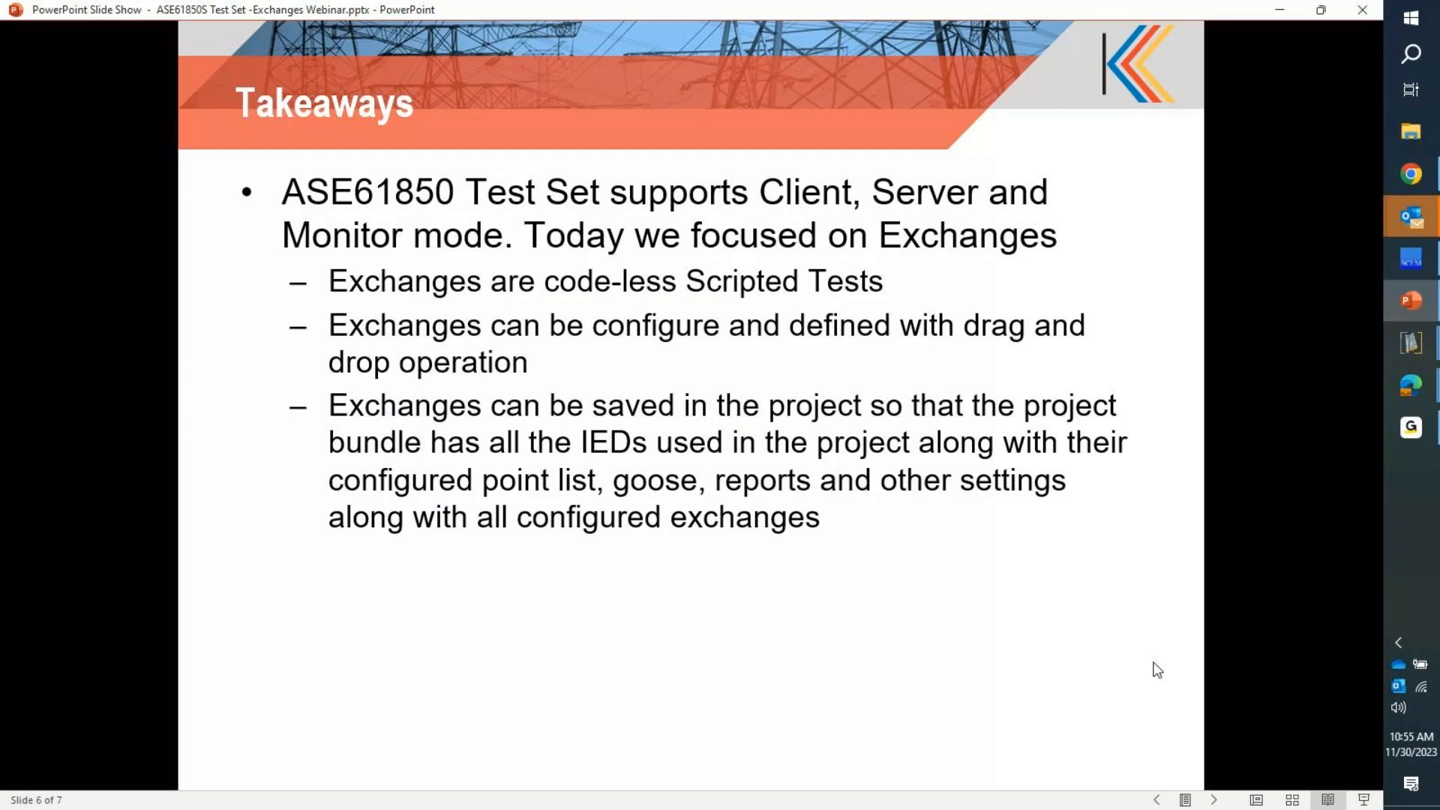
Step: Review the IED configuration with IP addresses and SCL files in Client Simulation, and return to the Takeaways slide in PowerPoint
click(1410, 342)
click(1290, 416)
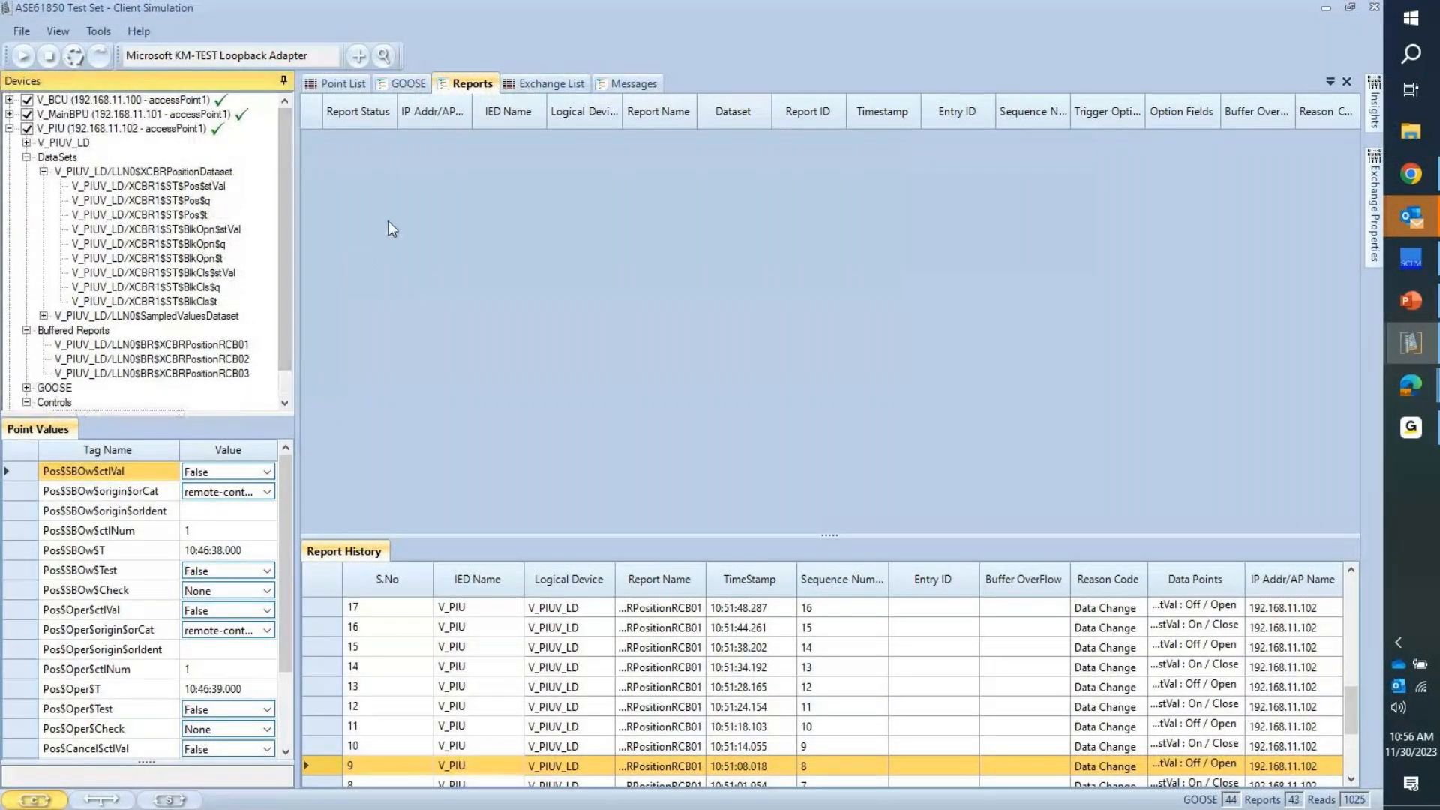
click(358, 56)
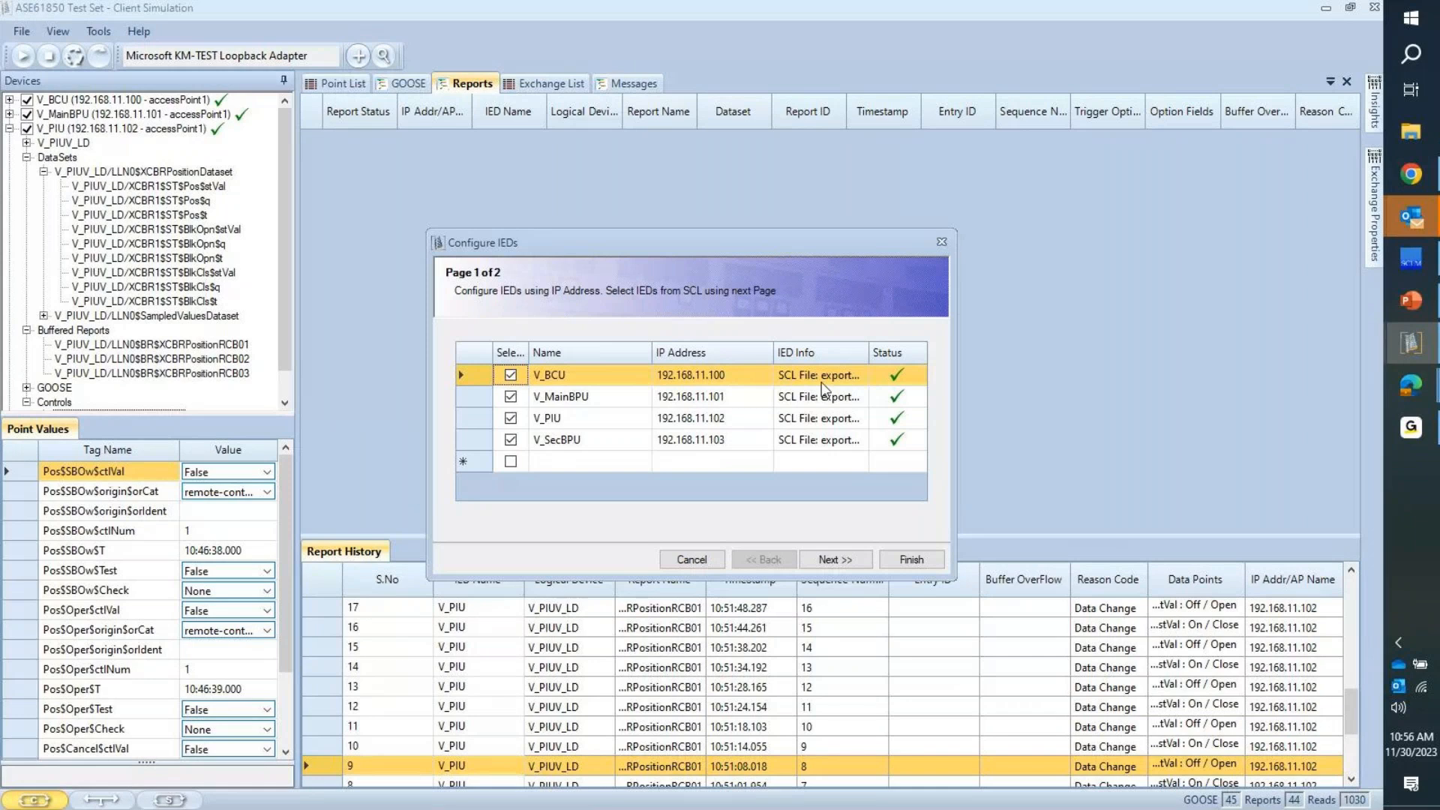
click(941, 243)
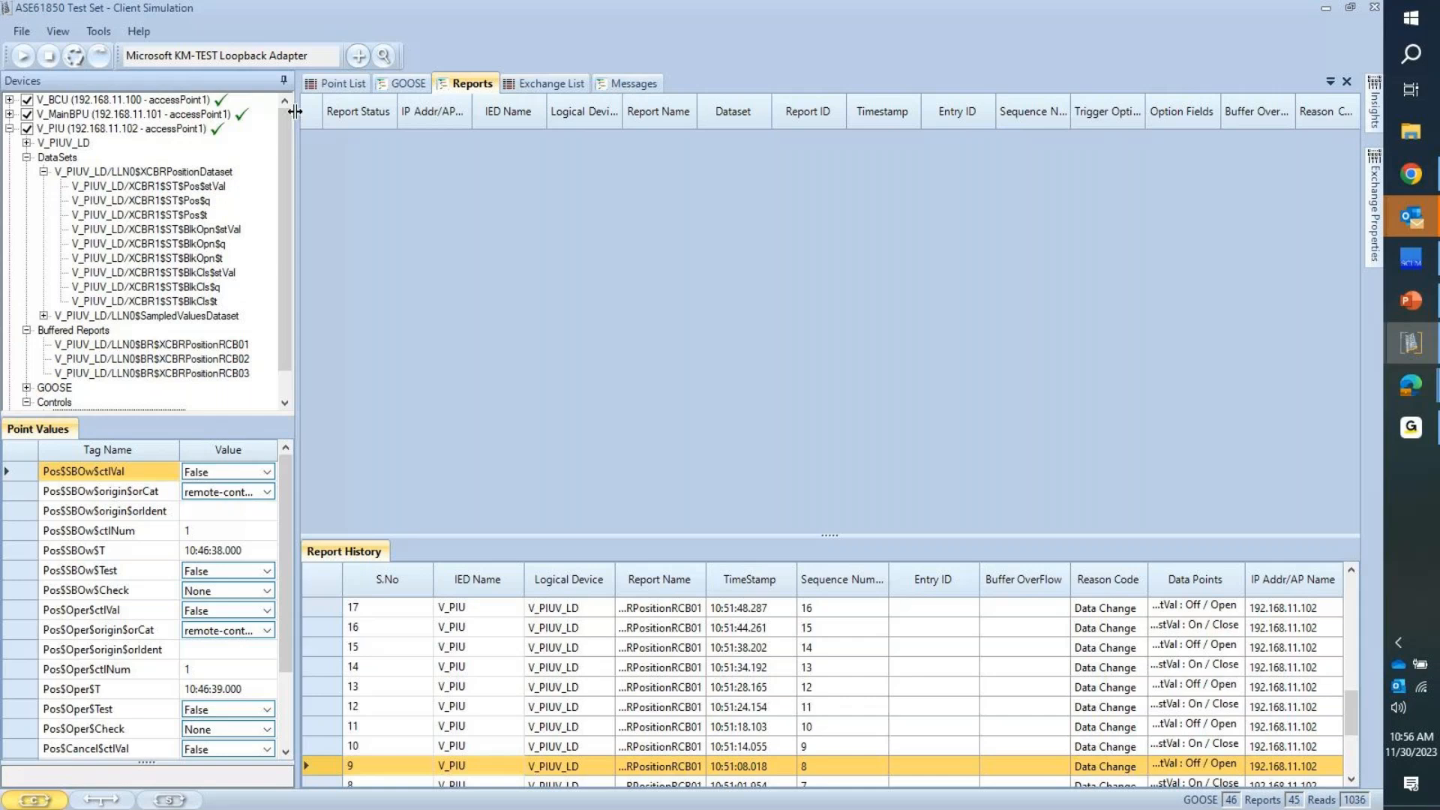
key(alt+Tab)
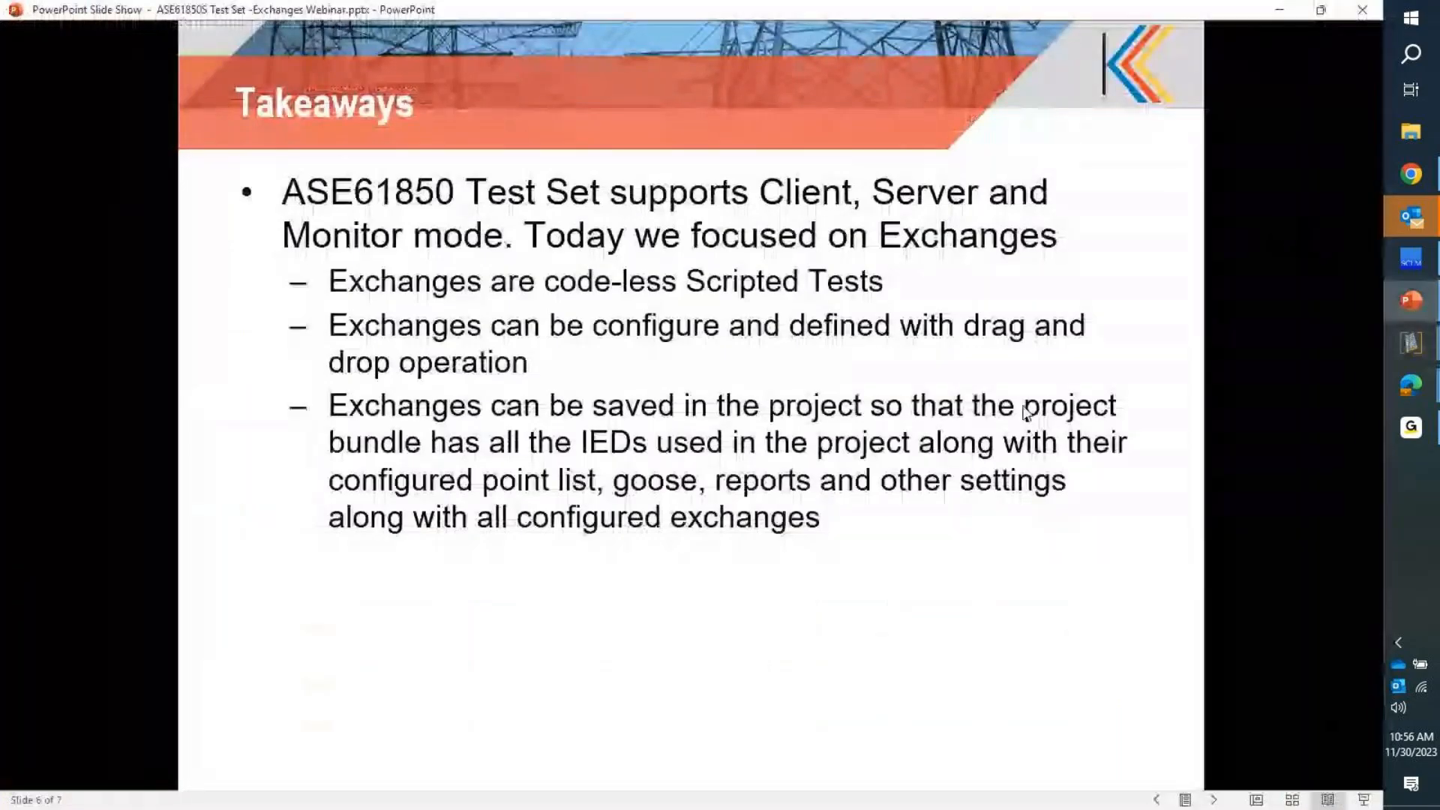